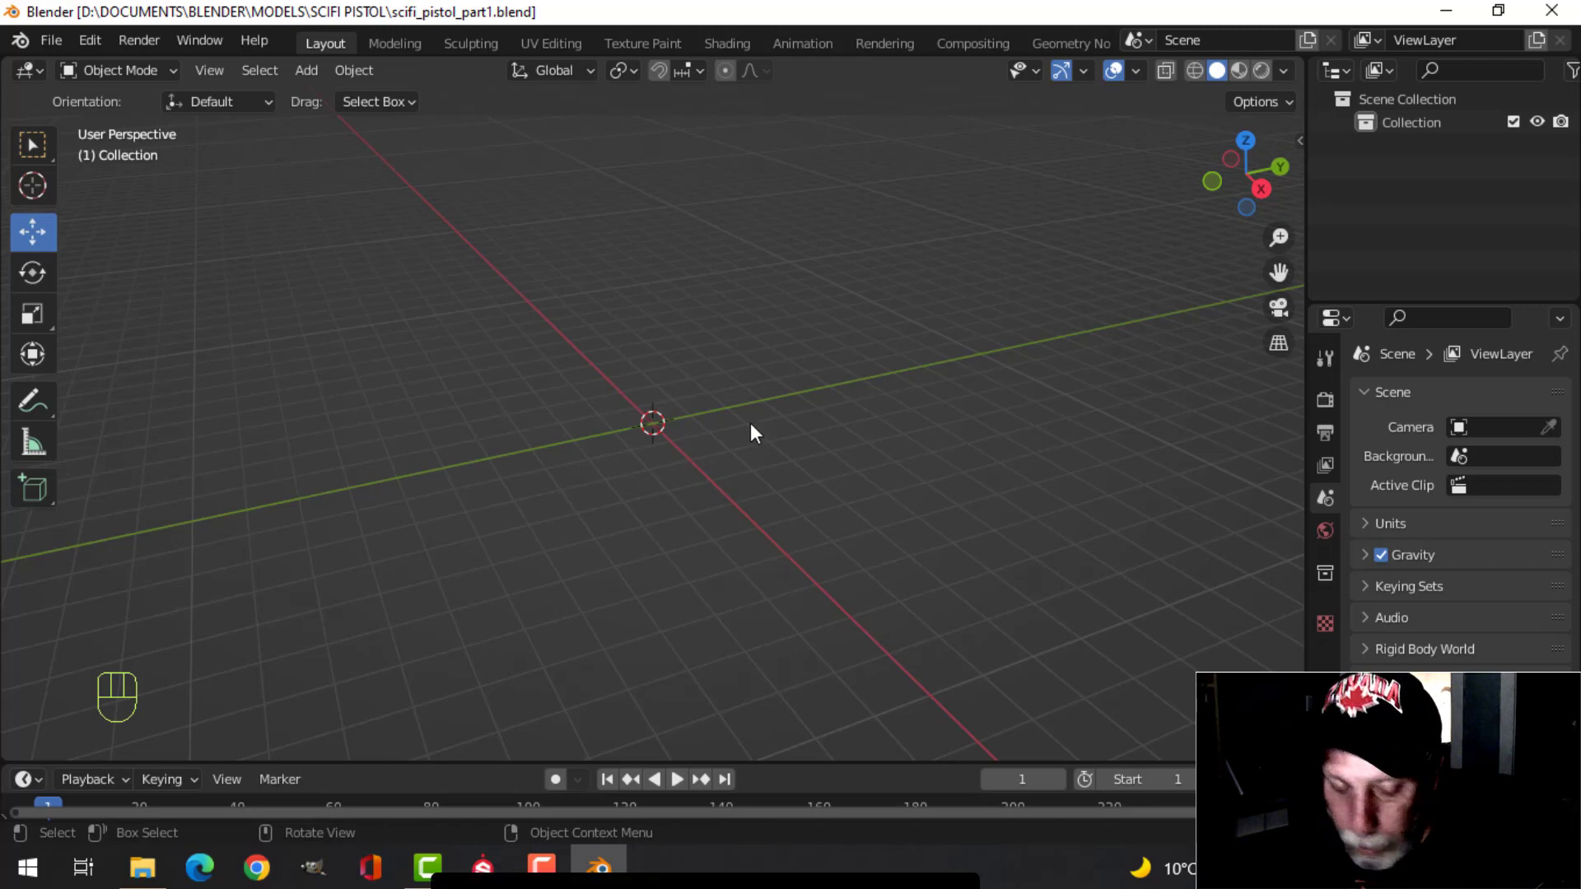
In front orthographic view, add scifi_pistol_side_view.jpg and scifi_pistol_reference2.jpg from File Explorer's SCIFI PISTOL folder as reference images.
key(KP_1)
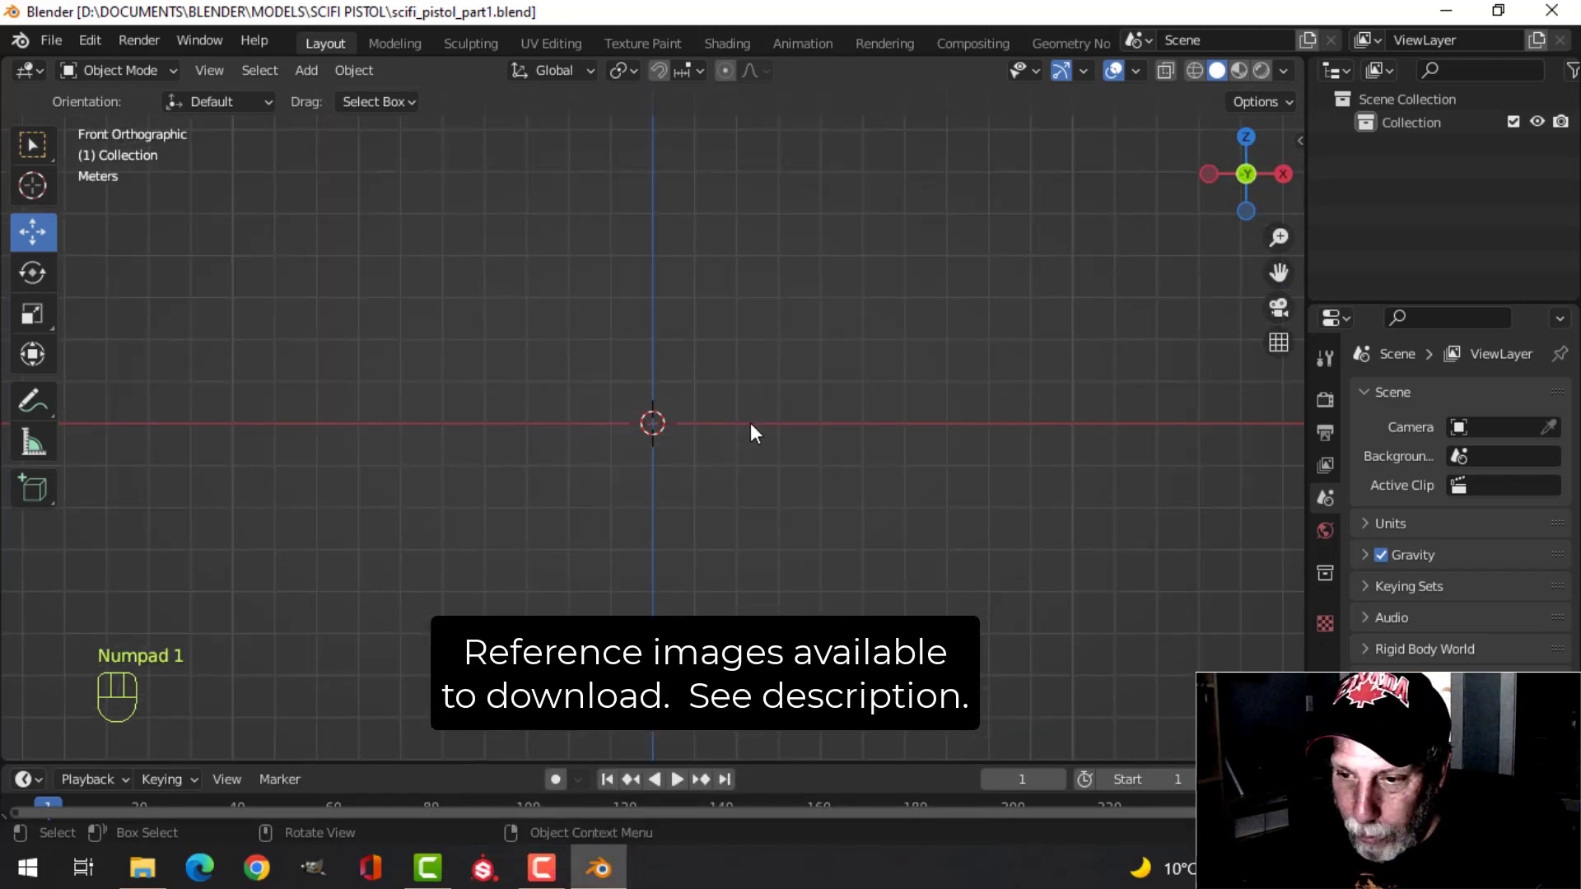
click(142, 867)
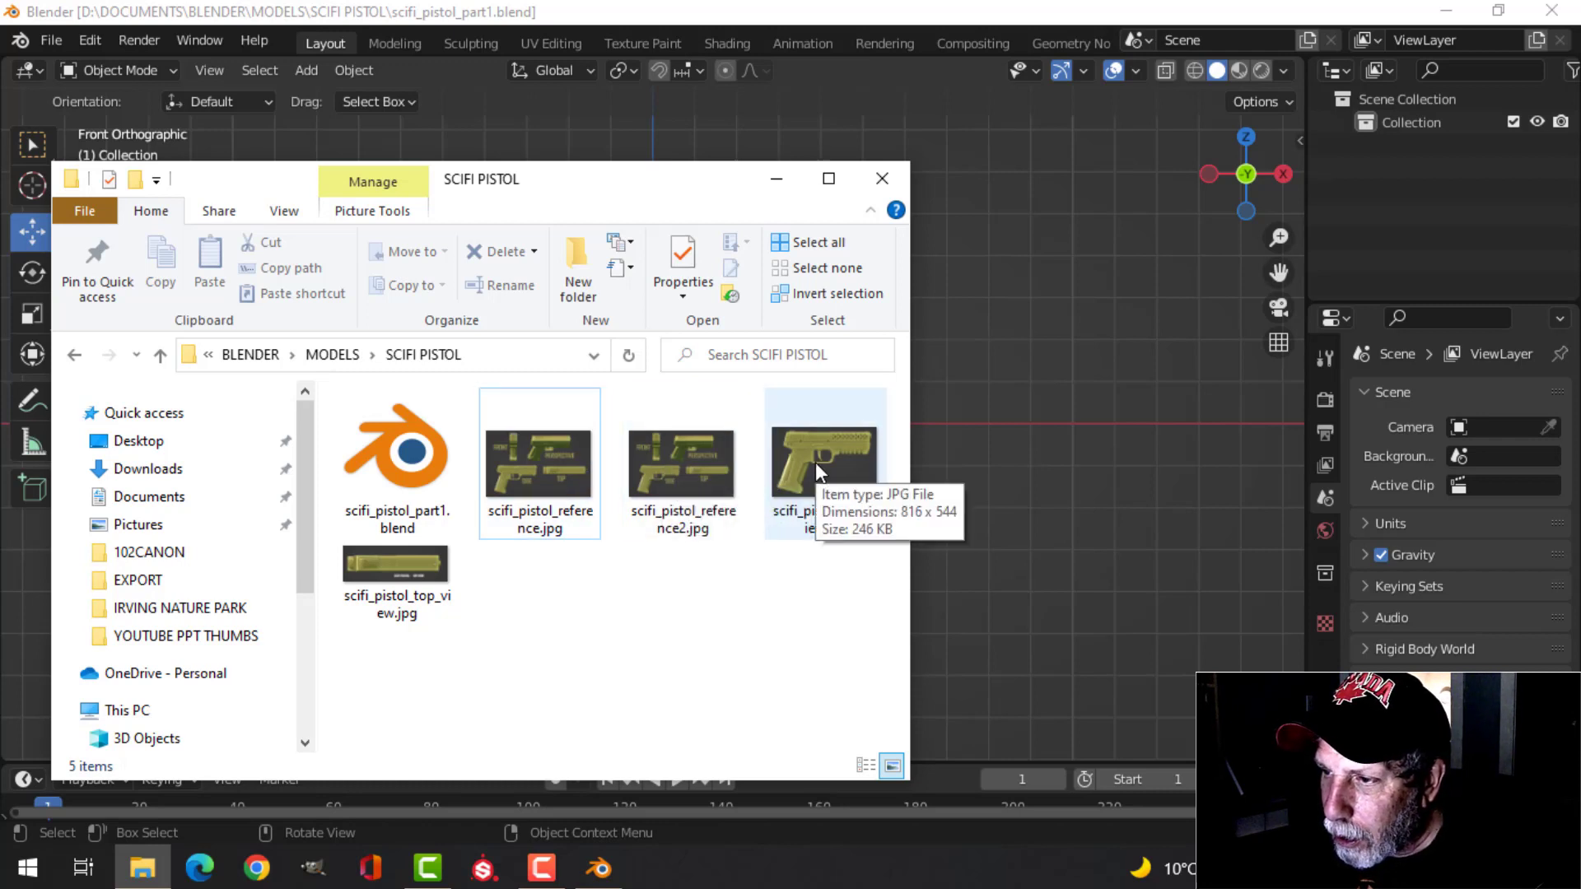
drag(818, 471, 989, 353)
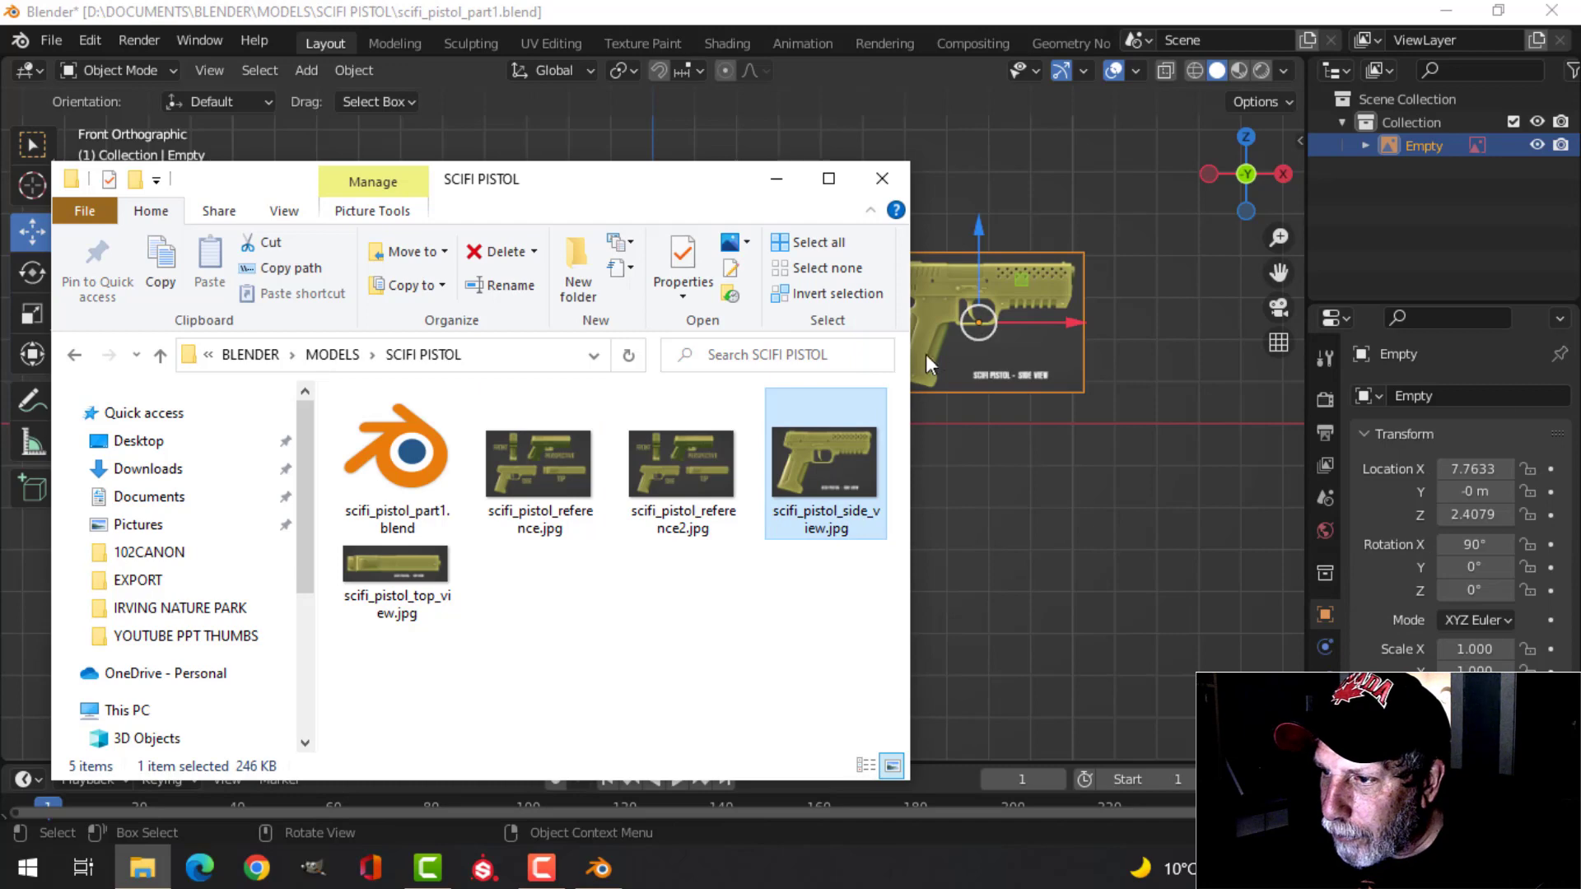
click(683, 486)
drag(1020, 521, 1017, 515)
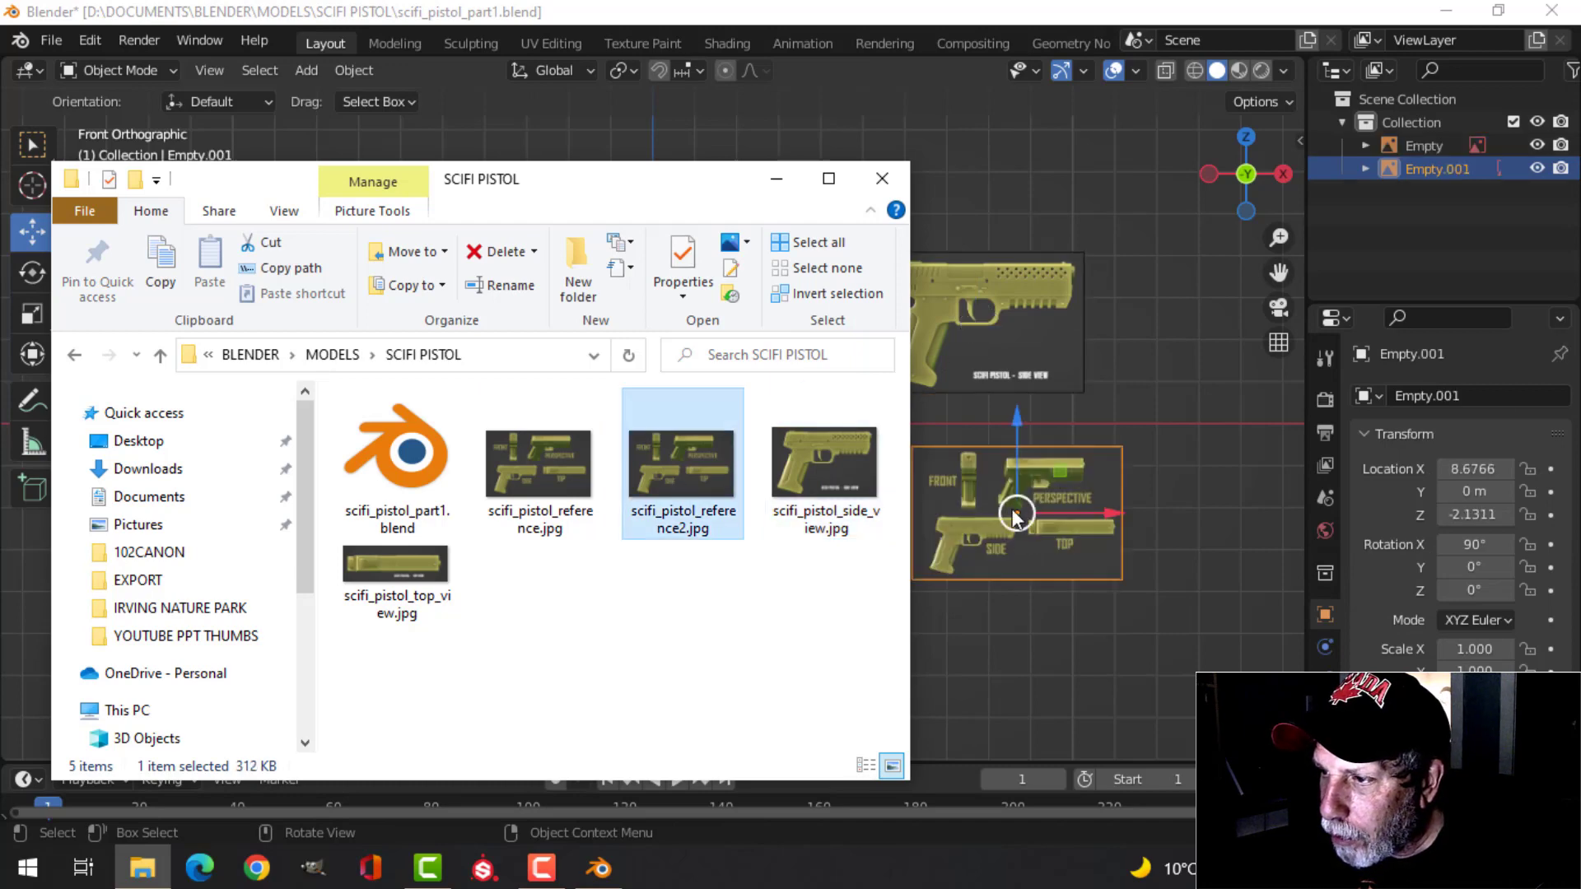
click(882, 178)
Move the side-view pistol image onto the world origin, at about X 0.04 m and Z 0.28 m.
click(1021, 352)
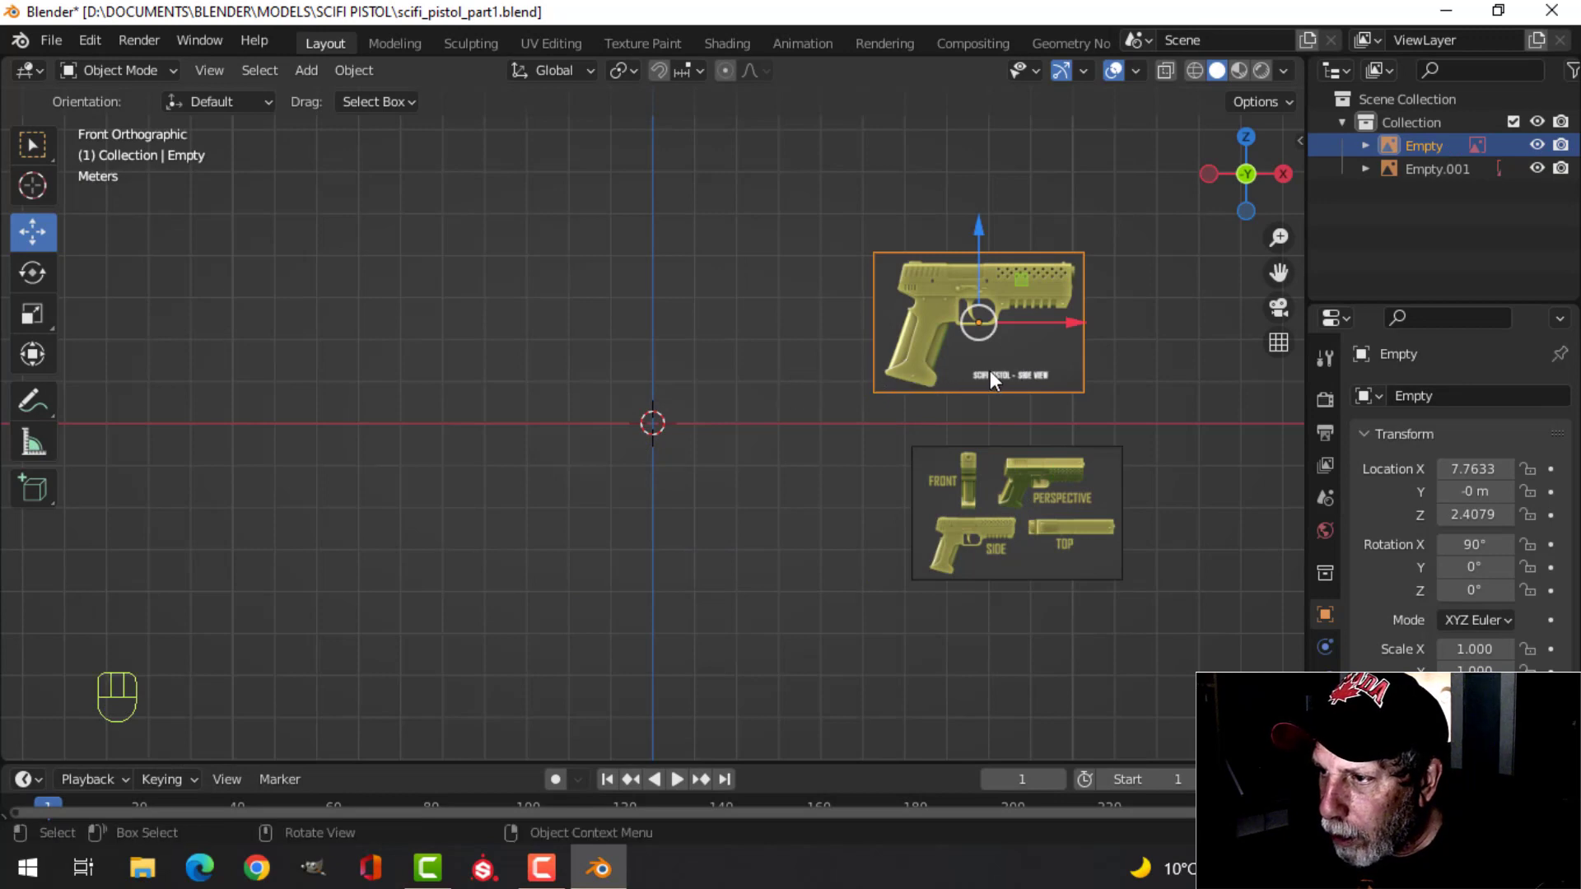
key(g)
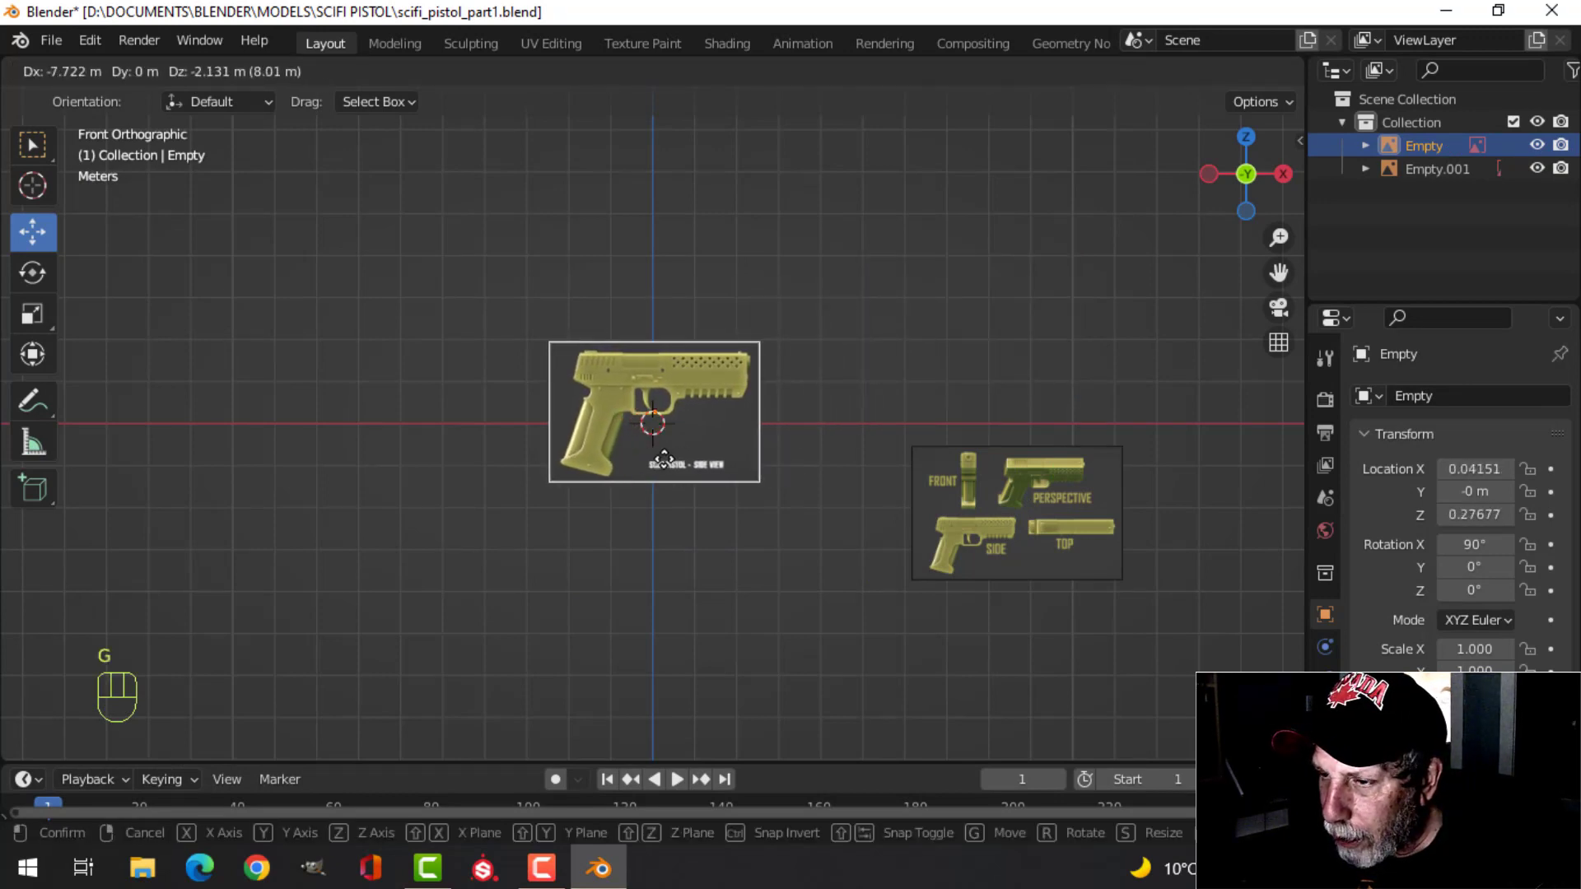
click(663, 459)
scroll(796, 461, up, 5)
scroll(793, 453, down, 4)
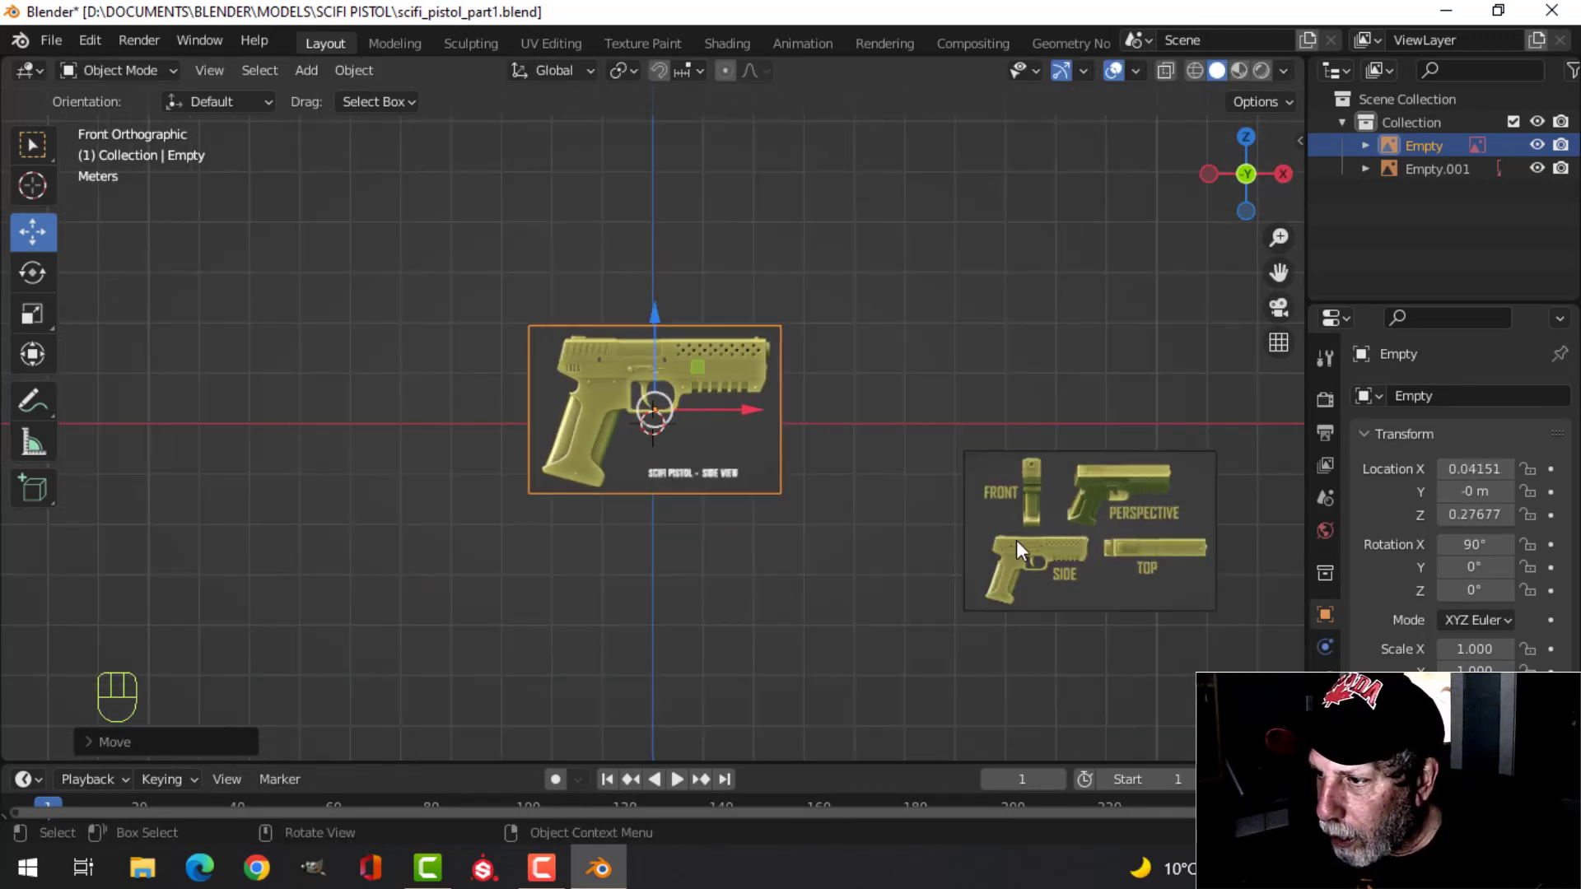
Move the multi-view reference image up and clear of the side view, to about X 7.4 m and Z 3.45 m.
click(1016, 540)
key(g)
click(988, 278)
scroll(935, 369, up, 3)
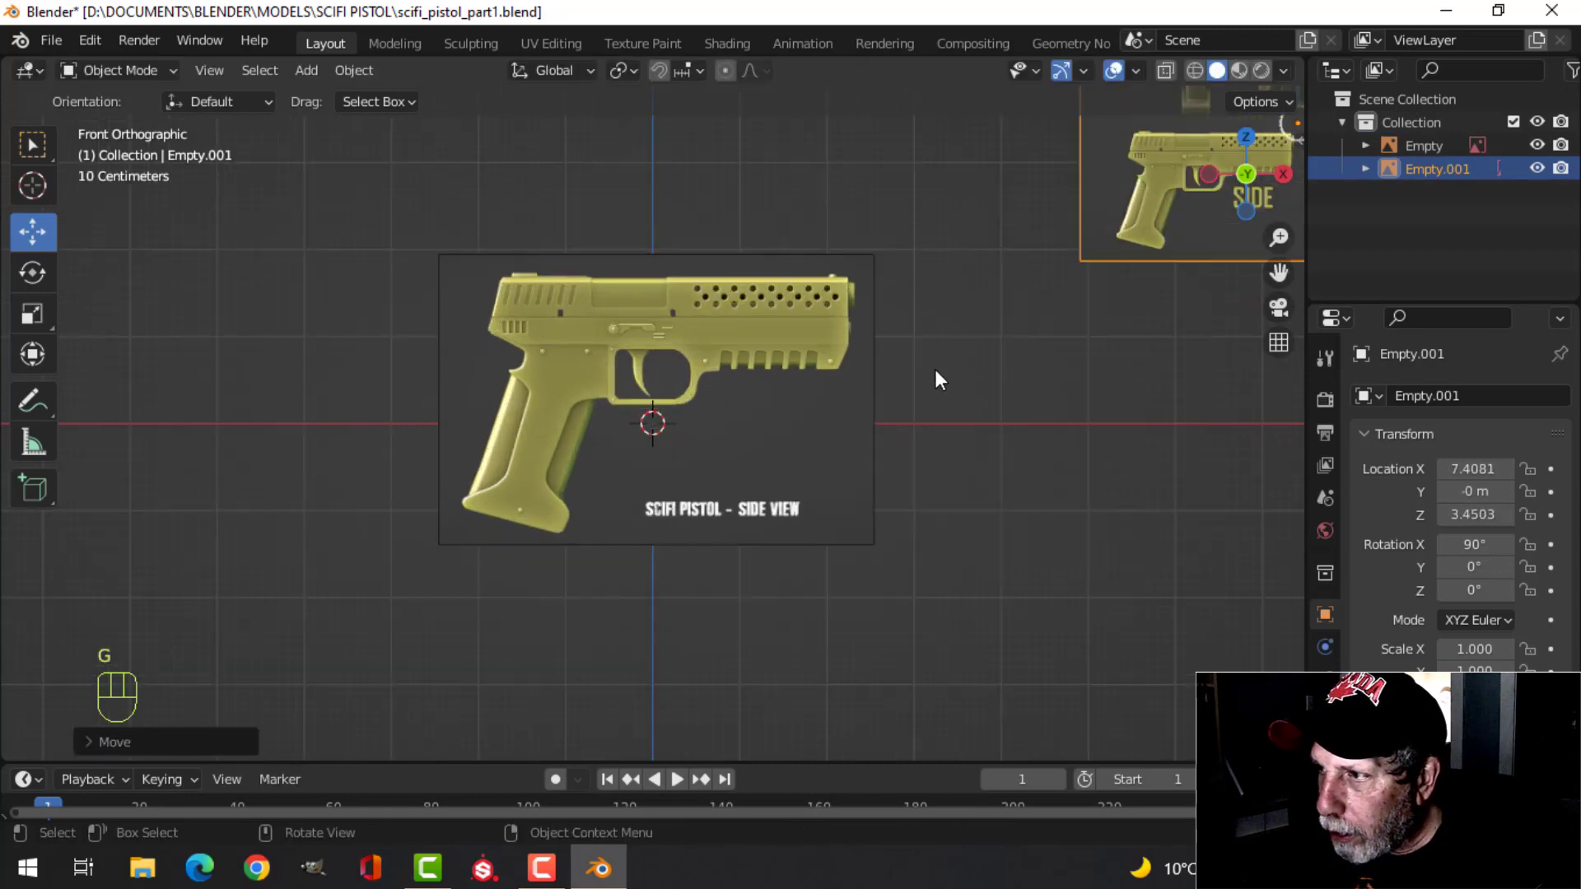
shift+middle_drag(941, 373, 814, 435)
scroll(856, 405, down, 1)
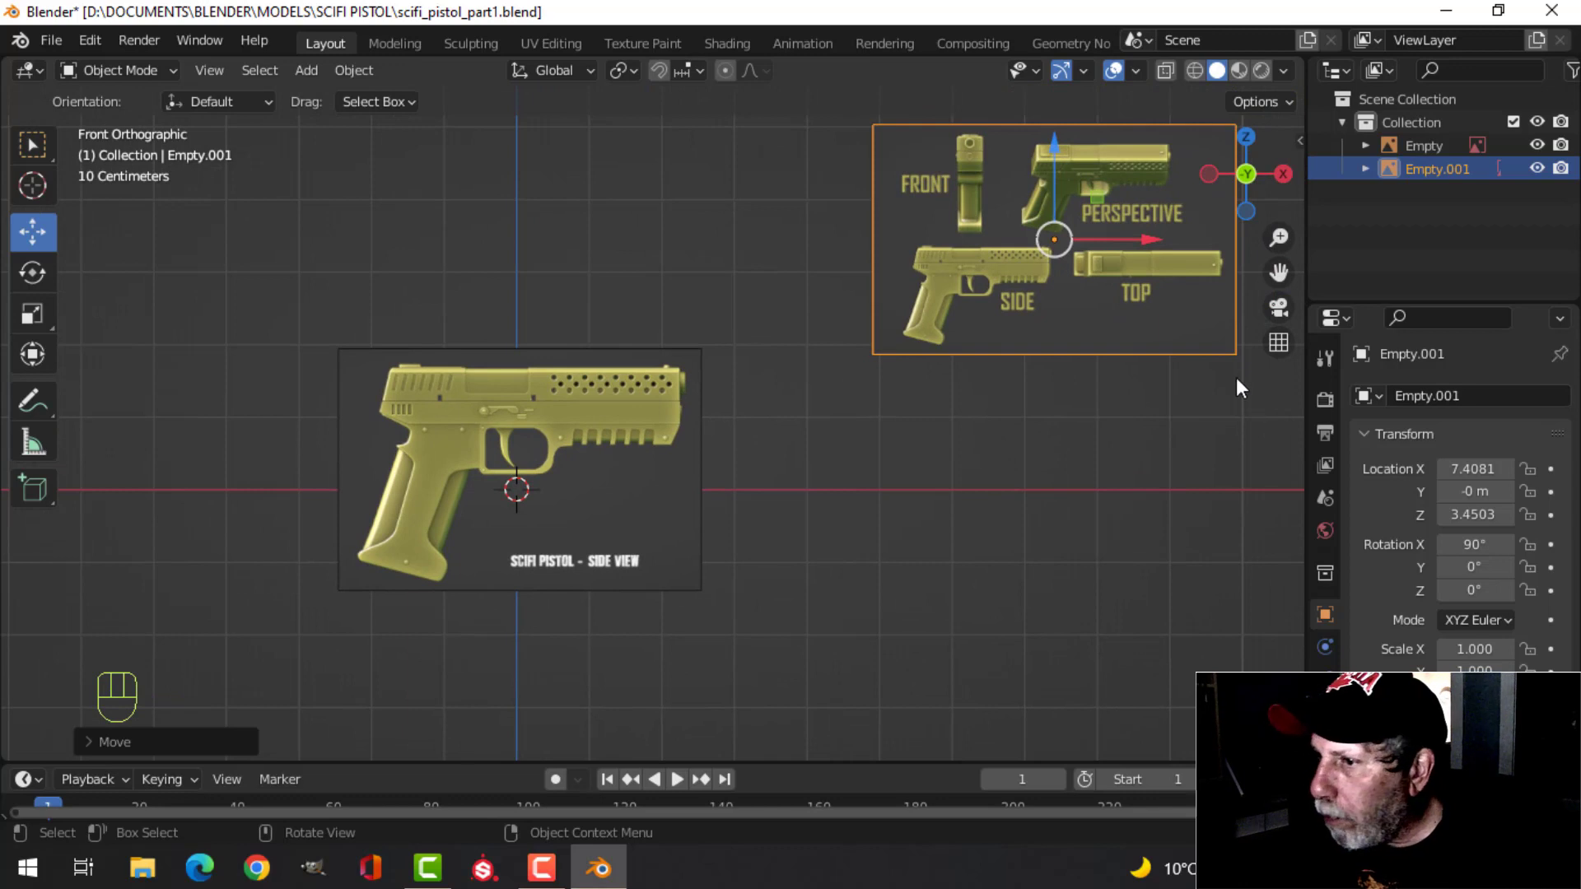
Rename the side-view image object as RefSide.
click(1428, 146)
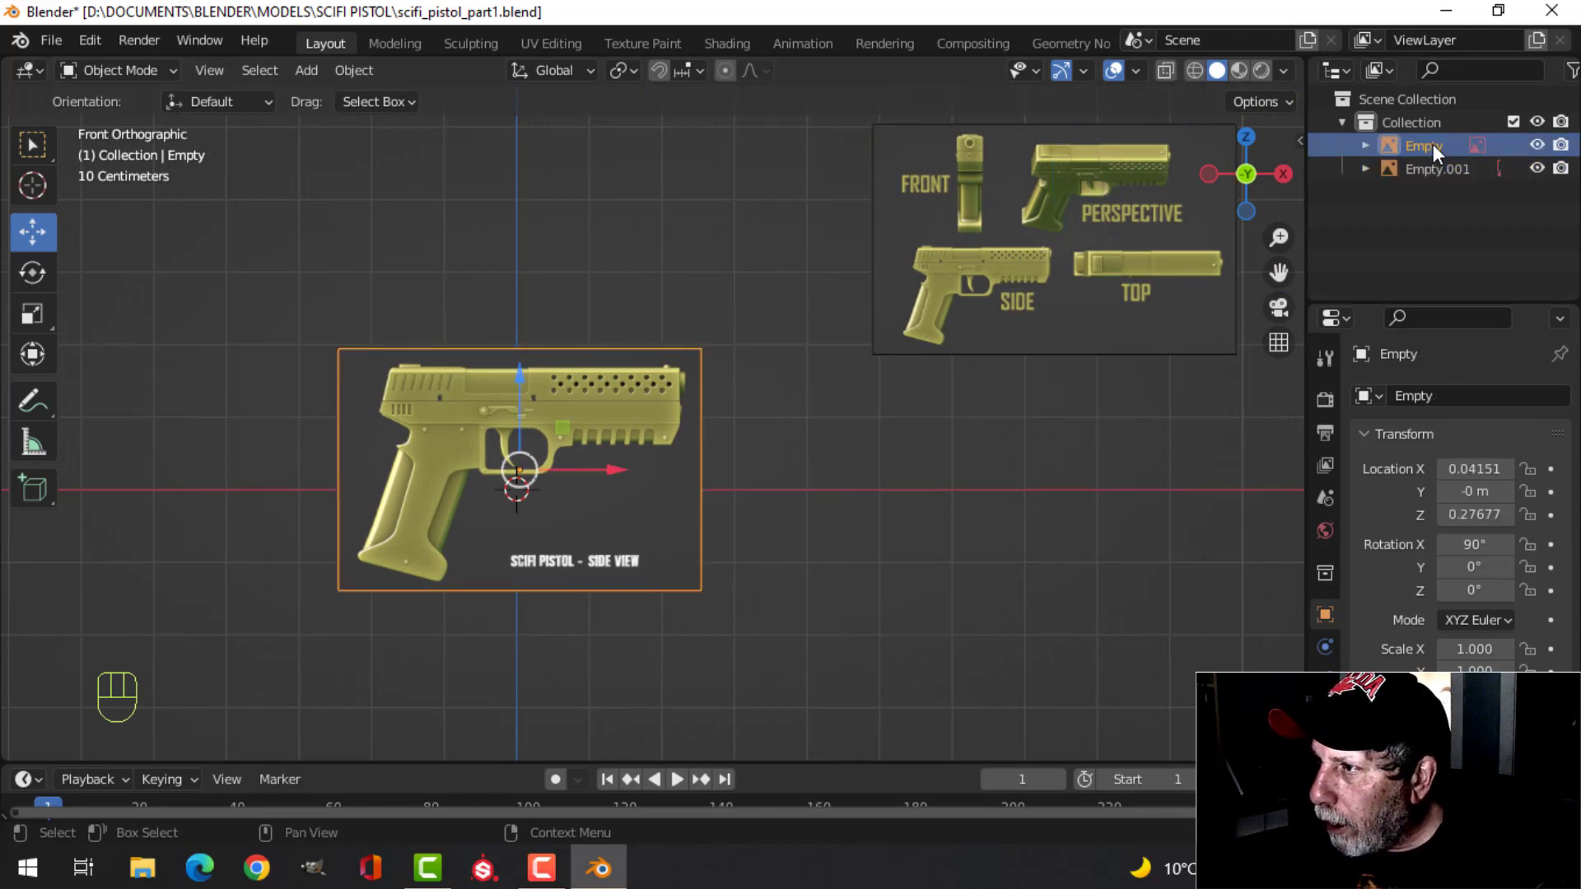
double_click(1433, 145)
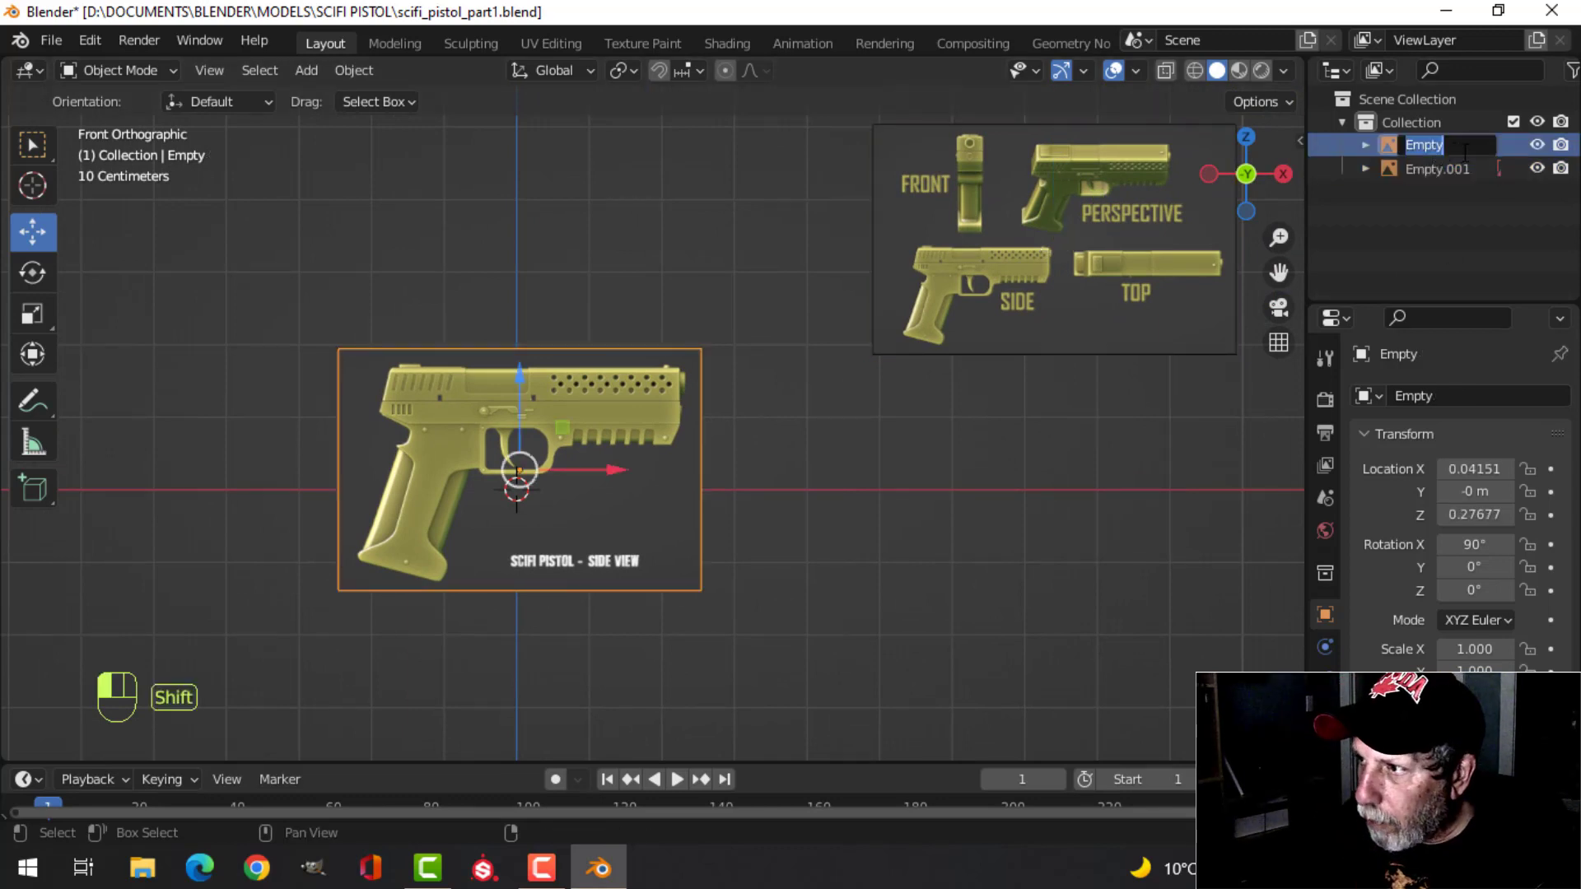
text(RefS)
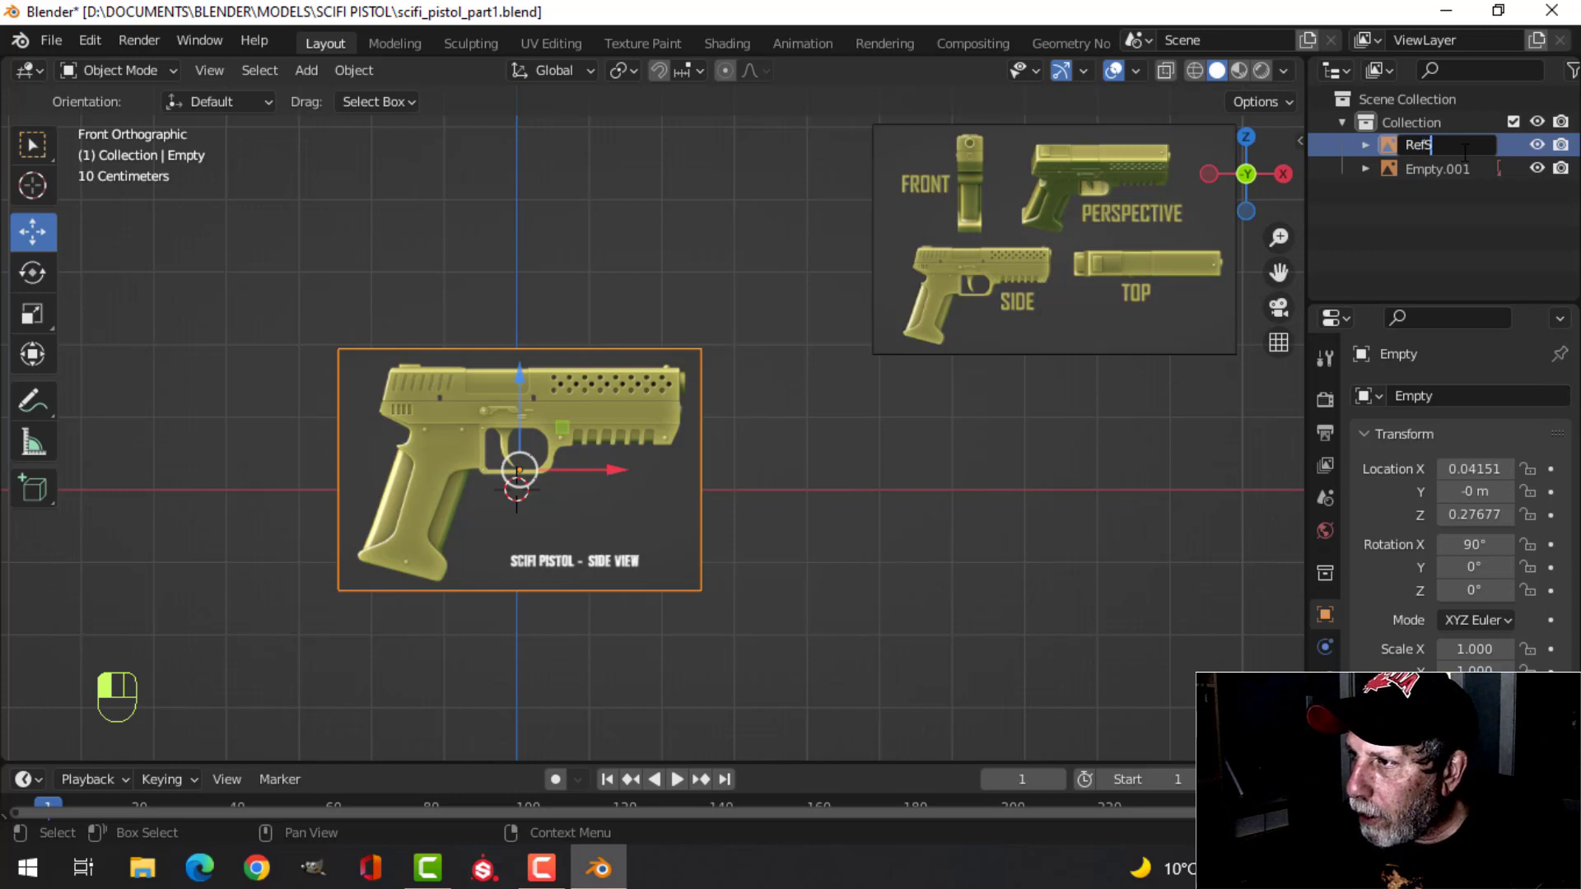
text(ide)
key(Return)
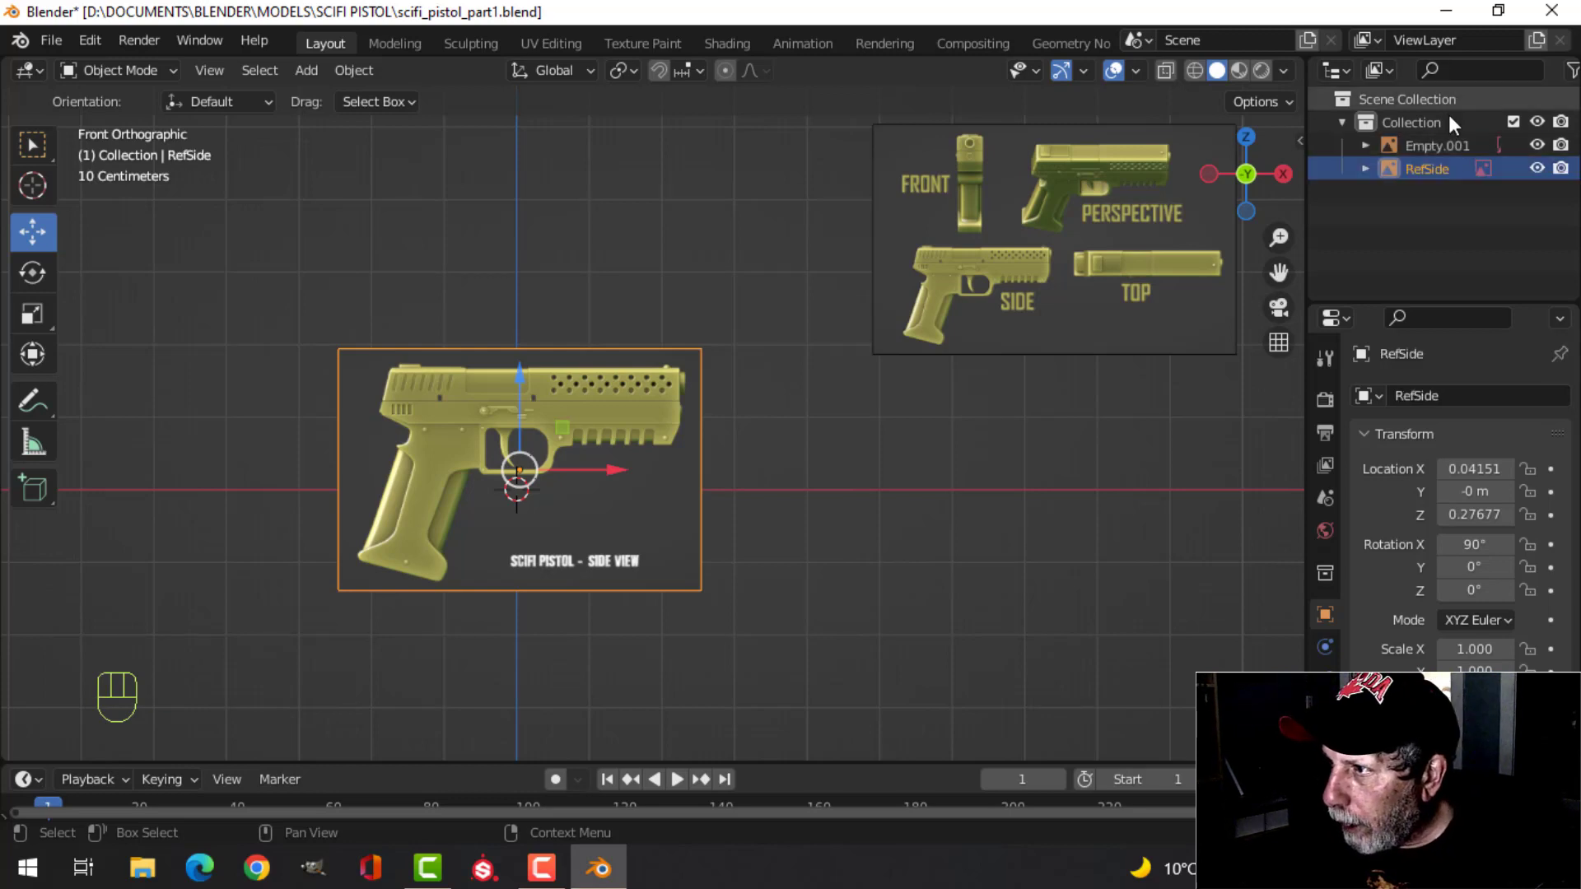
Rename the multi-view reference image object as RefAll.
click(1445, 141)
double_click(1439, 143)
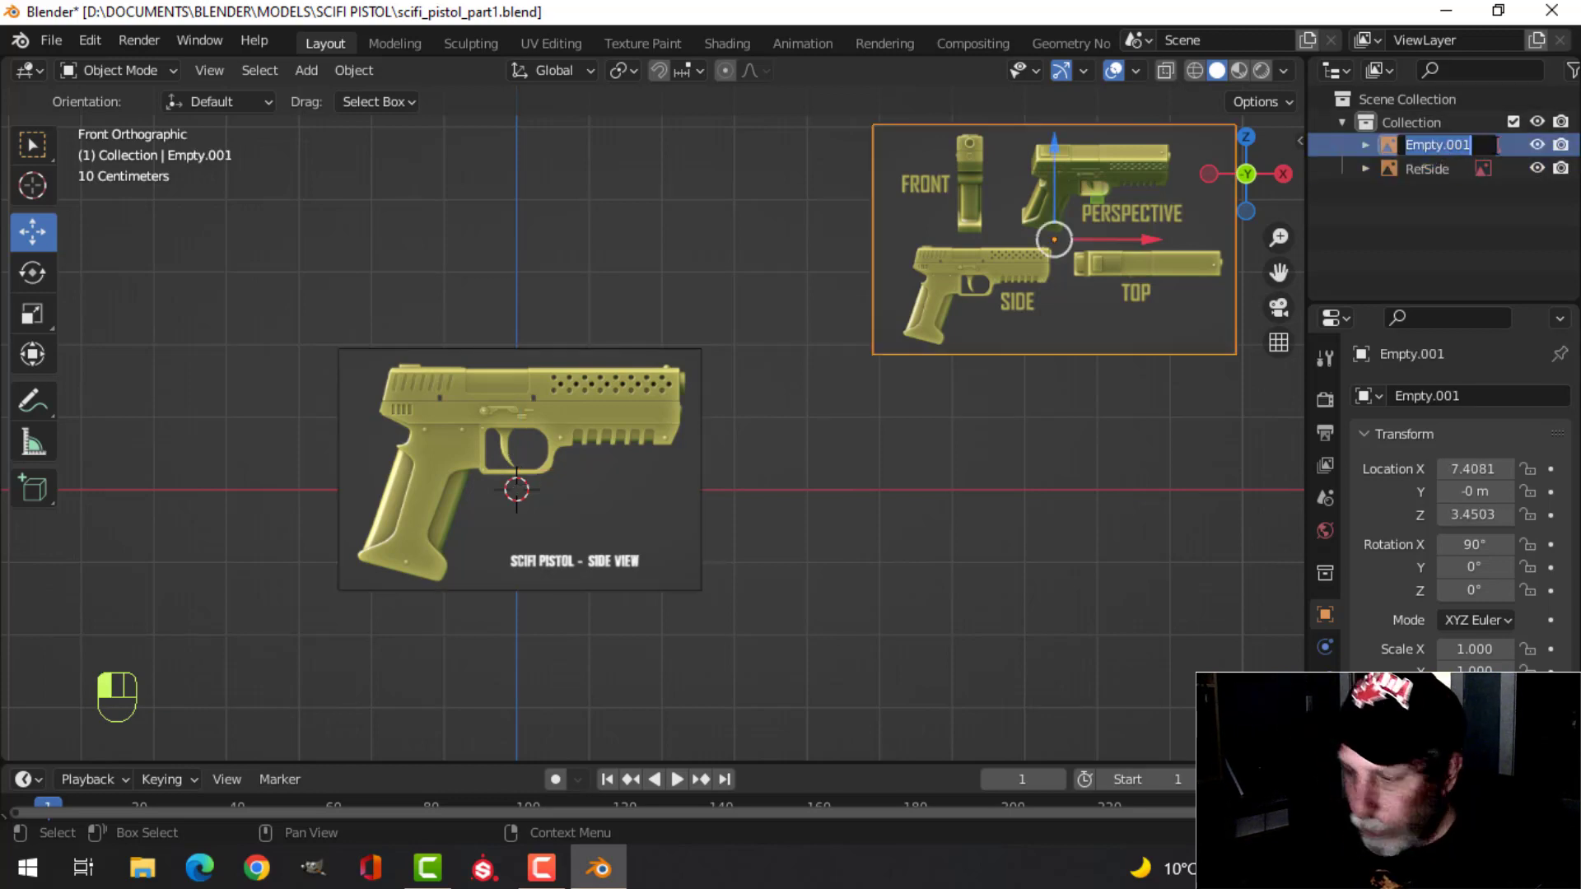
text(RefAll)
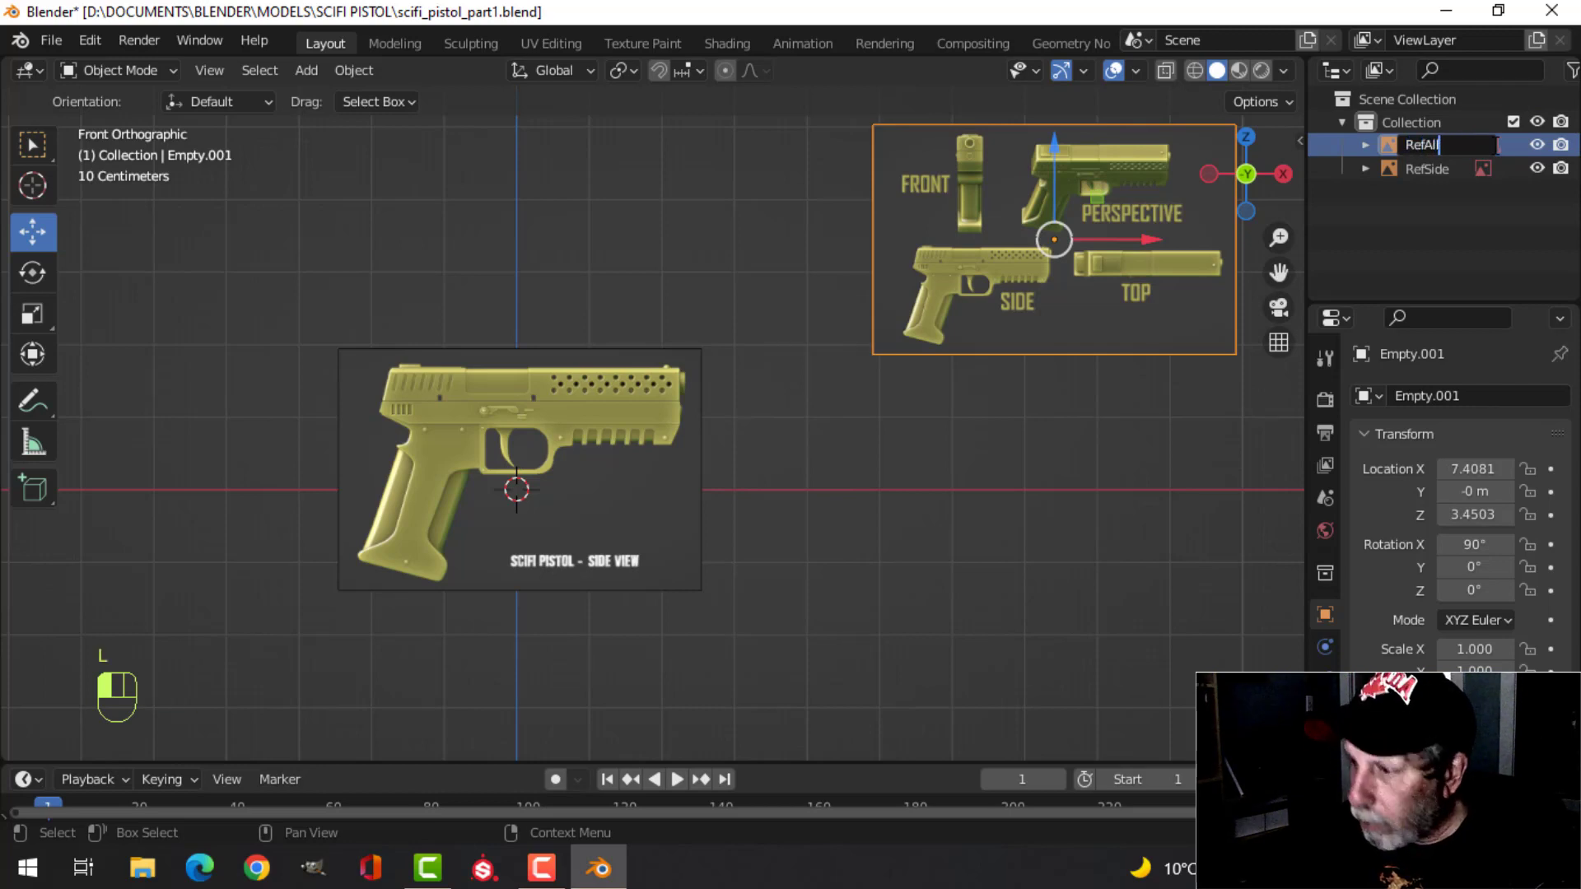
key(Return)
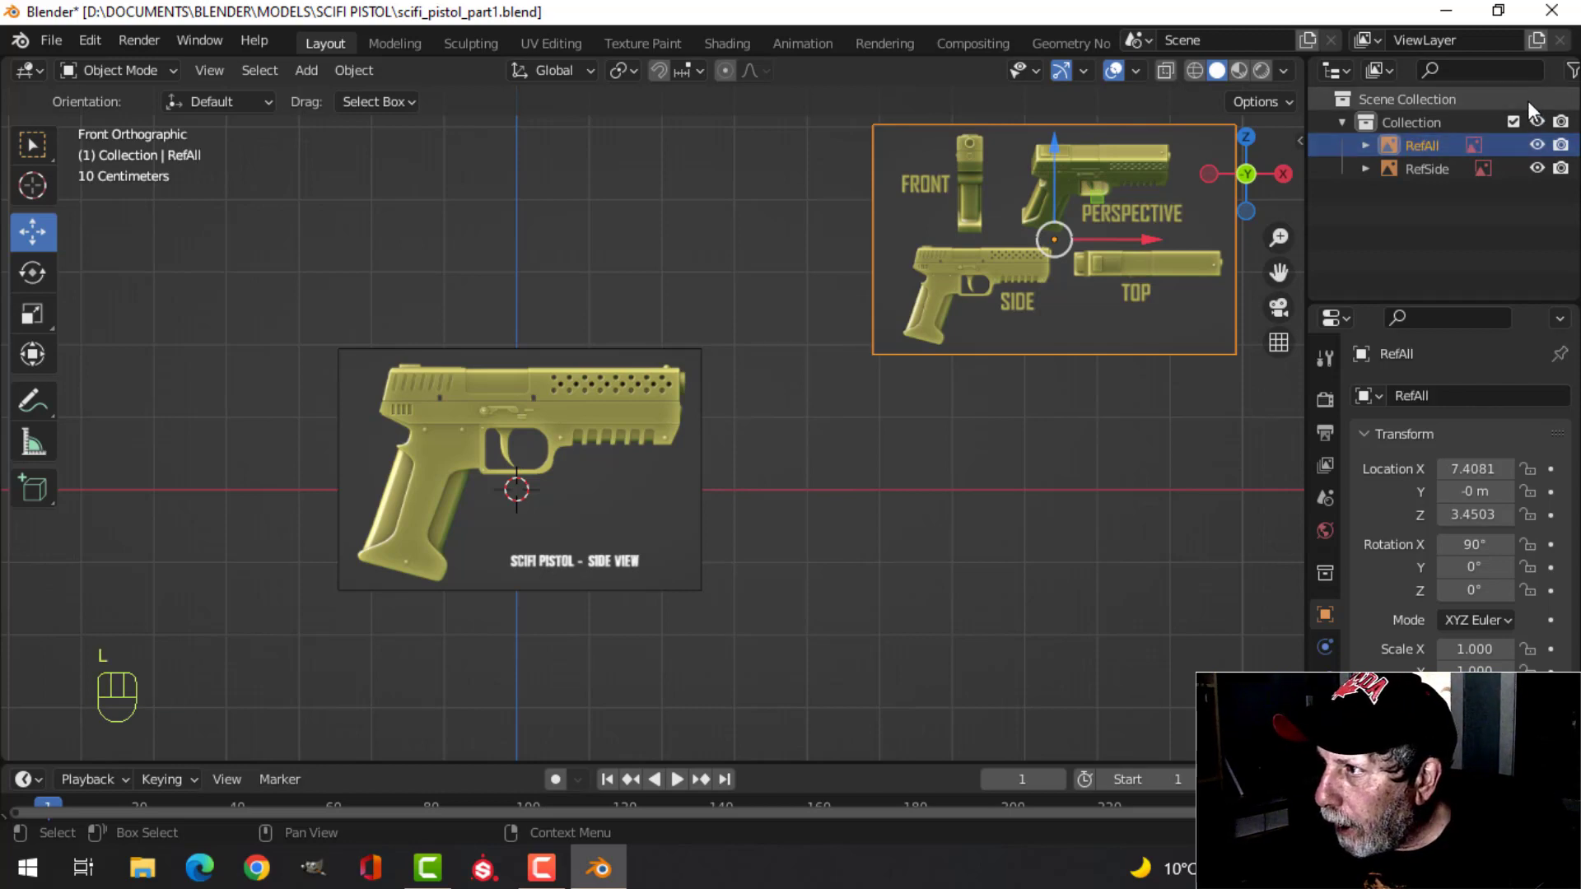
Show the selectable restriction toggles in the outliner and make both RefAll and RefSide unselectable.
scroll(1533, 75, down, 2)
click(1531, 72)
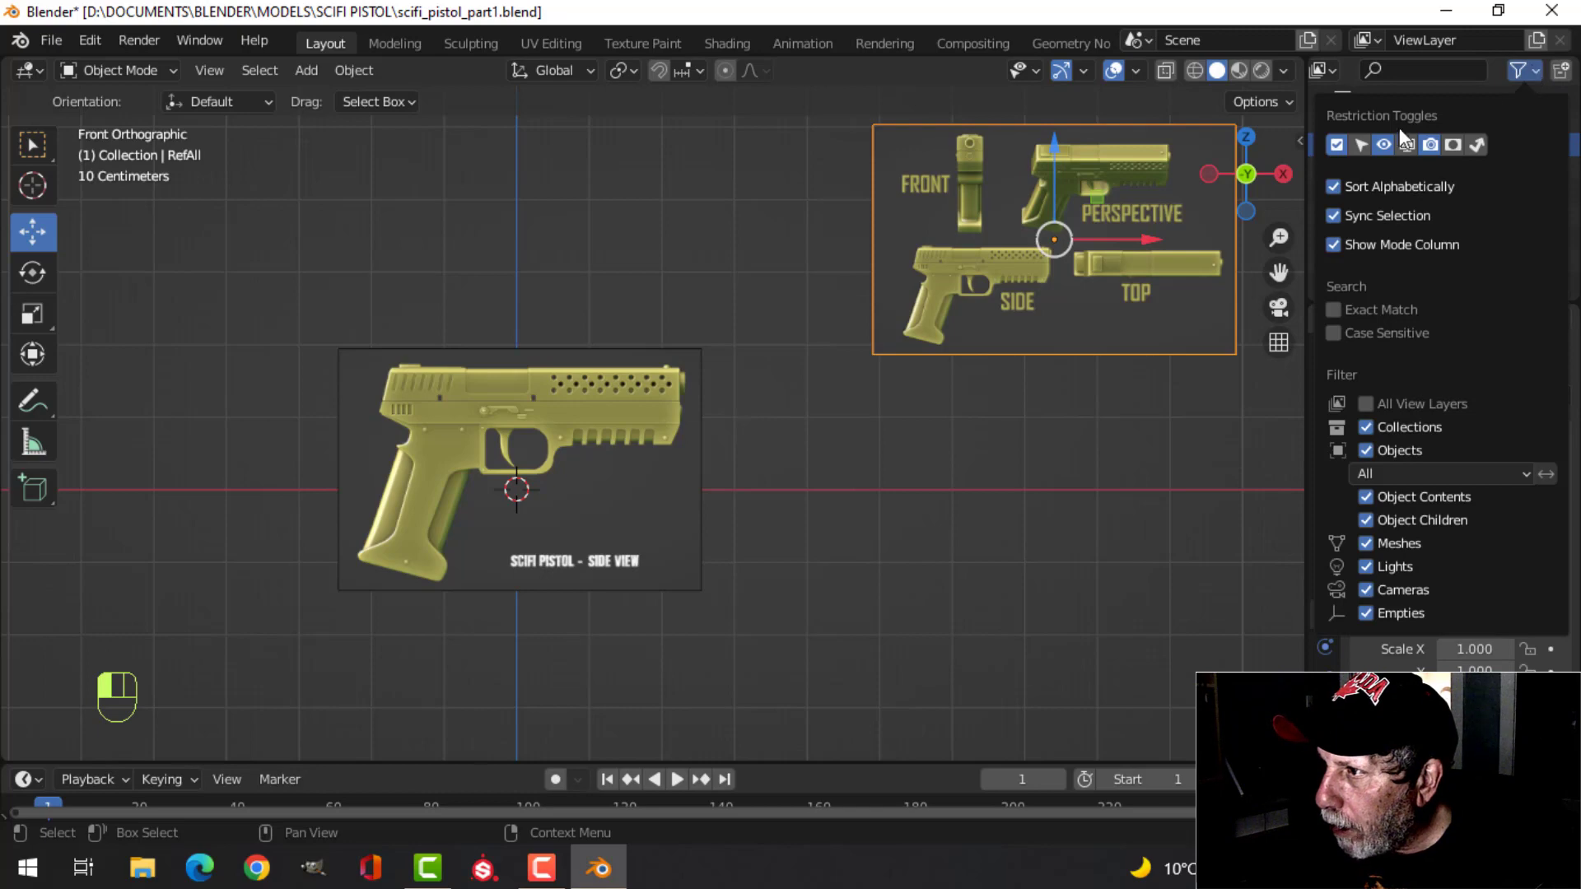
click(1361, 147)
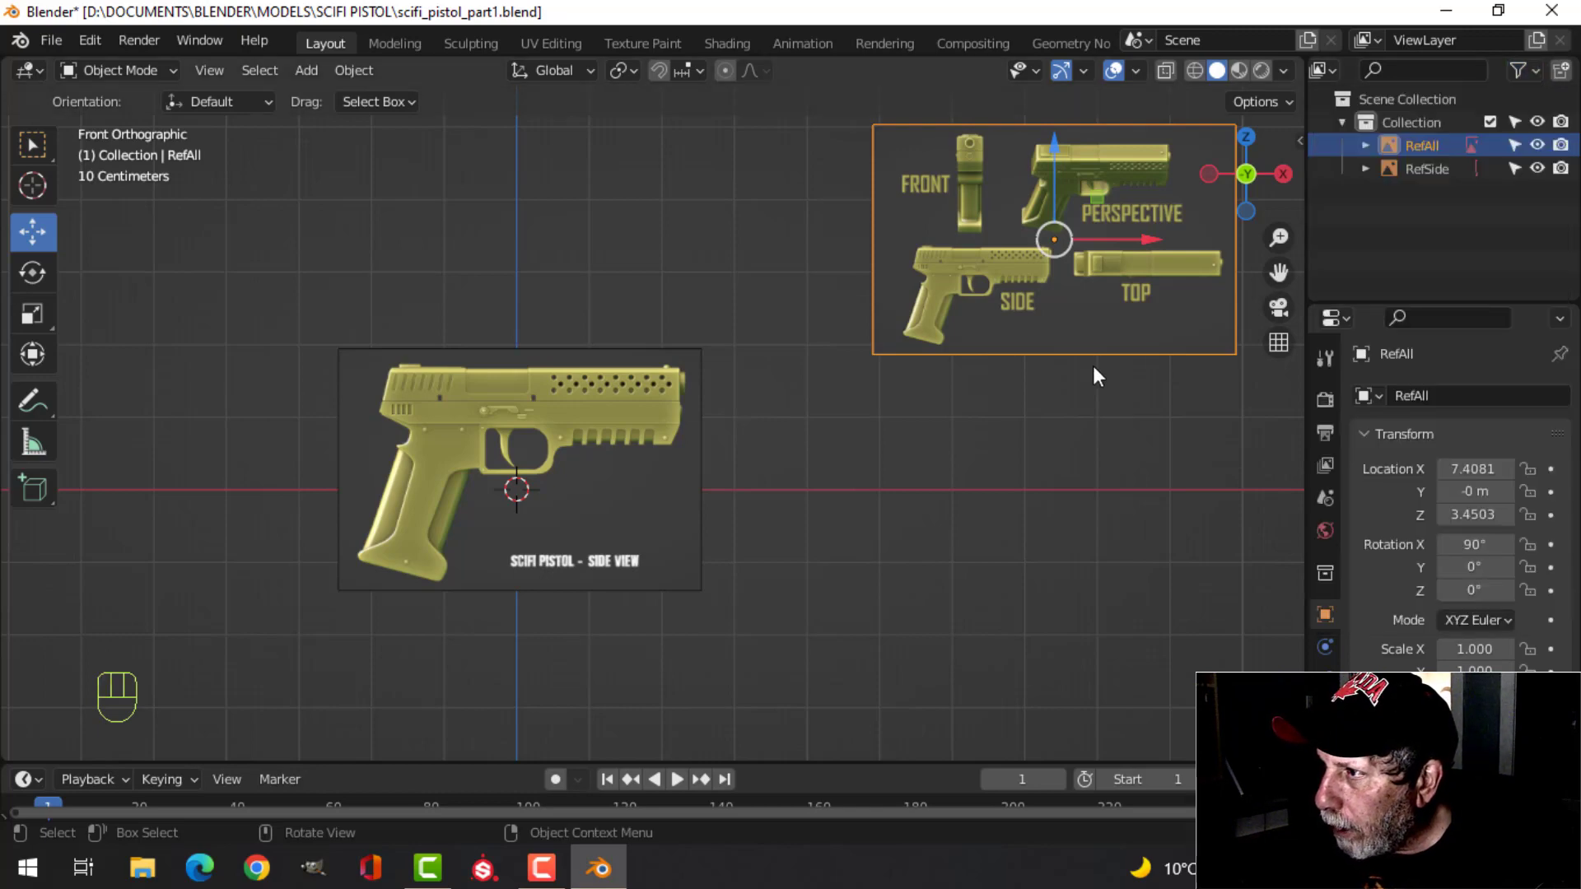
click(1515, 145)
click(1513, 167)
Examine the side-view reference closely, covering the pistol's slide, vent holes, lower frame, trigger guard and grip.
scroll(833, 376, up, 4)
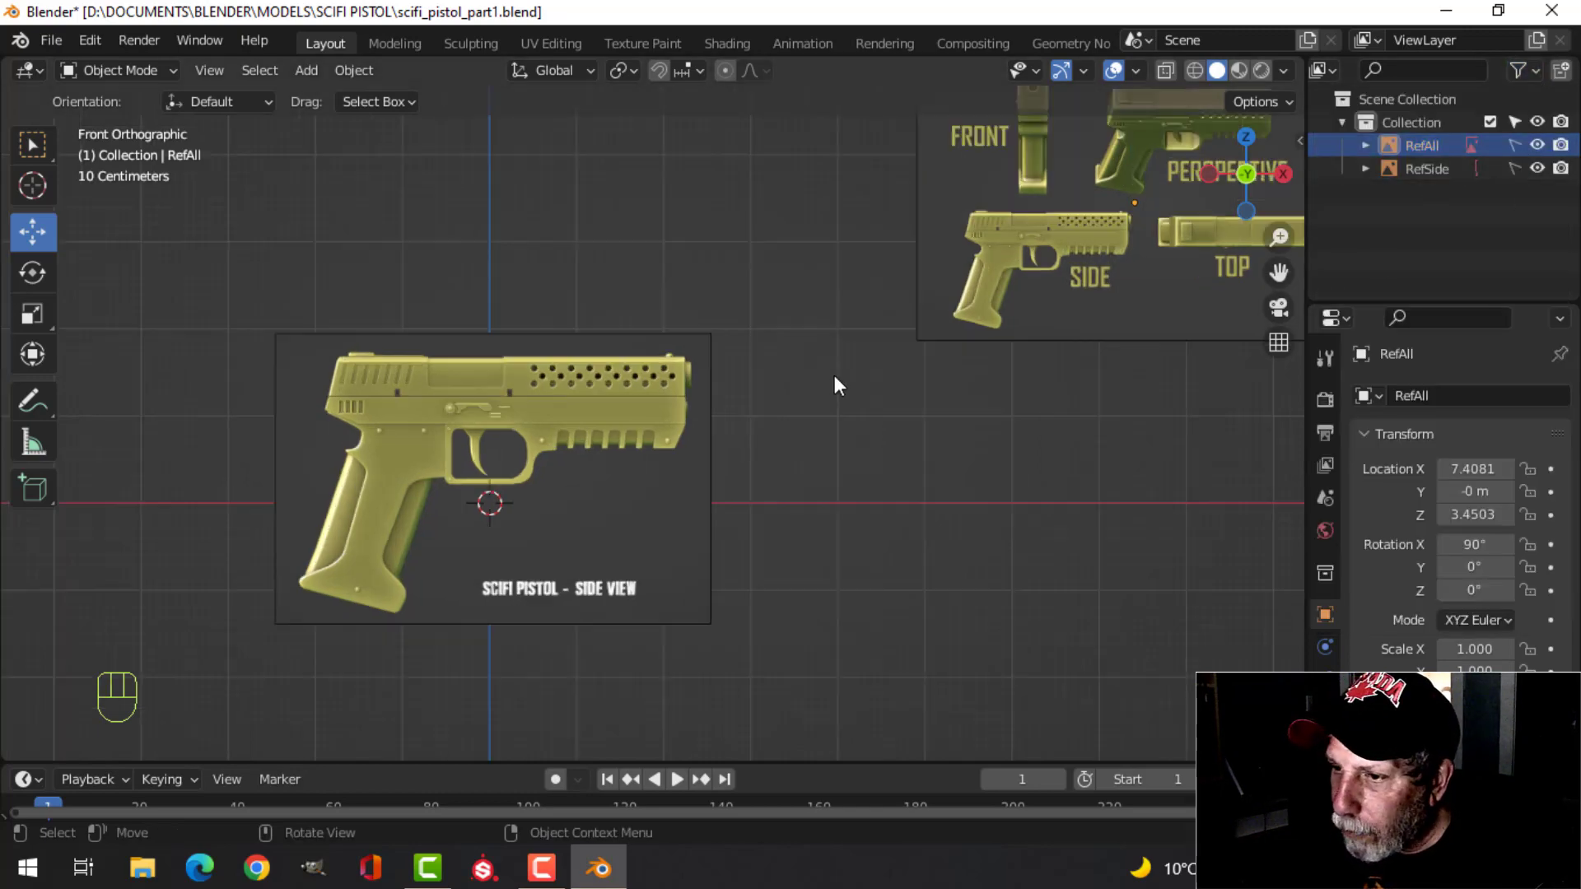
shift+middle_drag(580, 494, 747, 399)
scroll(701, 377, down, 2)
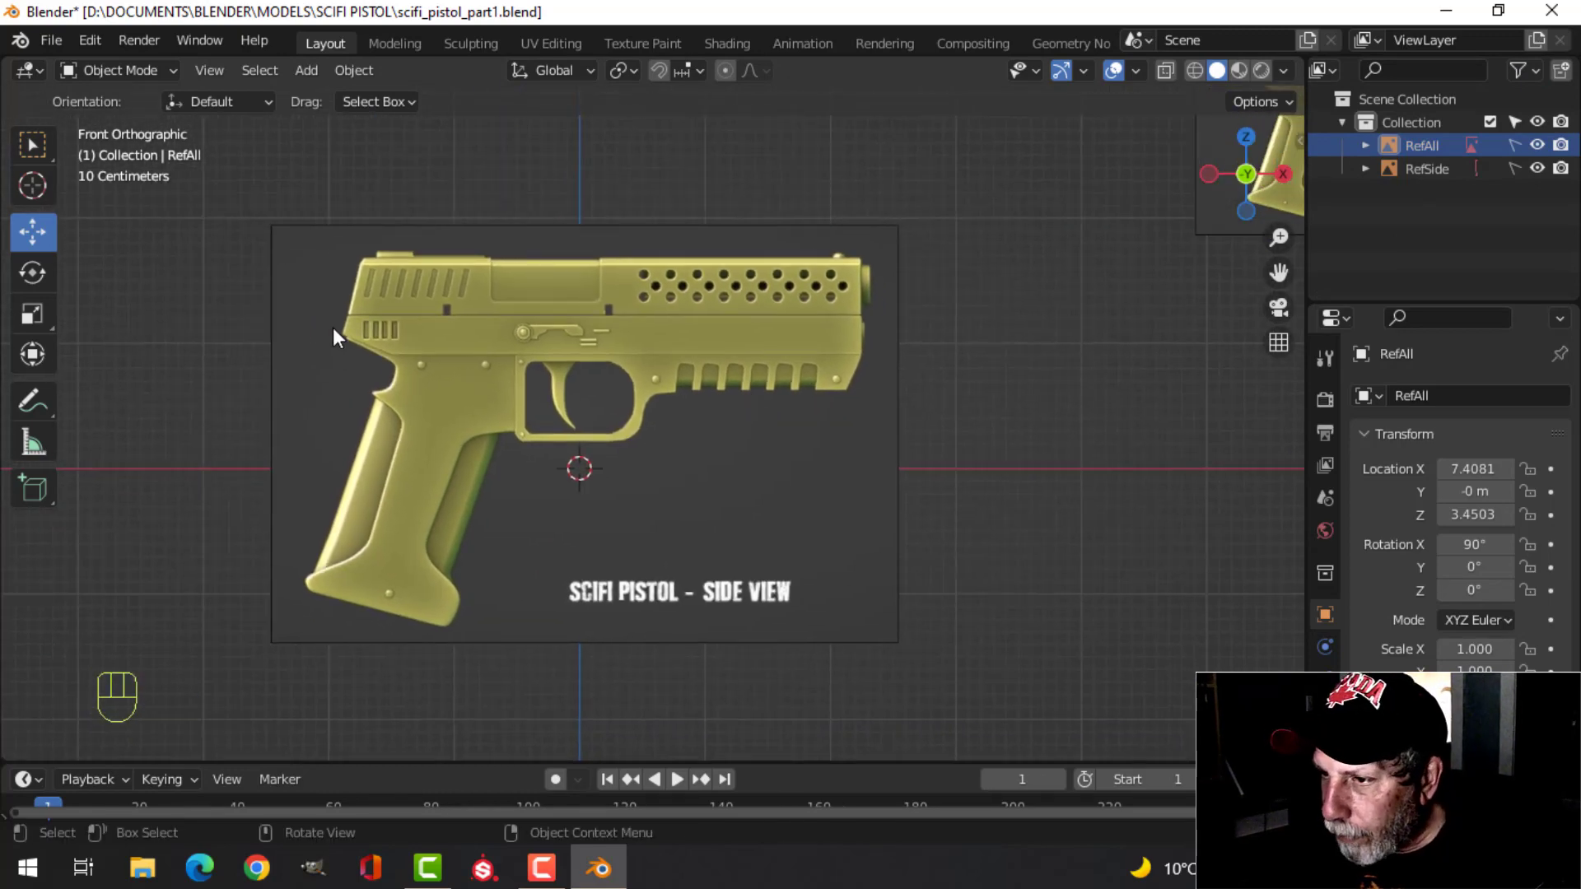
scroll(487, 387, up, 2)
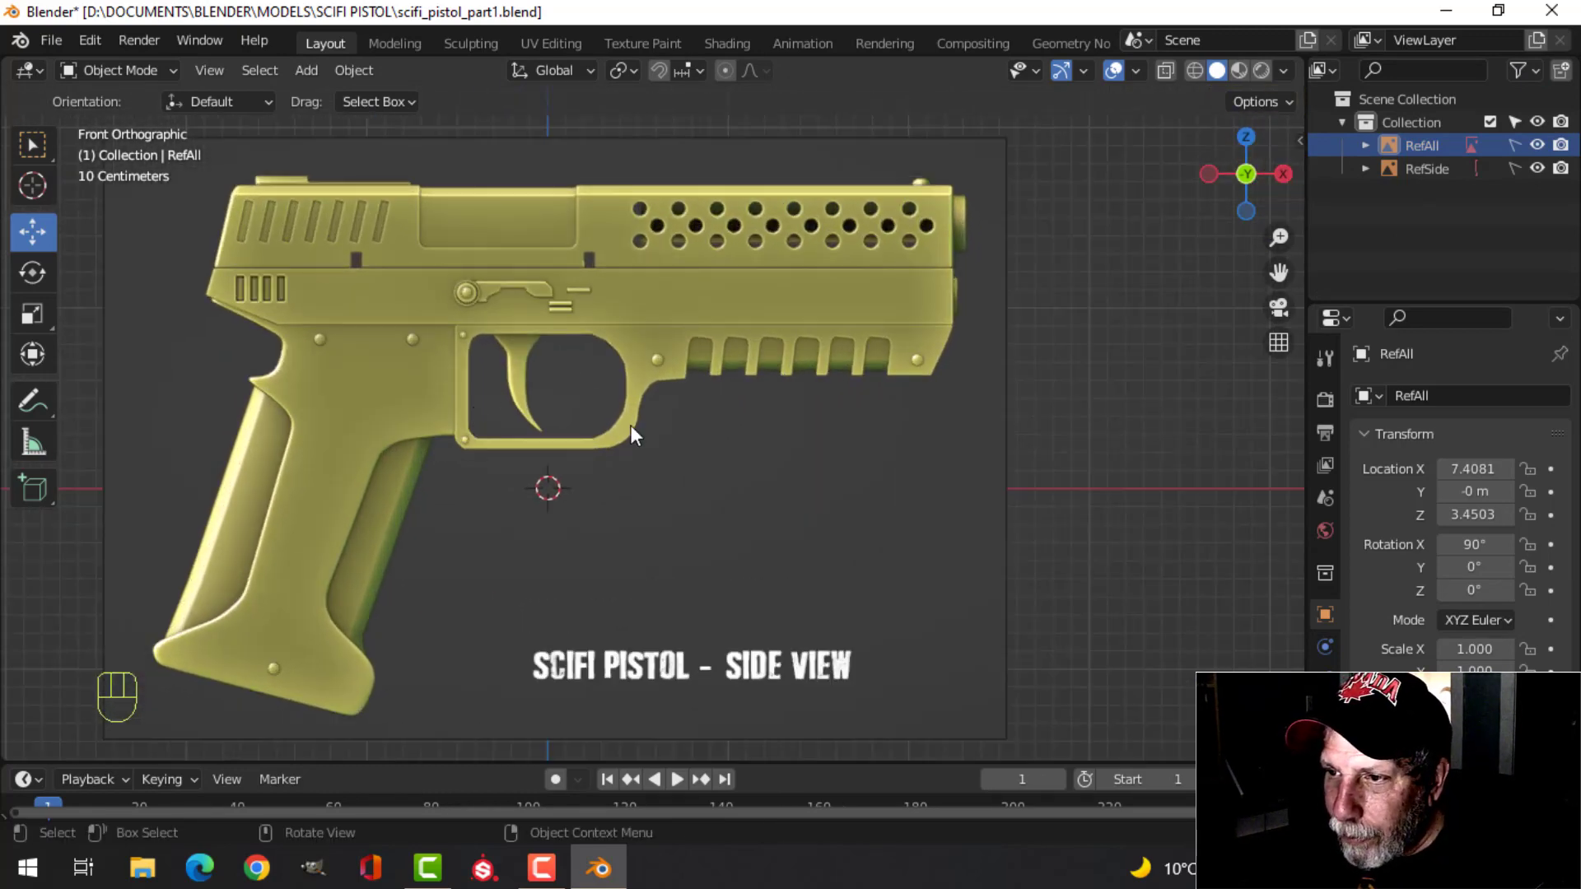
scroll(586, 373, down, 2)
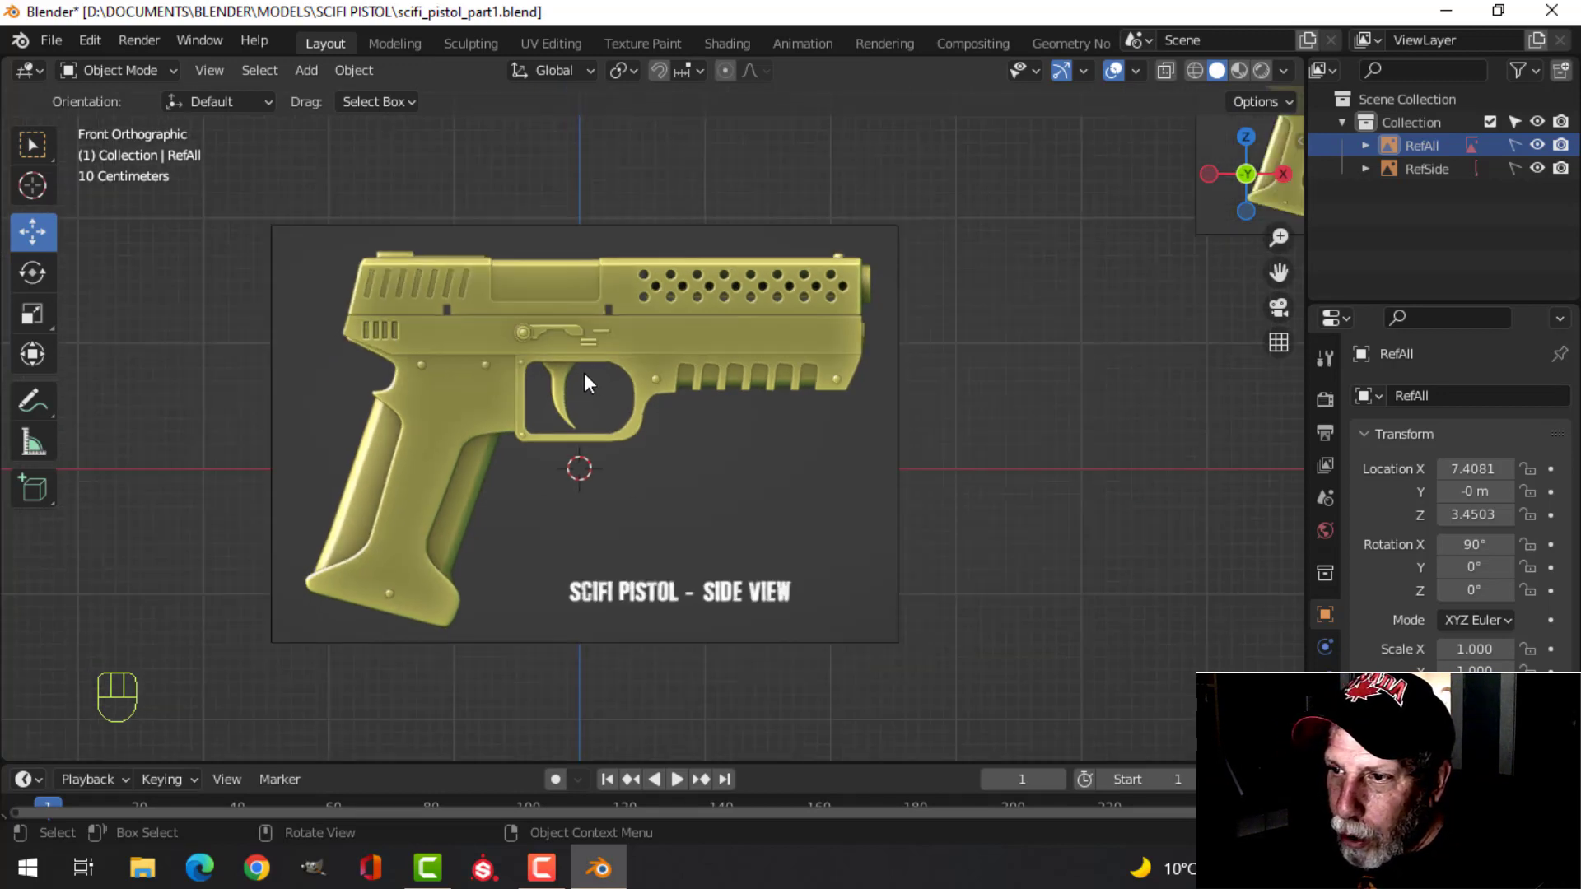
shift+middle_drag(585, 373, 621, 344)
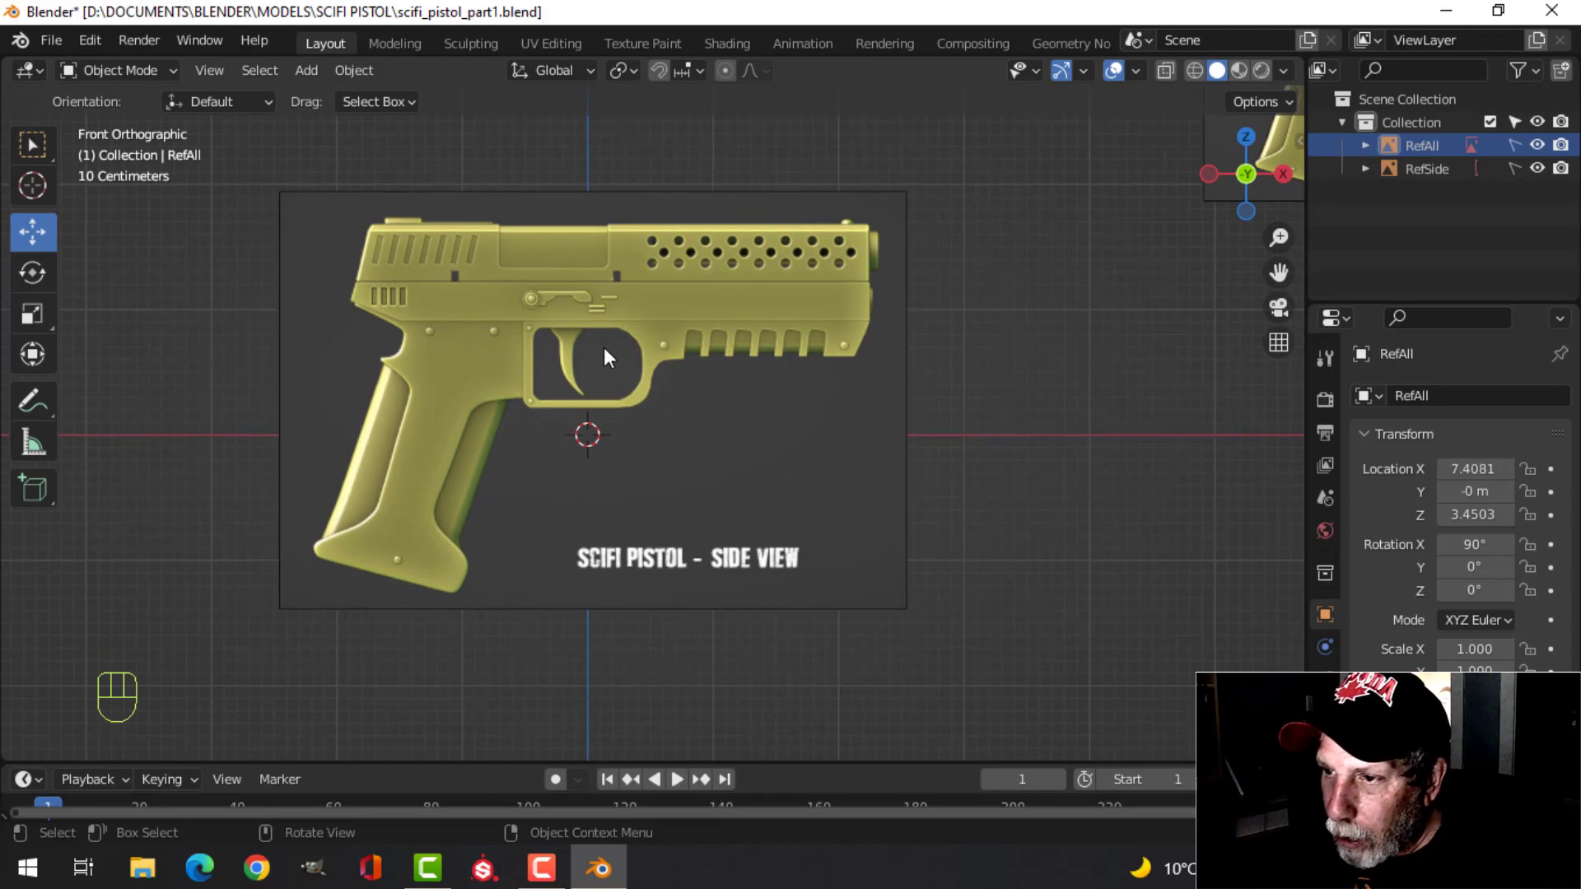
scroll(605, 350, up, 1)
scroll(604, 356, down, 1)
scroll(597, 354, up, 1)
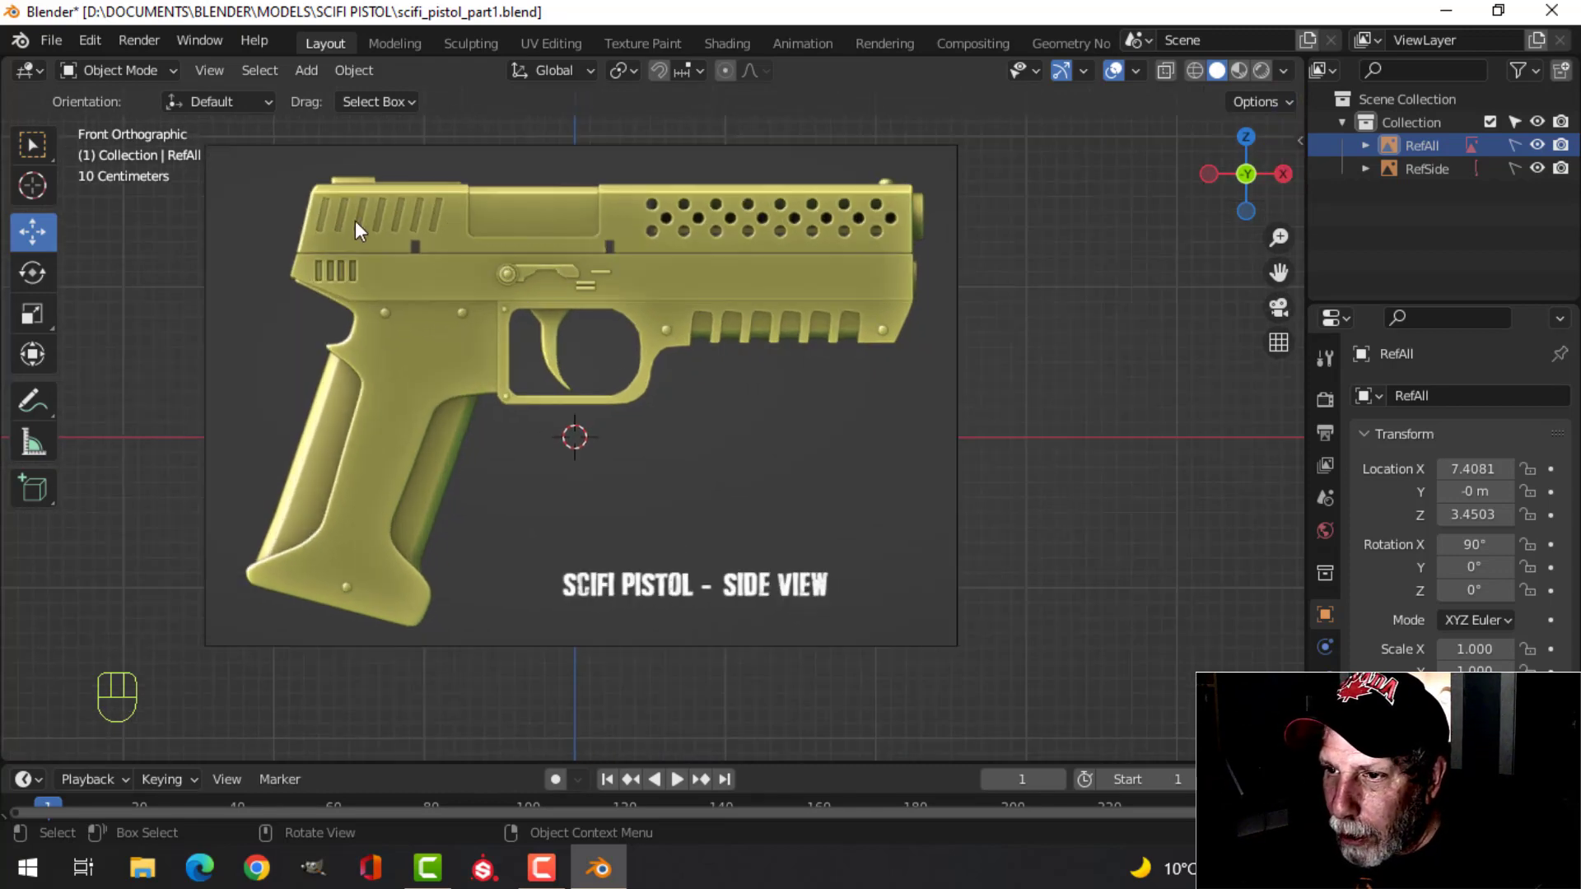
scroll(649, 239, down, 1)
shift+middle_drag(654, 249, 639, 328)
scroll(640, 326, up, 2)
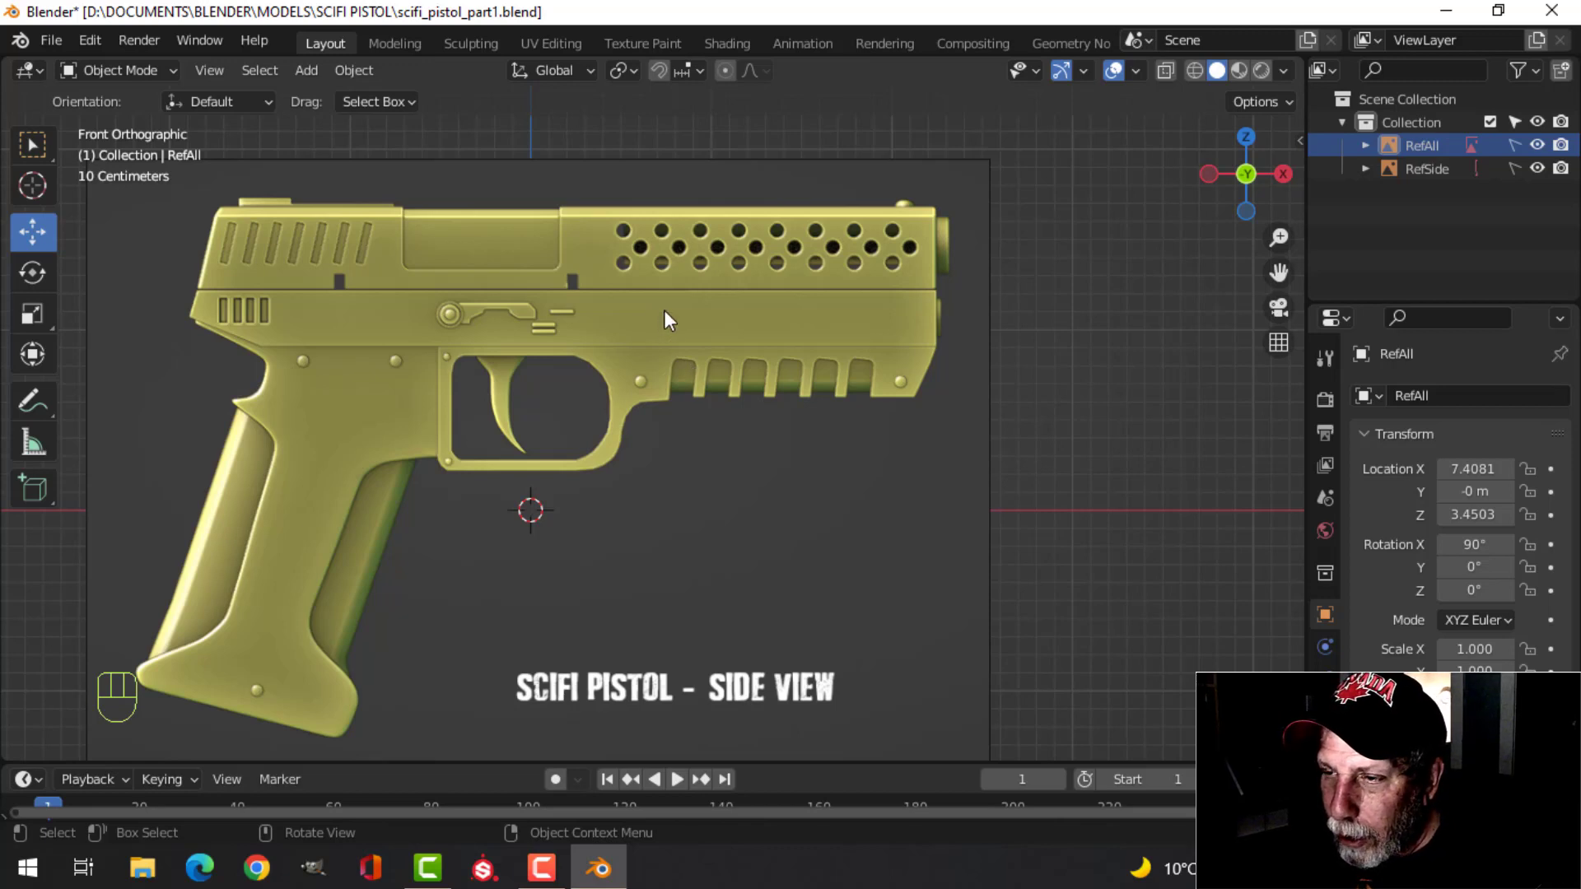
scroll(664, 309, up, 1)
scroll(653, 310, down, 2)
shift+middle_drag(668, 292, 679, 322)
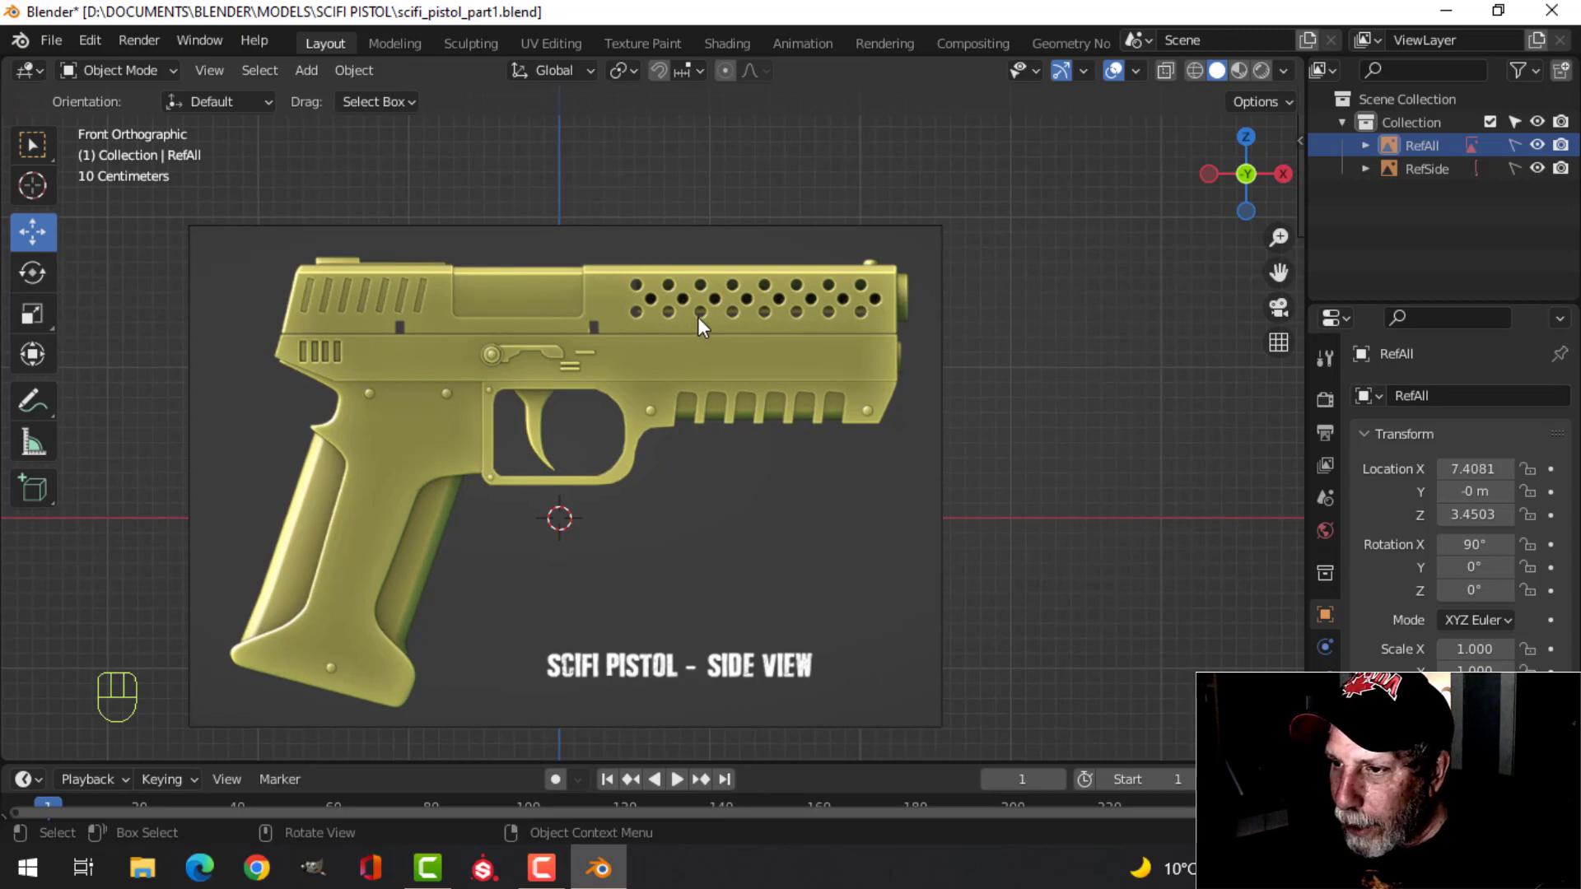
scroll(685, 316, up, 3)
scroll(680, 319, down, 2)
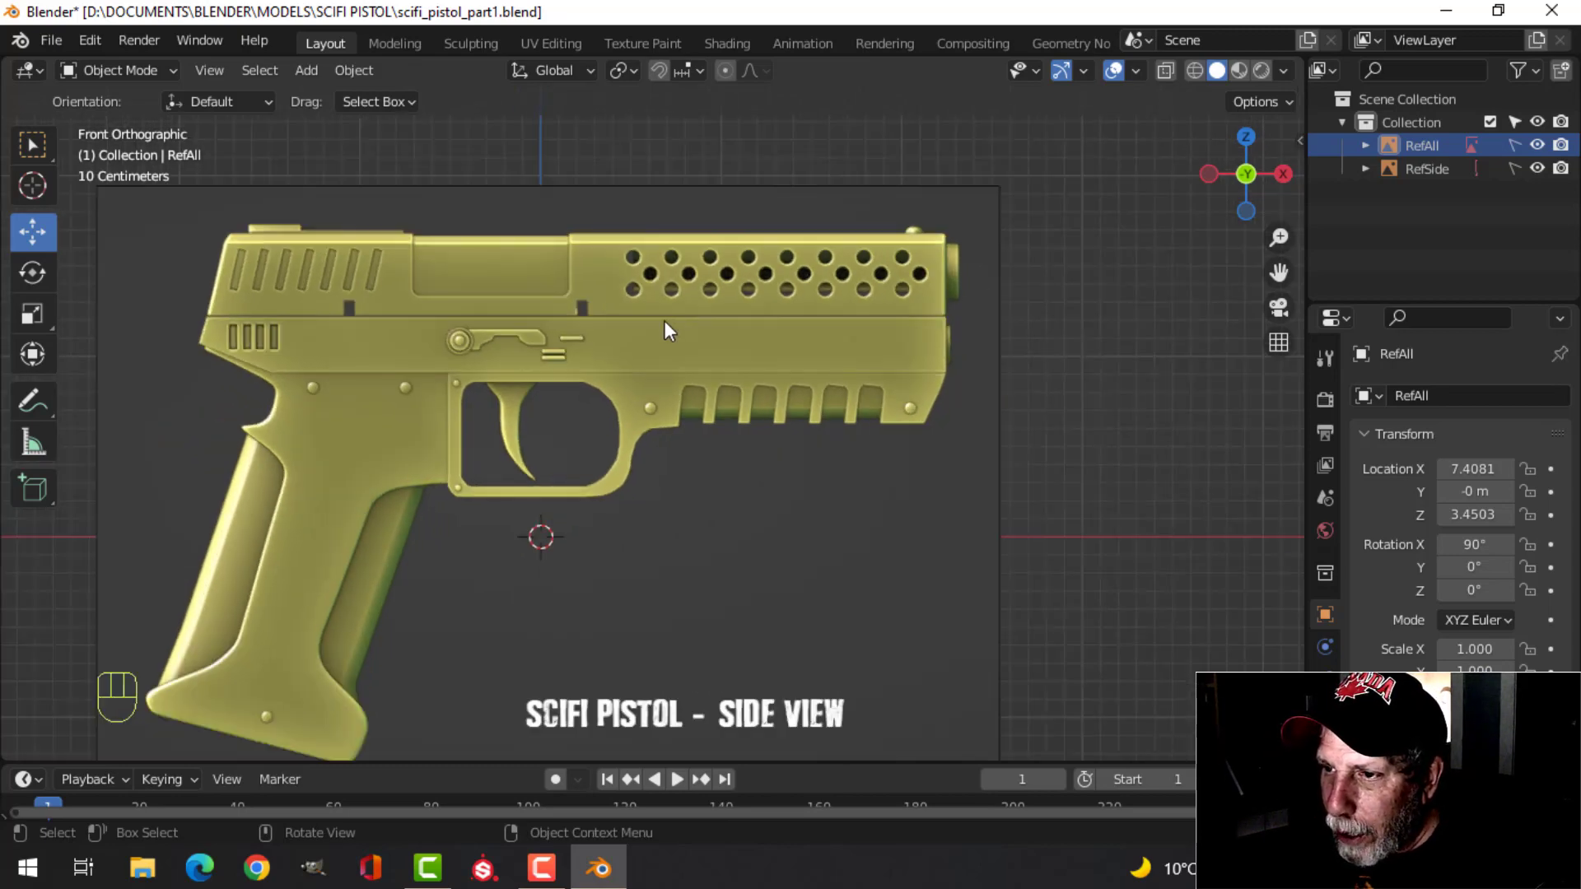
Add a cube, scale its mesh down in Edit Mode to about the slide's height and move it to the slide's muzzle end.
key(shift+a)
mouse_move(629, 303)
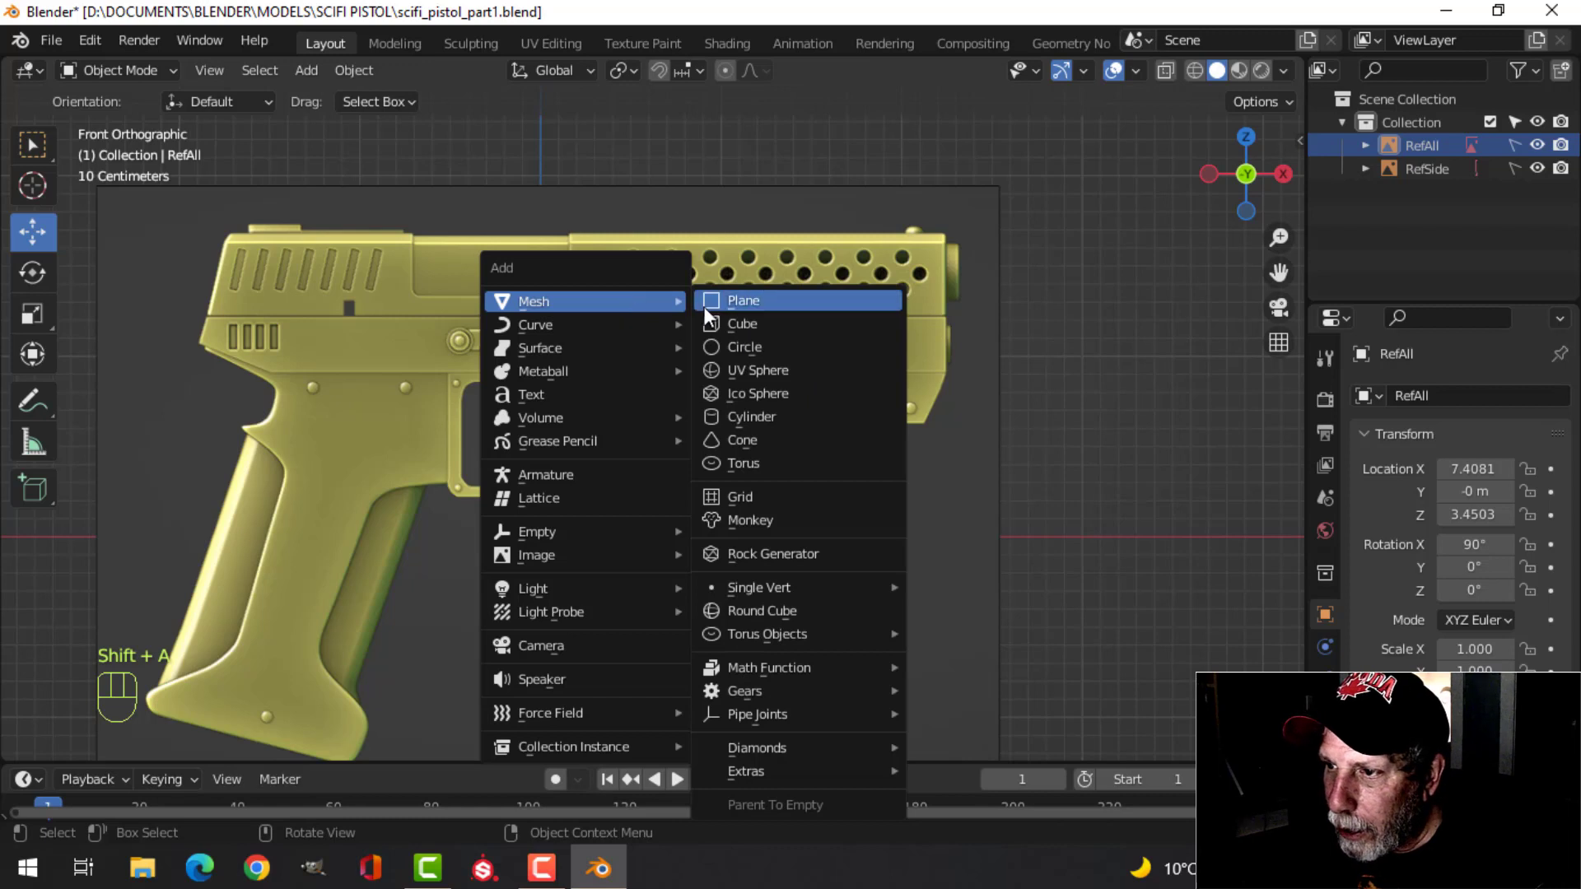
click(714, 325)
key(Tab)
key(s)
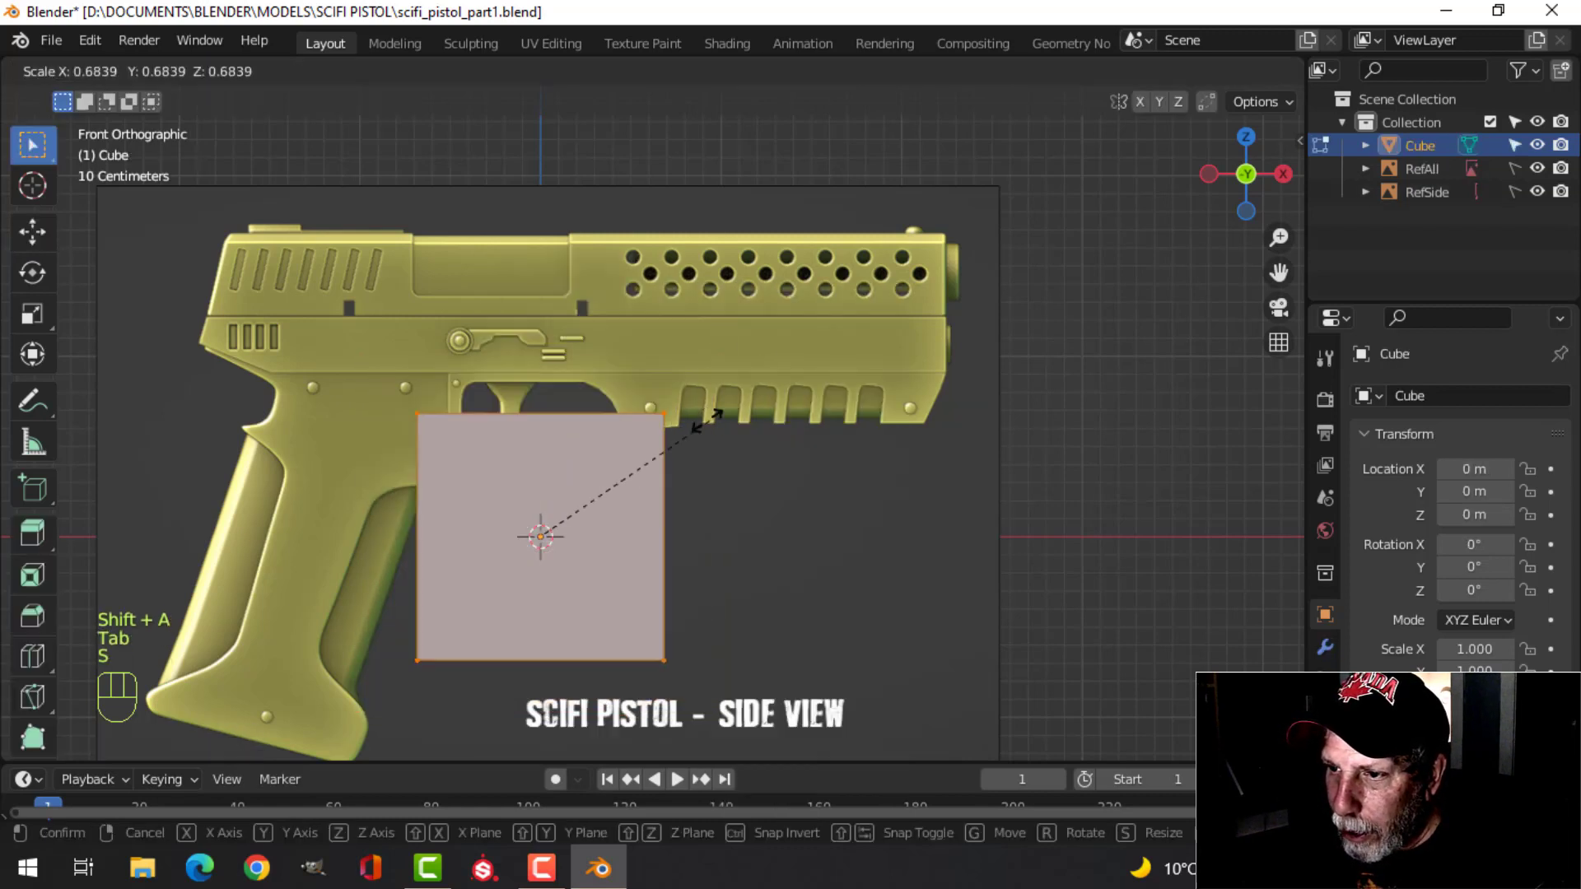
click(586, 479)
key(g)
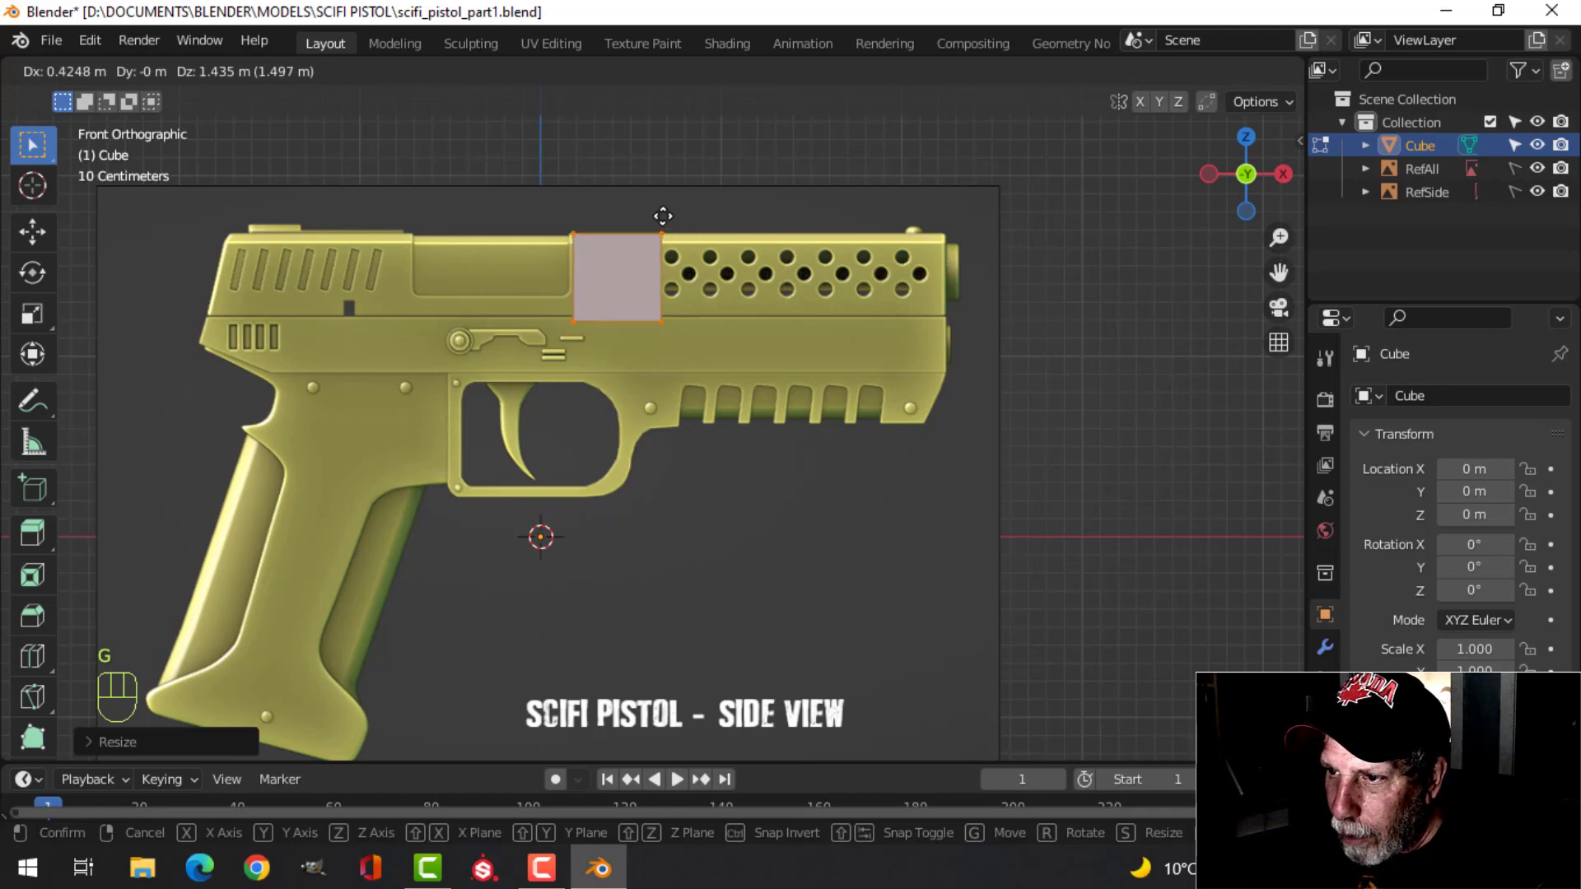
click(941, 214)
key(Tab)
Scale the cube slightly down to fit the slide's muzzle end and switch the viewport to wireframe shading.
scroll(947, 247, up, 3)
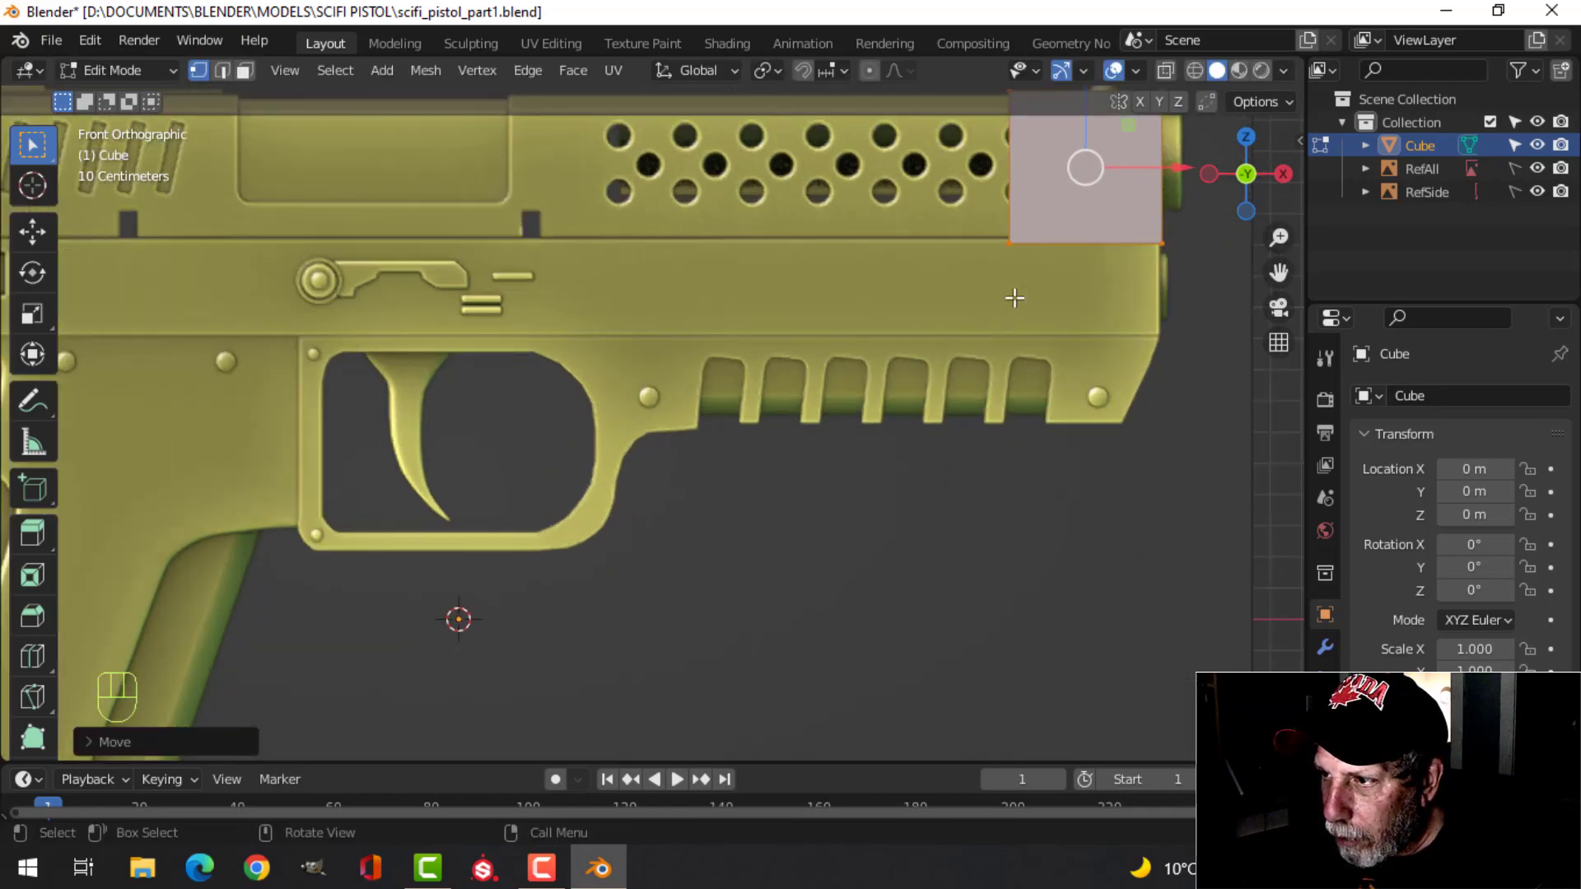
shift+middle_drag(1016, 297, 677, 389)
scroll(773, 367, up, 2)
shift+middle_drag(773, 368, 681, 494)
scroll(762, 452, down, 1)
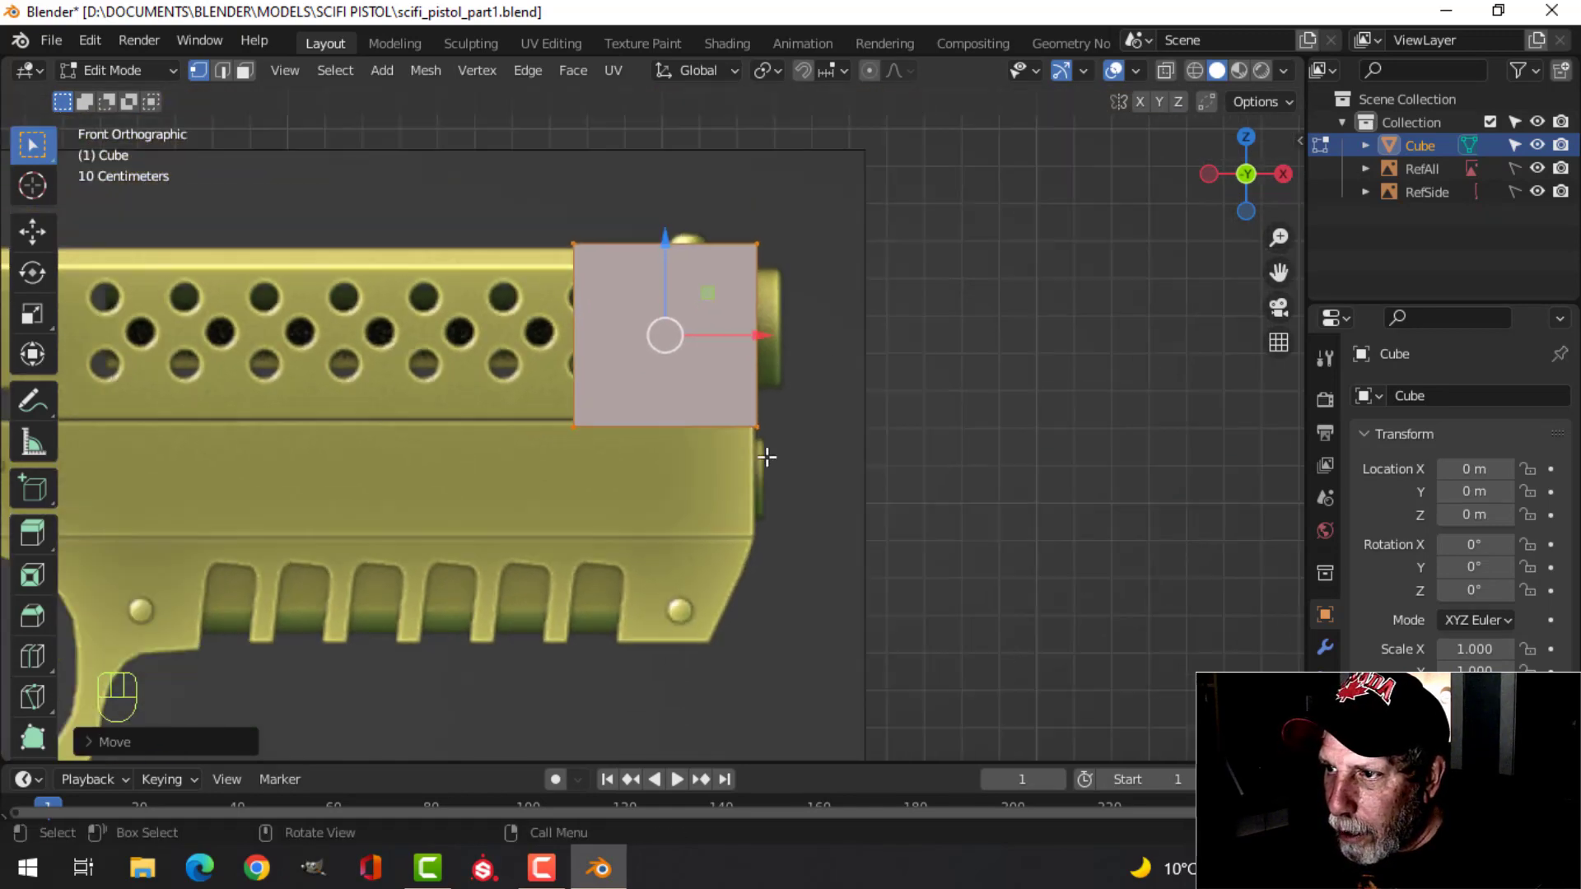
key(s)
click(823, 424)
key(z)
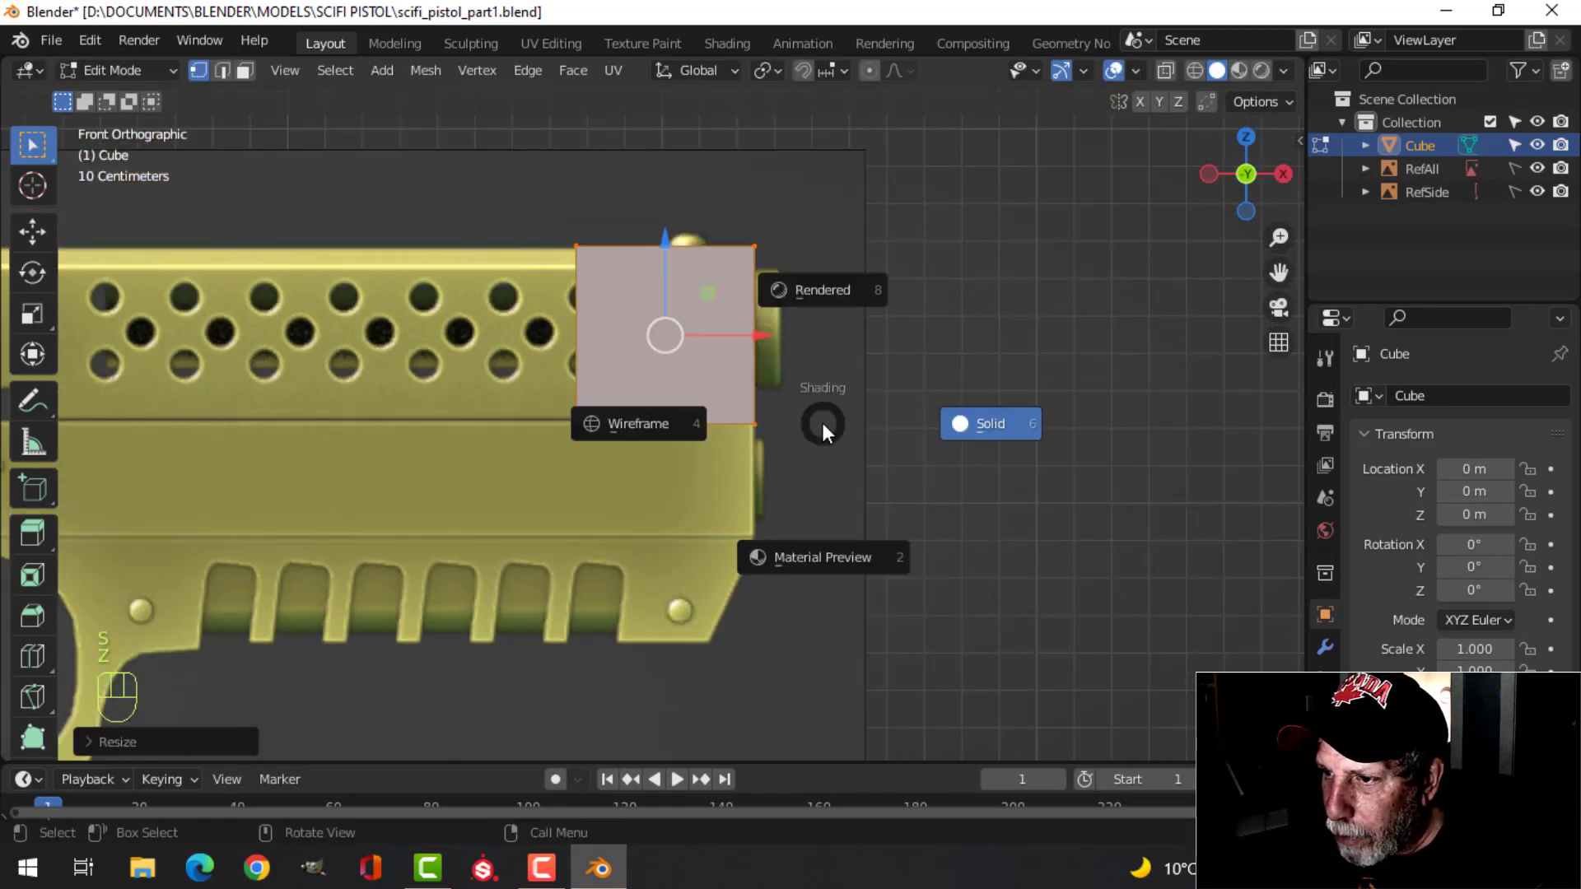
click(660, 424)
Select only the cube's bottom vertices and raise them along Z onto the slide's lower edge line.
scroll(783, 406, up, 2)
key(alt+a)
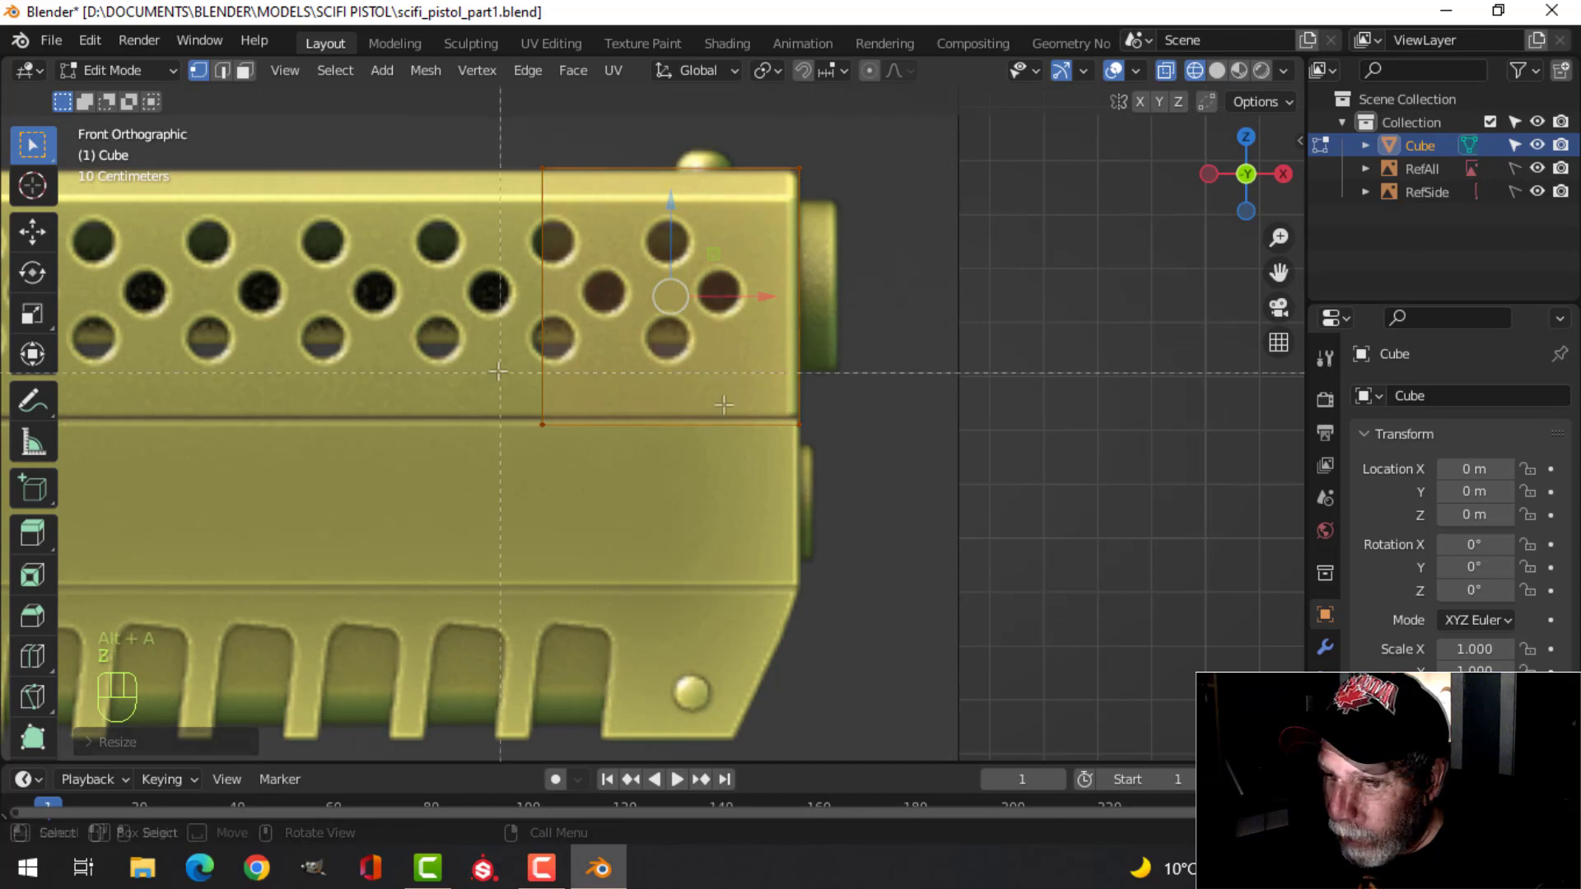
key(b)
drag(497, 371, 861, 478)
drag(672, 332, 671, 326)
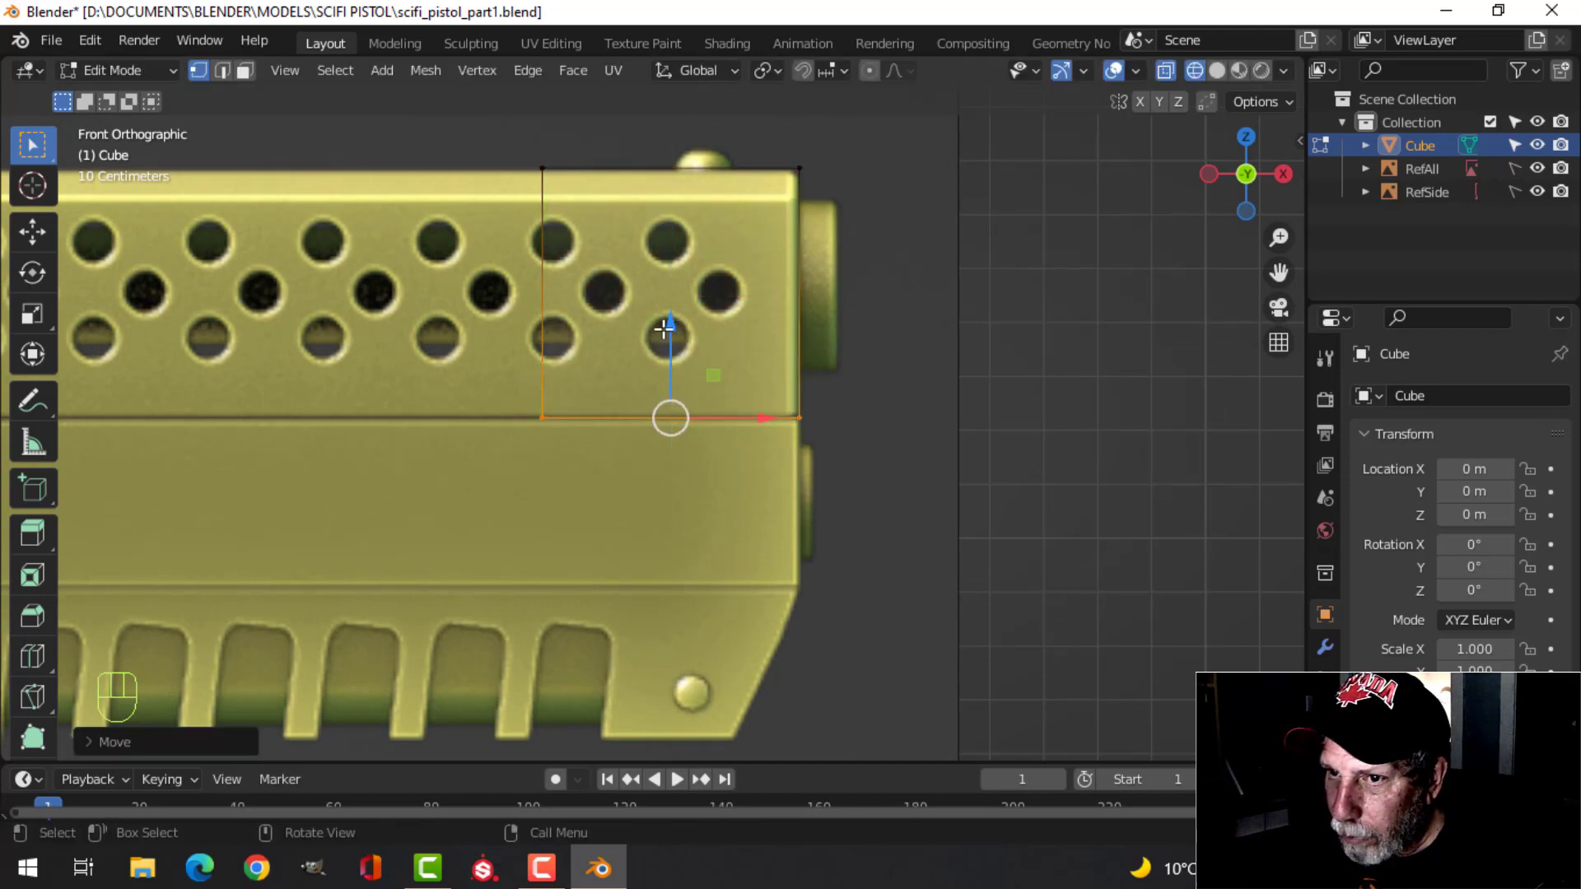
Select only the cube's rear-end vertices and move them about 3.5 m along negative X to the slide's rear top corner.
click(37, 233)
key(alt+a)
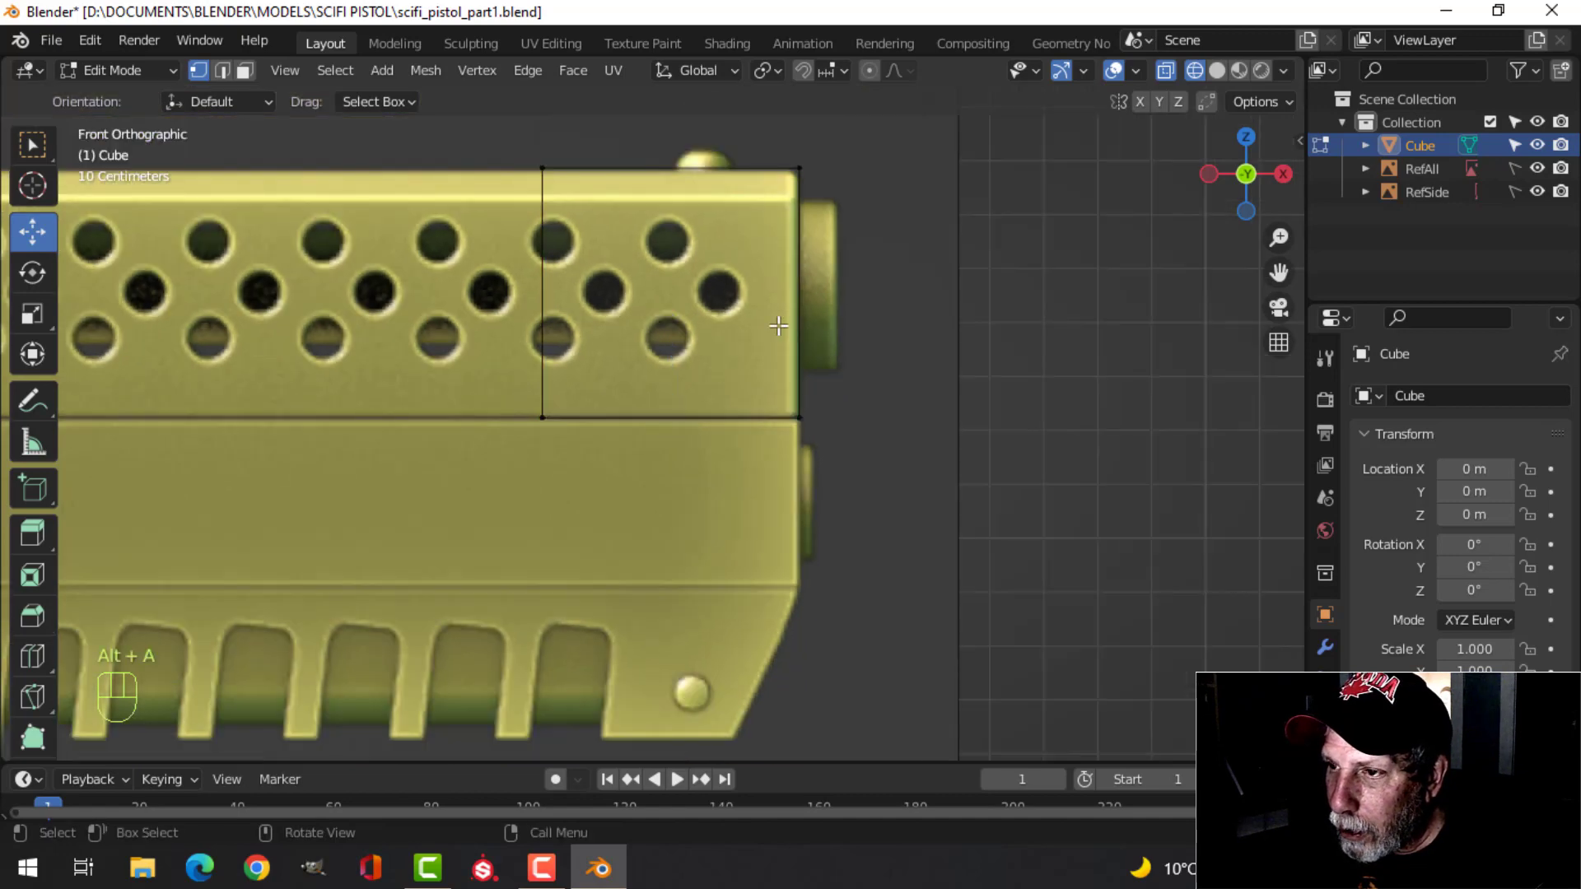
scroll(588, 220, down, 5)
key(b)
drag(540, 247, 650, 494)
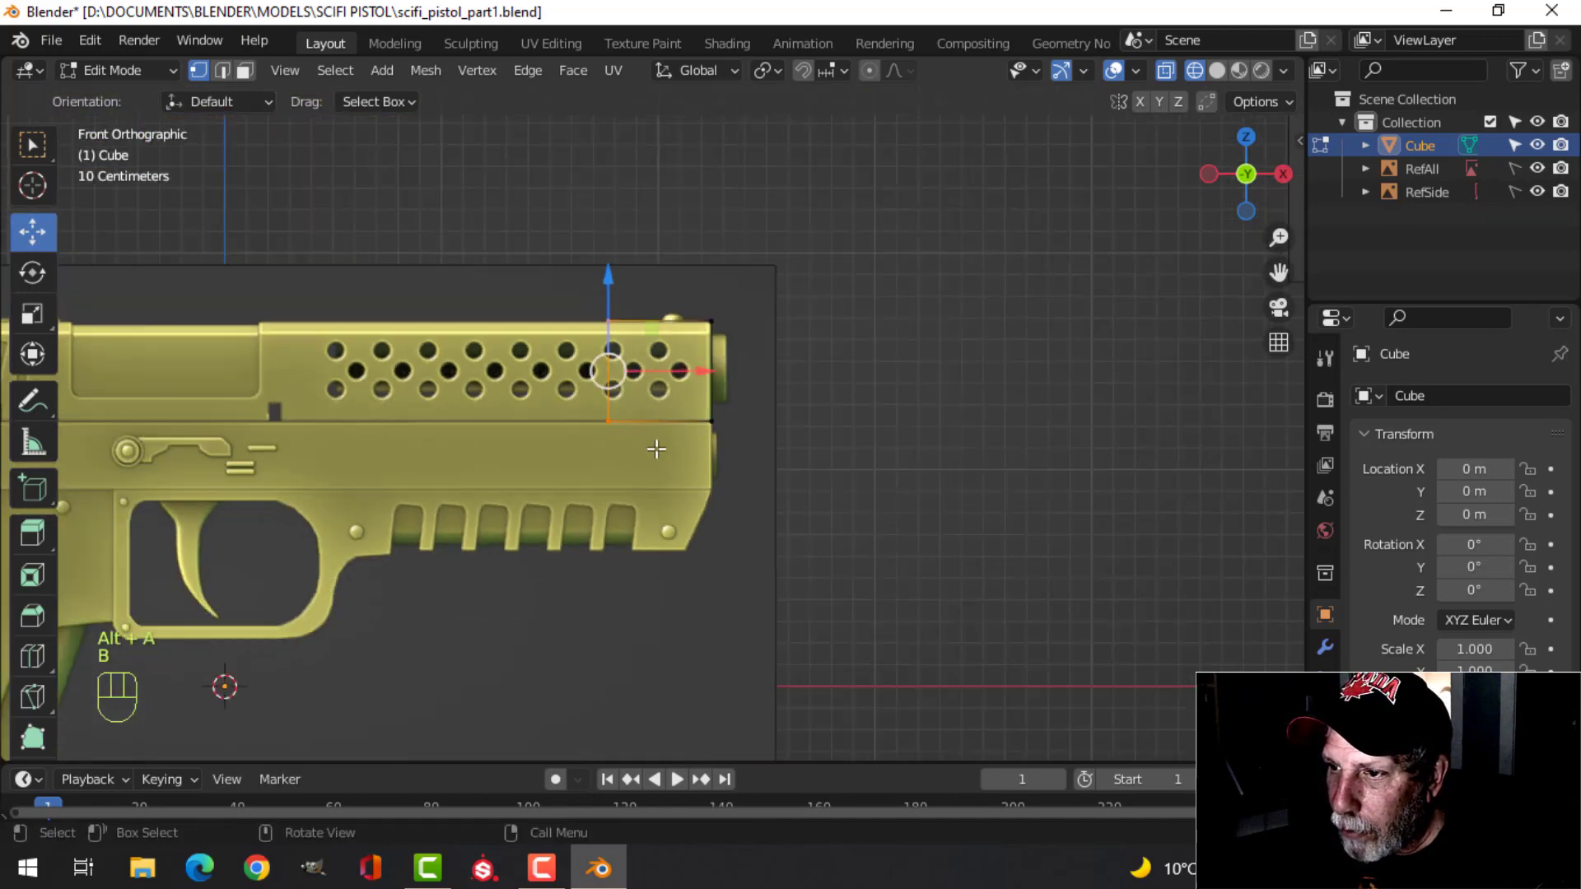
shift+middle_drag(688, 504, 1030, 456)
drag(1050, 398, 536, 446)
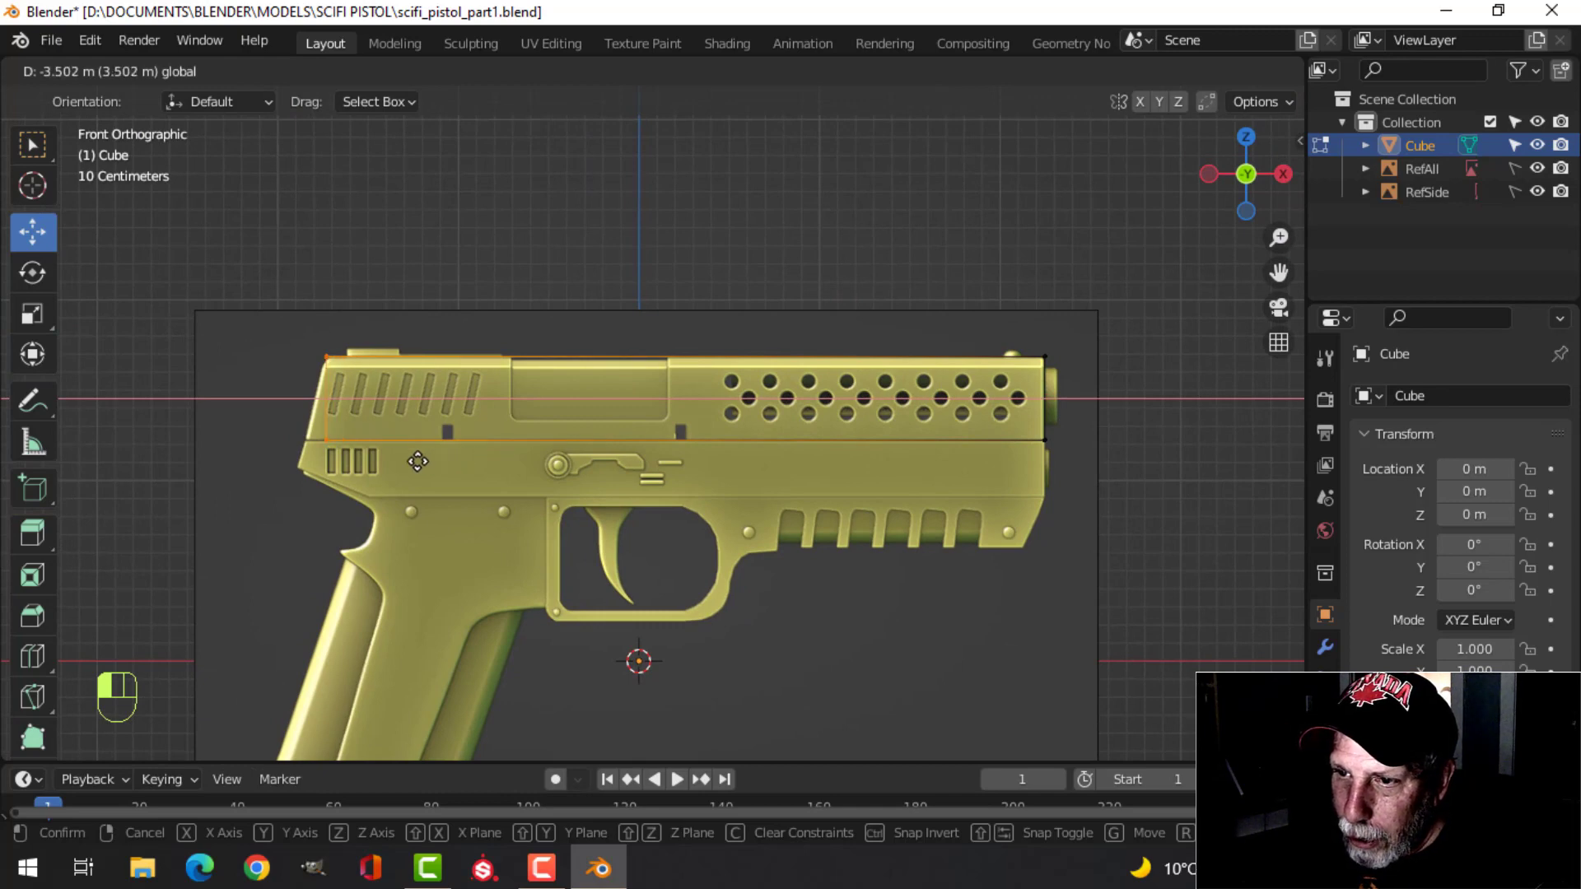
drag(417, 461, 419, 461)
Select only the bottom rear vertices and move them backward along X to match the slide's slanted rear edge.
shift+middle_drag(418, 462, 576, 463)
scroll(576, 462, up, 6)
key(alt+a)
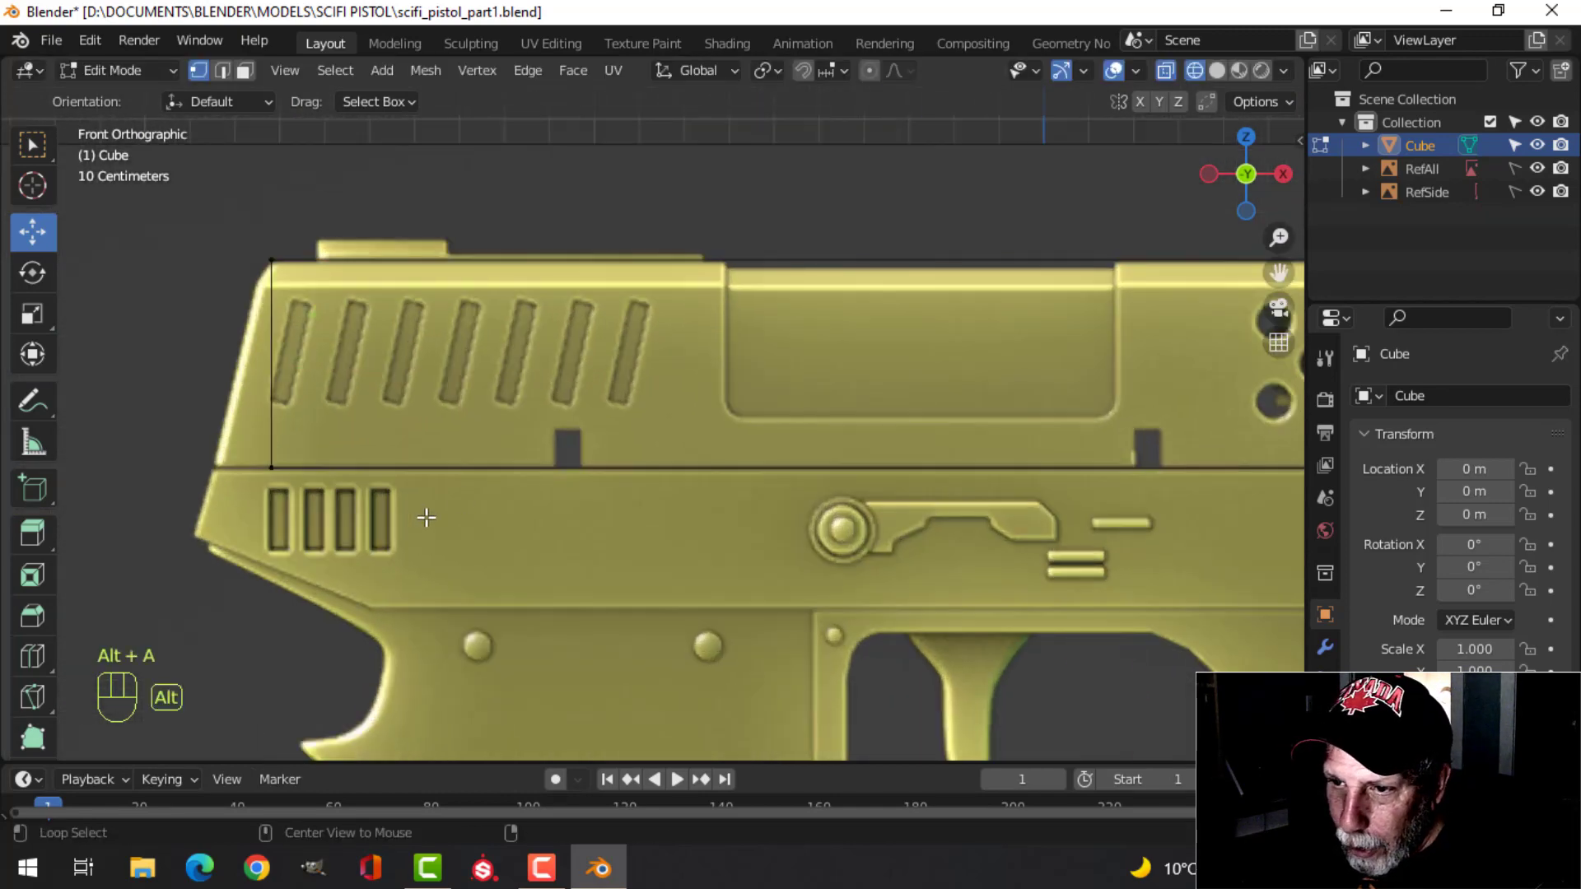
shift+middle_drag(425, 517, 589, 499)
key(b)
drag(407, 416, 476, 456)
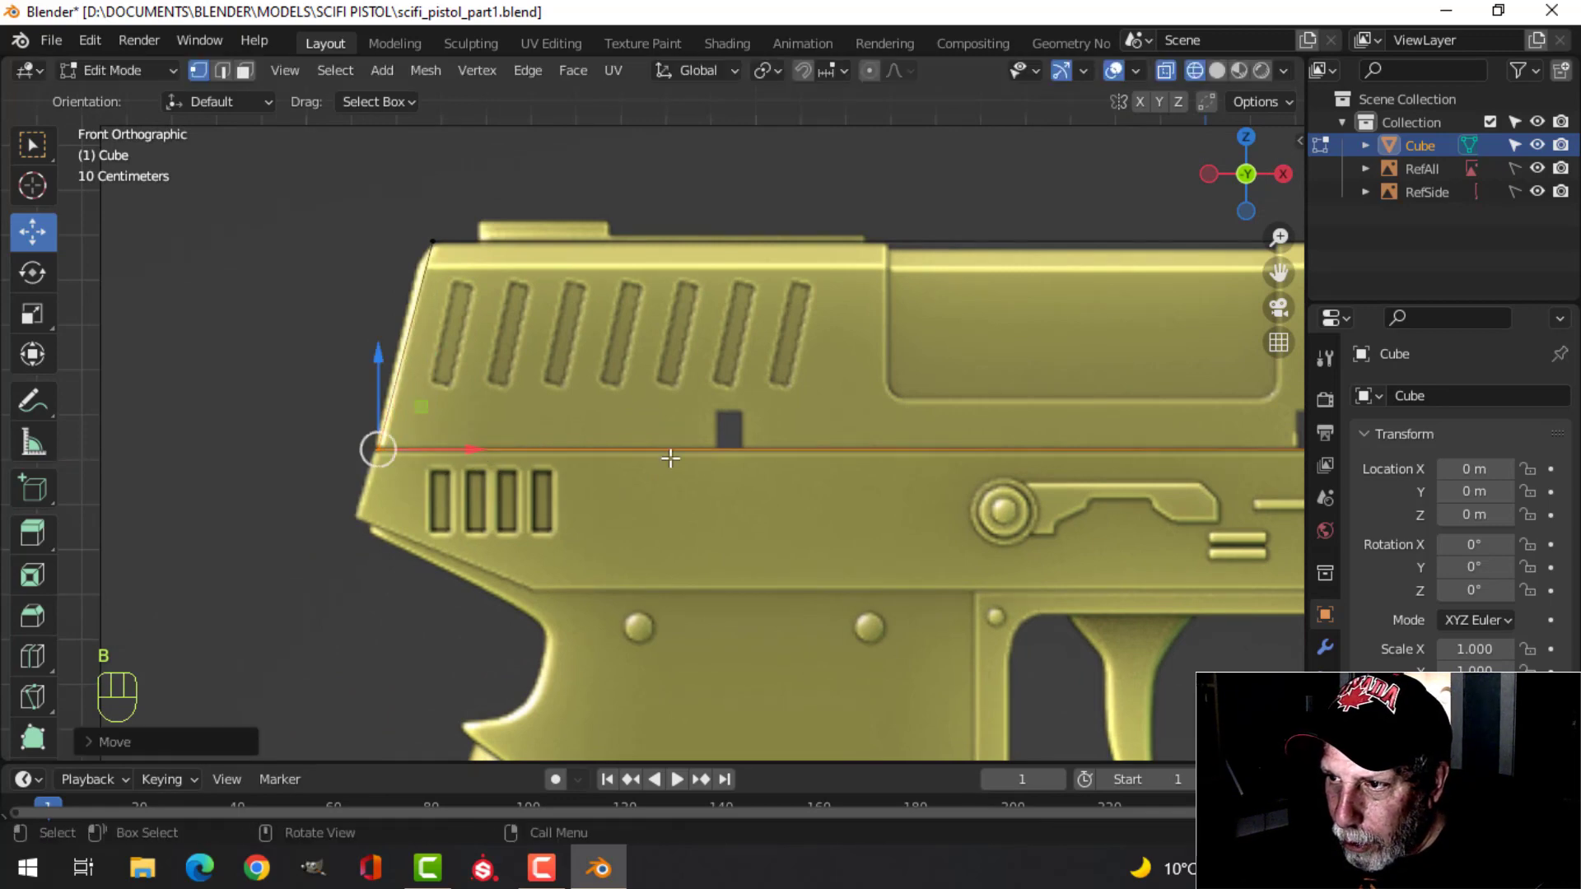
Add a centred loop cut running lengthwise along the slide block, splitting it into two equal halves.
scroll(674, 458, down, 2)
scroll(723, 458, down, 2)
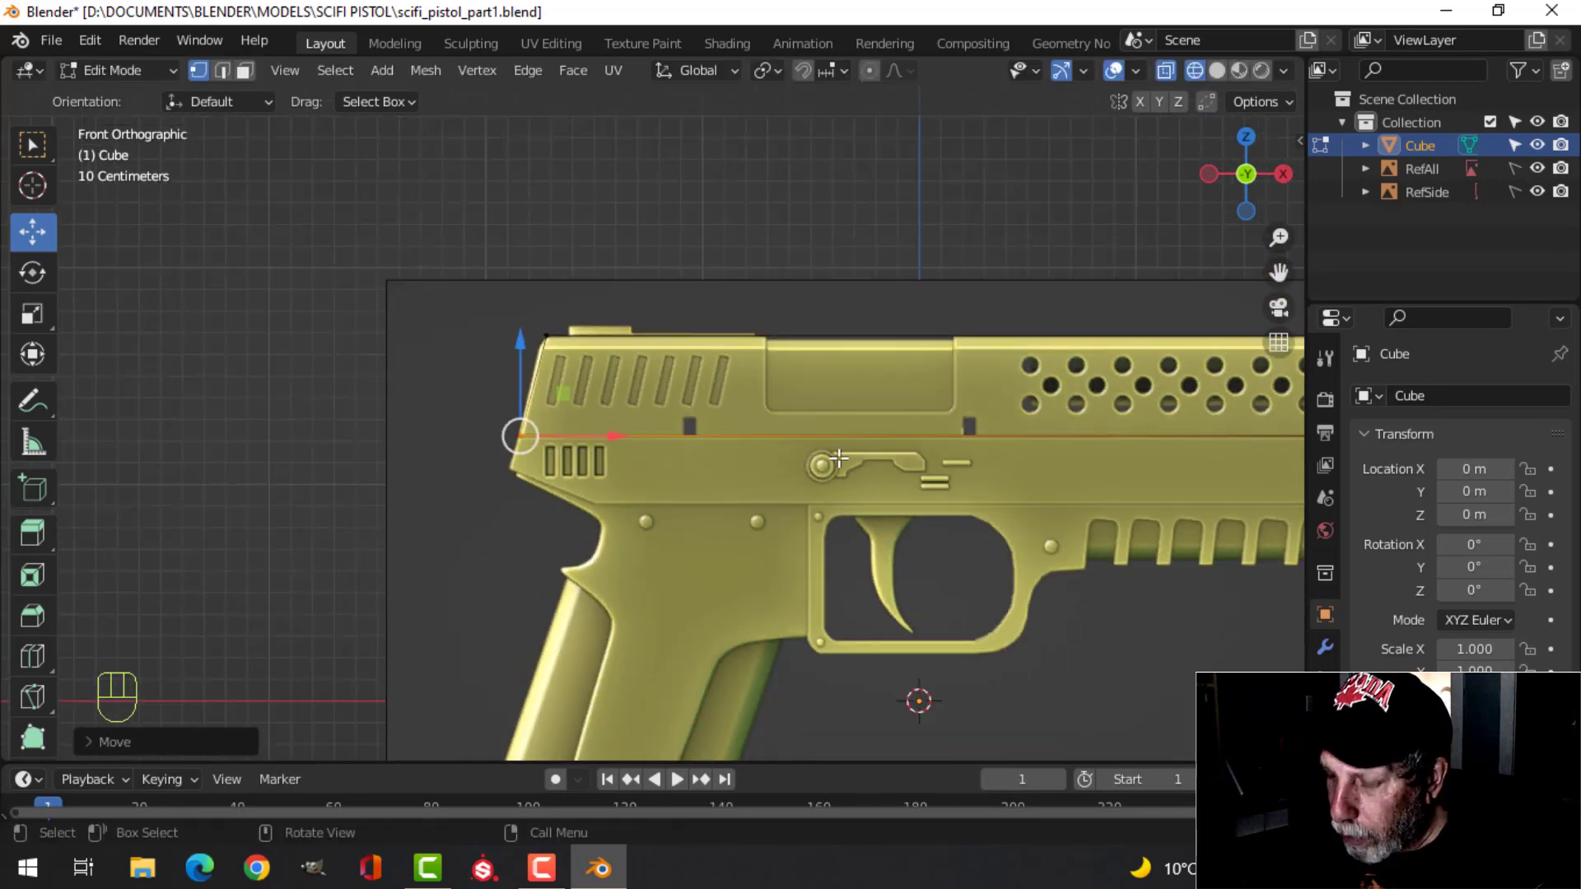
key(KP_7)
key(a)
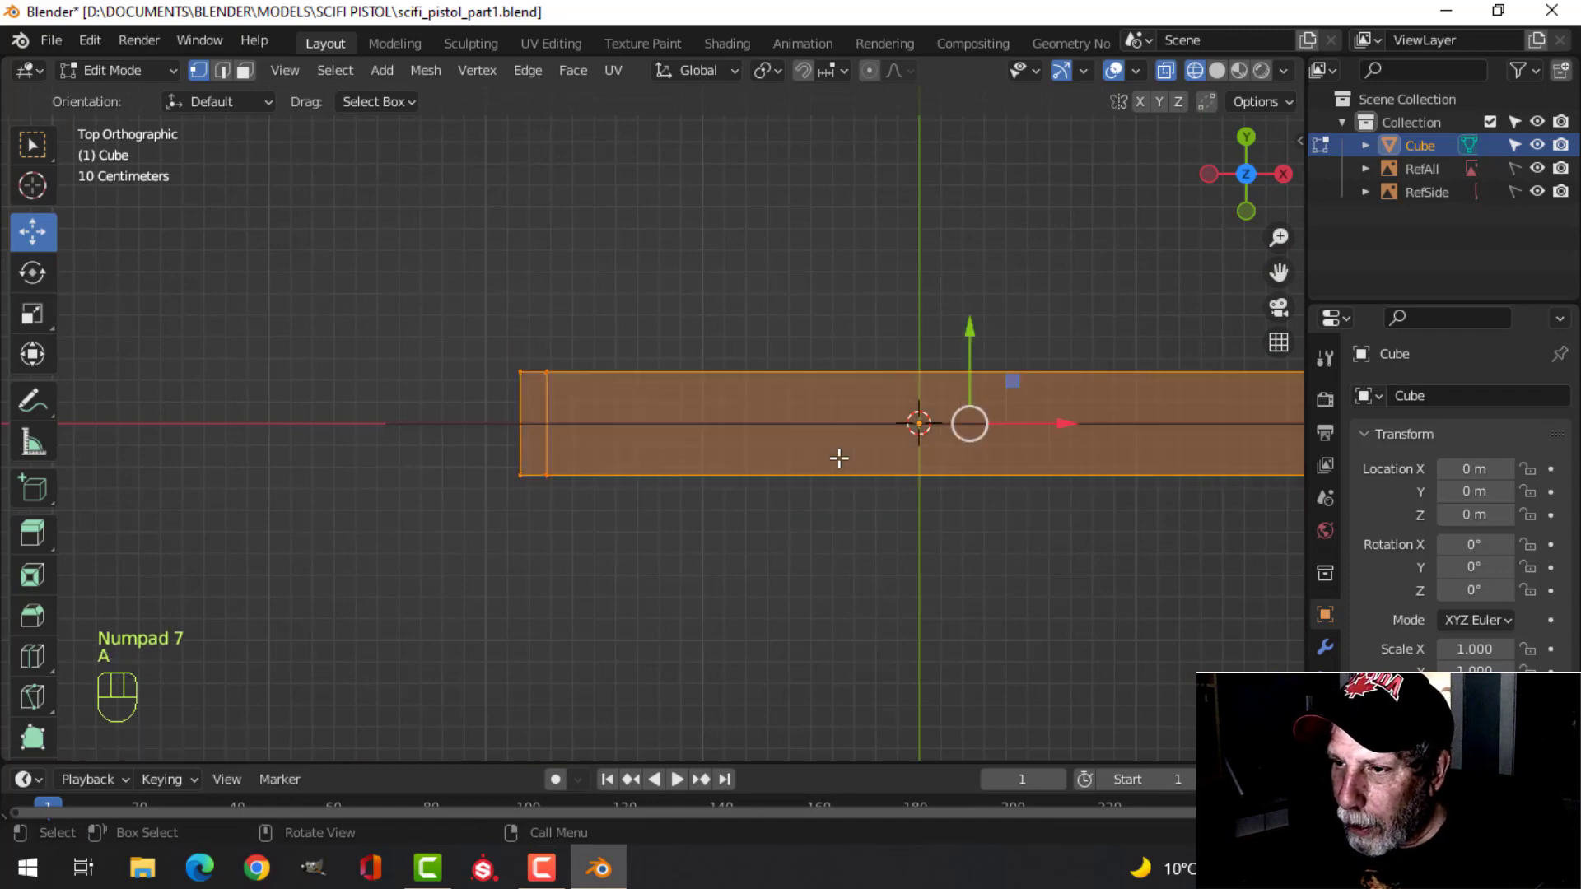
scroll(838, 458, up, 2)
shift+middle_drag(908, 463, 703, 487)
key(alt+a)
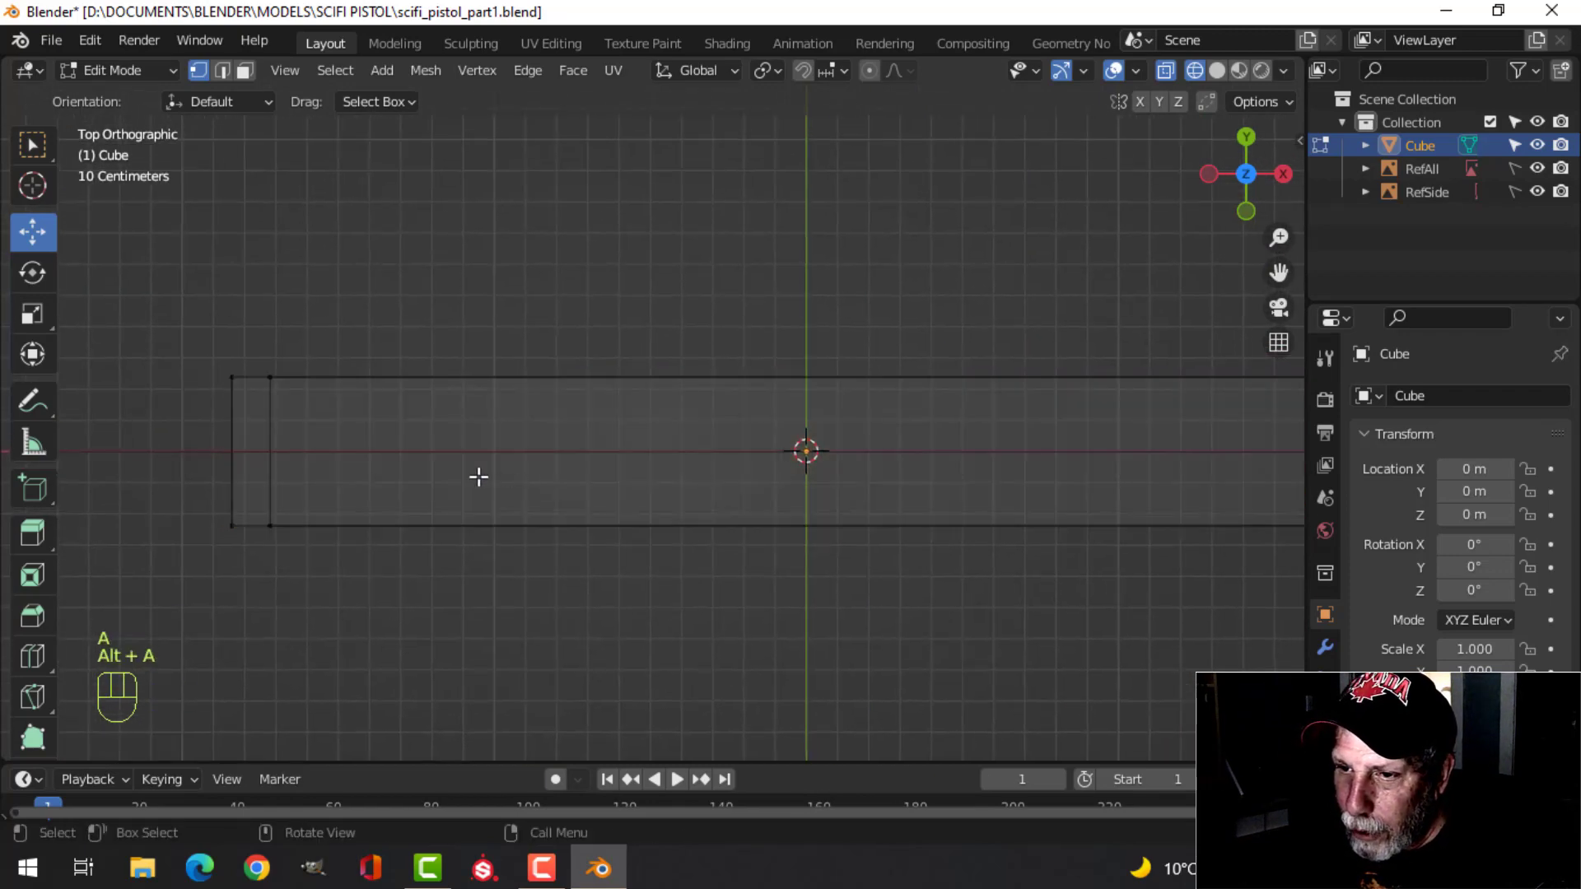
shift+middle_drag(477, 477, 727, 399)
key(a)
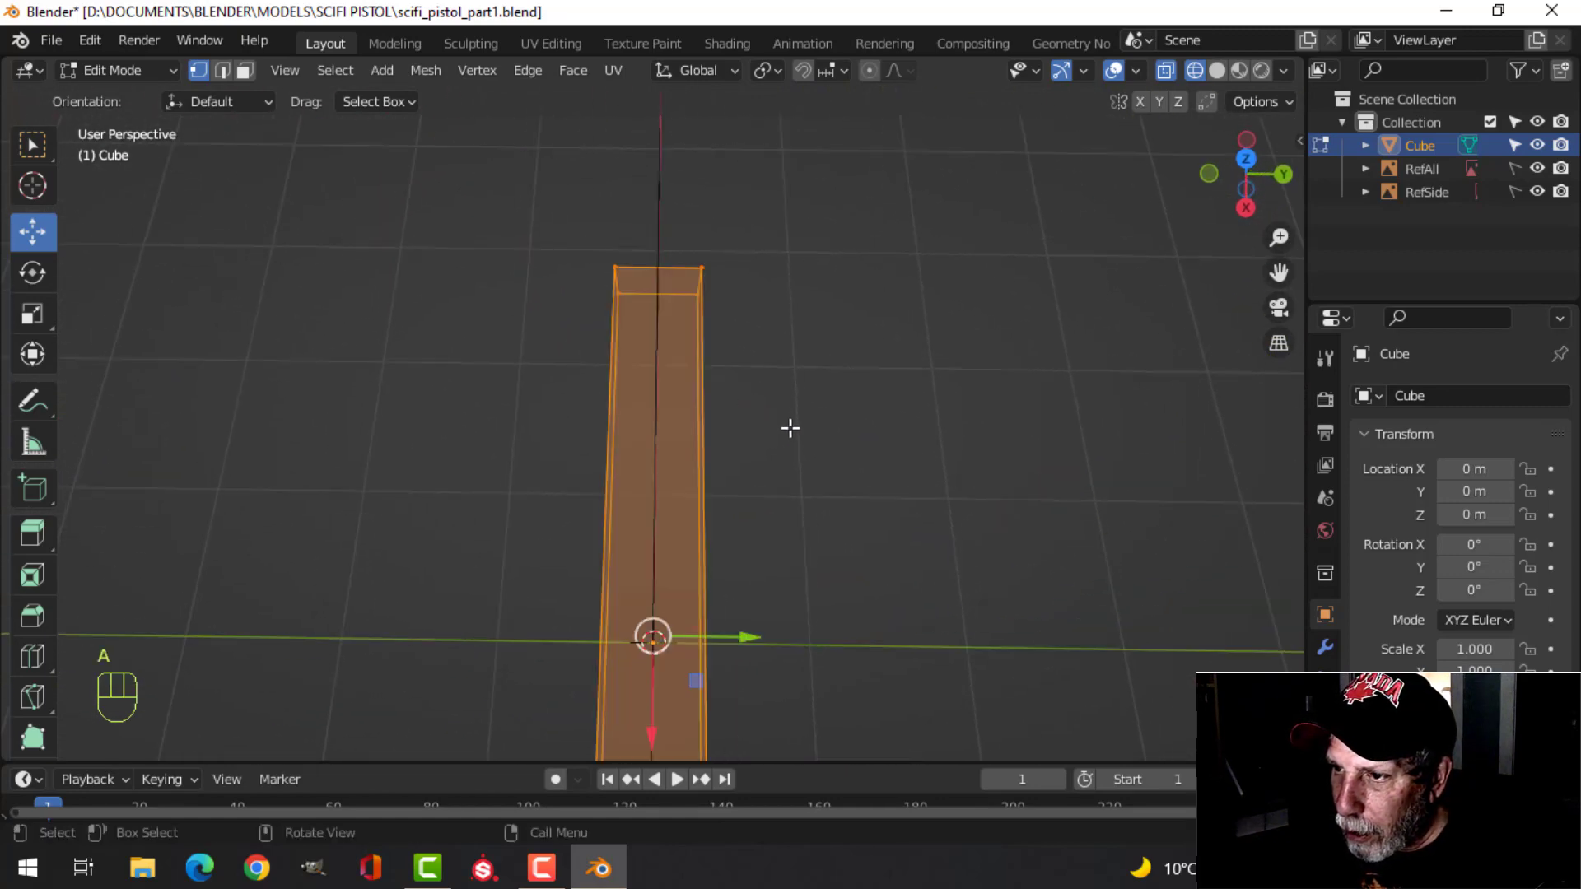
key(ctrl+r)
click(658, 284)
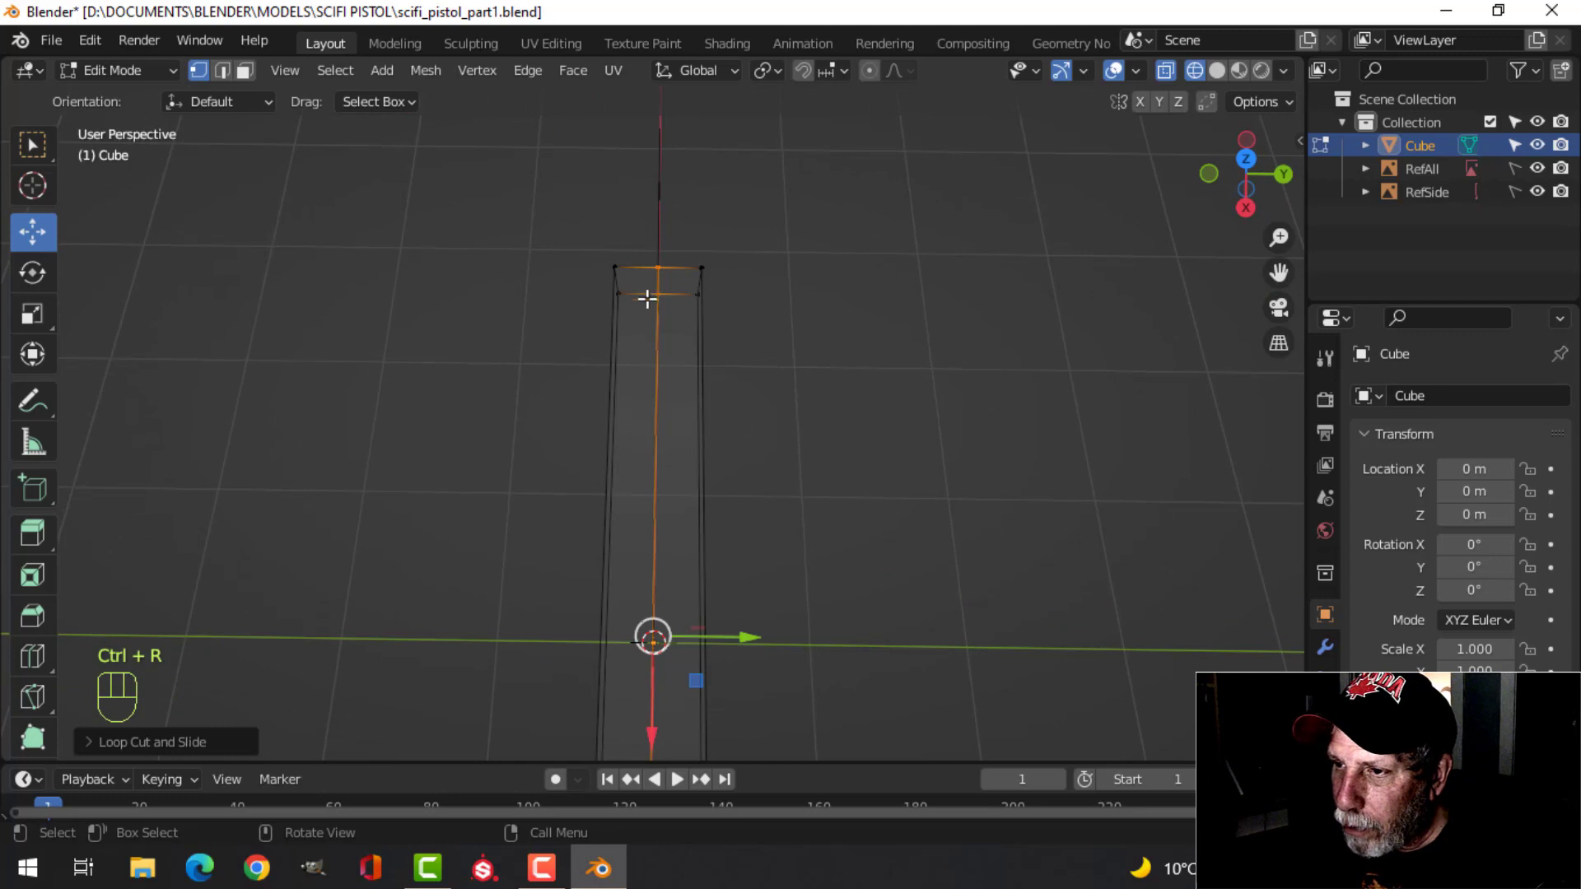
In top view, select all vertices on the block's positive Y side and delete them, leaving one half.
key(alt+a)
key(KP_7)
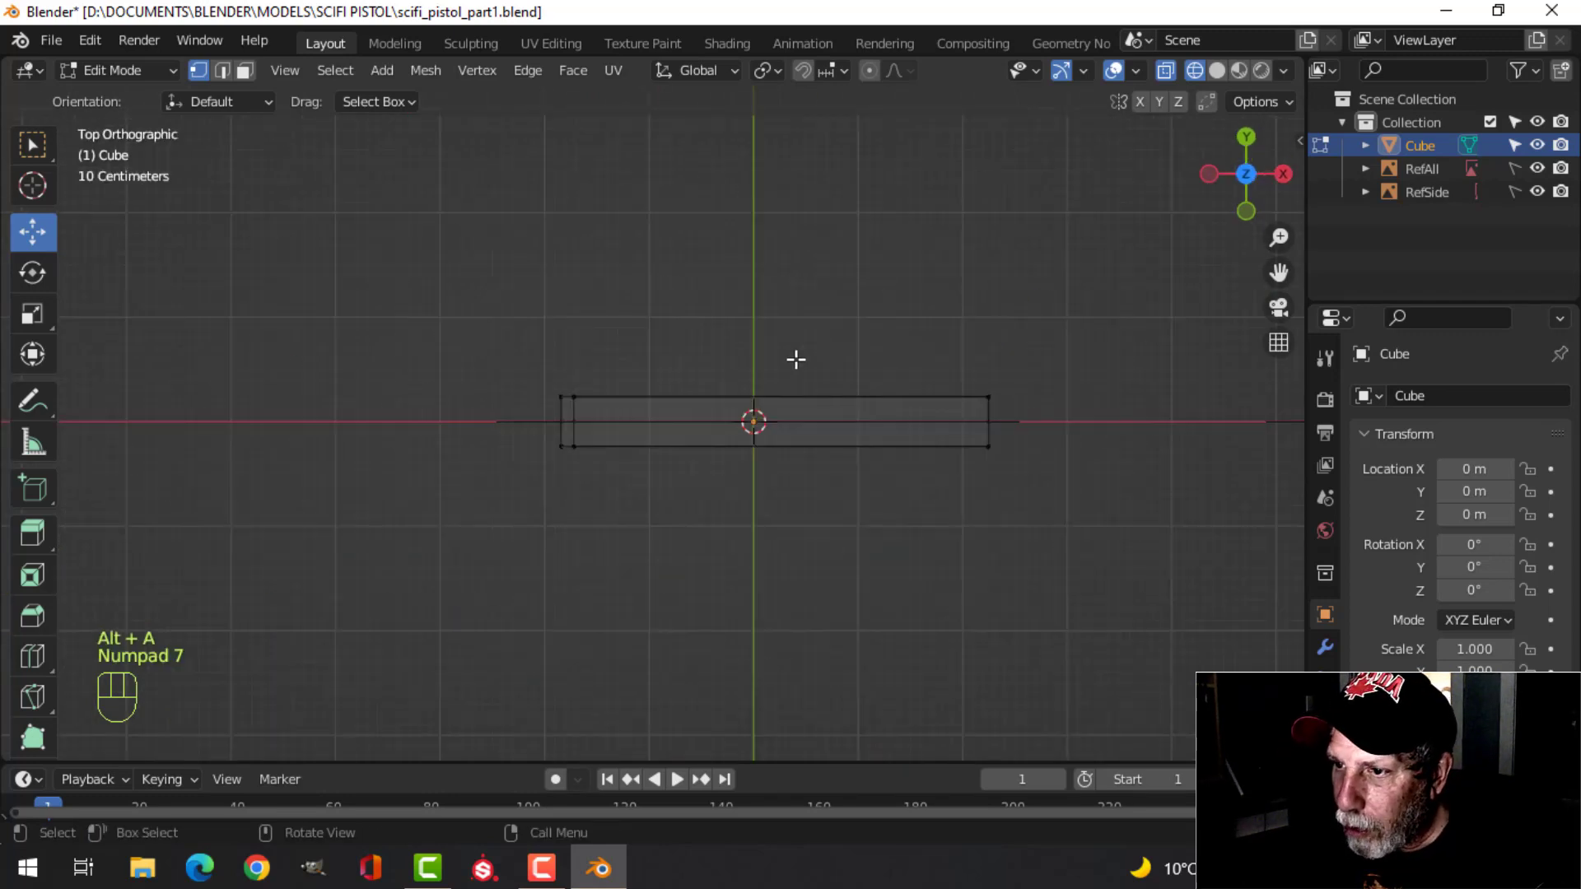
scroll(795, 359, up, 3)
key(b)
drag(385, 328, 746, 387)
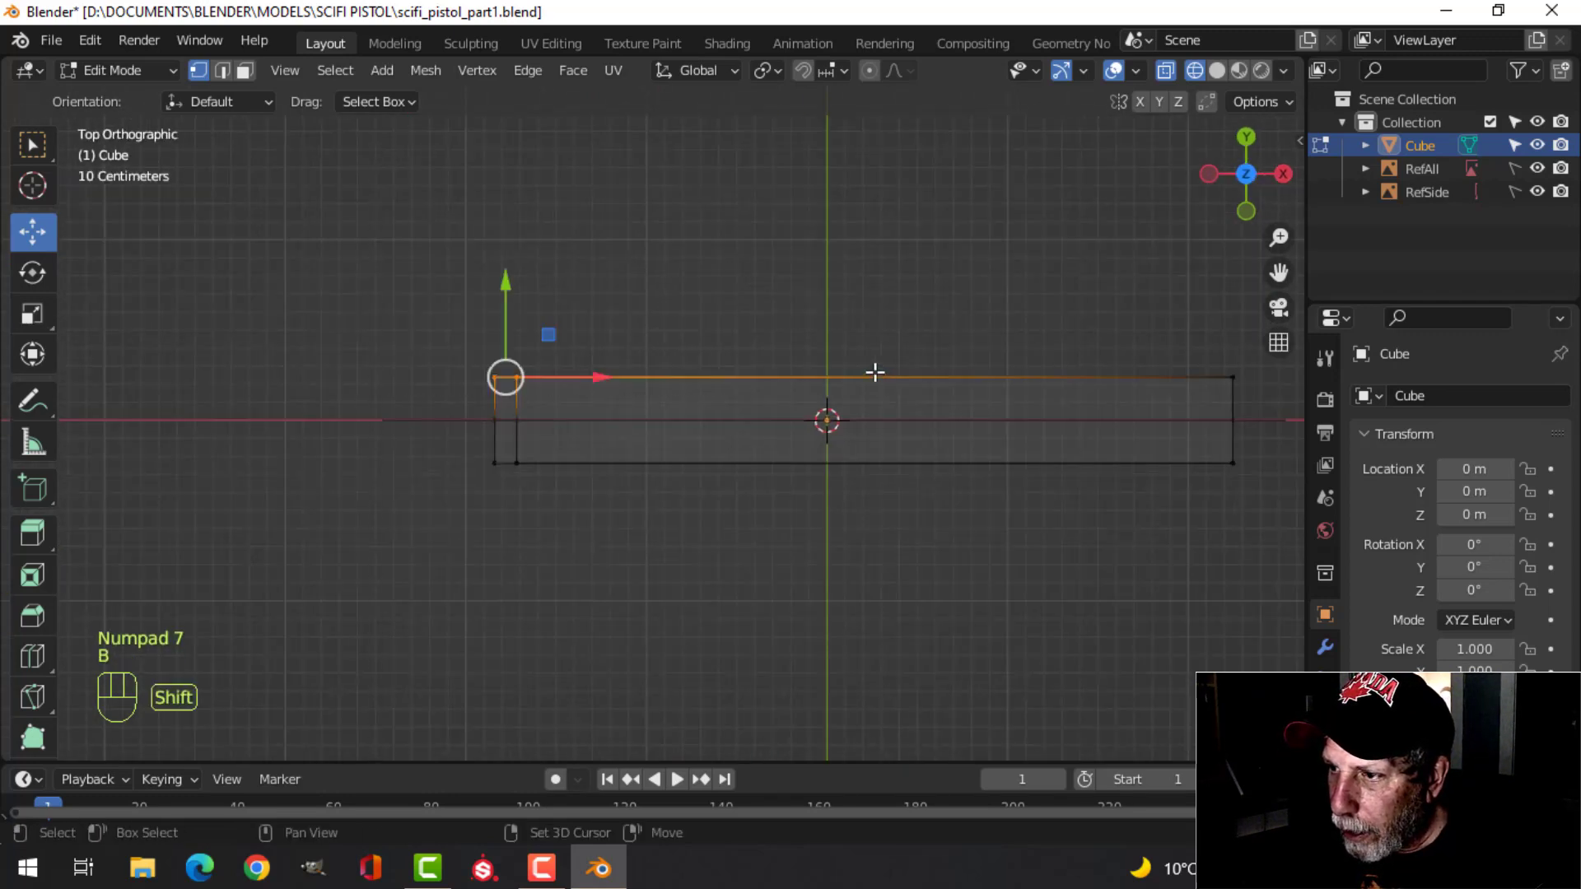
shift+middle_drag(875, 372, 558, 370)
key(b)
drag(777, 342, 989, 388)
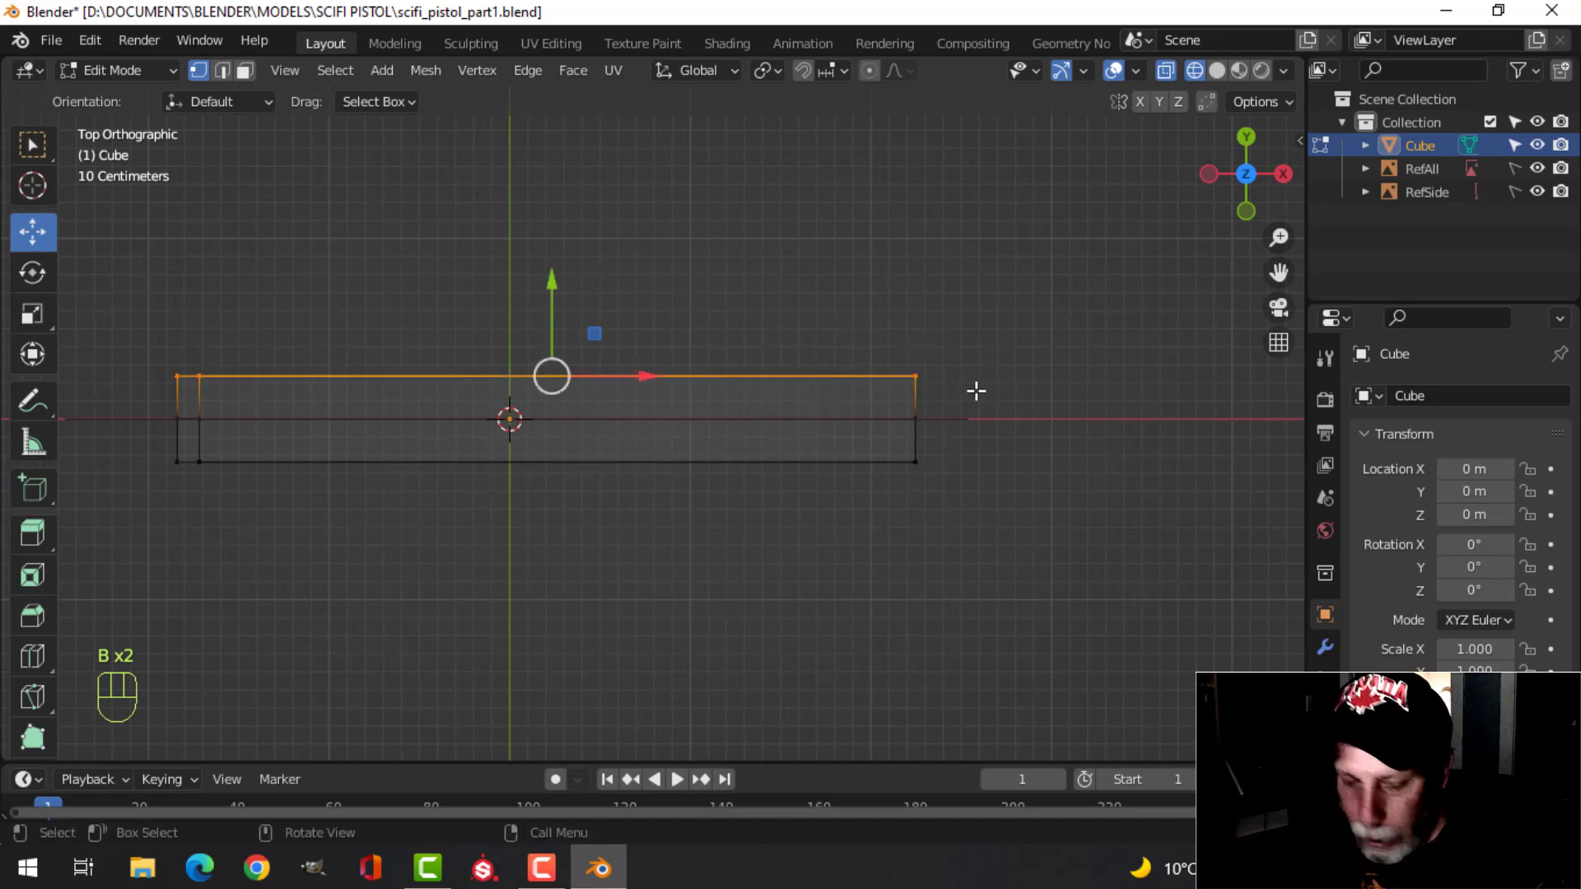
key(x)
click(974, 391)
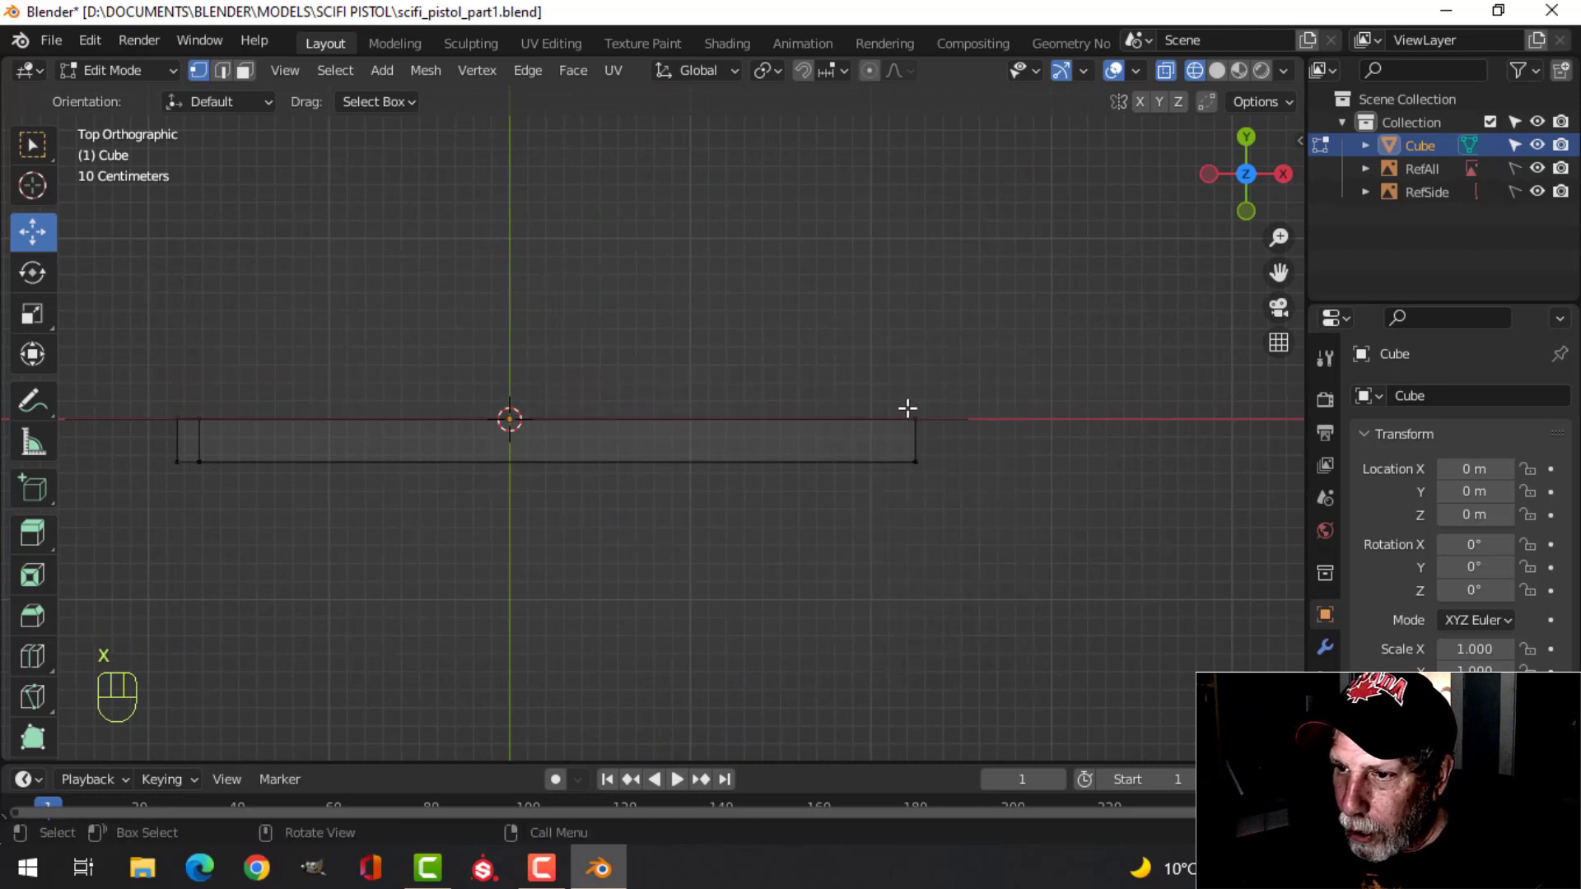
Select the remaining half's outer side vertices and move them outward along negative Y to widen the slide.
shift+middle_drag(577, 535, 645, 518)
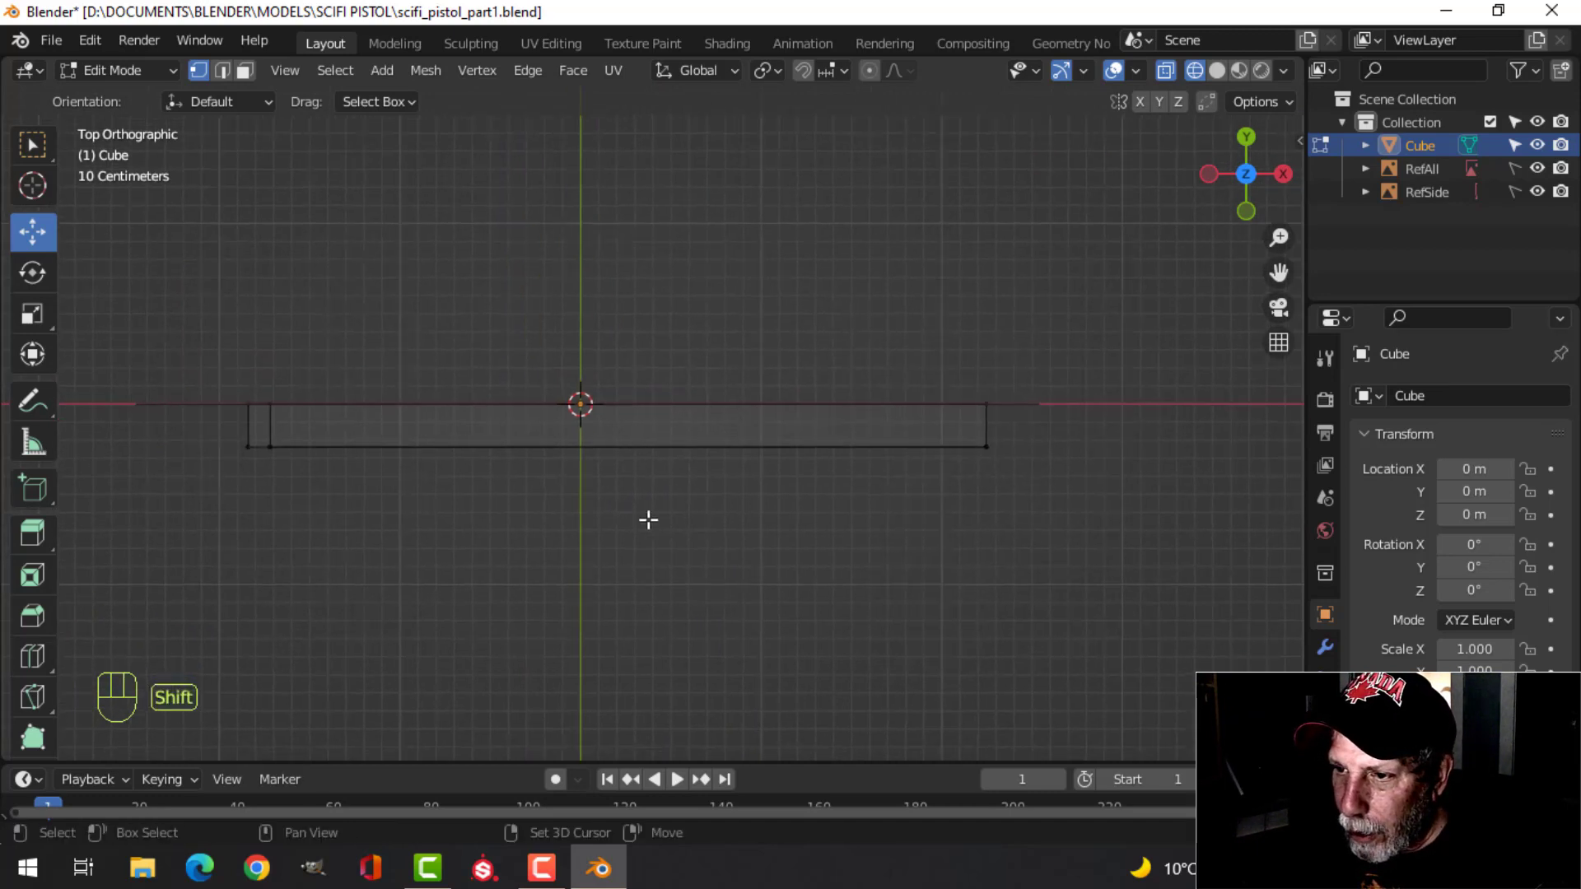
key(b)
drag(182, 434, 1058, 494)
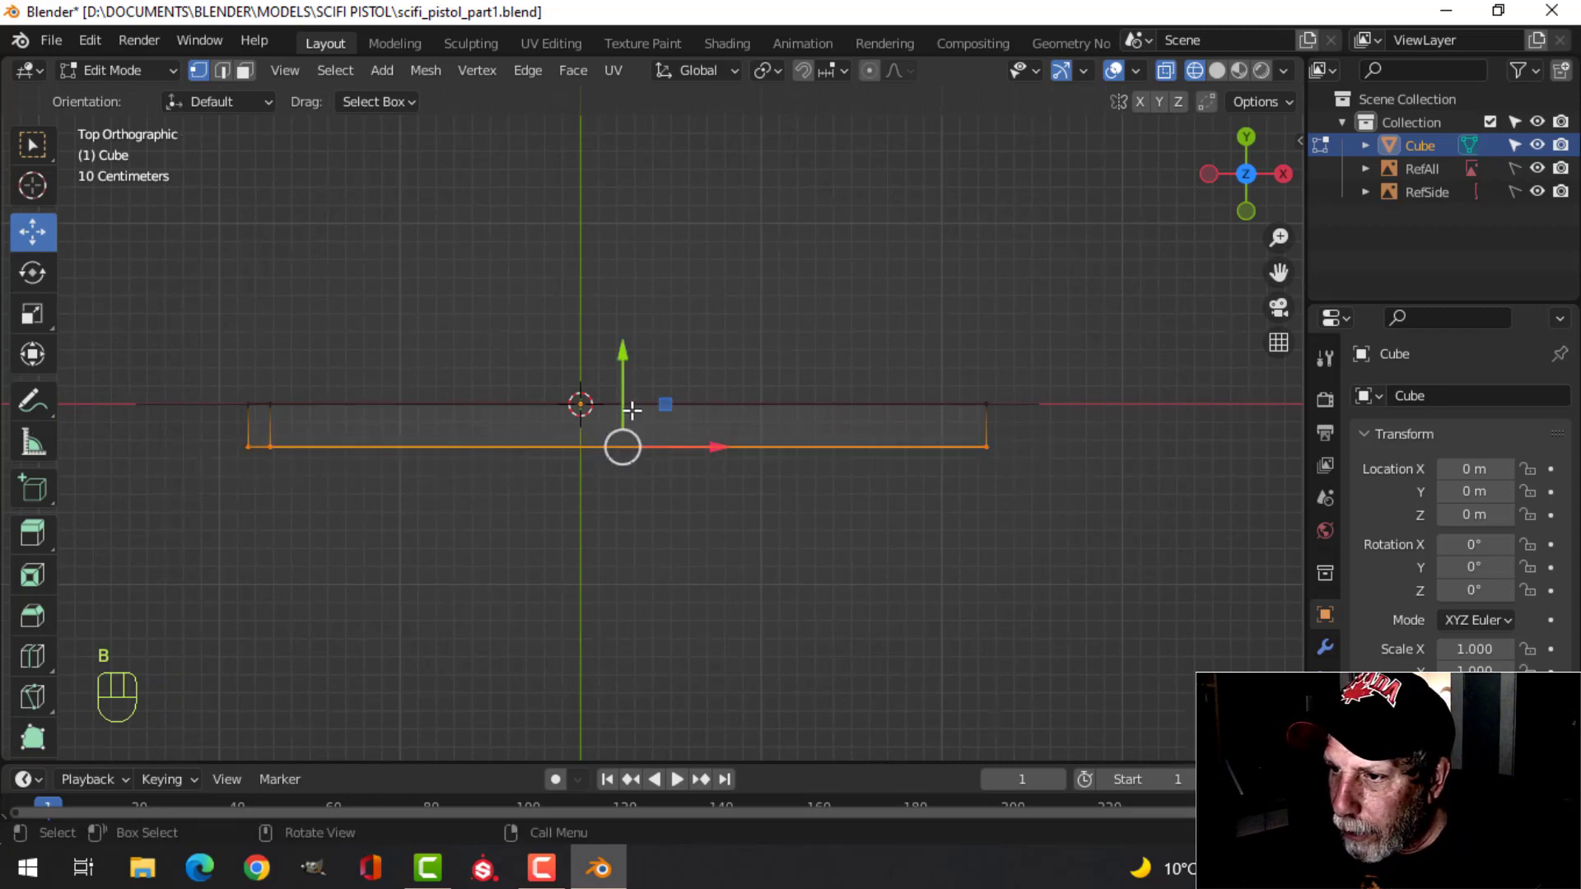
drag(621, 357, 618, 387)
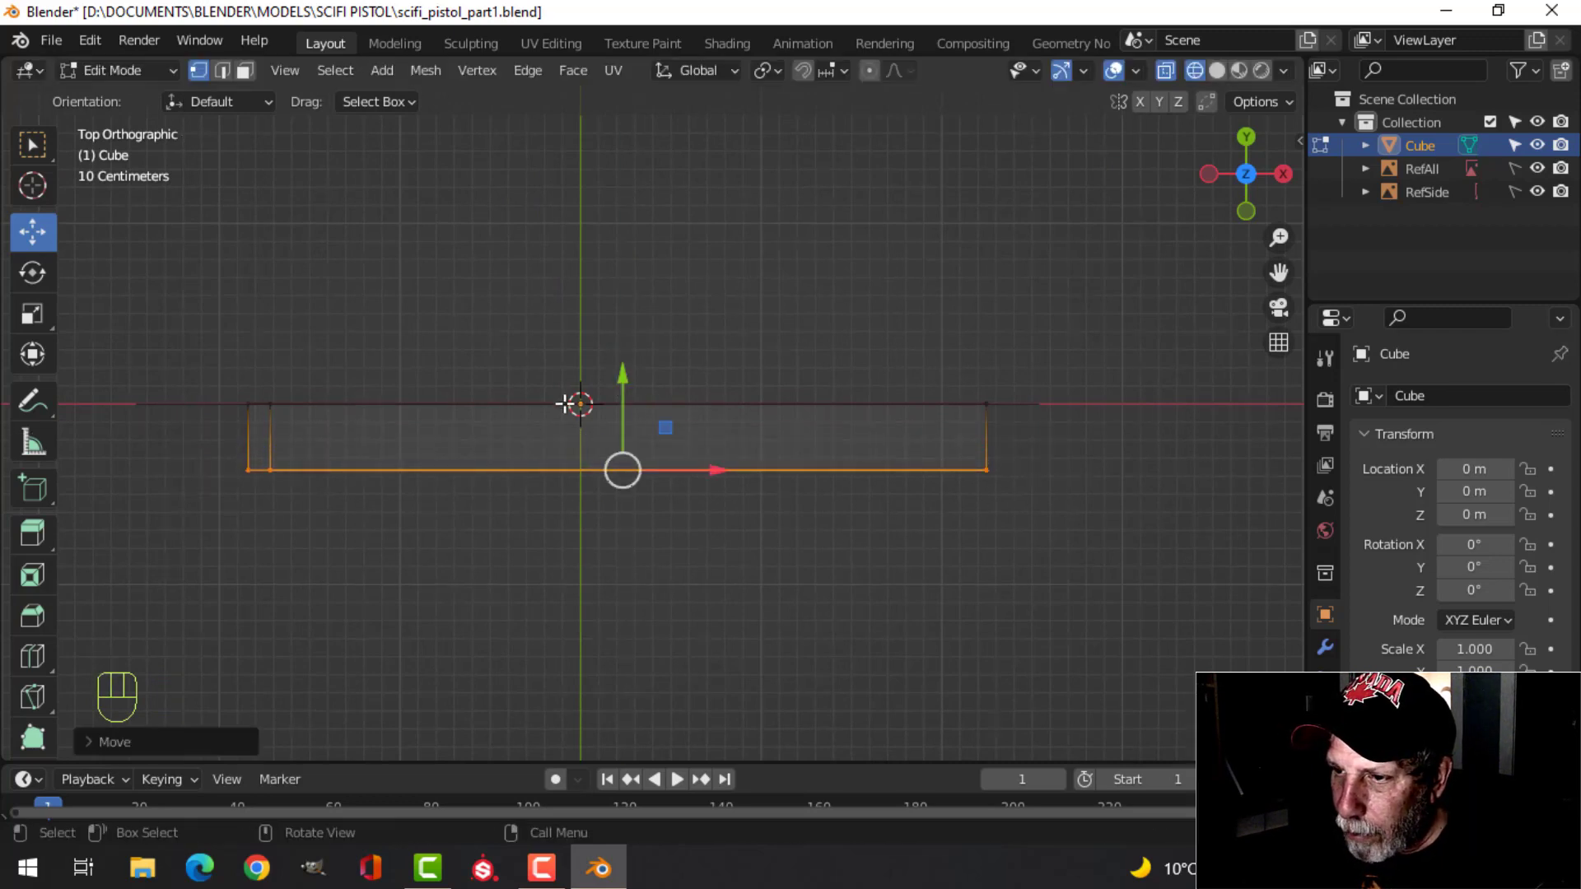
key(alt+a)
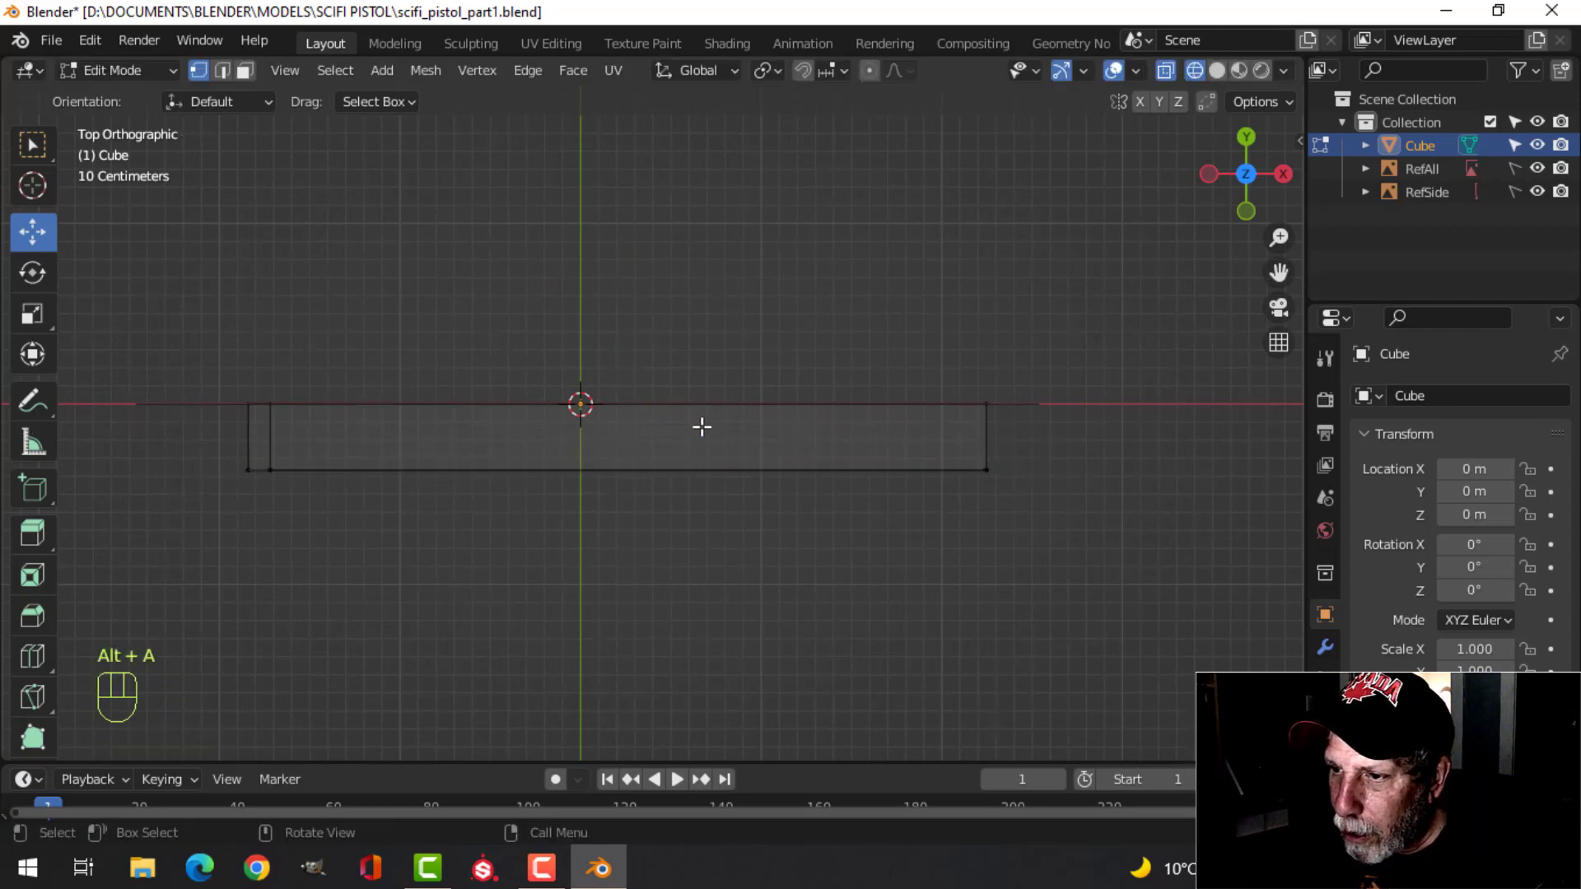
Add a Mirror modifier to the cube on the Y axis only, with X disabled and Clipping enabled.
click(1325, 647)
click(1400, 398)
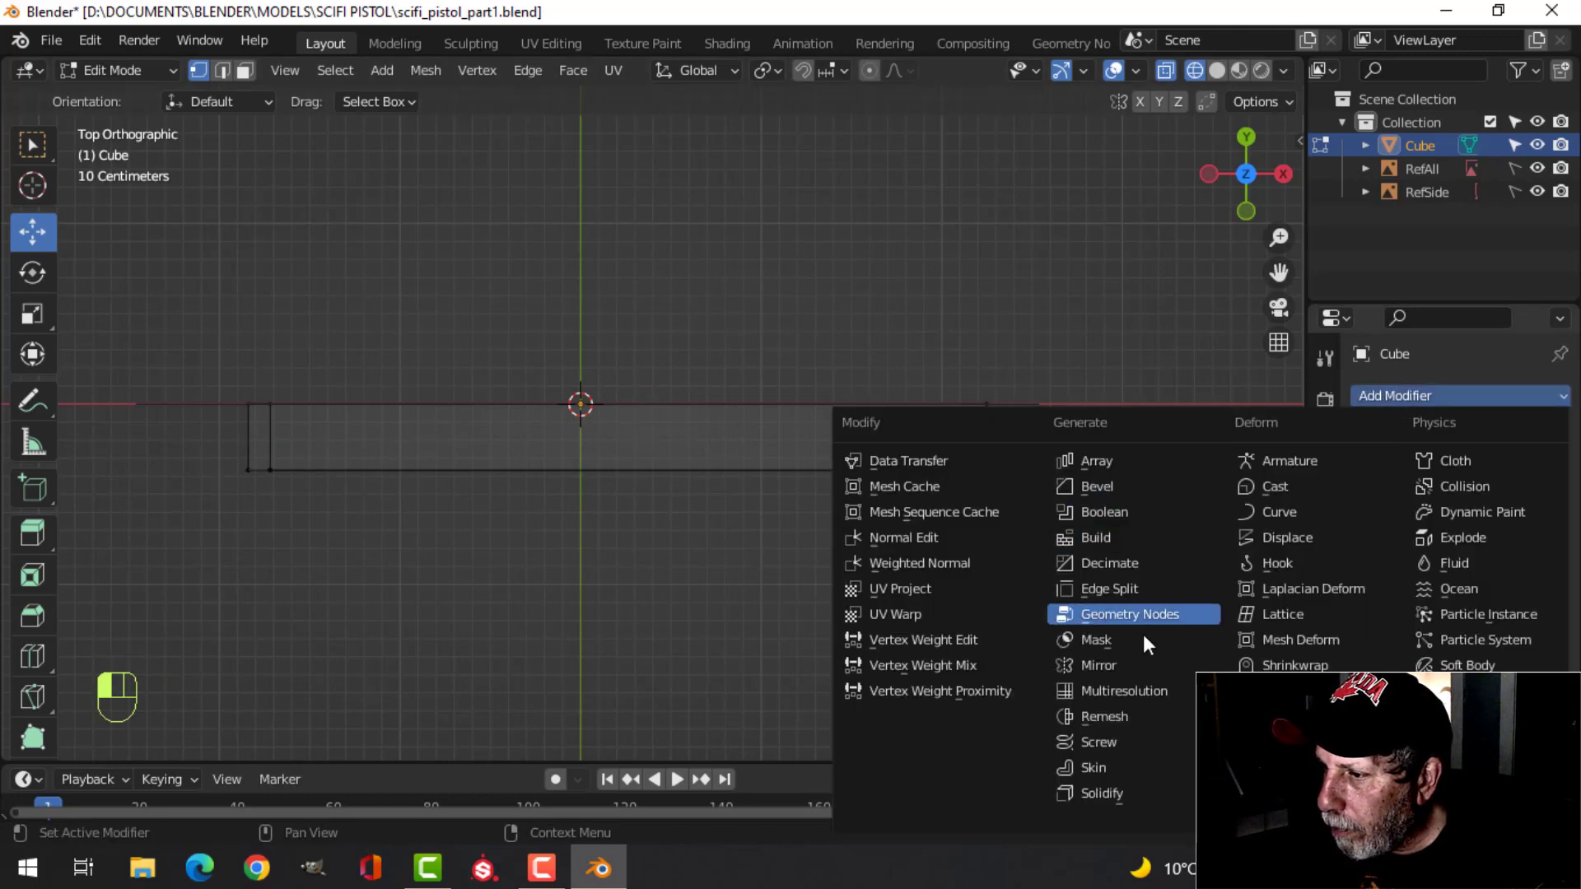
click(1138, 663)
click(1478, 468)
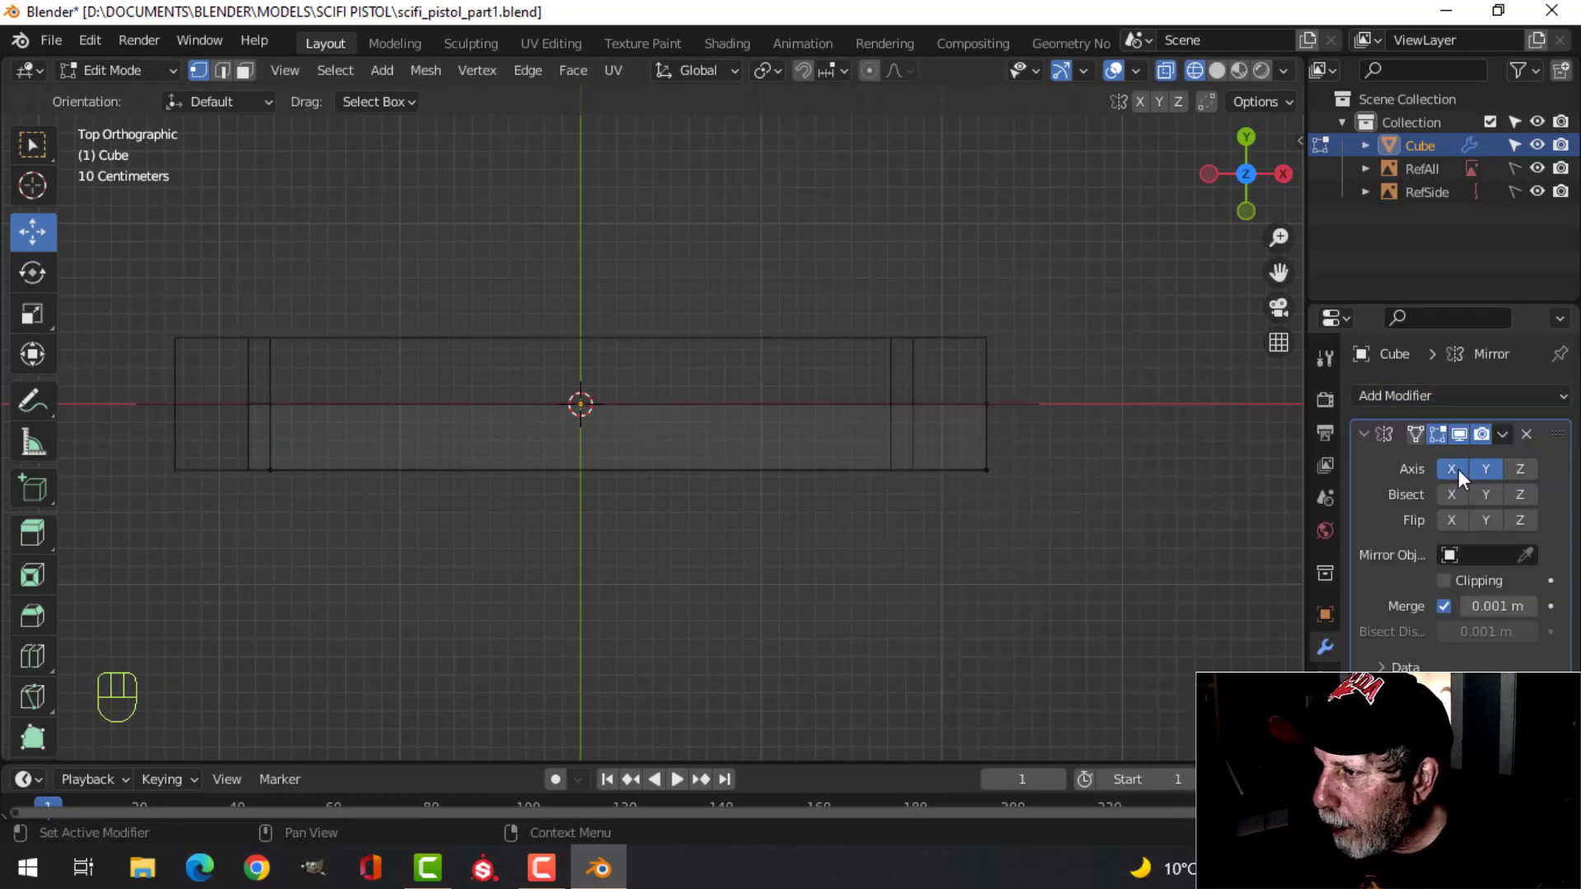
click(1458, 469)
click(1445, 580)
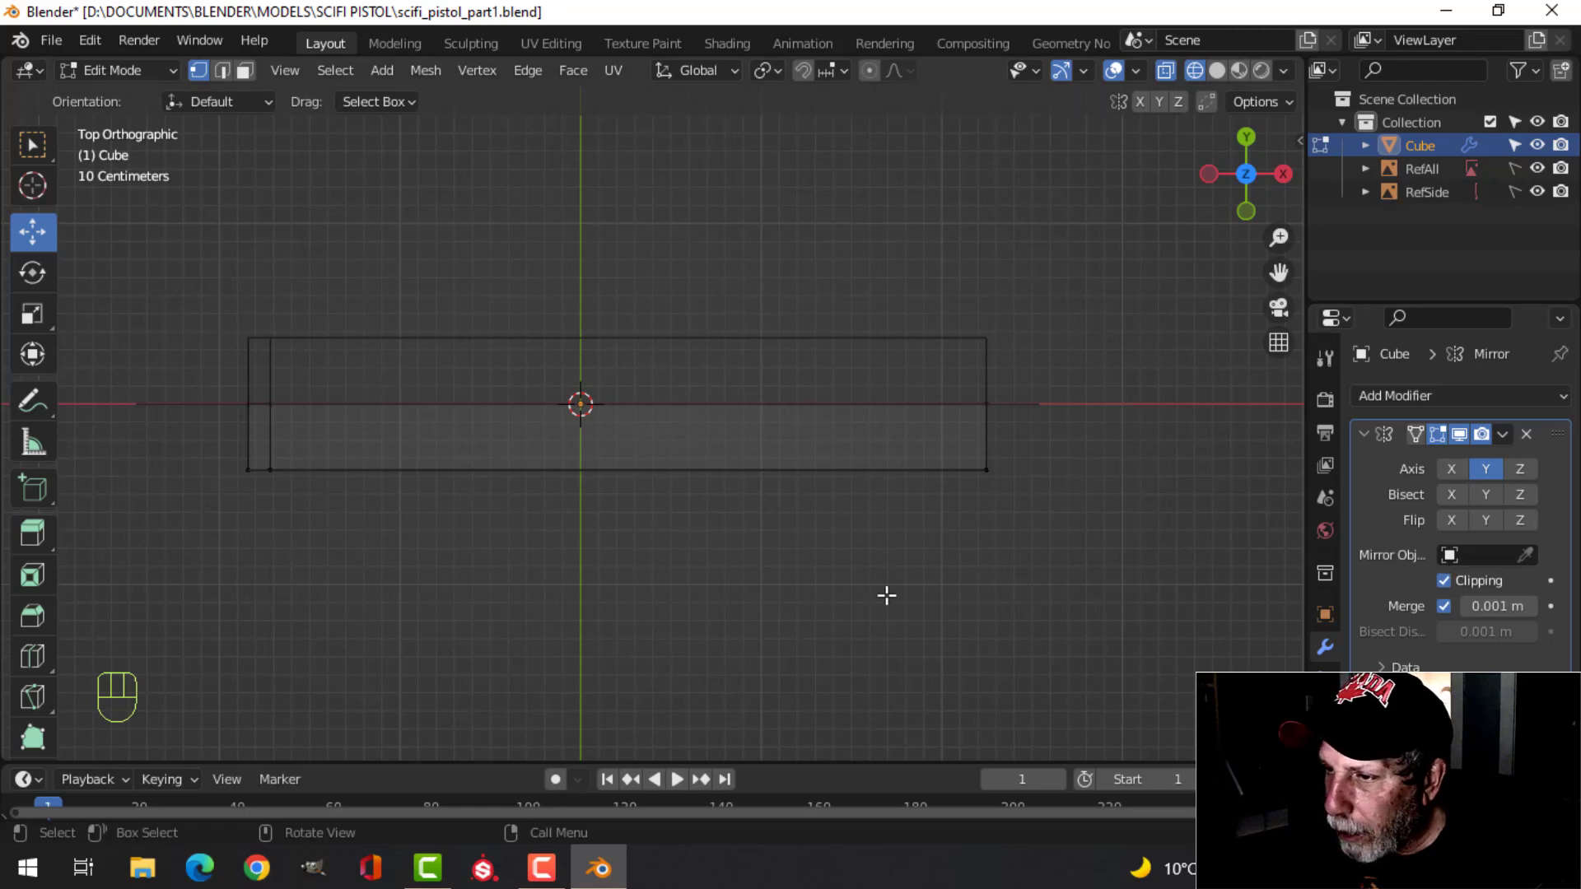
Switch the viewport to solid shading and try moving the whole half mesh along Y, ending in Object Mode.
scroll(897, 576, up, 2)
middle_drag(907, 564, 673, 415)
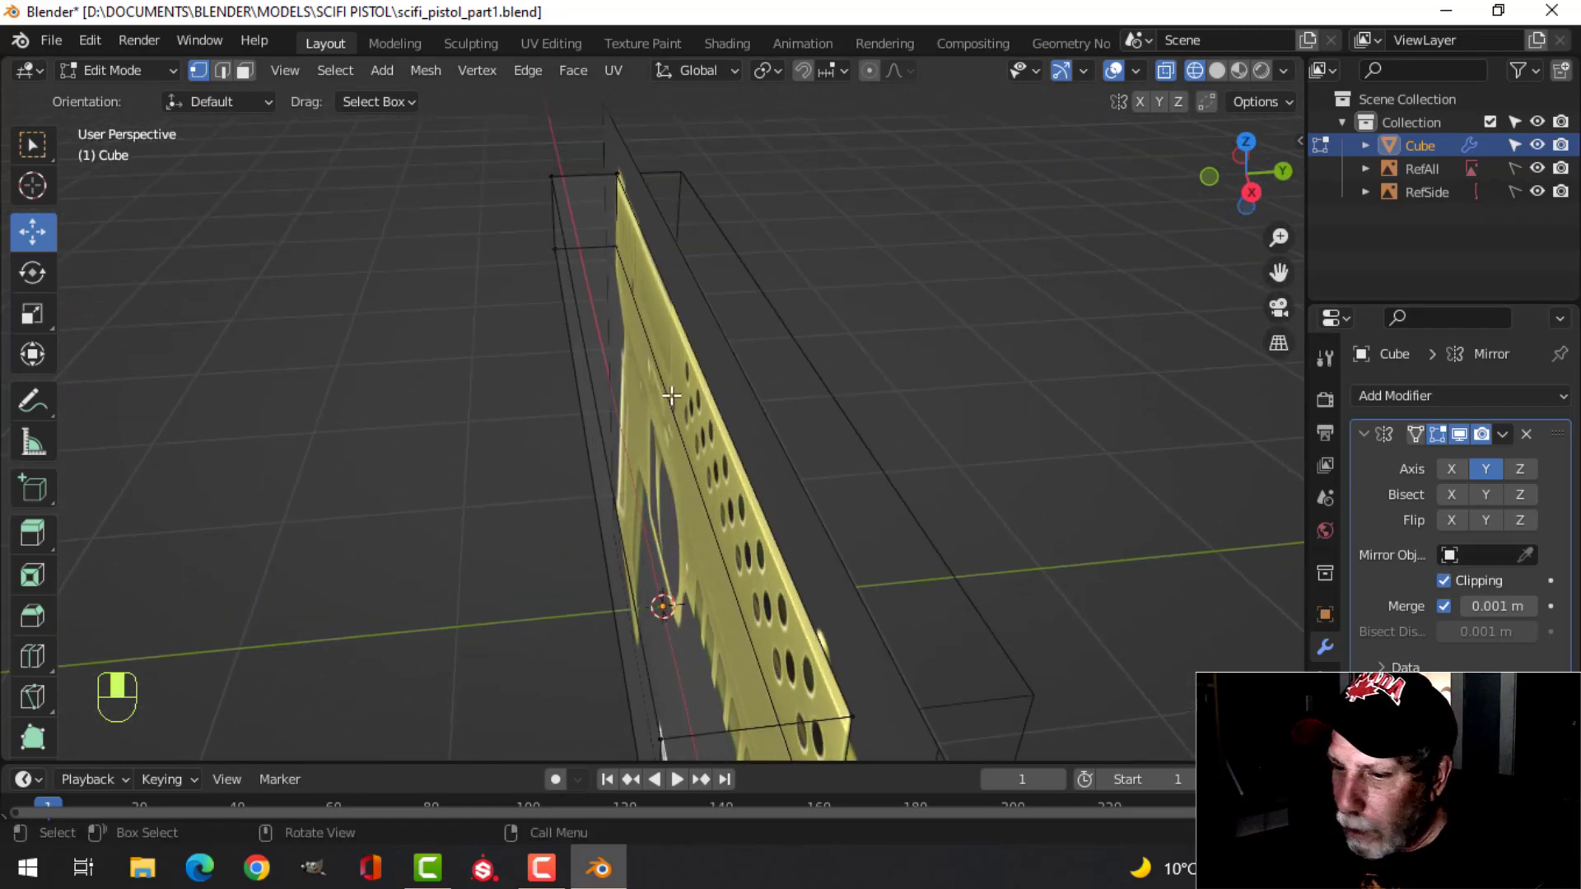
key(z)
click(803, 418)
middle_drag(801, 417, 750, 462)
key(a)
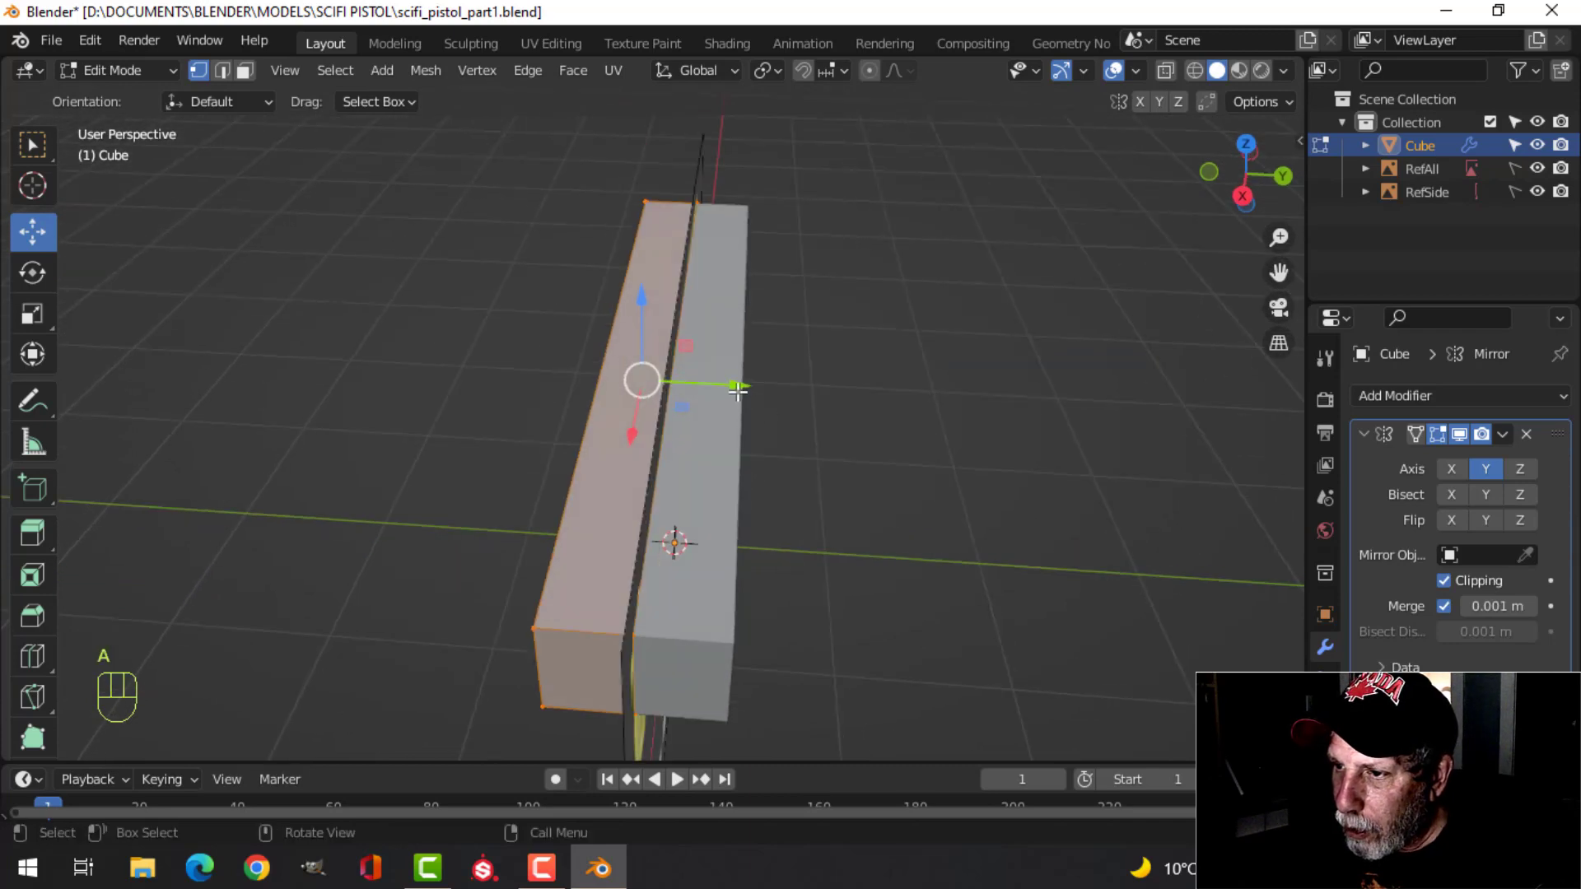
drag(737, 391, 742, 384)
middle_drag(730, 406, 804, 455)
key(Tab)
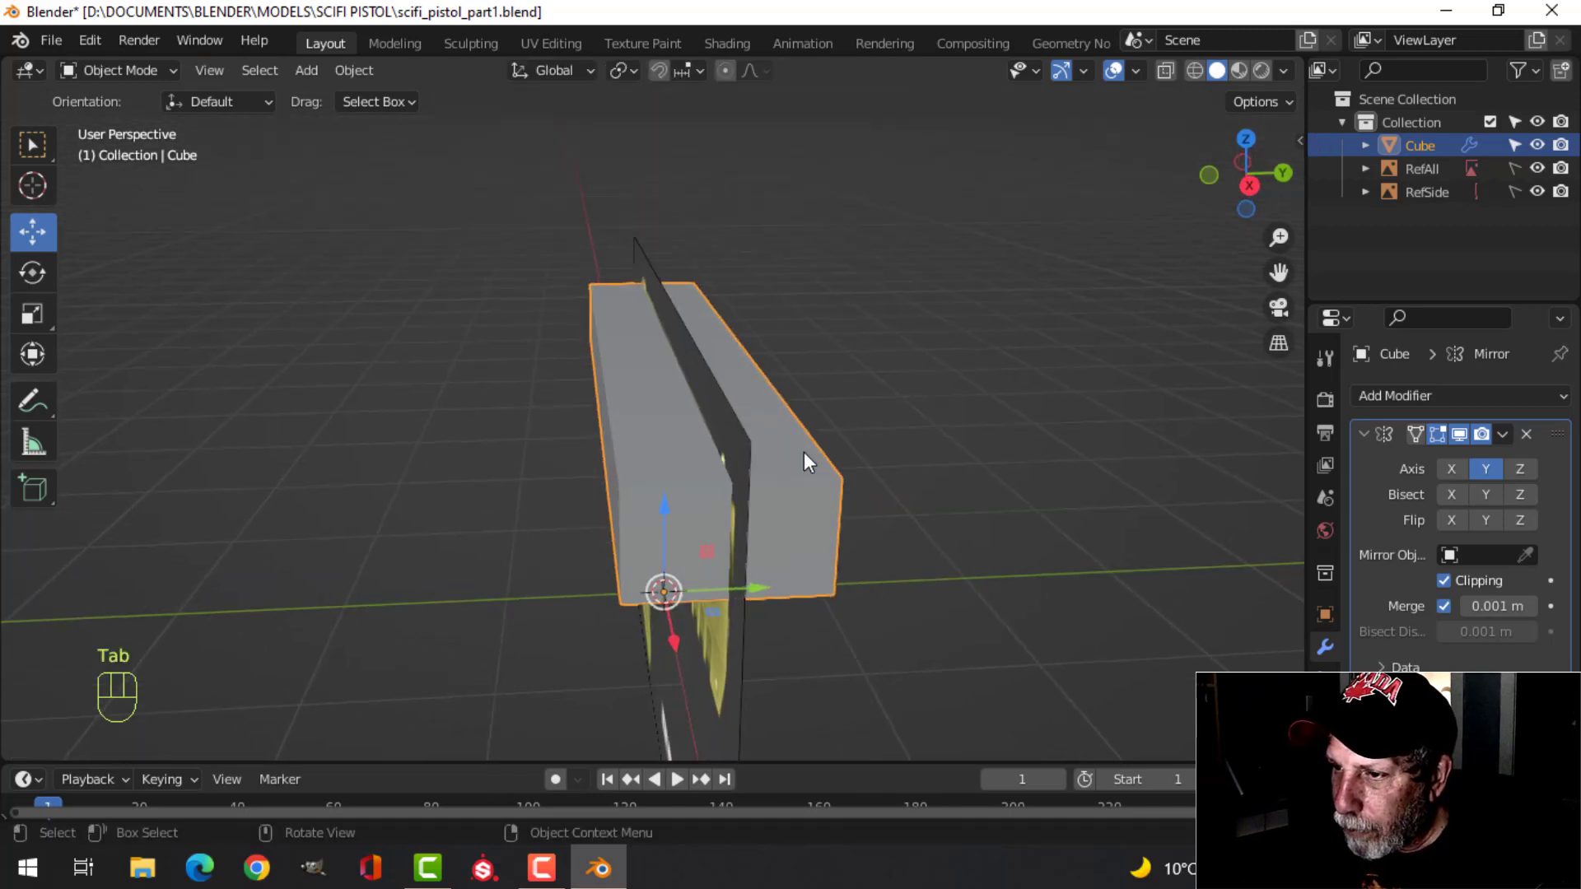
Make the RefAll and RefSide reference images selectable and select both of them.
click(1515, 167)
click(1515, 190)
scroll(942, 438, down, 2)
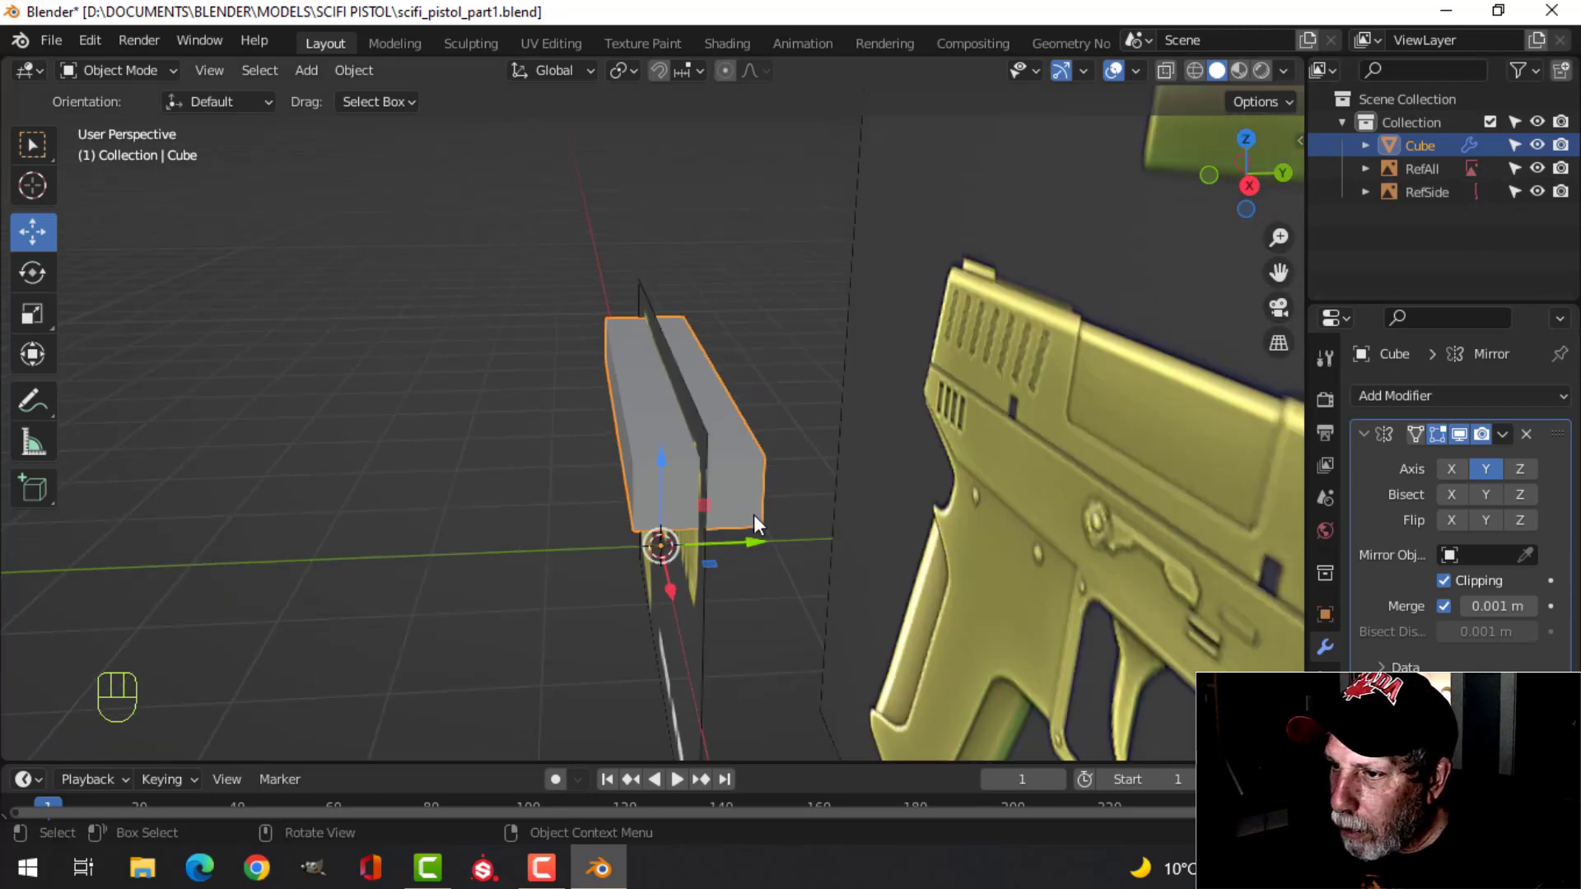
click(998, 412)
shift+click(1000, 408)
Move both reference images along Y to about 0.85 m, behind the slide block, and make them unselectable again.
middle_drag(970, 452, 896, 506)
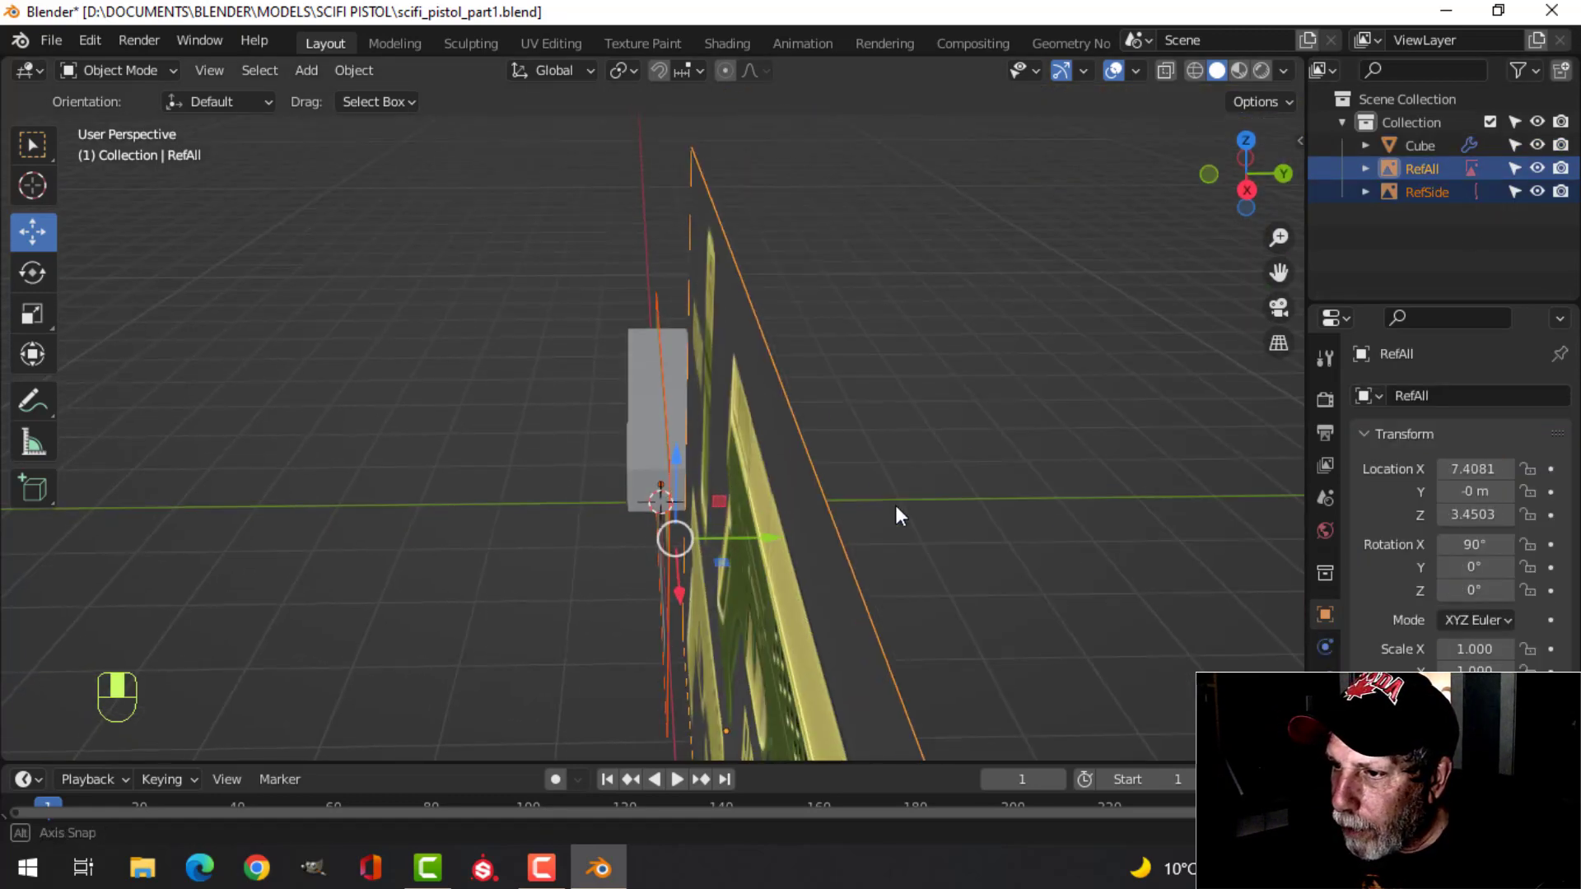
drag(778, 539, 798, 510)
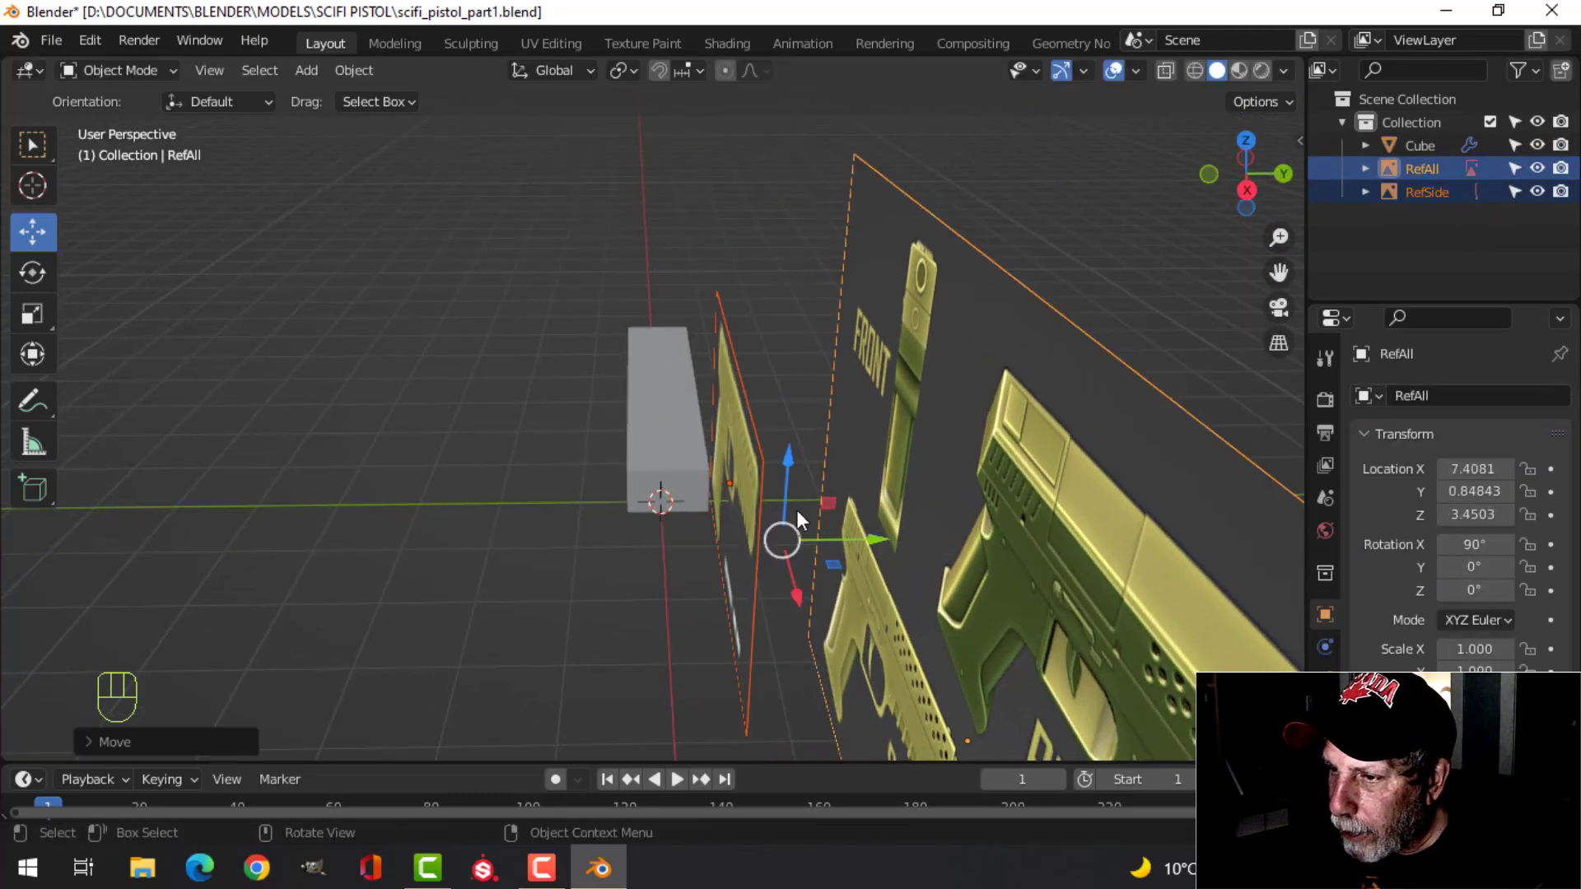
middle_drag(797, 510, 807, 469)
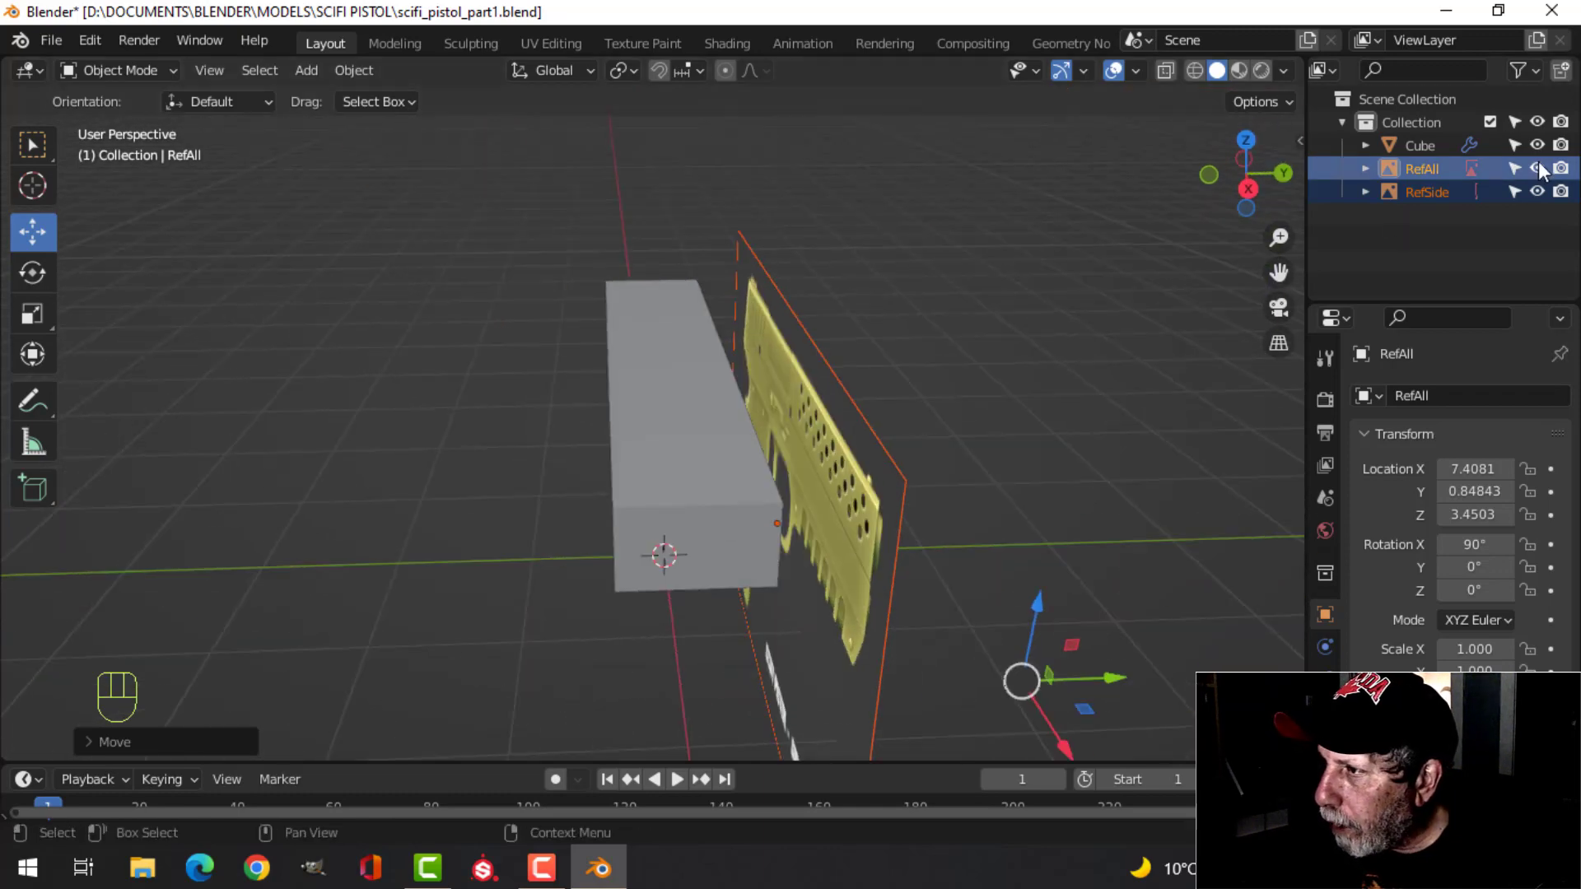
click(1511, 189)
Select the slide block and nudge its whole half mesh slightly along negative Y in Edit Mode.
click(686, 457)
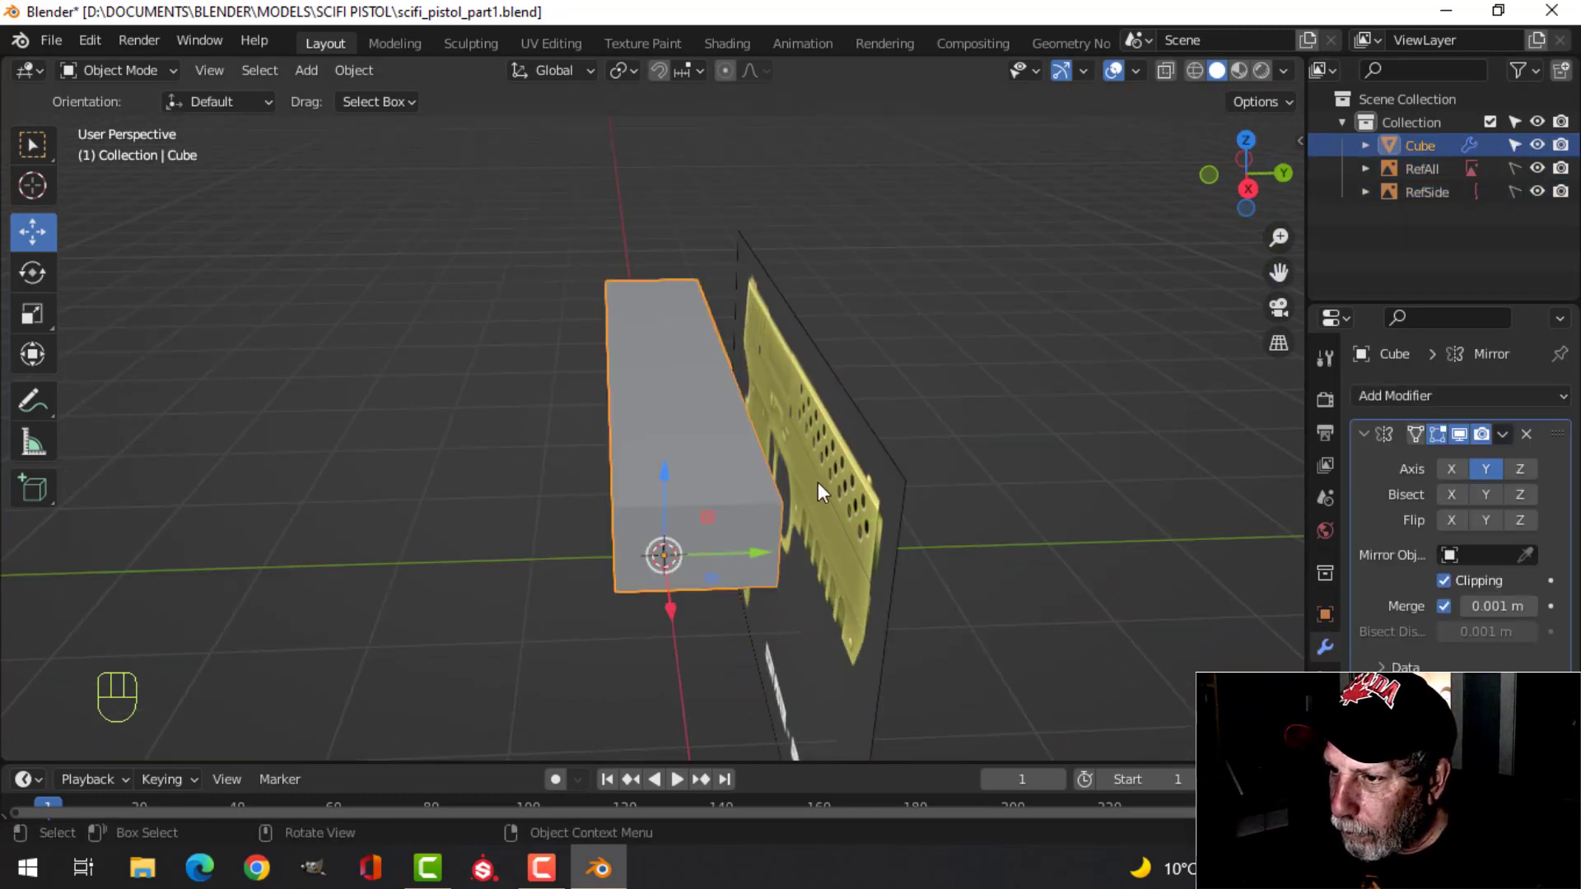
middle_drag(818, 481, 778, 436)
key(Tab)
drag(736, 384, 719, 385)
key(Tab)
scroll(850, 445, down, 3)
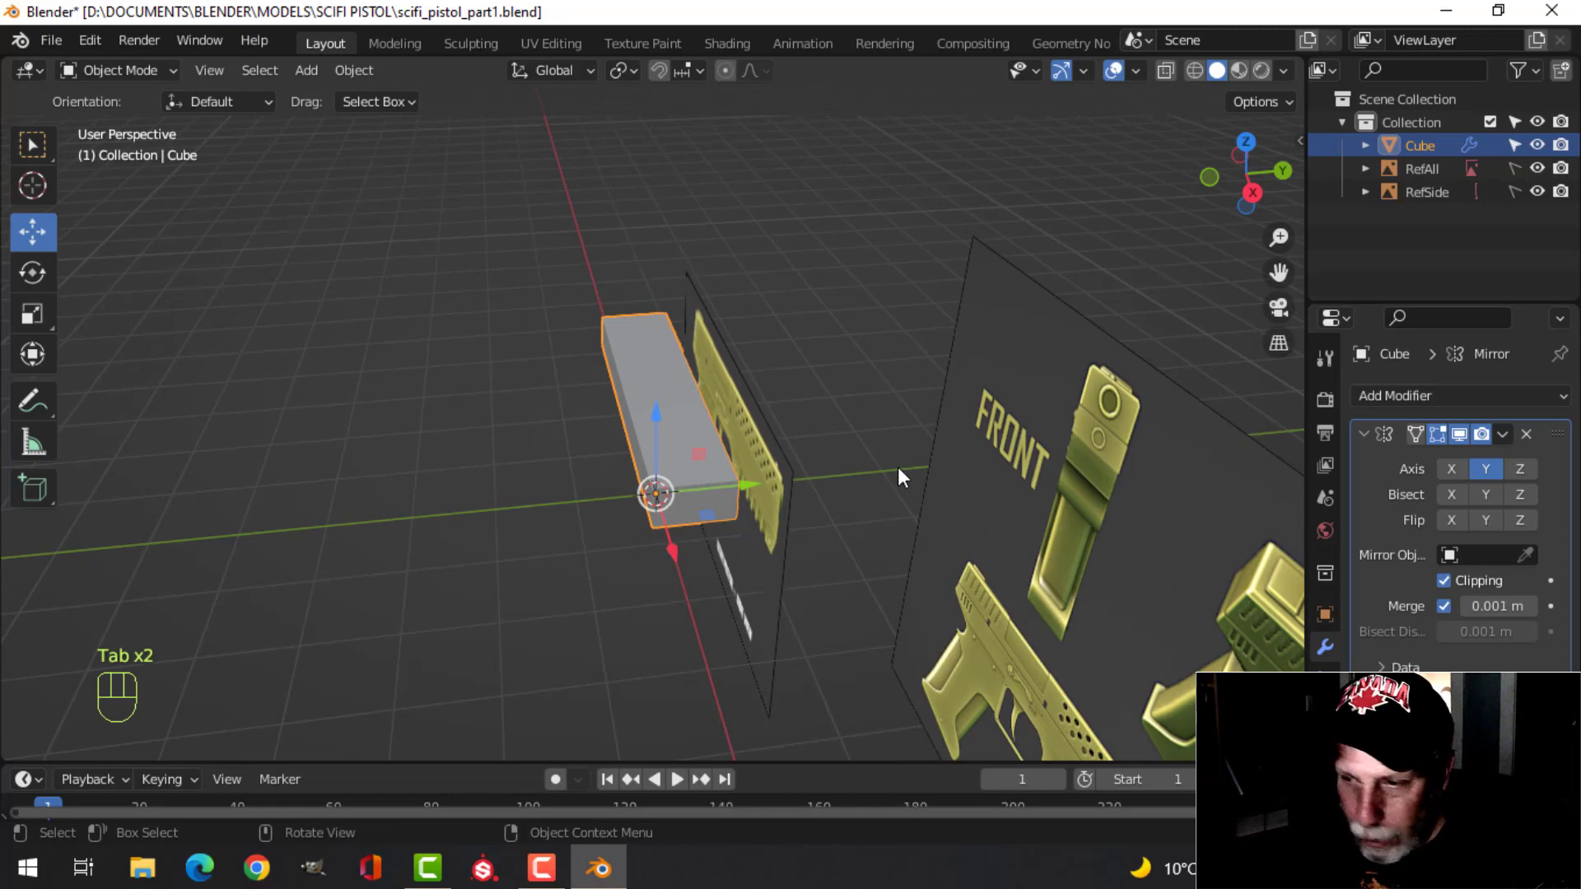
Enter Edit Mode on the slide block and select its upper outer lengthwise edge with edge selection.
key(alt+a)
shift+middle_drag(857, 465, 749, 387)
click(714, 242)
key(Tab)
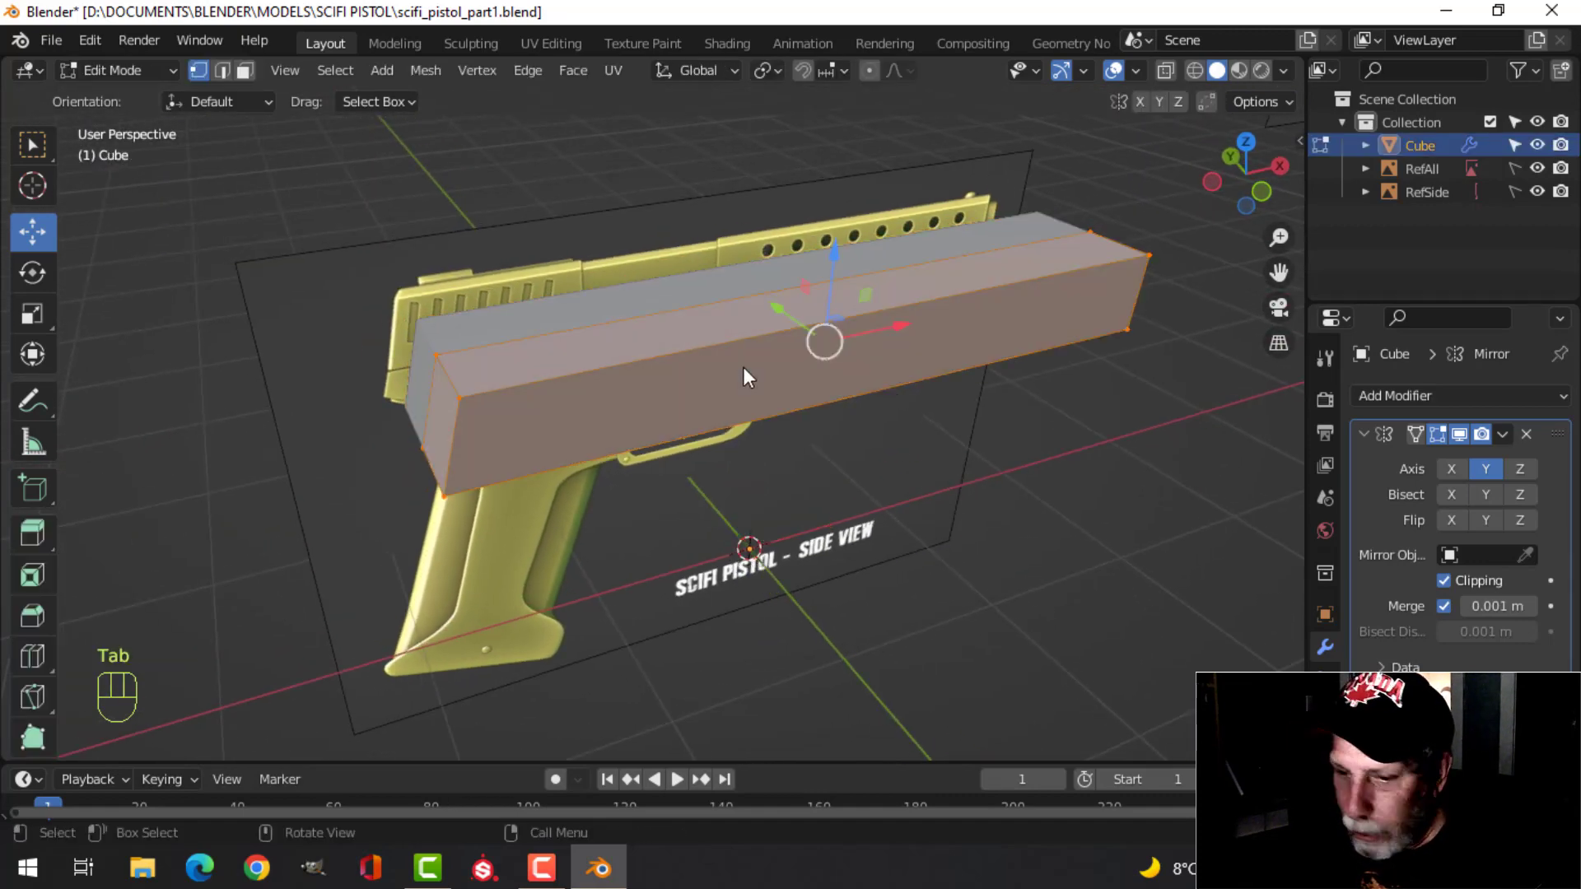
key(2)
click(721, 352)
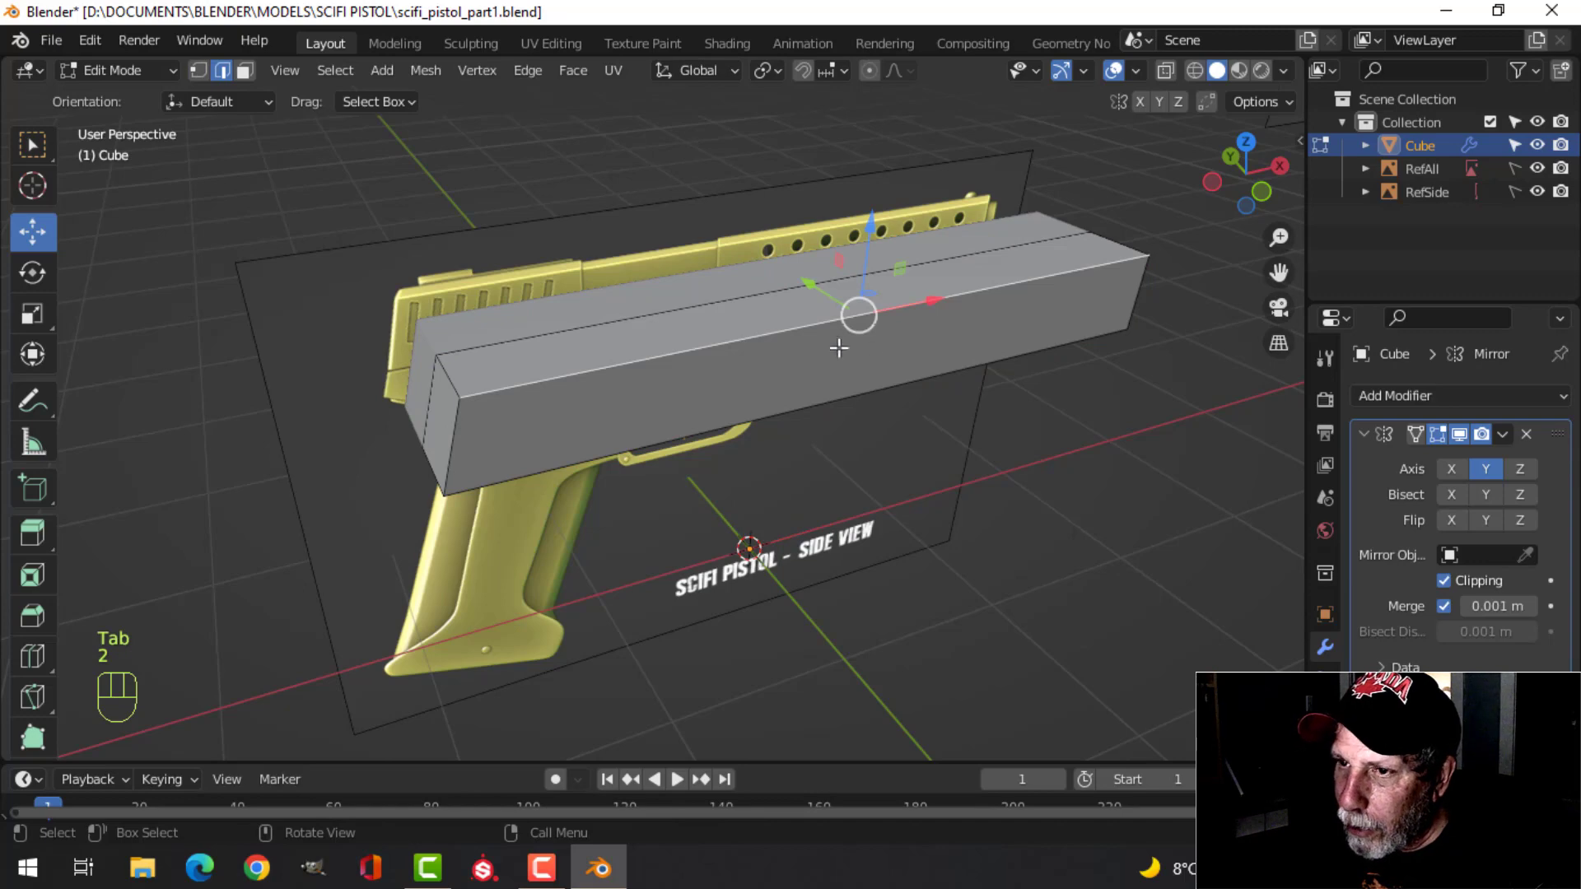
Bevel the selected upper lengthwise edge of the slide block with one segment, about 0.056 m wide, matching the side-view reference, and deselect everything.
key(KP_1)
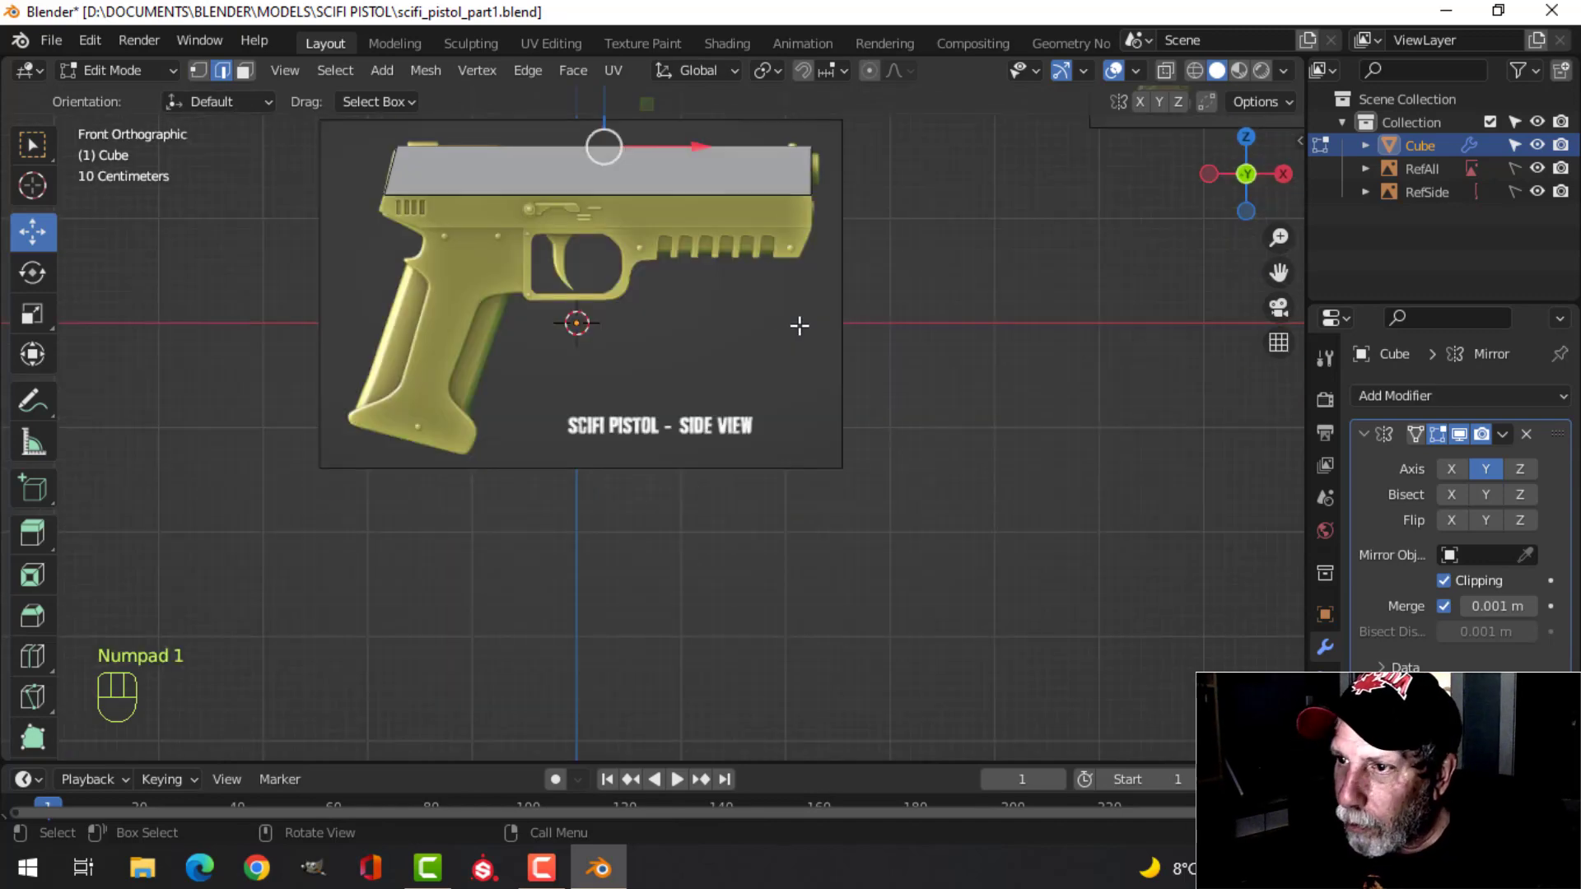
scroll(790, 323, up, 3)
shift+middle_drag(751, 322, 813, 681)
key(z)
click(708, 543)
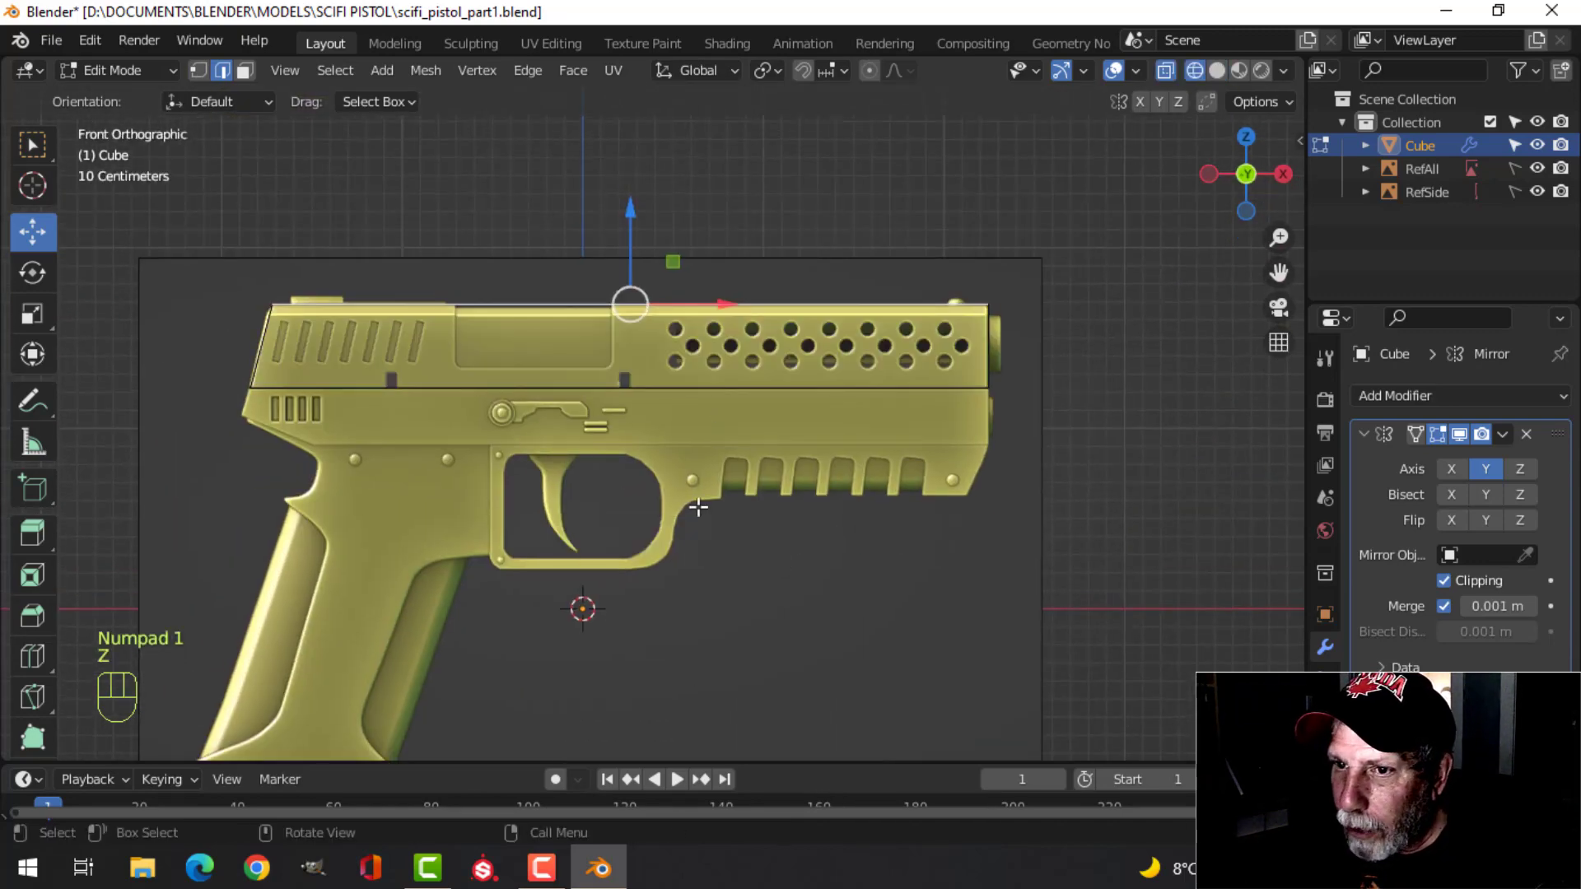
scroll(725, 486, up, 4)
shift+scroll(710, 359, up, 4)
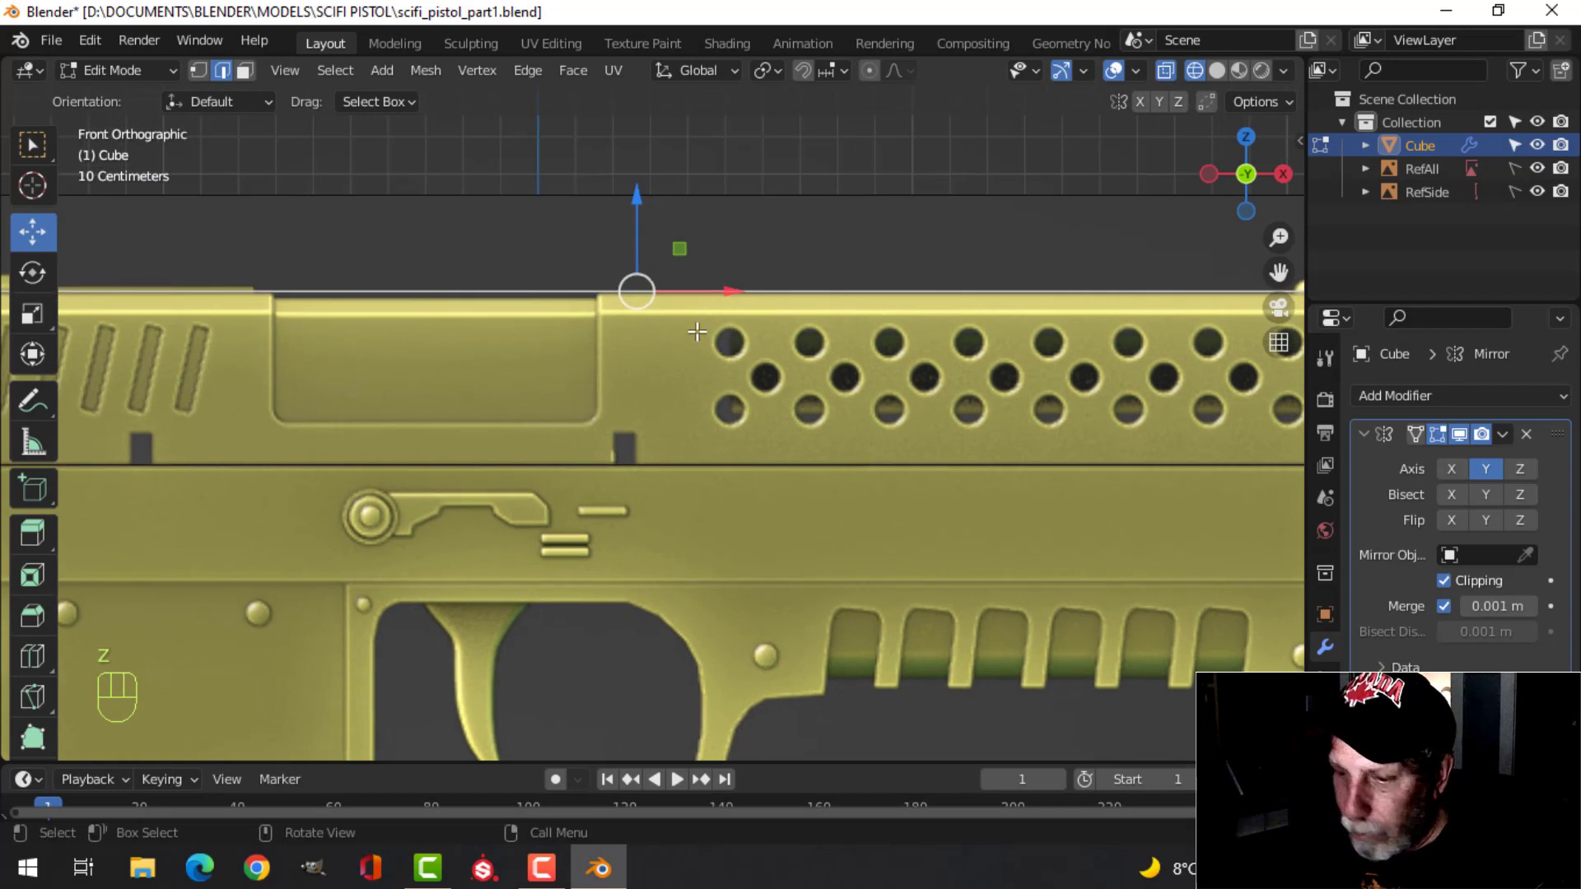
key(ctrl+b)
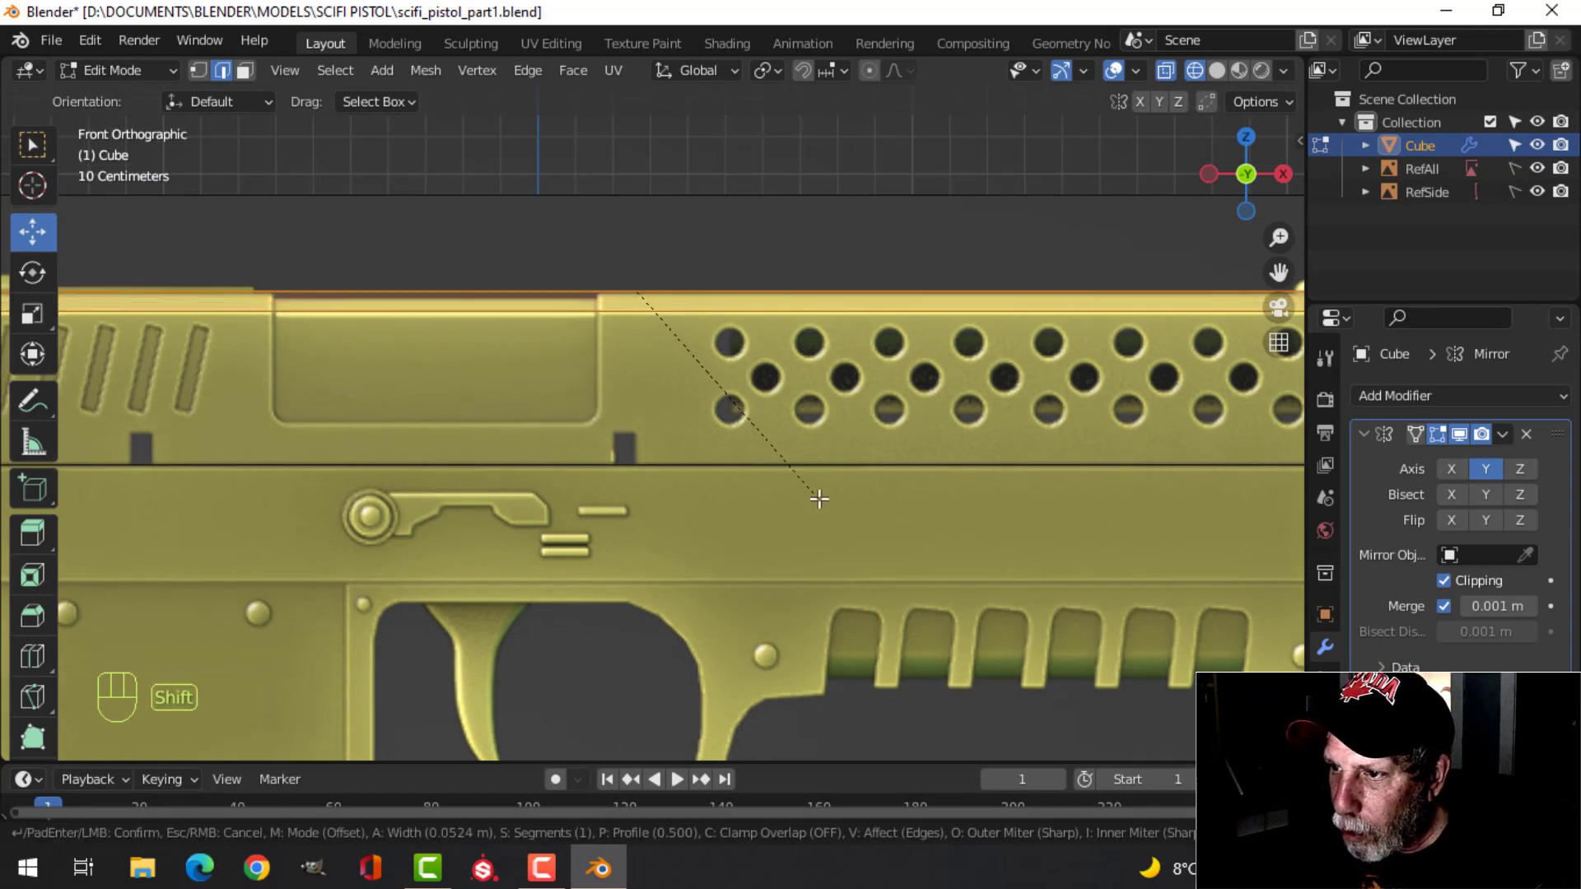
scroll(823, 500, up, 2)
scroll(826, 507, down, 2)
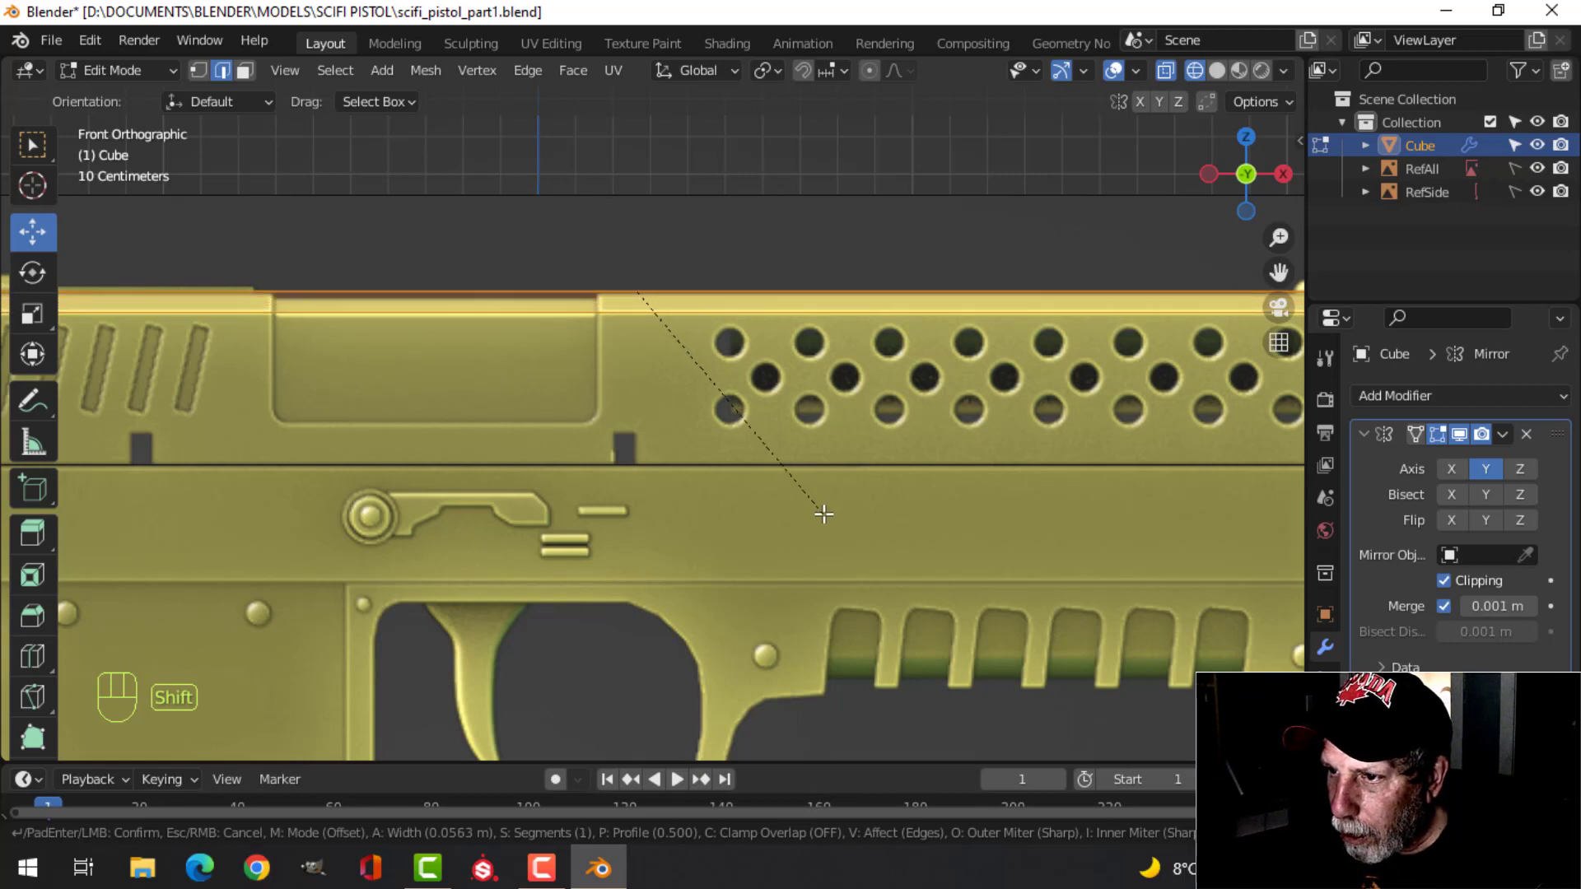
click(653, 417)
key(alt+a)
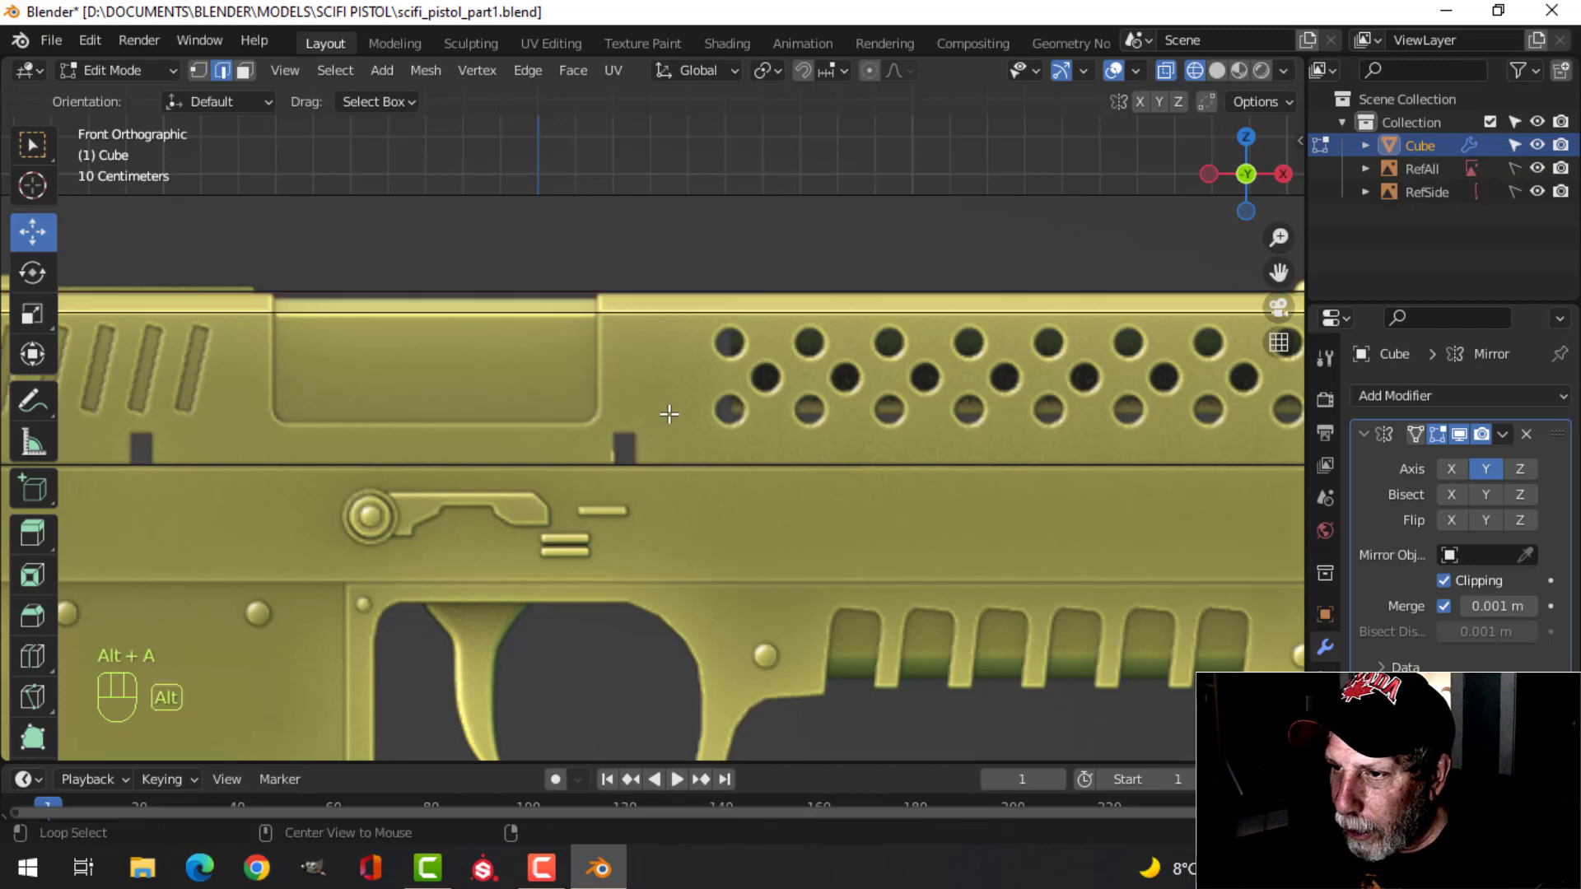
Return the slide block to Object Mode in solid shading and add a Bevel modifier after its Mirror modifier.
key(z)
click(716, 413)
mouse_move(691, 388)
middle_down()
mouse_move(762, 411)
mouse_move(738, 353)
mouse_move(769, 381)
mouse_move(715, 291)
mouse_move(741, 367)
mouse_move(848, 432)
middle_up()
scroll(763, 412, down, 3)
scroll(763, 363, down, 4)
key(Tab)
click(1362, 434)
click(1375, 397)
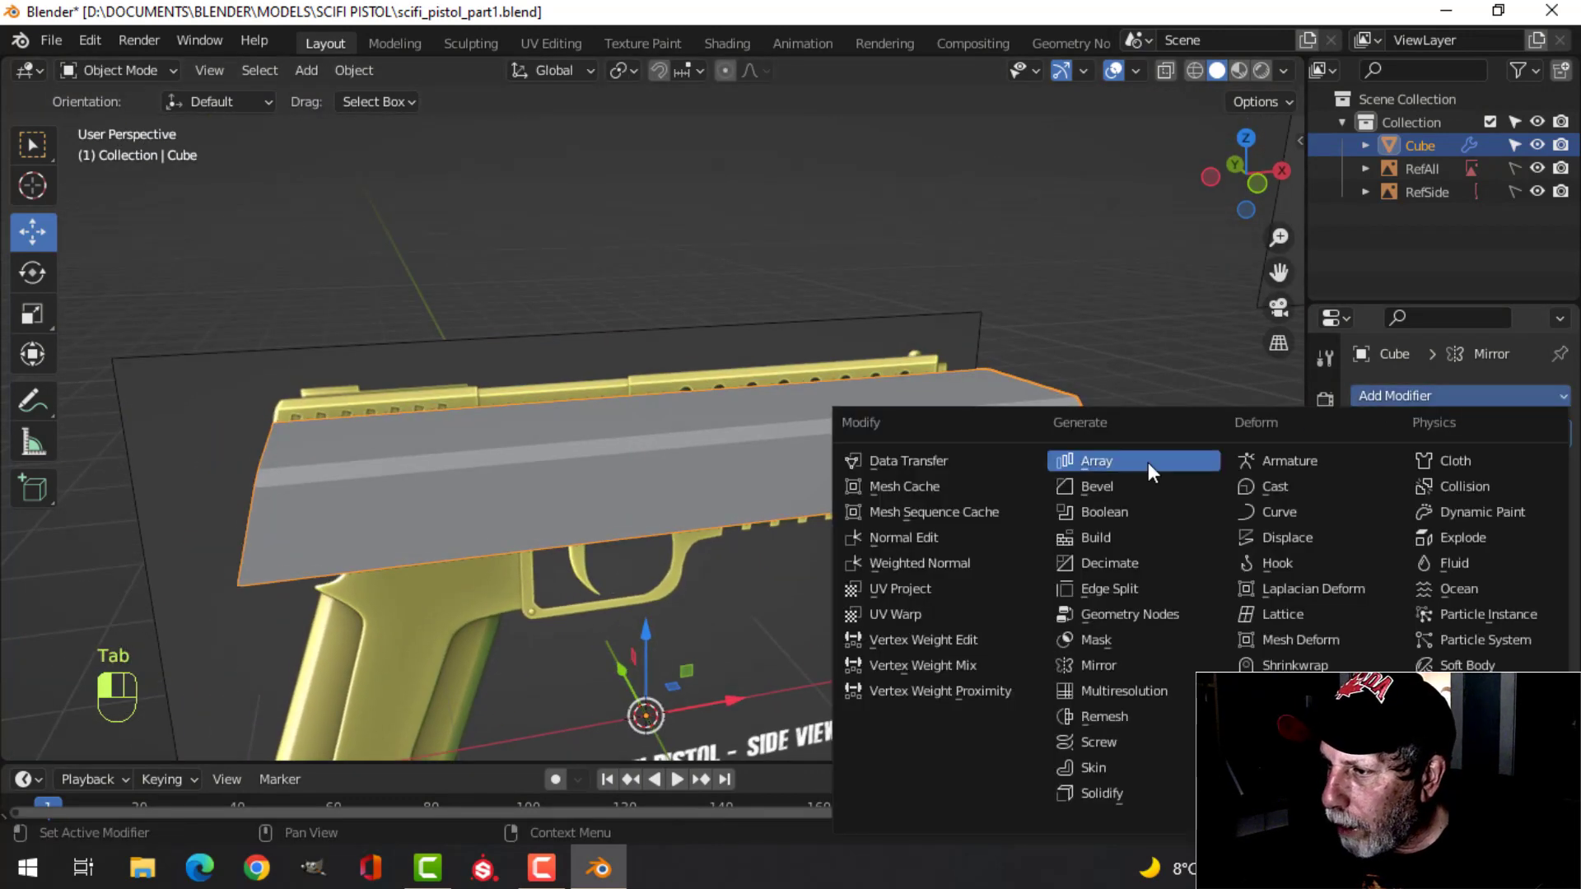
click(1130, 481)
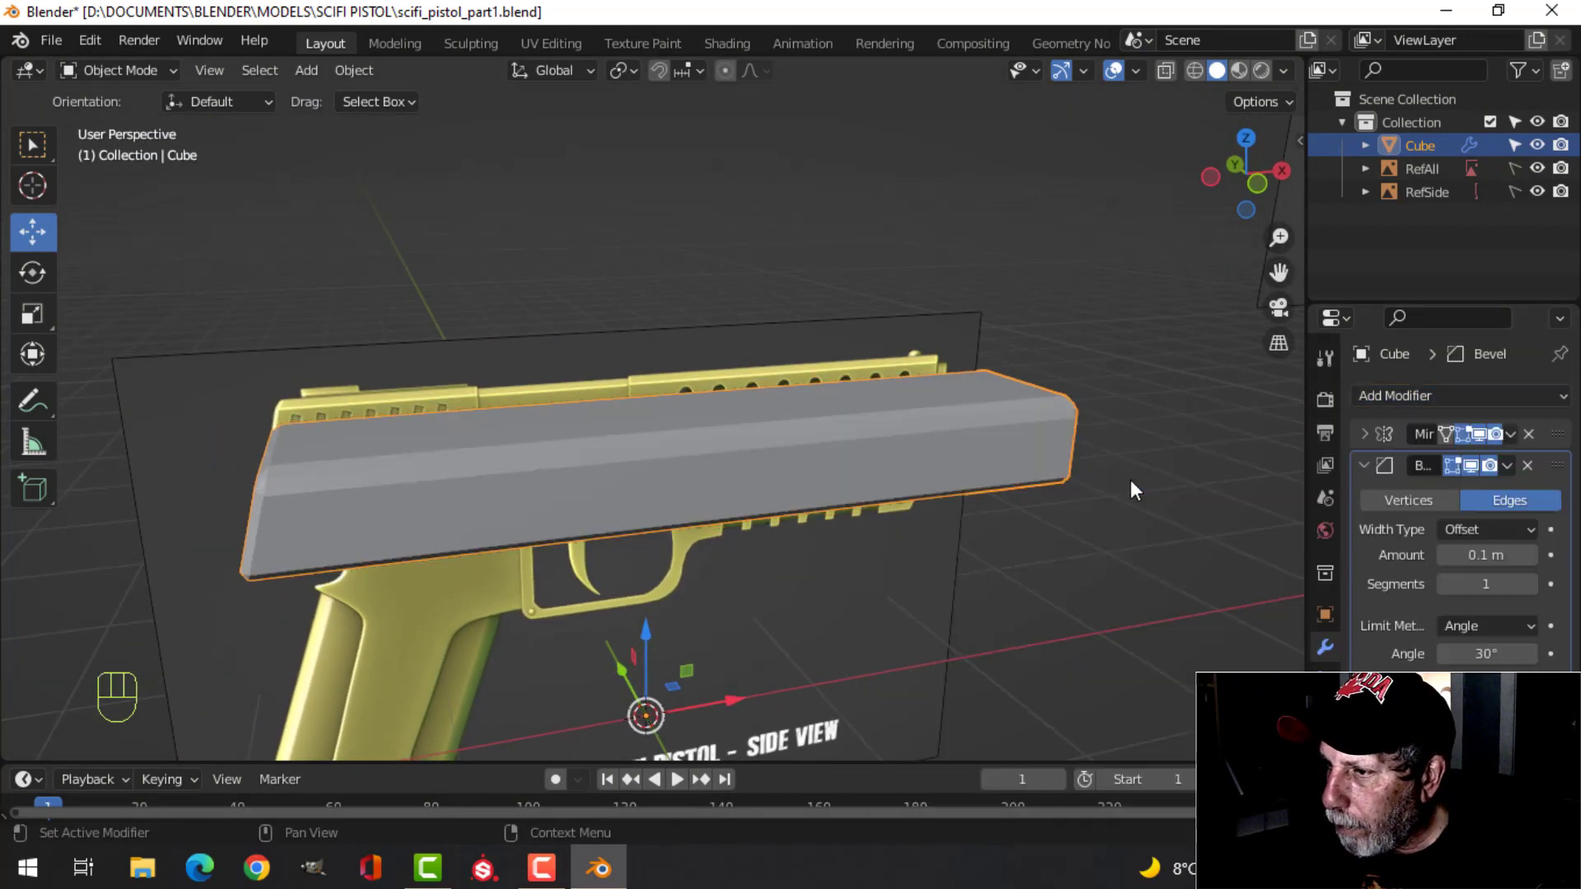
Set the slide block's Bevel modifier to 3 segments and an amount of 0.01 m.
click(1528, 584)
click(1528, 583)
double_click(1521, 555)
text(0)
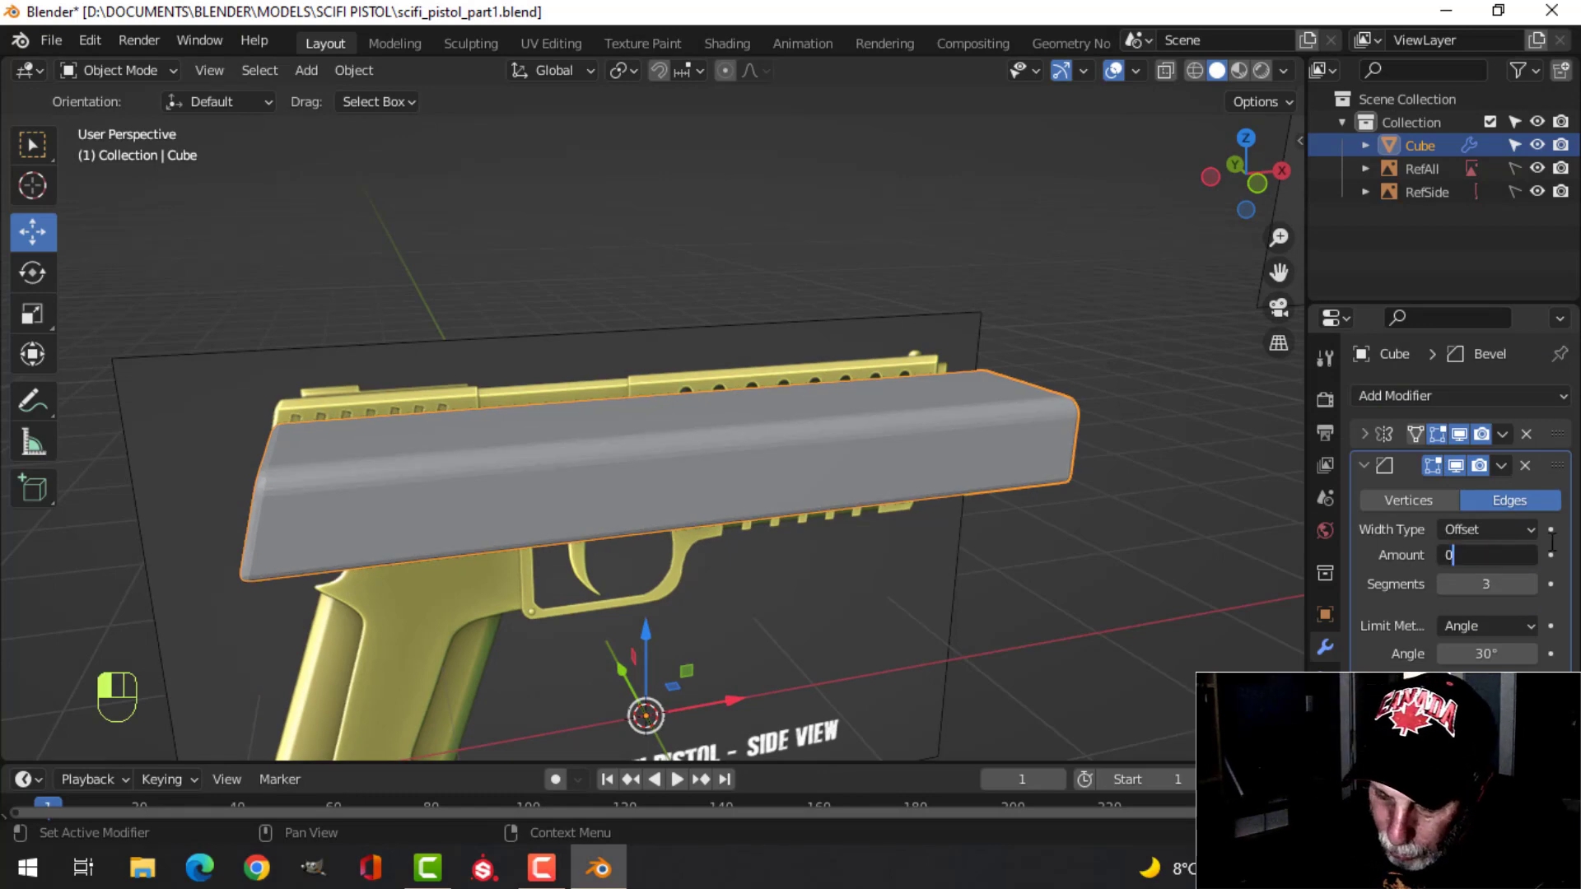
text(.01)
key(Return)
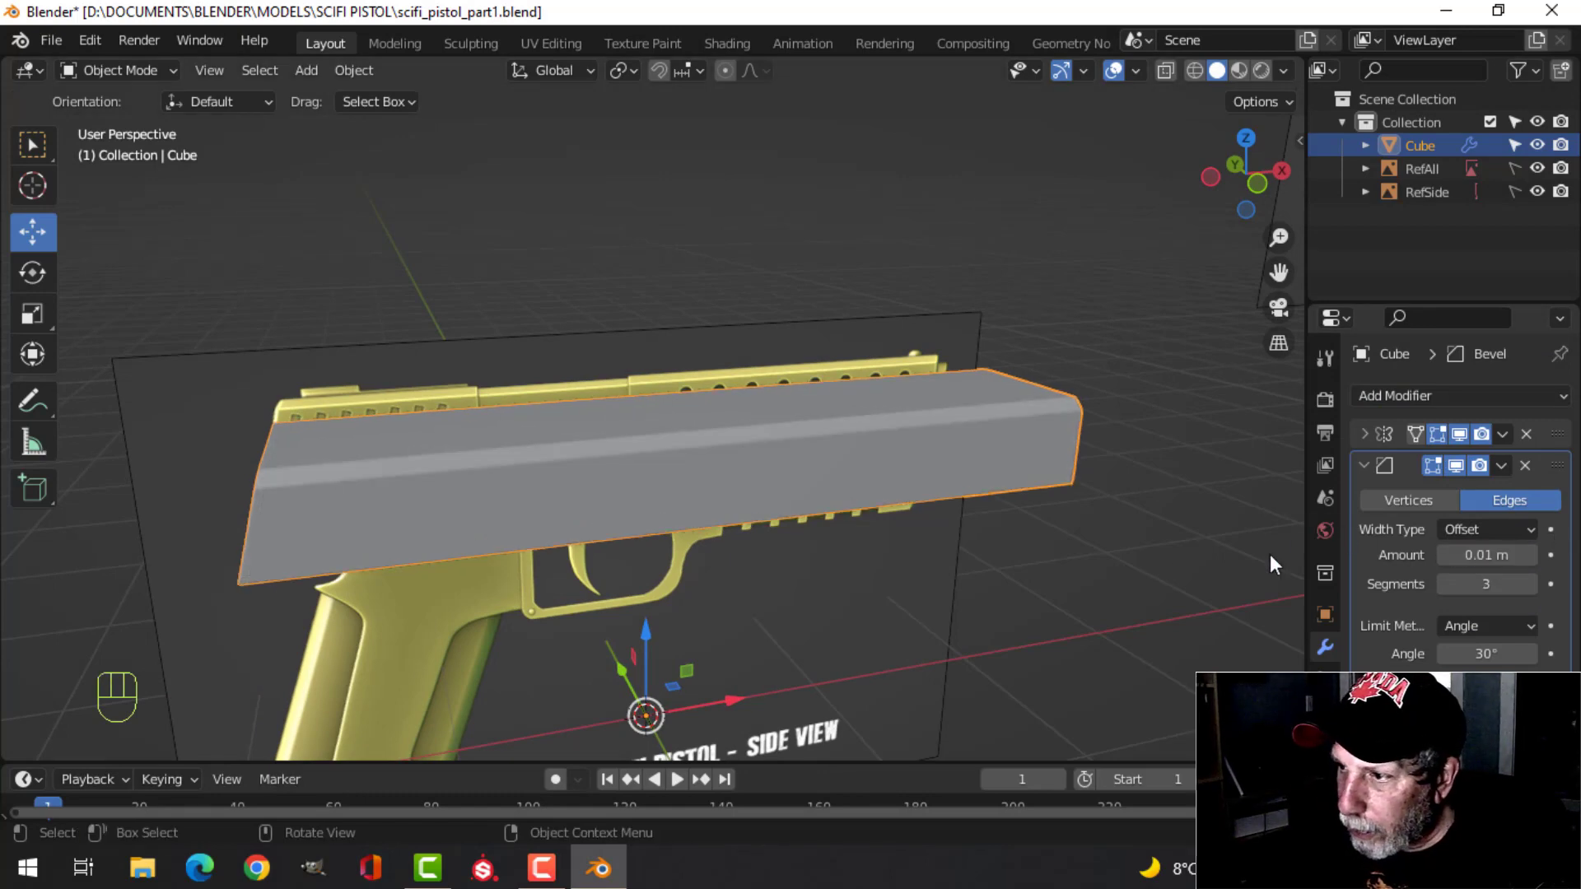
Deselect the slide block and examine the slanted slots at its rear in the front view with wireframe shading.
middle_drag(1270, 555, 744, 486)
key(alt+a)
key(KP_1)
key(z)
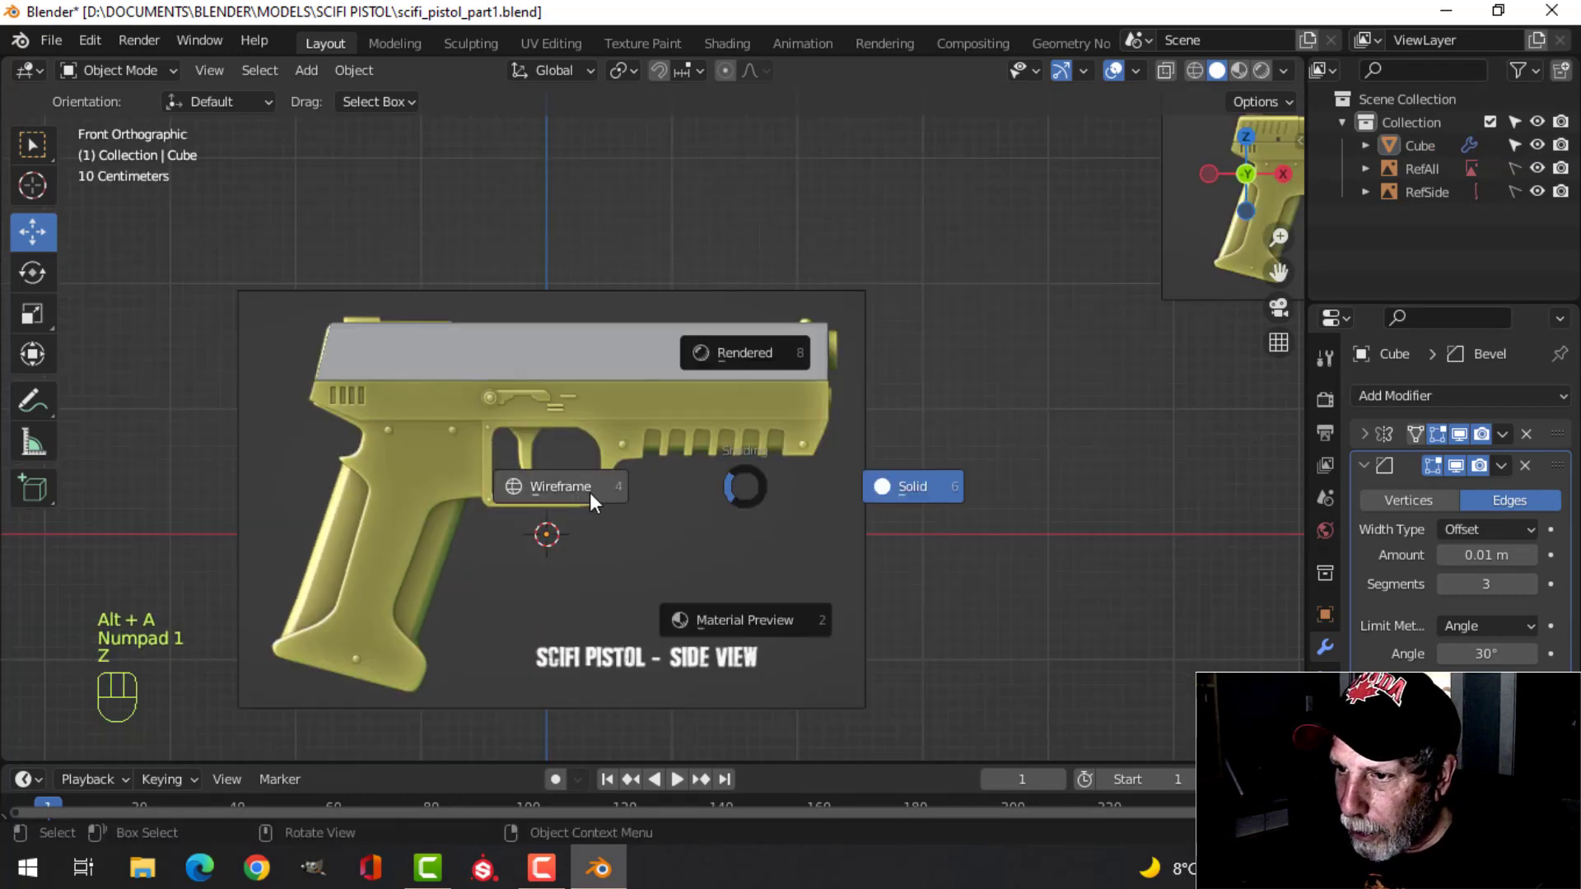
click(577, 489)
scroll(526, 430, up, 4)
shift+middle_drag(503, 378, 696, 459)
scroll(580, 447, up, 1)
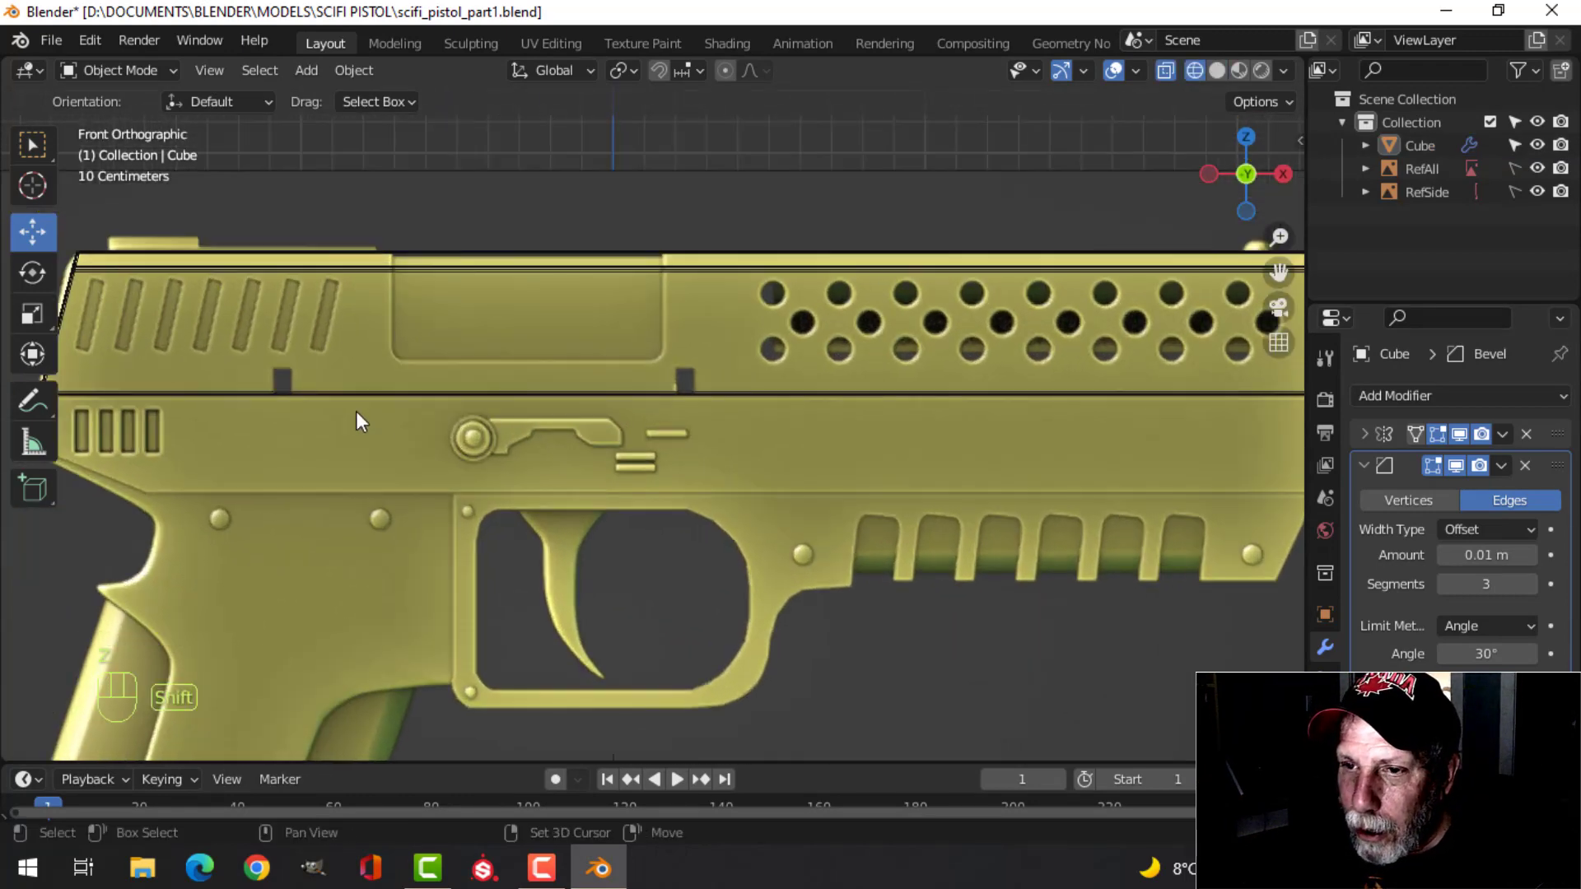
shift+middle_drag(383, 416, 642, 461)
scroll(412, 384, up, 2)
shift+middle_drag(407, 383, 413, 404)
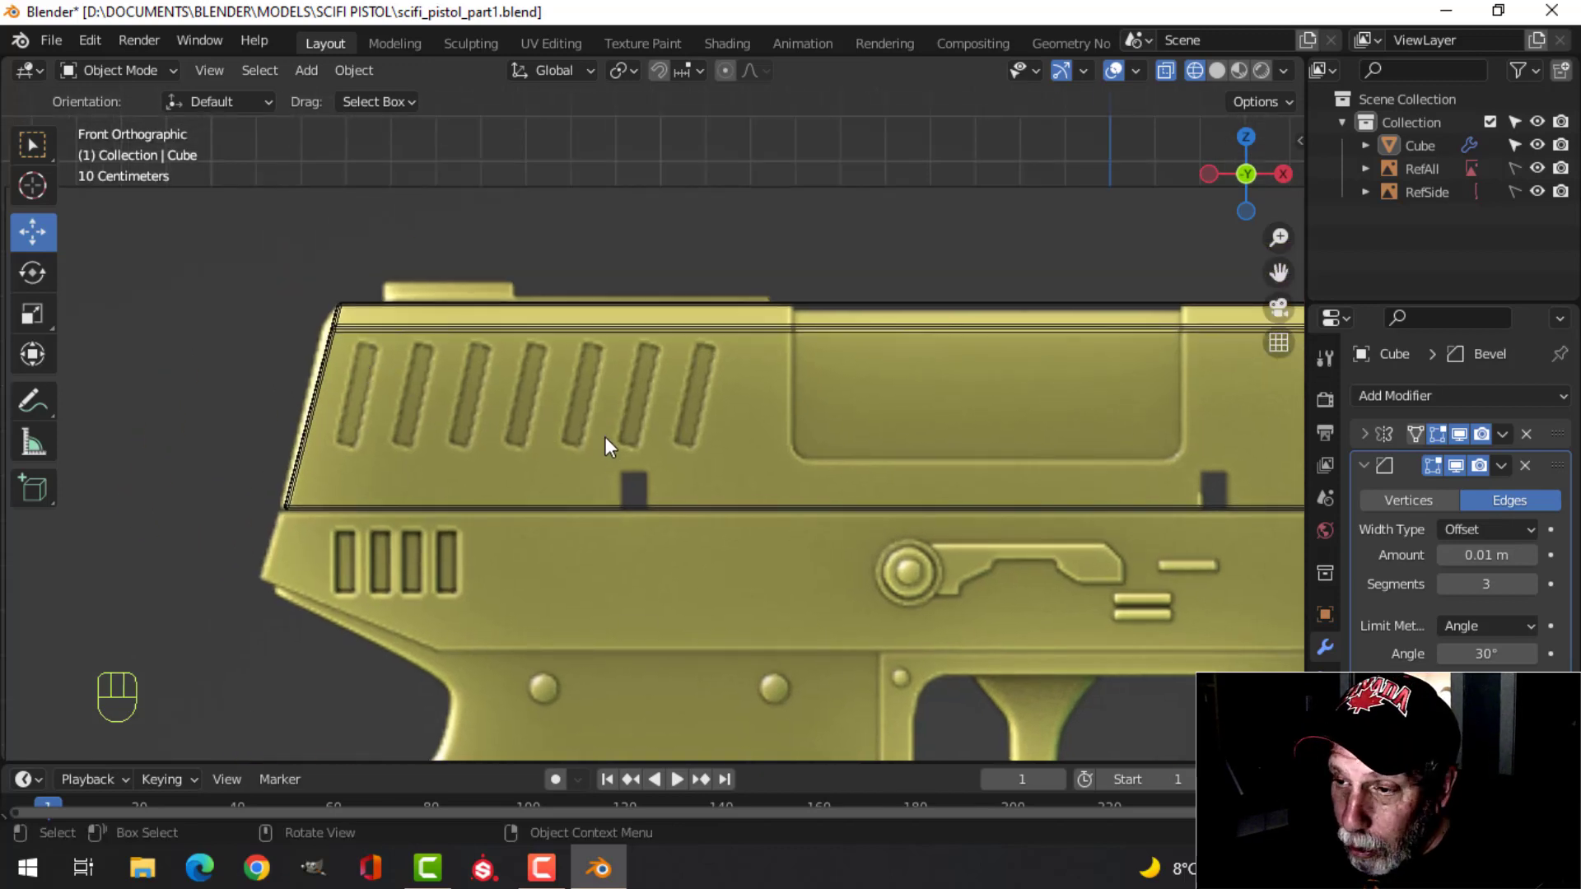
scroll(596, 425, down, 1)
shift+middle_drag(596, 425, 447, 417)
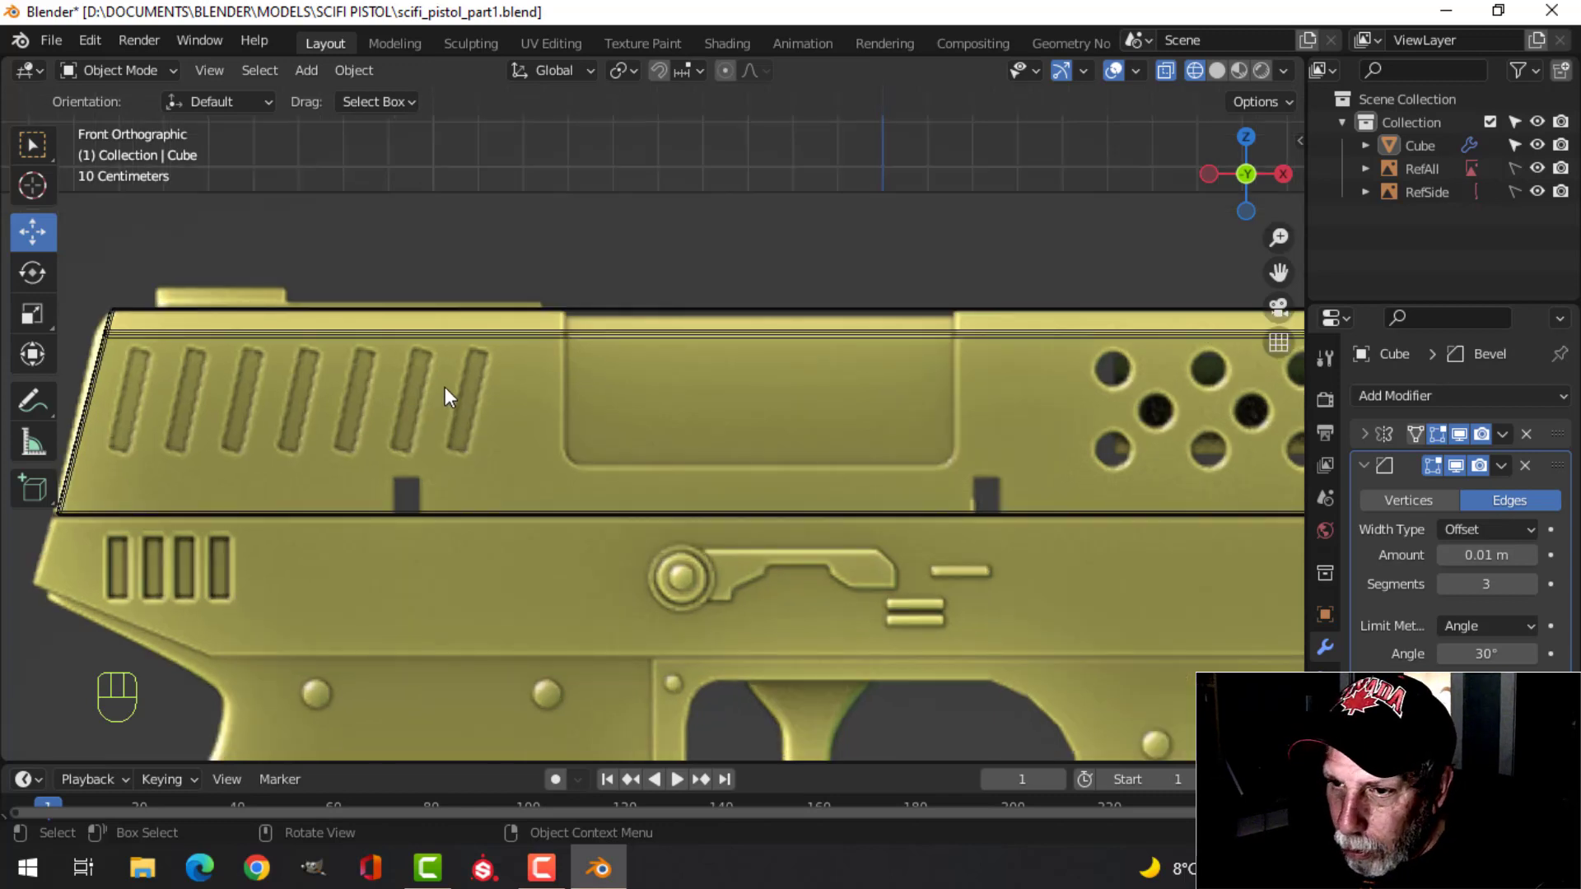
shift+middle_drag(457, 385, 534, 377)
scroll(412, 392, up, 2)
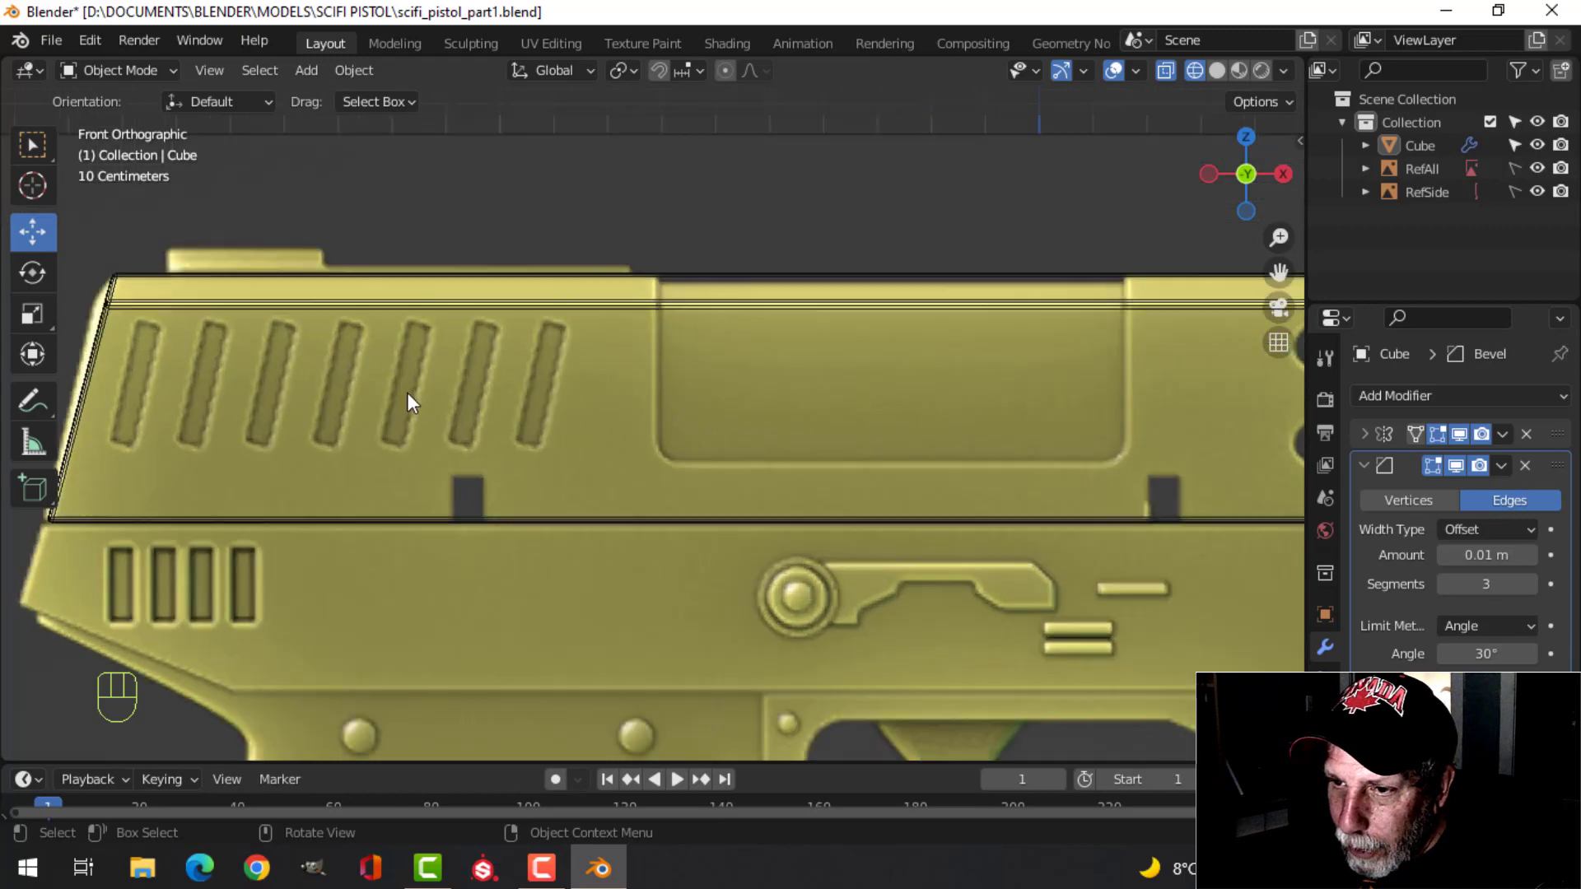
shift+middle_drag(357, 397, 487, 391)
scroll(488, 398, down, 1)
Add a plane mesh, enter Edit Mode, scale it down and move it onto the slanted slots at the slide's rear.
key(shift+a)
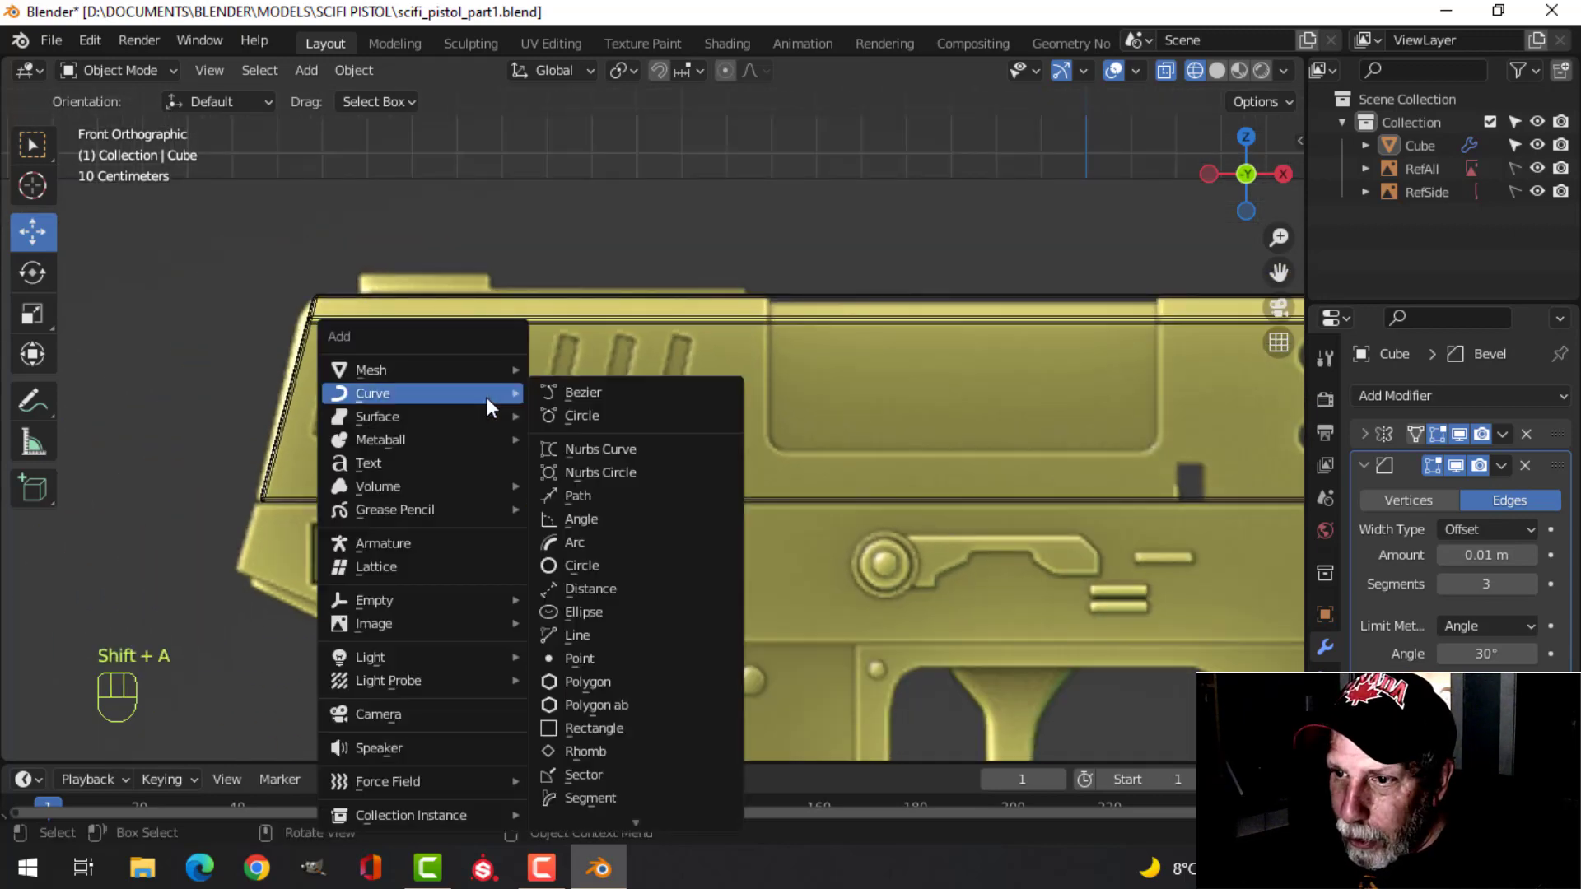
mouse_move(404, 365)
click(577, 369)
scroll(577, 366, down, 3)
key(Tab)
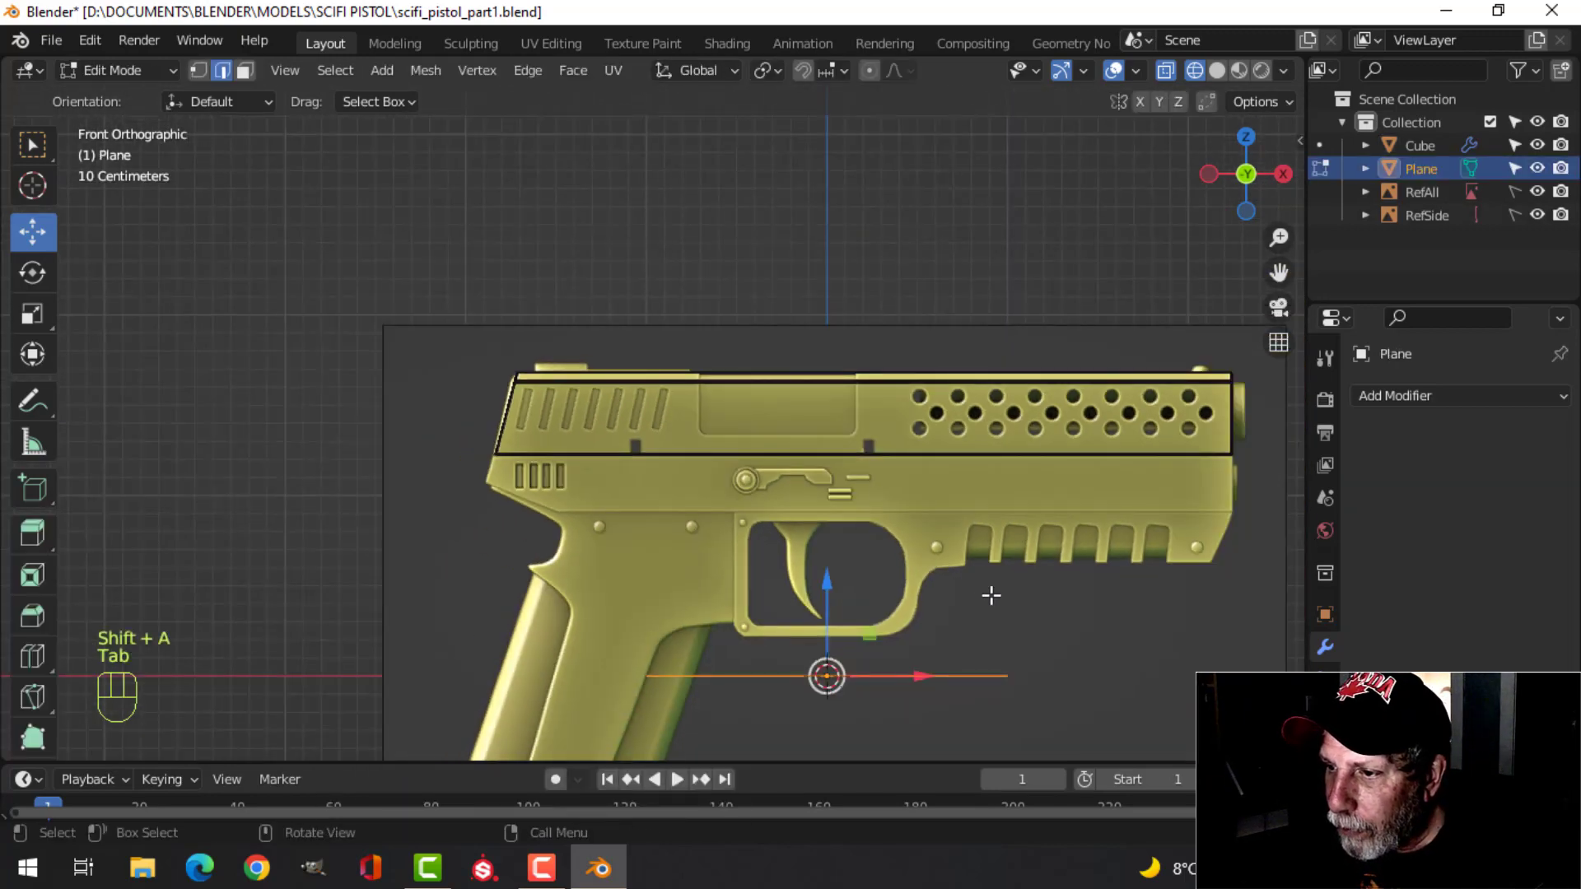
key(s)
key(g)
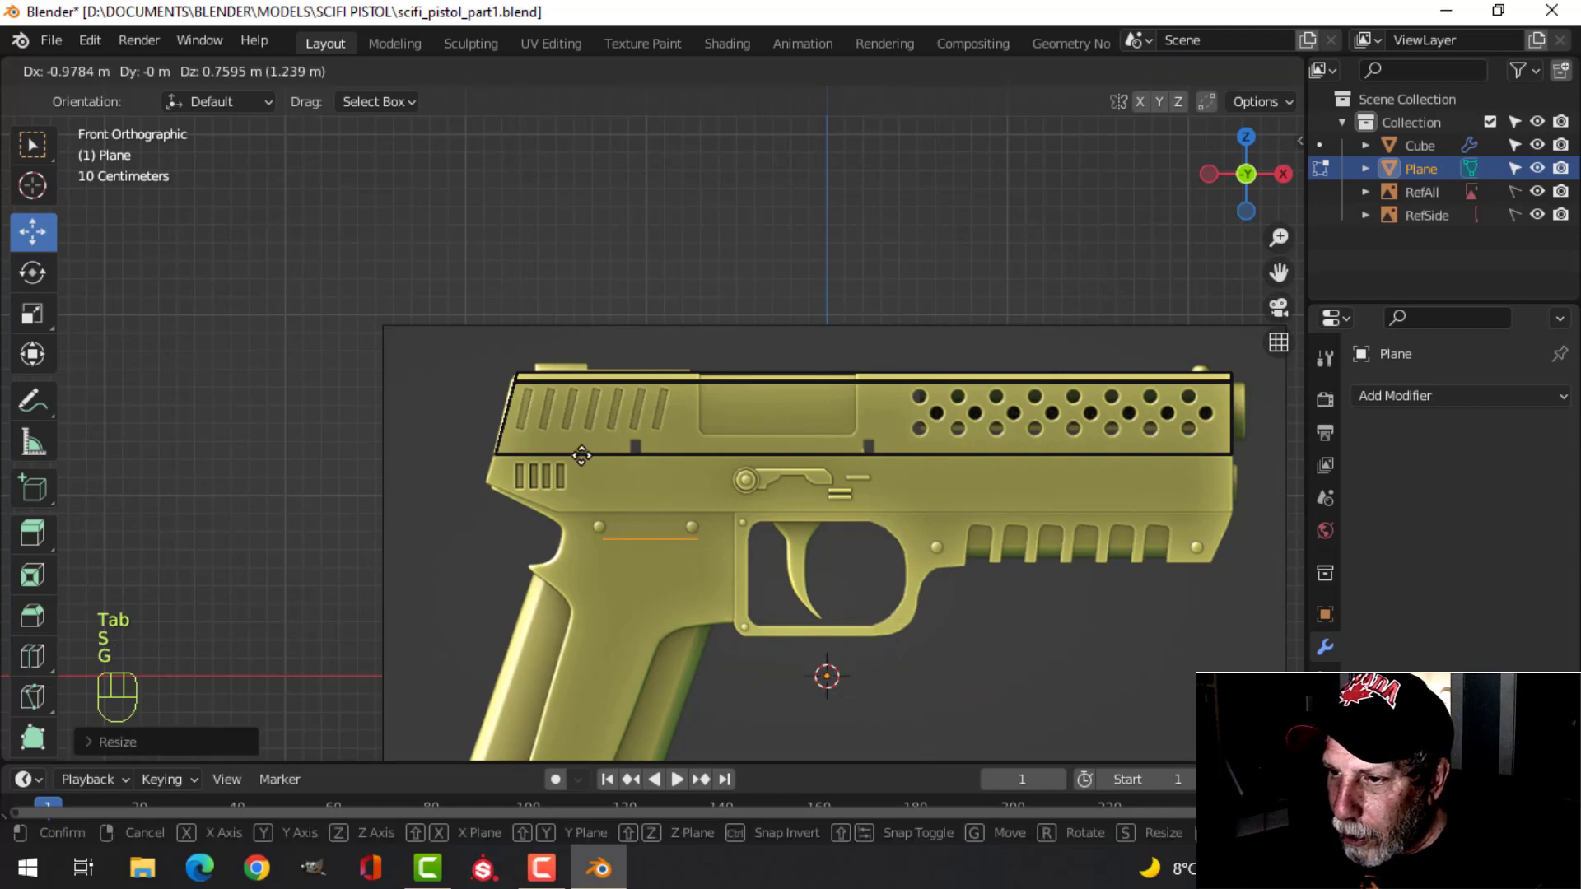
click(605, 379)
scroll(640, 417, up, 4)
key(s)
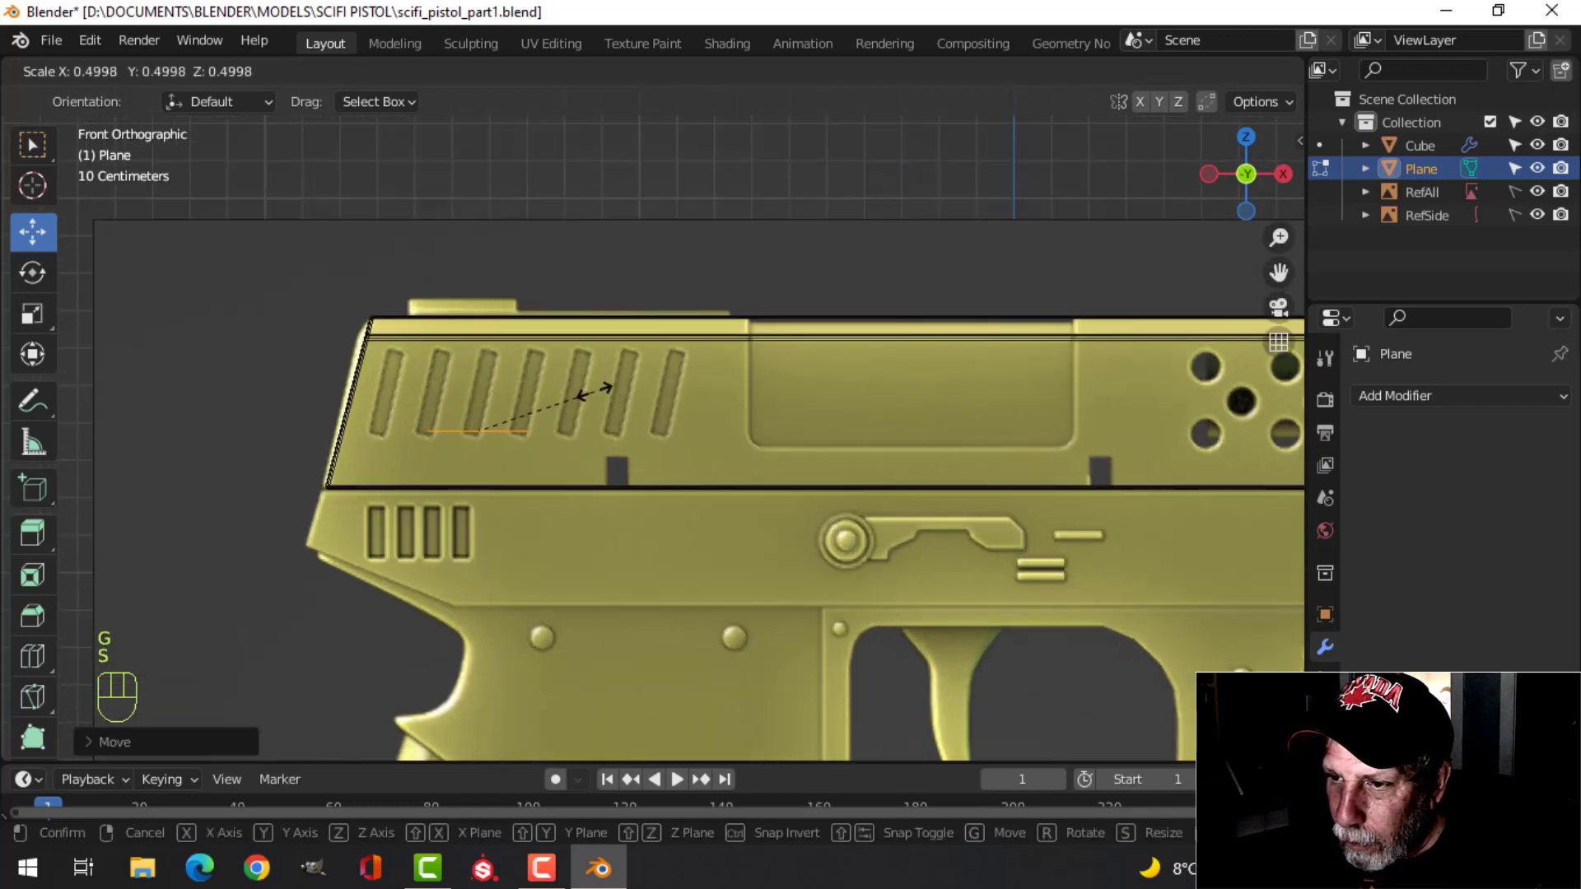
click(593, 387)
Rotate the plane 90° about X to face the front view, shrink it and move it over the two rearmost slots.
scroll(664, 355, up, 4)
text(r)
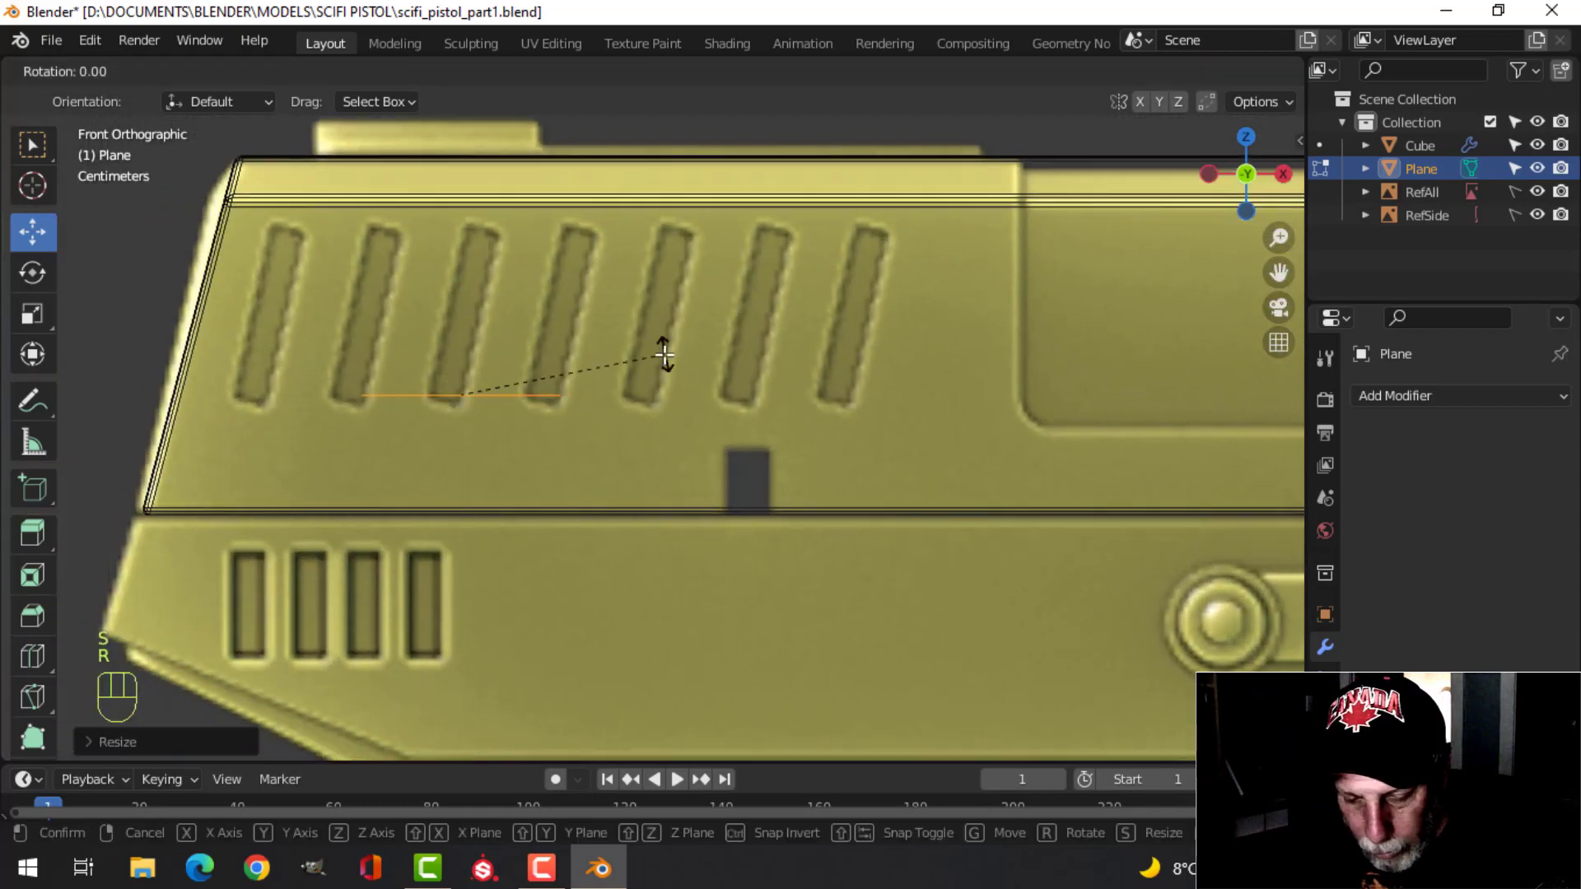
text(x90)
click(665, 355)
key(s)
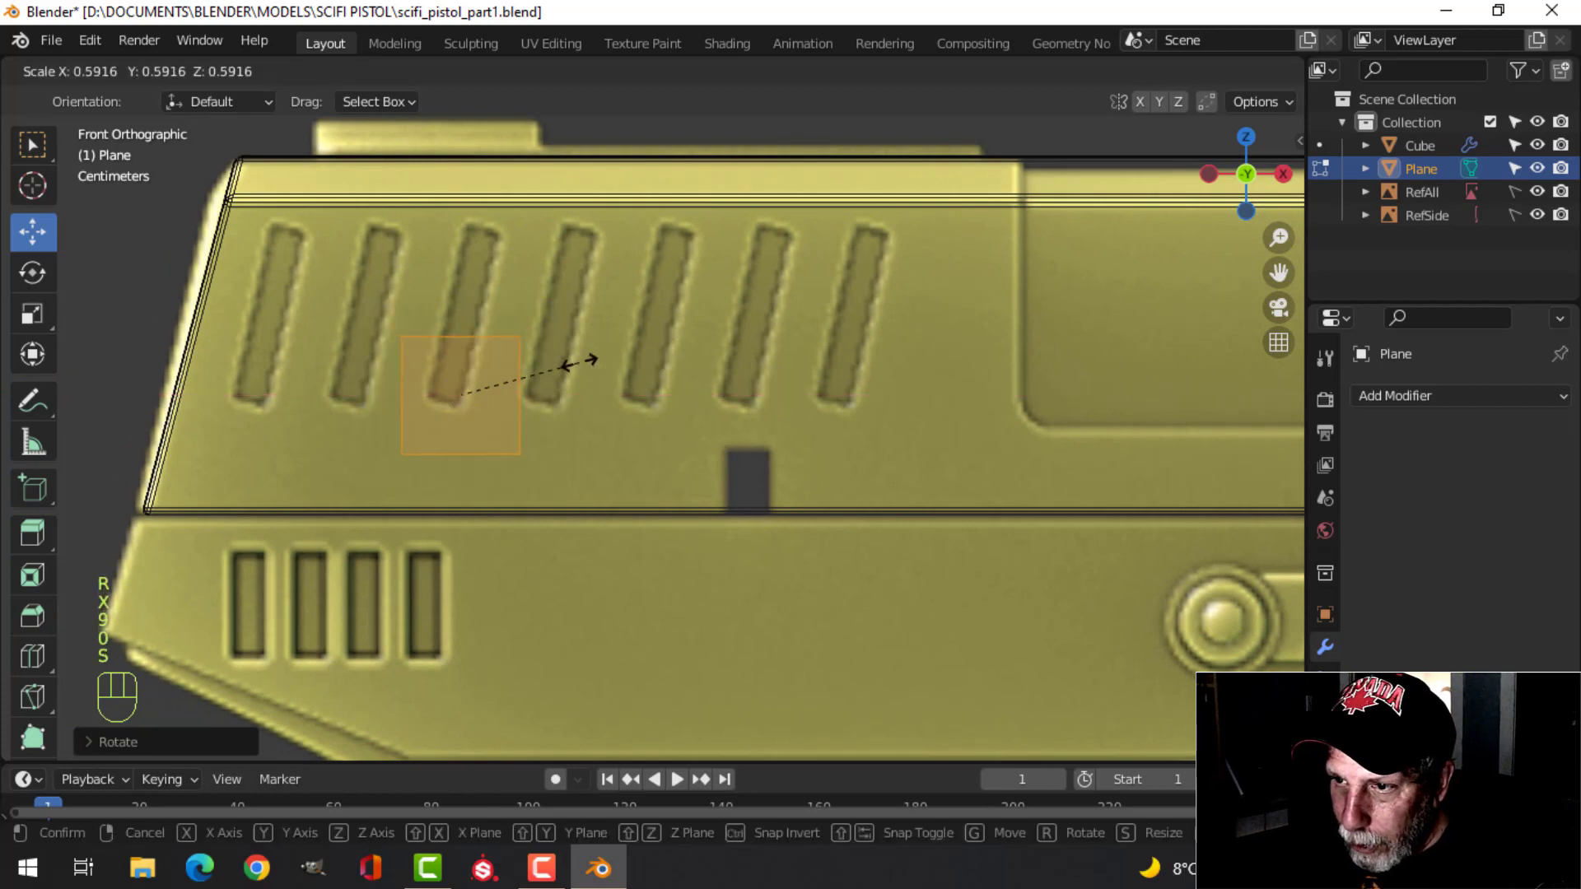
click(568, 357)
key(g)
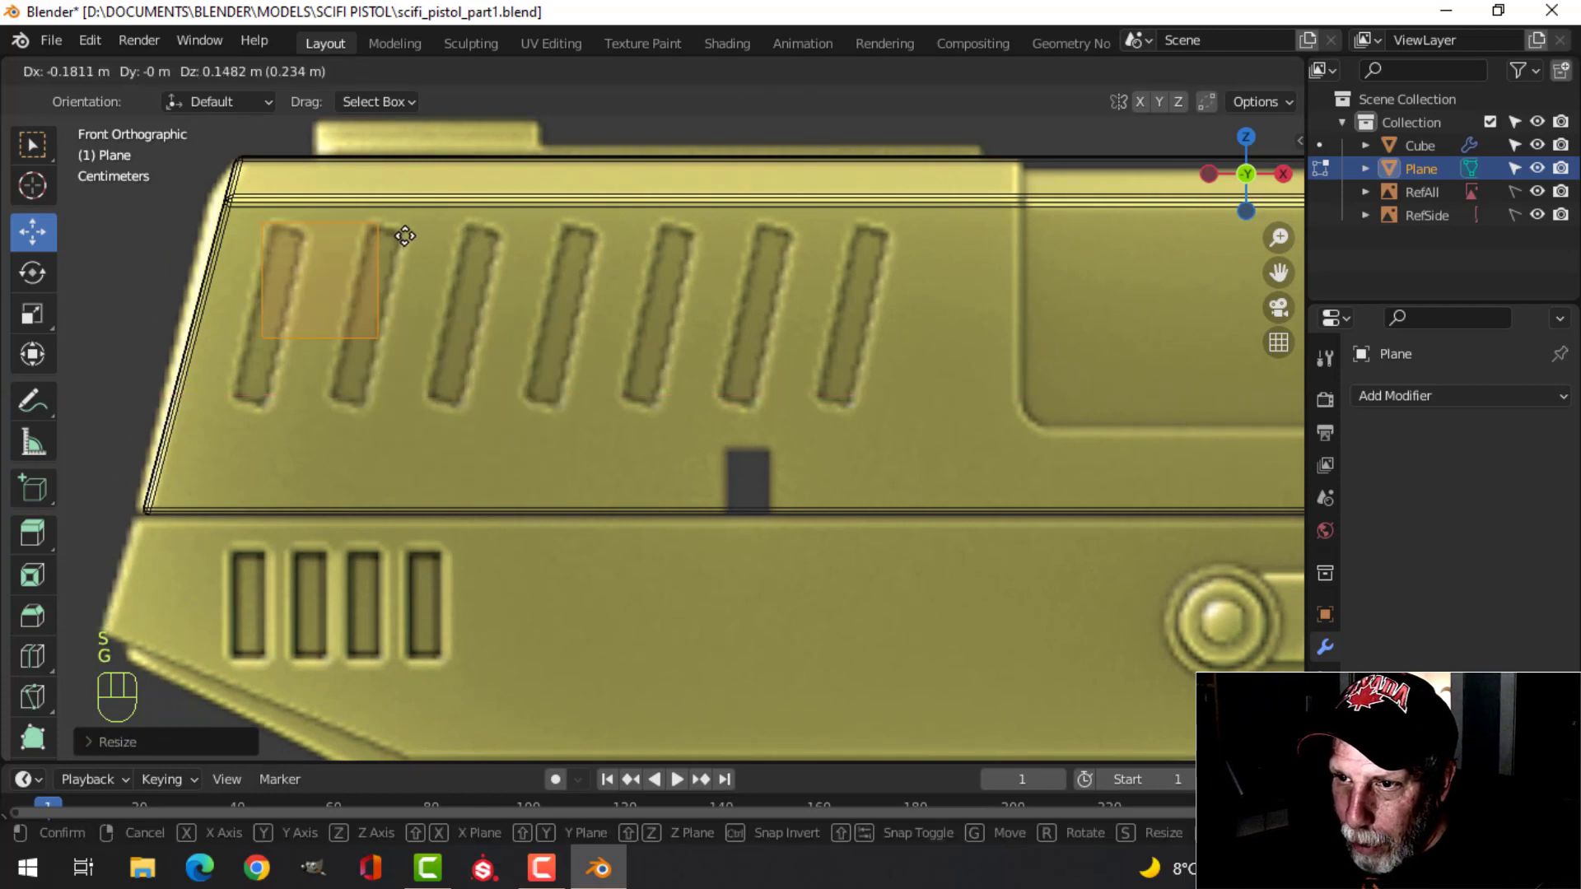
click(404, 236)
Narrow the plane along X, move it onto the rearmost slot and scale it slightly down to the slot's width.
shift+middle_drag(476, 312, 525, 322)
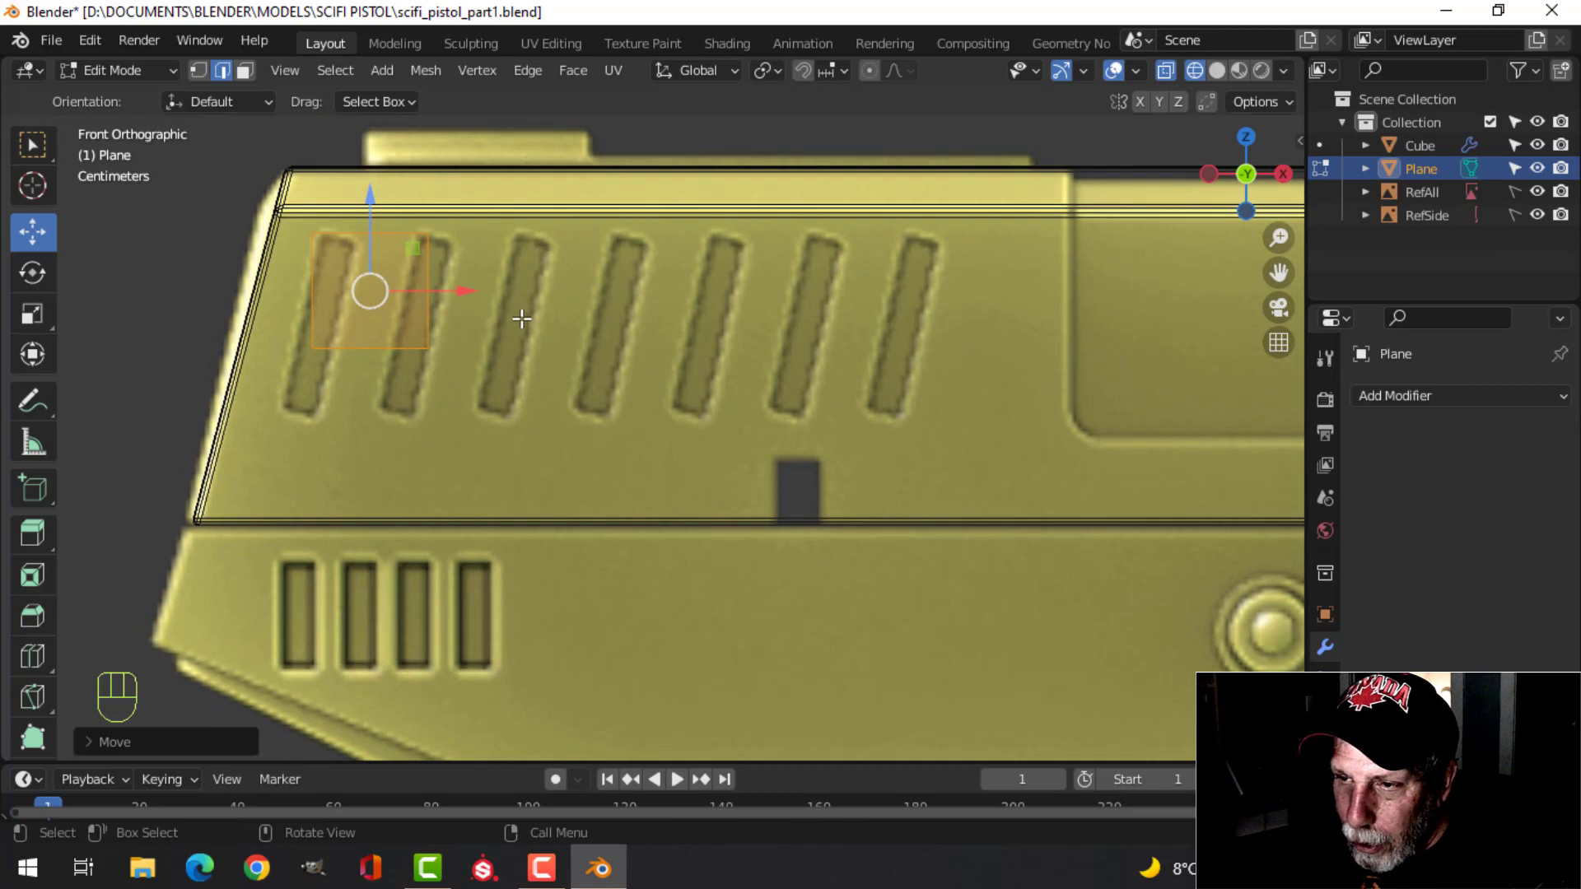
key(s)
key(x)
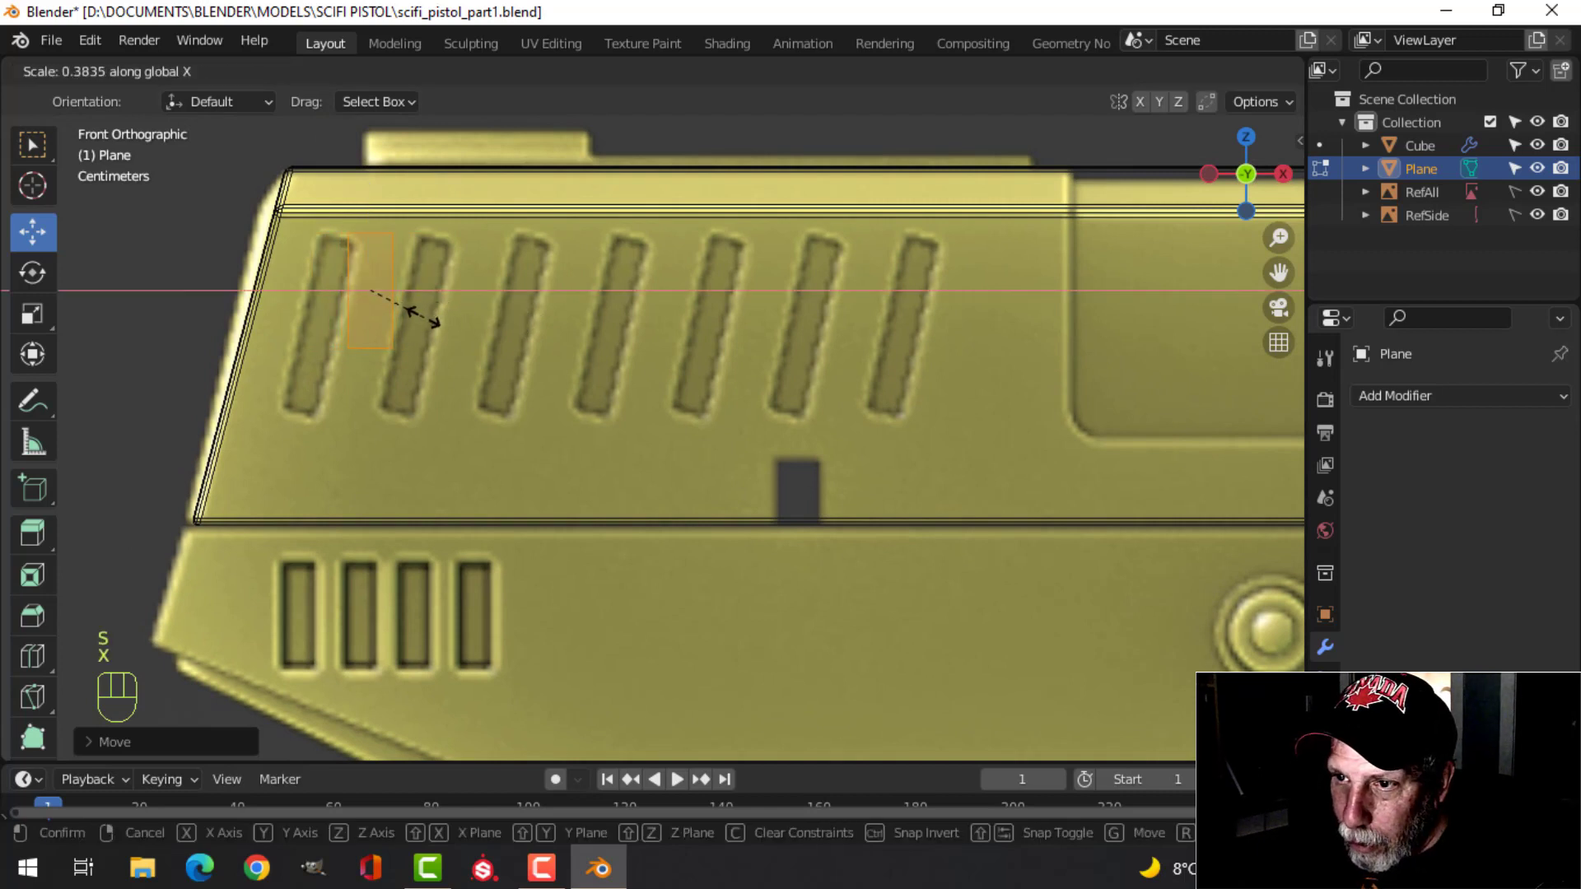
click(416, 318)
key(g)
click(379, 310)
key(s)
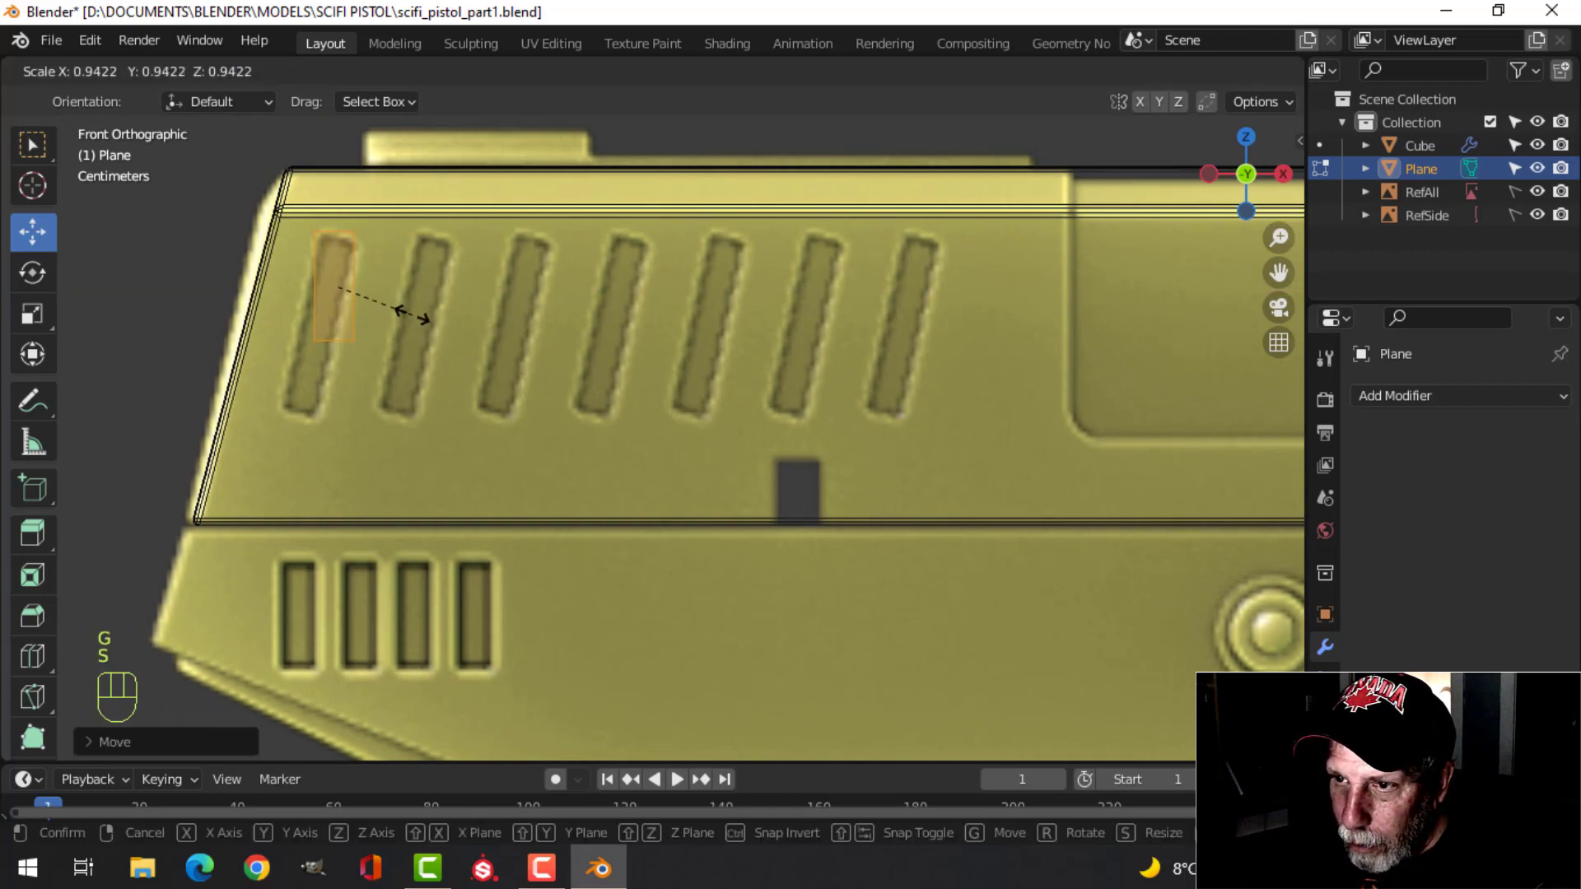
click(399, 313)
shift+middle_drag(399, 313, 528, 324)
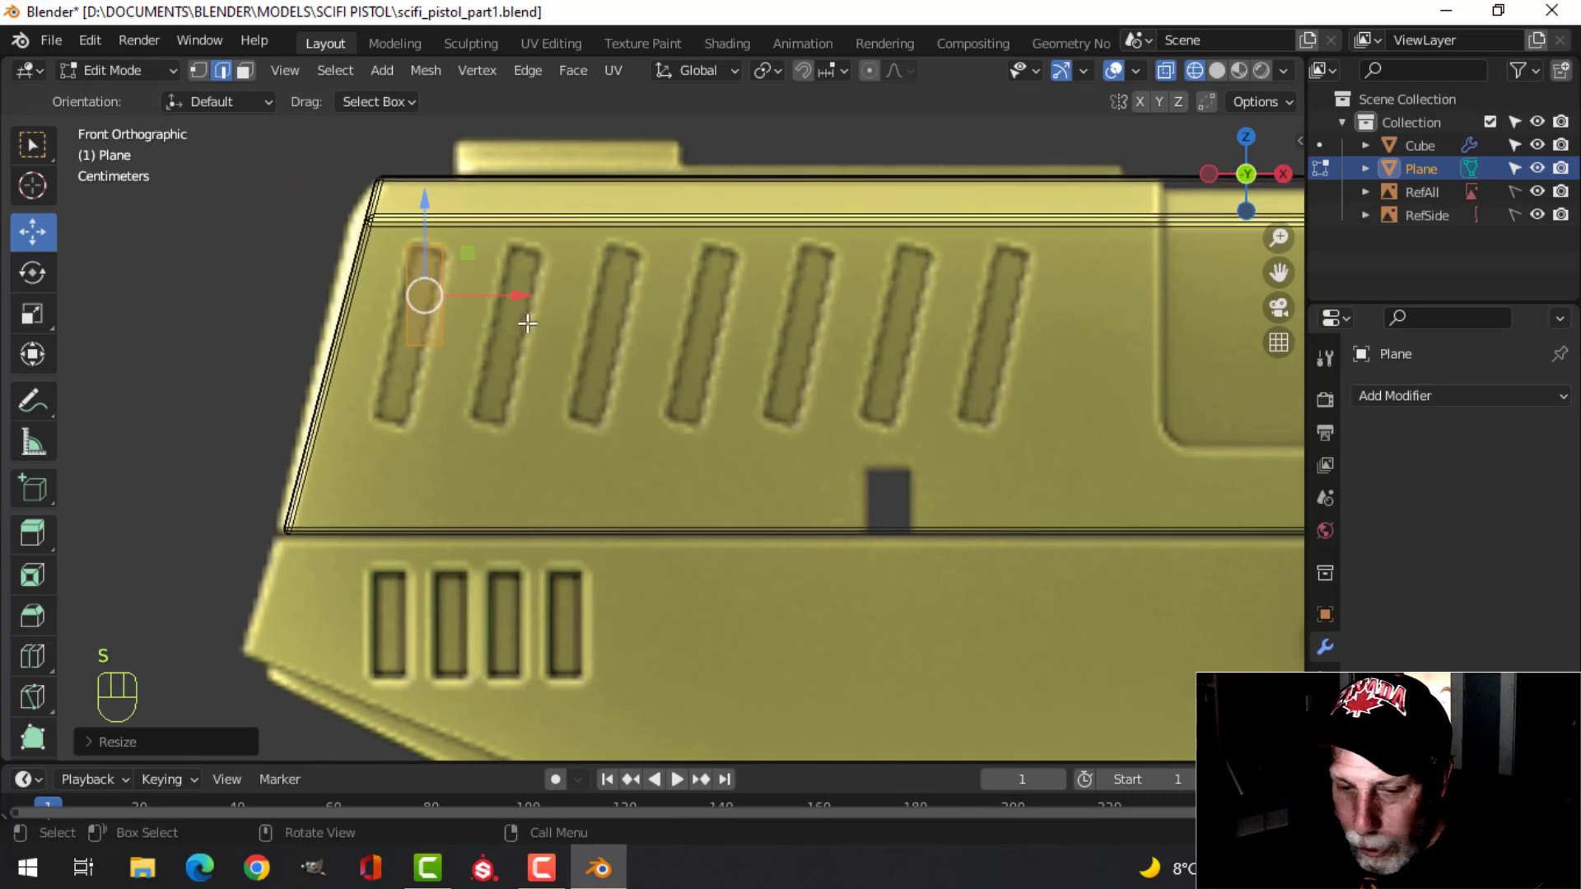
Select the plane's two lower vertices and move them down along Z to the lower end of the rearmost slot.
key(1)
key(alt+a)
key(b)
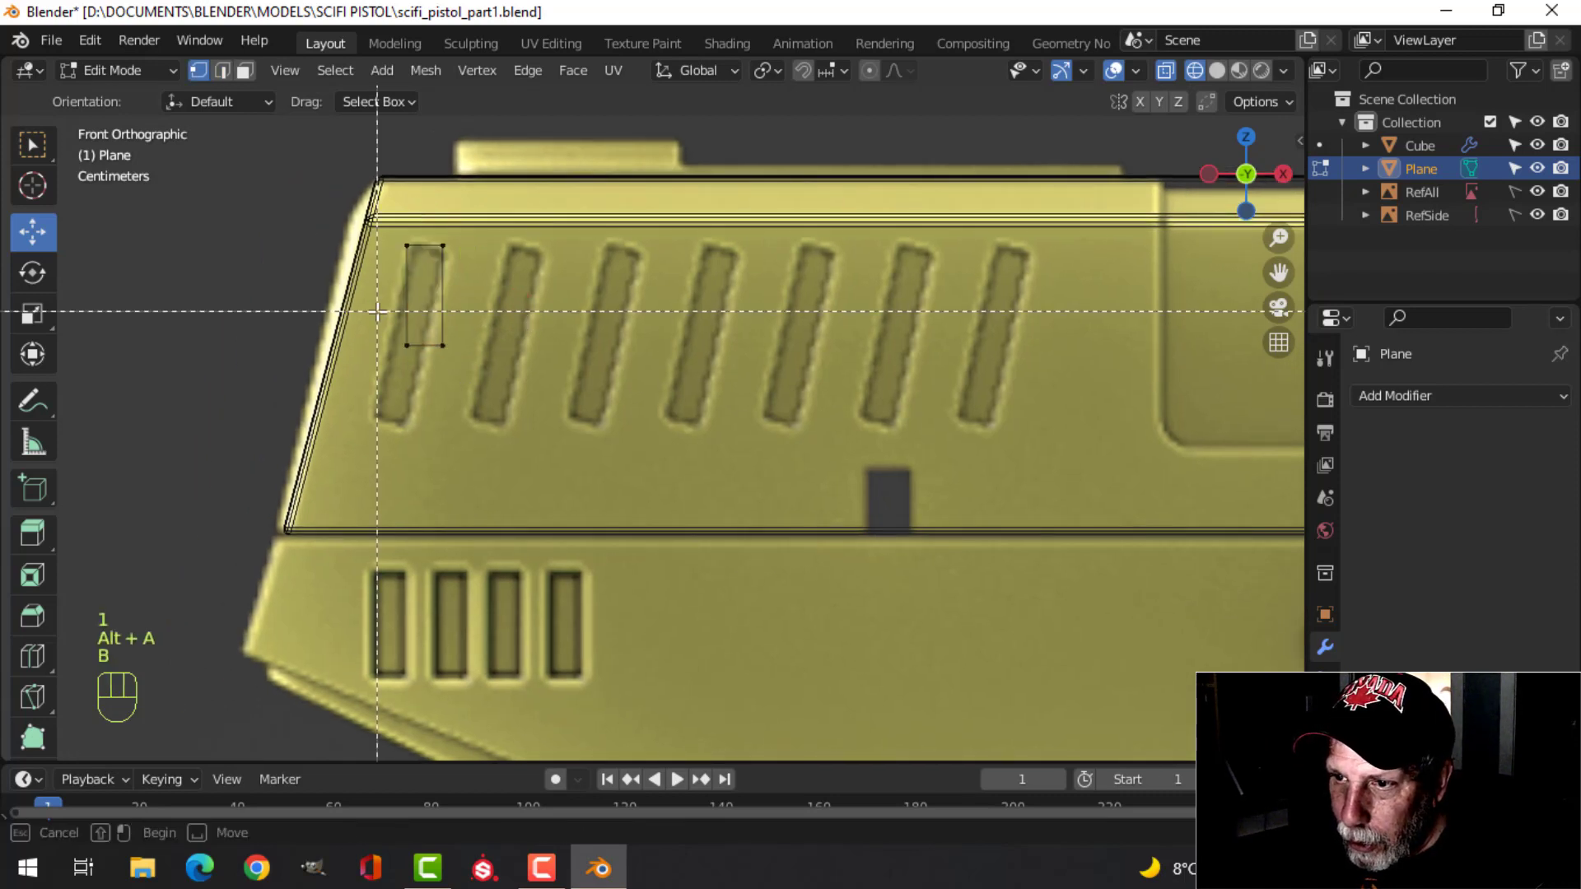
drag(377, 311, 516, 372)
key(g)
key(z)
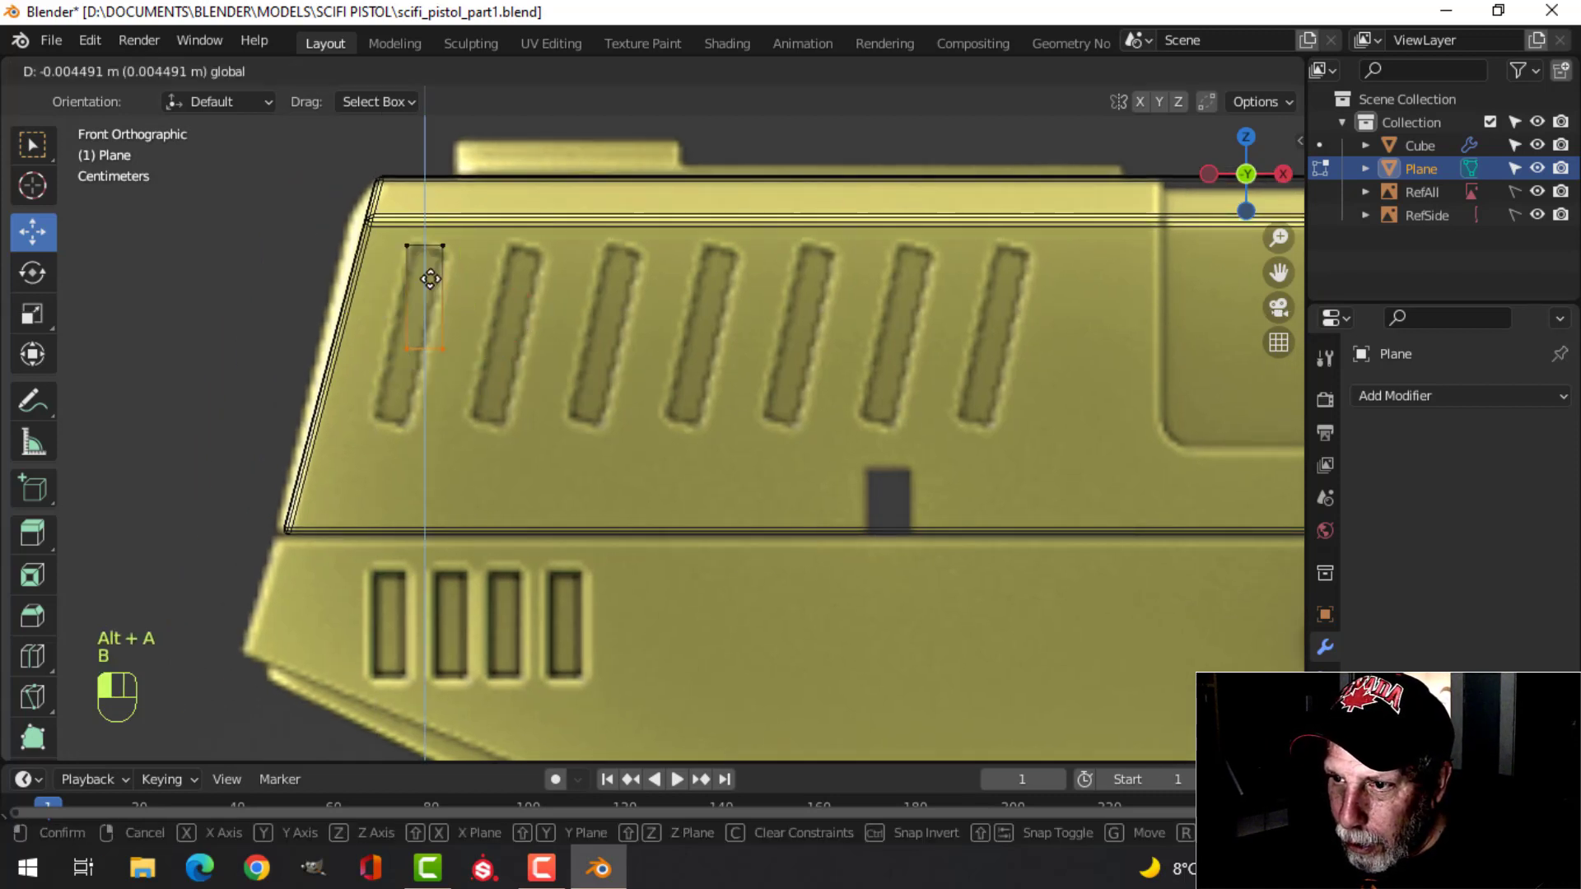
click(417, 340)
Select the whole plane, rotate it to match the rearmost slot's slant and move it to cover that slot.
key(a)
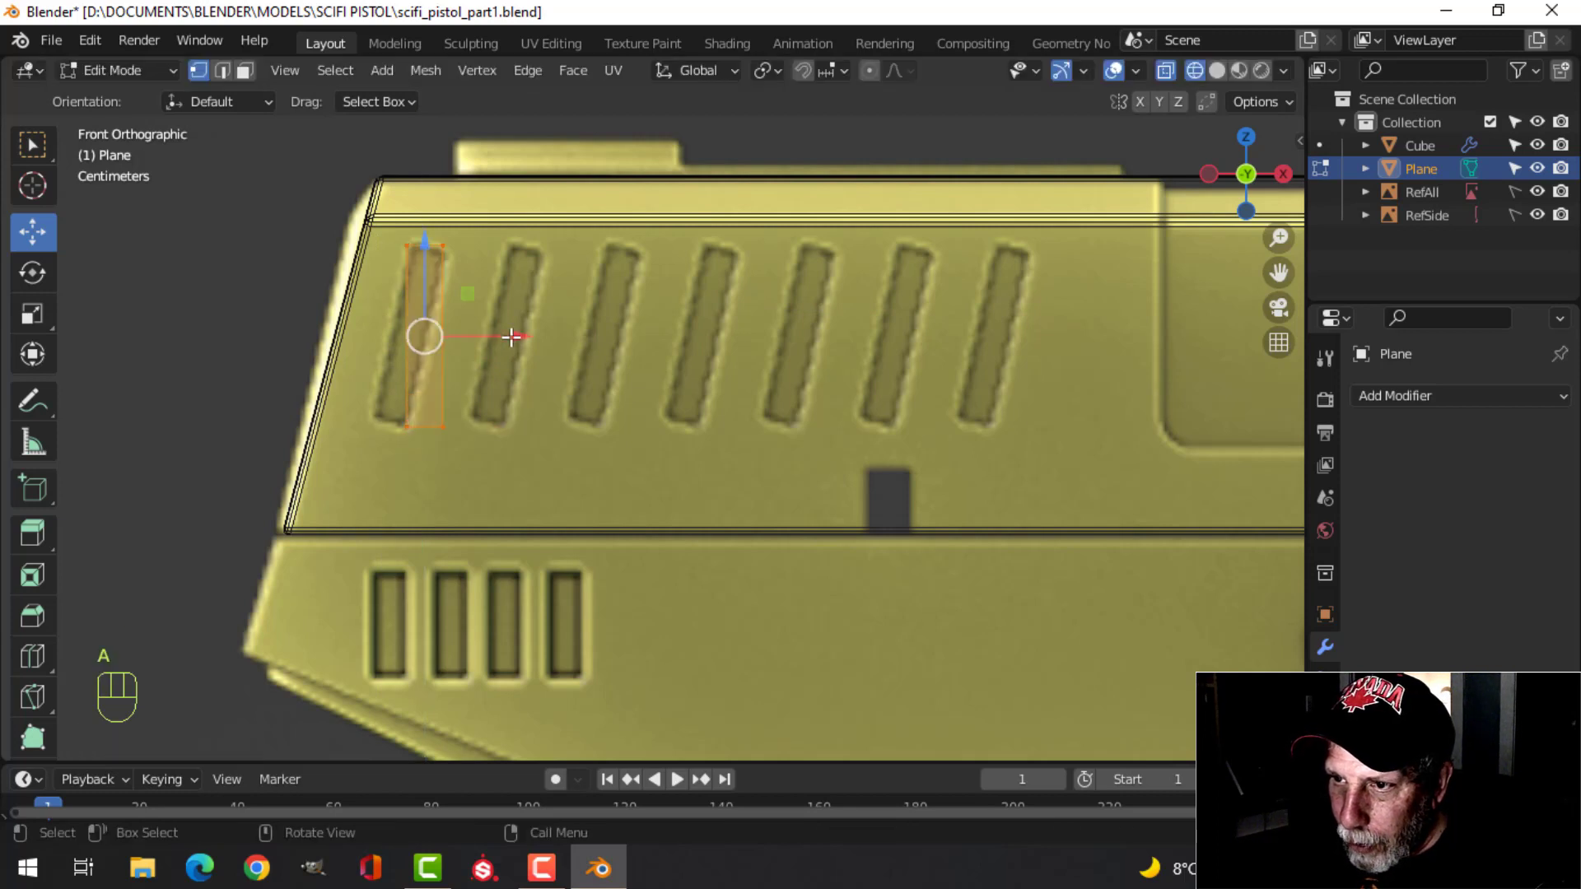
scroll(492, 328, up, 2)
shift+middle_drag(494, 328, 579, 338)
key(r)
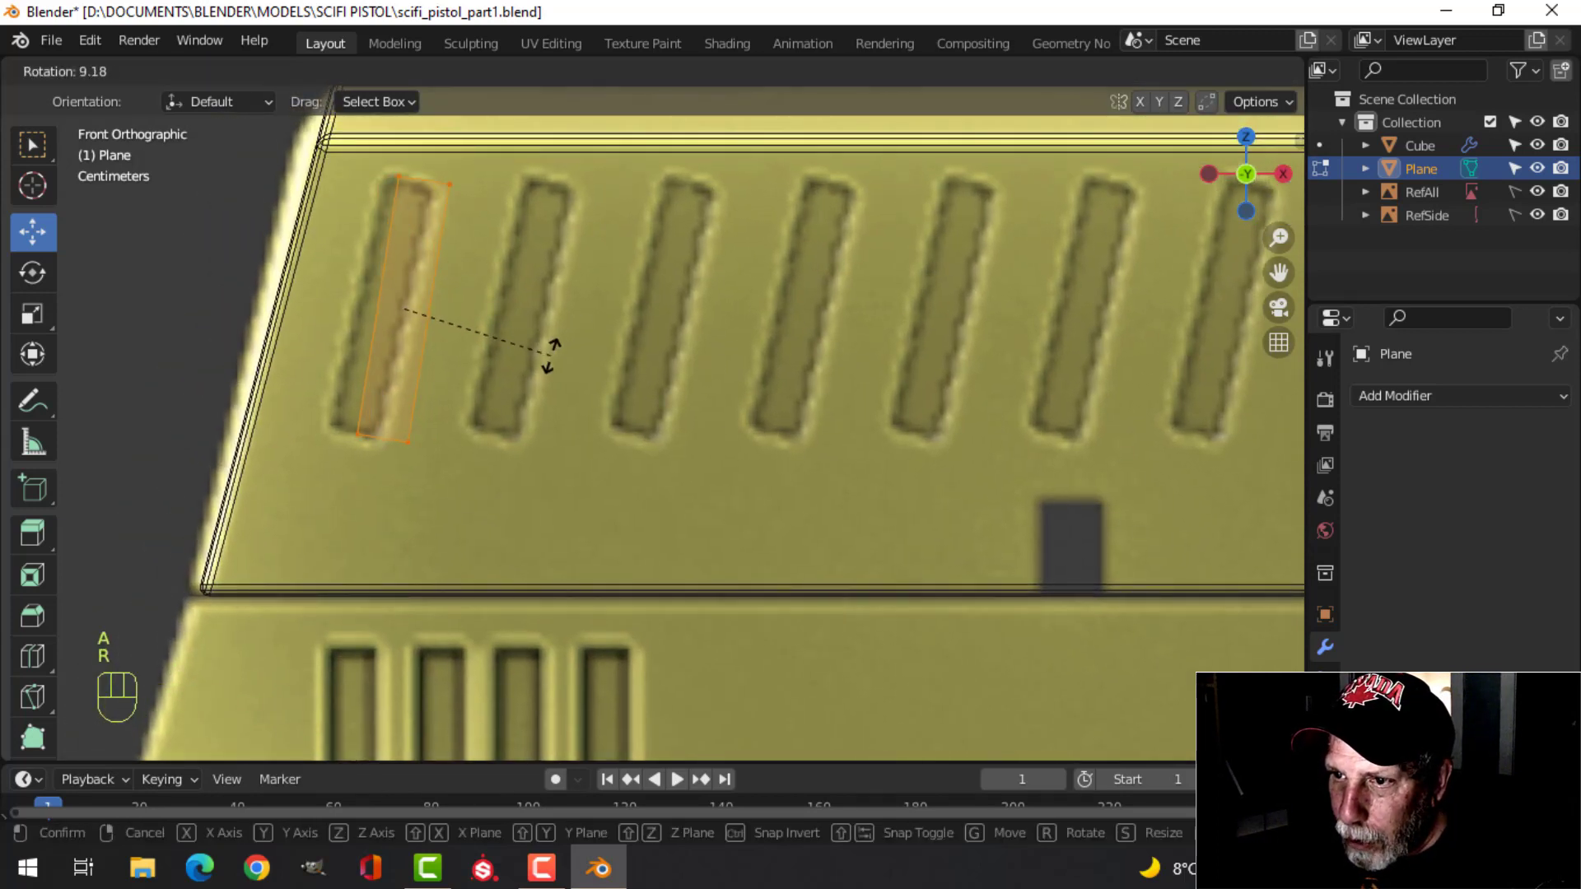
click(538, 355)
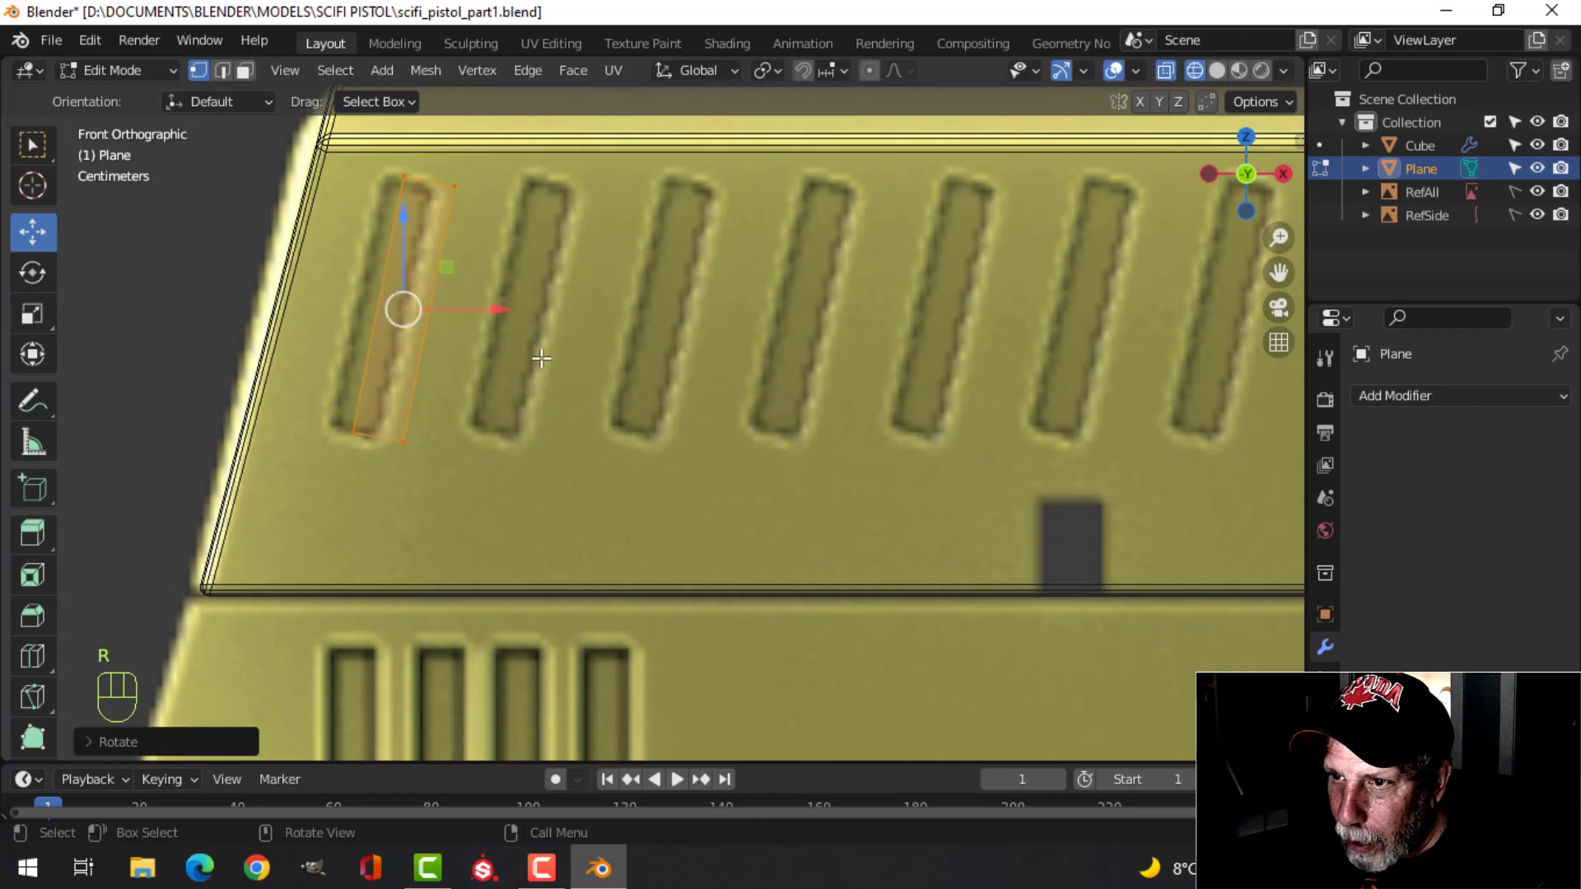
key(g)
click(505, 355)
Round the plane's corners with a vertex bevel about 0.012 m wide with 4 segments and select the whole shape.
scroll(536, 360, up, 3)
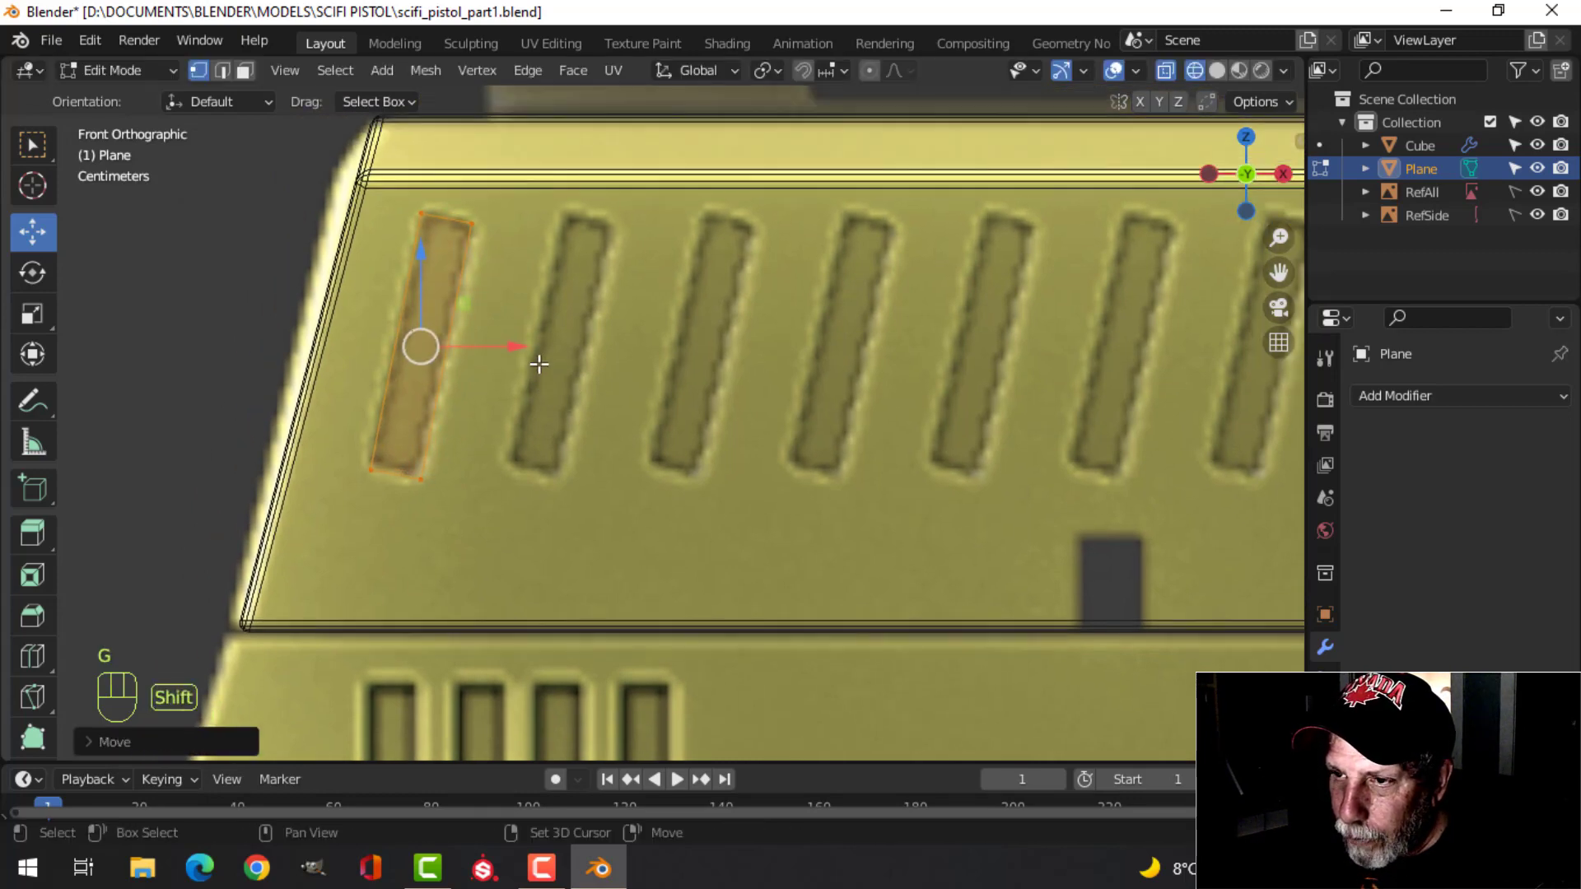
shift+middle_drag(571, 335, 643, 430)
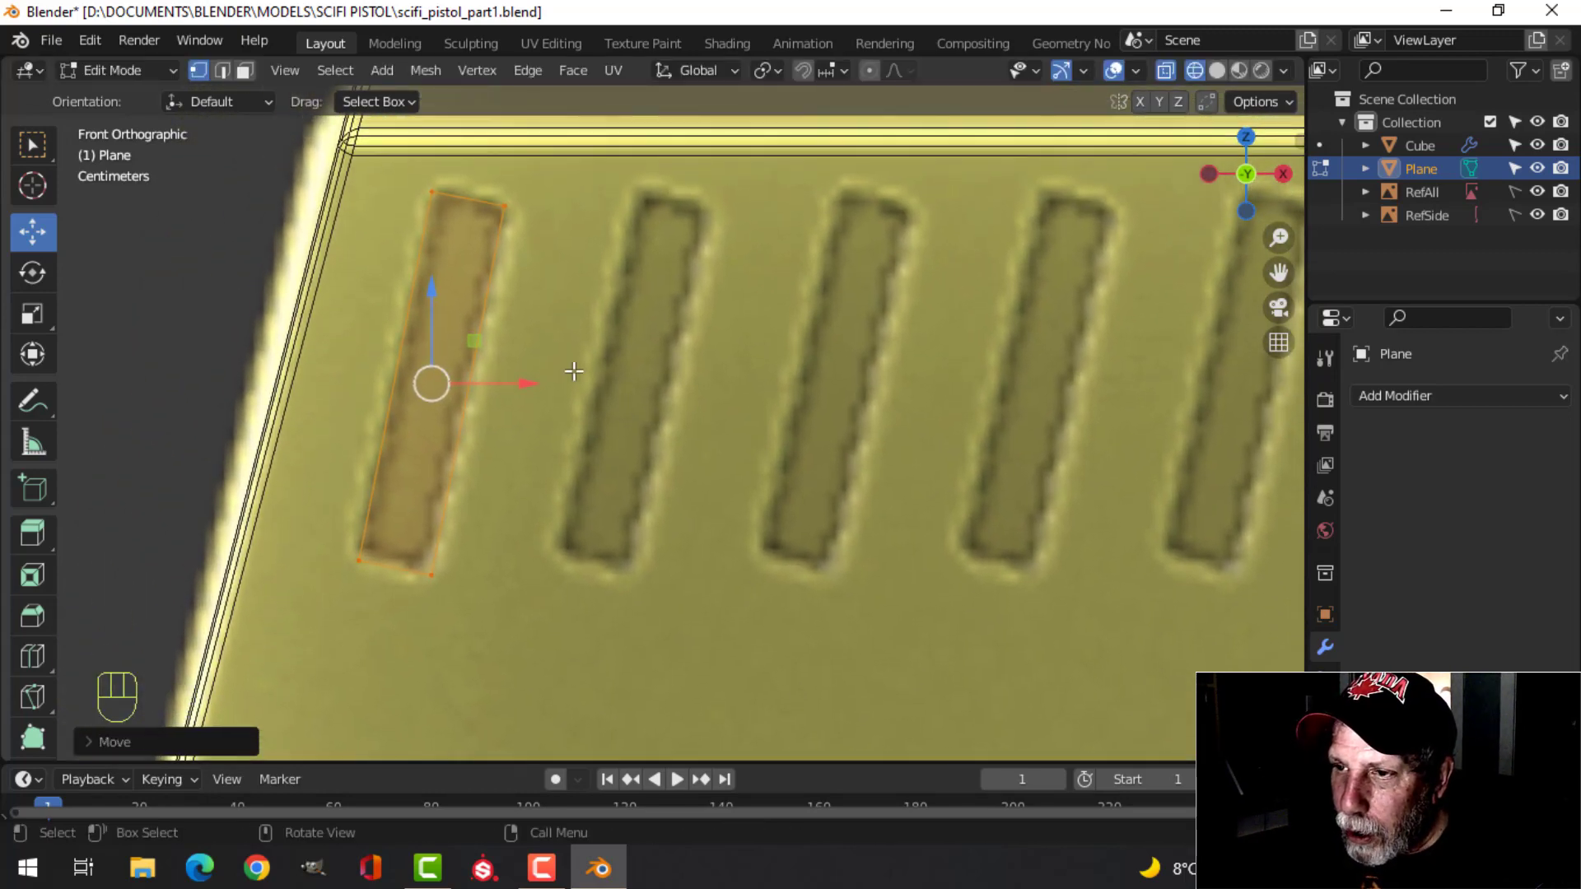
scroll(627, 370, down, 1)
mouse_move(625, 367)
shift+middle_down()
mouse_move(621, 334)
mouse_move(625, 364)
shift+middle_up()
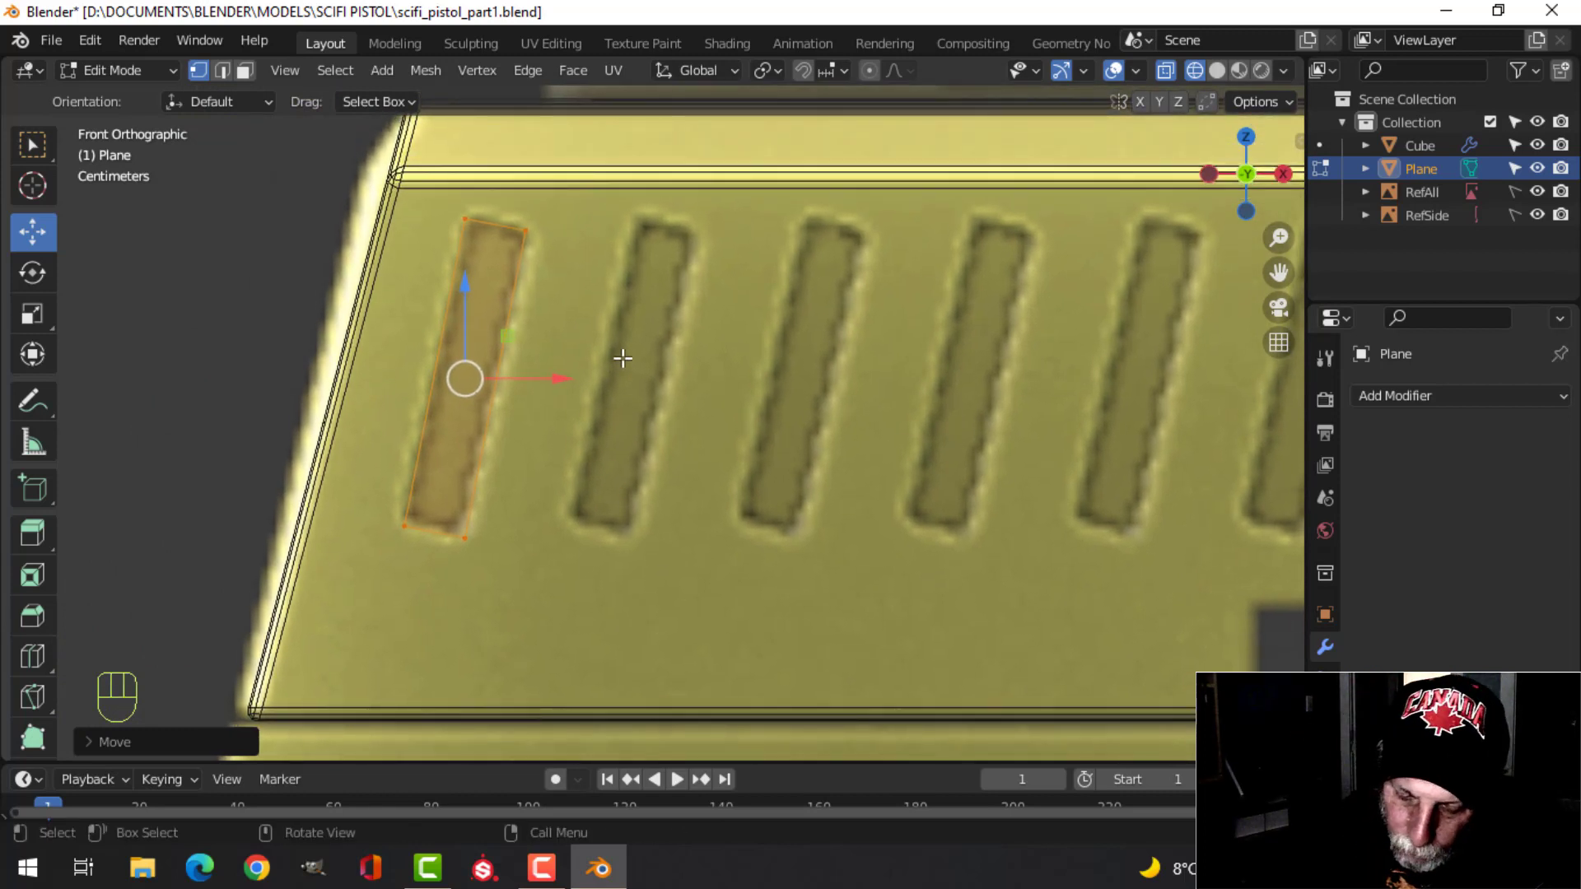
key(shift+ctrl+b)
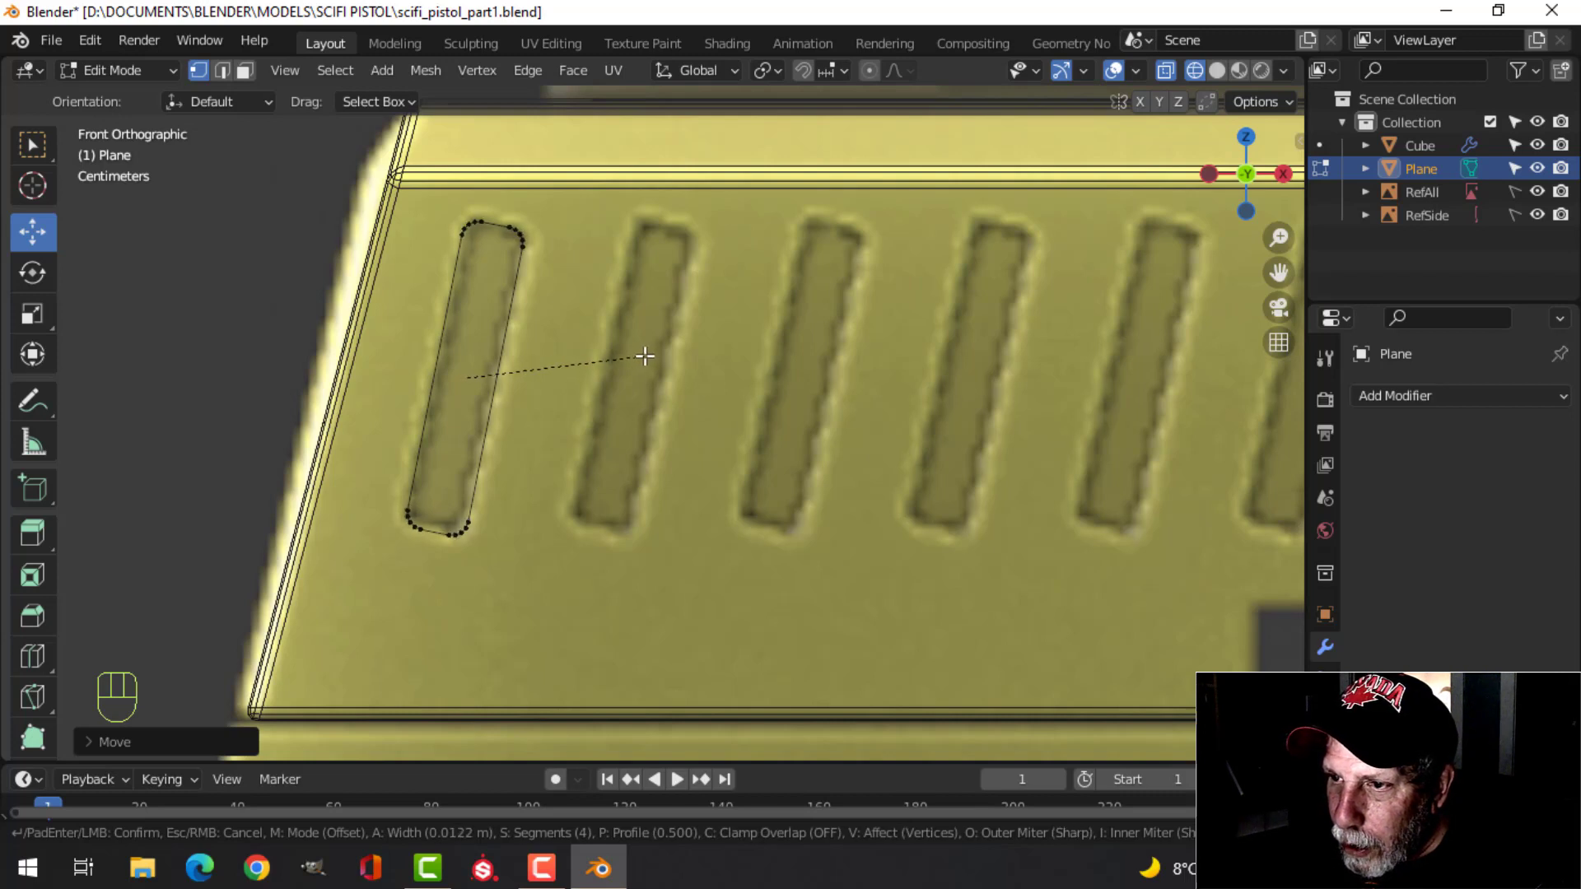
click(645, 355)
key(a)
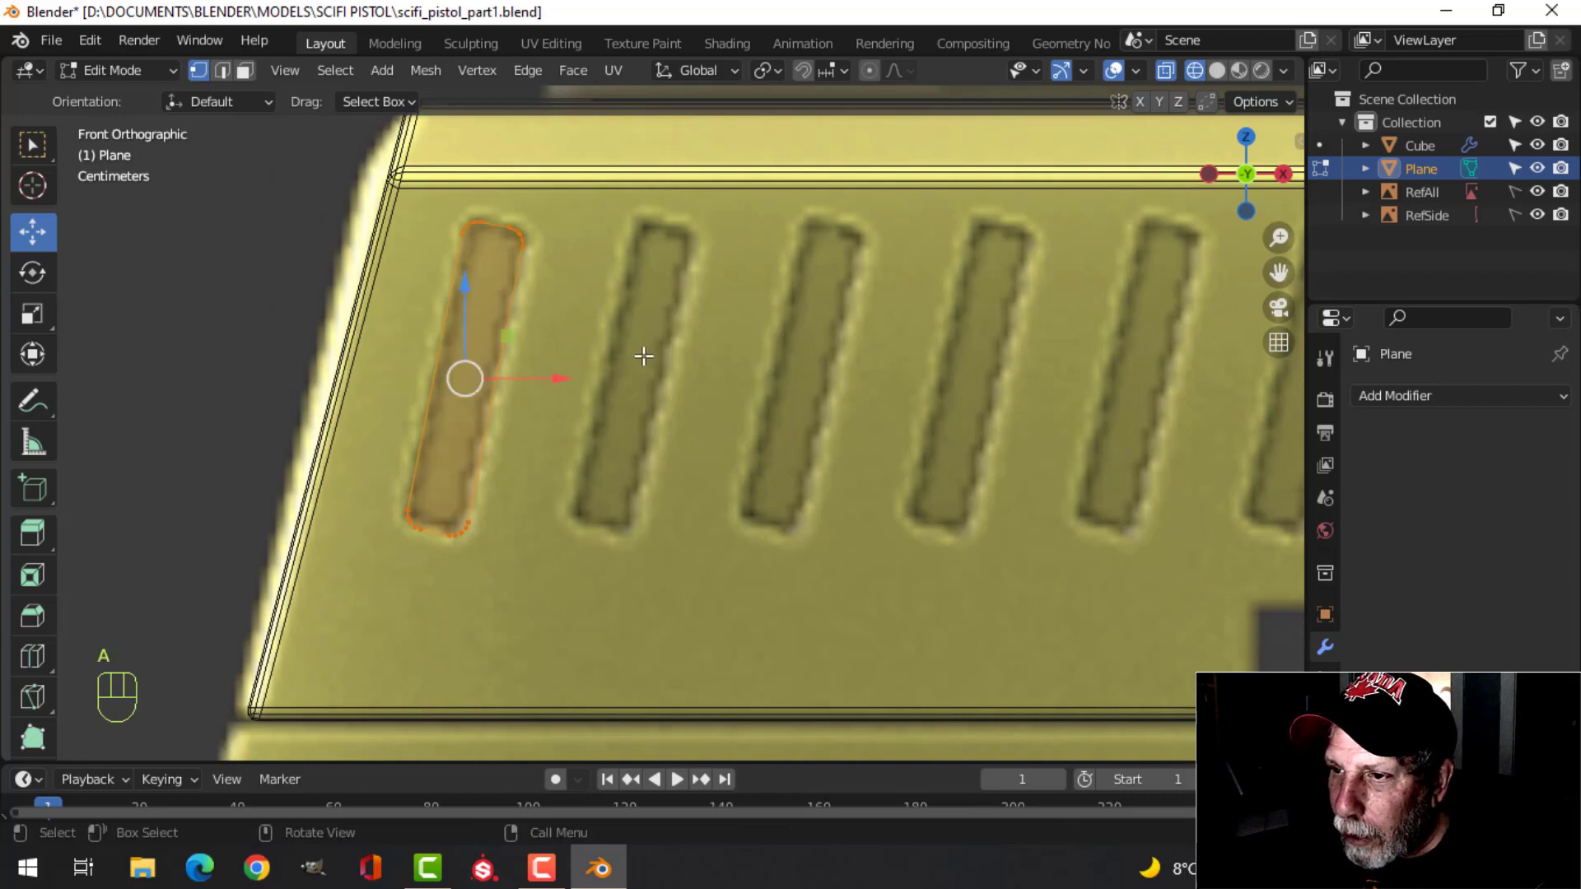
Move the rounded slot shape along Y from the block's centre to just outside its front side face.
middle_drag(639, 352, 566, 420)
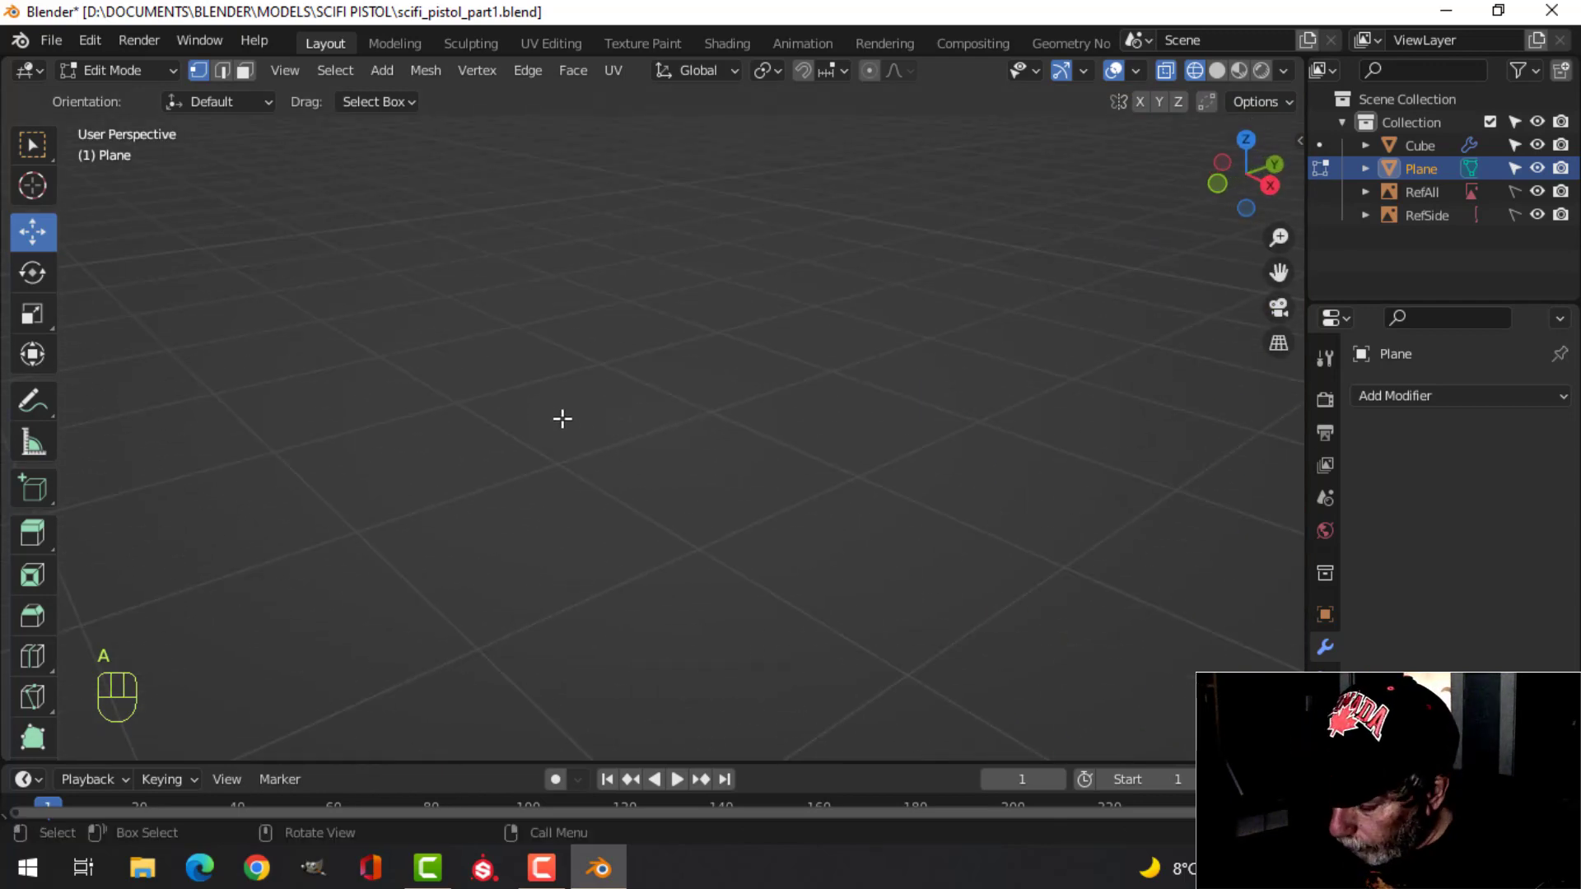
key(KP_Decimal)
scroll(551, 417, down, 5)
middle_drag(790, 469, 718, 488)
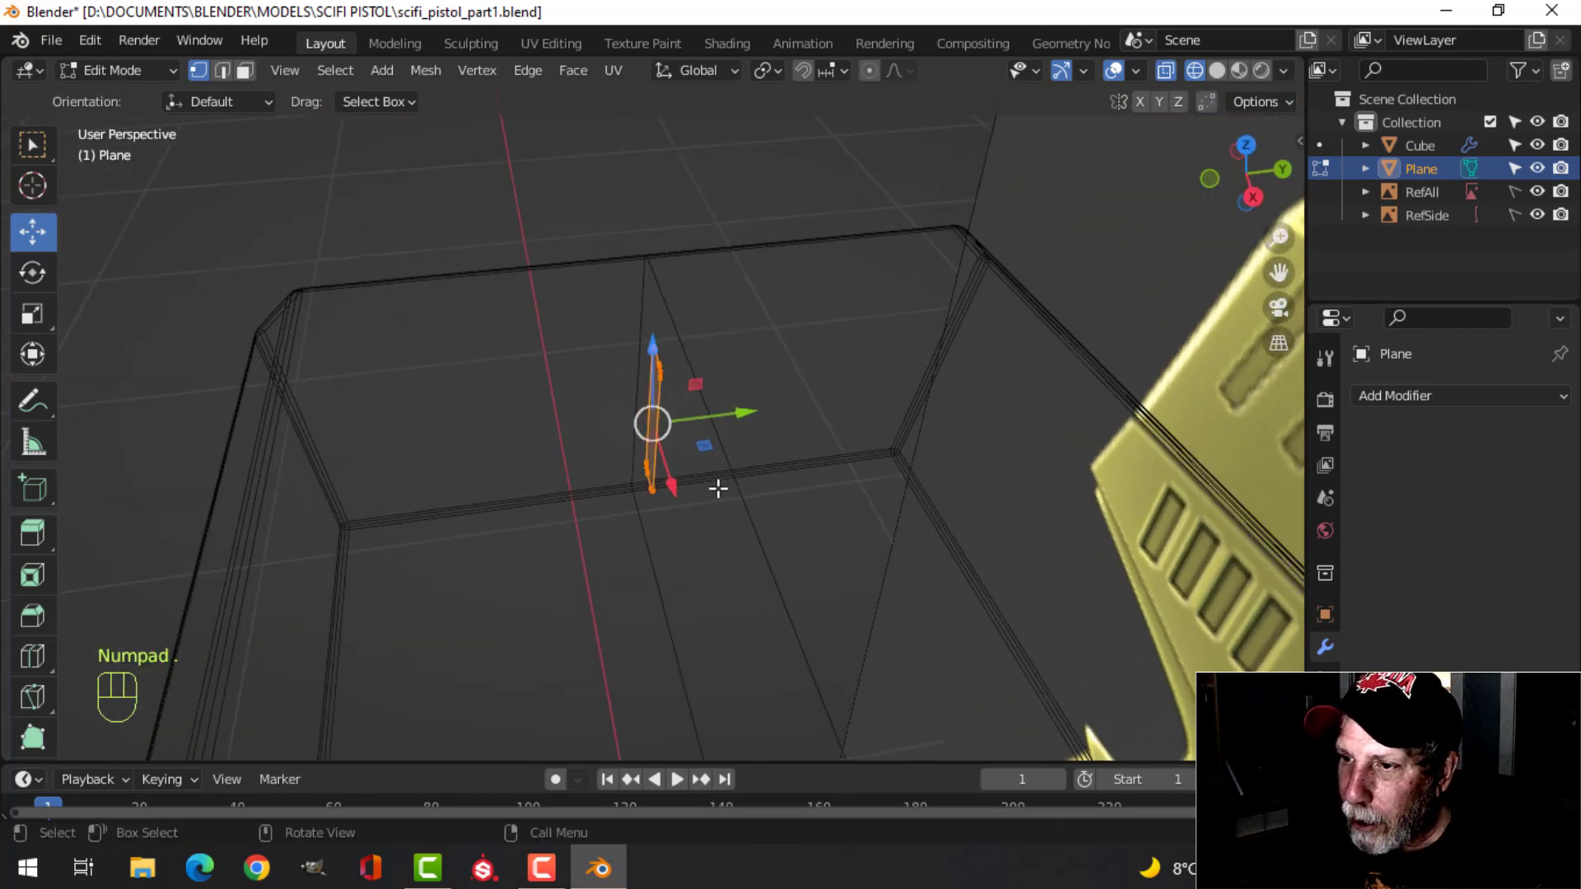
scroll(718, 489, down, 2)
drag(742, 412, 467, 438)
middle_drag(515, 477, 525, 475)
Extrude the slot shape along Y into a thin solid and, in solid shading, push the selected end into the block's side.
key(e)
right_click(524, 475)
drag(467, 455, 511, 457)
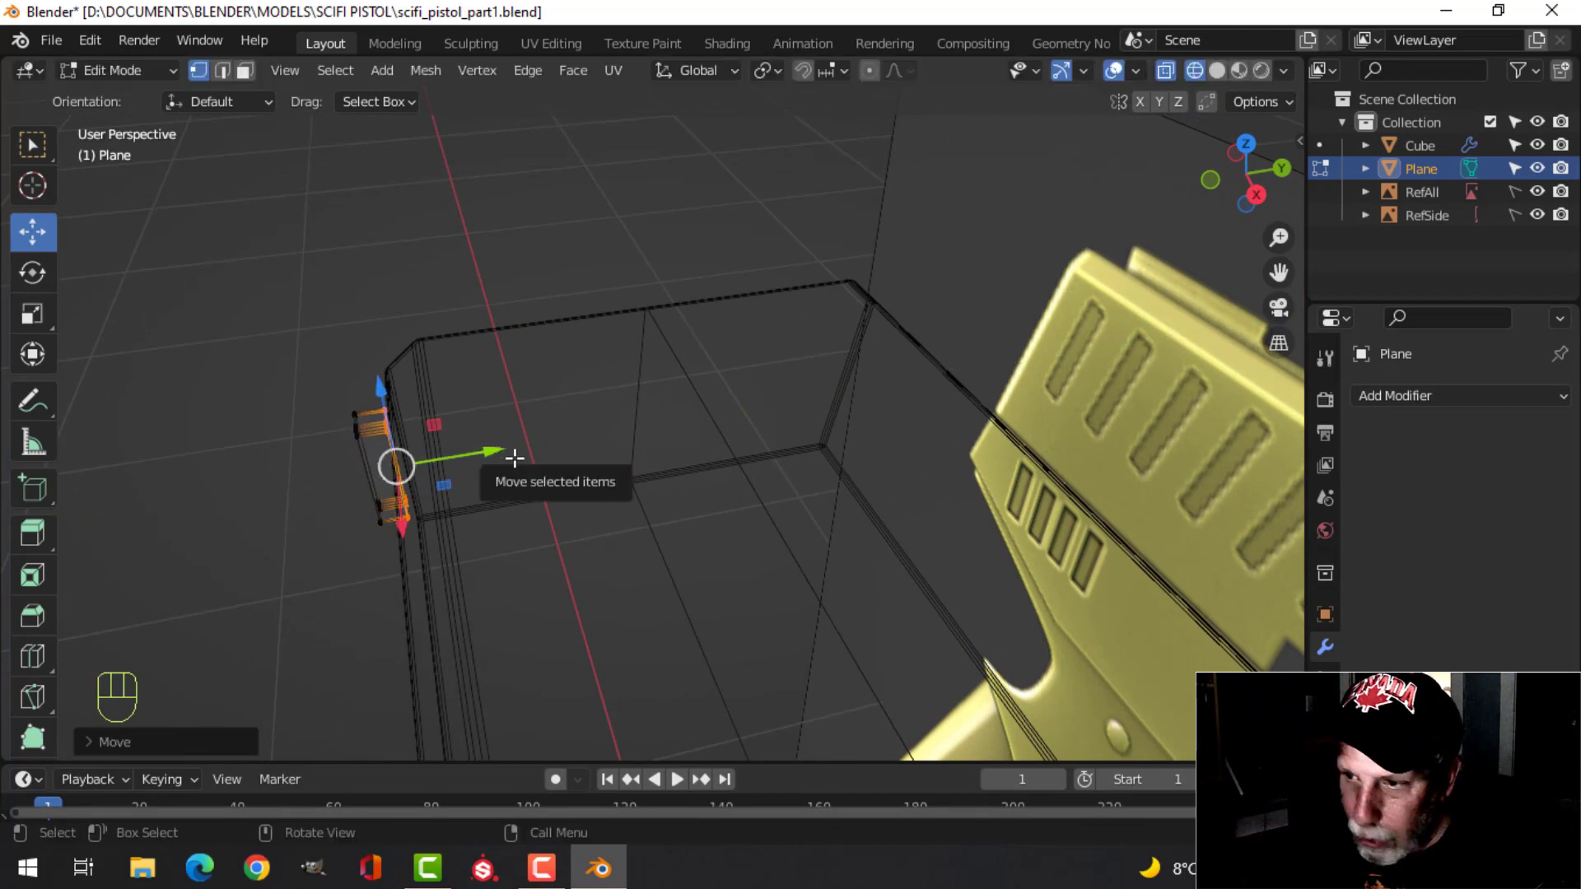
key(z)
click(663, 458)
middle_drag(481, 482, 452, 469)
drag(410, 494, 453, 488)
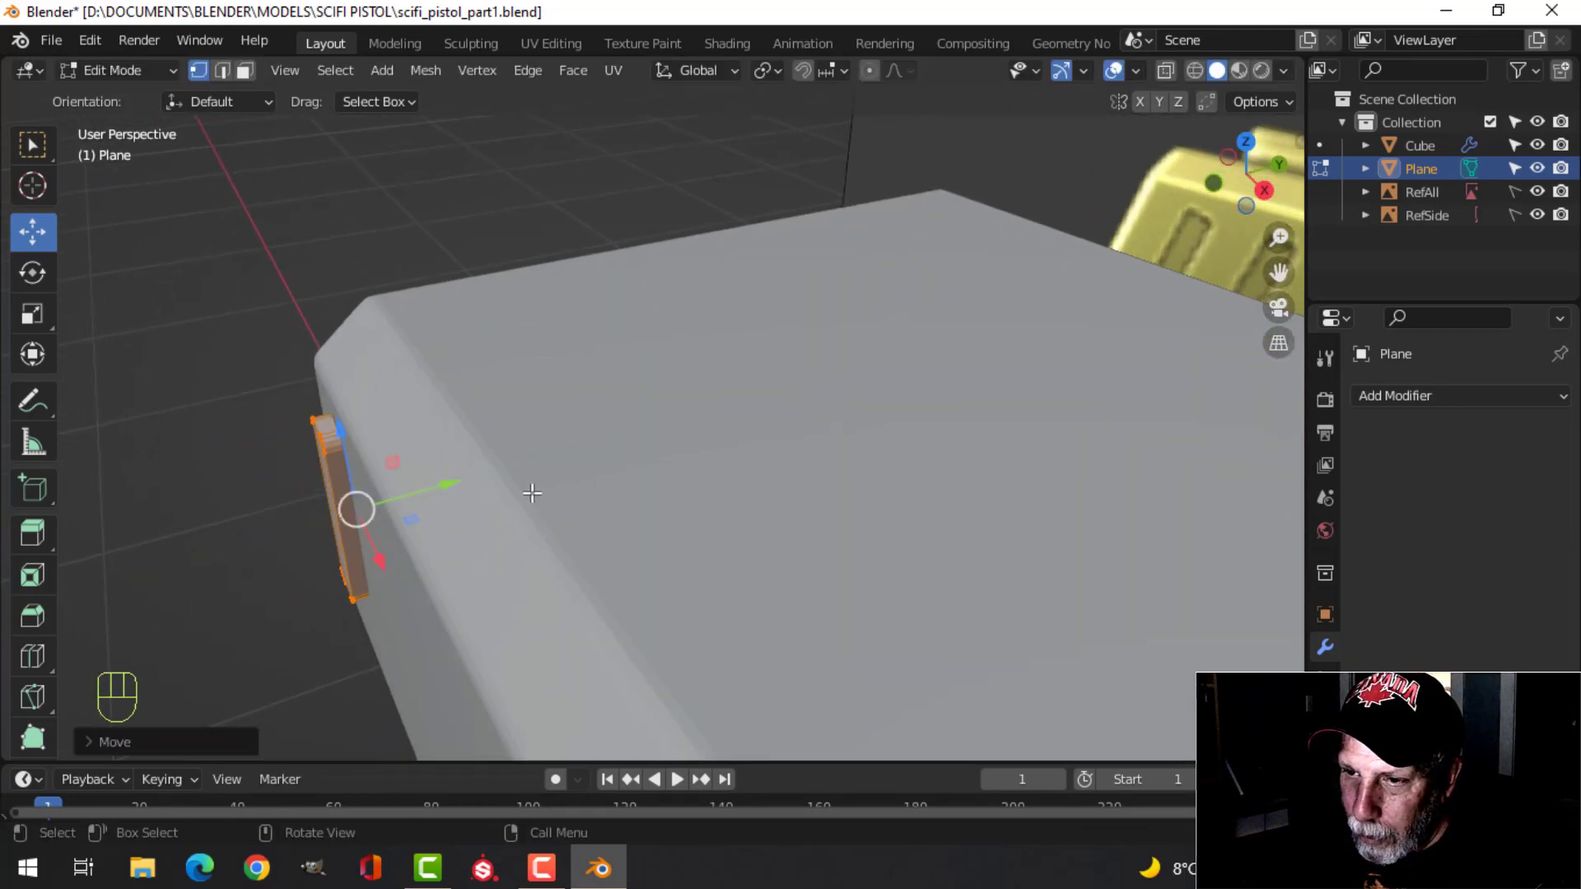
middle_drag(513, 483, 645, 418)
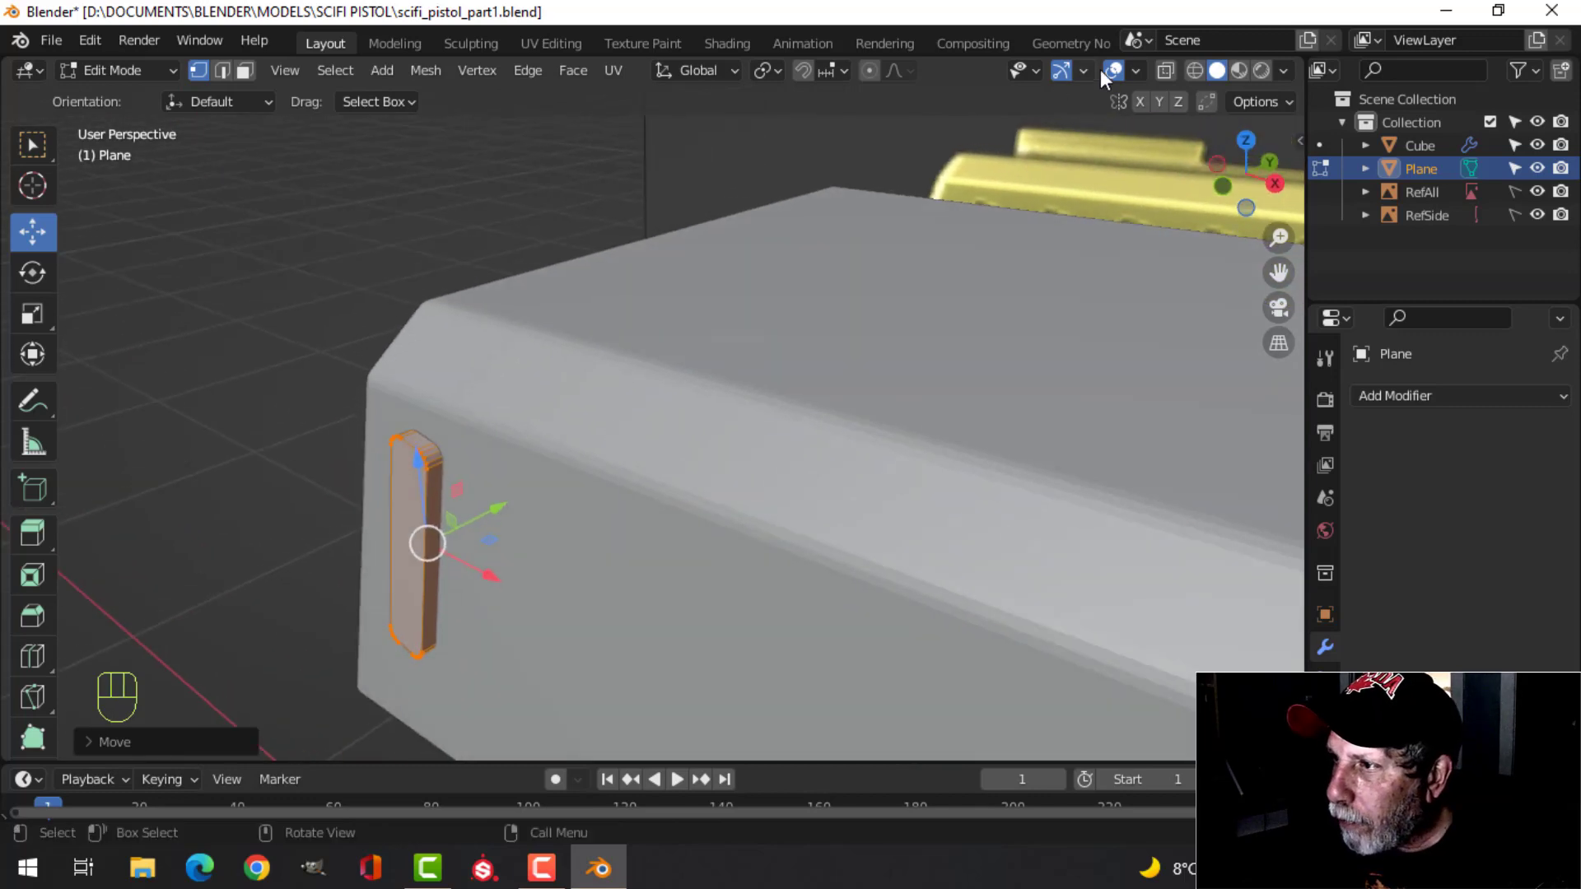
Show the face orientation overlay, flip the normals of the whole slot shape and return to object mode.
click(1134, 70)
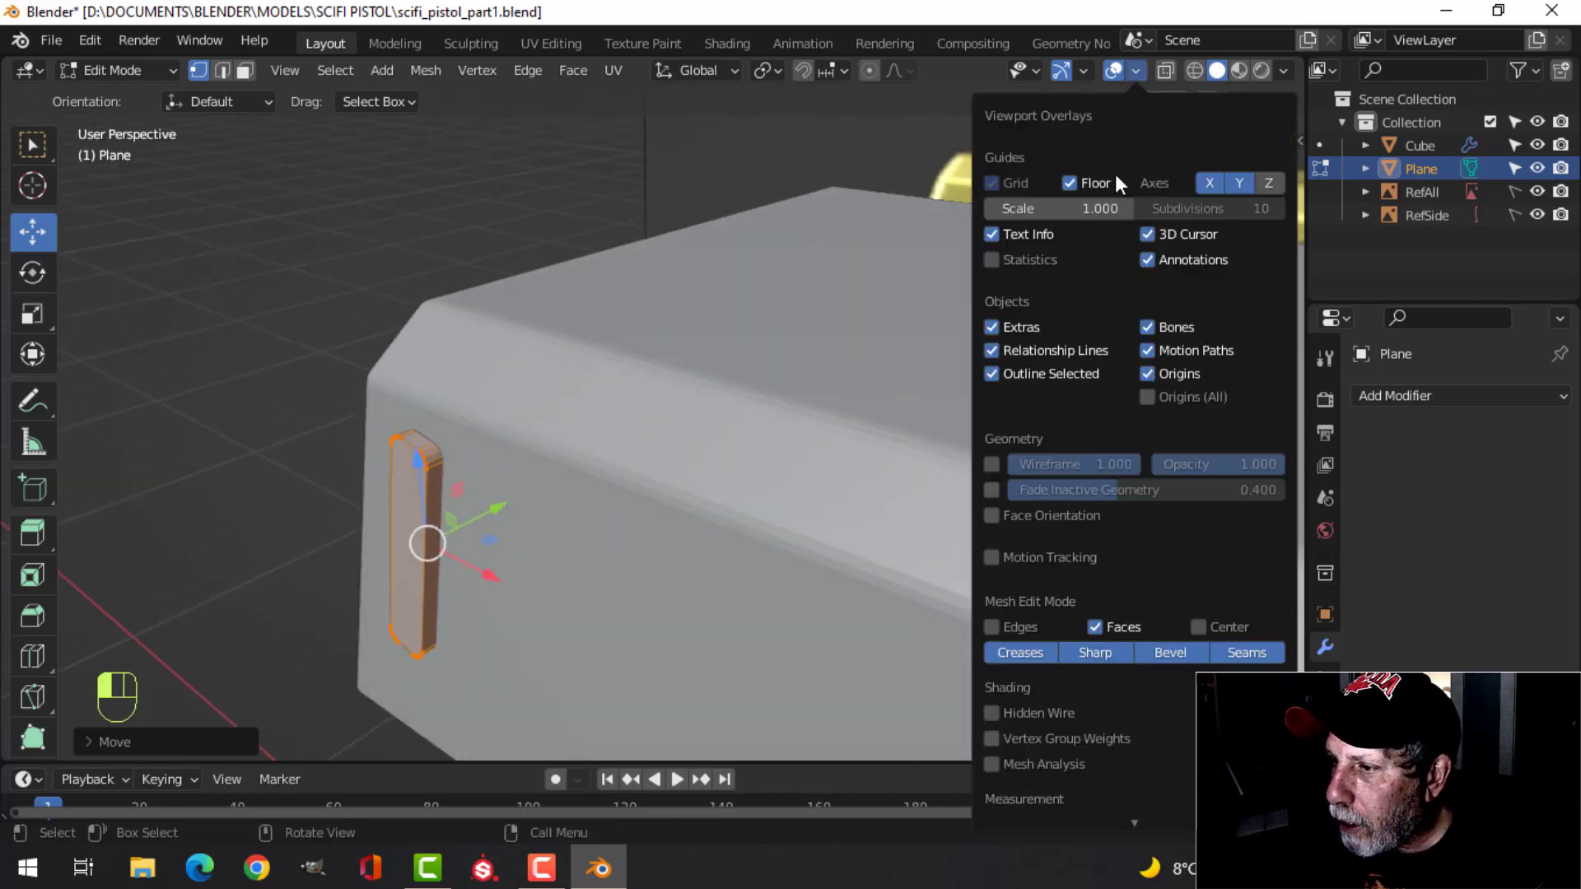
click(1060, 515)
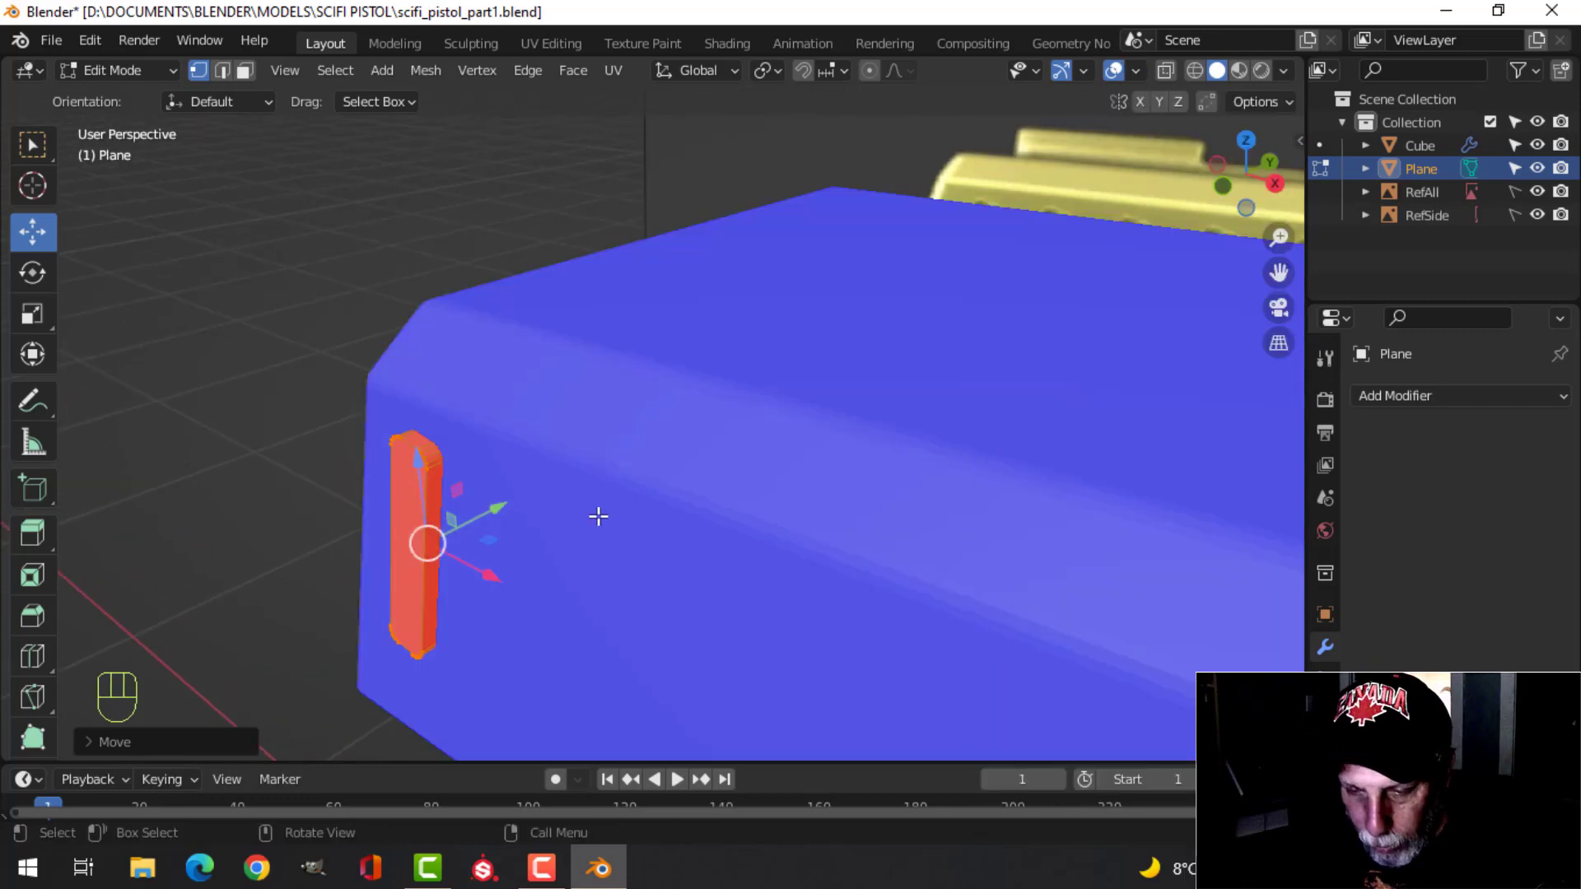
key(a)
key(alt+n)
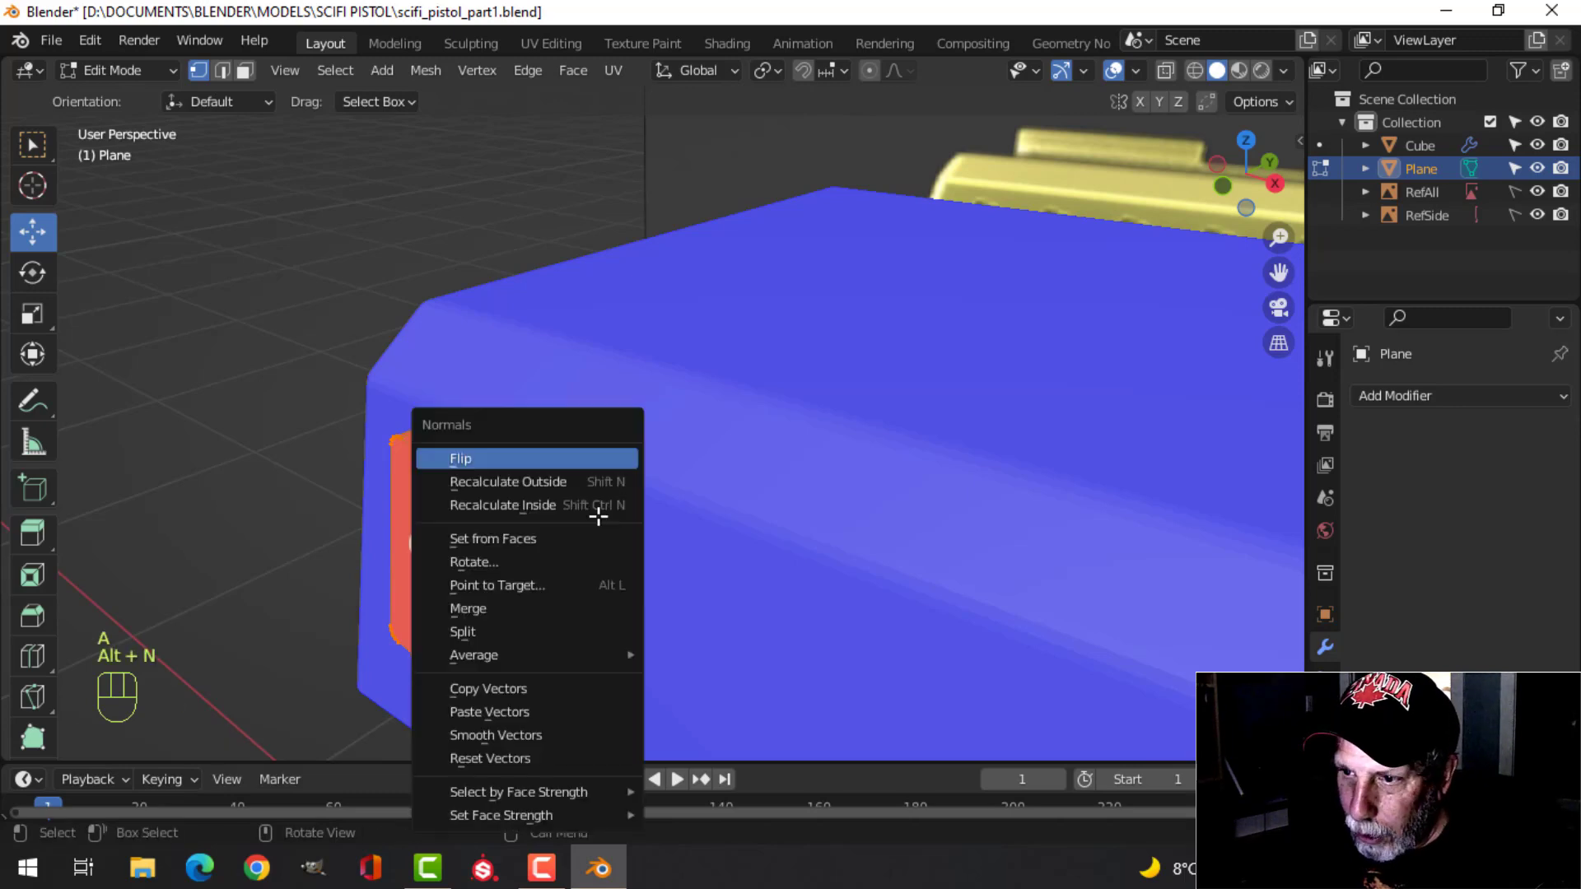
click(551, 466)
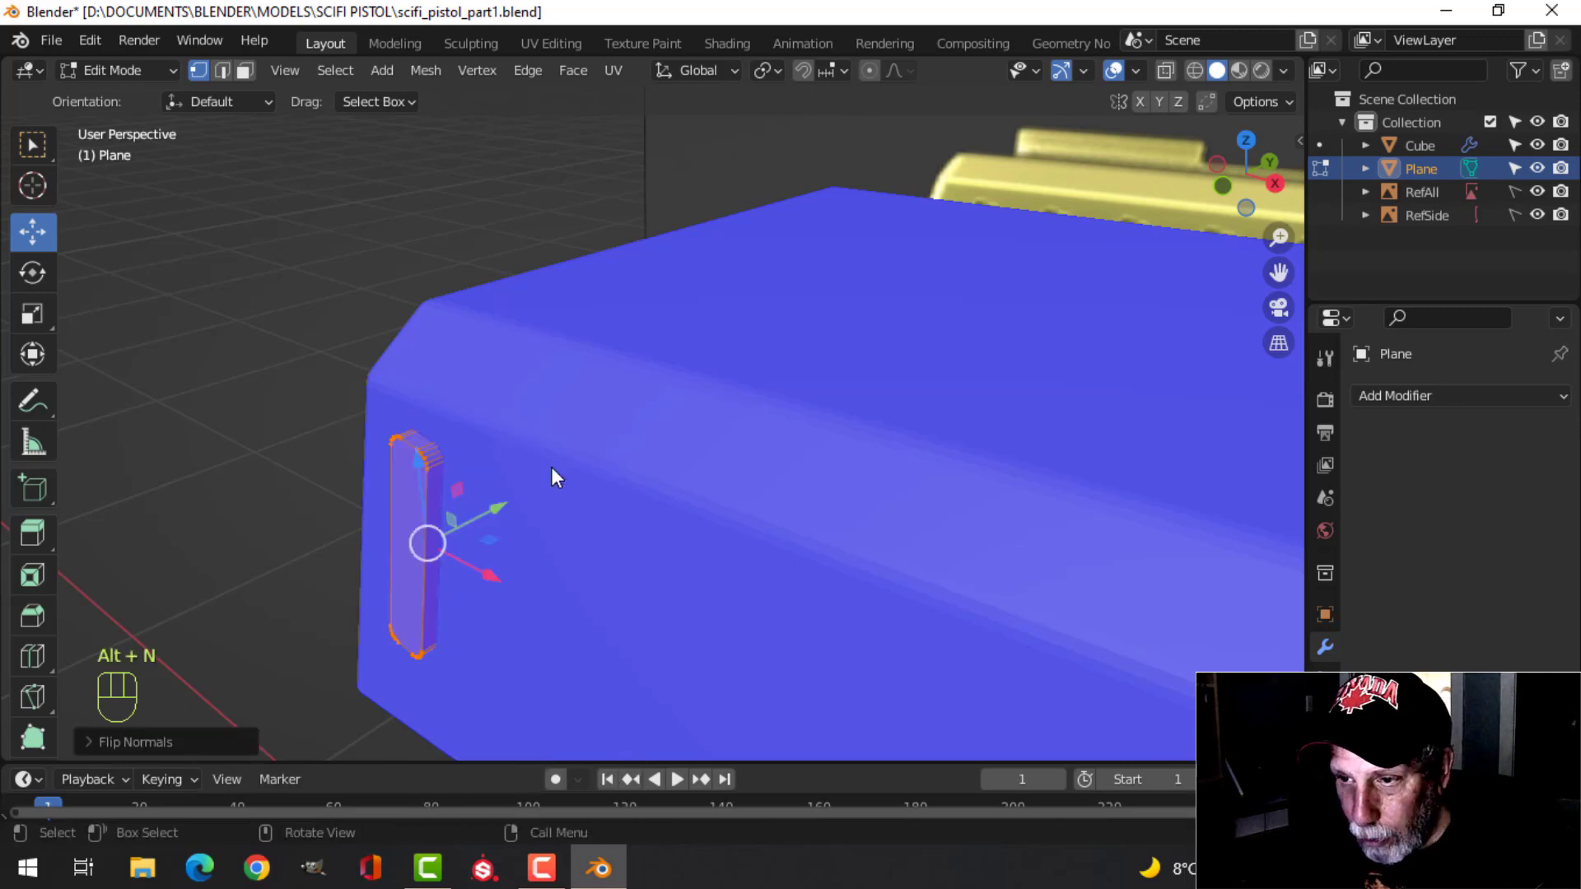
key(alt+a)
key(Tab)
Select the slot shape object and turn off the face orientation overlay.
middle_drag(551, 467, 694, 416)
key(alt+a)
click(593, 444)
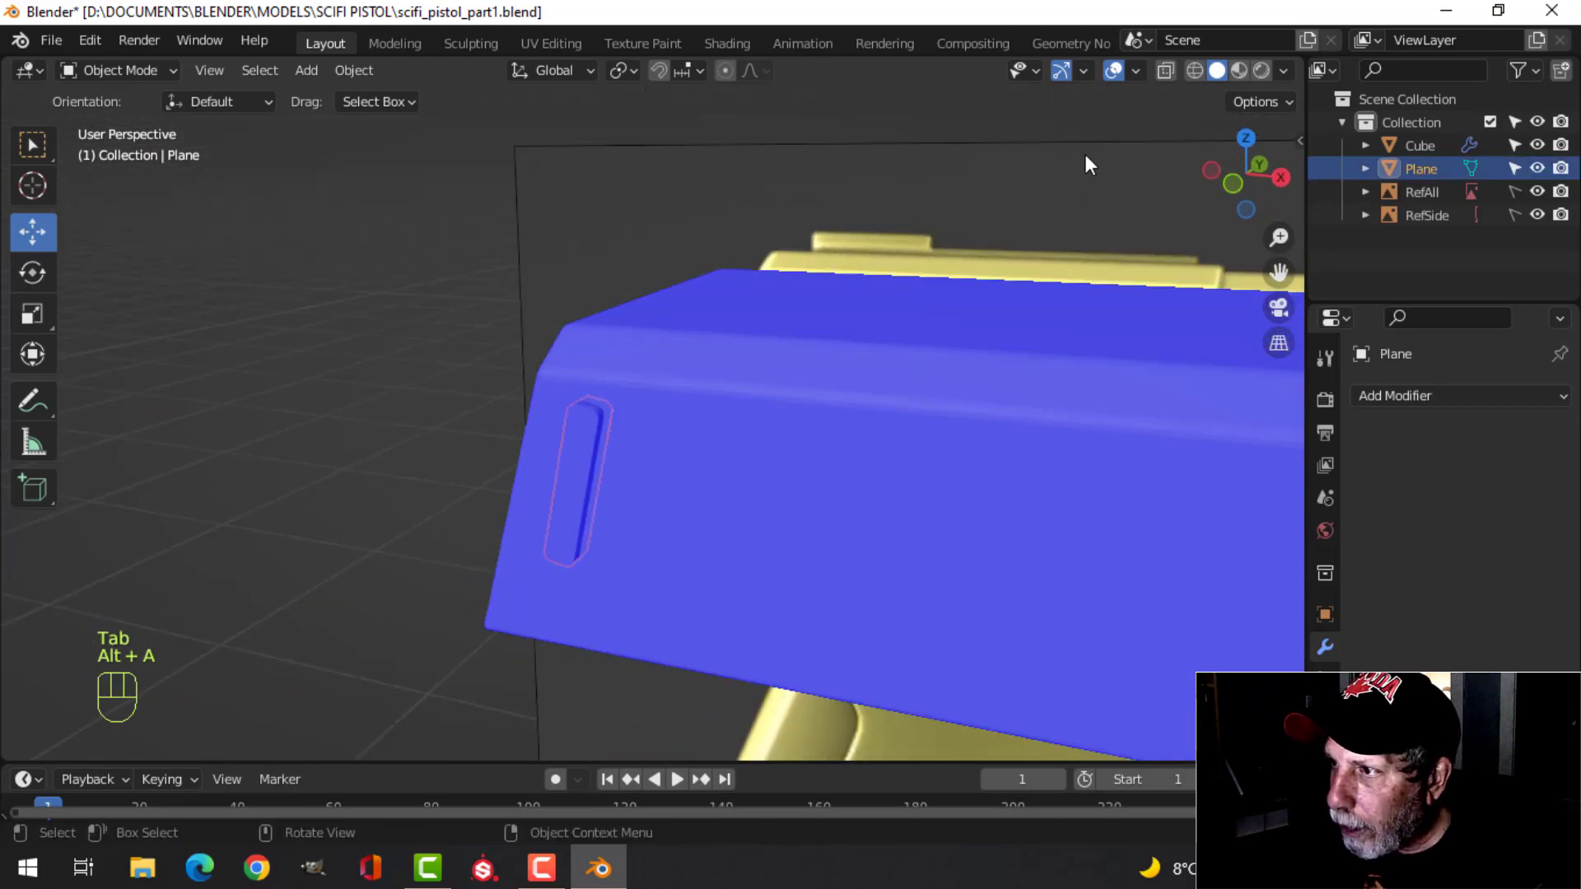
click(1137, 71)
click(1034, 497)
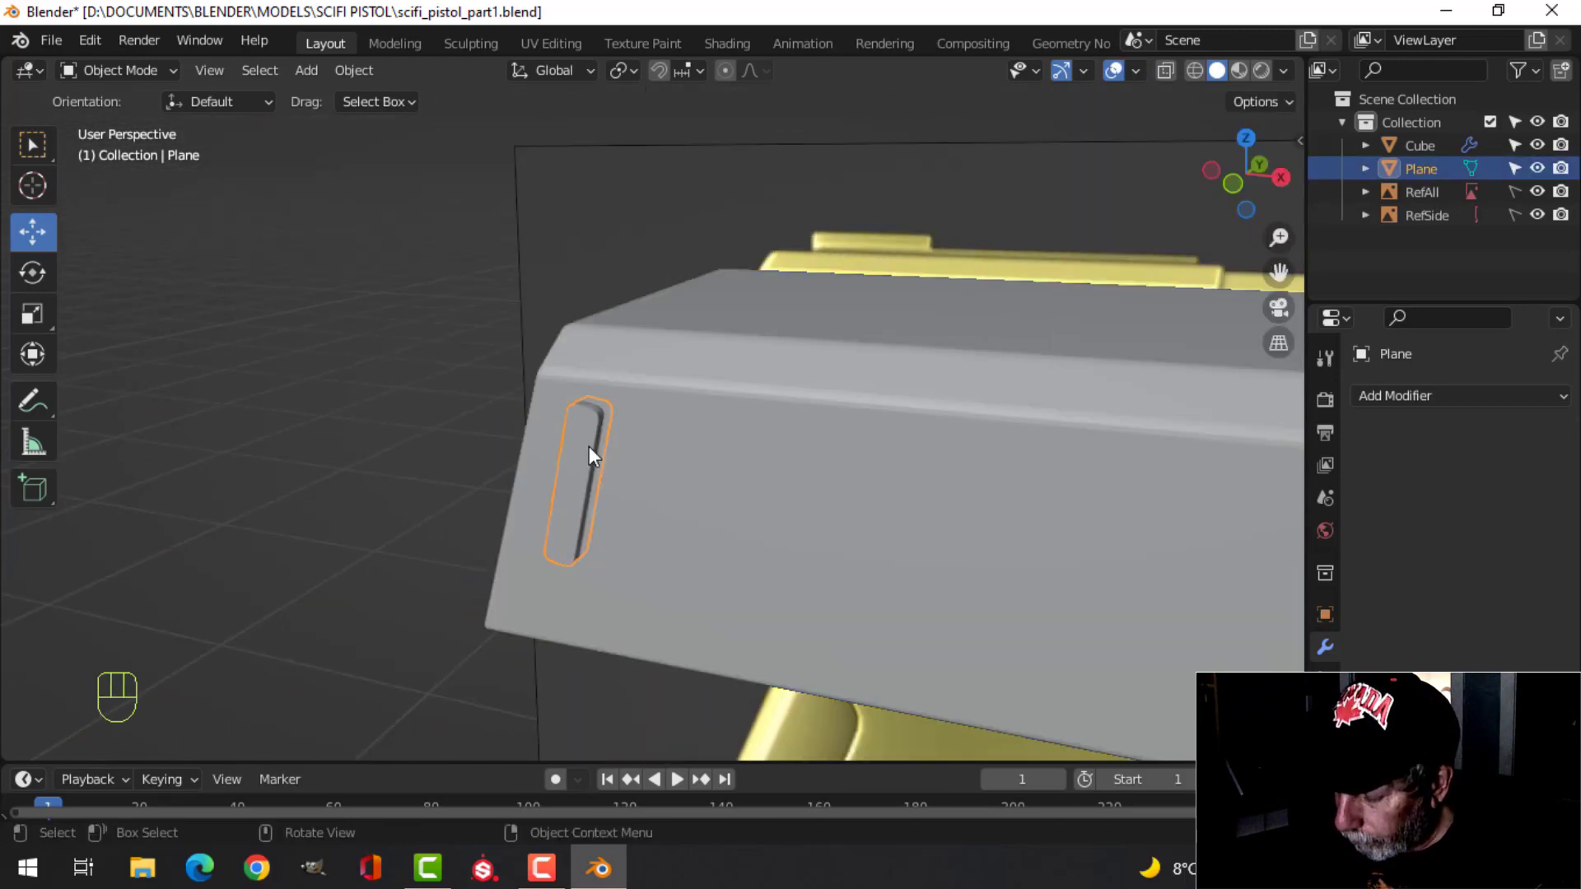
Add an Array modifier to the slot shape and set its relative X factor to 1.470, matching the reference slots in front wireframe view.
key(KP_1)
key(z)
click(525, 446)
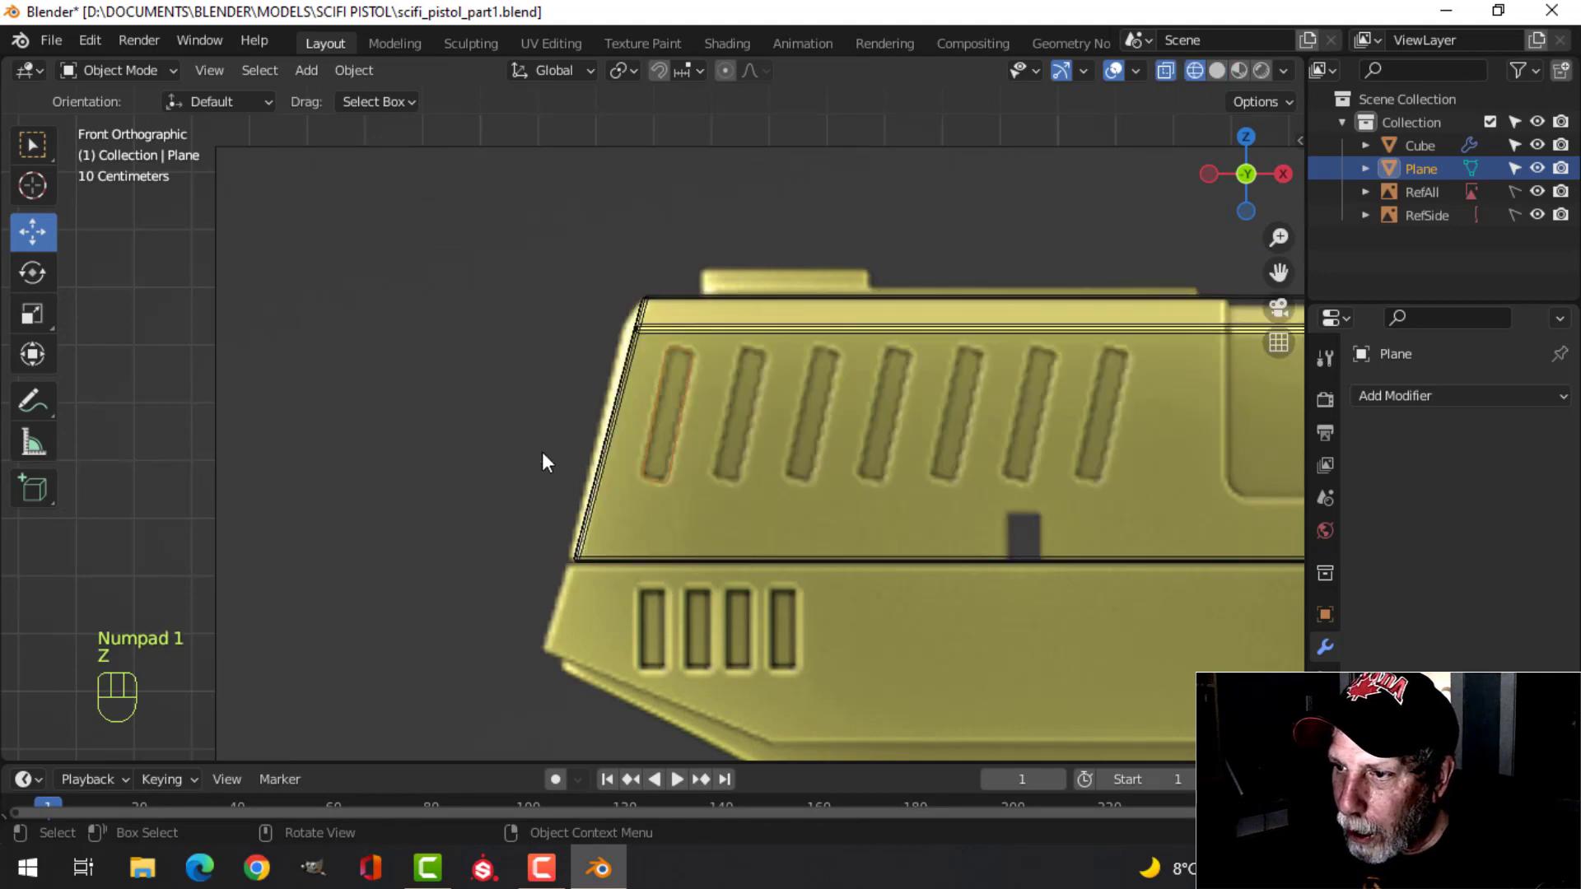
scroll(542, 451, up, 3)
shift+middle_drag(866, 412, 720, 431)
scroll(643, 431, up, 2)
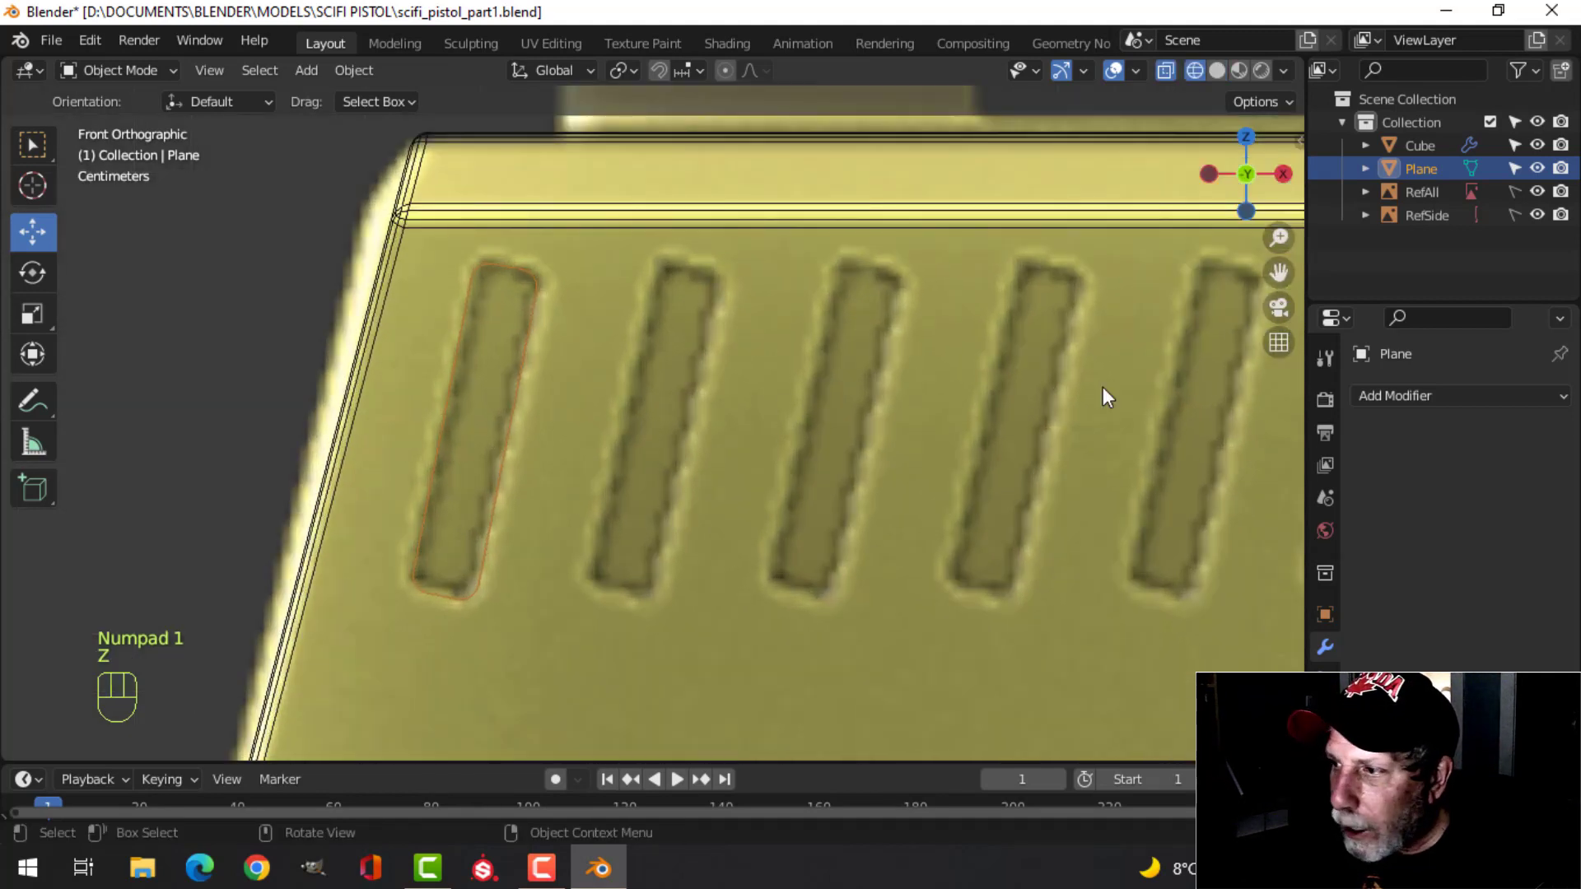
click(1395, 396)
click(1149, 462)
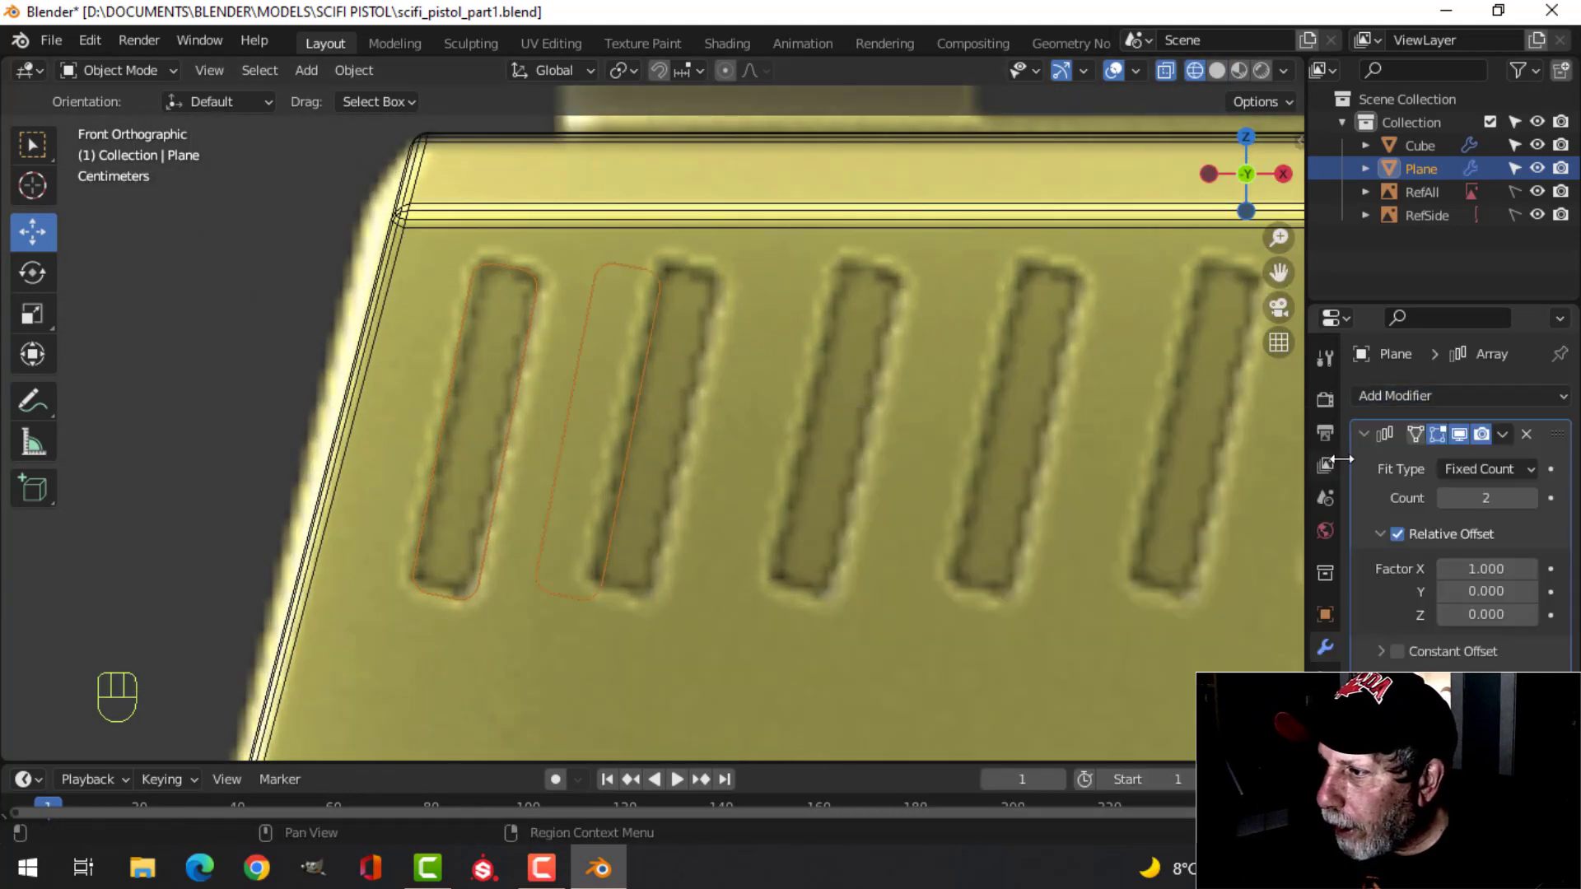
shift+drag(1468, 567, 1478, 567)
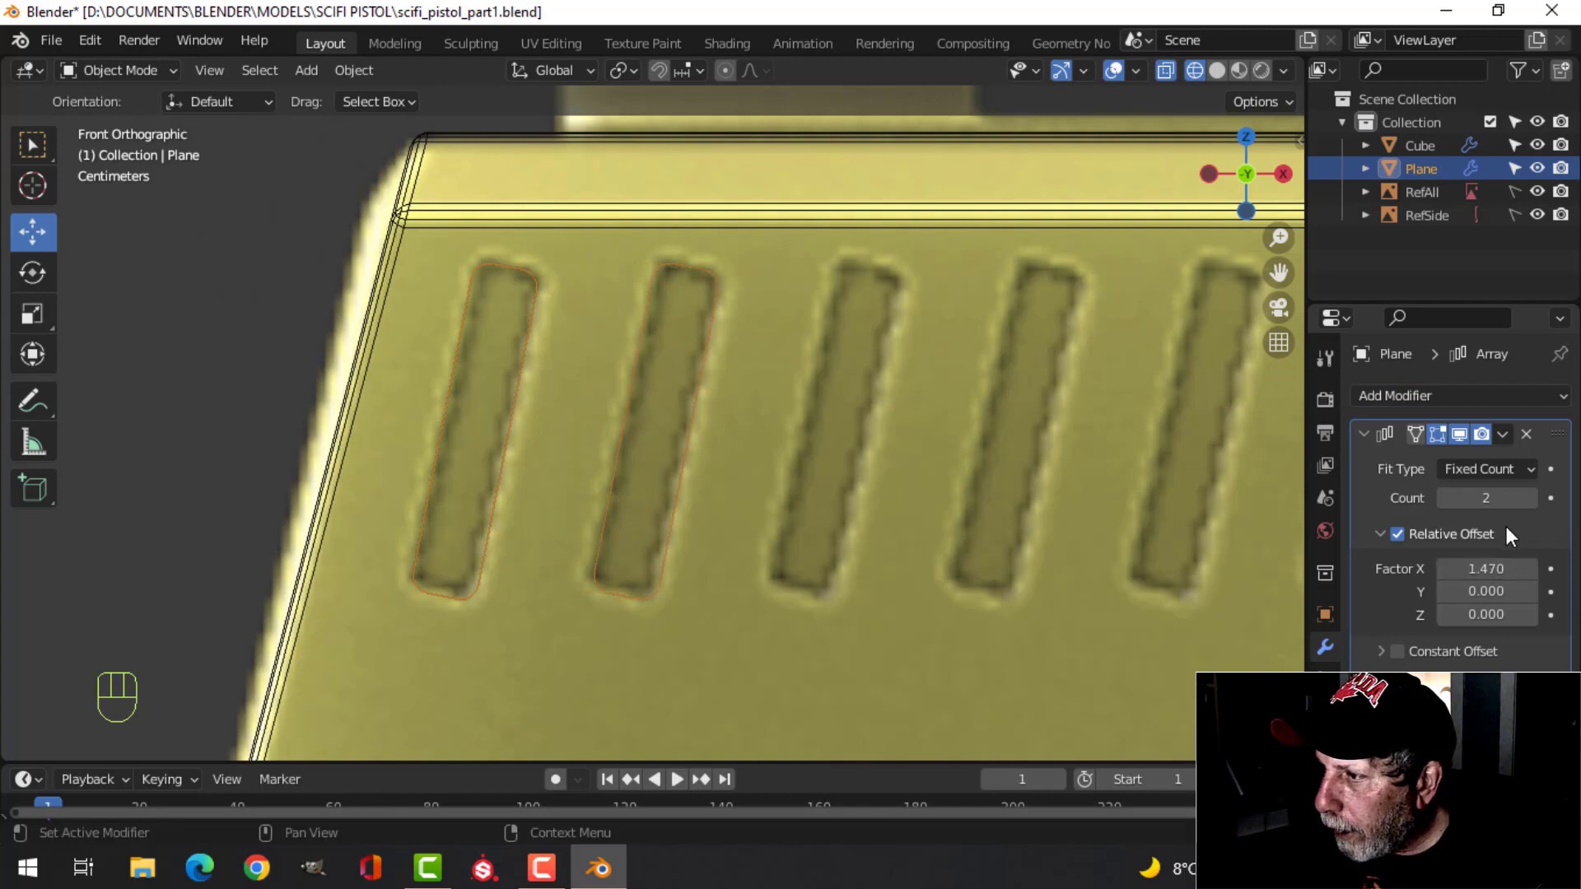
Set the array count to 7 to cover all the slanted rear slots.
scroll(1105, 532, down, 2)
shift+middle_drag(1105, 532, 936, 517)
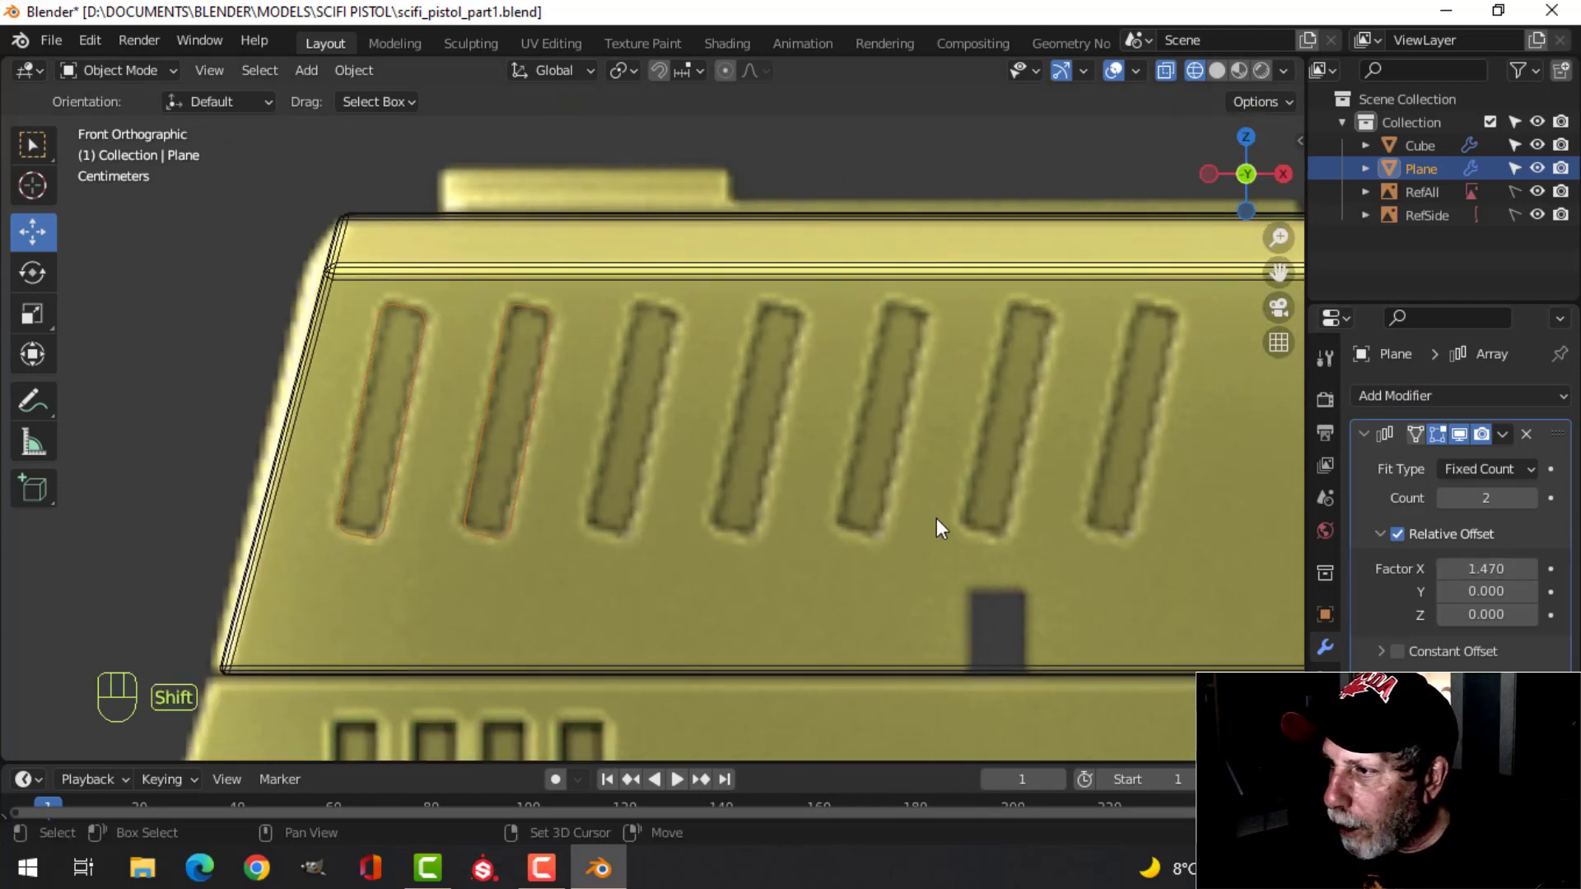
click(1529, 497)
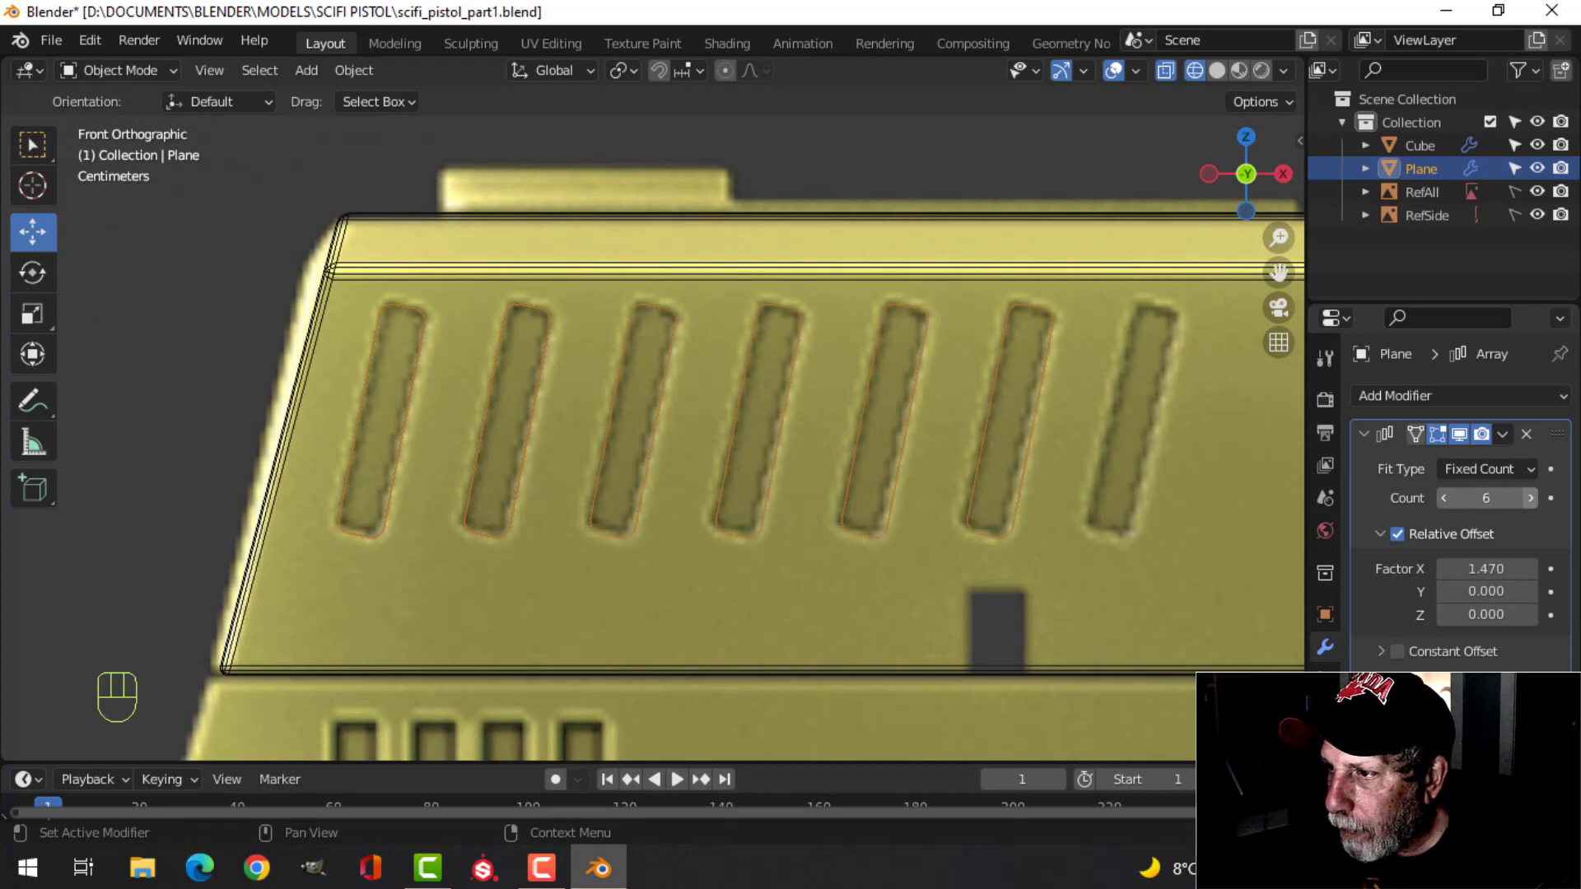
click(1529, 498)
scroll(1214, 485, down, 1)
shift+middle_drag(1213, 485, 841, 497)
scroll(1038, 476, up, 1)
scroll(1013, 461, down, 2)
Switch the viewport to solid shading and save the file.
key(z)
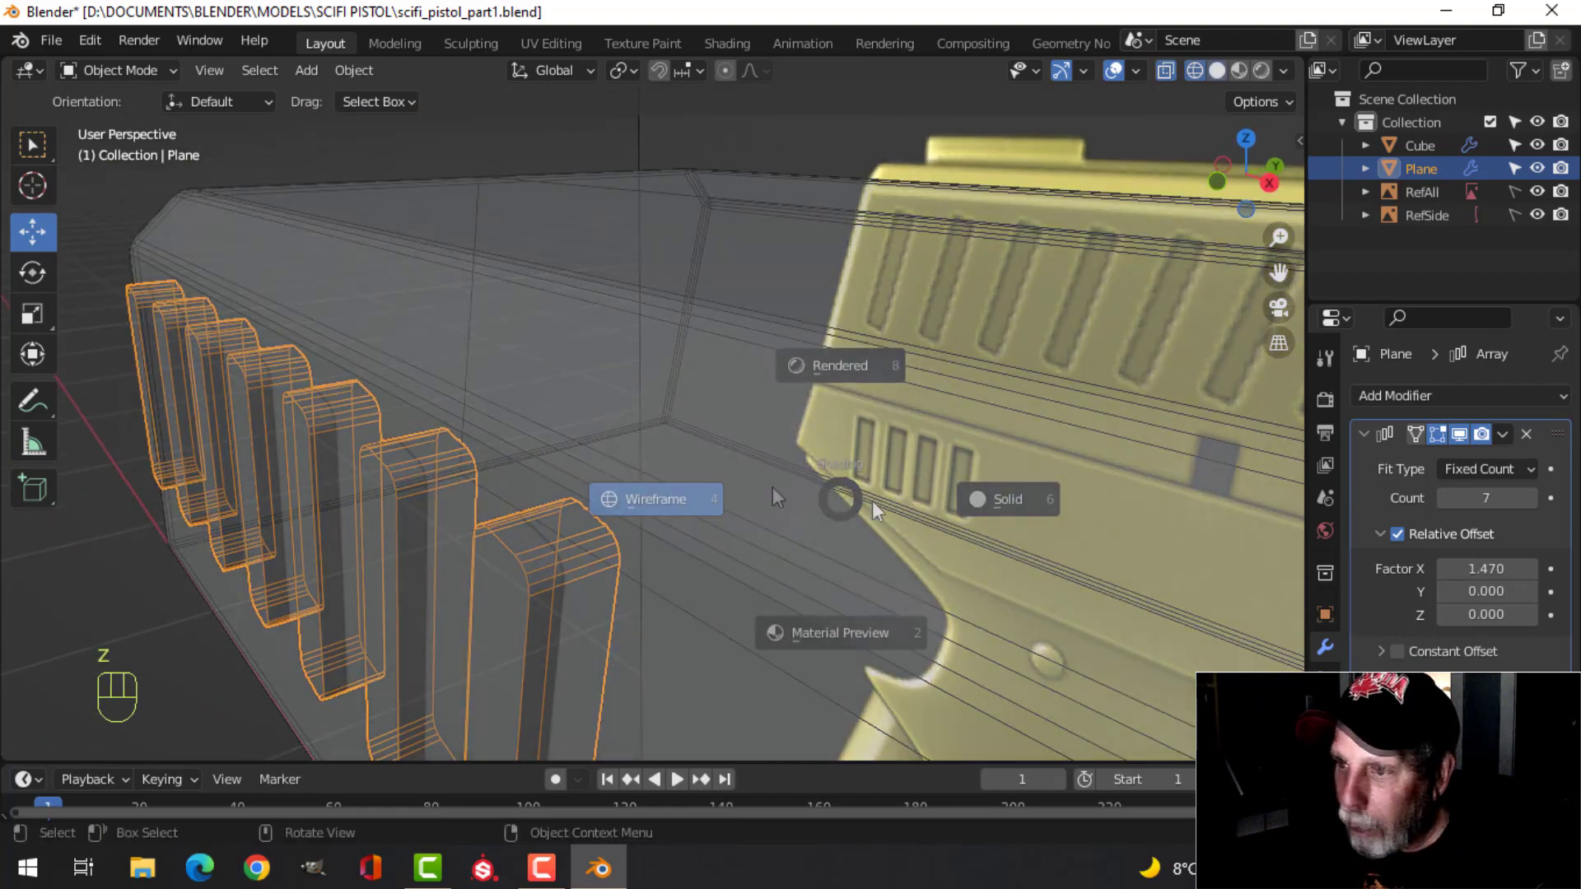
mouse_move(697, 479)
middle_down()
mouse_move(847, 446)
mouse_move(759, 458)
mouse_move(830, 498)
mouse_move(706, 392)
mouse_move(782, 344)
middle_up()
key(ctrl+s)
scroll(848, 448, down, 2)
Add a Boolean modifier to the slide block and place it first in the modifier stack.
click(794, 350)
shift+middle_drag(1048, 454, 791, 432)
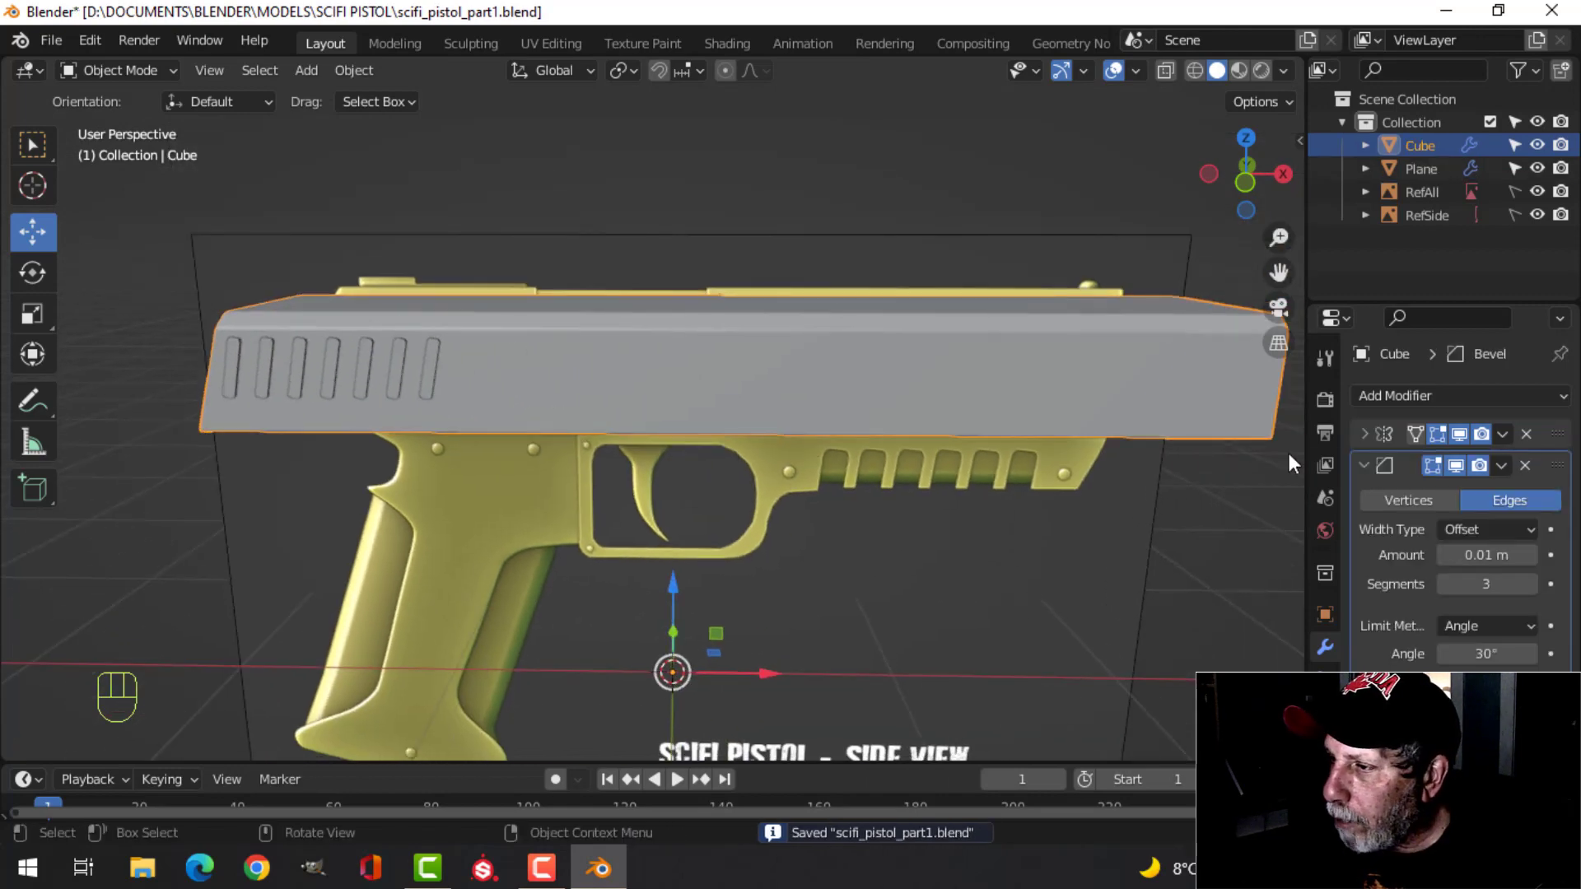
click(1364, 466)
click(1406, 397)
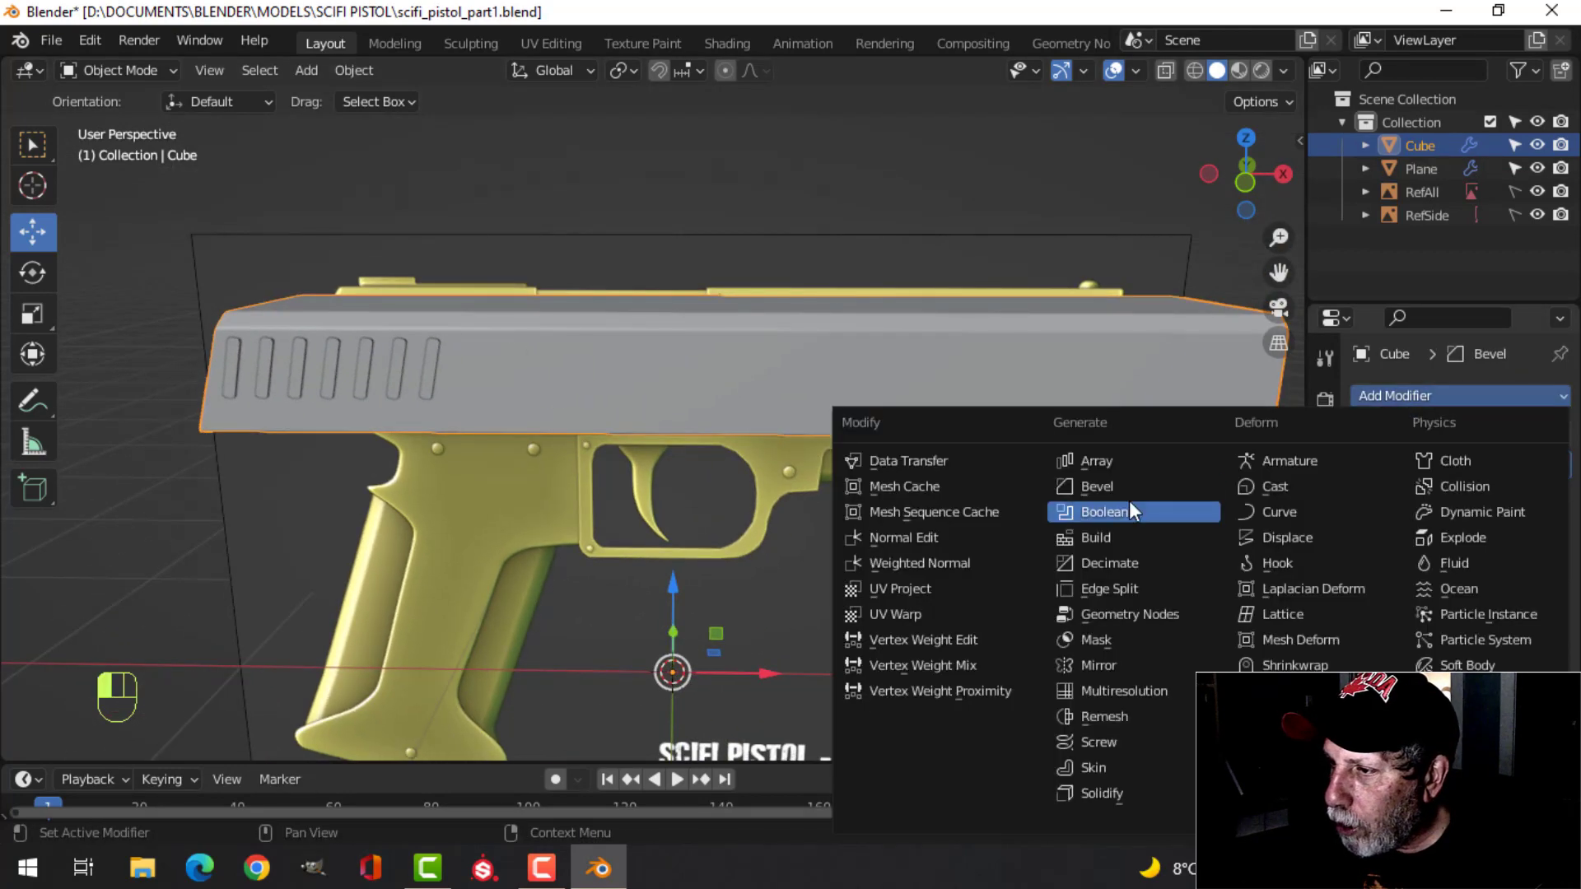
click(1190, 511)
drag(1554, 498, 1553, 437)
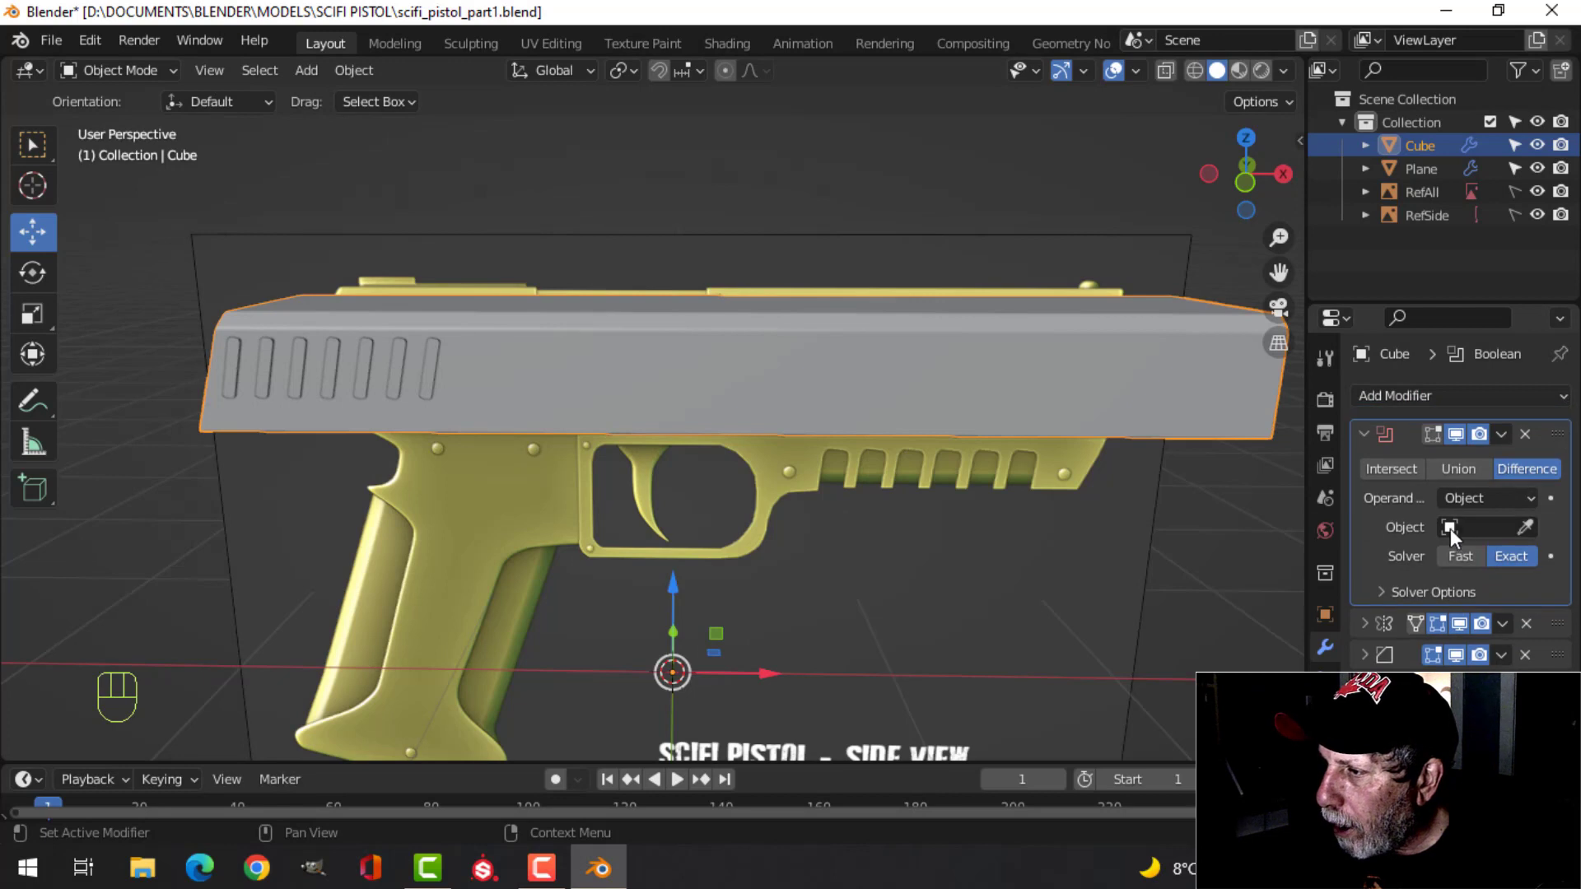
Set the Boolean's solver to Fast, choose the slot array as the object to subtract and apply the modifier.
click(1459, 558)
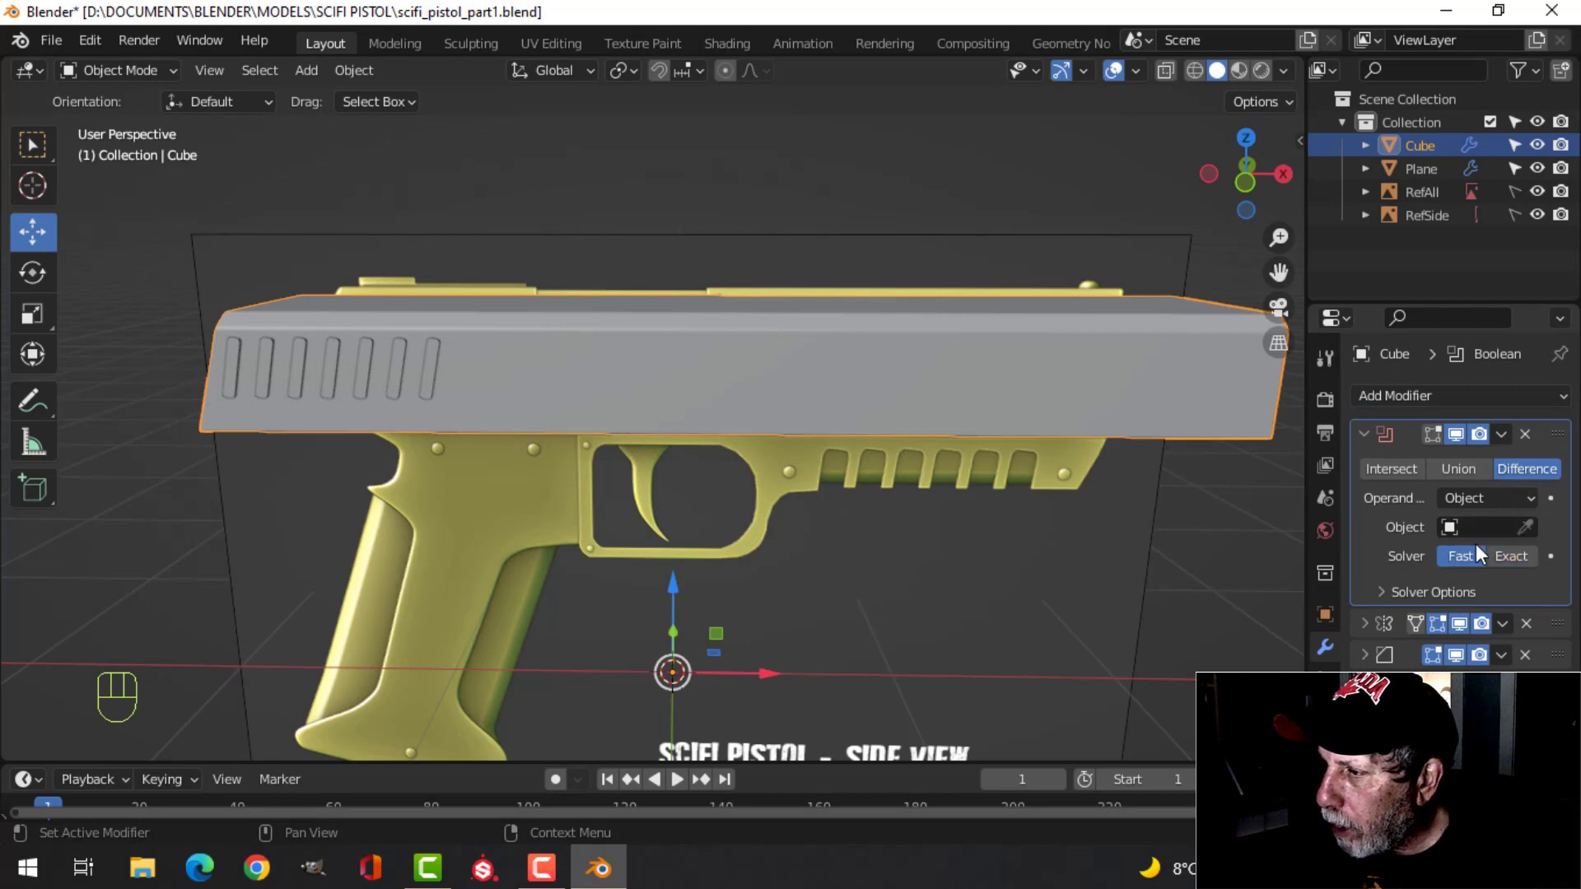
click(1525, 527)
click(456, 372)
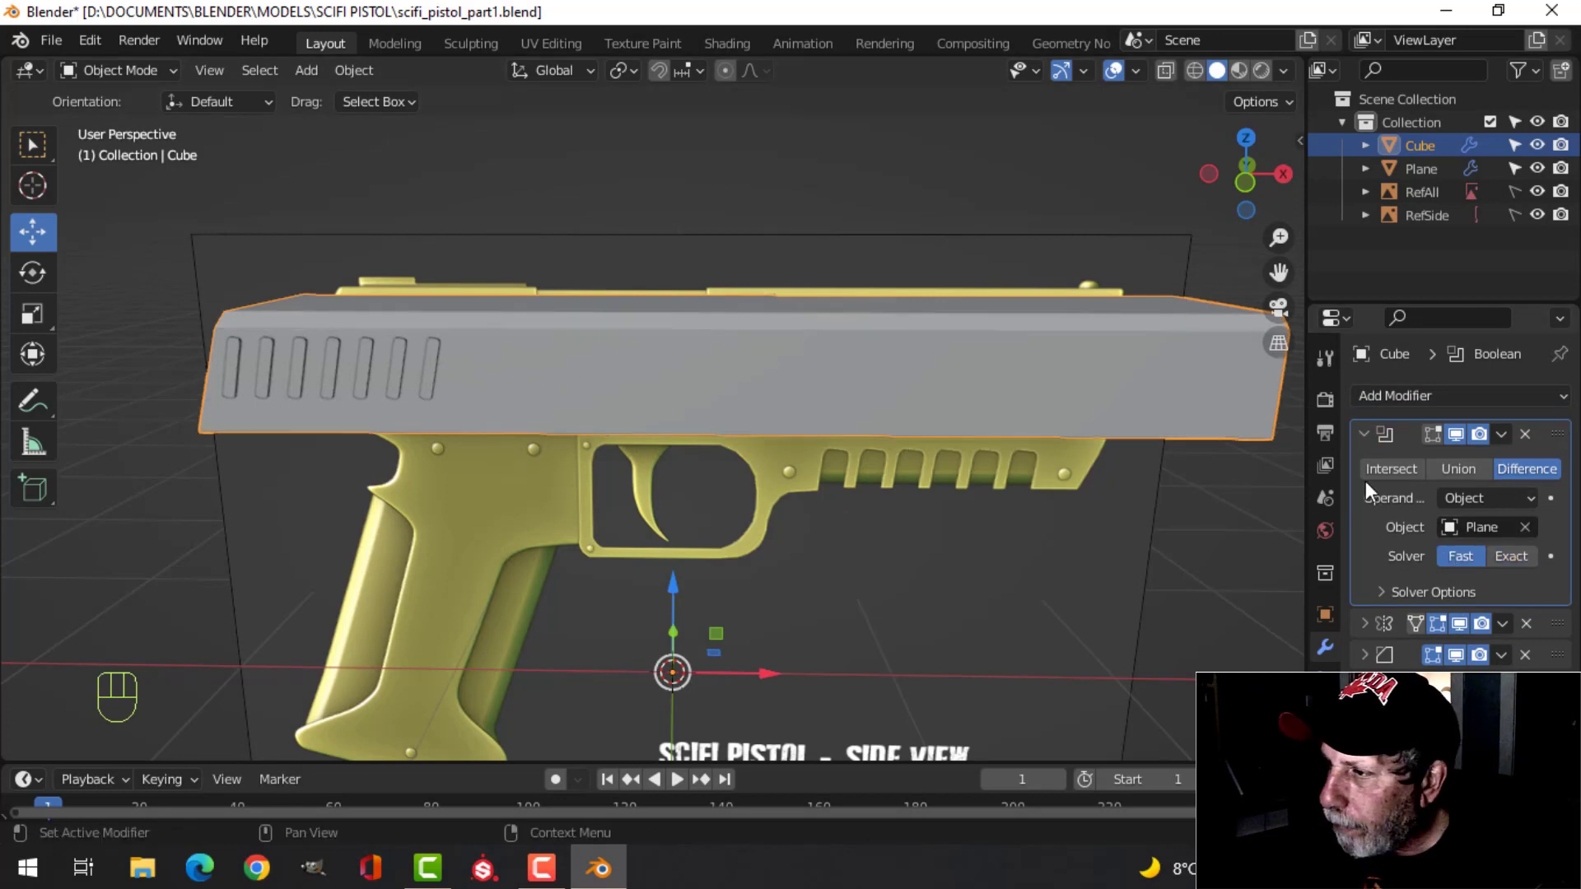
click(1501, 435)
click(1461, 455)
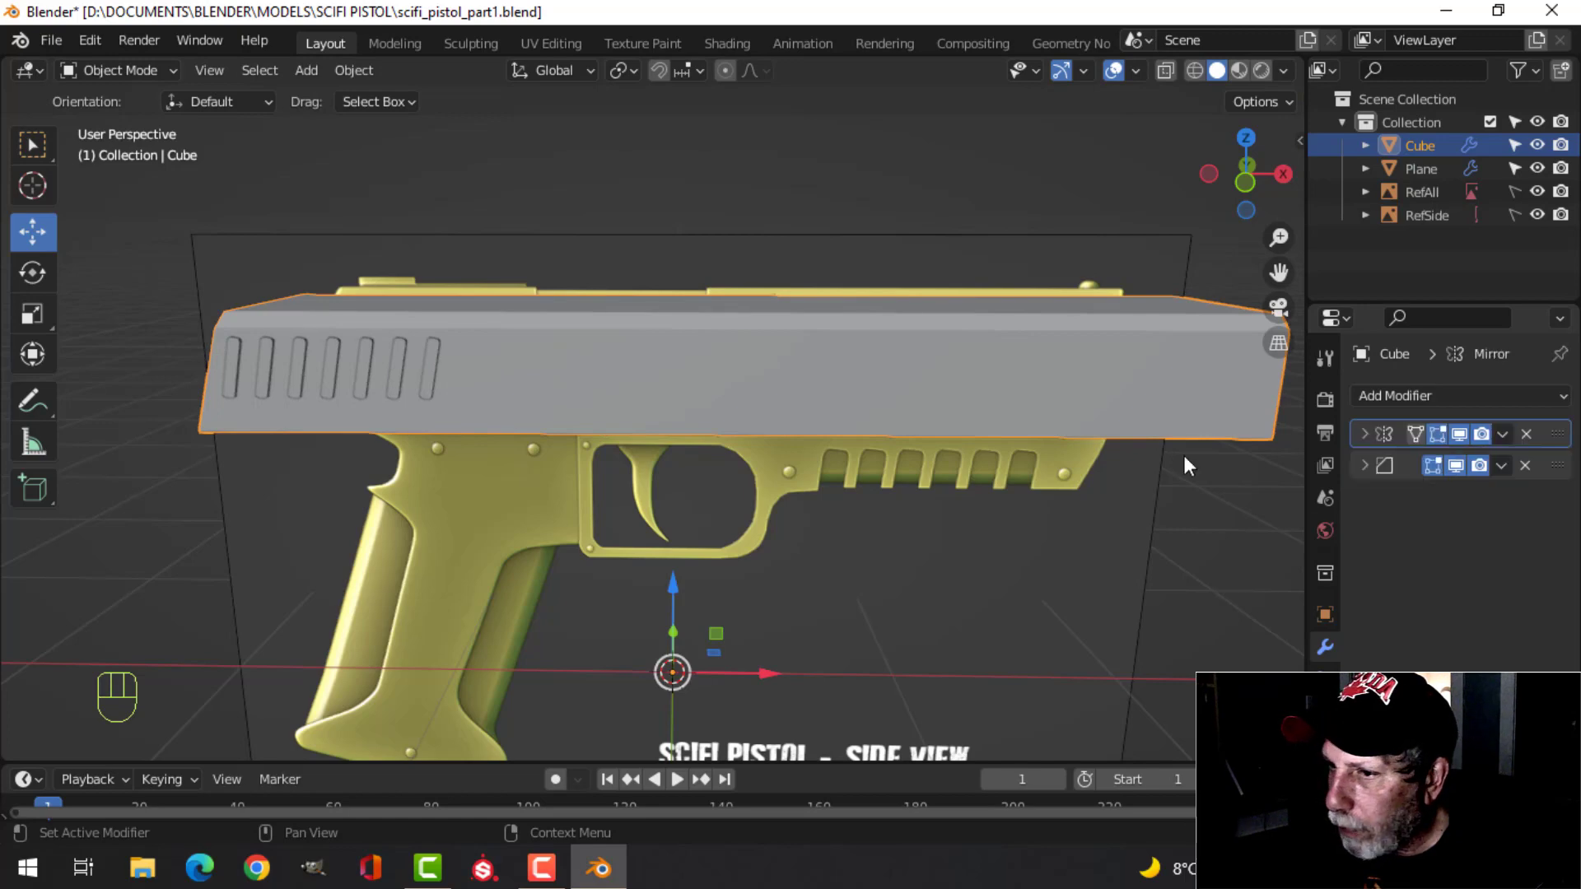
Delete the slot array object used as the cutter.
click(438, 364)
key(x)
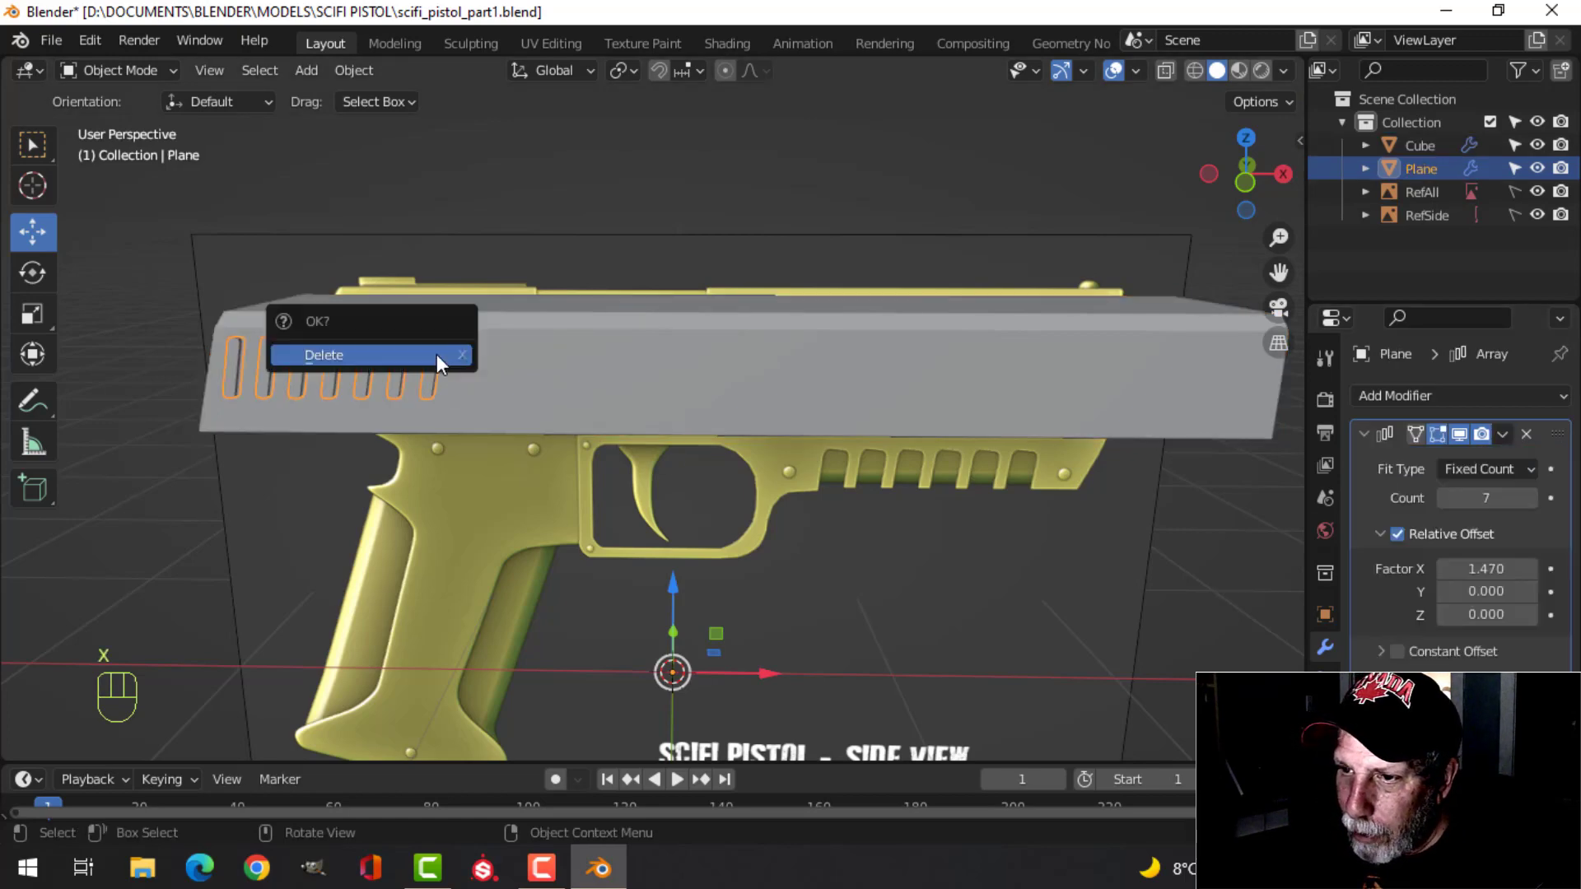
click(437, 355)
middle_drag(442, 425, 552, 407)
Show the scene from the front in wireframe and frame the round vent holes of the reference image.
key(KP_1)
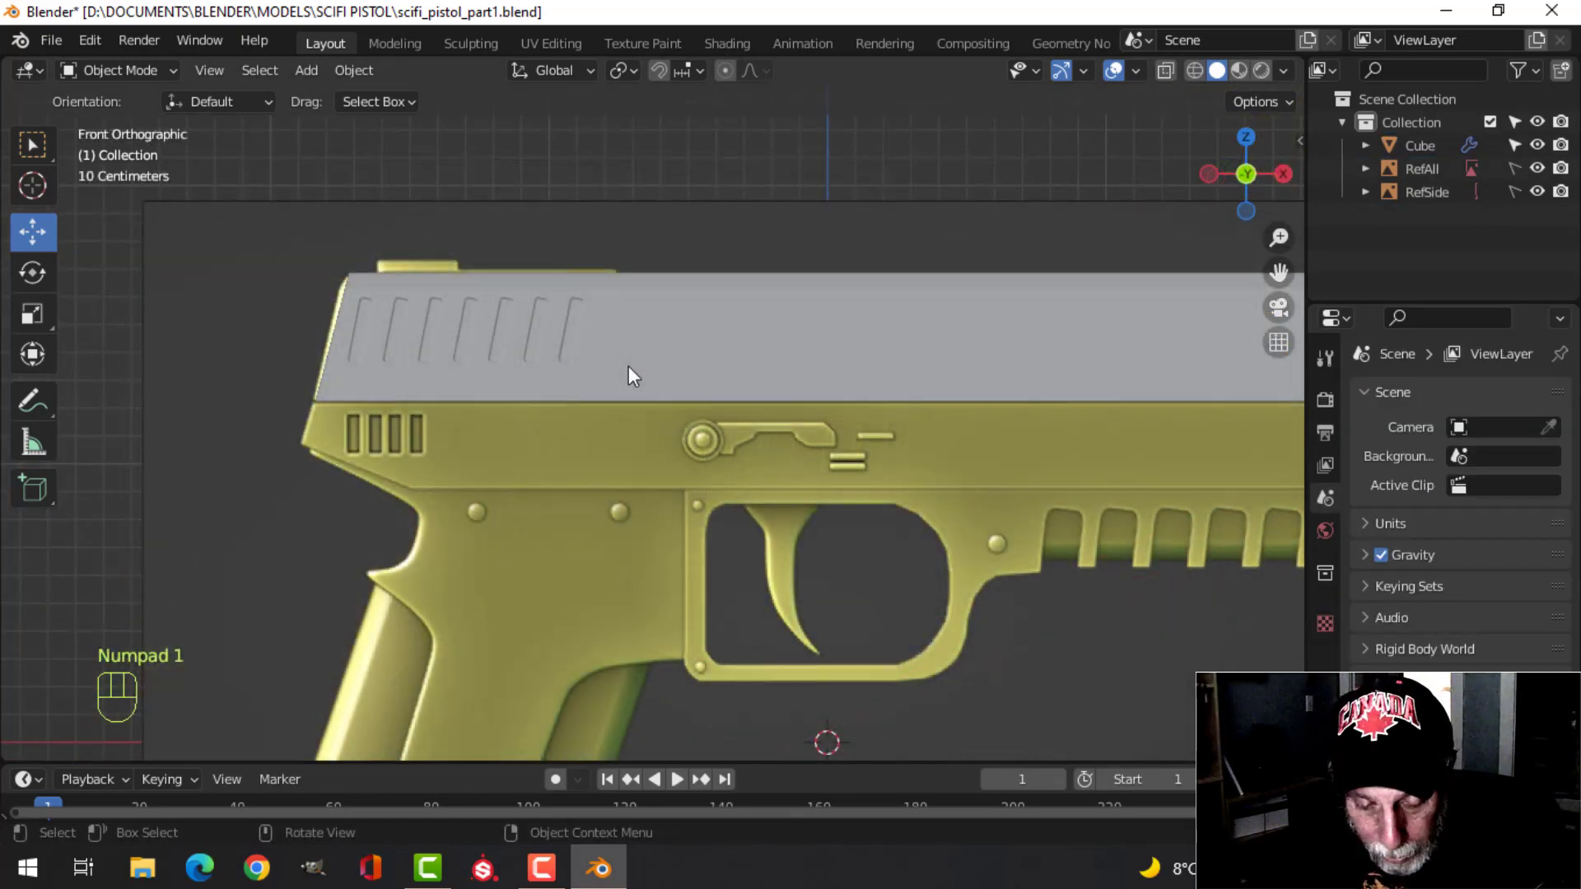
key(z)
click(473, 379)
scroll(740, 413, up, 2)
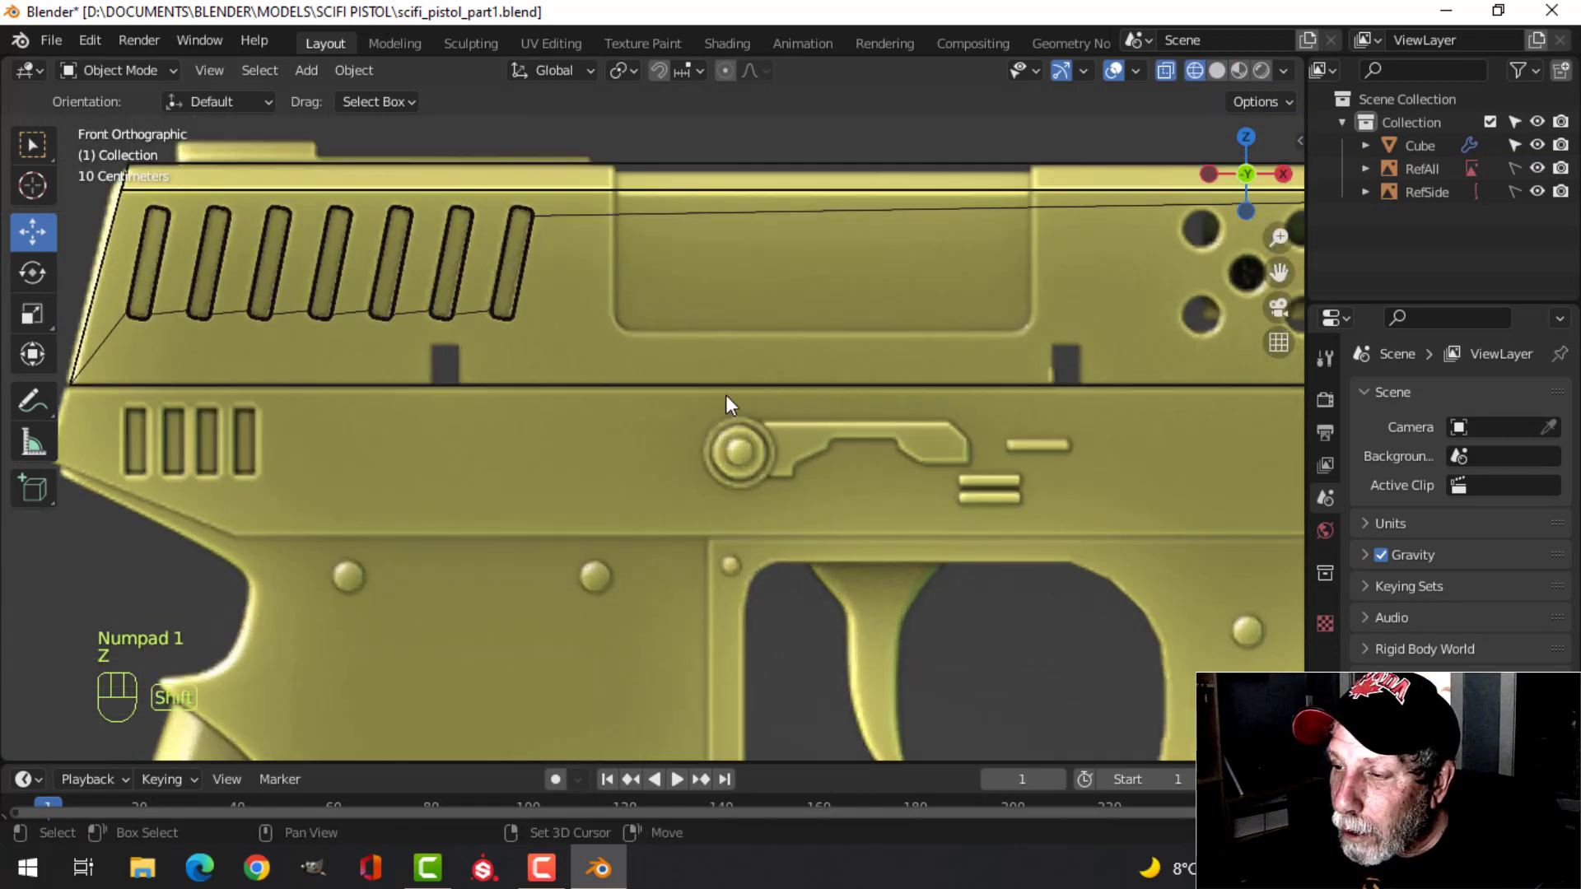
shift+middle_drag(725, 394, 584, 438)
shift+middle_drag(777, 437, 497, 425)
scroll(510, 423, up, 3)
scroll(497, 424, up, 5)
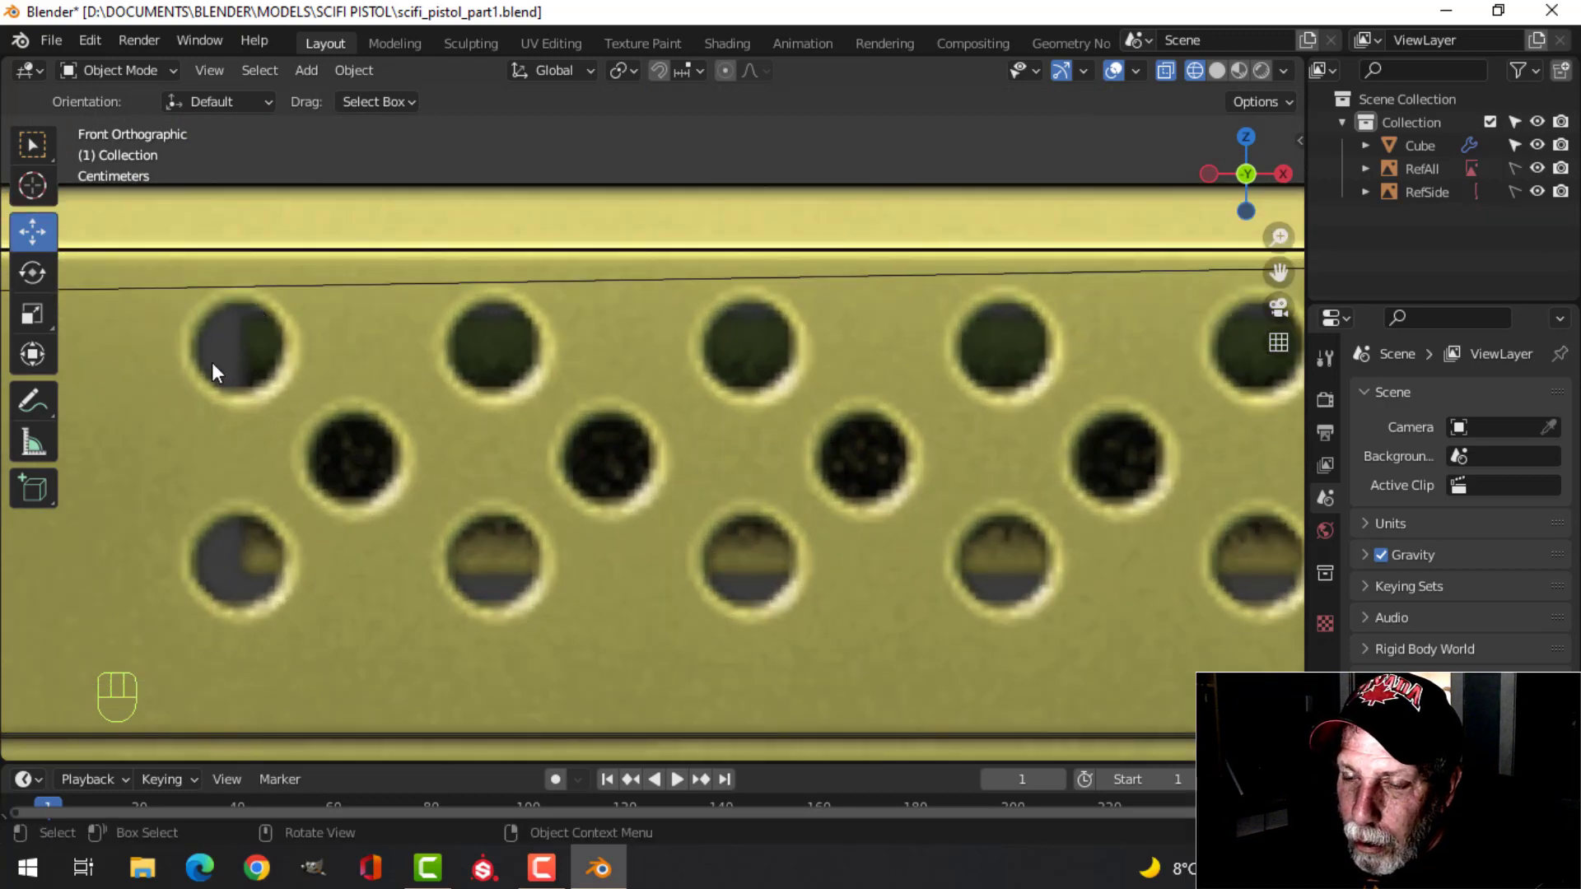
scroll(353, 441, down, 6)
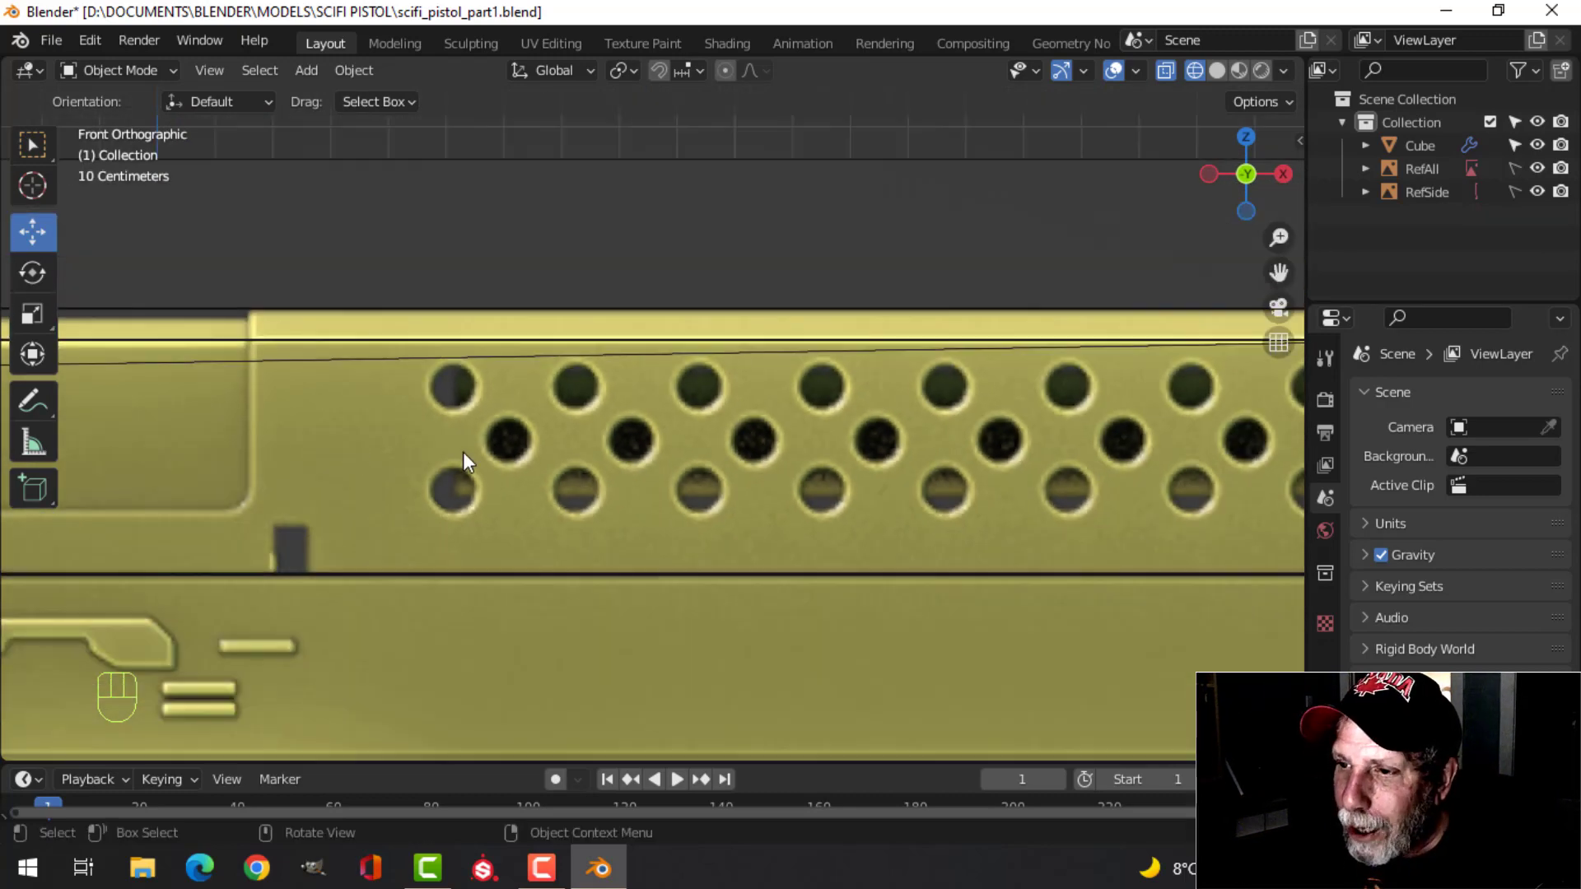
shift+middle_drag(519, 459, 557, 398)
Add a mesh cylinder with 22 vertices as the cutter for the vent holes.
key(shift+a)
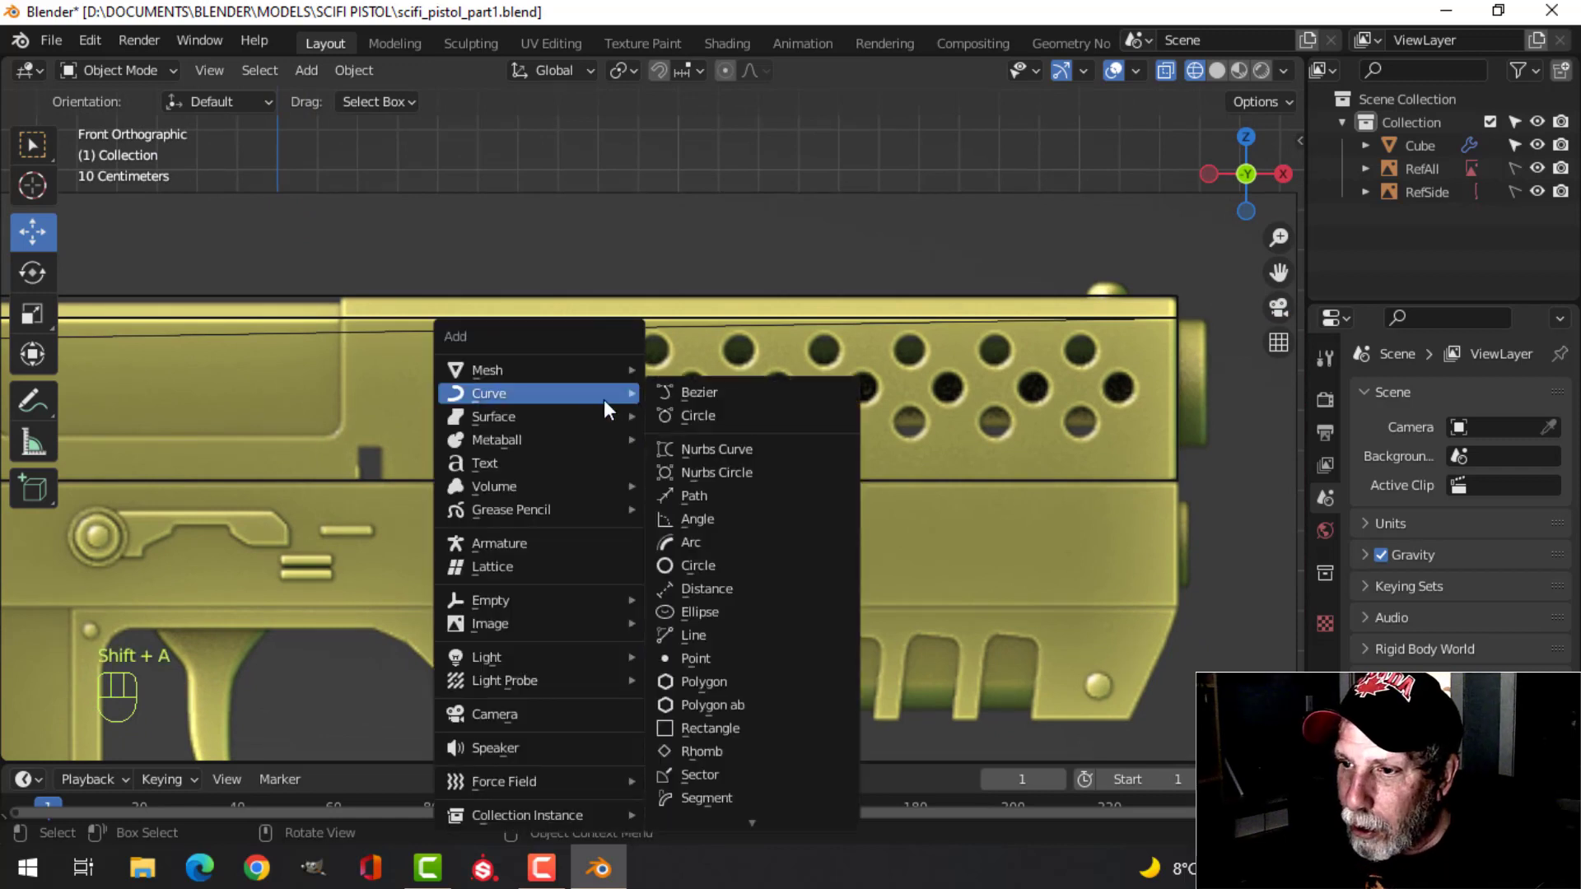
mouse_move(560, 371)
click(736, 485)
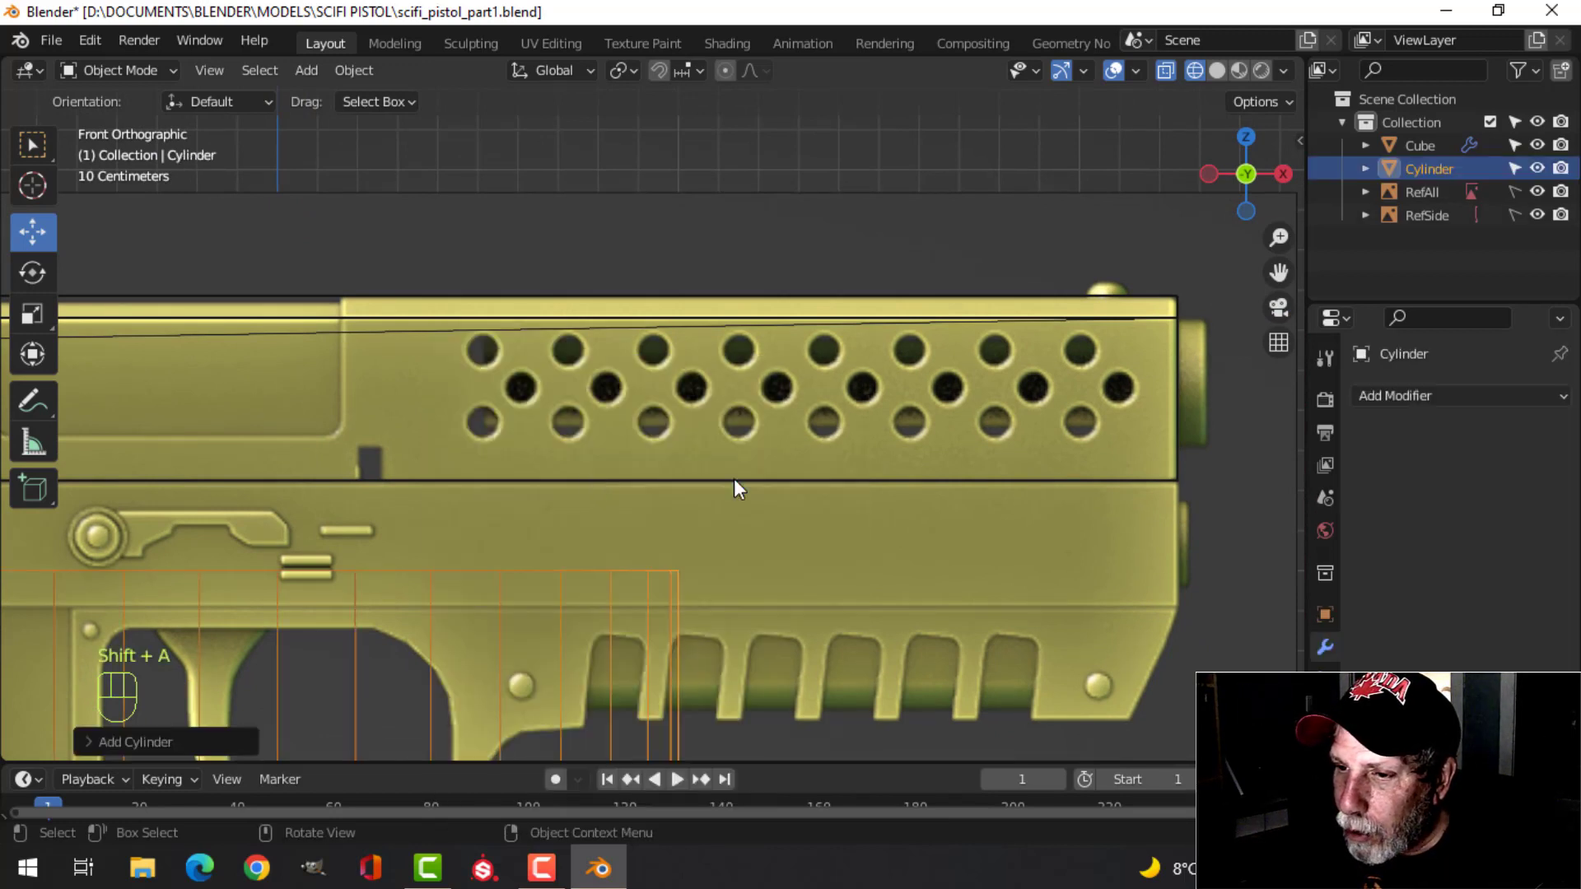
click(129, 743)
click(321, 462)
text(2)
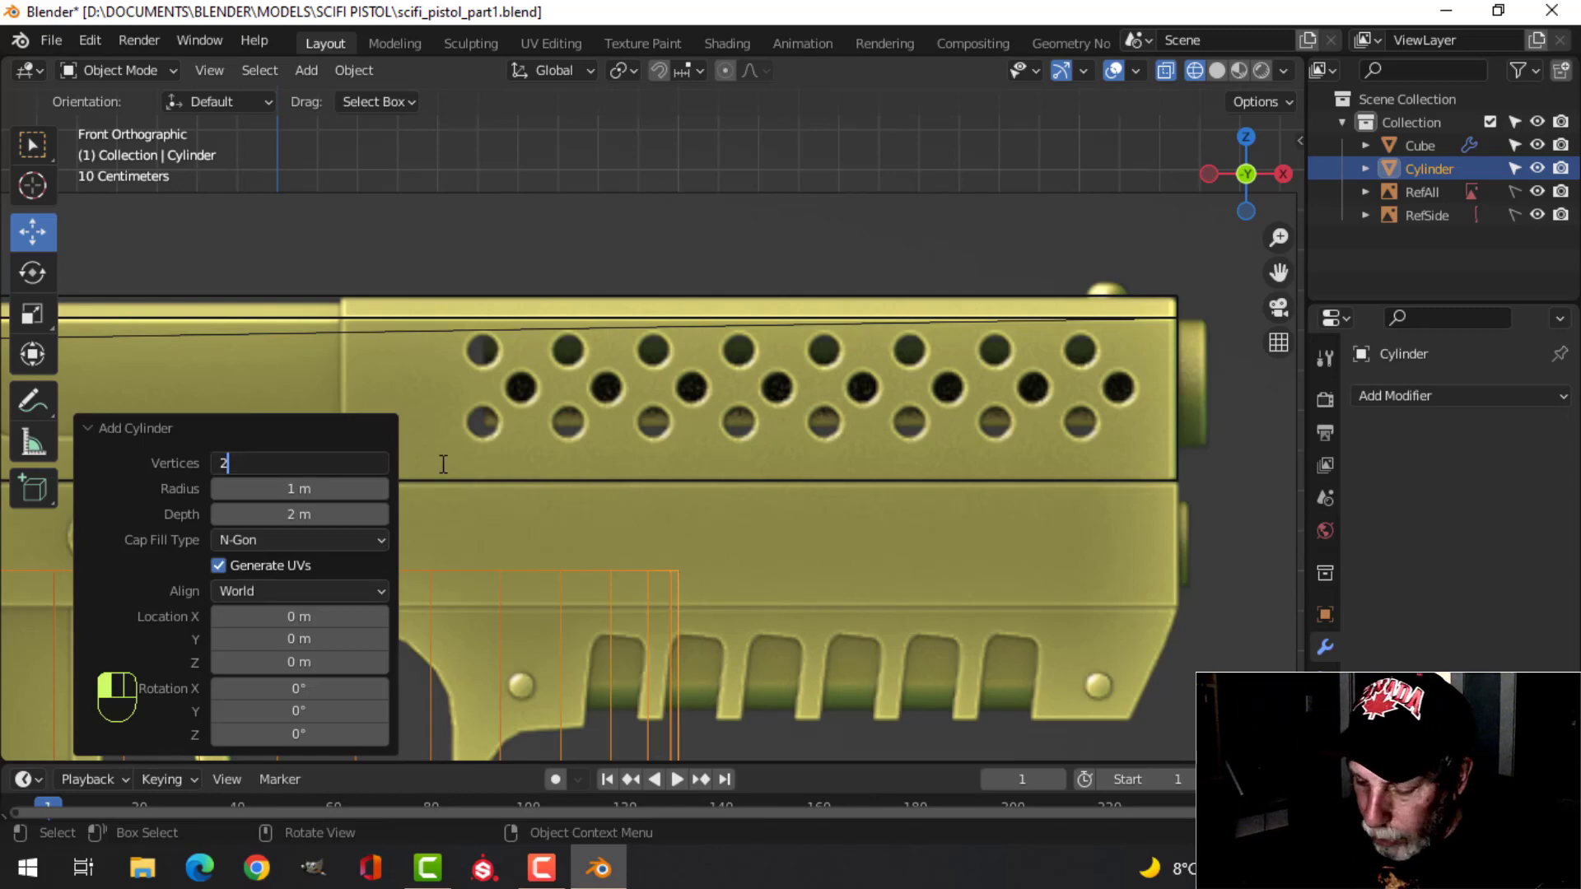
text(2)
key(Return)
In Edit Mode, scale the cylinder mesh down and move it up to just below the first vent holes.
scroll(644, 543, down, 7)
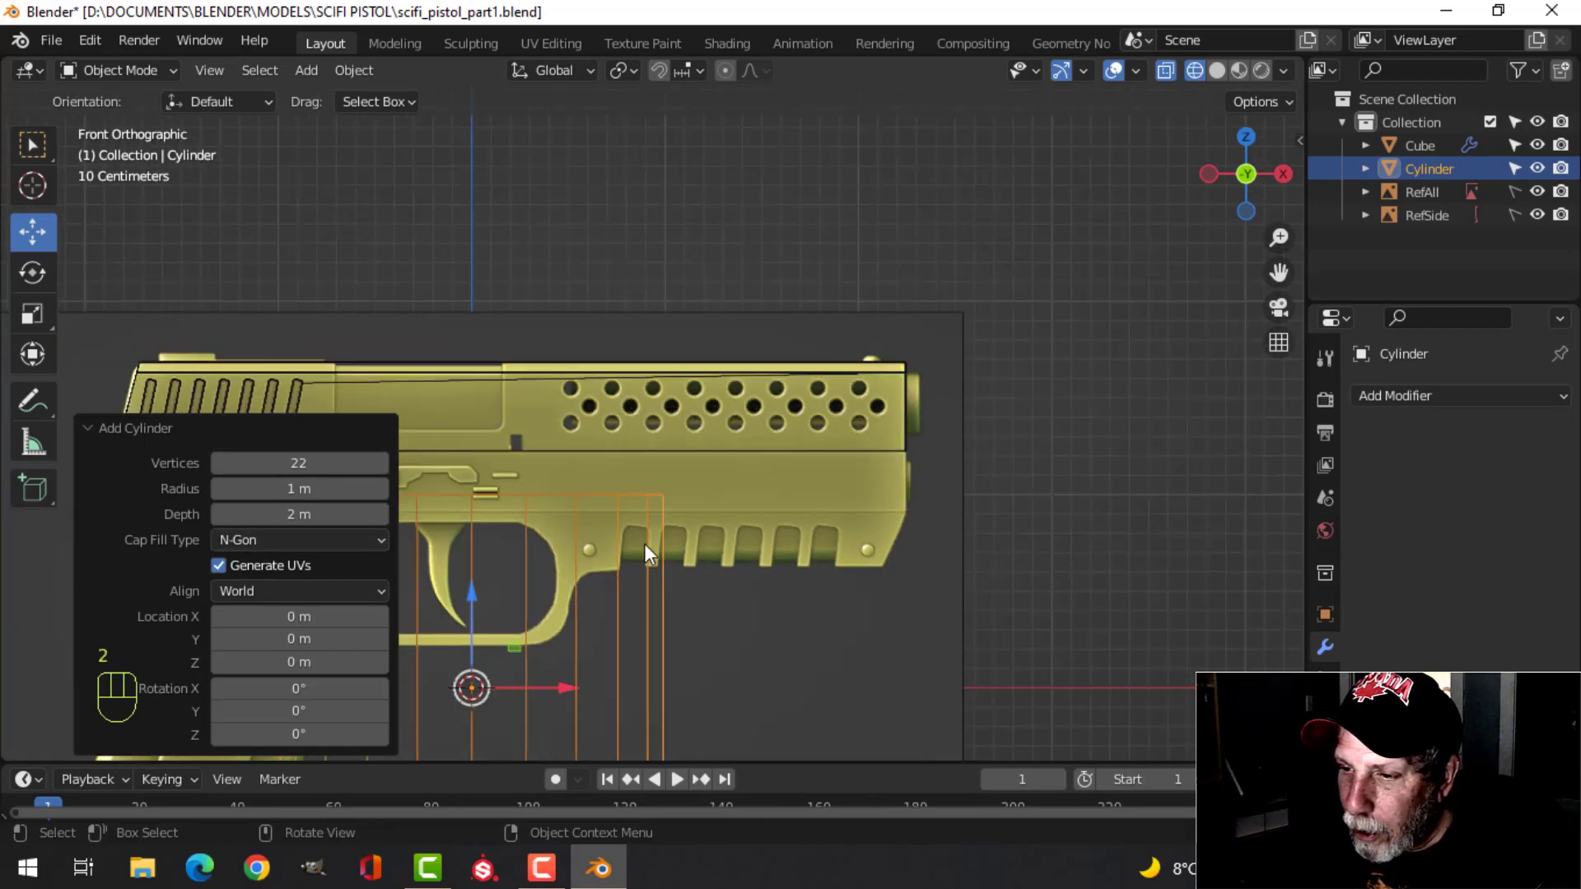
key(Tab)
key(s)
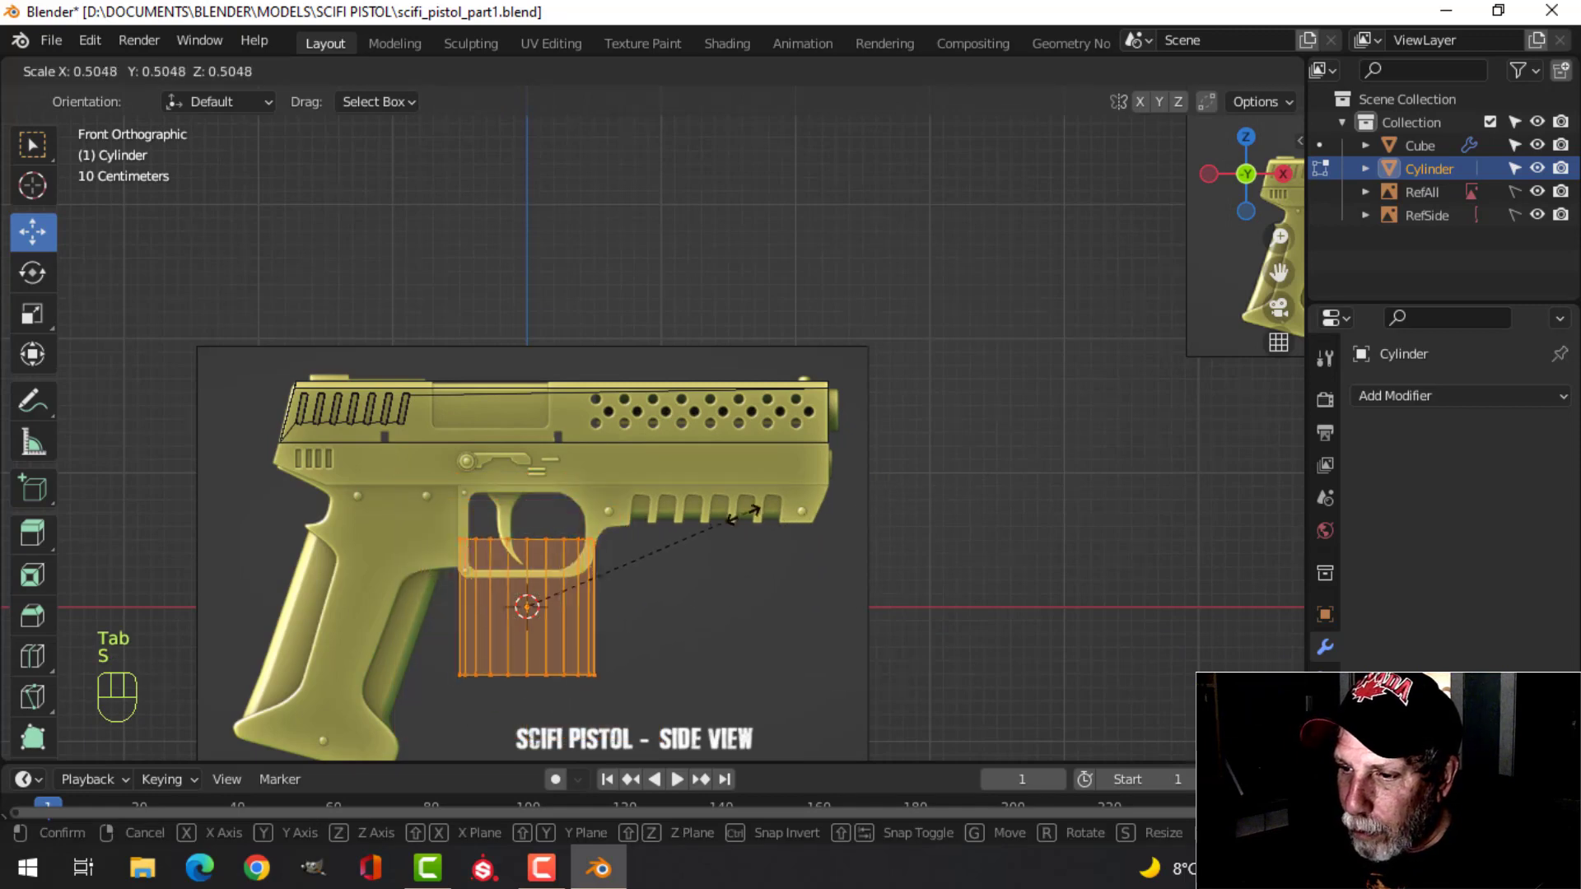
click(577, 607)
key(g)
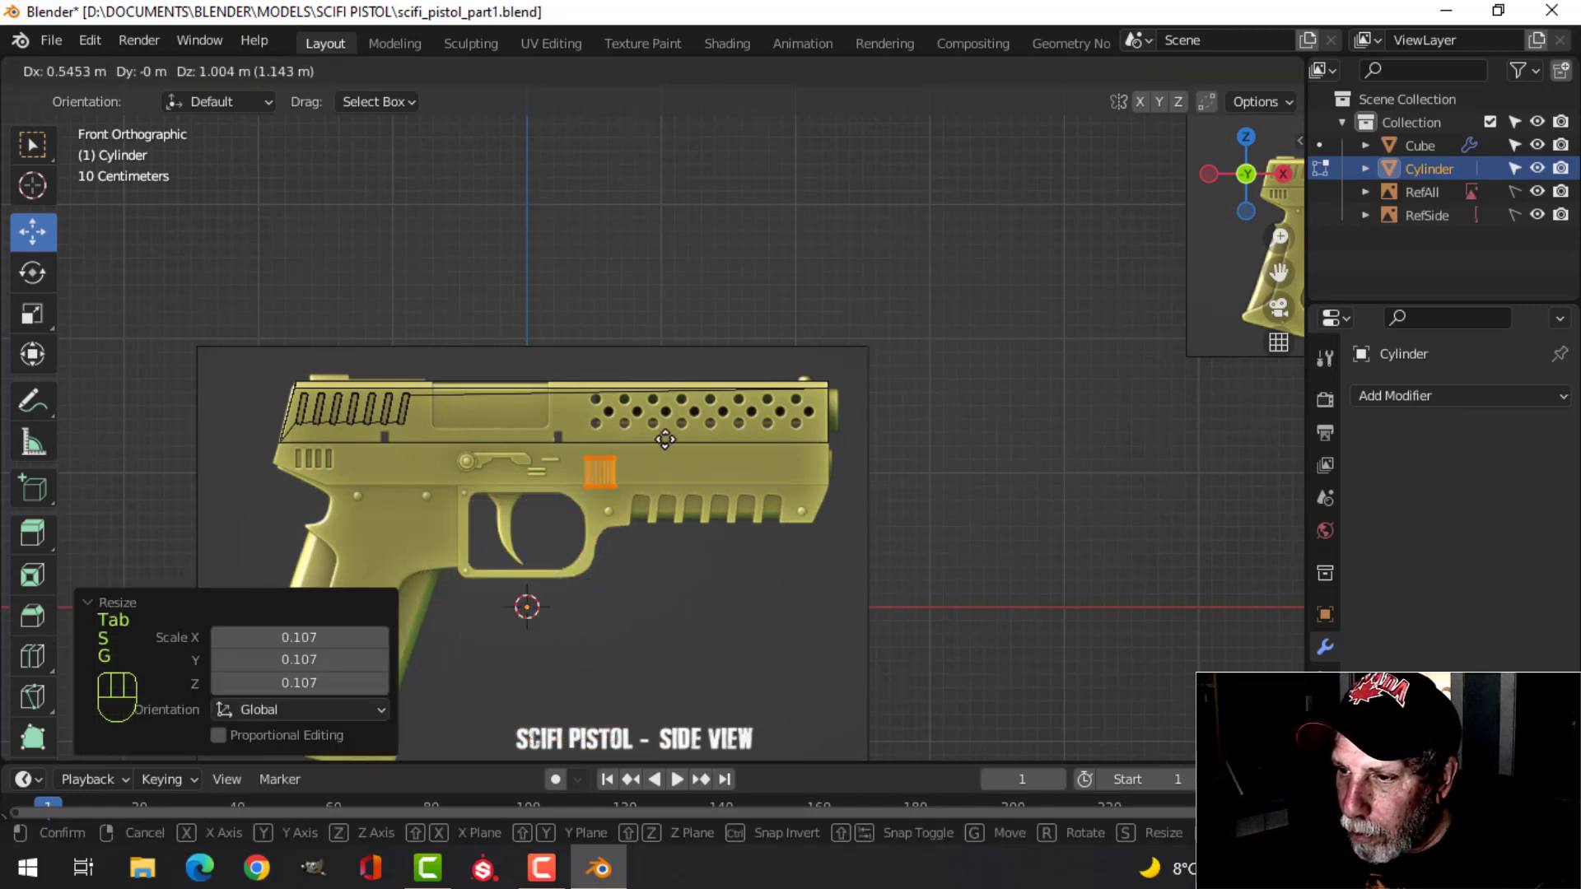
click(664, 401)
key(s)
click(676, 437)
Rotate the cylinder 90° about X and fit it in size and position over the first upper-row vent hole.
scroll(669, 441, up, 3)
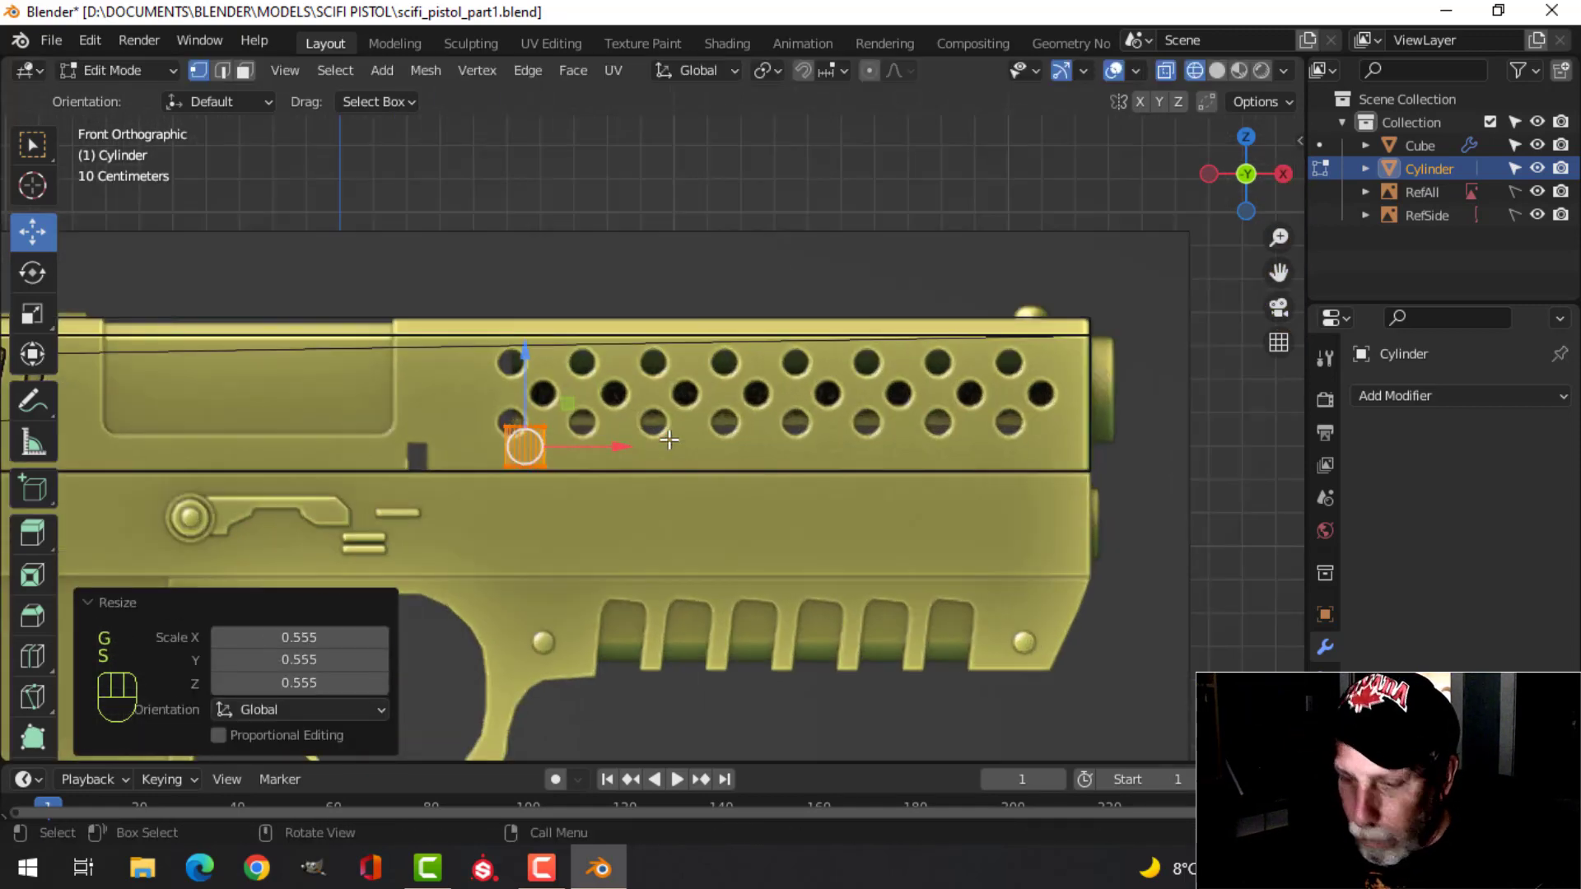
text(rx90)
click(669, 441)
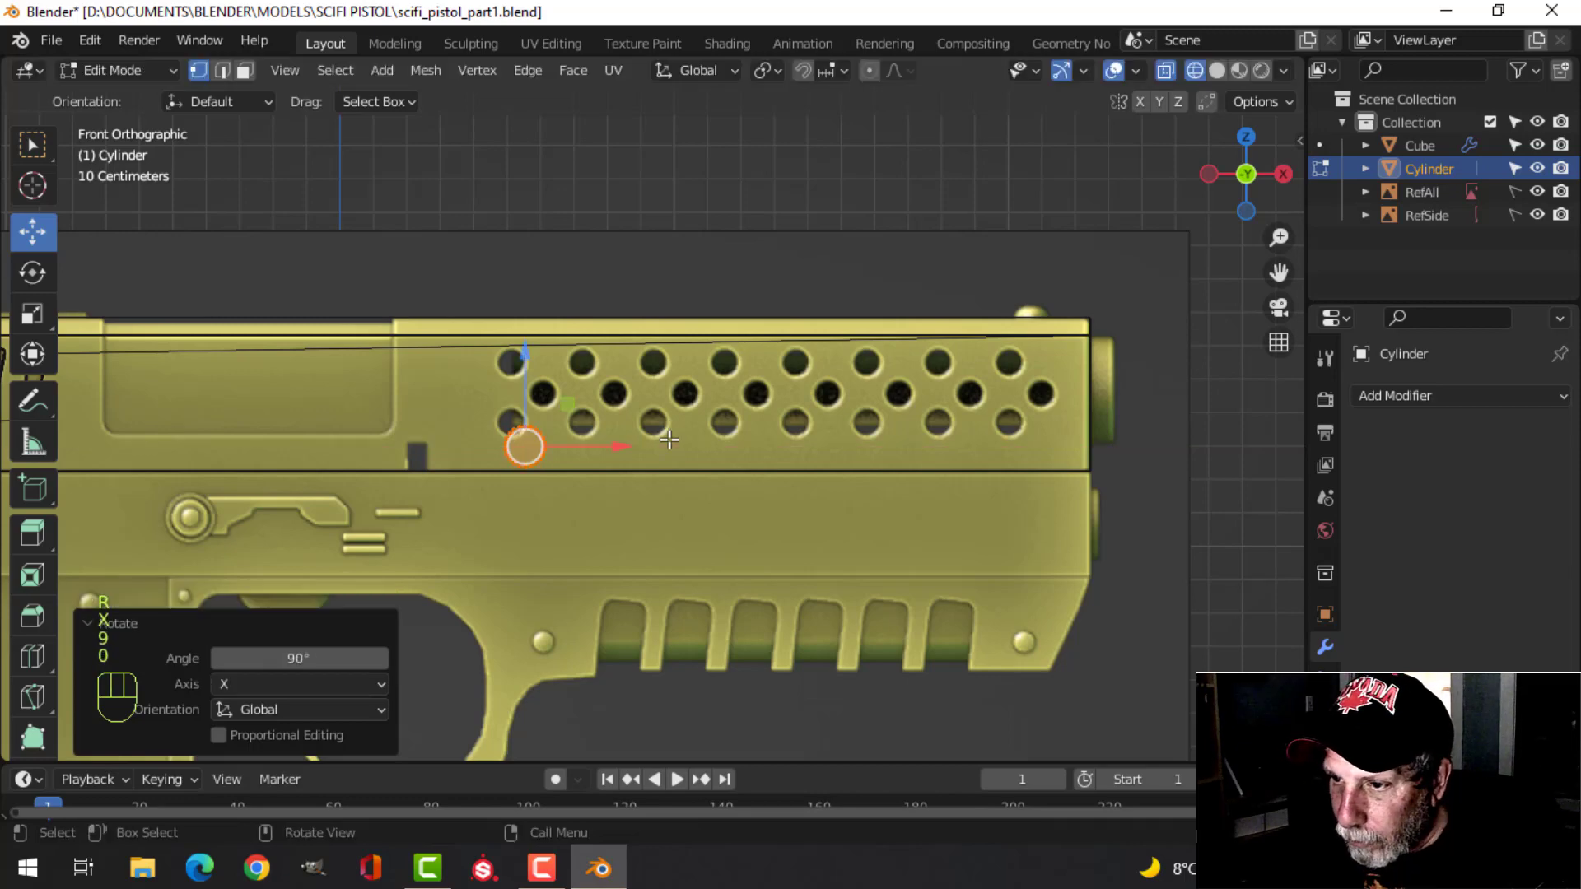
scroll(650, 447, up, 2)
key(s)
click(607, 432)
key(g)
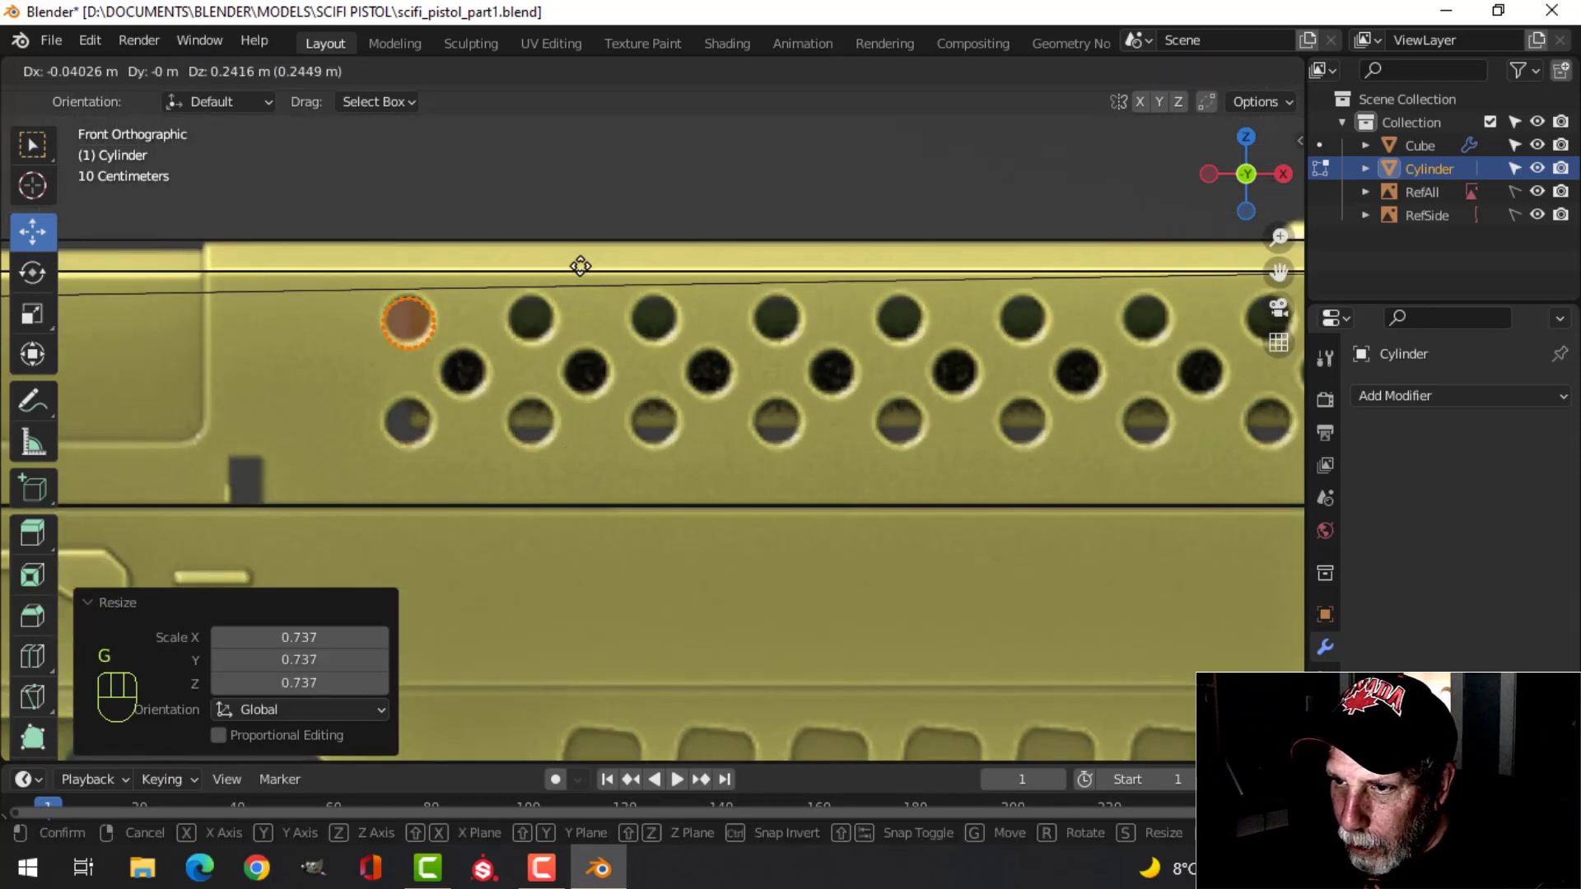
click(579, 264)
Examine the slide block's edges around the last slanted slot and toward the vent holes.
scroll(425, 398, down, 5)
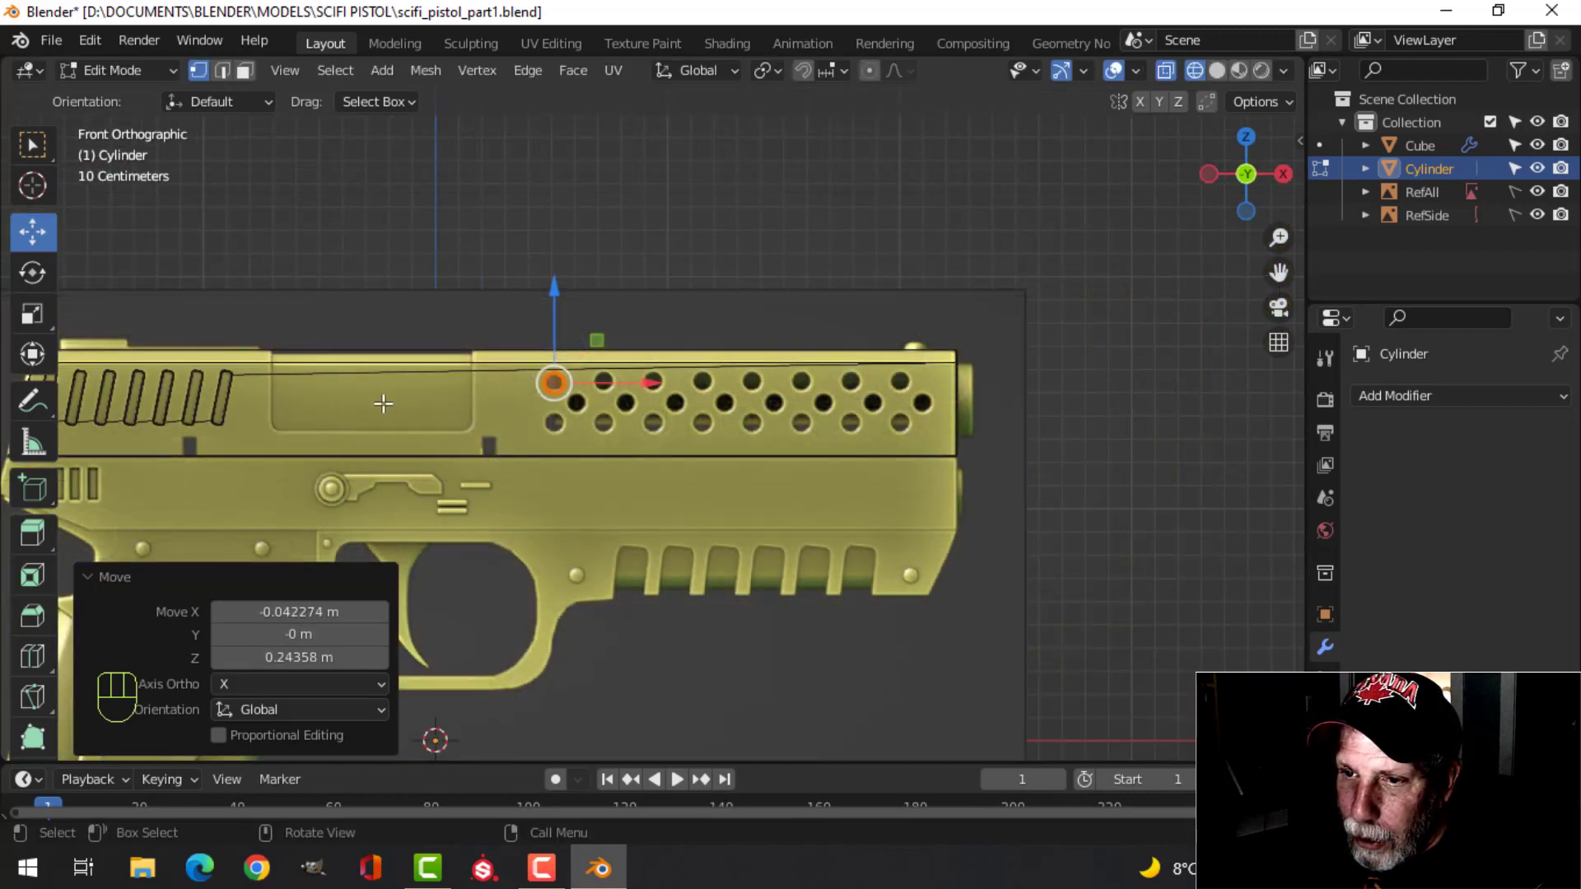
scroll(383, 379, up, 5)
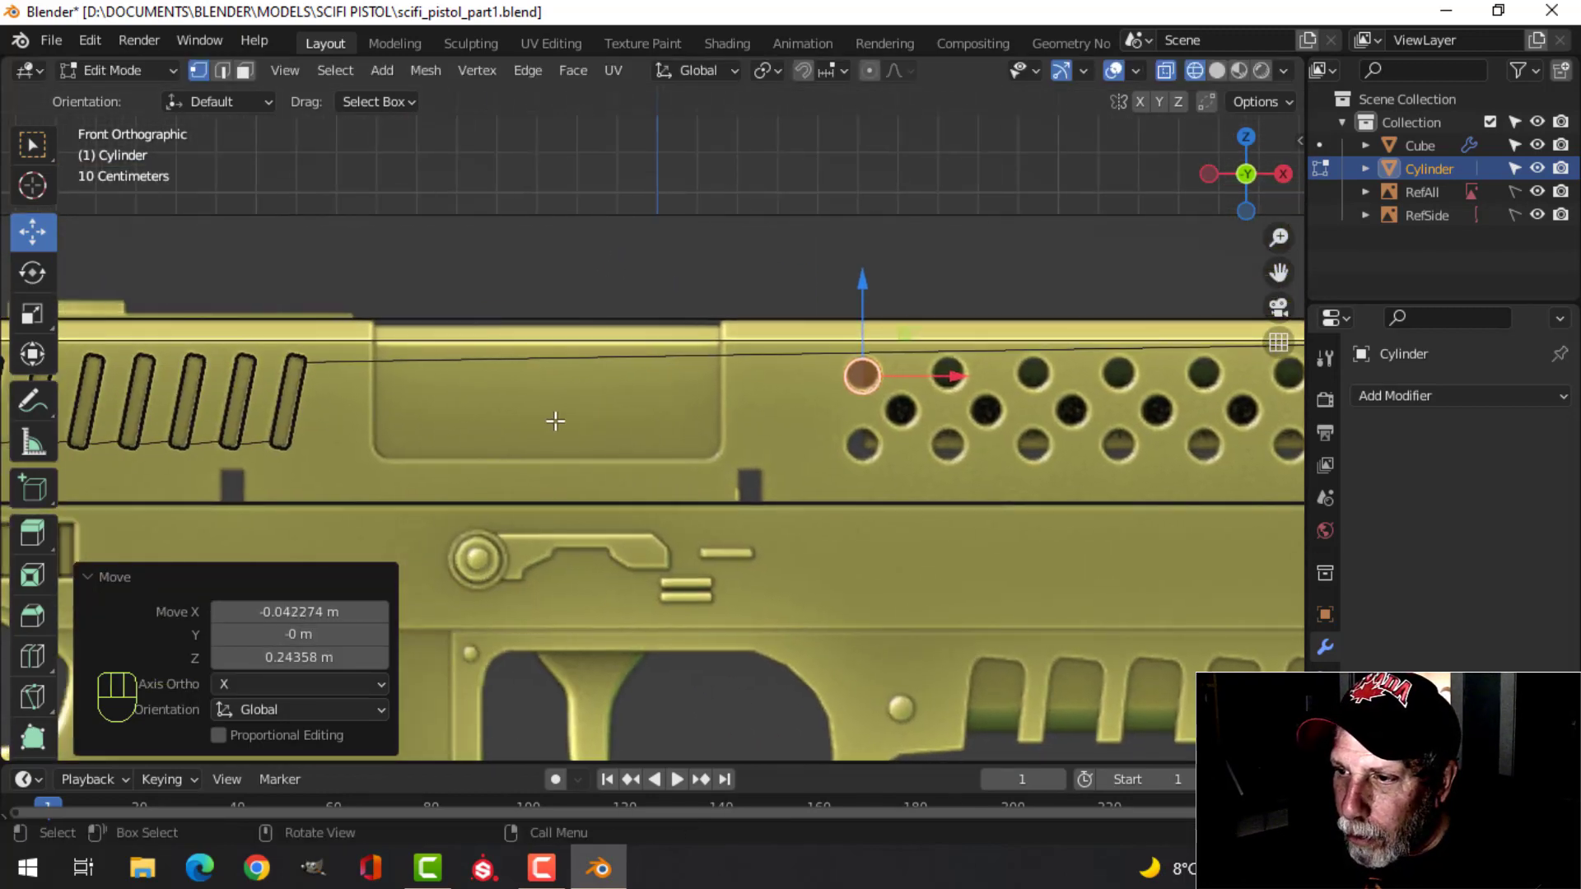
shift+middle_drag(281, 446, 646, 455)
scroll(476, 413, up, 6)
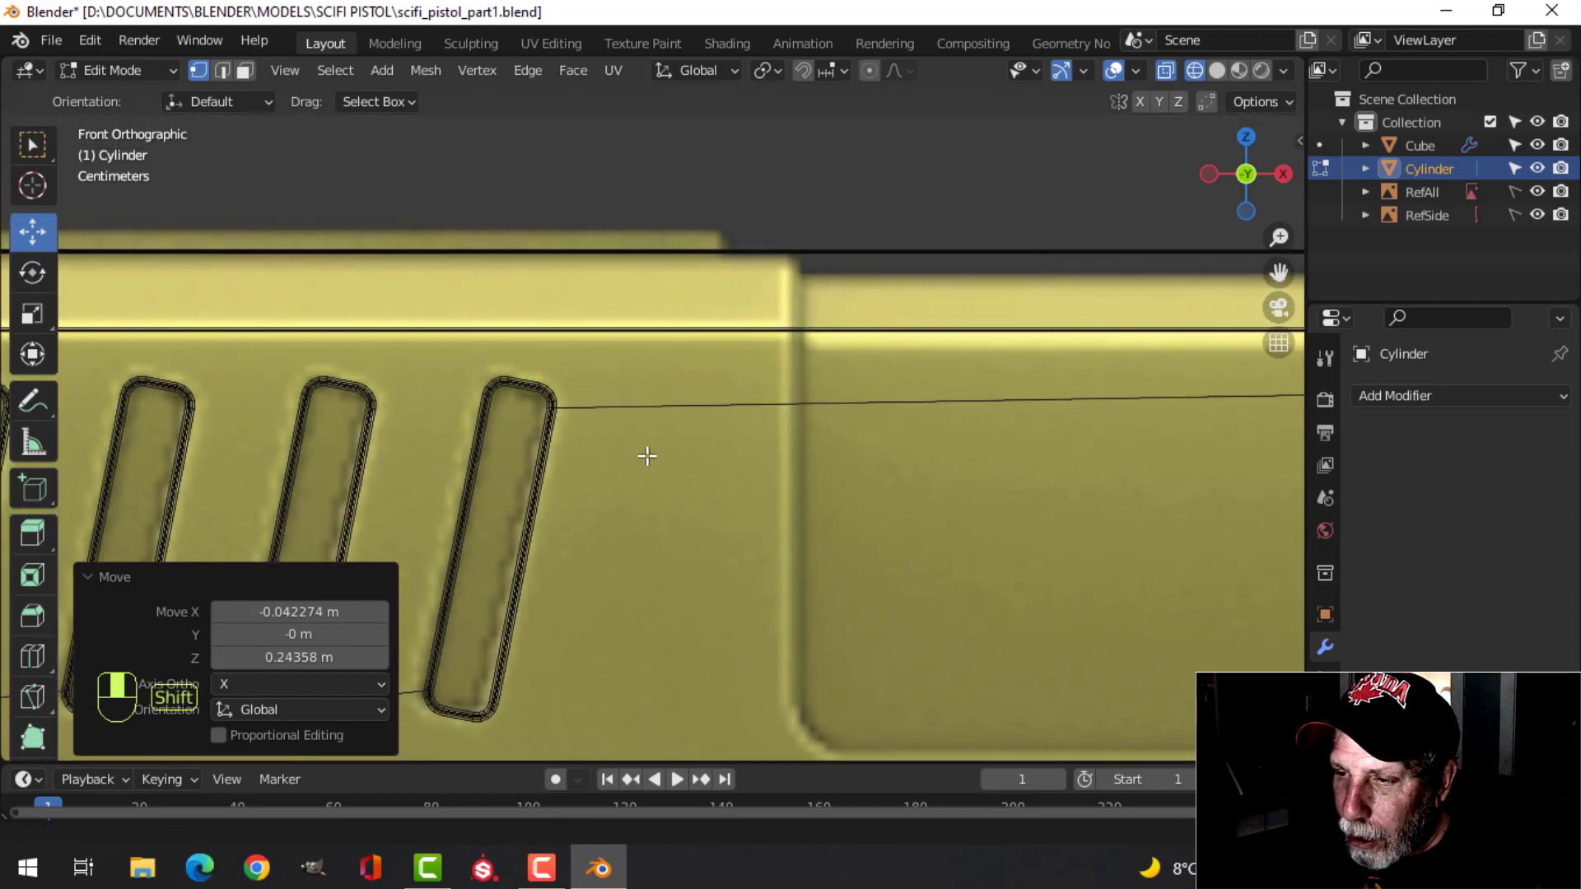
scroll(605, 450, down, 2)
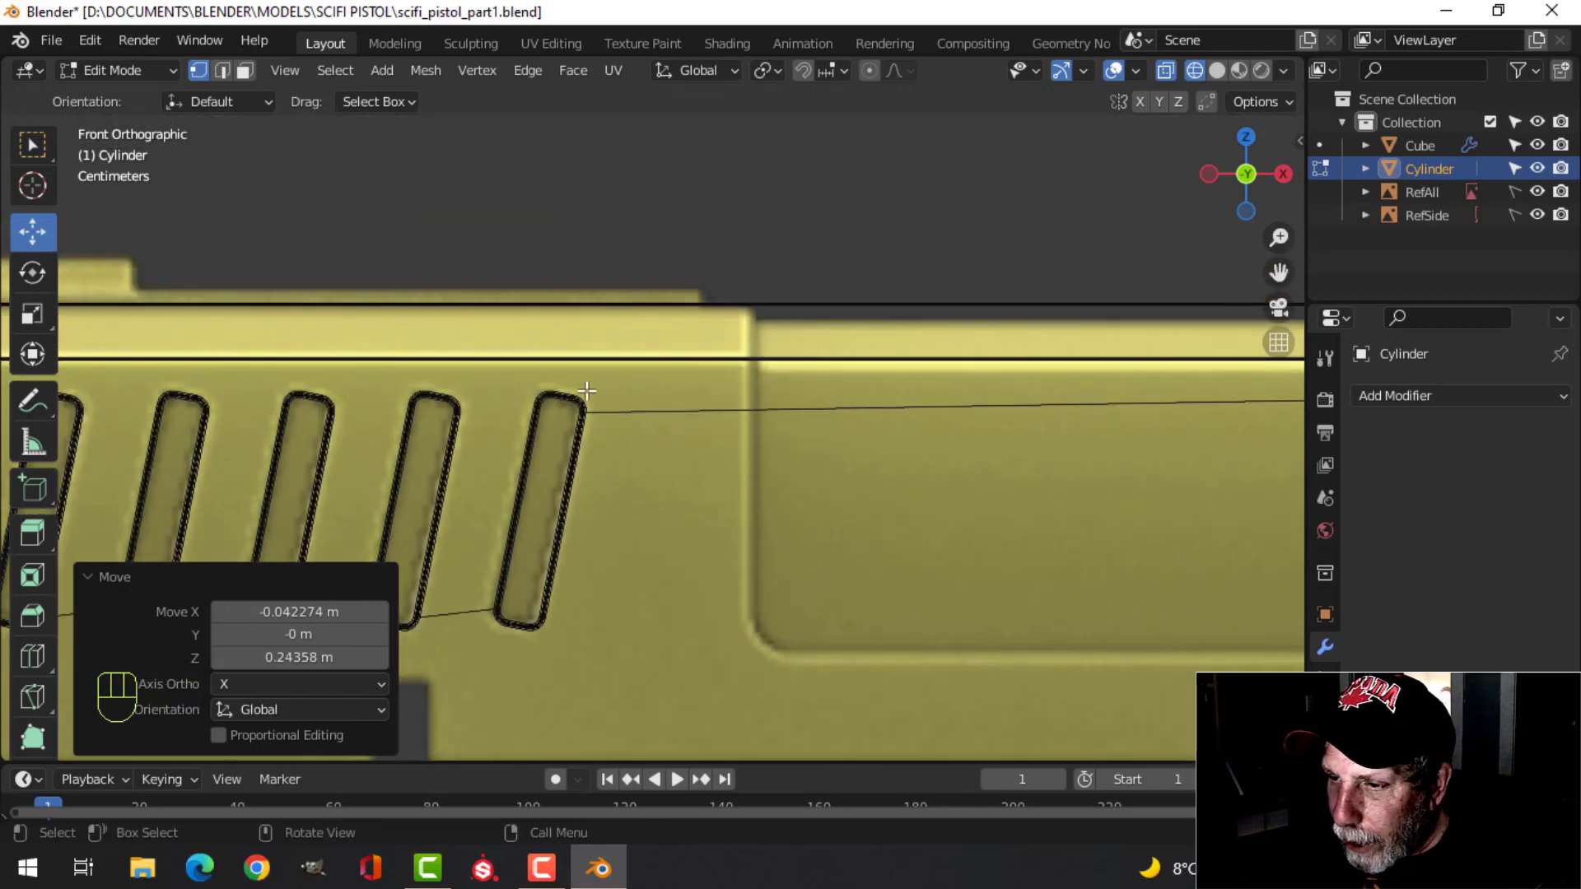
scroll(603, 482, up, 5)
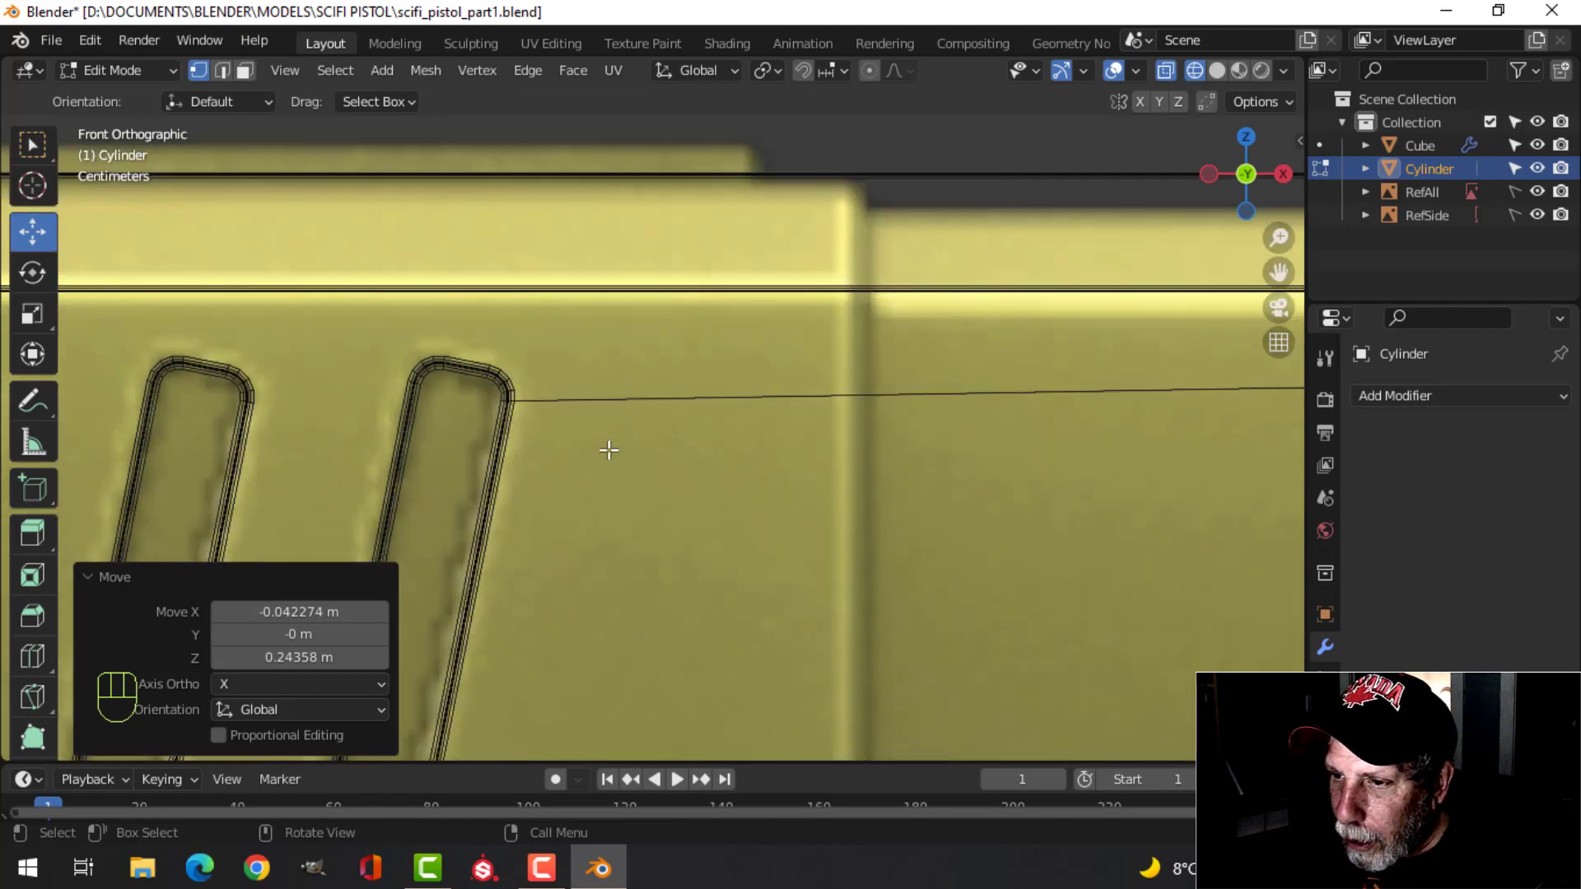
shift+middle_drag(604, 436, 701, 462)
scroll(702, 463, up, 2)
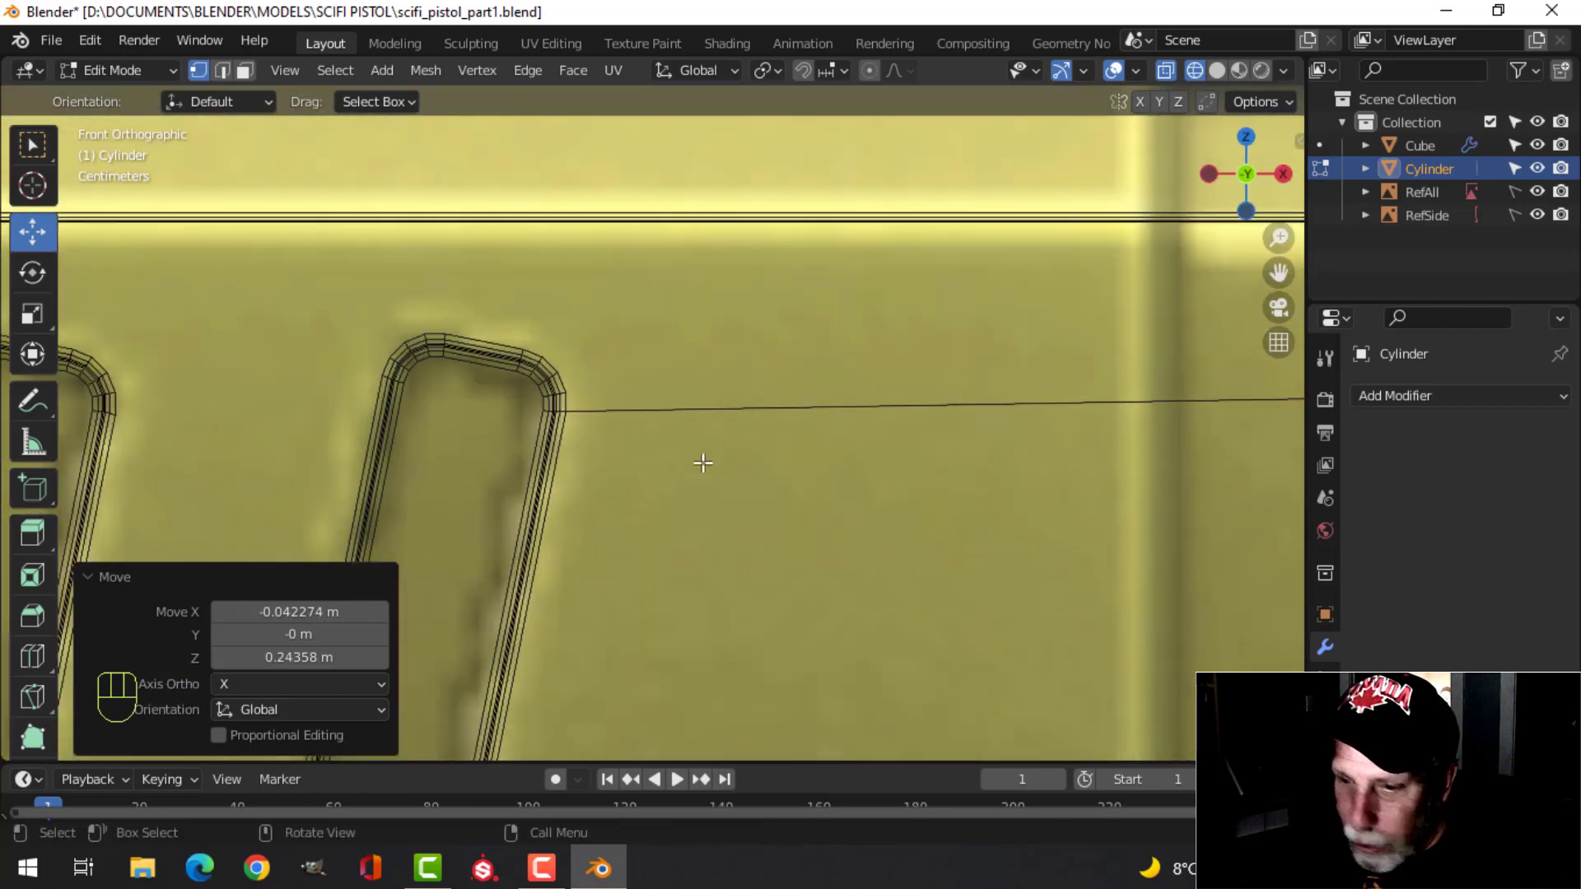
scroll(634, 463, down, 4)
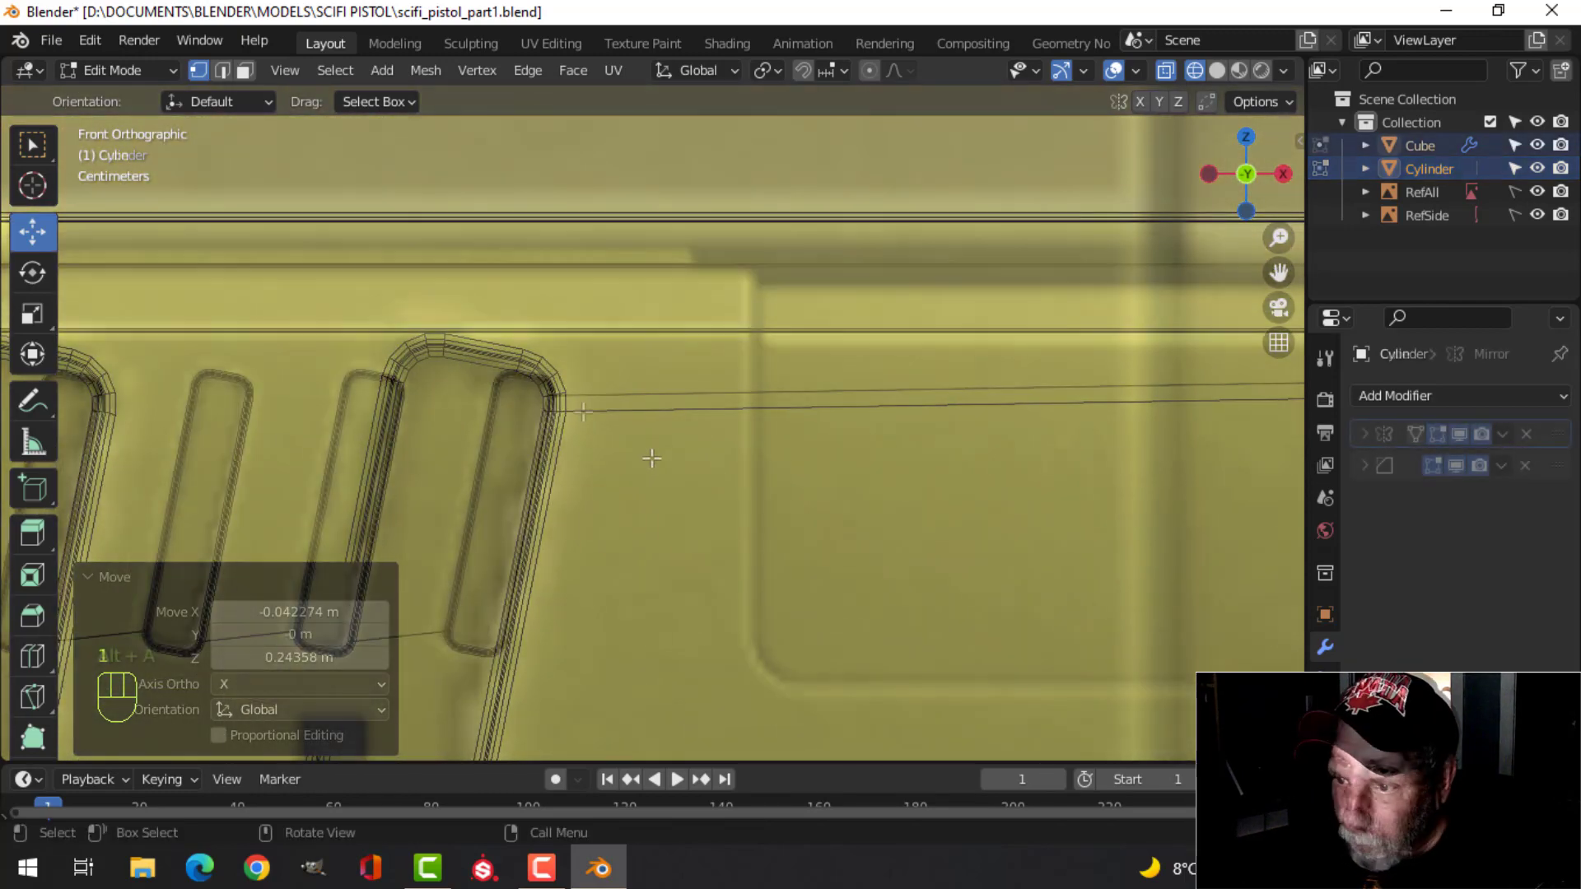
Isolate the slide block in local view from the front and enter Edit Mode on its mesh.
key(Tab)
click(575, 406)
key(slash)
key(KP_1)
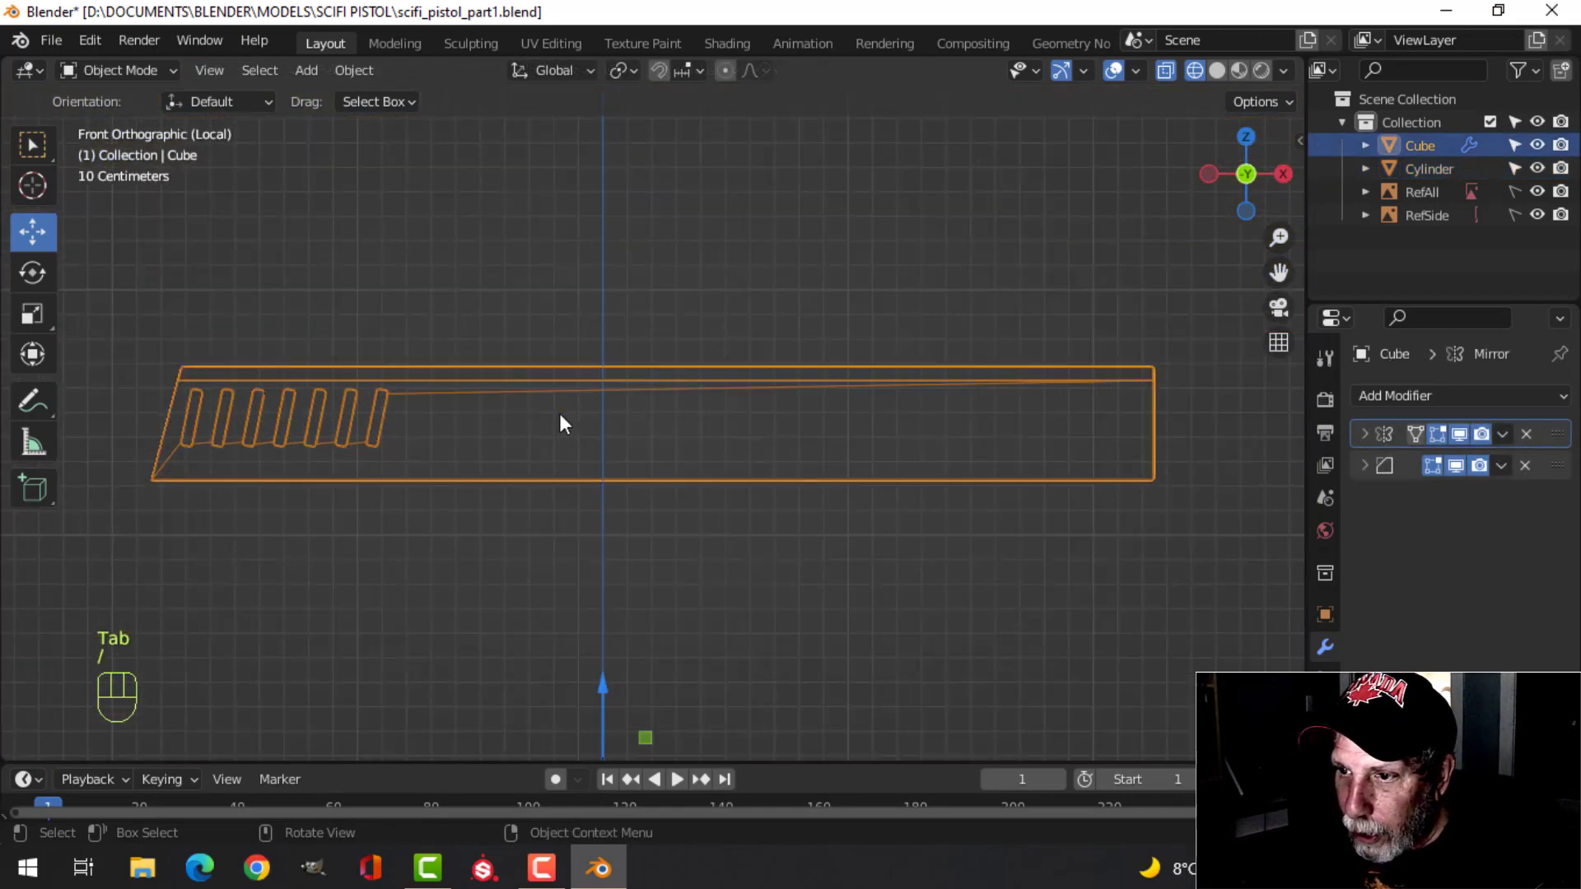
key(KP_Decimal)
key(Tab)
Select the whole slide block mesh and turn off the Bevel modifier's display in the viewport.
scroll(341, 410, up, 5)
scroll(341, 409, up, 1)
shift+middle_drag(351, 404, 838, 410)
scroll(448, 381, up, 7)
shift+middle_drag(354, 349, 760, 535)
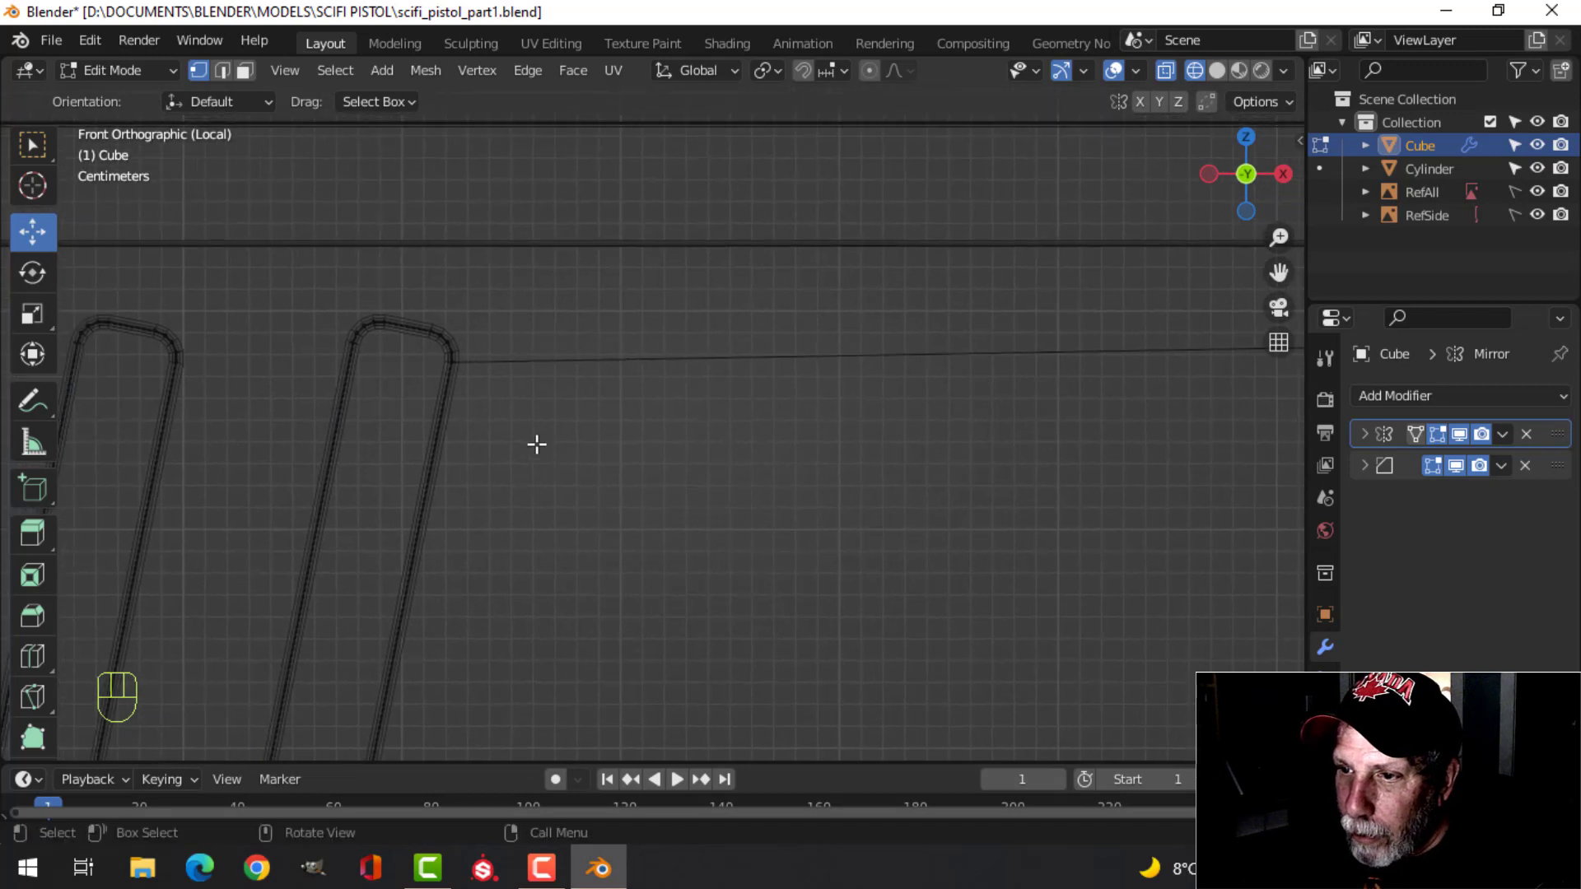
scroll(527, 438, up, 4)
shift+middle_drag(341, 362, 635, 472)
scroll(567, 441, down, 1)
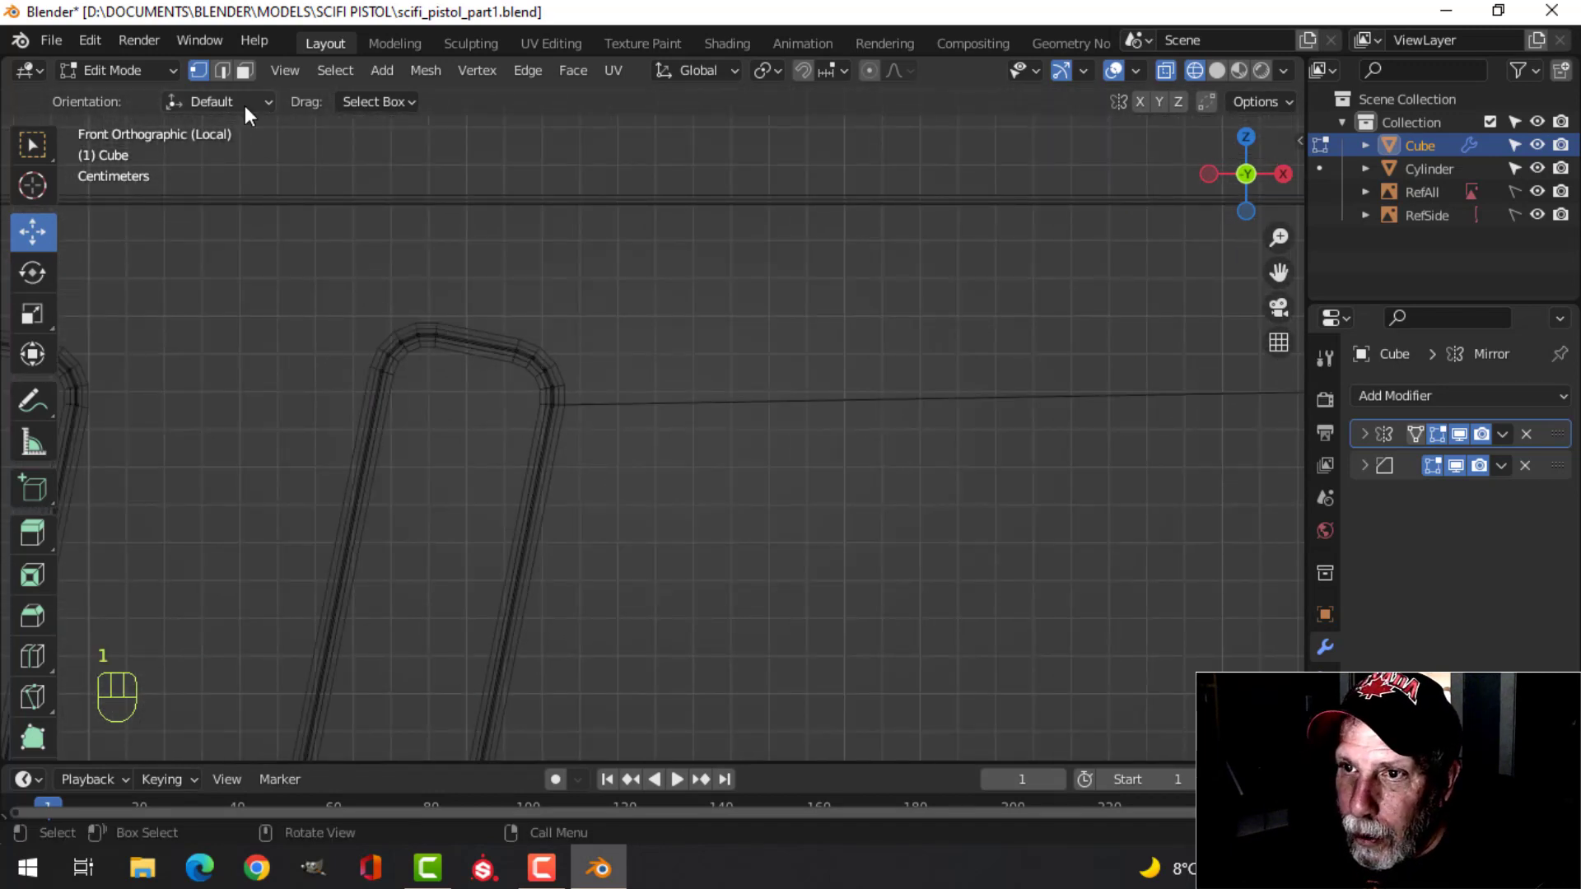
key(a)
scroll(603, 432, up, 2)
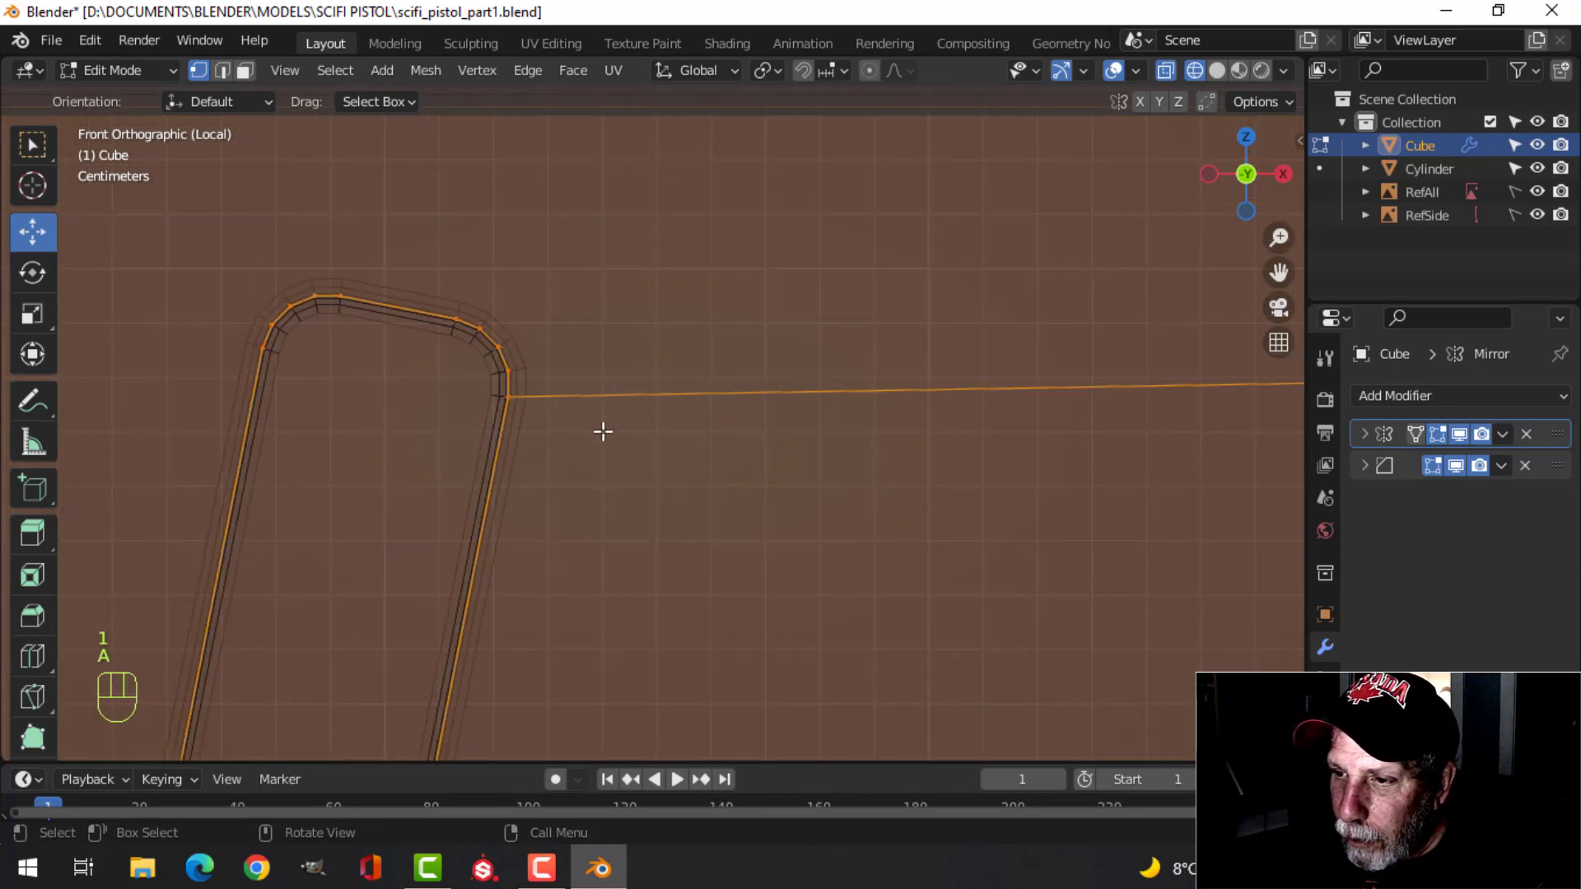
scroll(529, 421, up, 1)
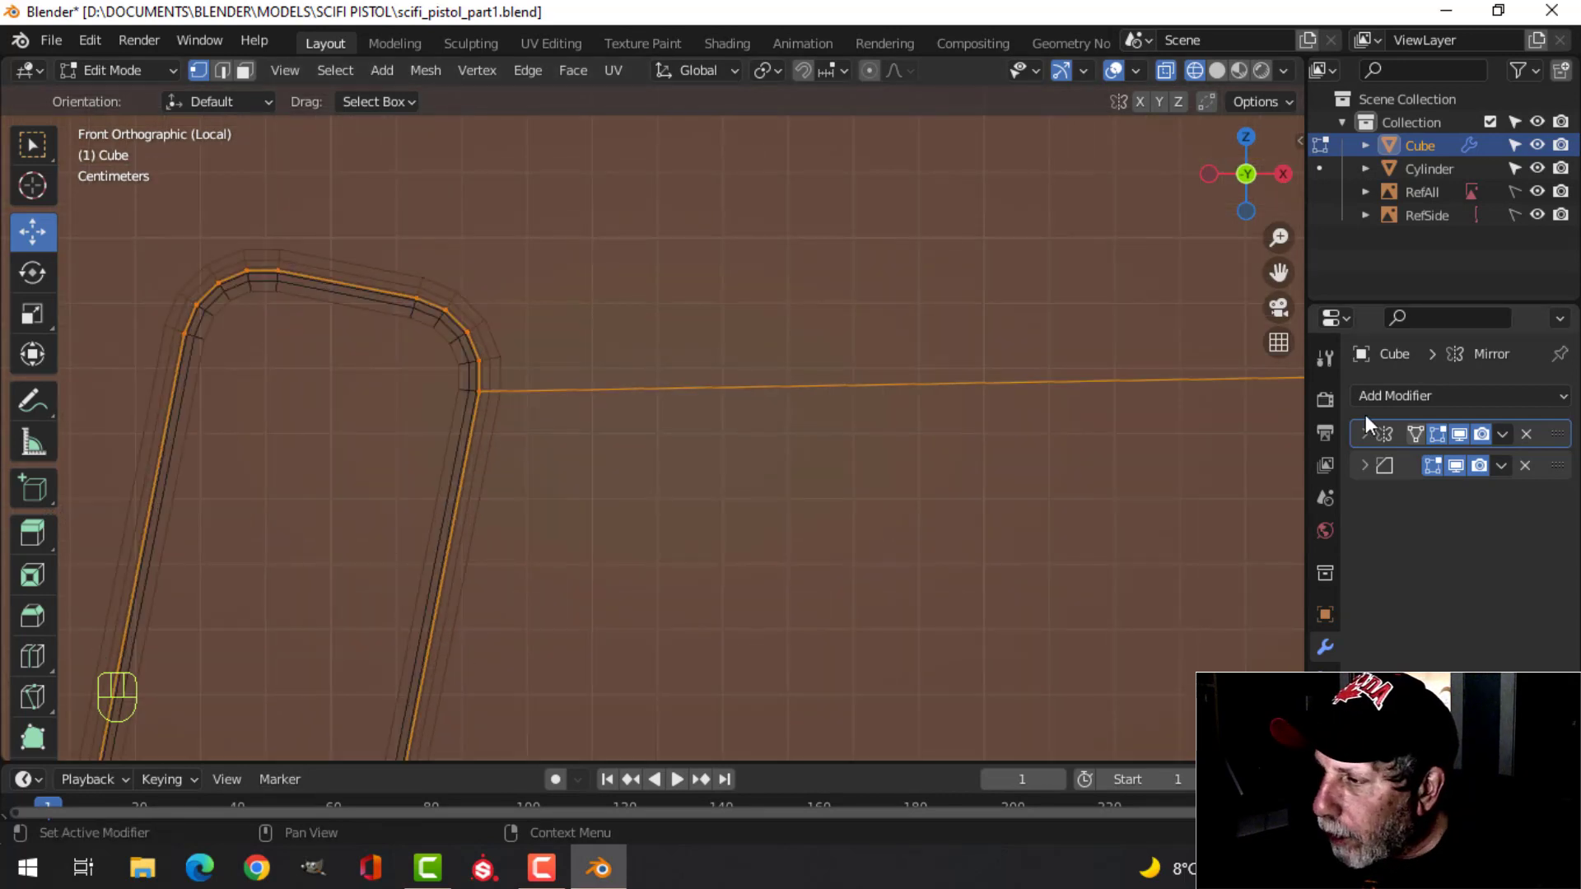
click(1455, 466)
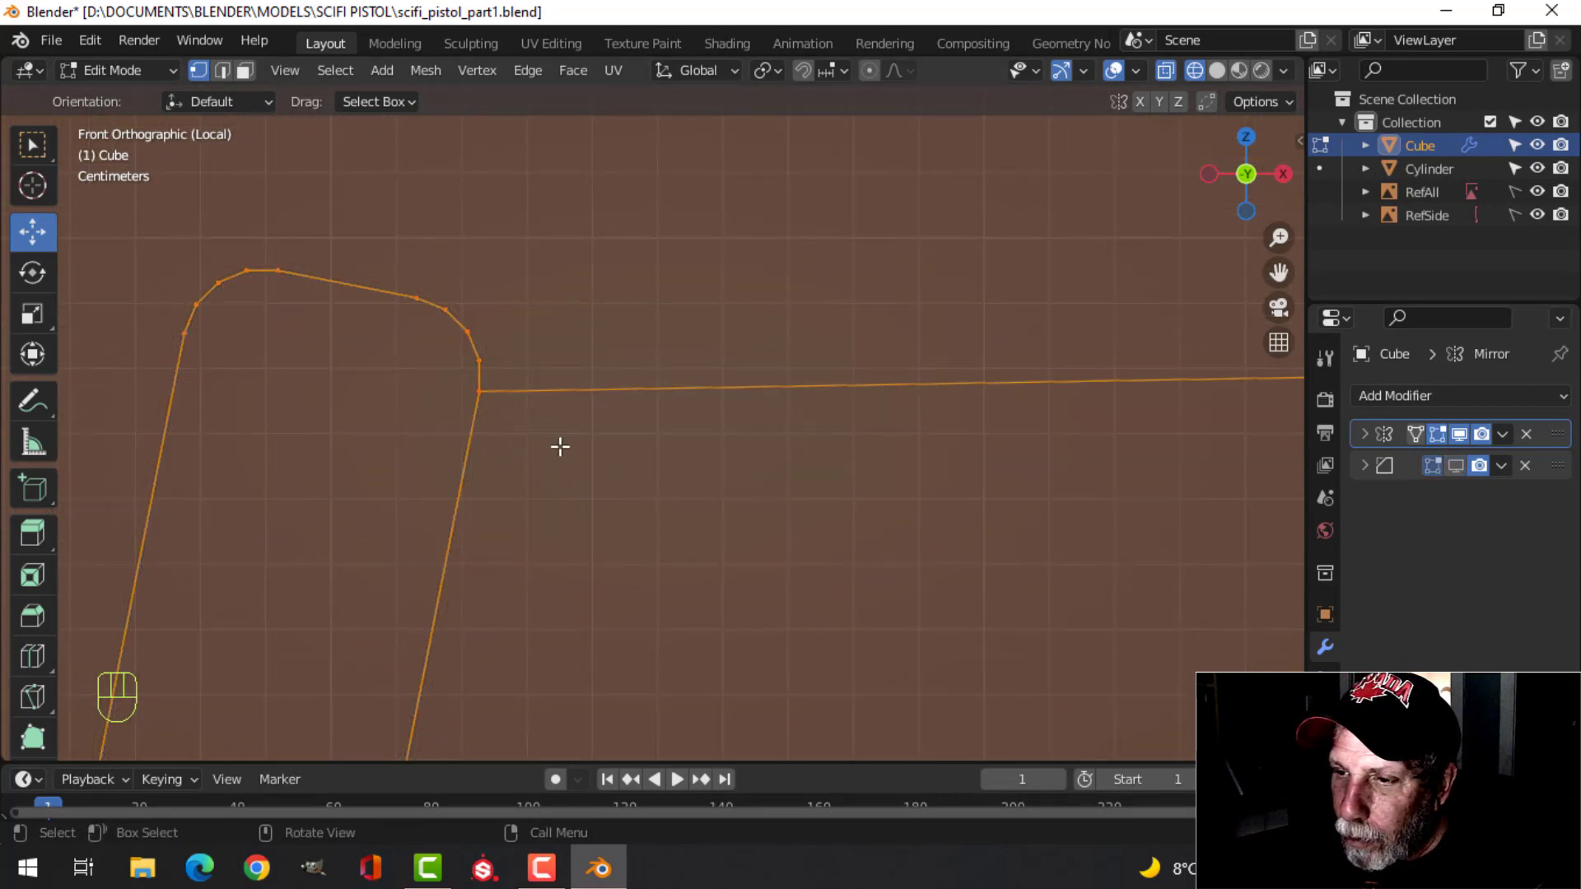
Deselect the mesh and examine the long sloping edge between the last slot and the block's front corner.
scroll(560, 446, down, 2)
scroll(576, 441, up, 3)
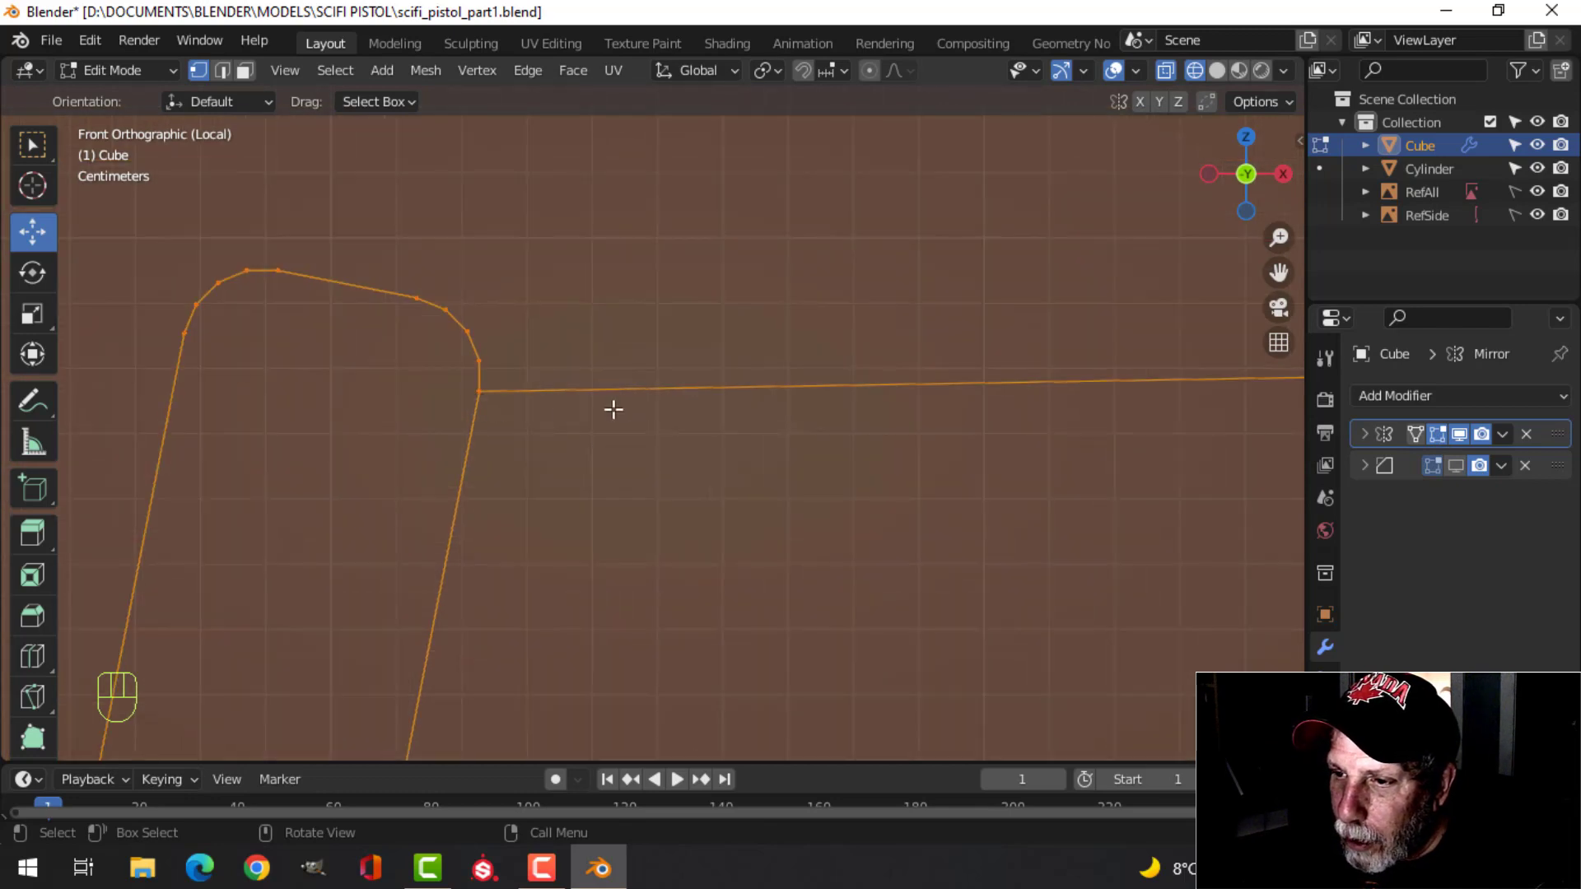
scroll(613, 409, down, 3)
key(alt+a)
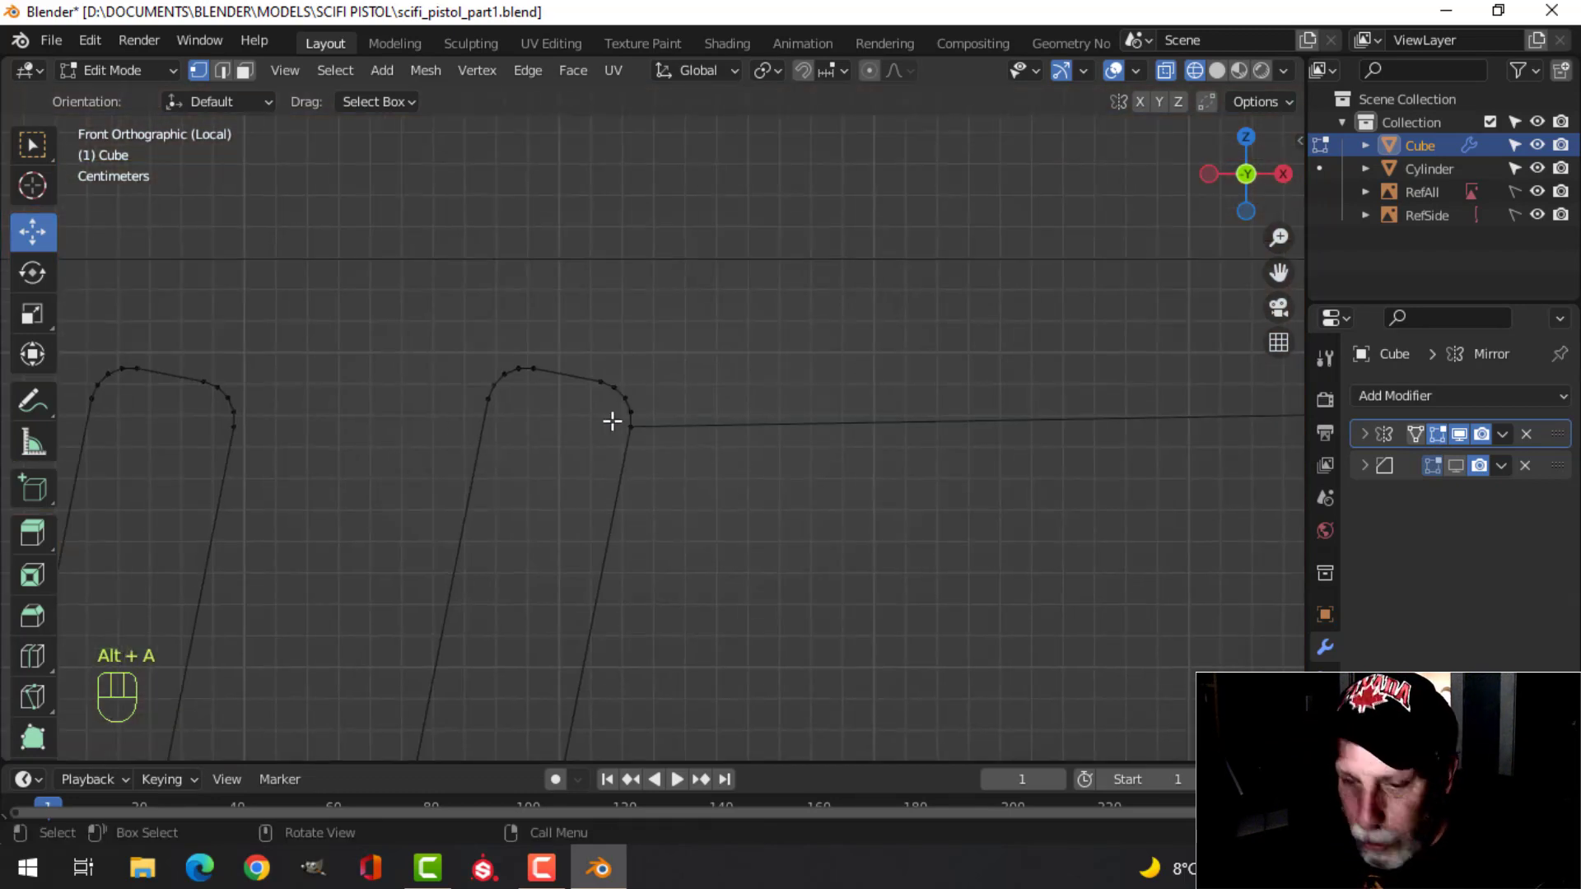
scroll(597, 352, down, 6)
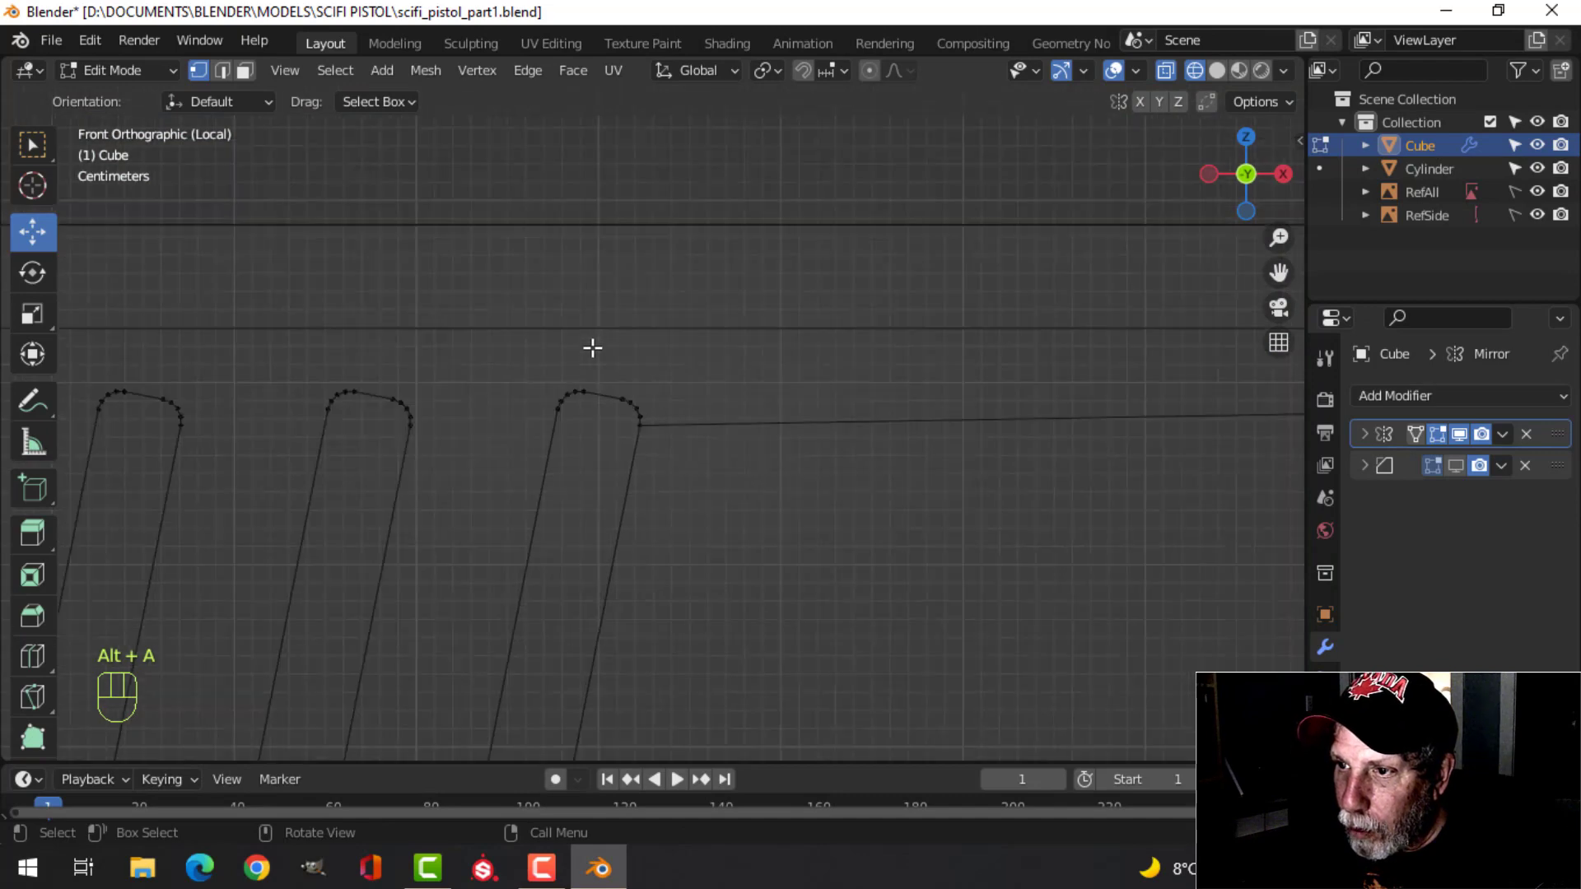
shift+middle_drag(1053, 471, 467, 485)
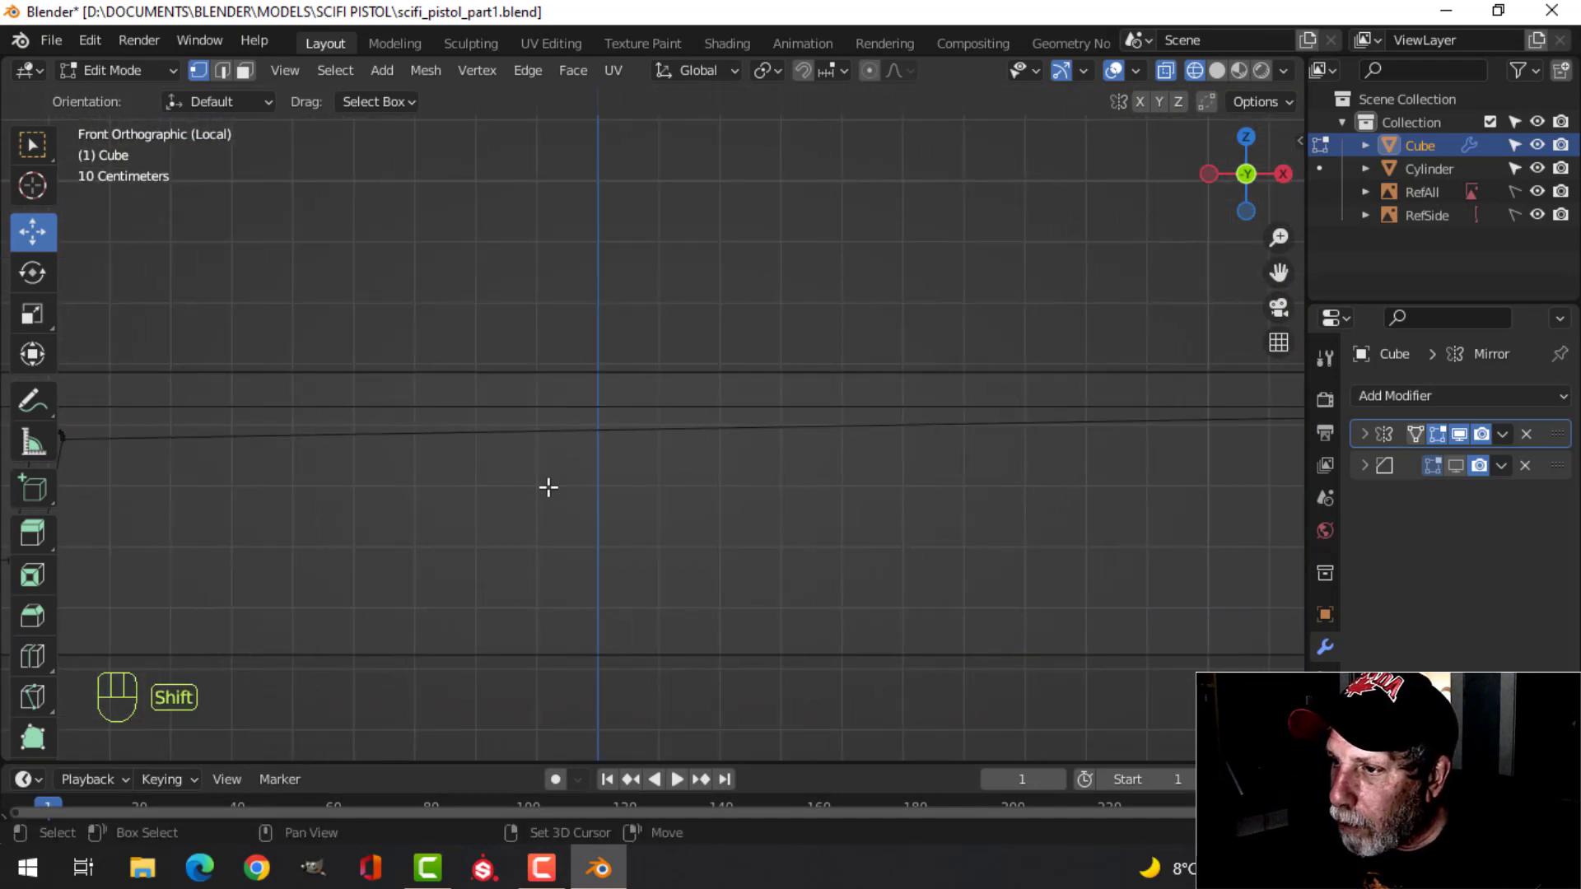
scroll(742, 494, down, 4)
shift+middle_drag(960, 508, 471, 525)
scroll(741, 522, up, 4)
scroll(781, 522, up, 1)
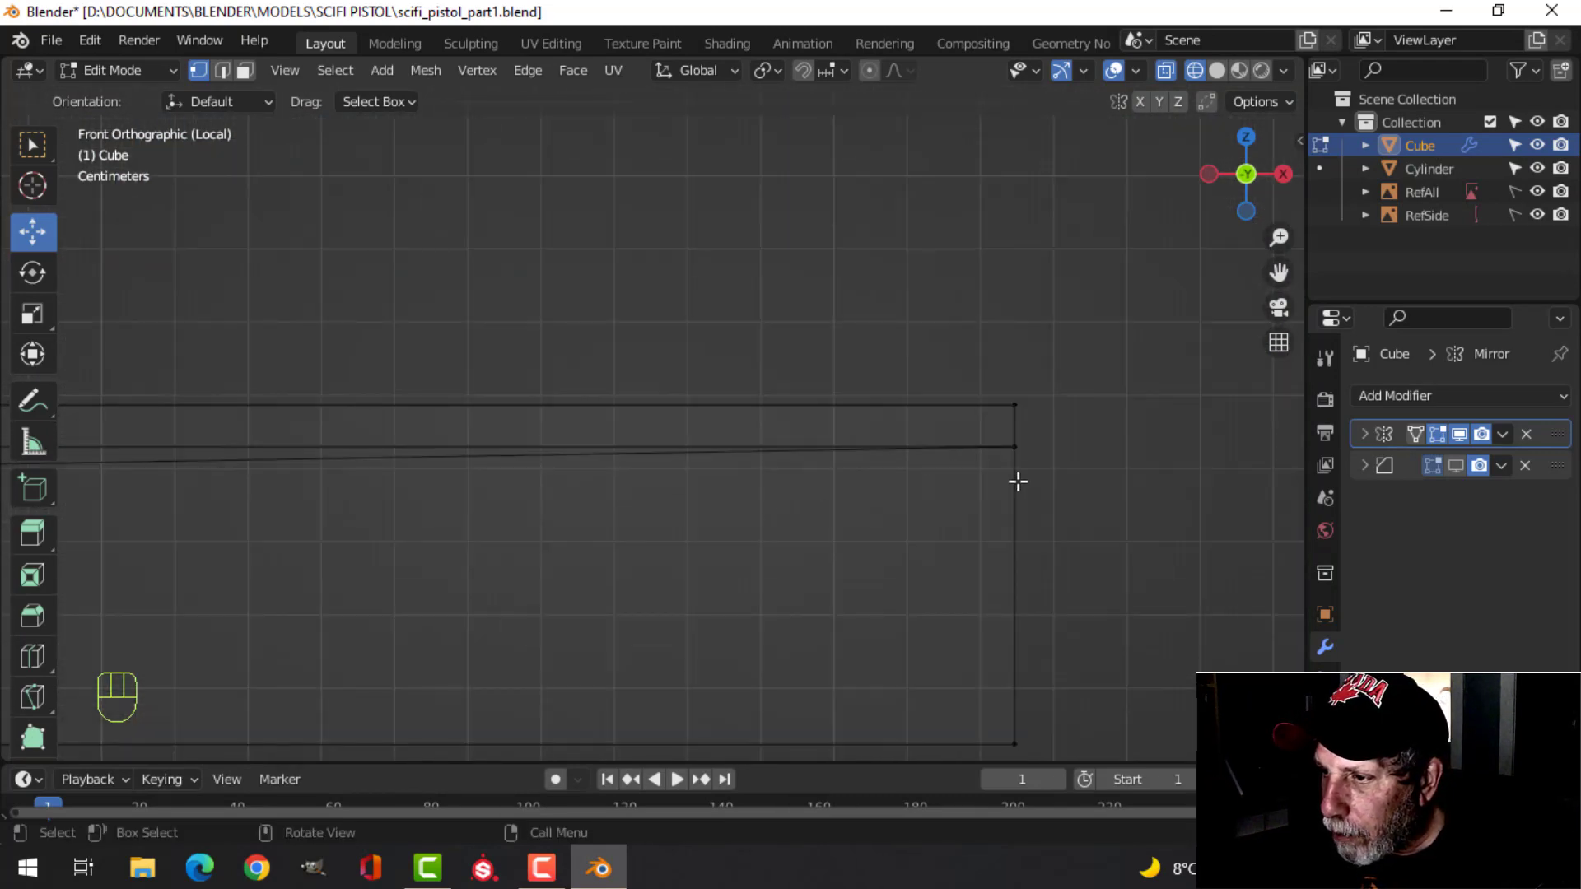
scroll(696, 509, down, 4)
shift+middle_drag(359, 512, 935, 526)
shift+middle_drag(600, 494, 936, 503)
scroll(688, 503, up, 4)
scroll(696, 505, up, 3)
shift+middle_drag(811, 648, 724, 453)
scroll(721, 451, up, 3)
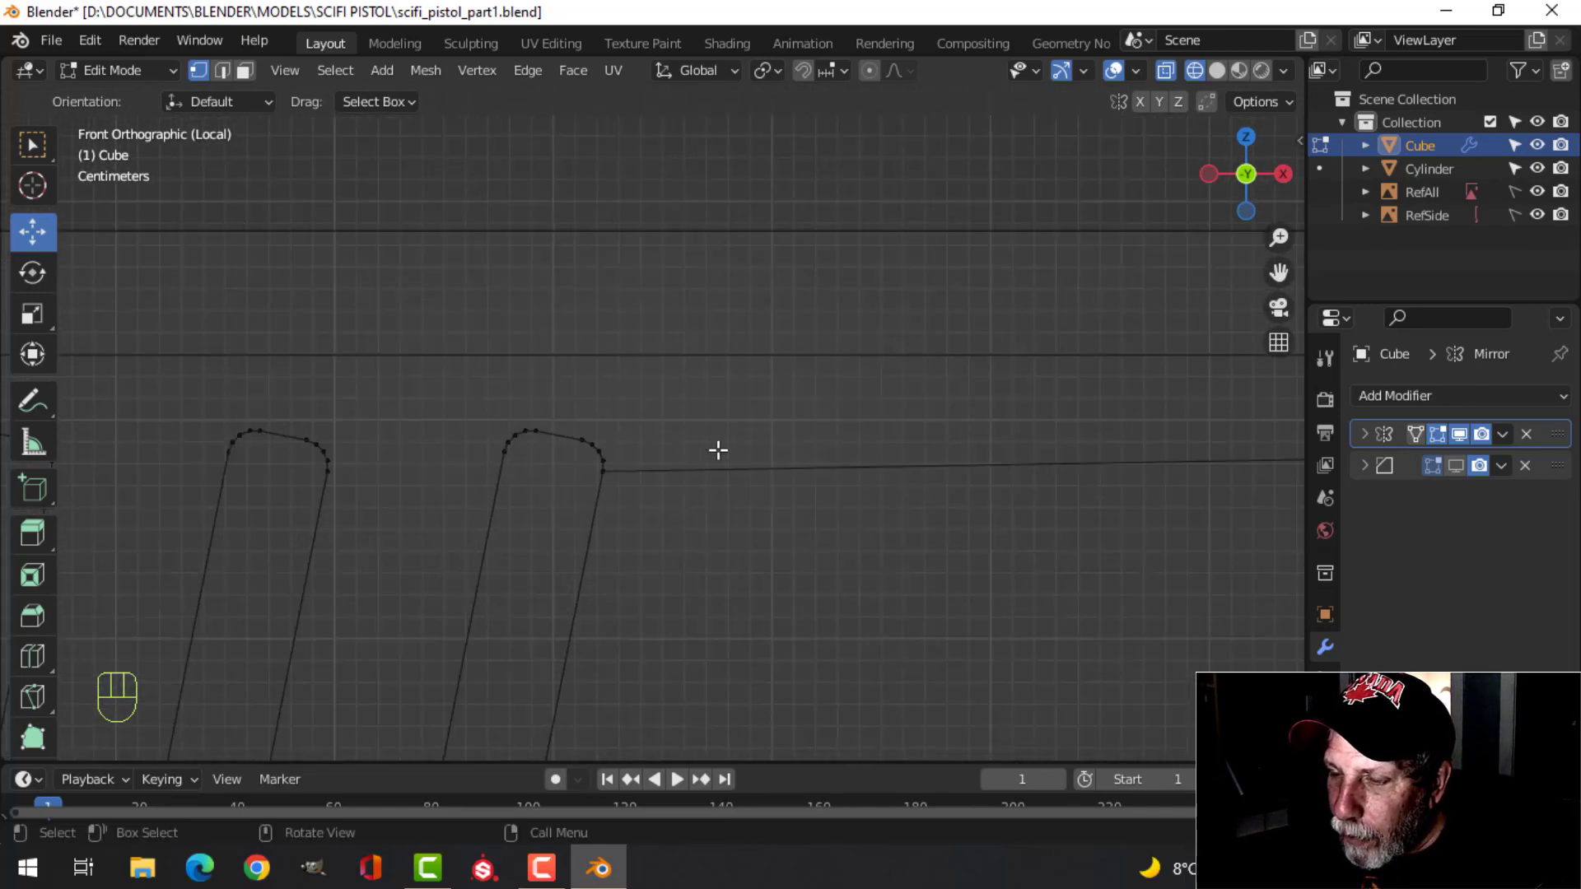
Knife-cut an edge from the vertex atop the last slot straight up to the block's top edge.
key(k)
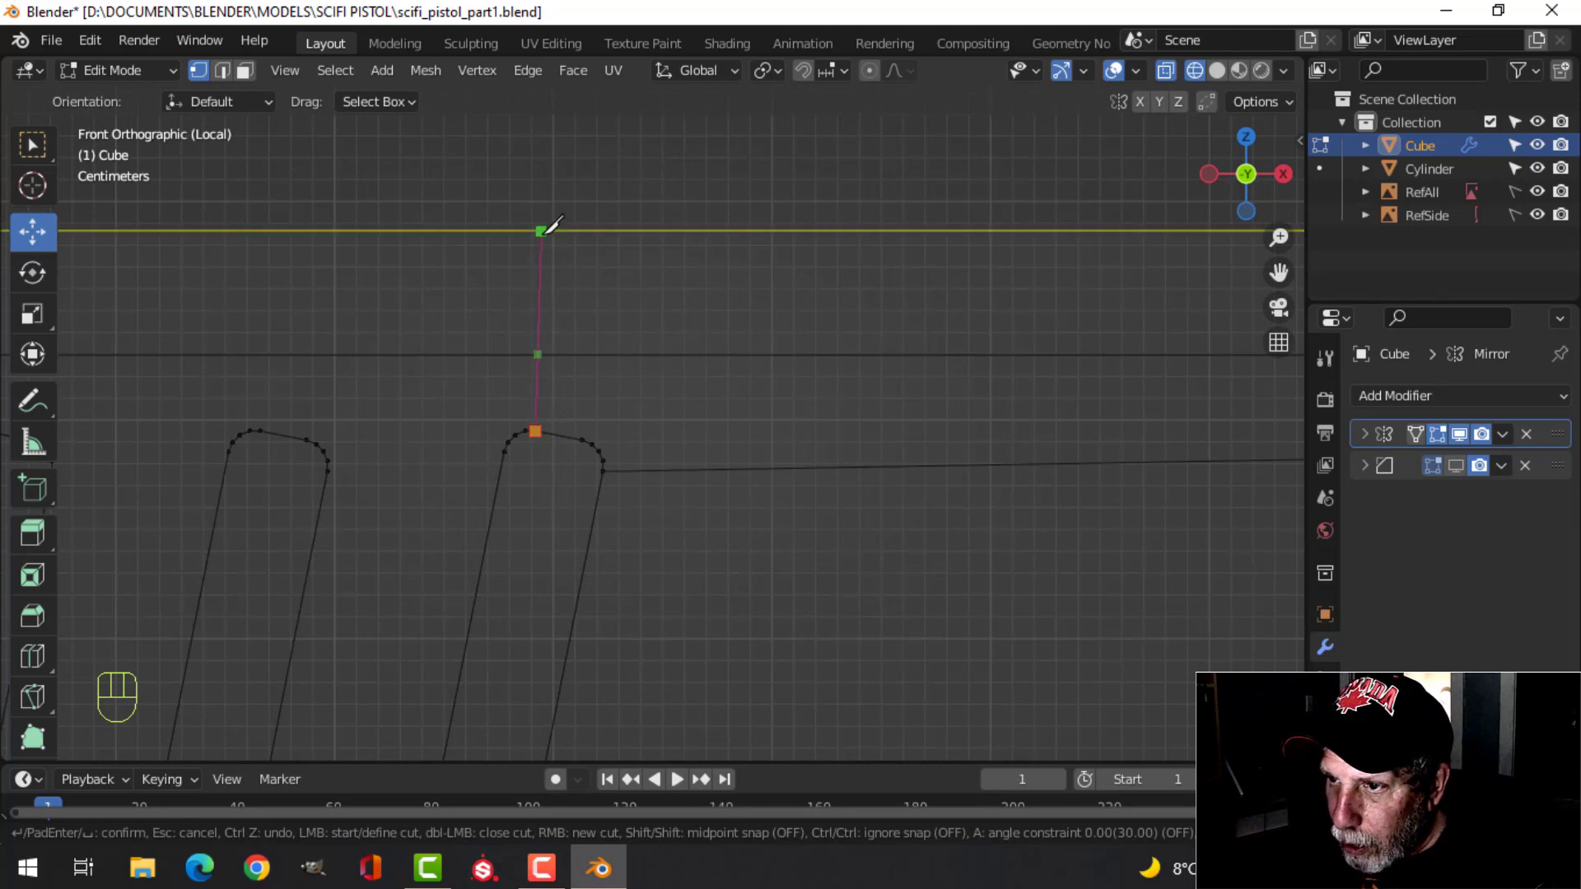
click(541, 231)
key(Return)
key(alt+a)
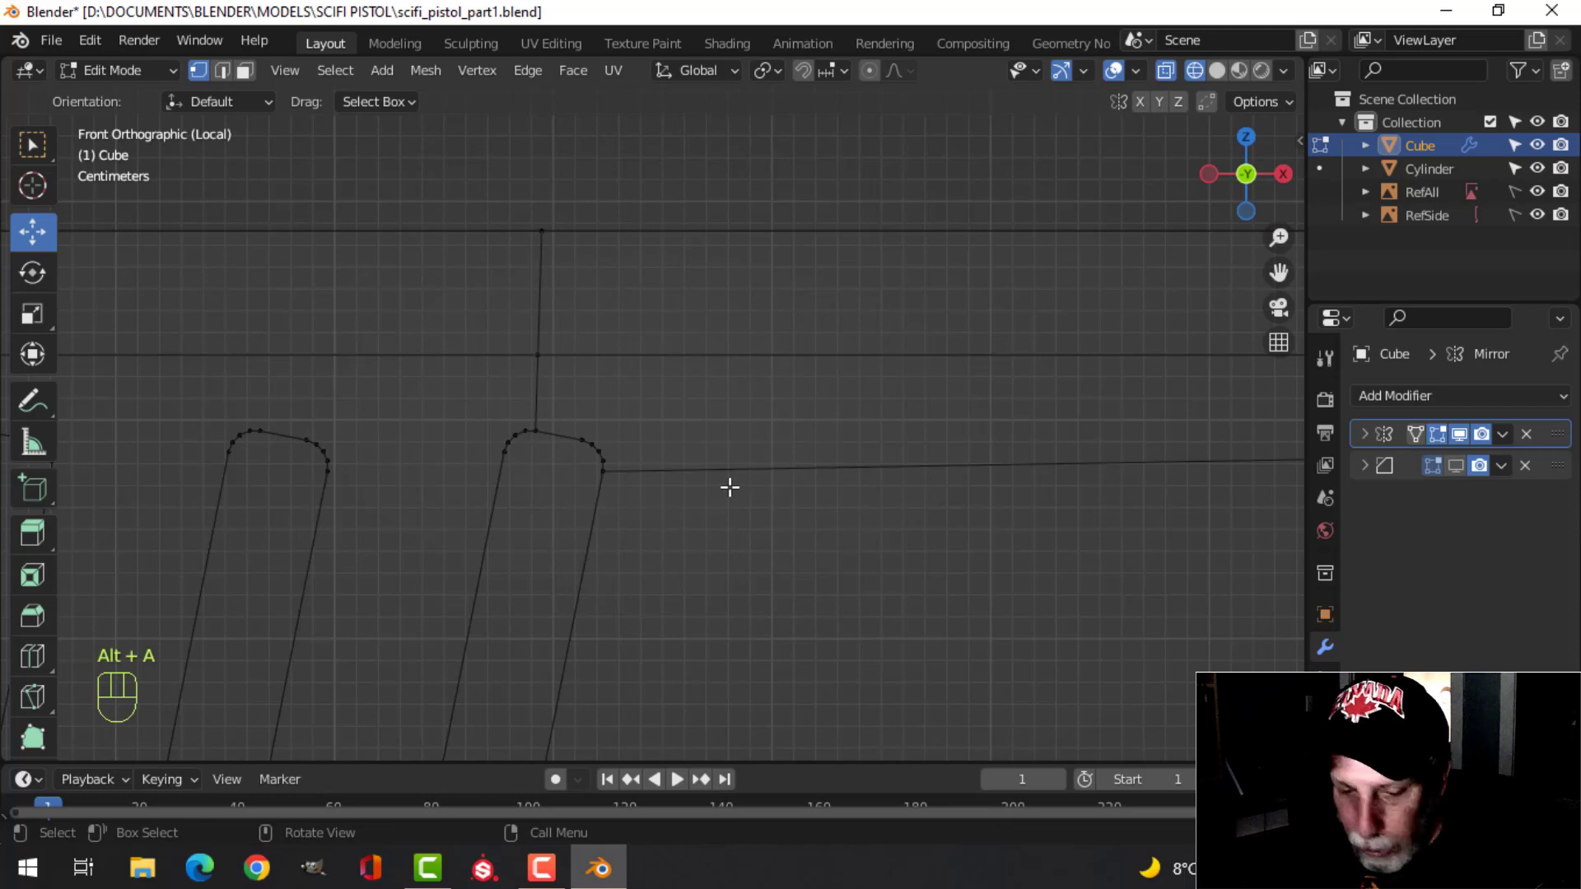
Dissolve the long sloping edge running from the last slot toward the block's front corner.
key(2)
click(703, 470)
scroll(869, 548, down, 3)
key(x)
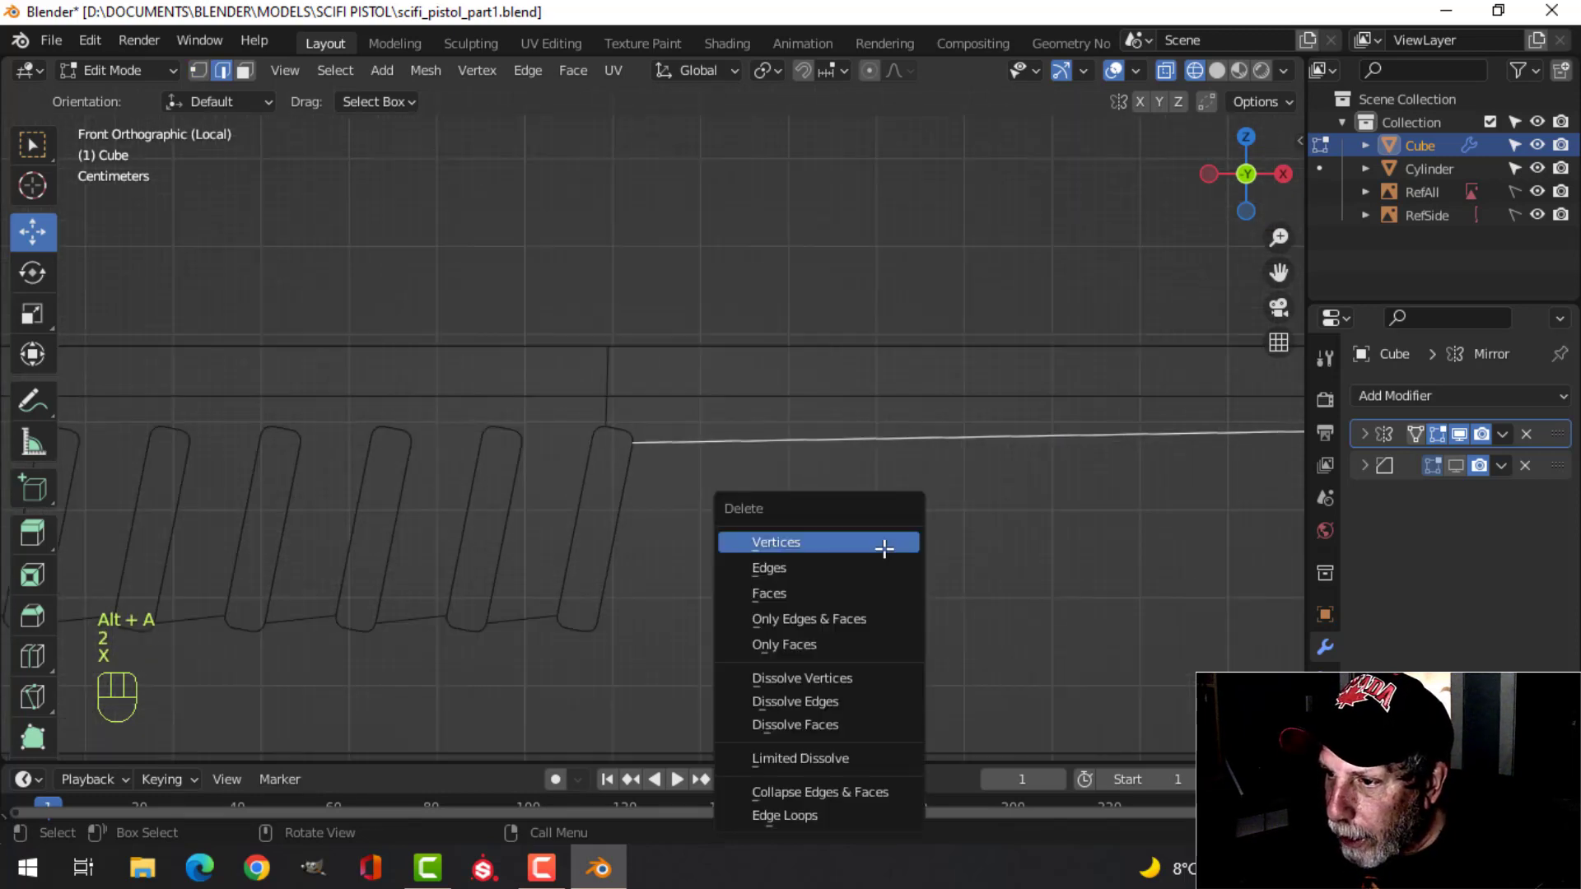
click(832, 701)
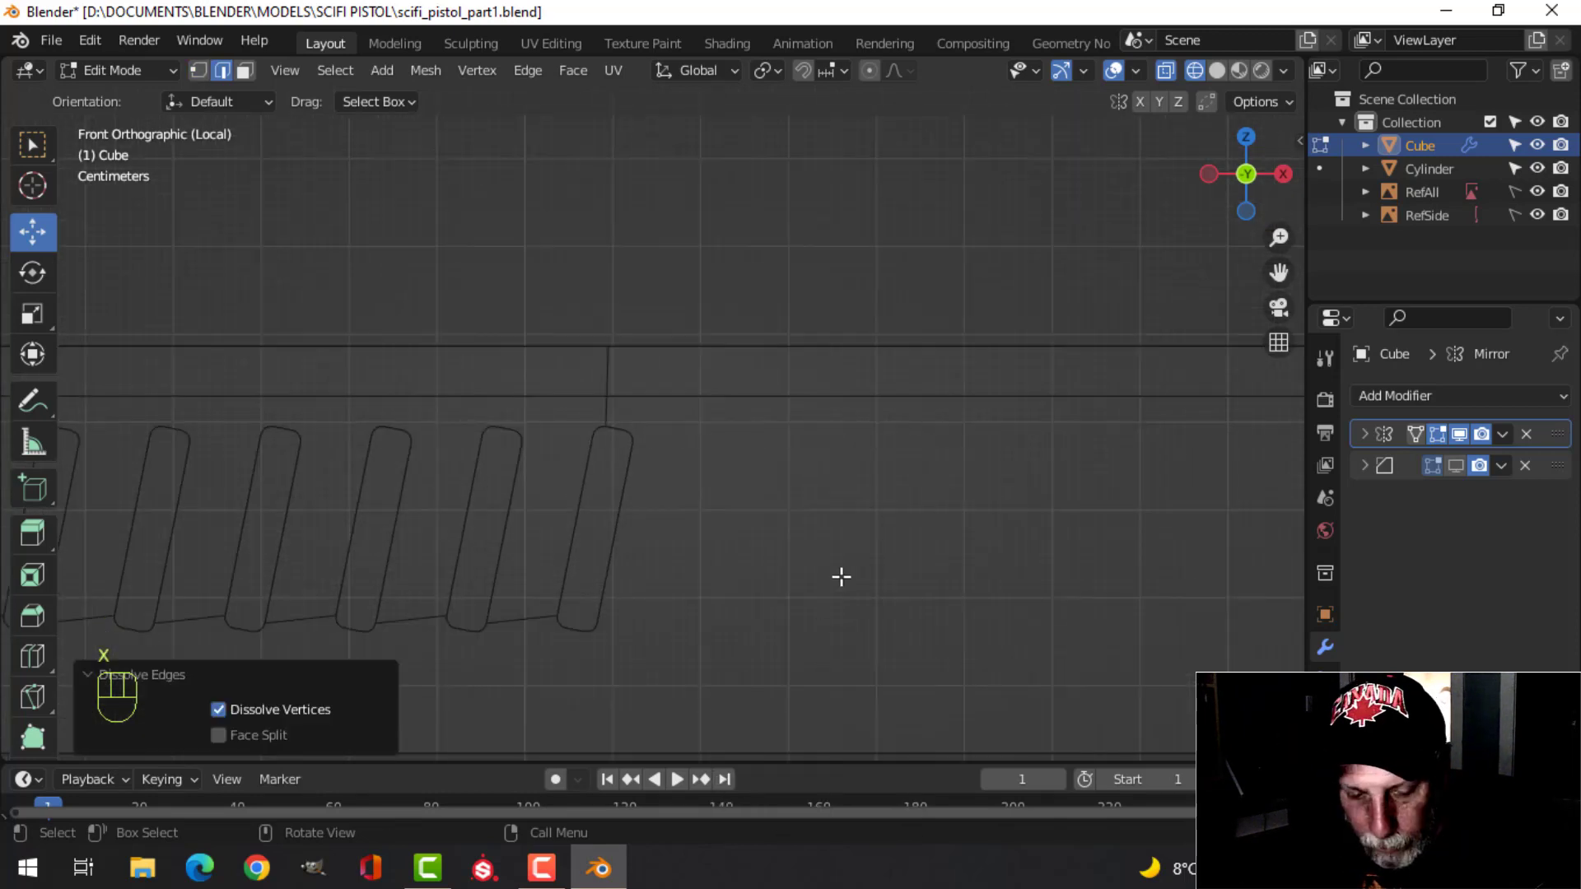
Return to solid shading and Object Mode with the block's Bevel modifier displayed in the viewport again.
key(z)
click(943, 554)
scroll(820, 536, down, 2)
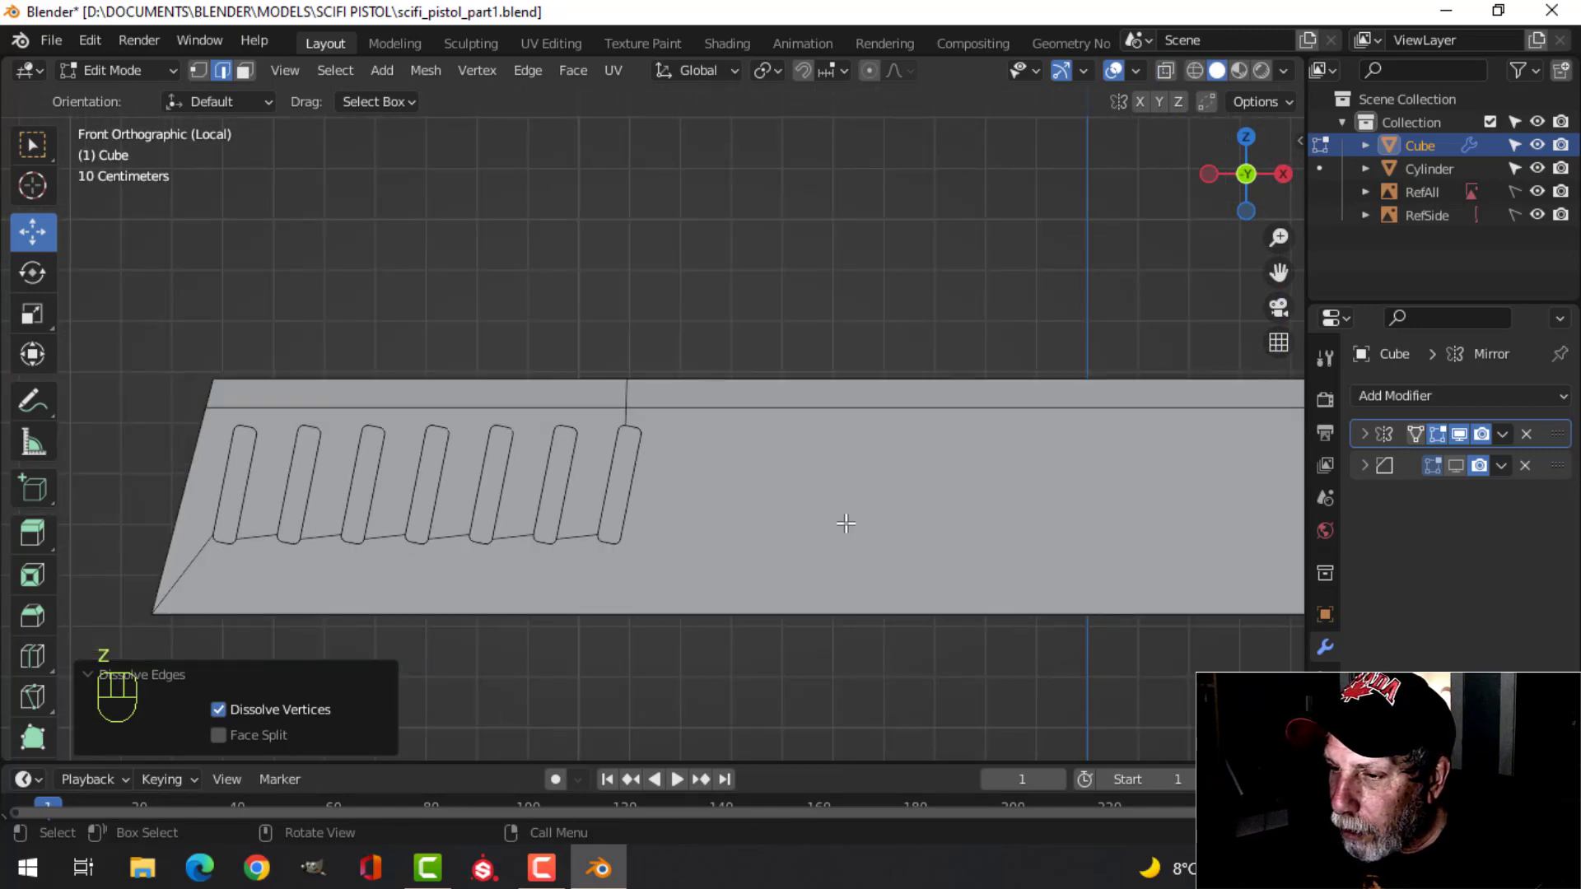
scroll(856, 522, down, 2)
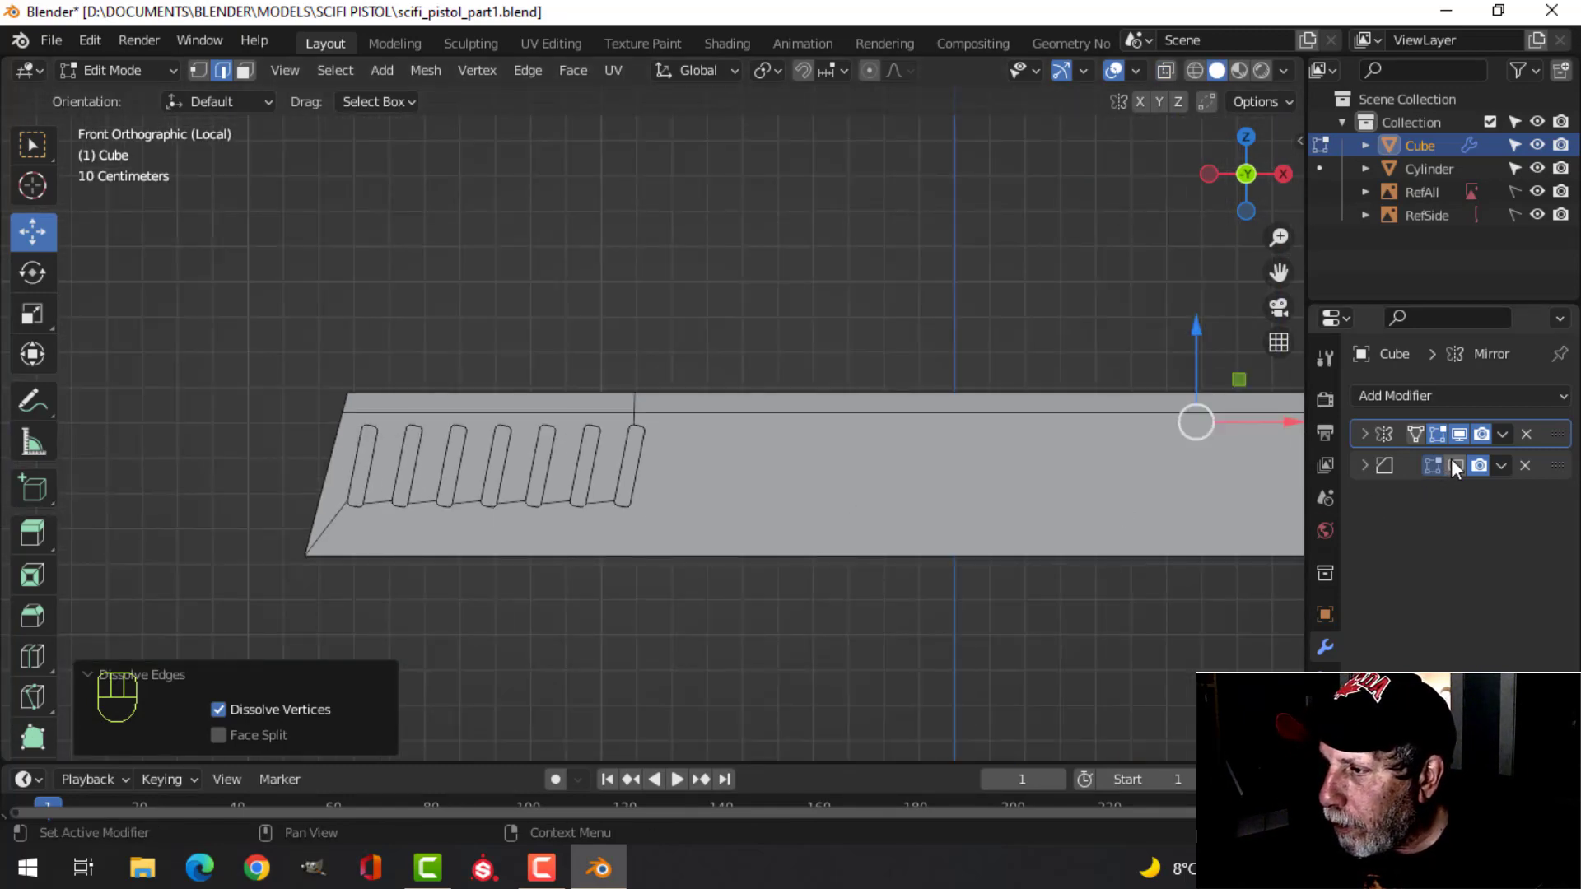
scroll(896, 516, up, 3)
key(Tab)
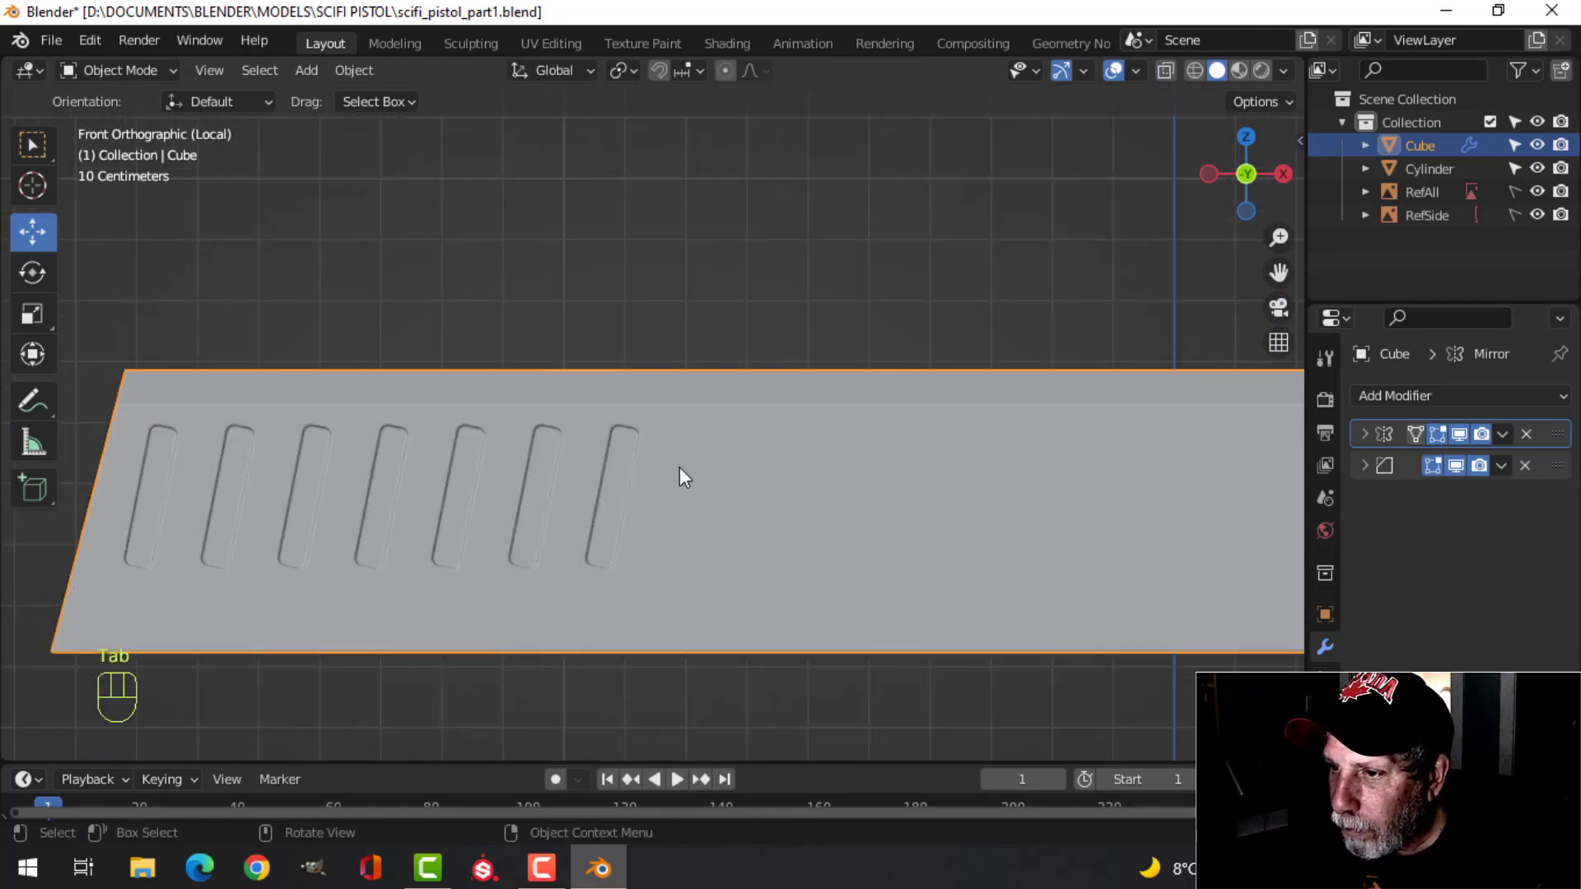
mouse_move(681, 469)
middle_down()
mouse_move(762, 511)
mouse_move(882, 520)
mouse_move(651, 494)
mouse_move(672, 465)
middle_up()
key(KP_1)
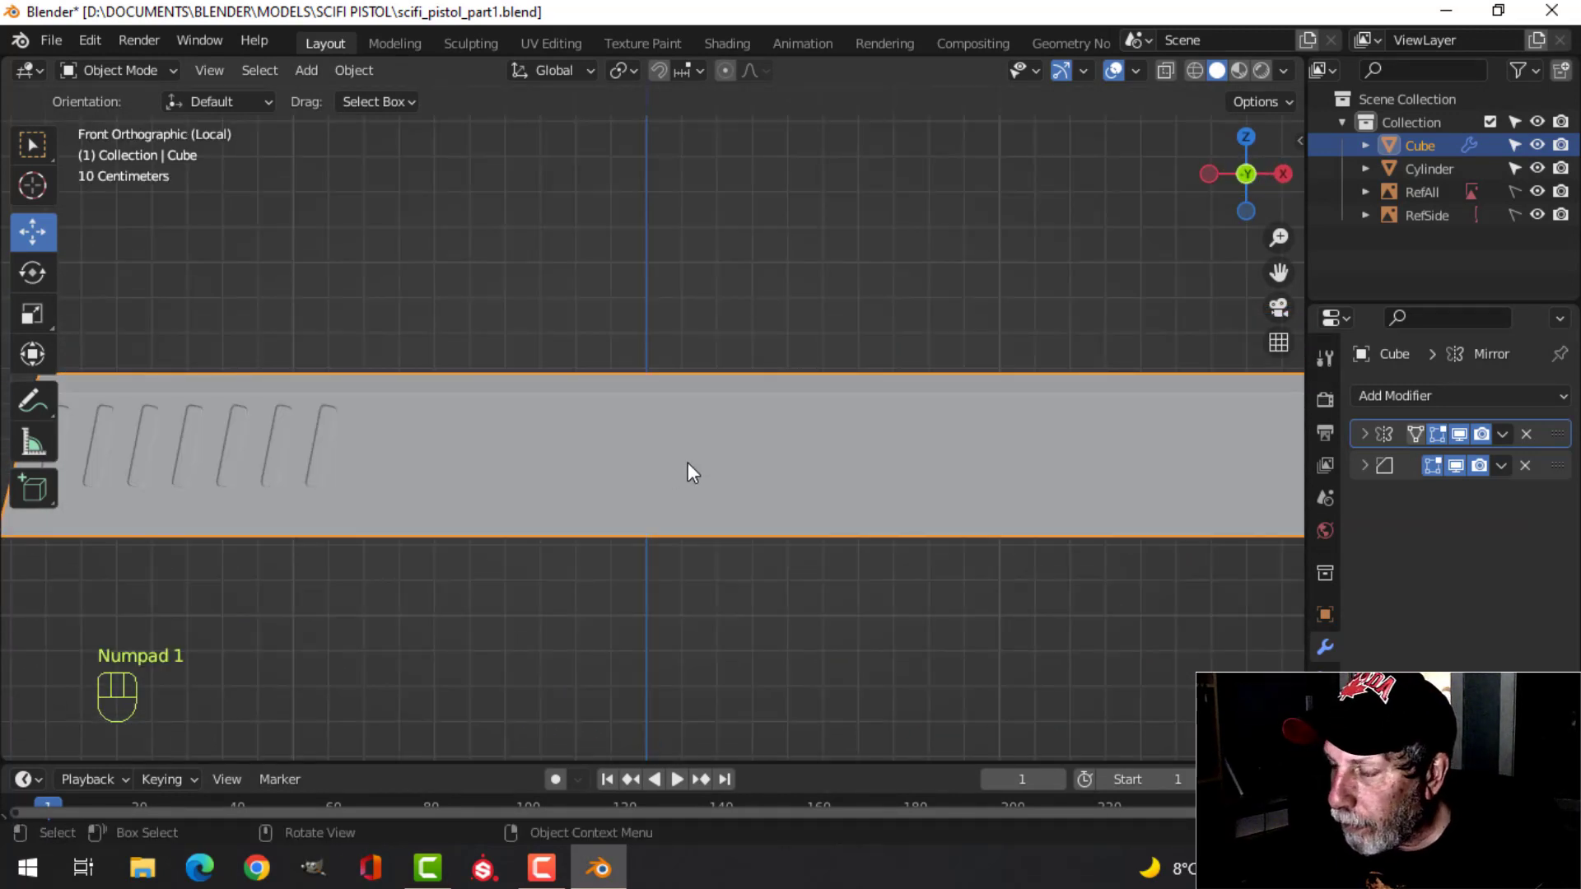
Exit local view and show the model in wireframe over the vent holes in the side reference.
key(slash)
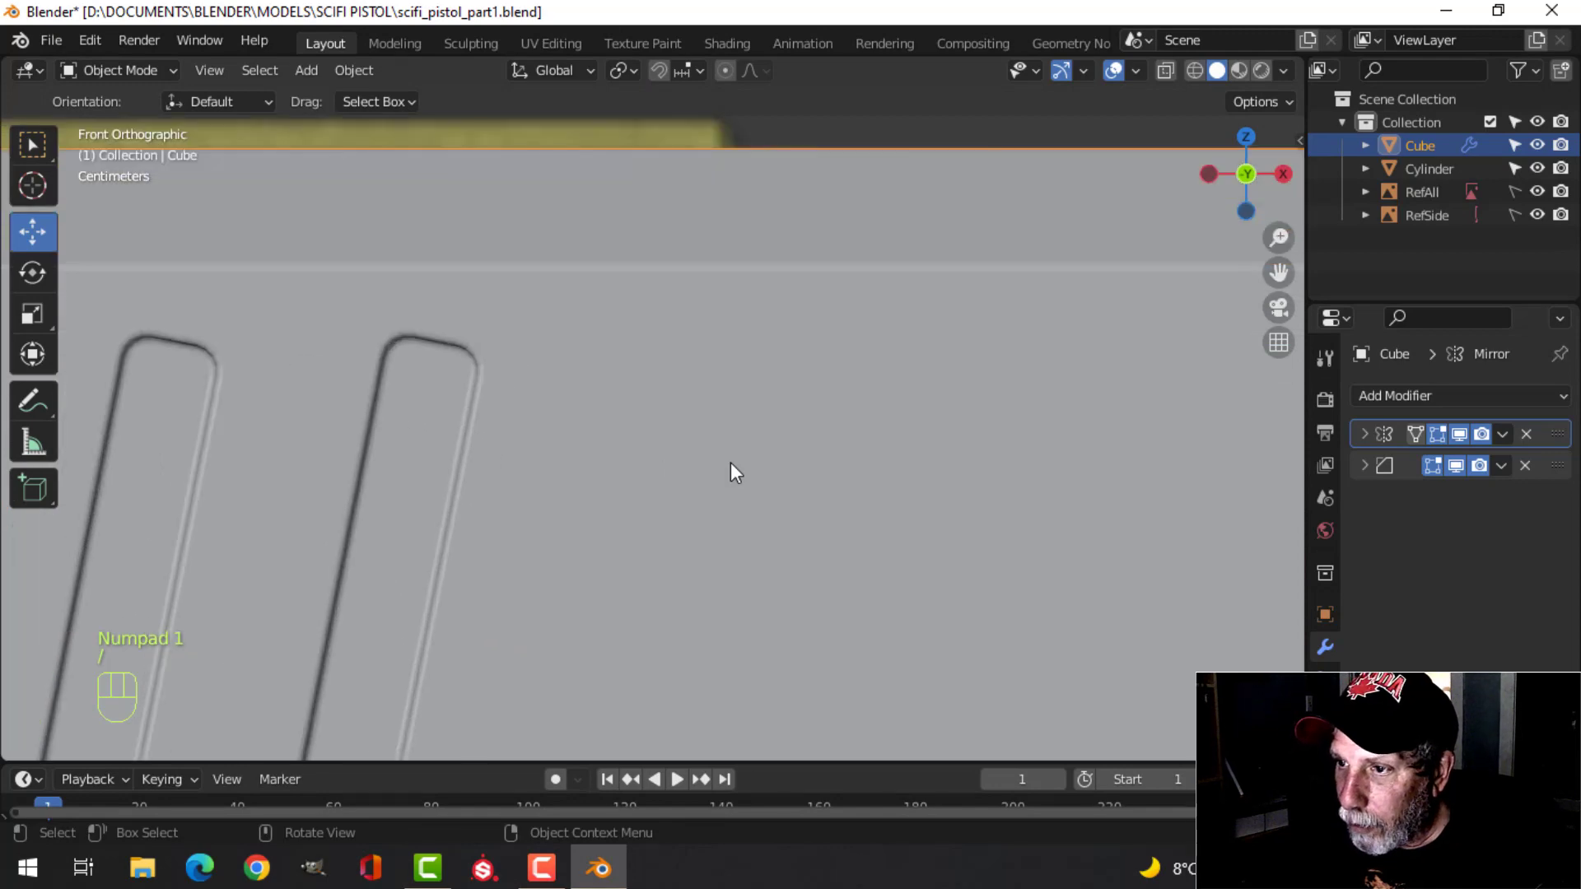
scroll(735, 474, up, 1)
key(z)
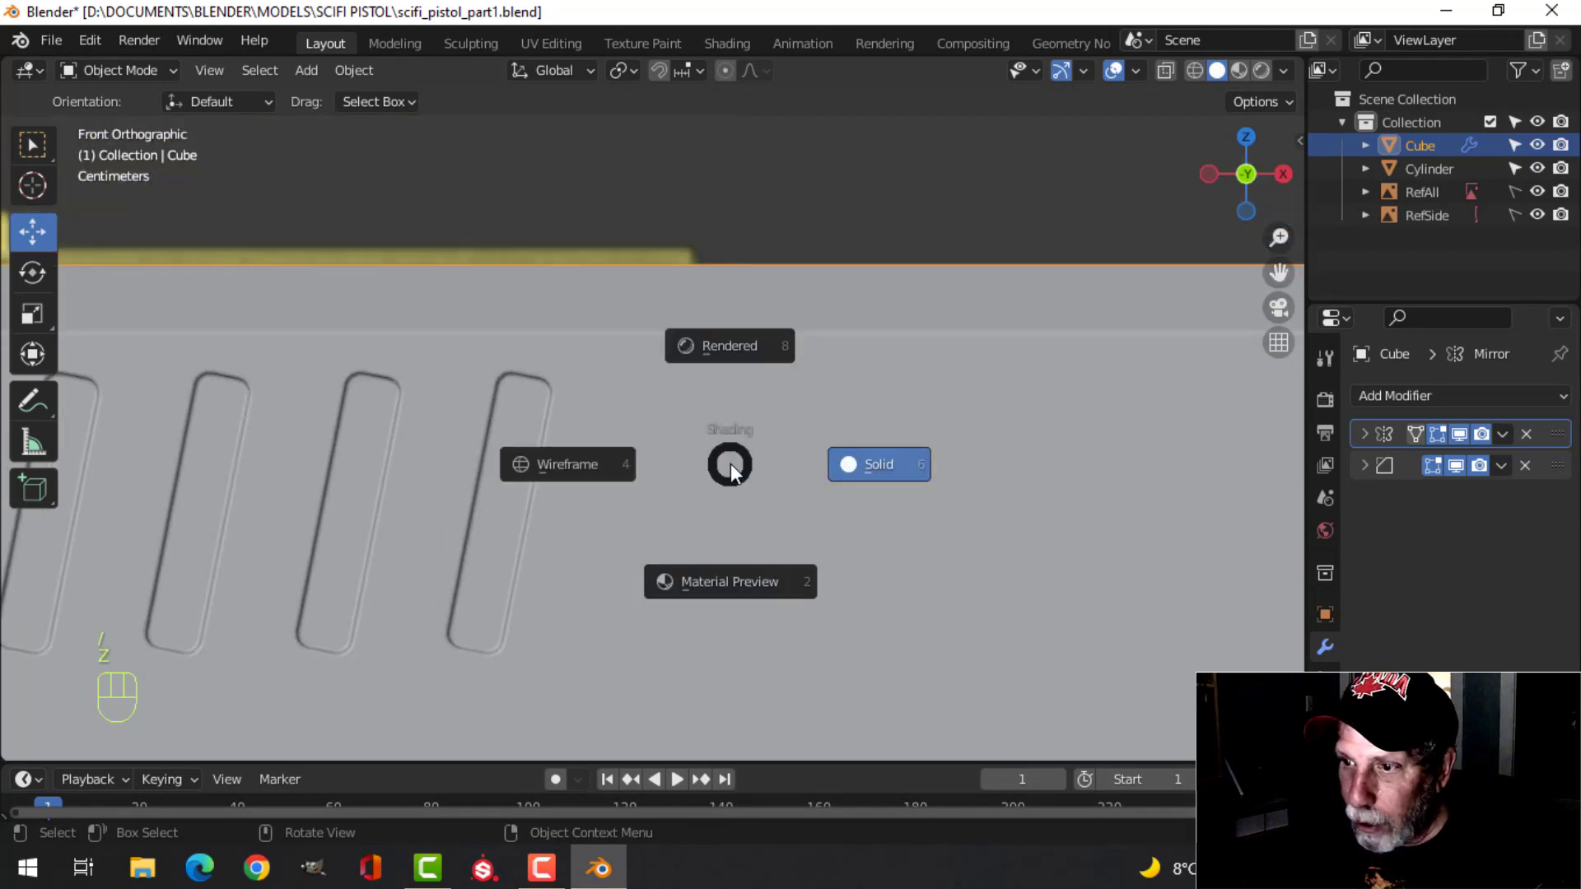
click(544, 482)
scroll(749, 494, down, 4)
shift+middle_drag(729, 489, 410, 471)
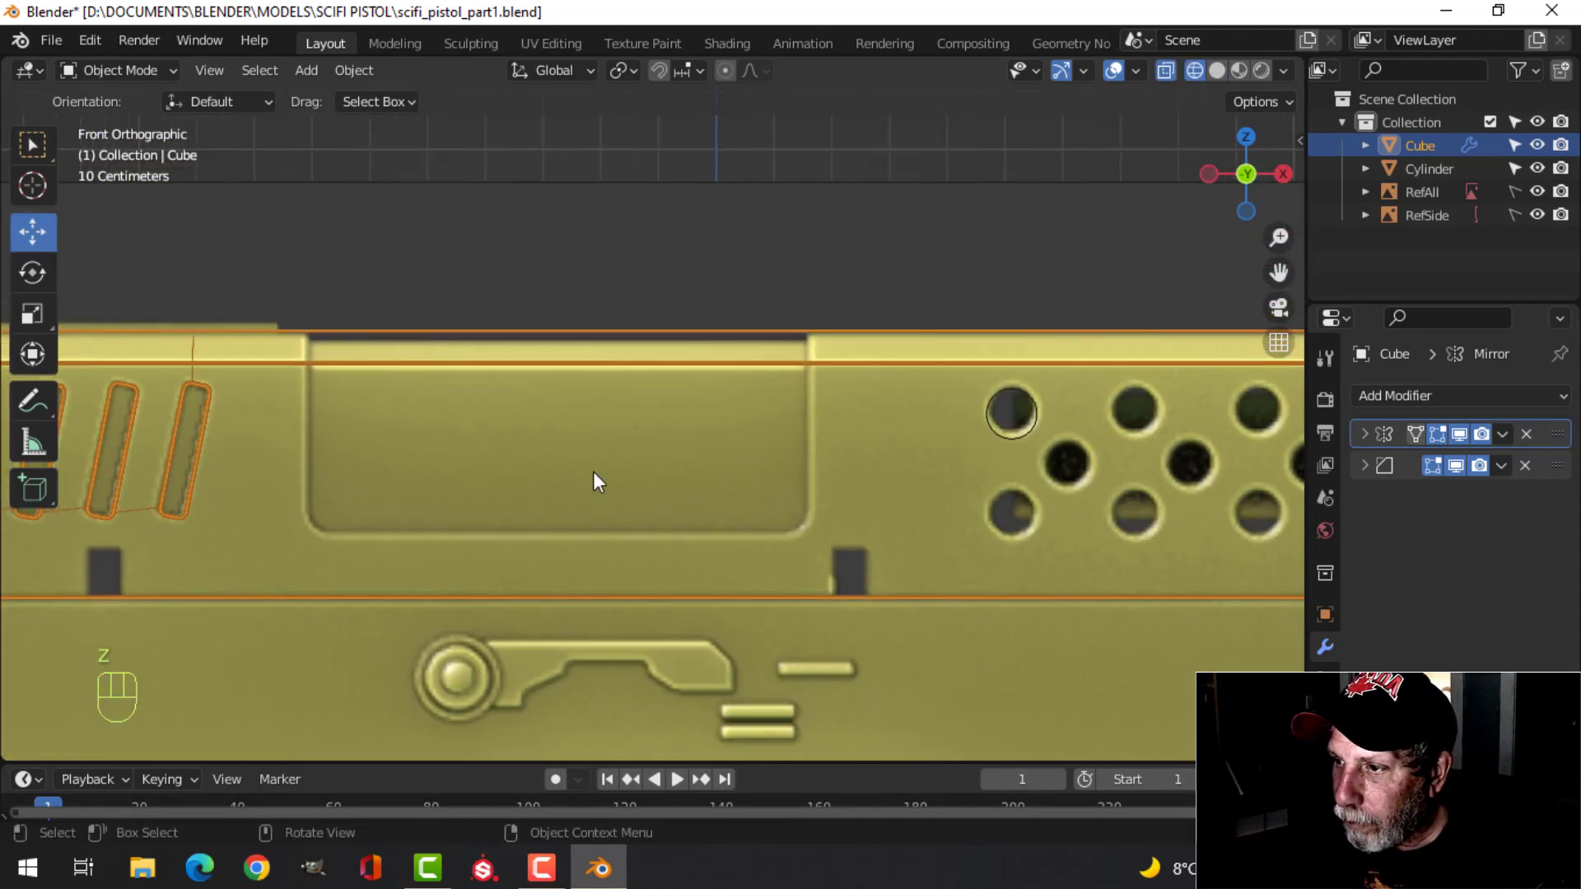
scroll(591, 471, down, 2)
shift+middle_drag(725, 472, 466, 502)
scroll(700, 467, up, 3)
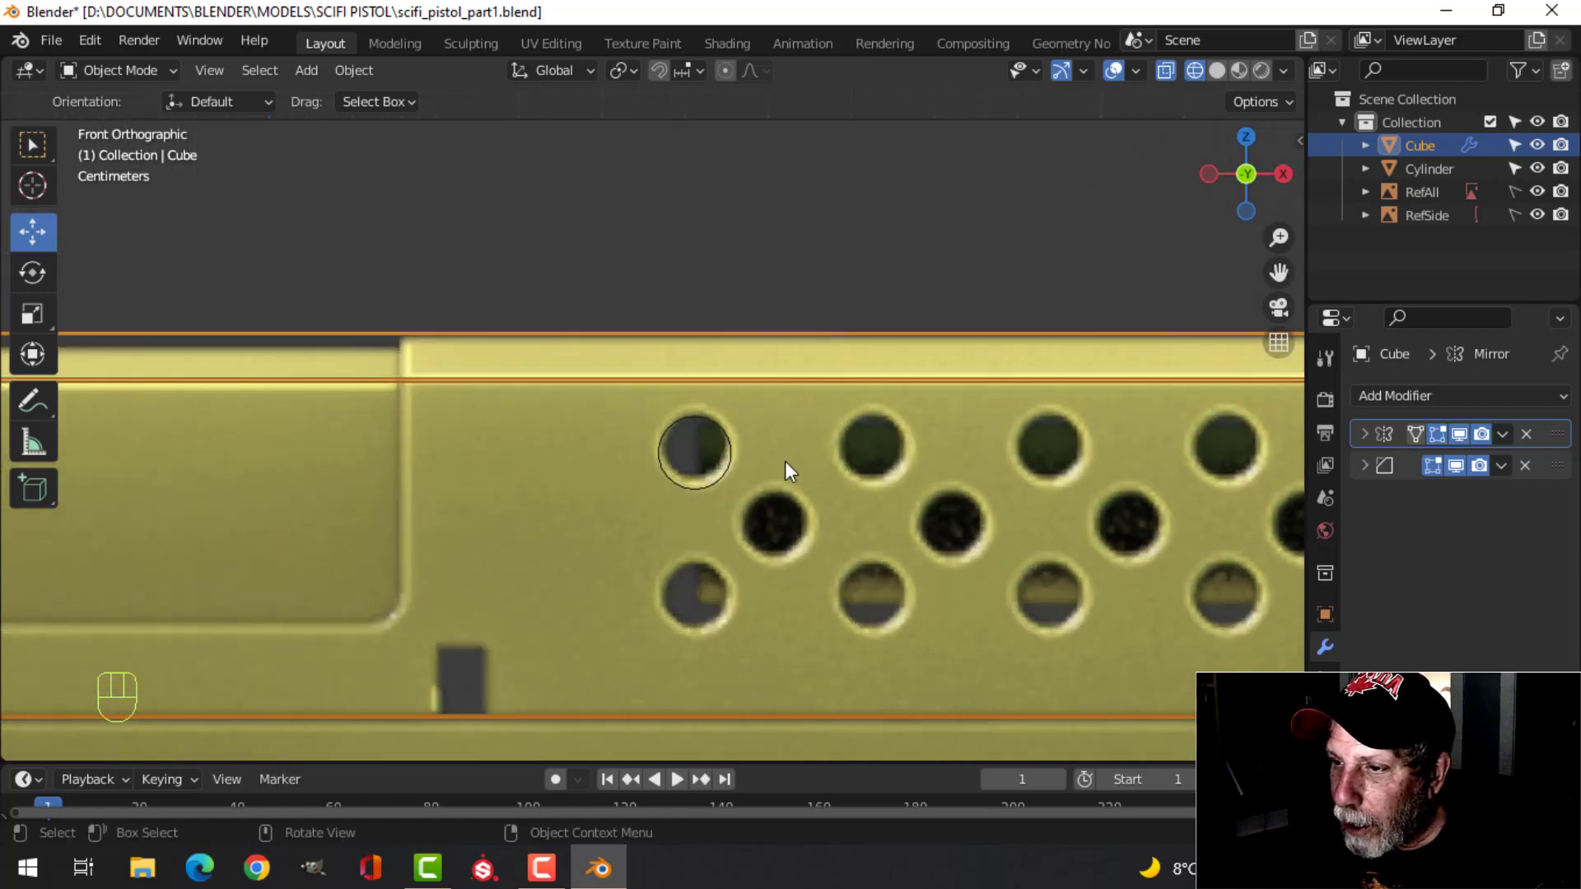
Move the cylinder's whole mesh in Edit Mode to centre it on the first vent hole of the reference's top row.
scroll(759, 424, up, 3)
click(758, 423)
key(Tab)
scroll(865, 469, up, 2)
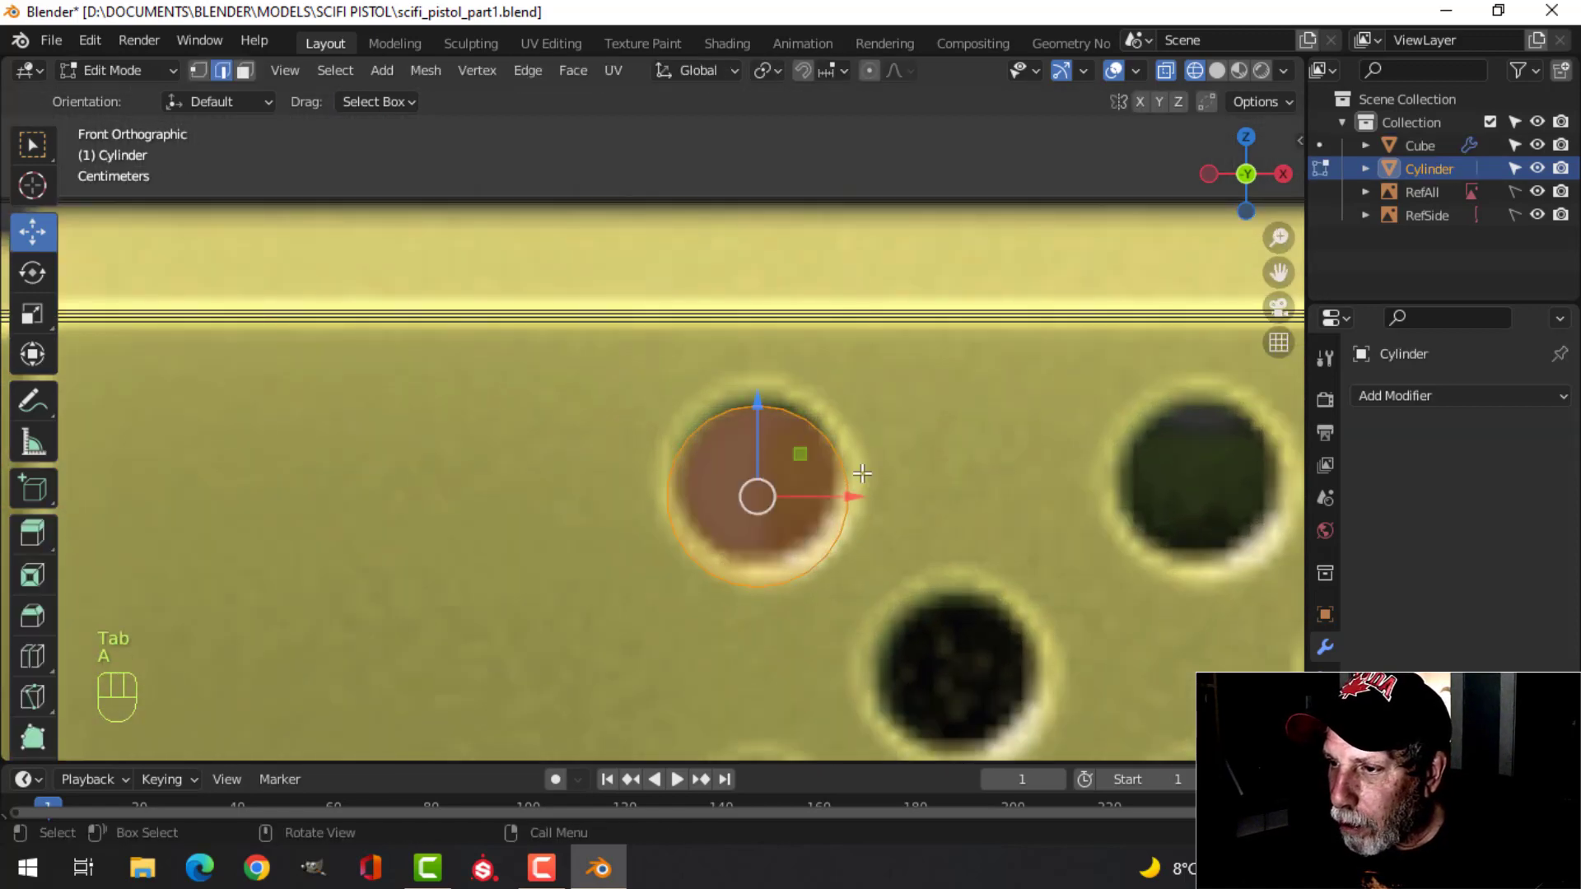
key(g)
click(868, 459)
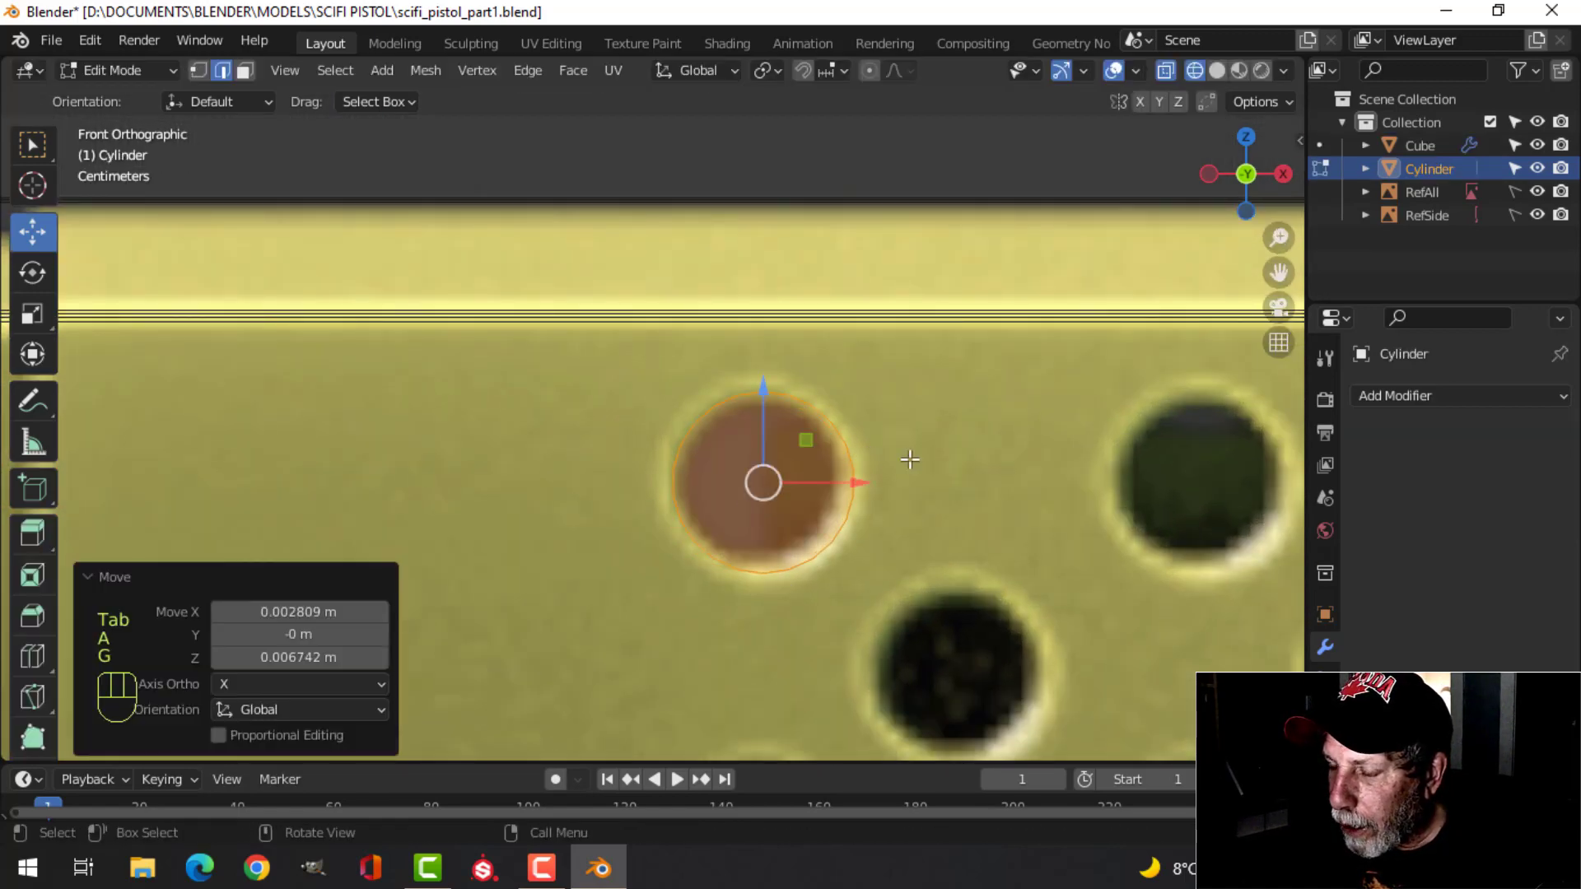
scroll(910, 460, down, 4)
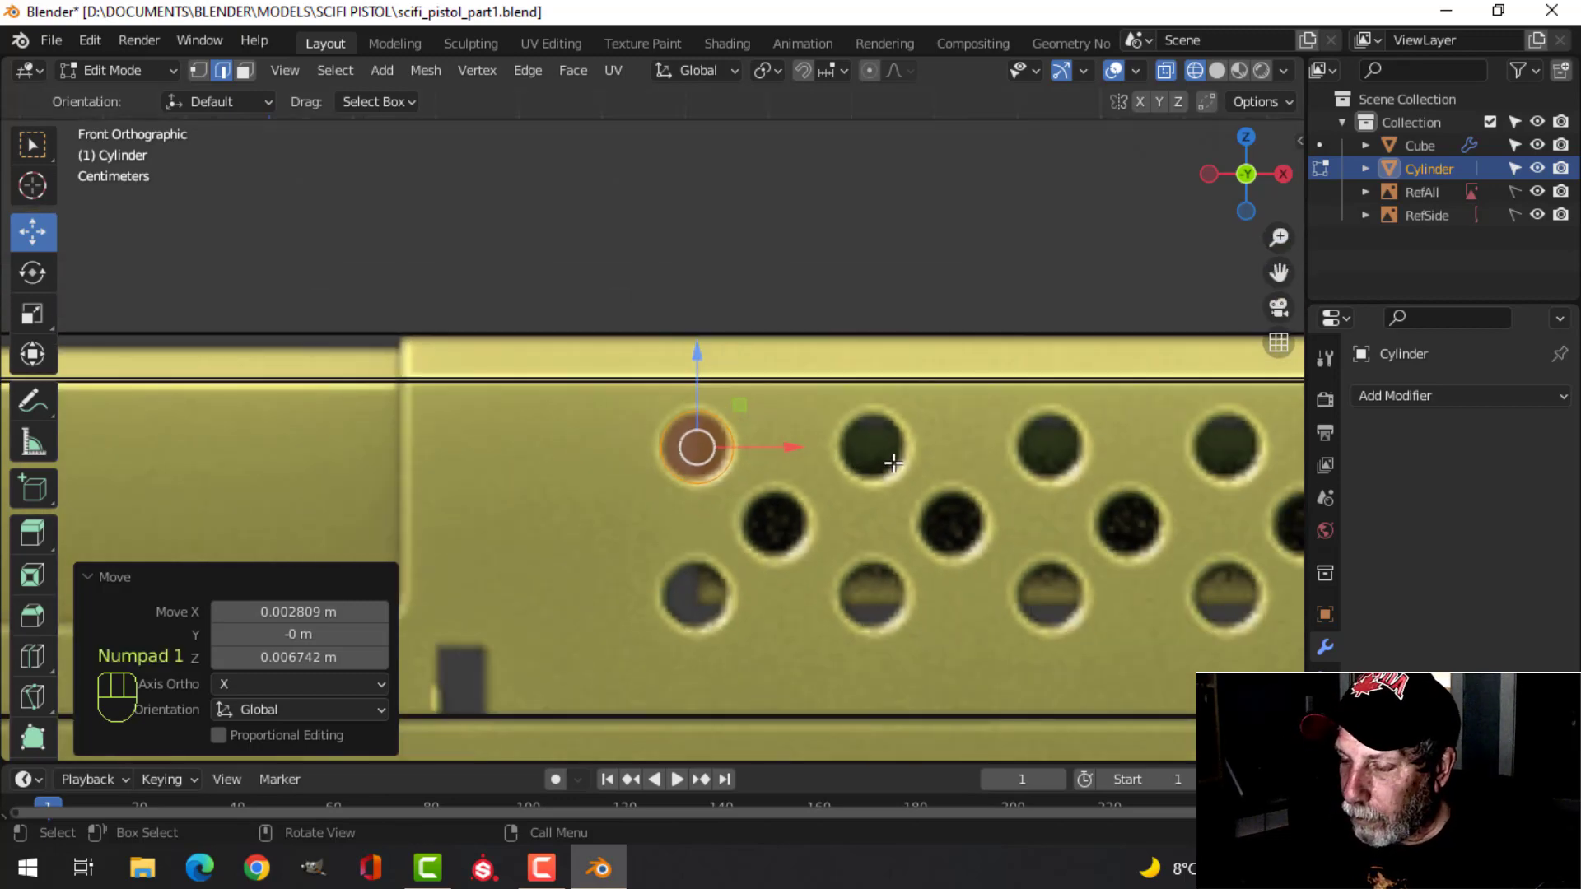
In solid shading, move the cylinder mesh about 0.43 m along Y toward the block's near side face.
key(z)
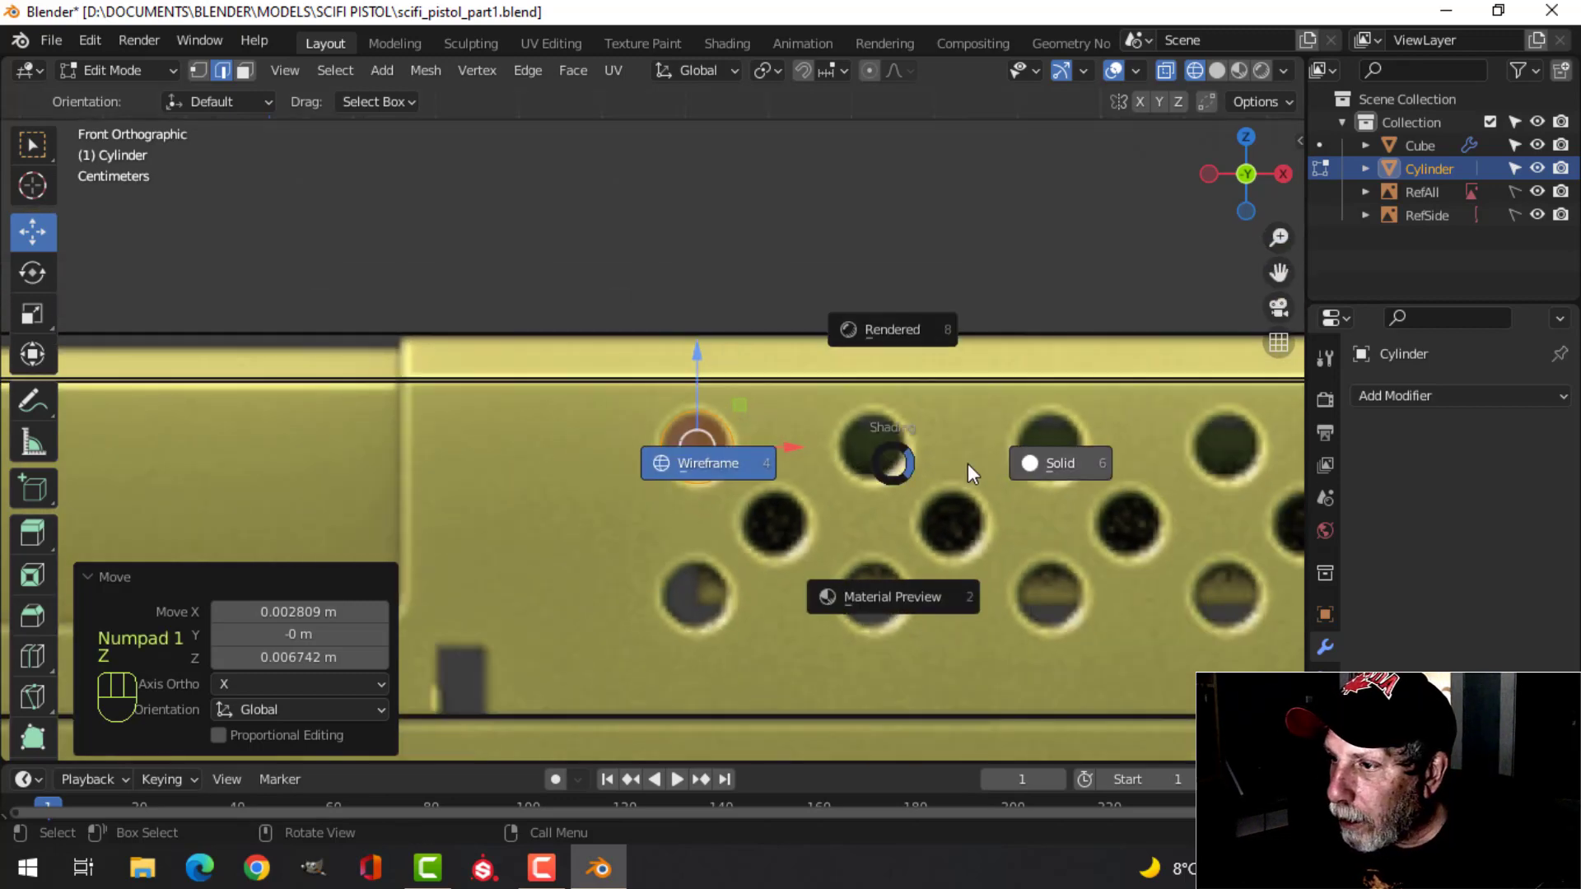
click(1044, 468)
mouse_move(1044, 467)
middle_down()
mouse_move(554, 529)
mouse_move(795, 515)
middle_up()
key(g)
key(y)
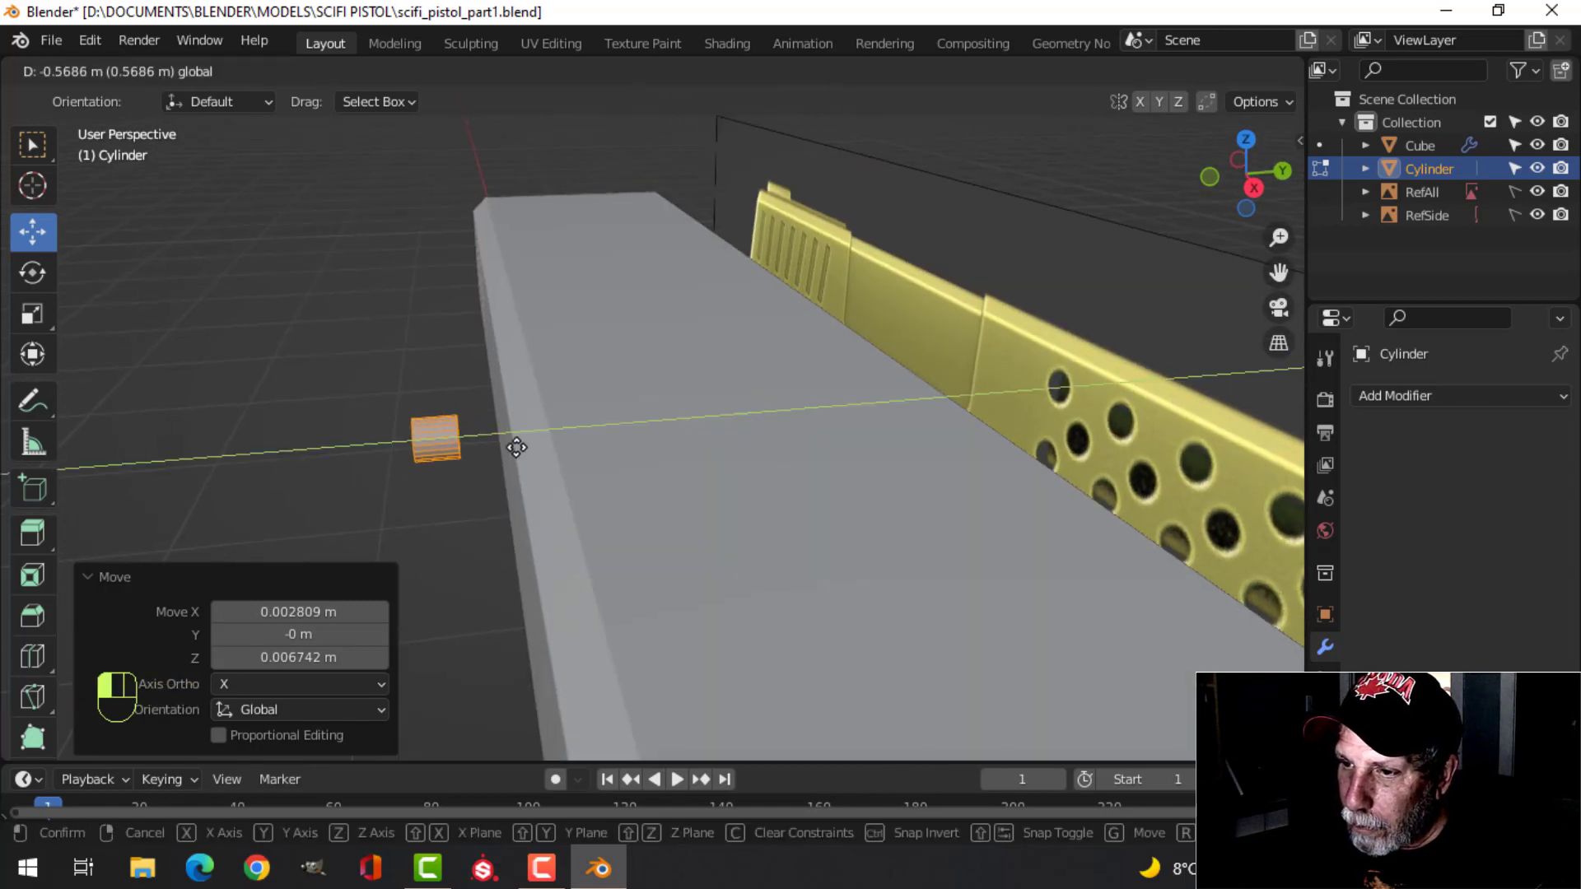
click(598, 444)
key(ctrl+z)
key(KP_1)
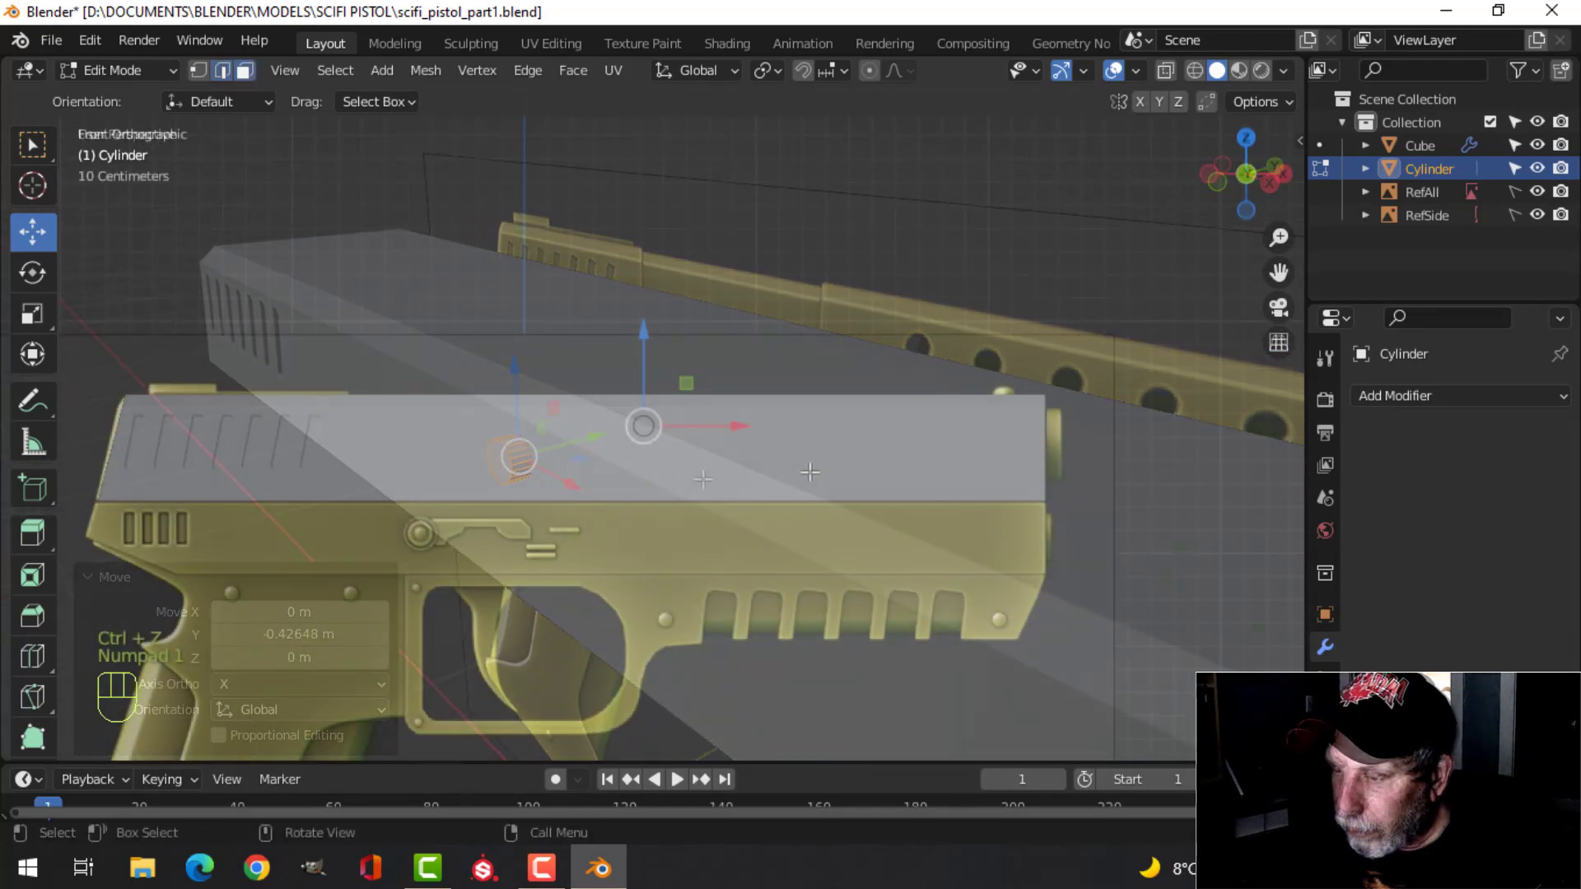
Add an Array modifier to the cylinder in wireframe view with a relative X offset factor of 2.420.
key(z)
click(665, 477)
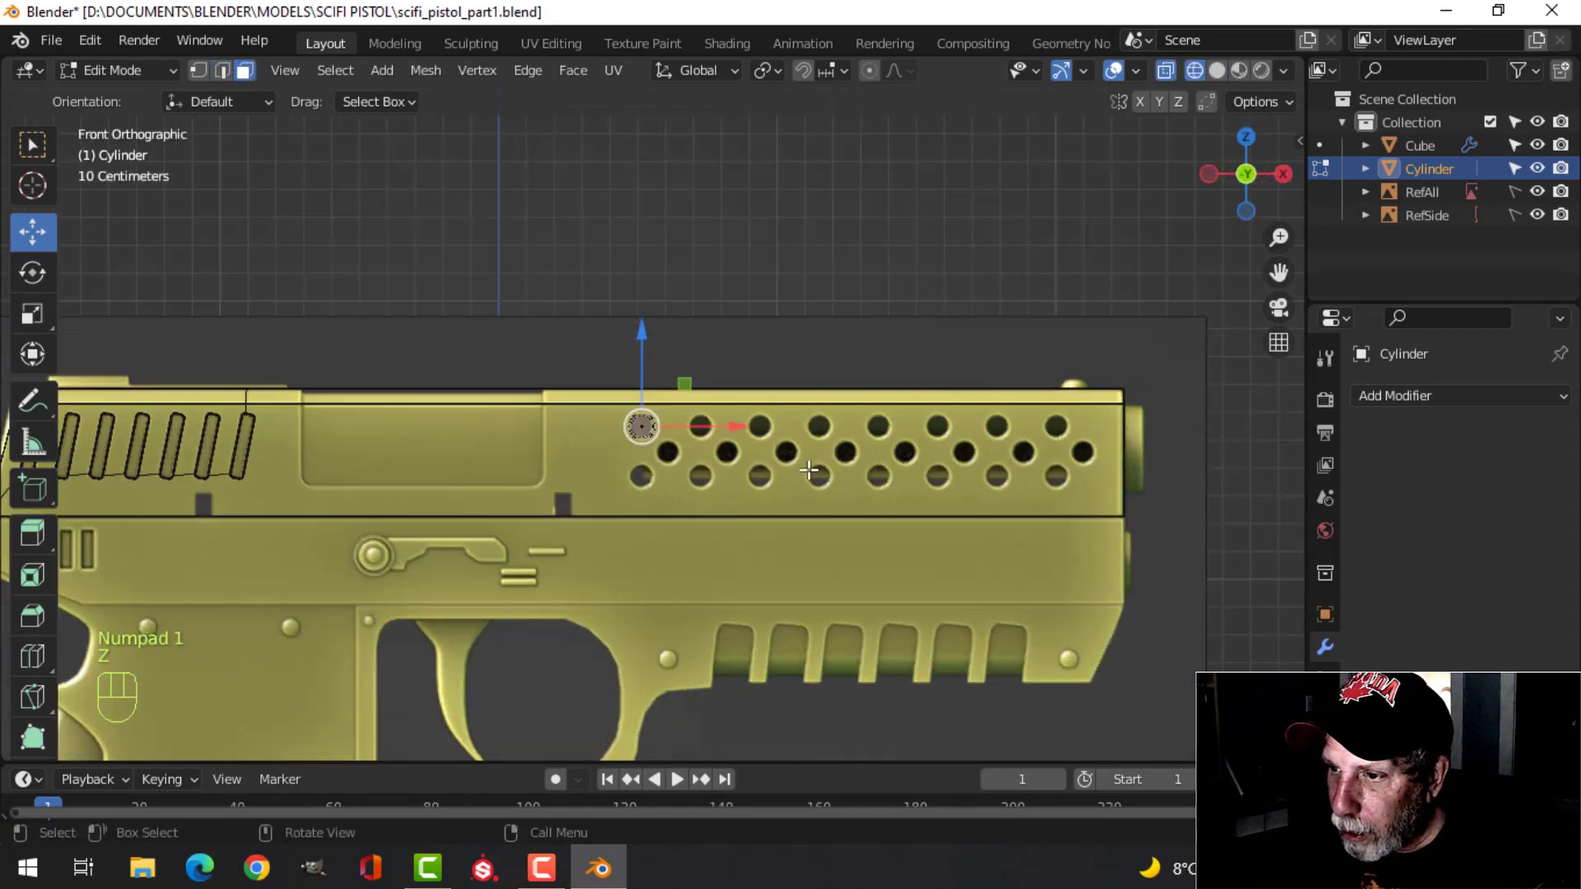
scroll(524, 426, up, 5)
shift+middle_drag(524, 425, 659, 398)
scroll(626, 414, up, 2)
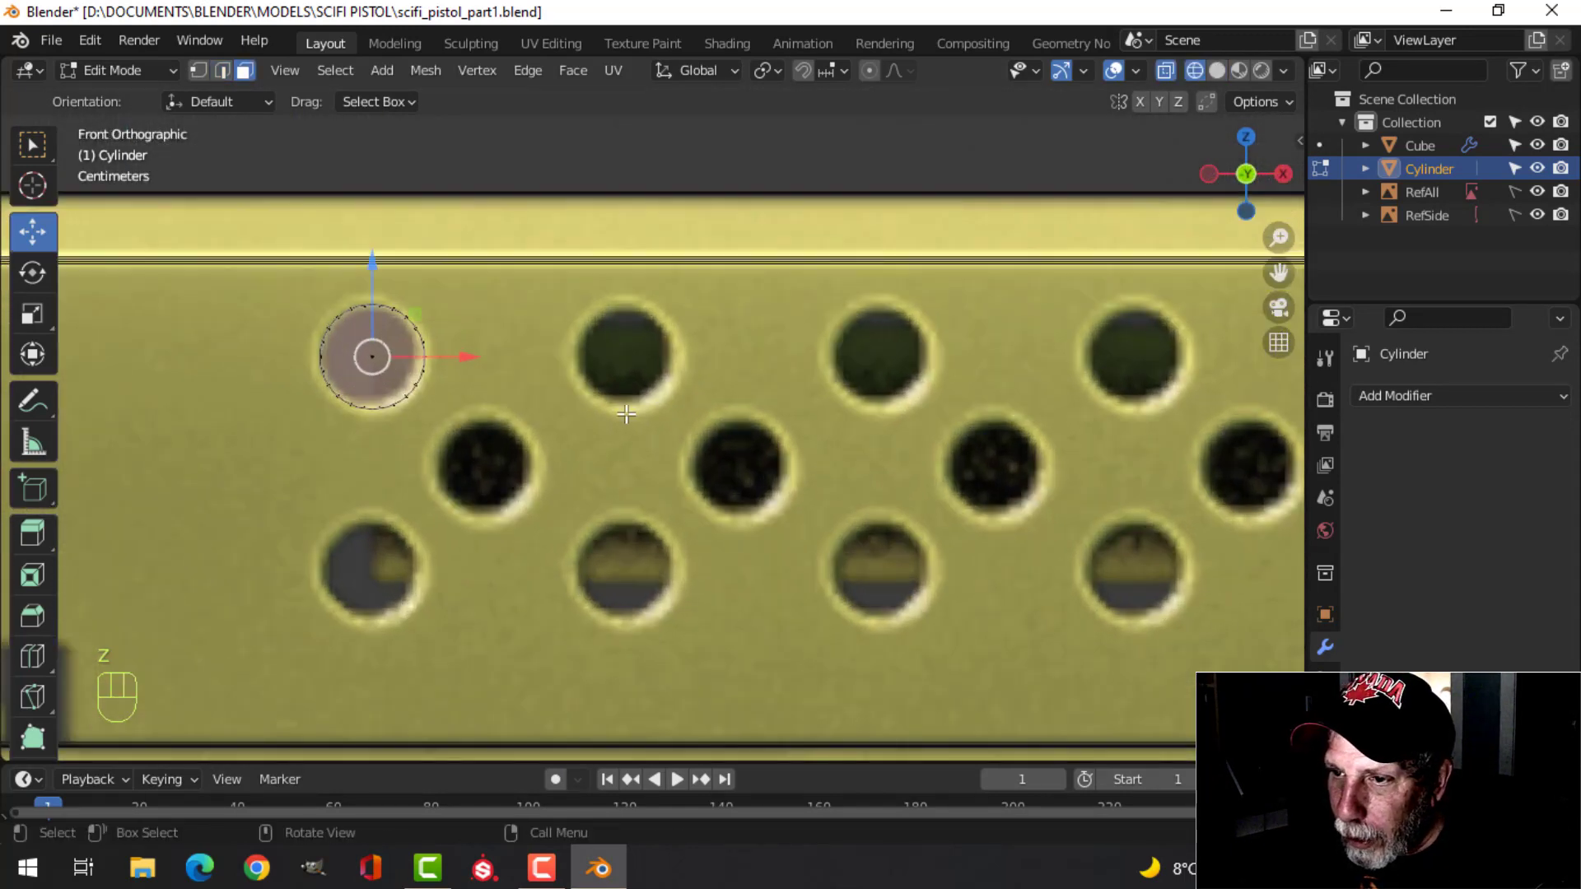
key(a)
click(1371, 398)
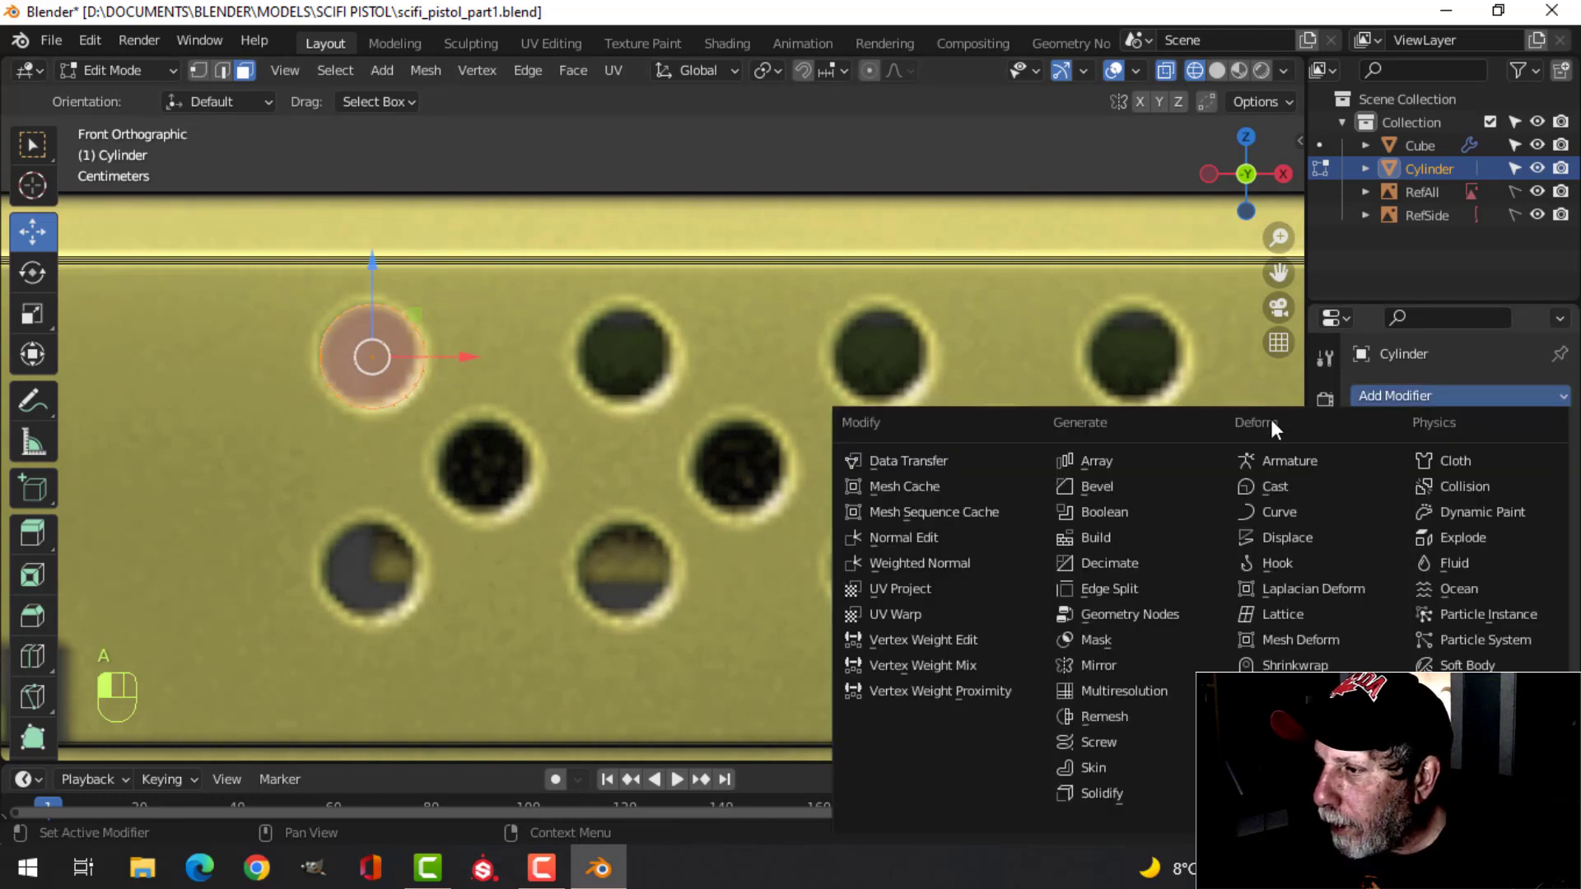
click(1154, 466)
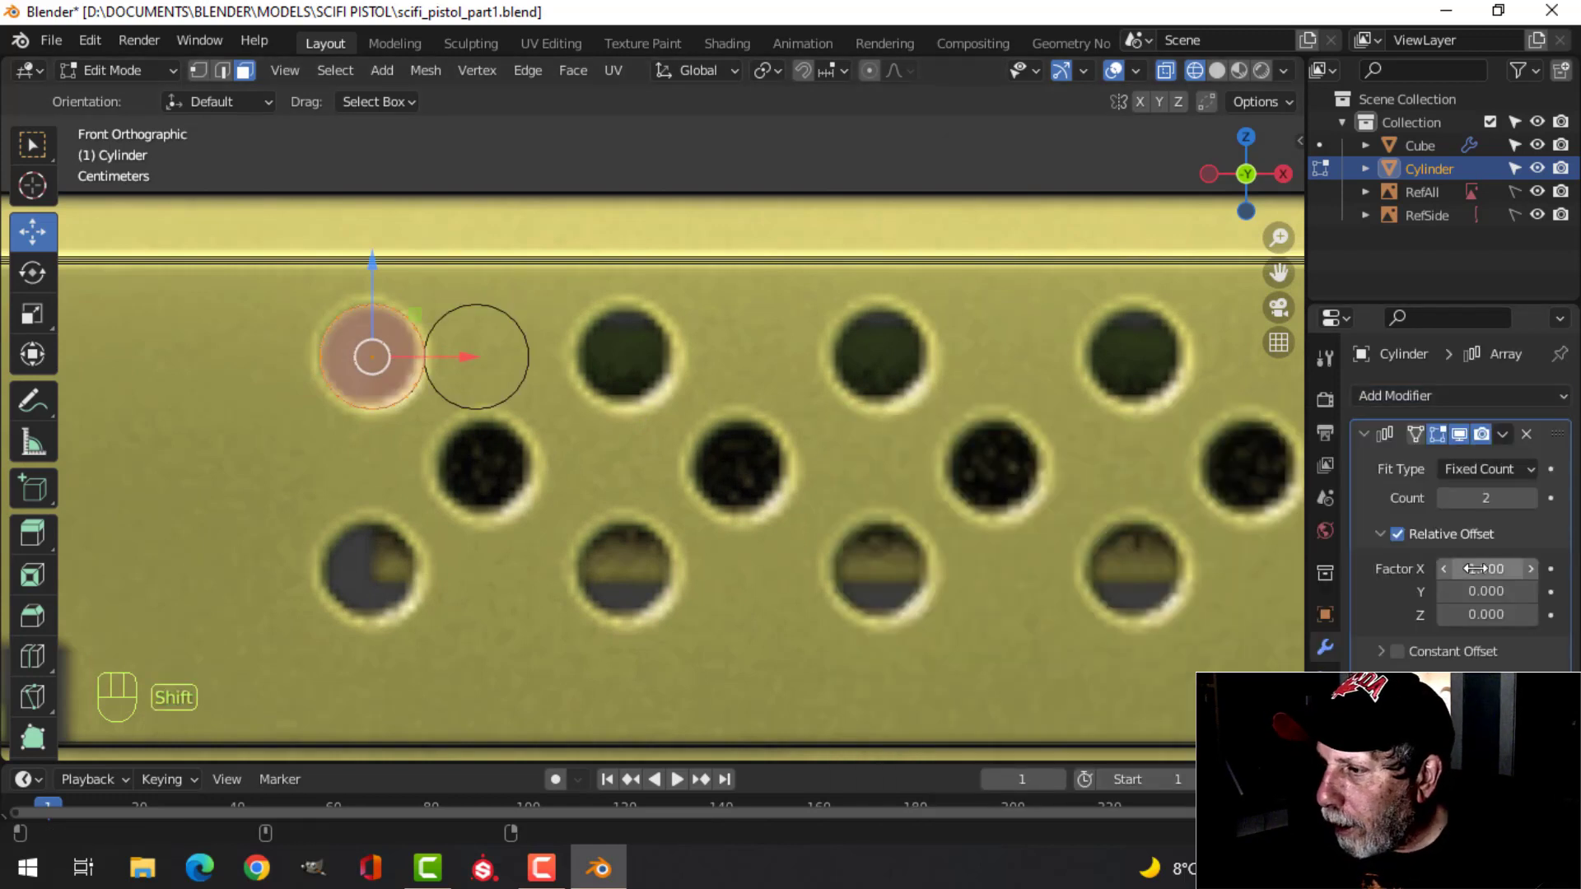
shift+drag(1469, 558, 1548, 568)
scroll(937, 520, down, 4)
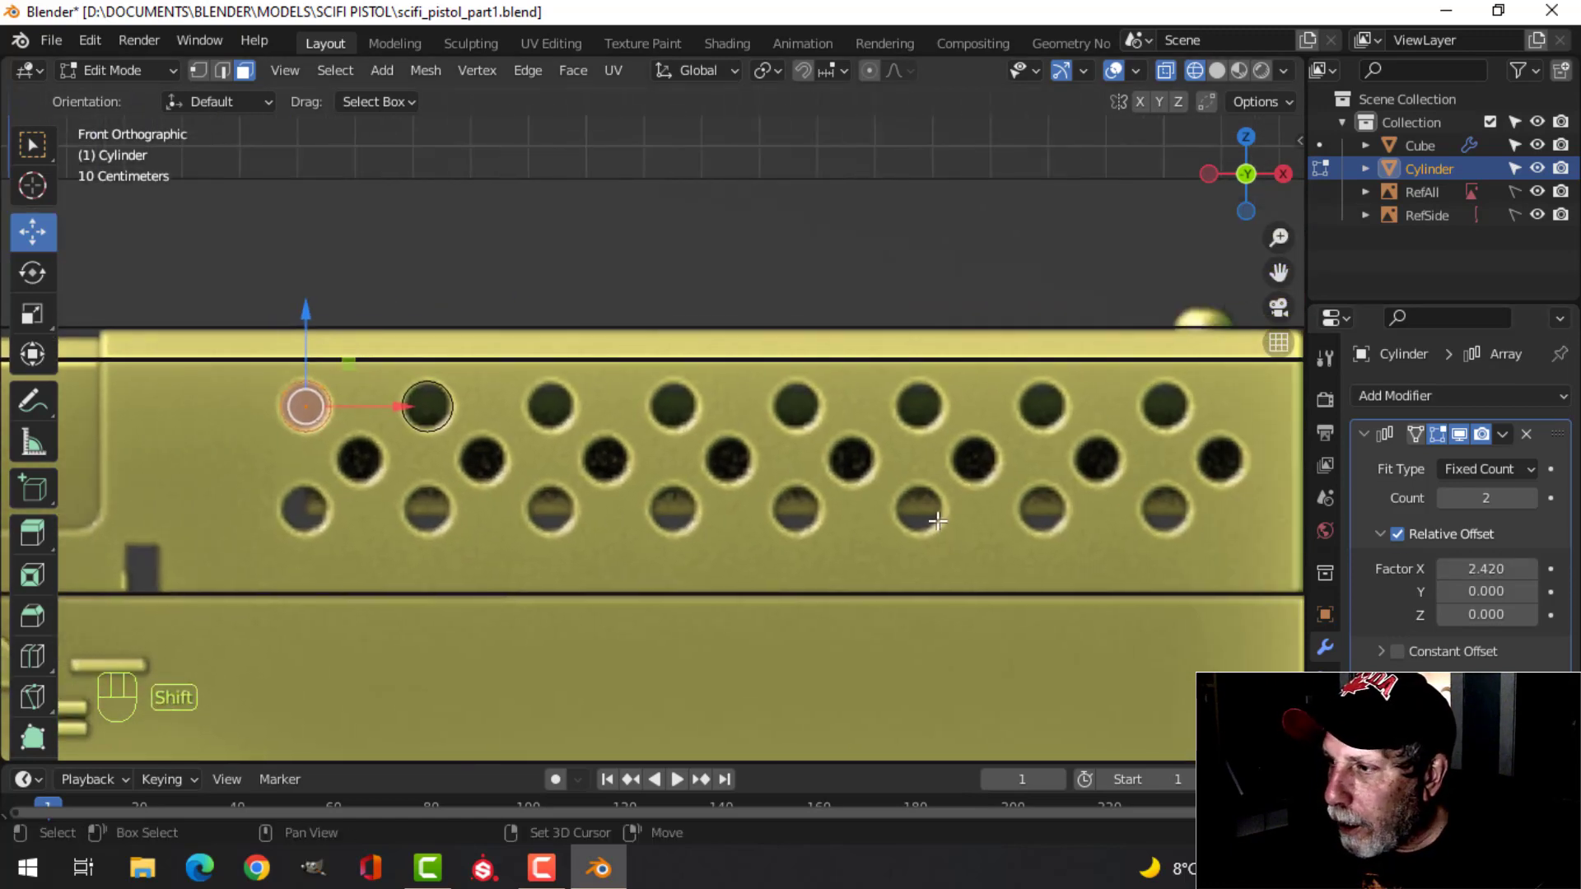
Set the array's count to 8 and refine its relative X factor to 2.450 to match the top row of holes.
click(1532, 498)
click(1531, 497)
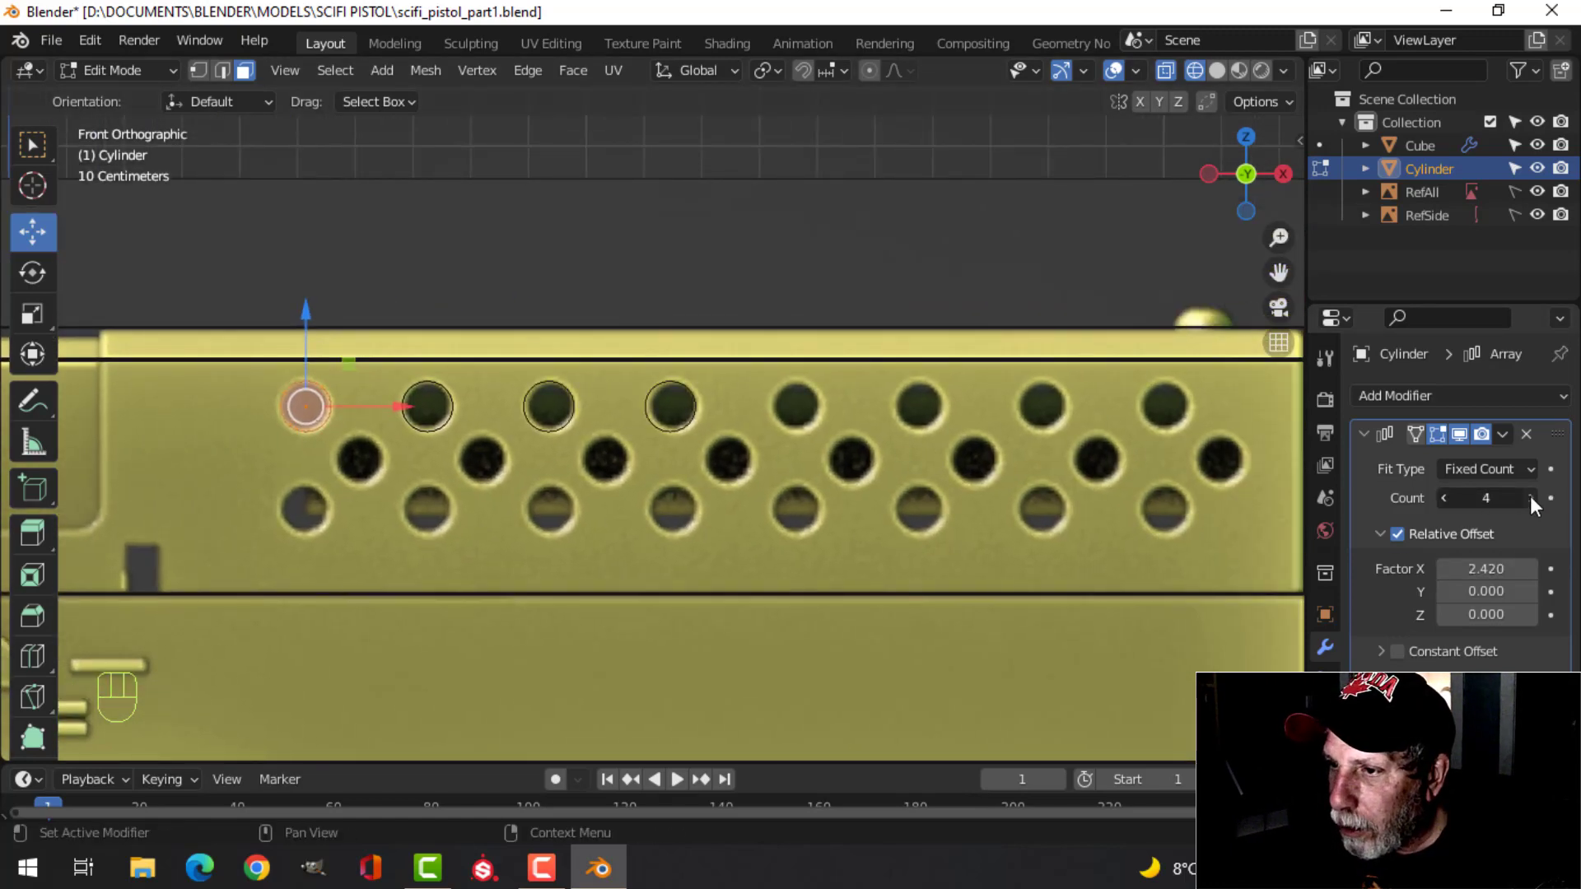
click(1530, 498)
click(1530, 498)
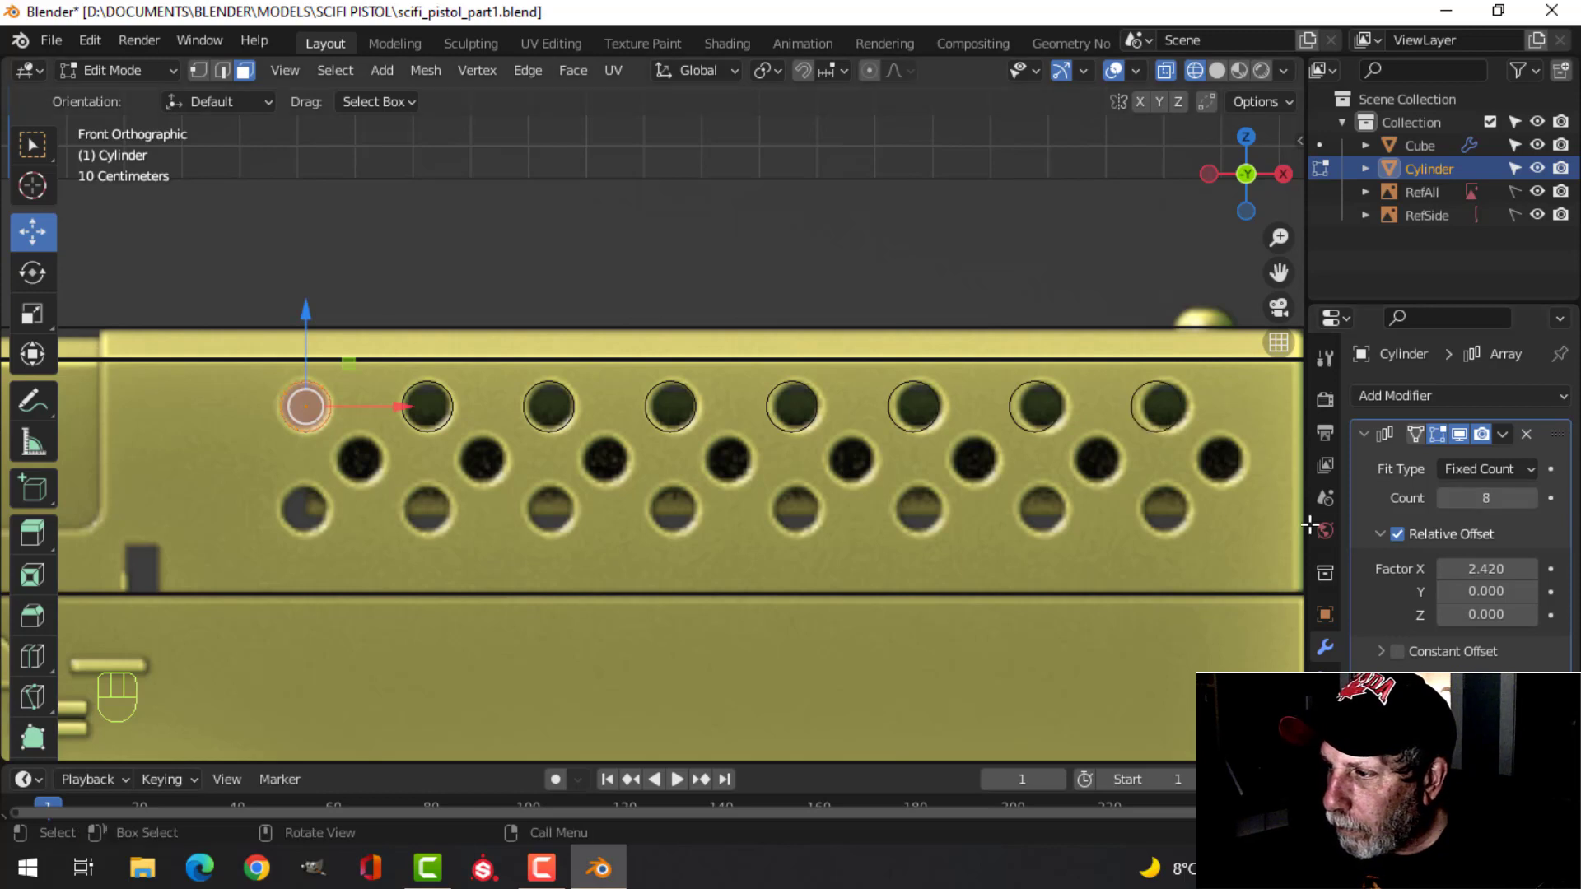
shift+drag(1486, 568, 1496, 568)
scroll(727, 485, down, 1)
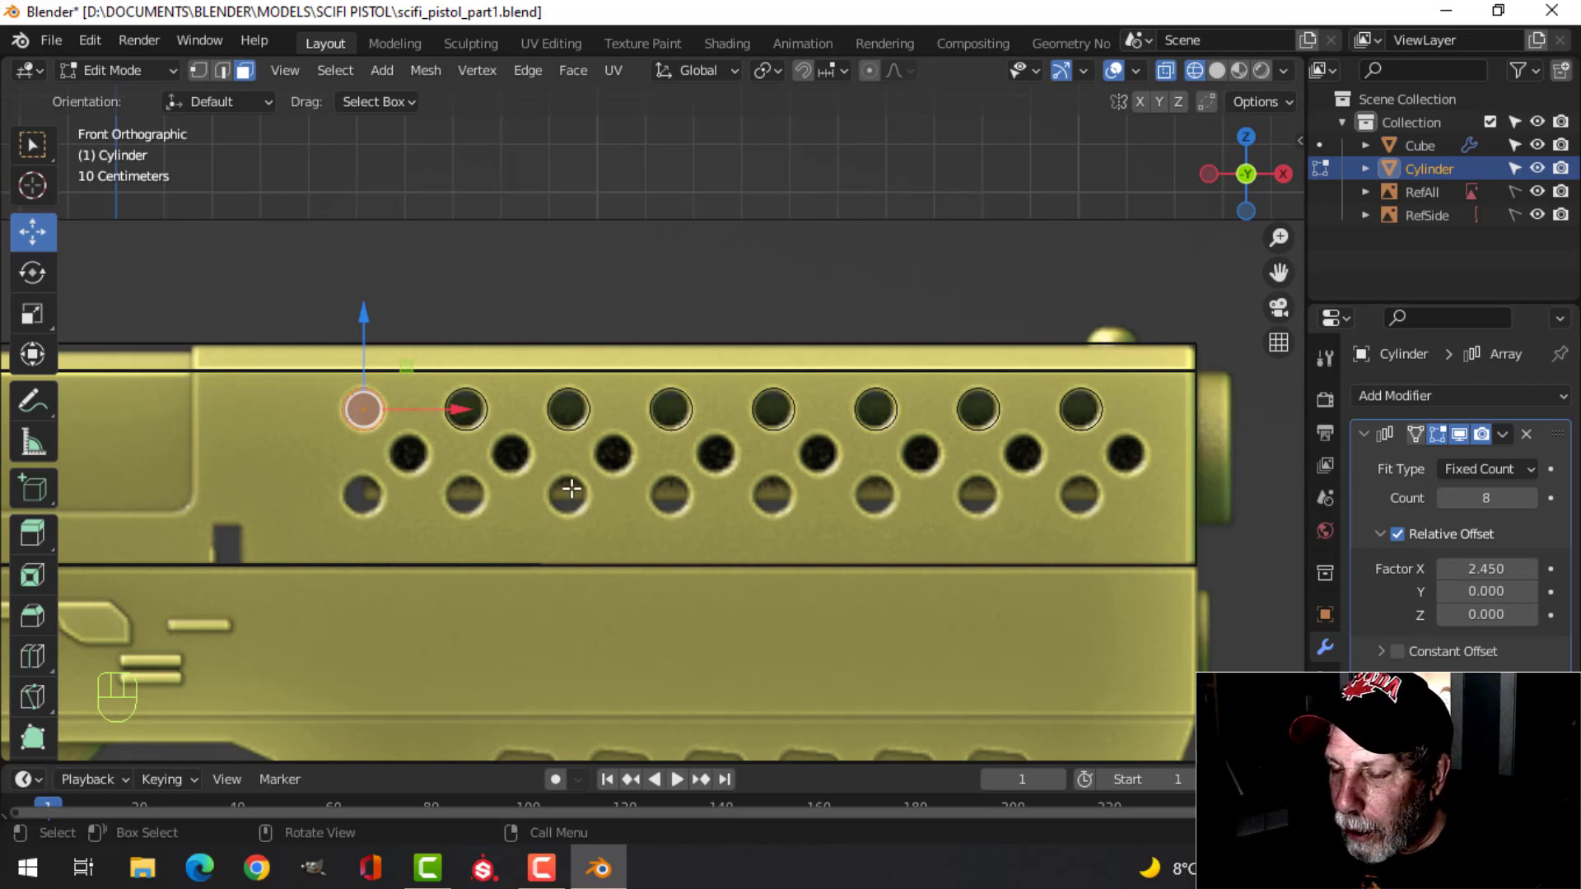
Leave Edit Mode, duplicate the arrayed cylinder row and move the copy onto the middle row of vent holes.
key(Tab)
scroll(550, 485, down, 3)
scroll(553, 477, up, 4)
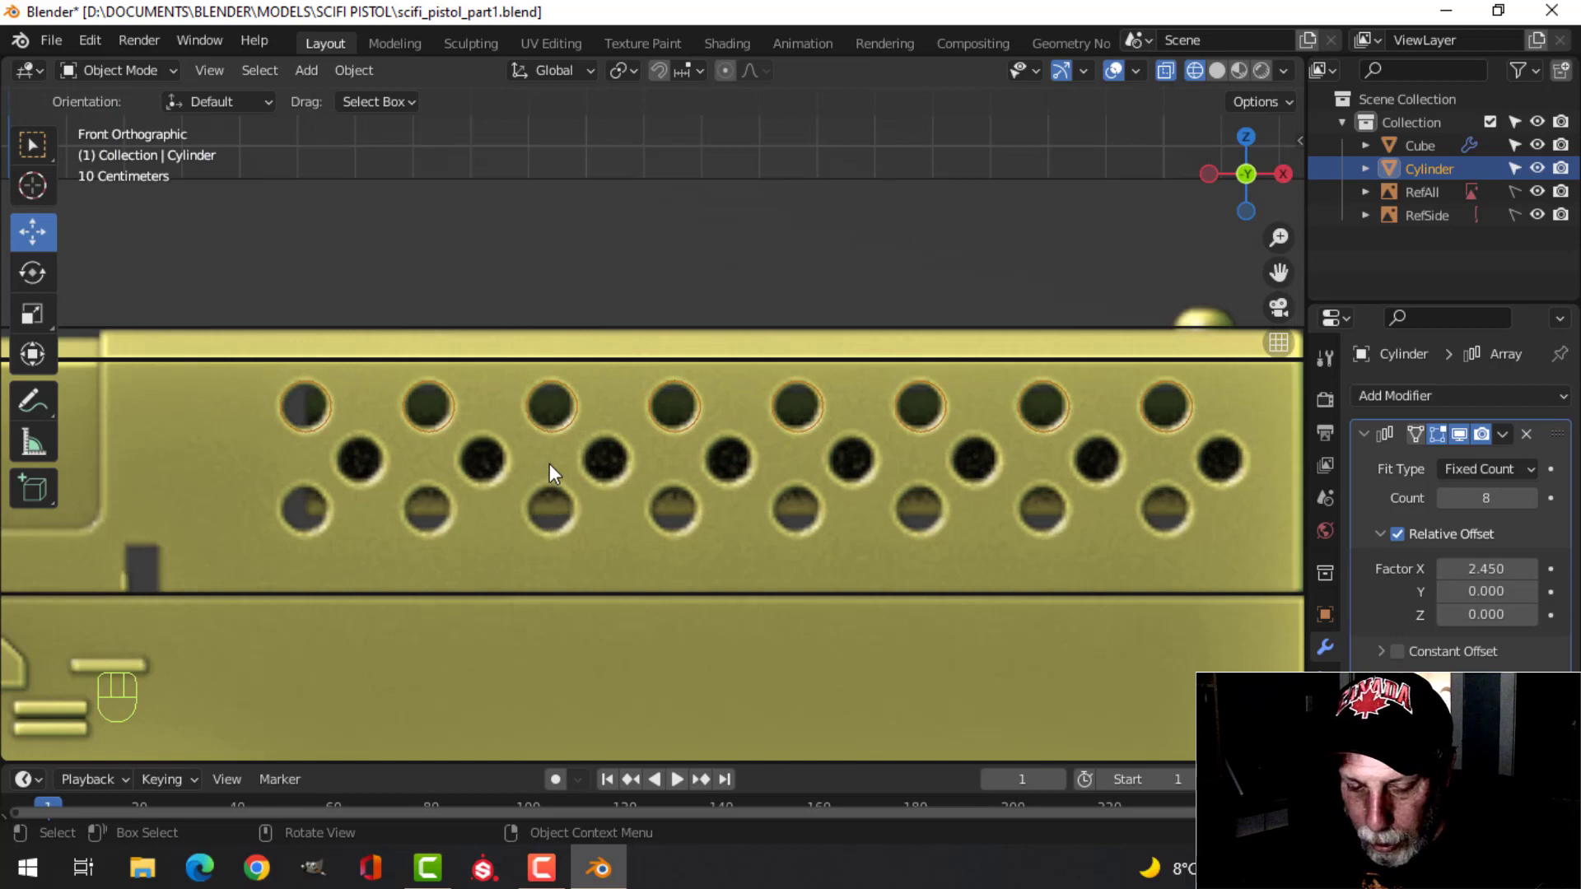
key(shift+d)
right_click(550, 463)
key(g)
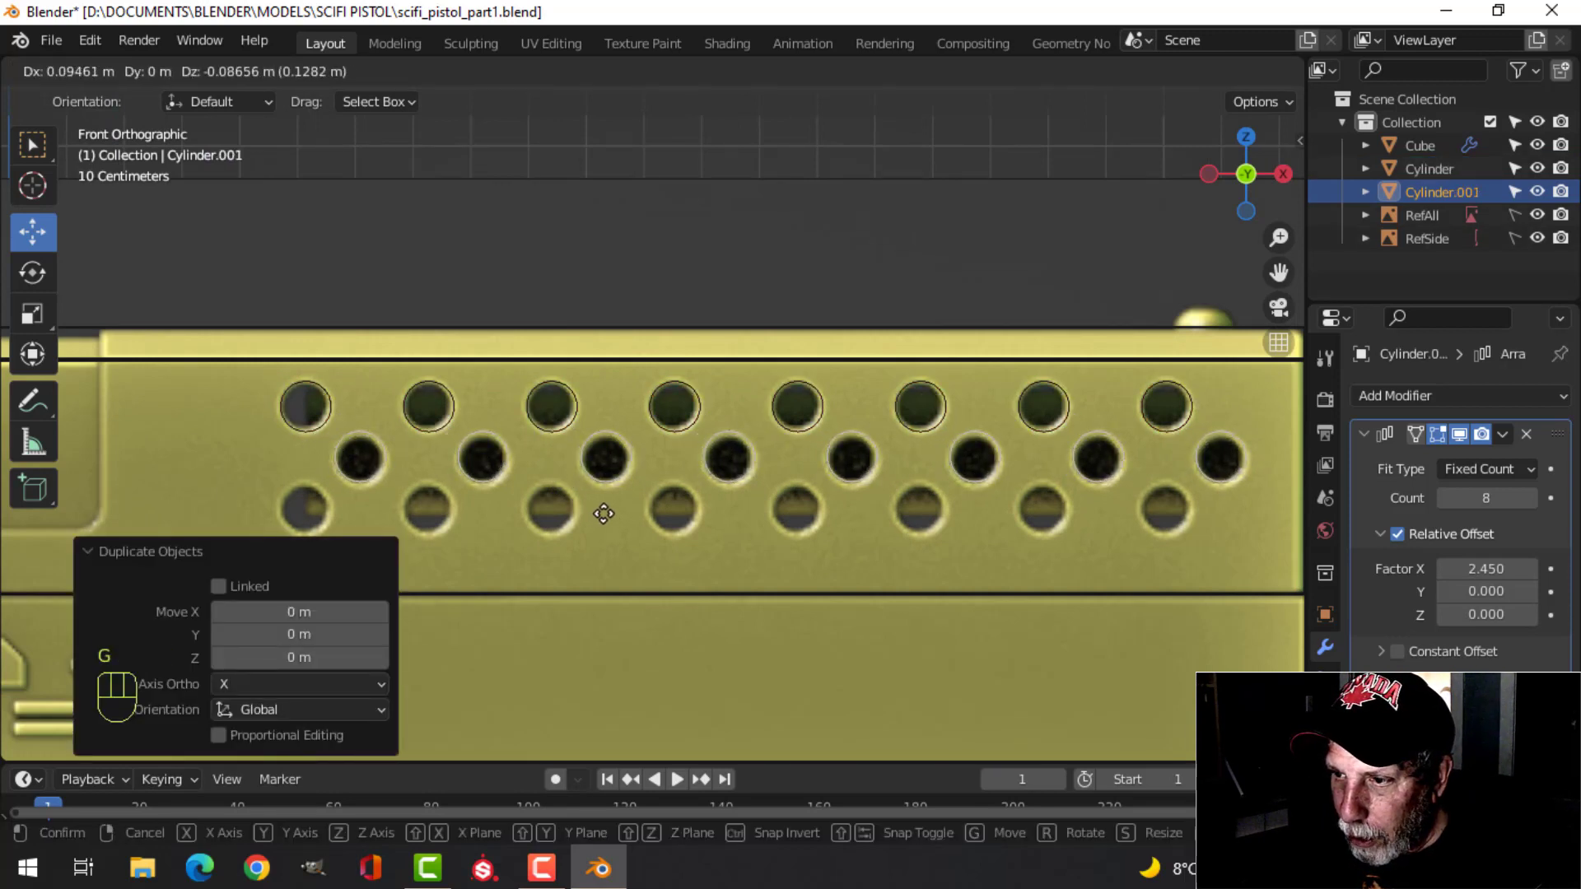
click(604, 514)
shift+middle_drag(604, 514, 734, 410)
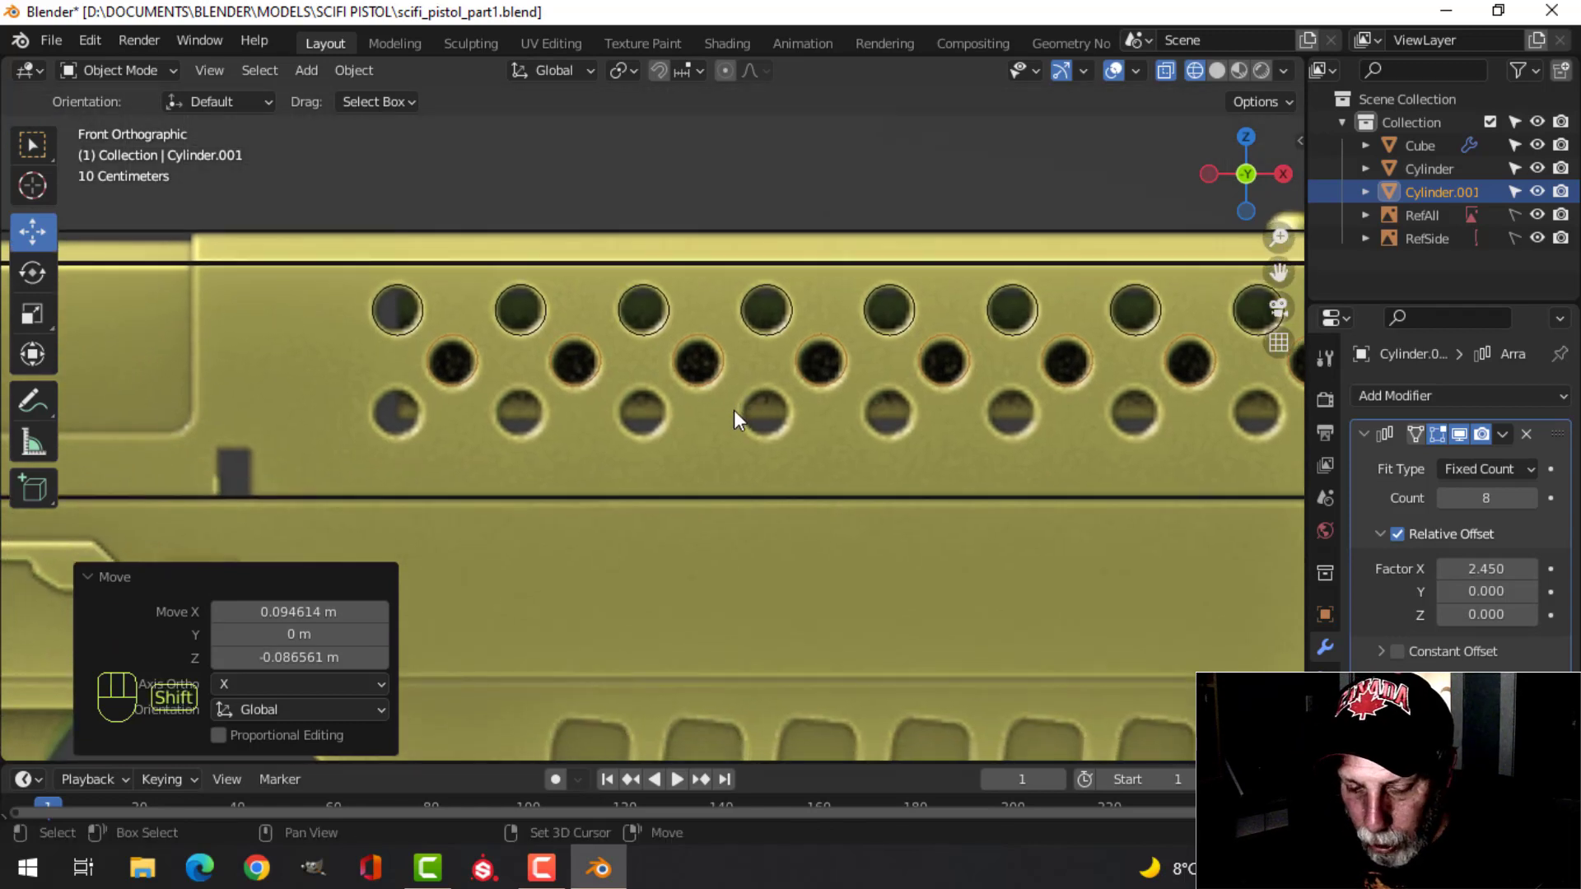
Duplicate the middle cylinder row and move the copy onto the bottom row of vent holes.
key(shift+d)
key(g)
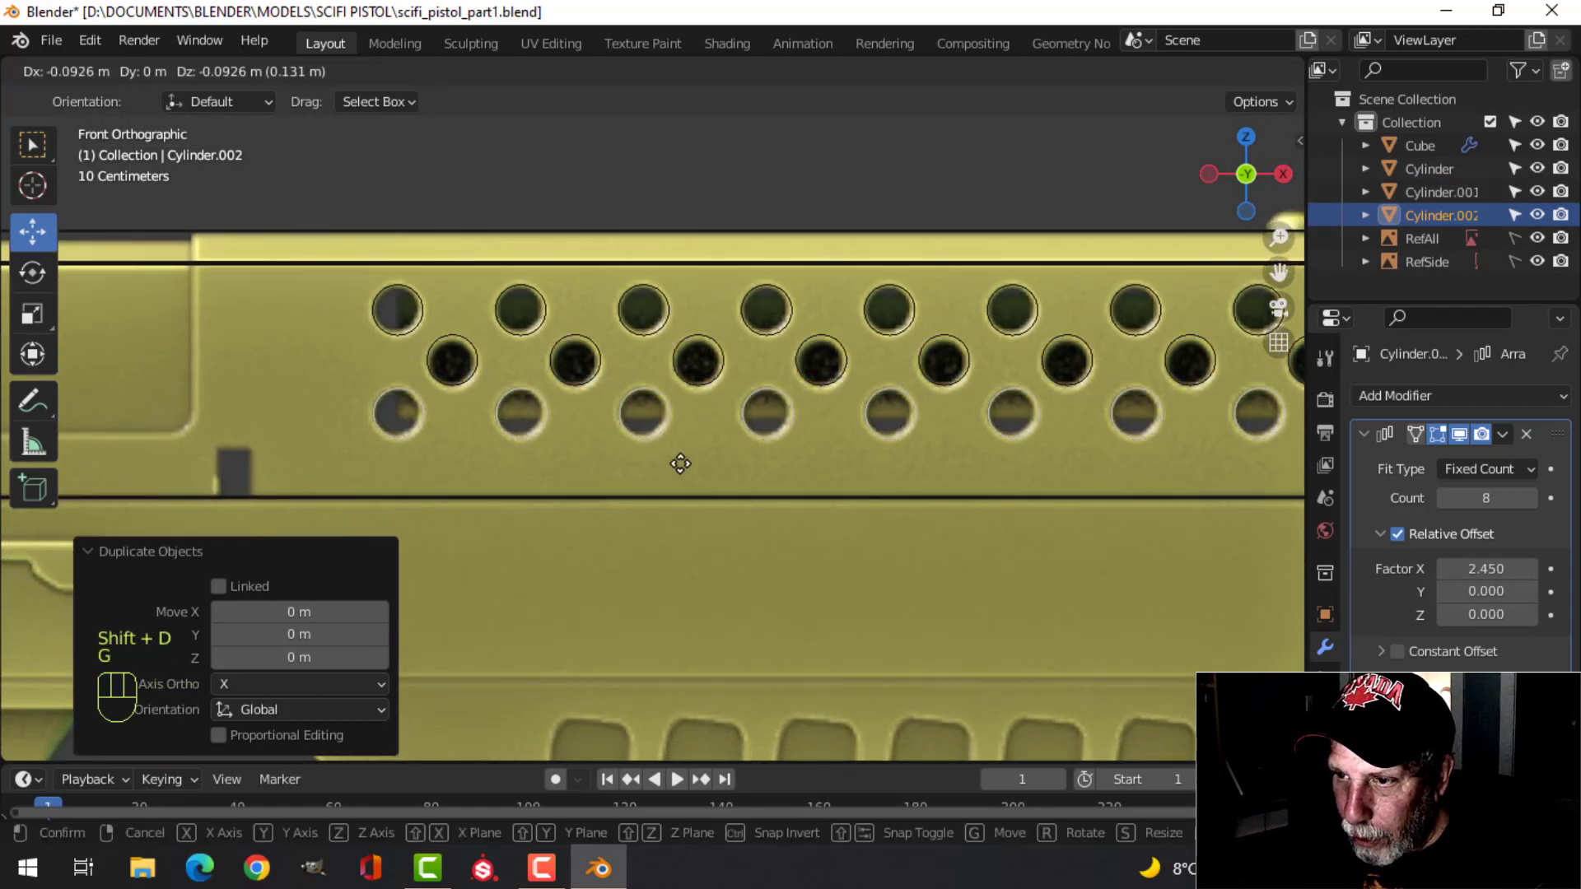
click(680, 464)
Apply the Array modifier on the bottom, middle and top cylinder rows.
click(1504, 435)
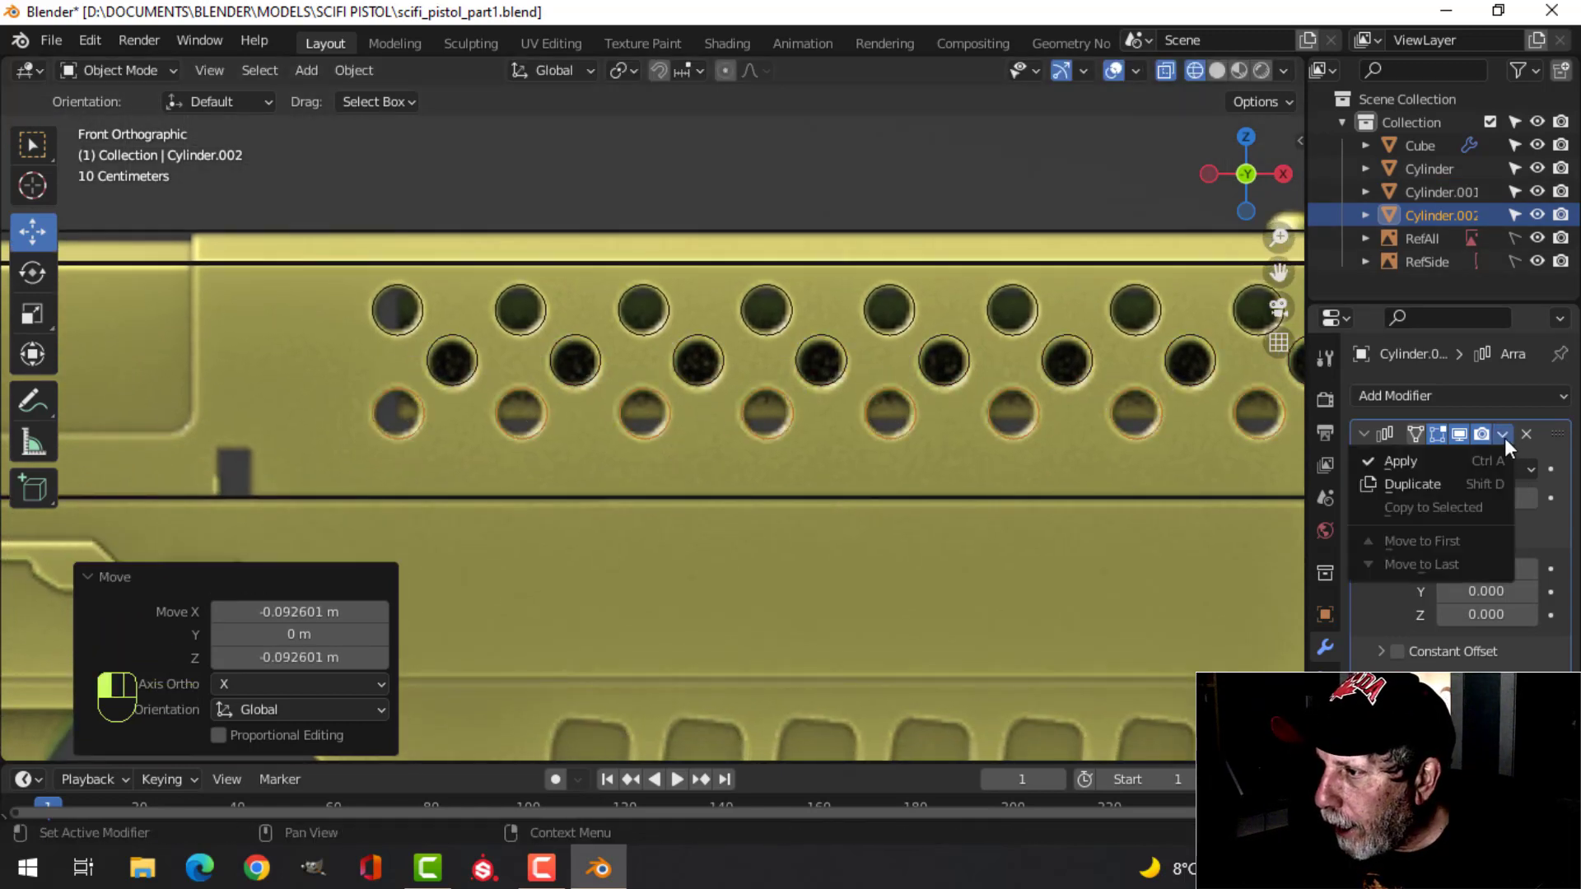
click(1386, 461)
click(1079, 351)
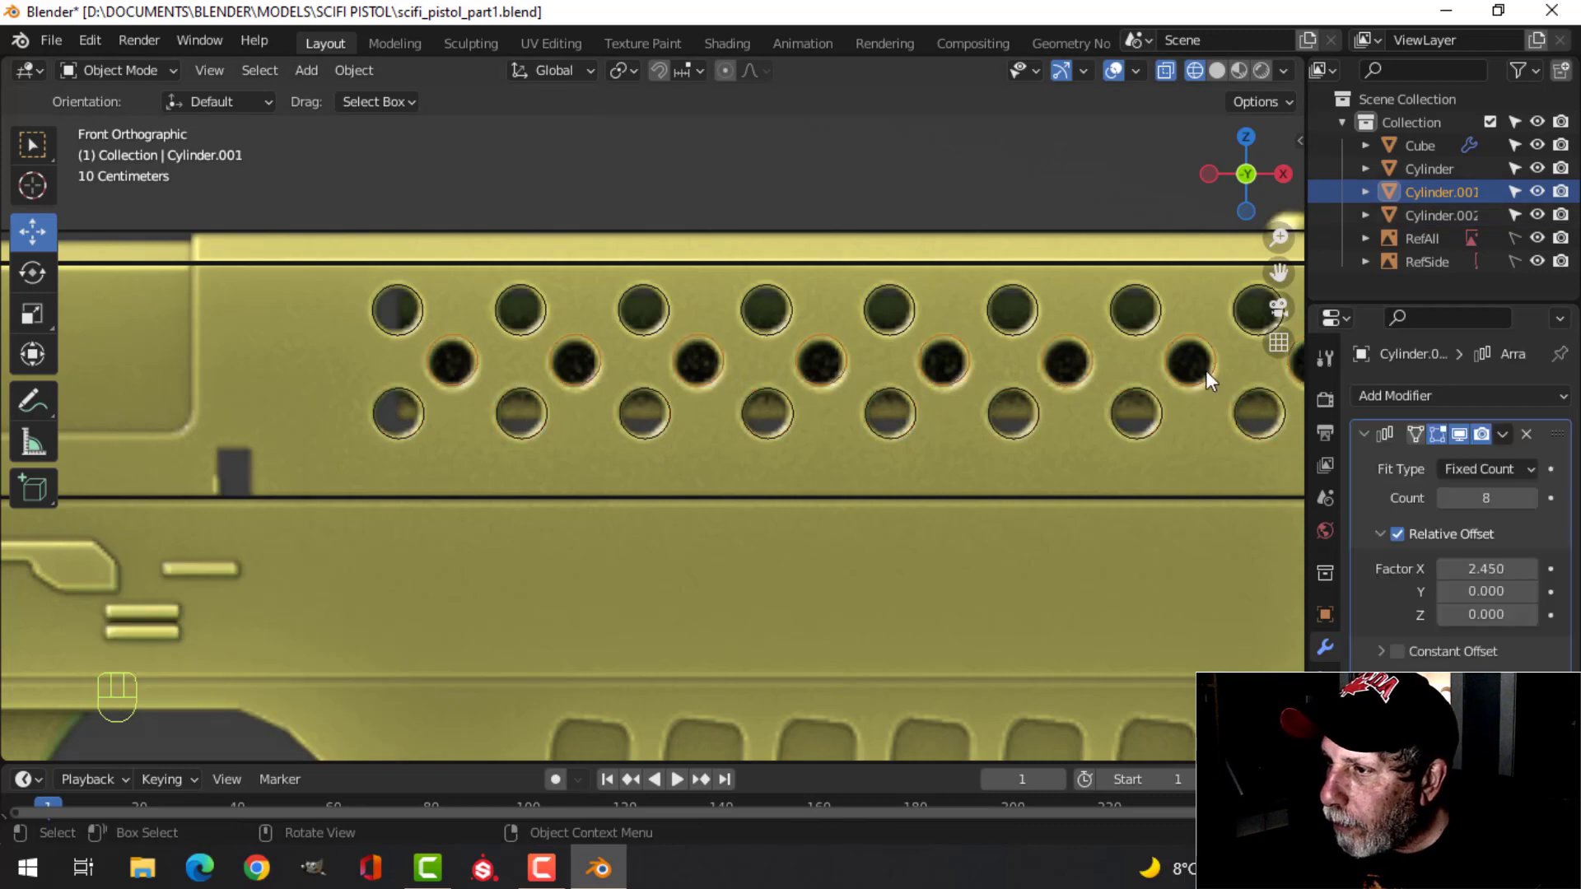
click(1504, 433)
click(1450, 462)
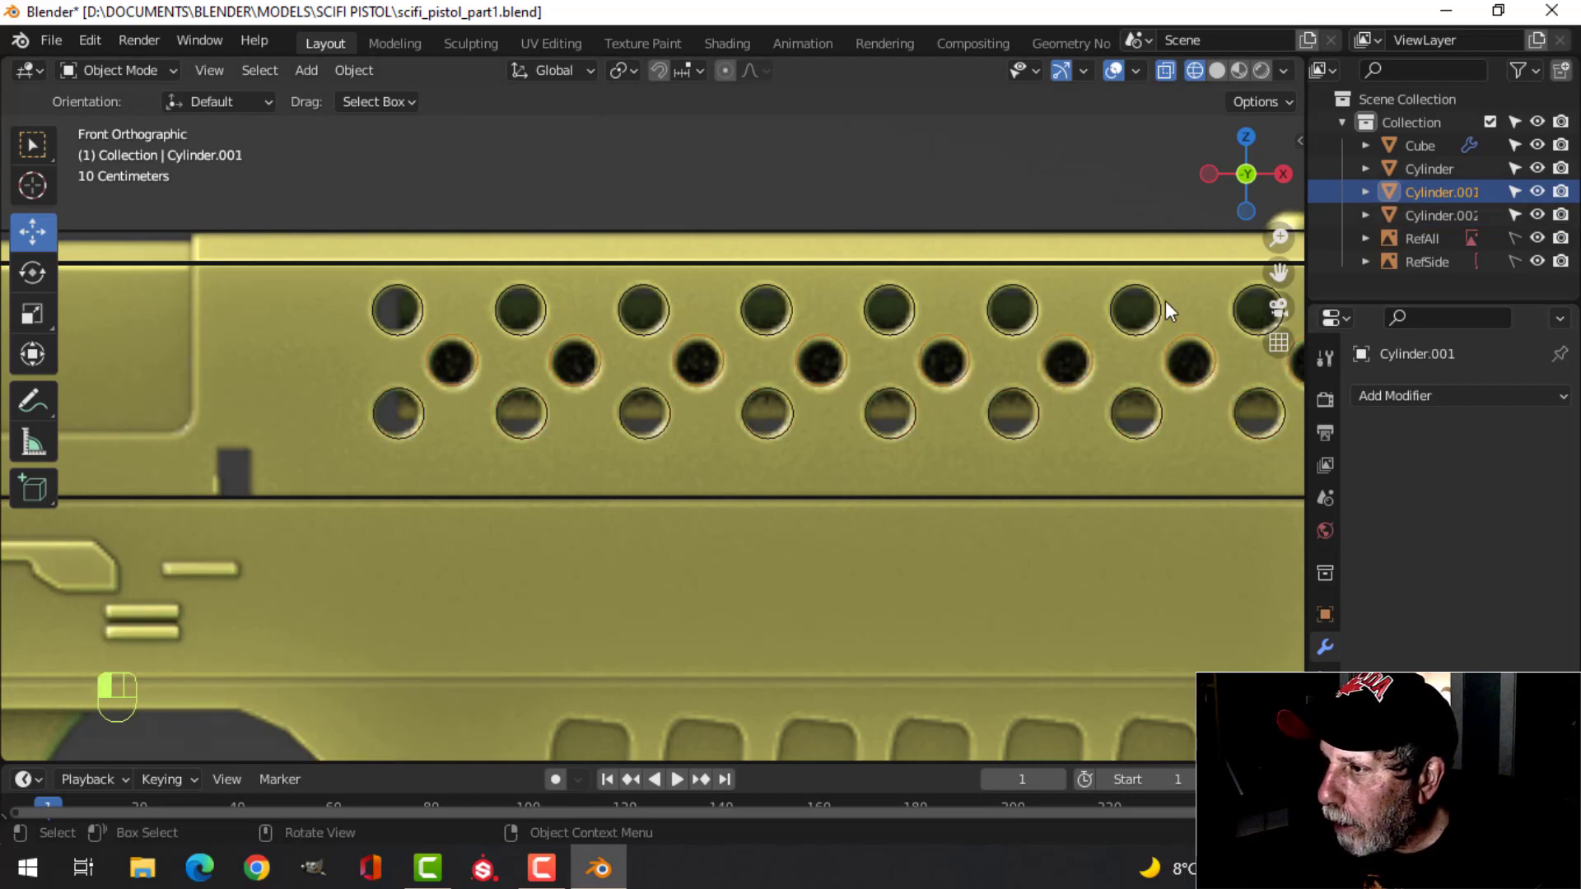
click(1164, 302)
click(1504, 435)
click(1384, 461)
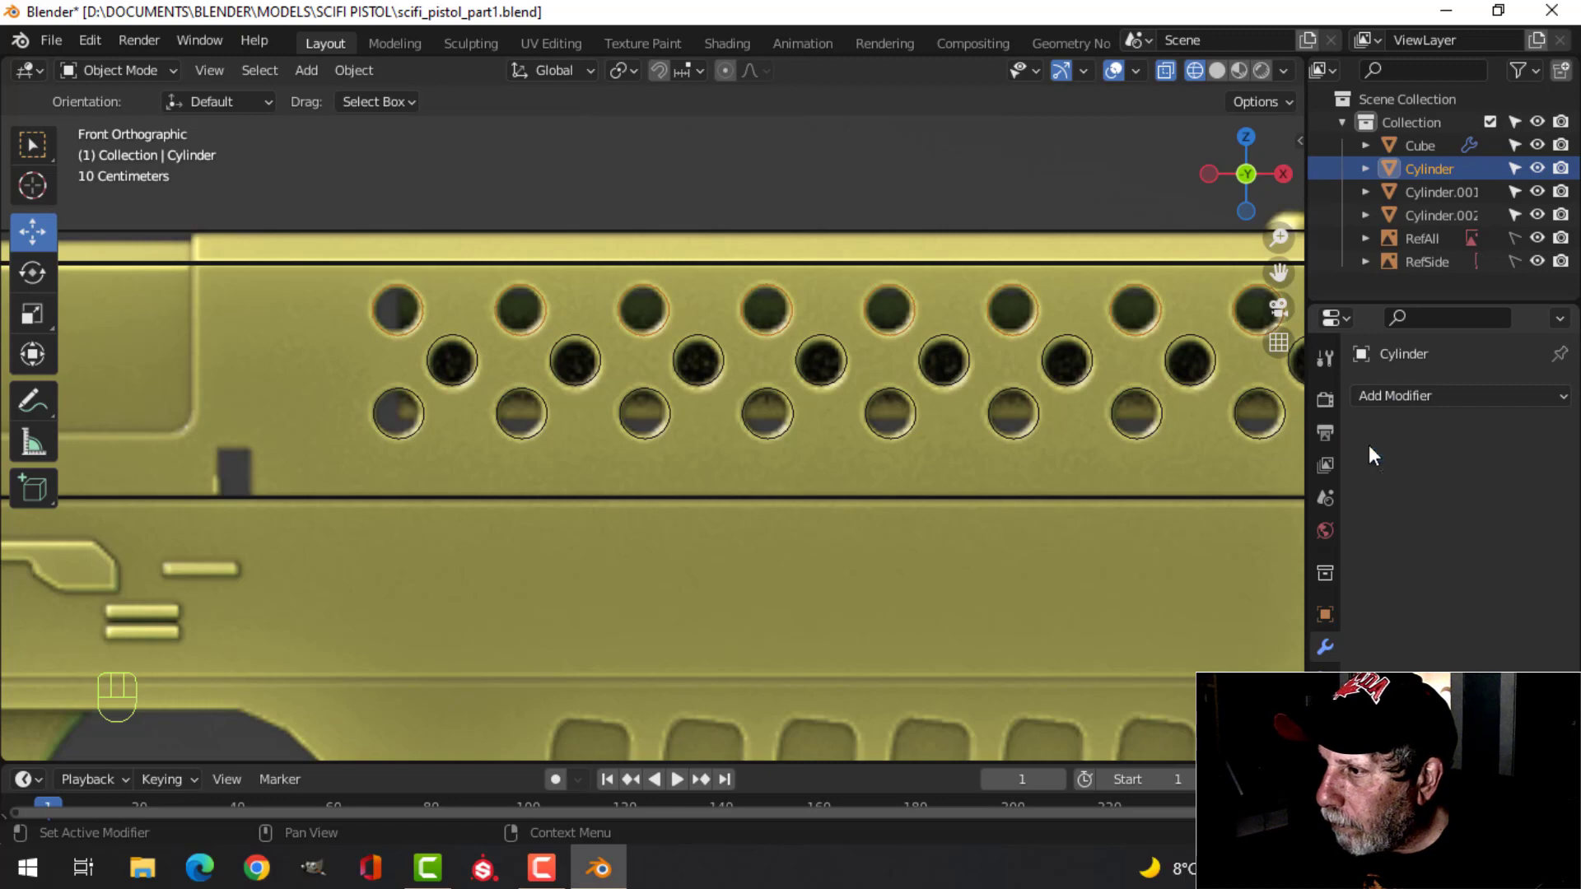
Join the three cylinder rows into a single cutter object and check its placement against the block in perspective.
shift+click(1091, 371)
shift+click(1046, 403)
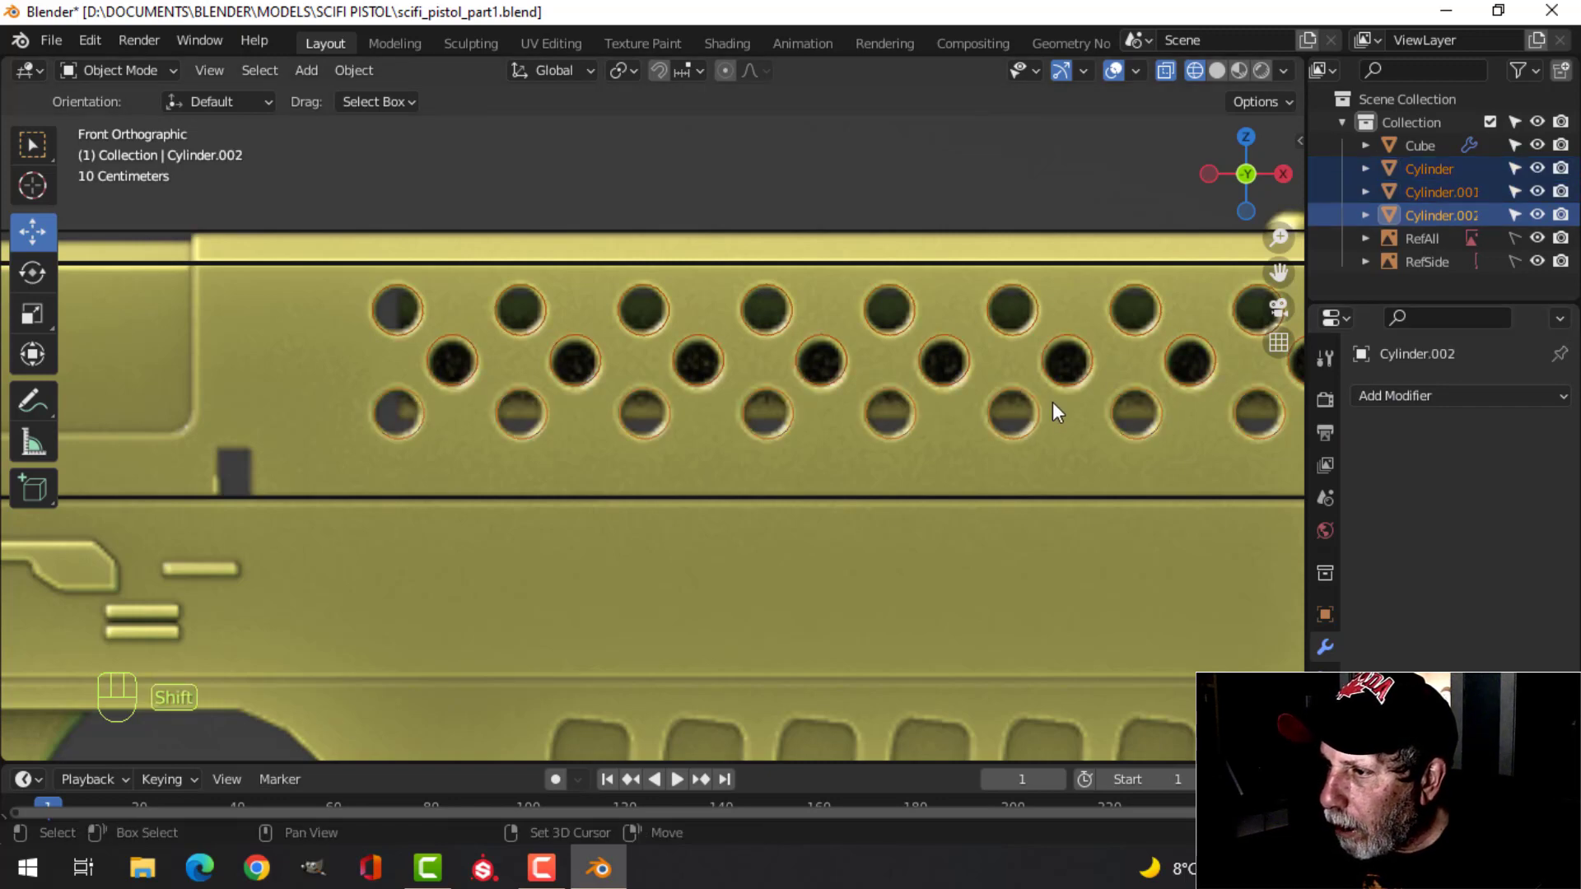
key(ctrl+j)
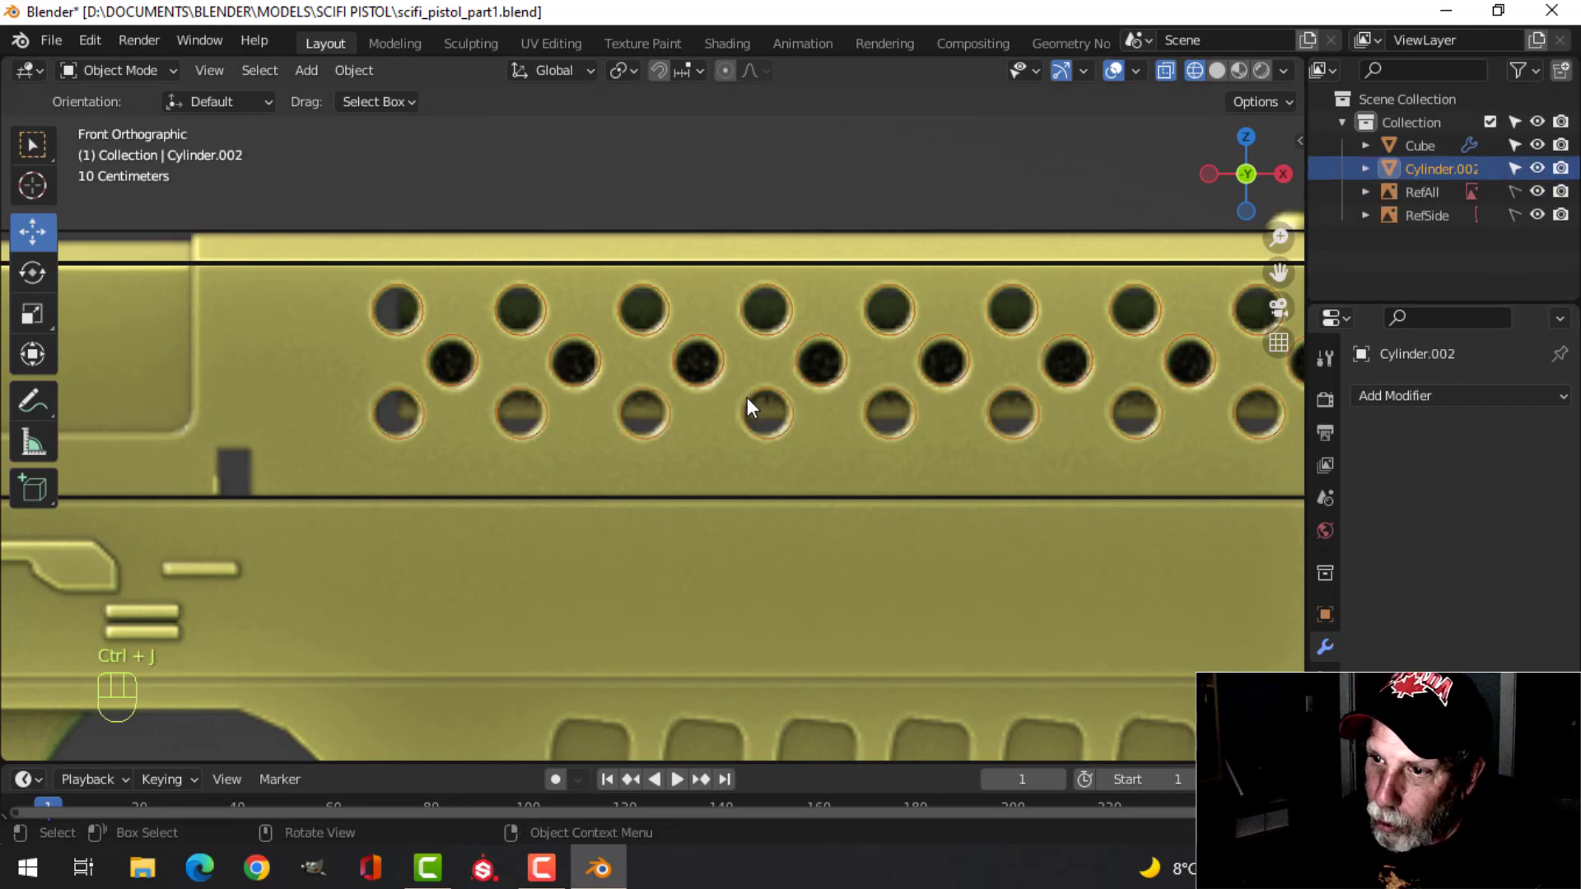
scroll(802, 403, down, 3)
middle_drag(802, 403, 659, 446)
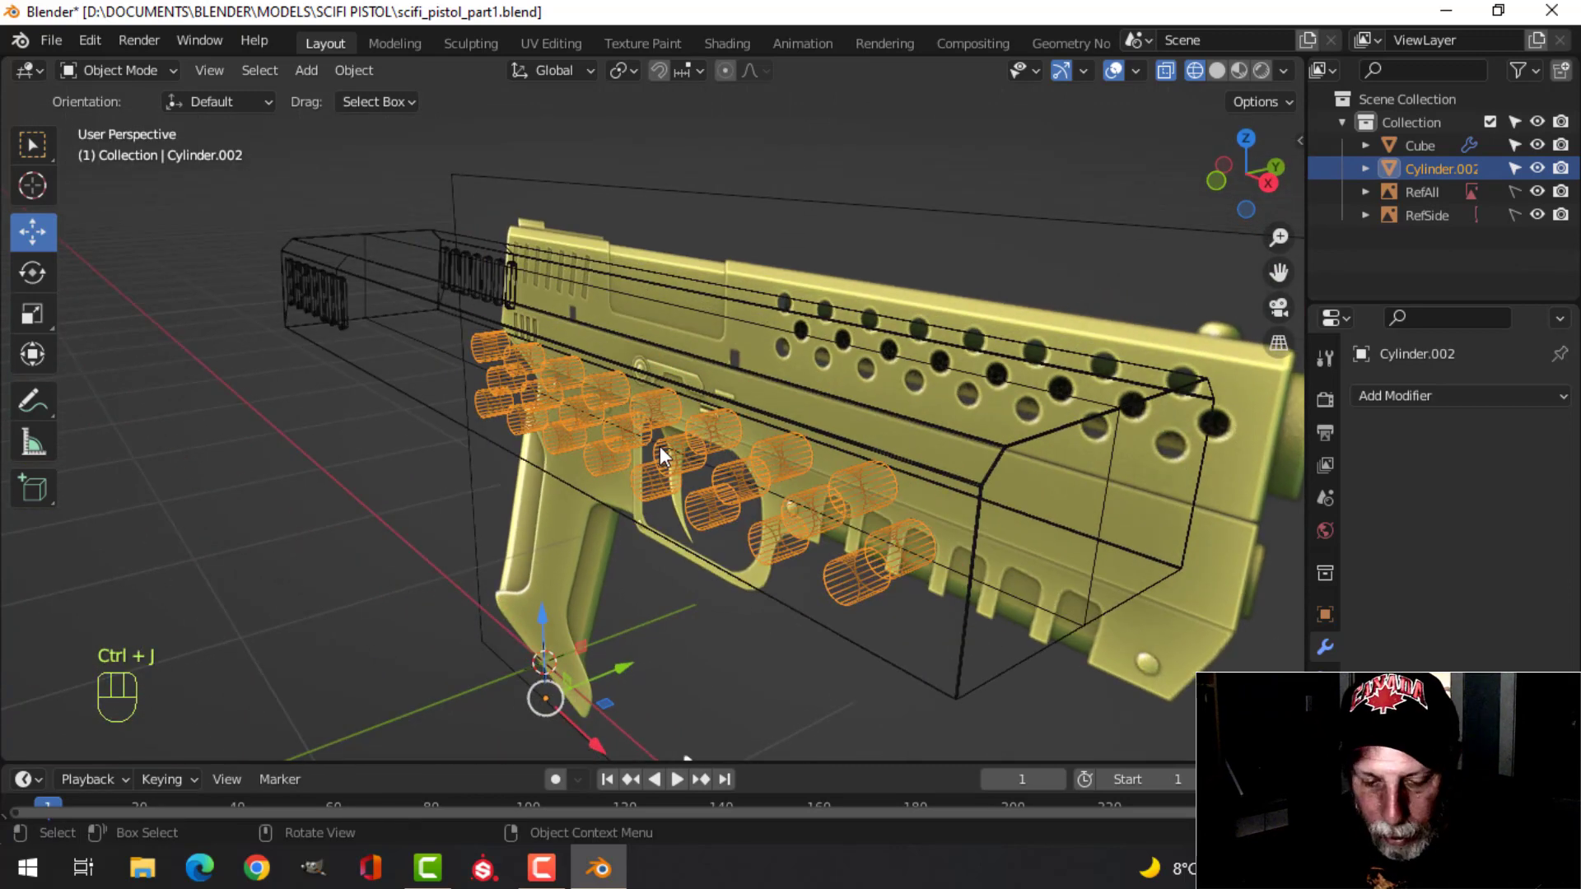
View the joined cutter in solid shading and check the face orientation of its whole mesh in Edit Mode.
key(z)
click(762, 445)
scroll(670, 429, down, 3)
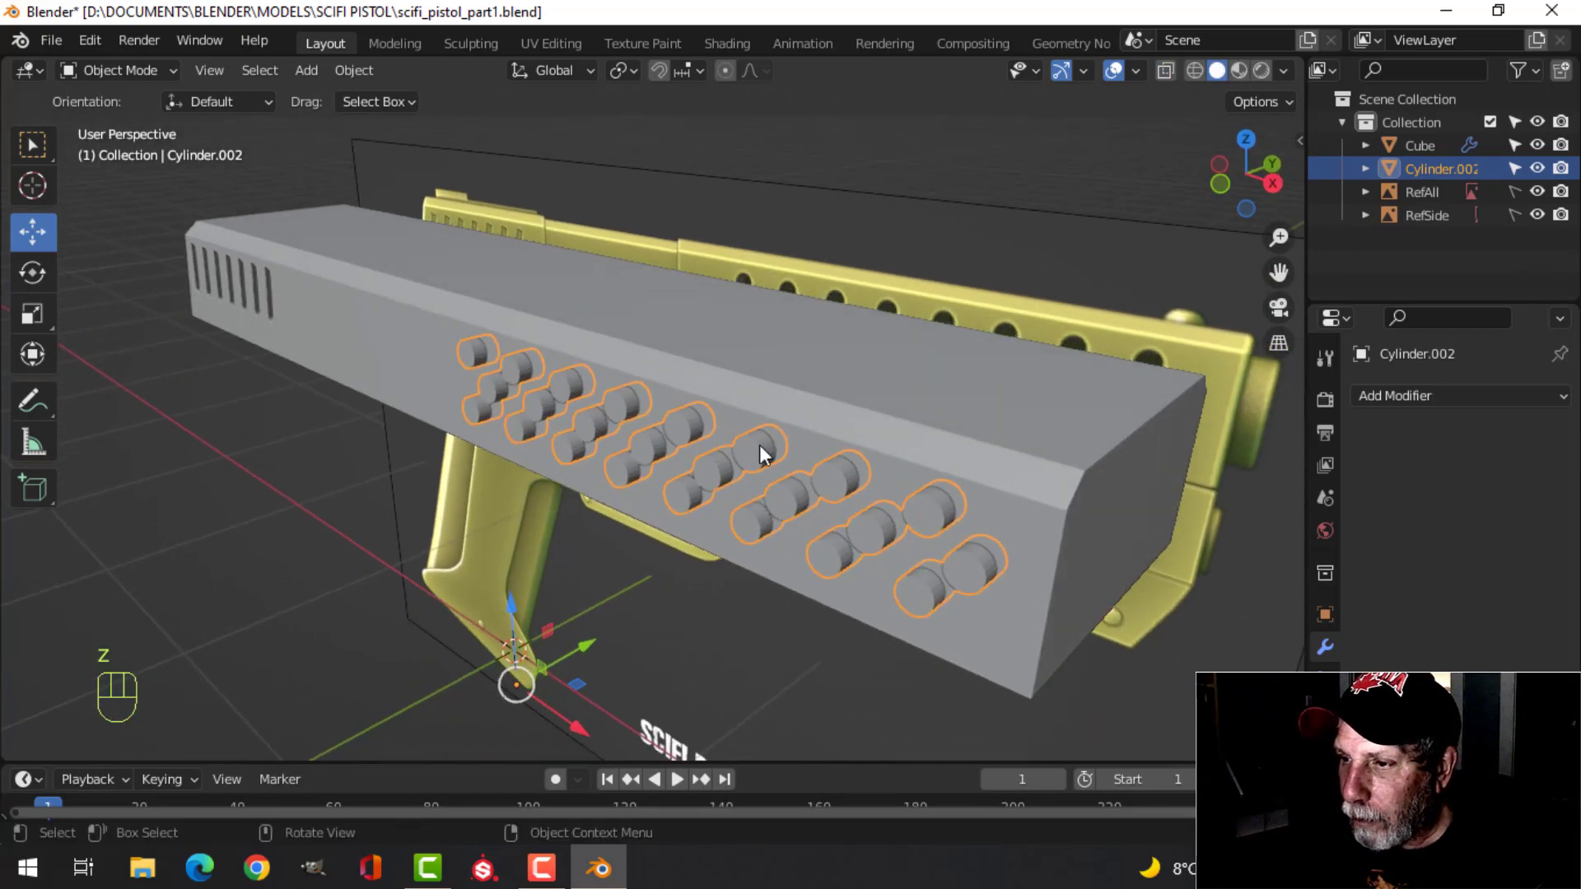
key(Tab)
key(a)
scroll(807, 458, down, 2)
shift+middle_drag(860, 461, 770, 331)
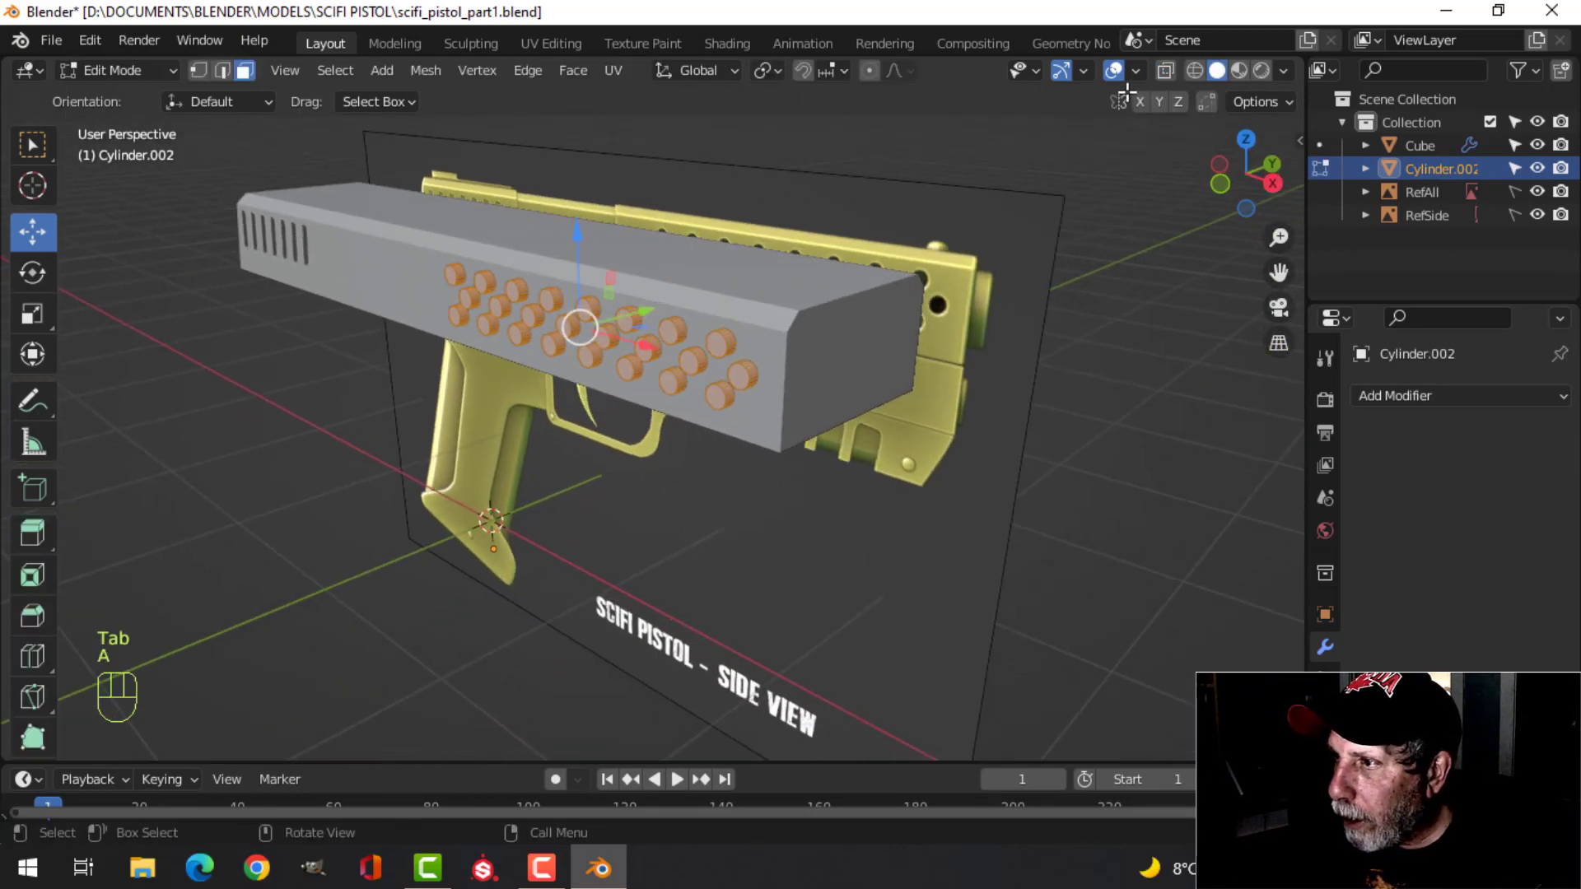
click(1137, 73)
click(1055, 515)
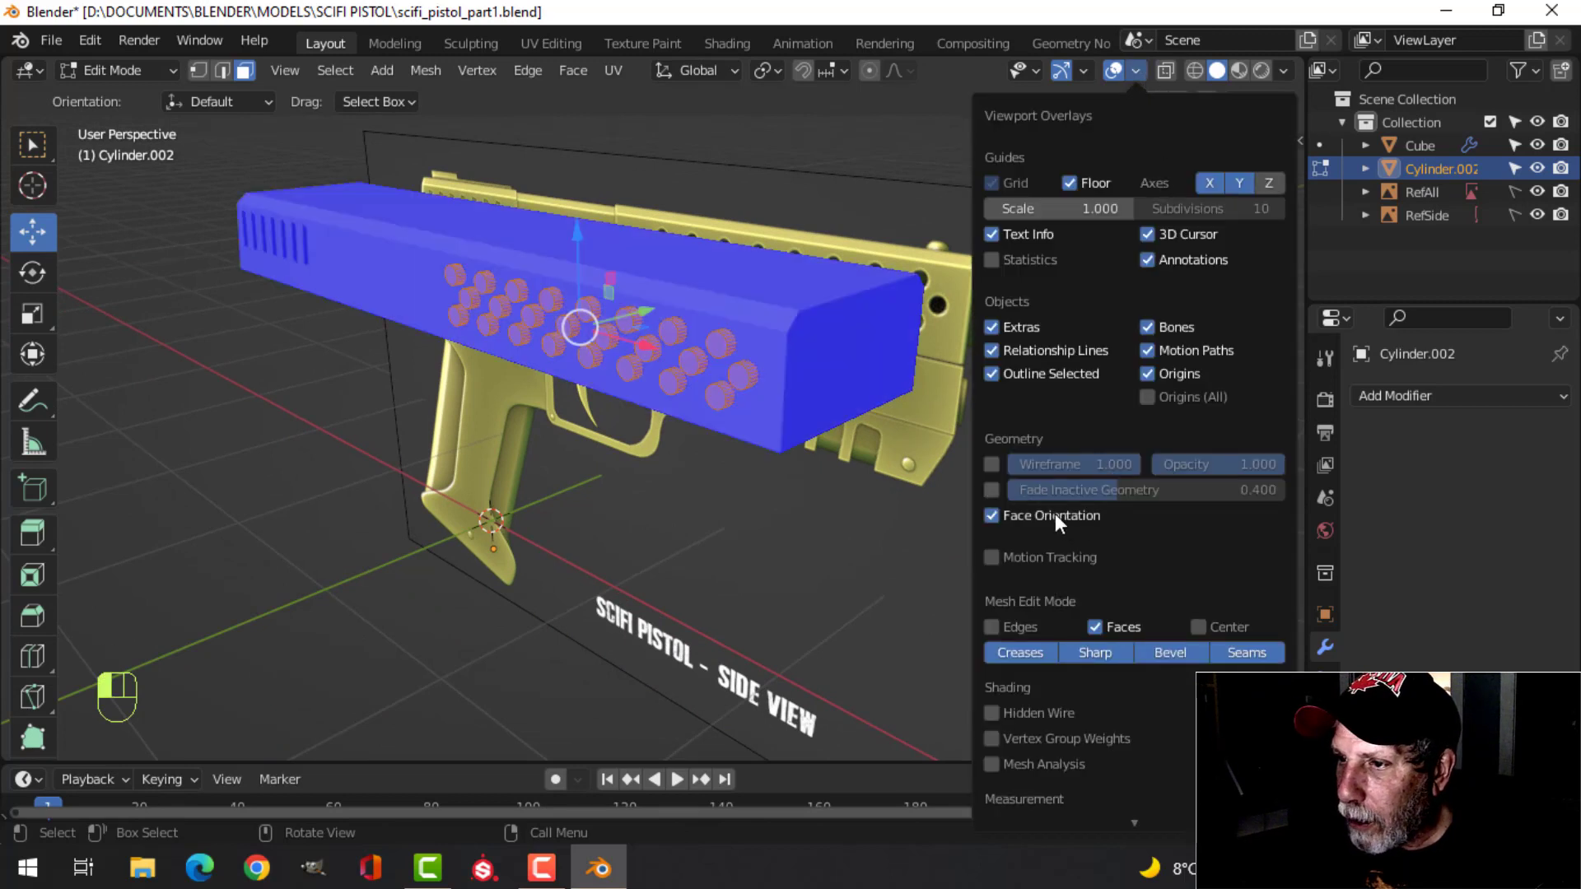
click(1057, 513)
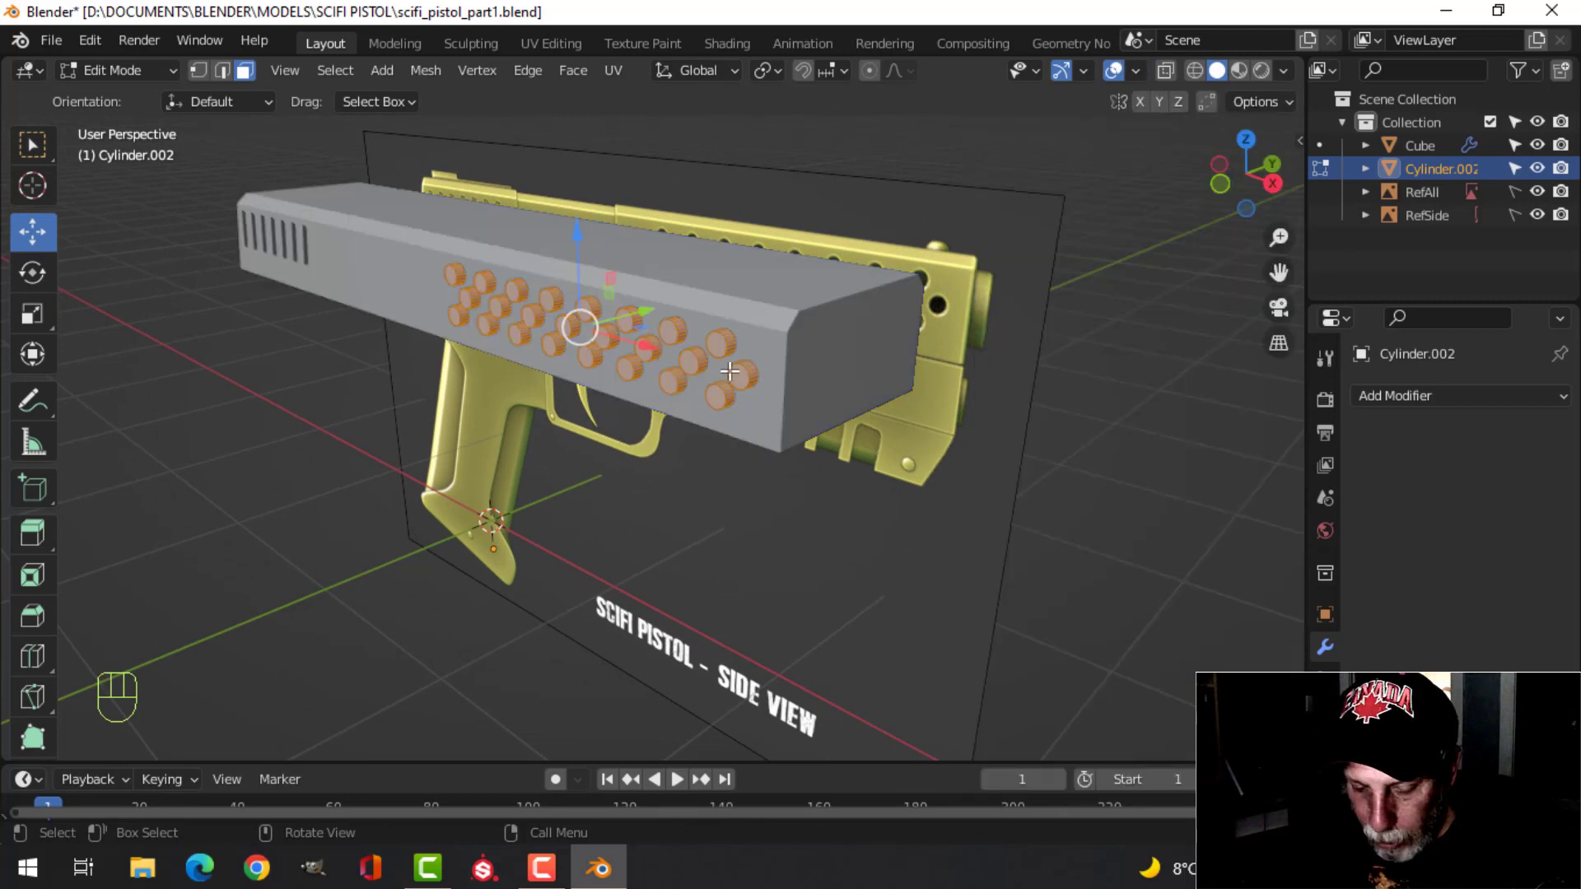
Merge the cutter's vertices by distance and return to Object Mode with nothing selected.
key(m)
click(684, 456)
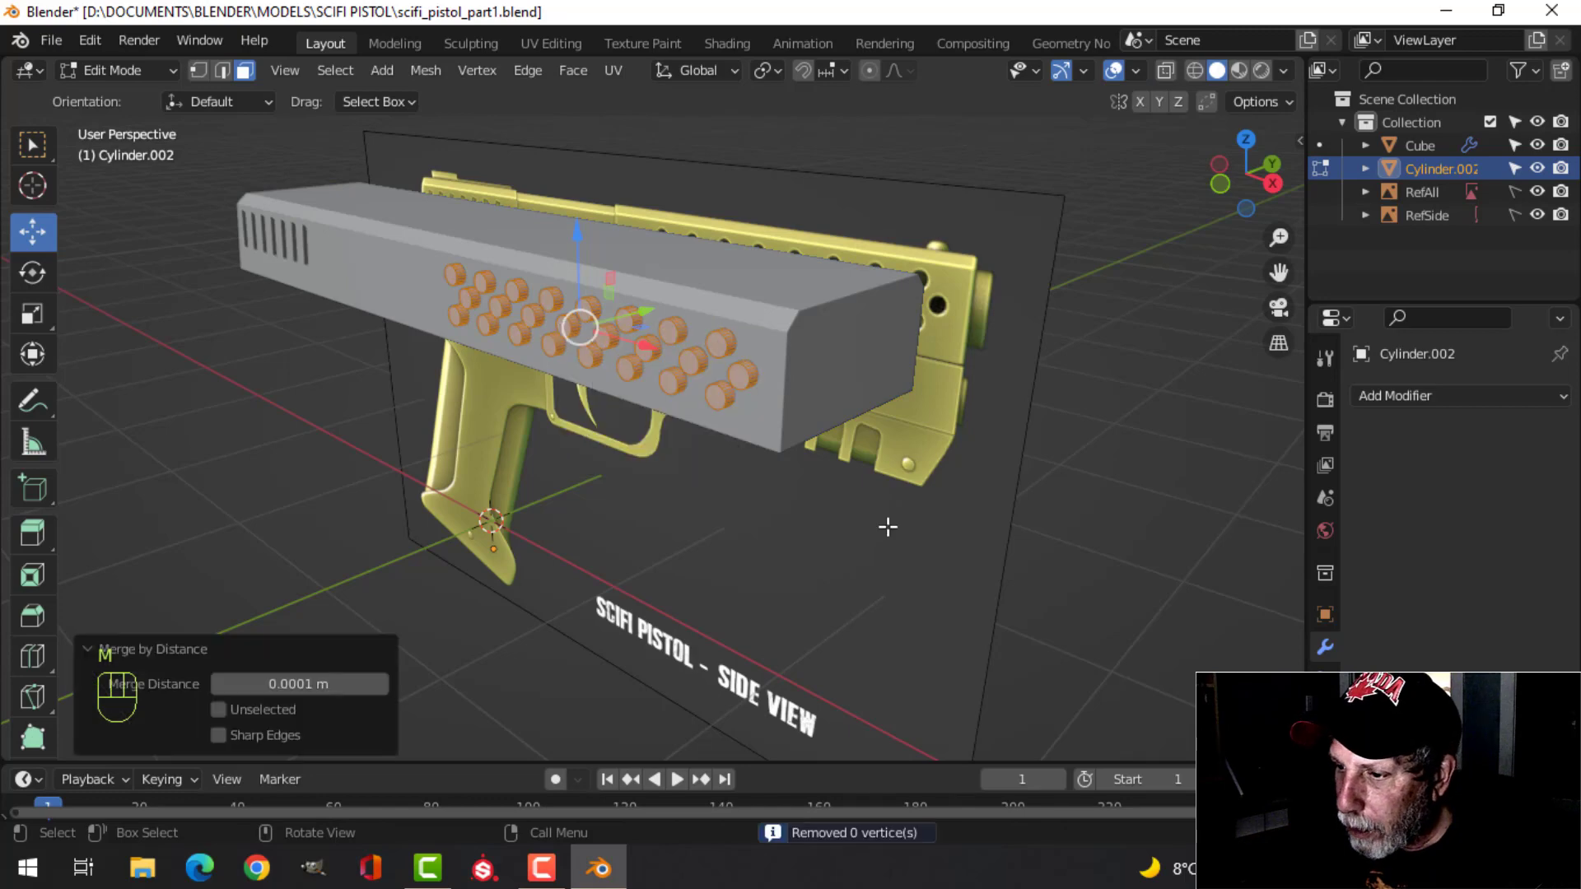
key(alt+a)
middle_drag(745, 396, 833, 393)
key(Tab)
key(alt+a)
Add a Boolean Difference modifier at the top of the slide block's stack, using the Fast solver and the joined cylinders as its object.
click(852, 319)
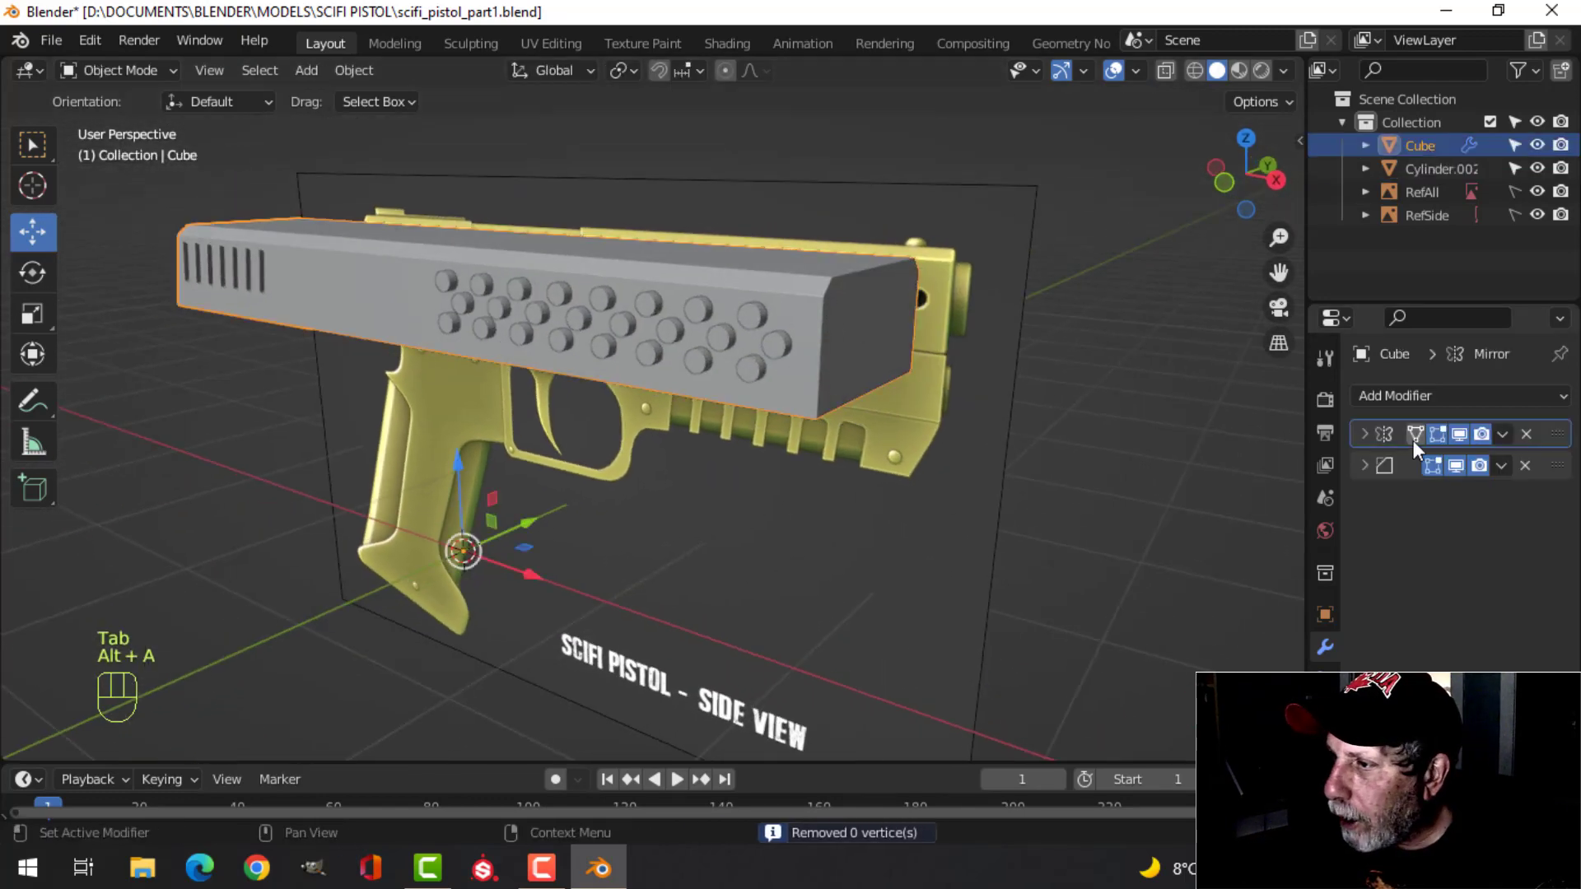
click(1394, 394)
click(1126, 508)
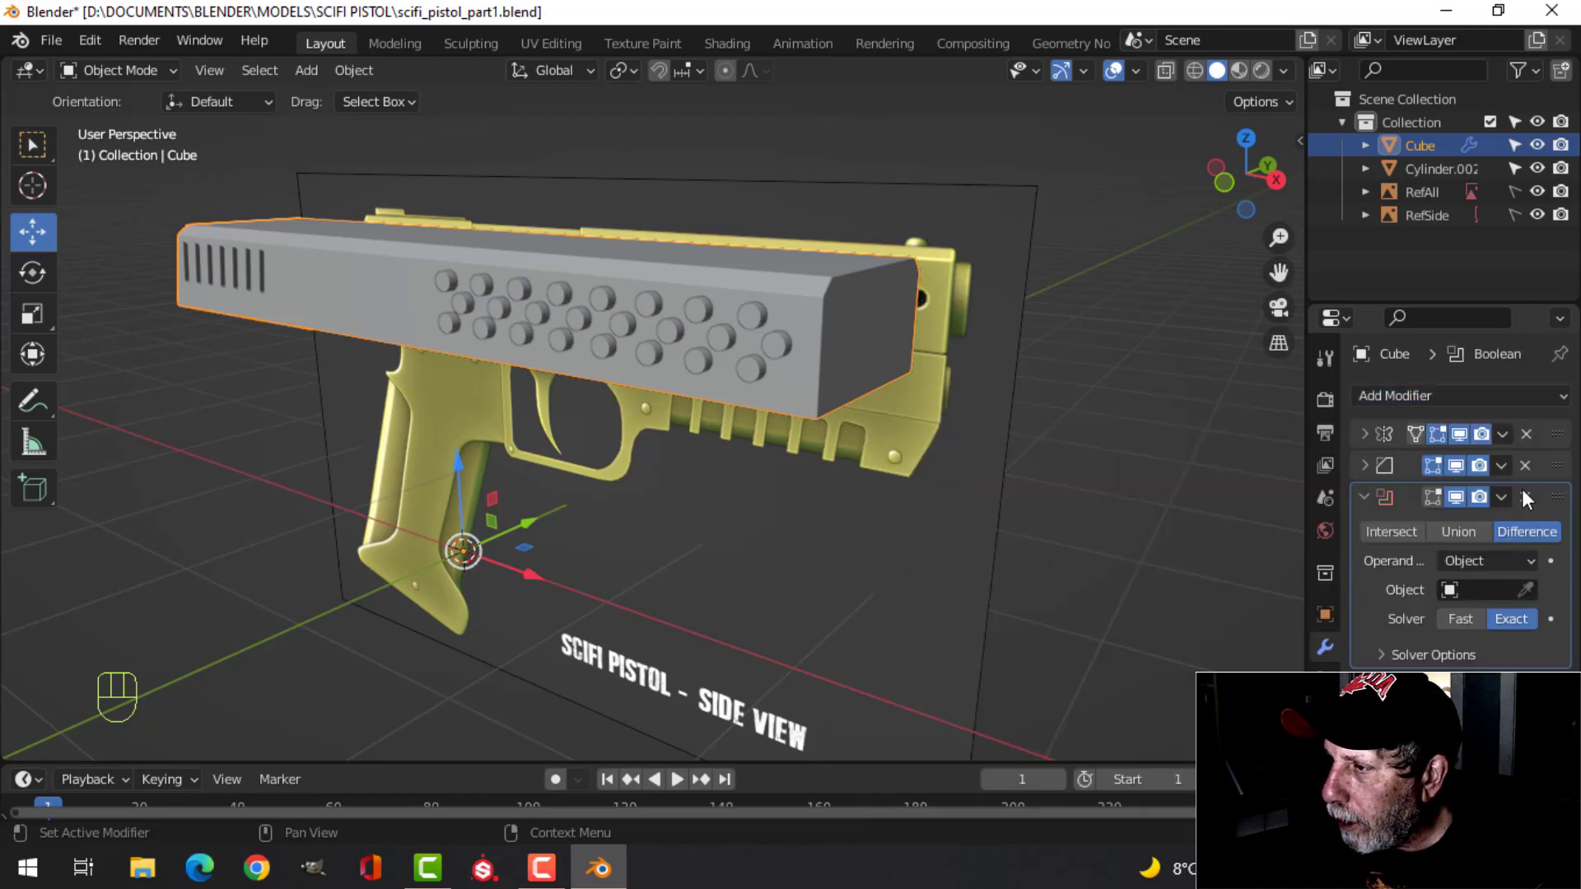
drag(1558, 486, 1556, 427)
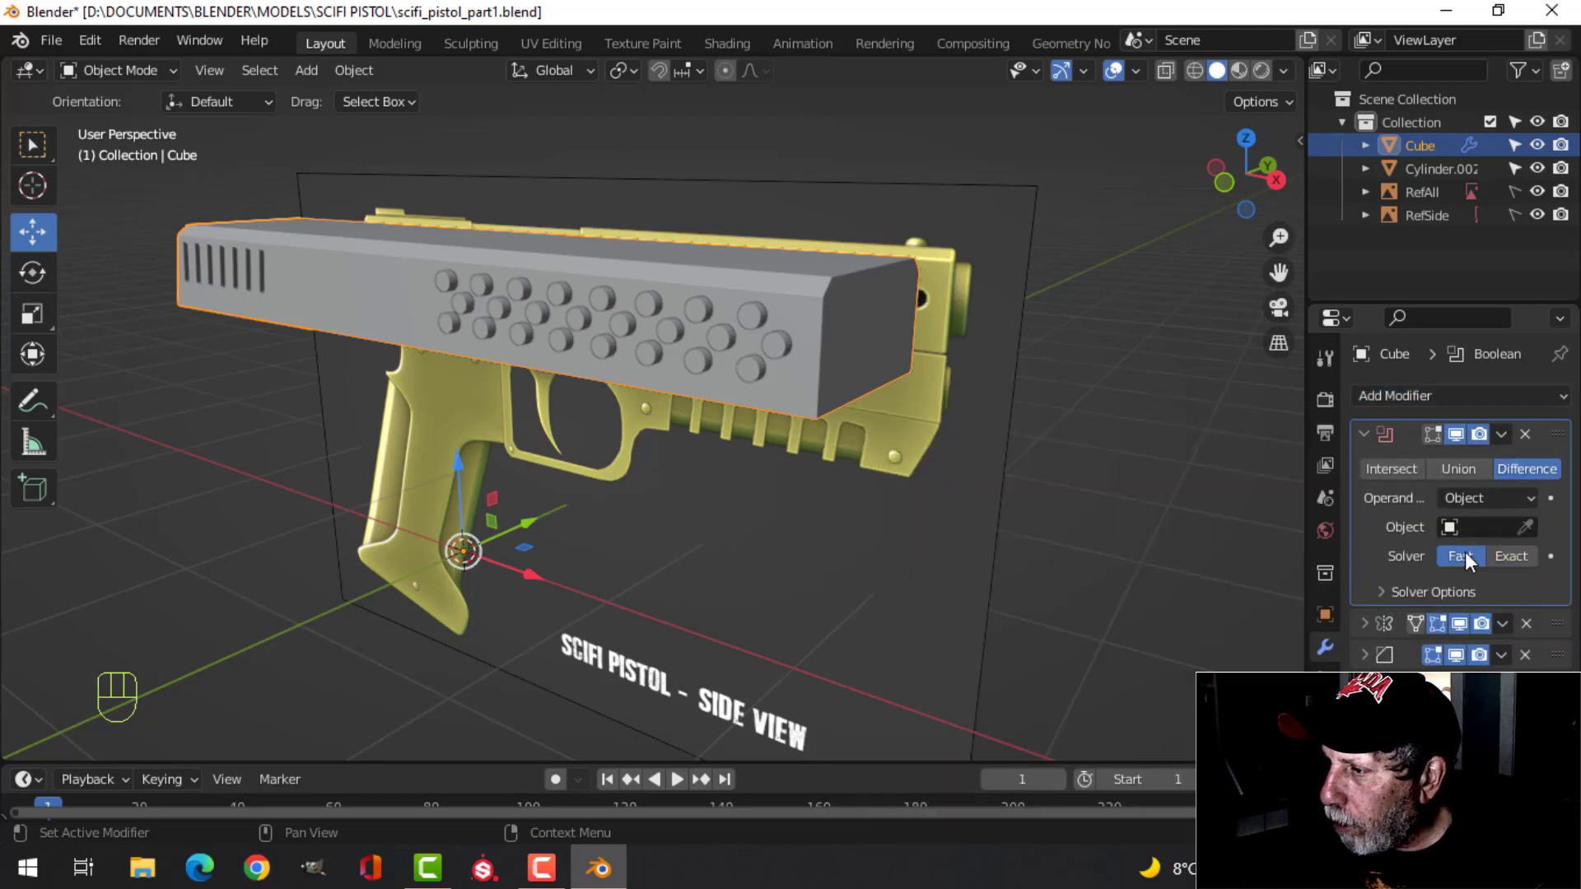
click(1525, 527)
click(774, 329)
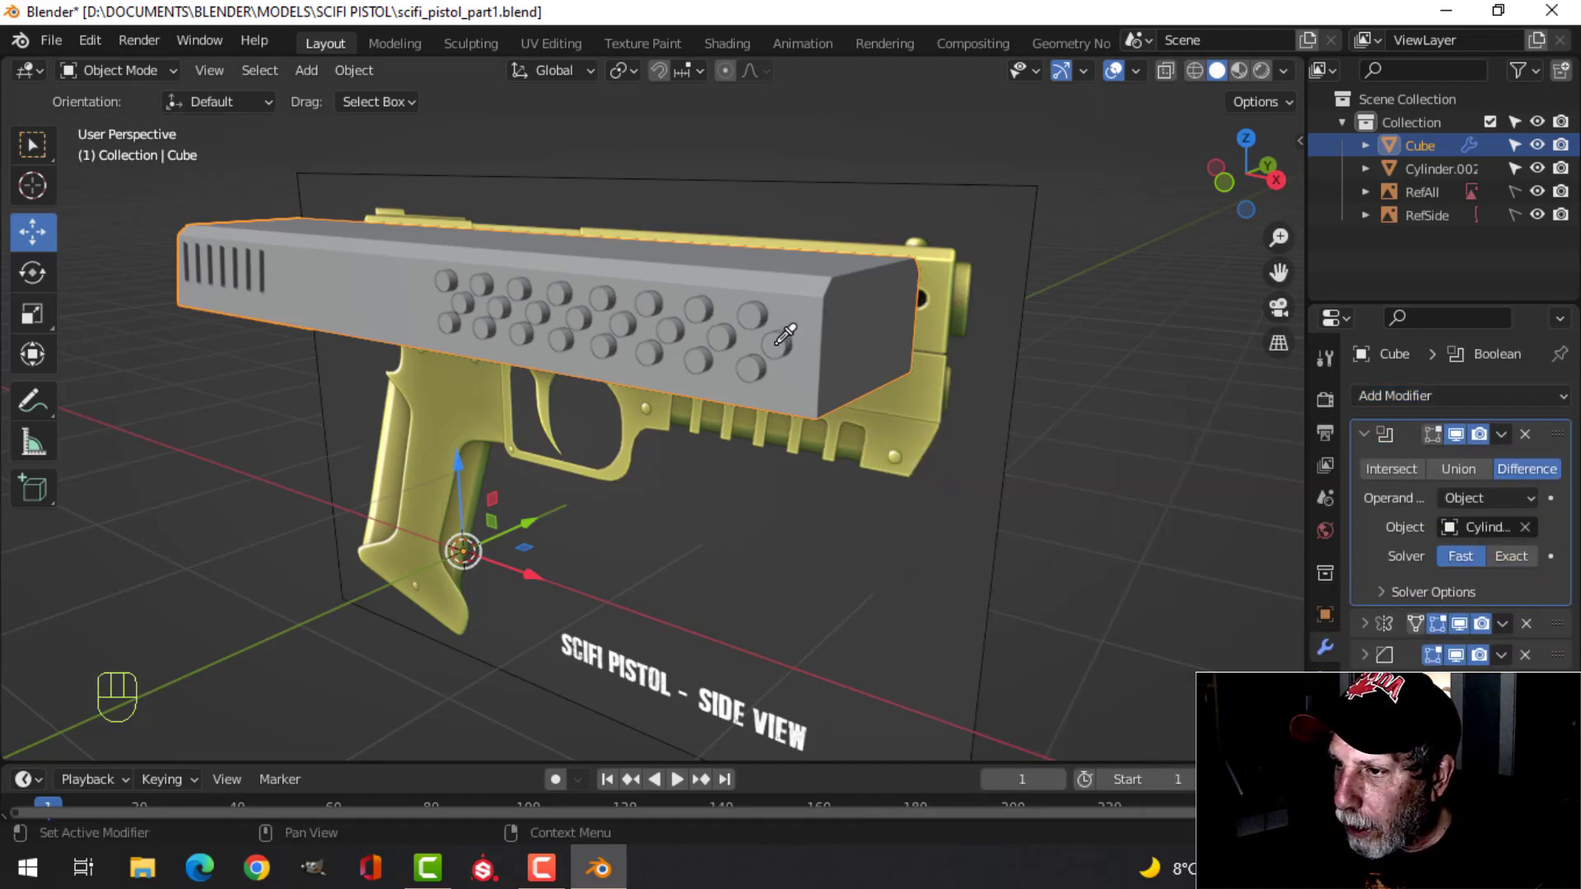
Apply the Boolean modifier on the slide block and delete the cylinder cutter object.
click(1504, 432)
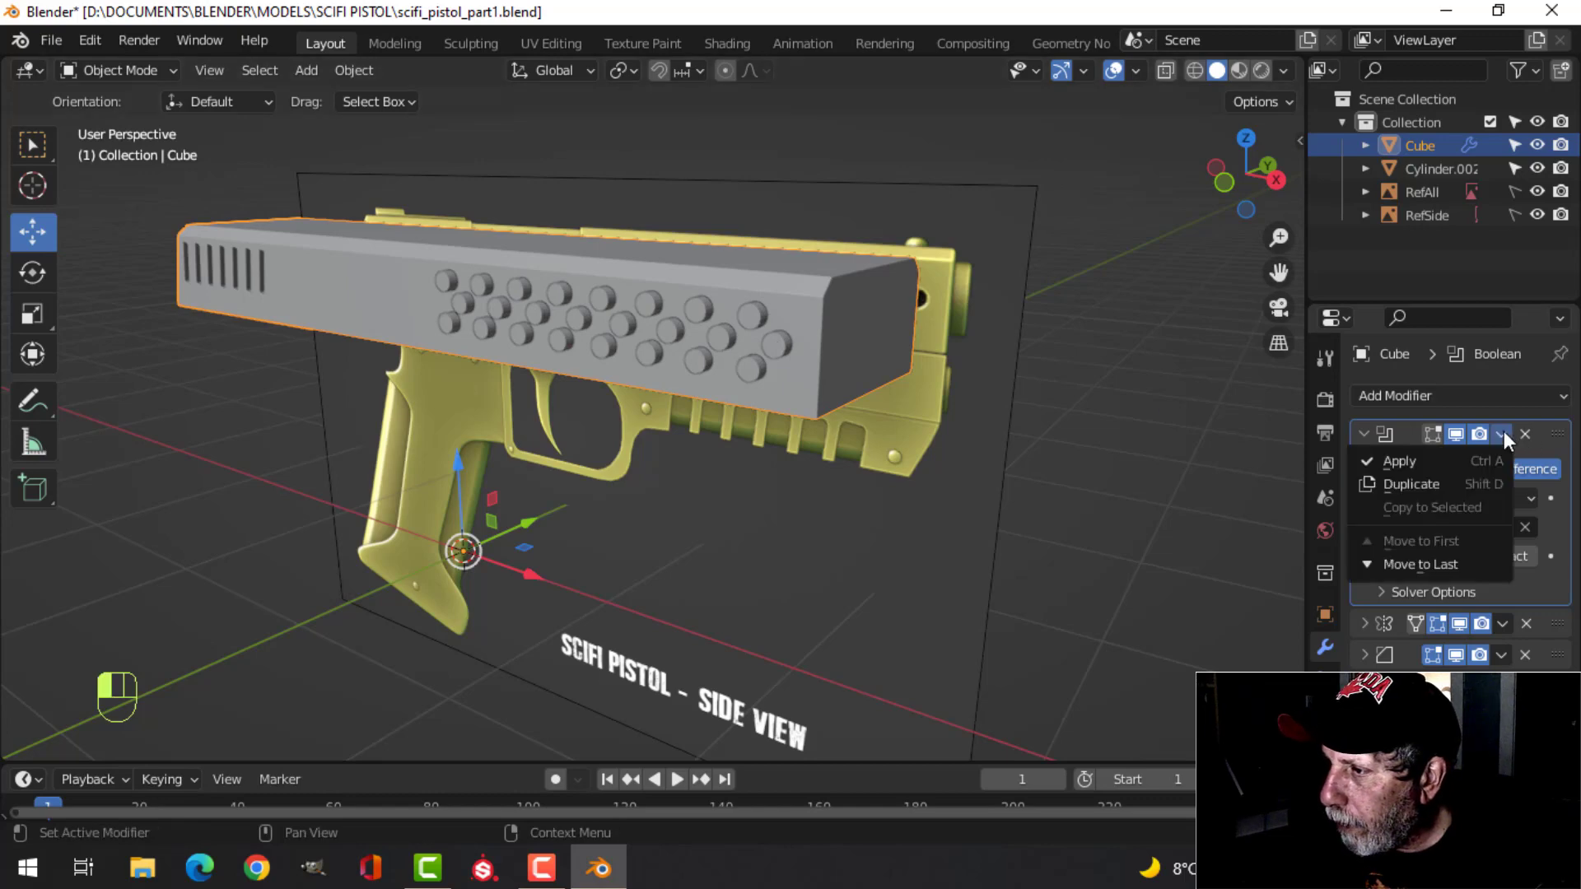
click(1423, 451)
click(779, 343)
key(x)
click(779, 341)
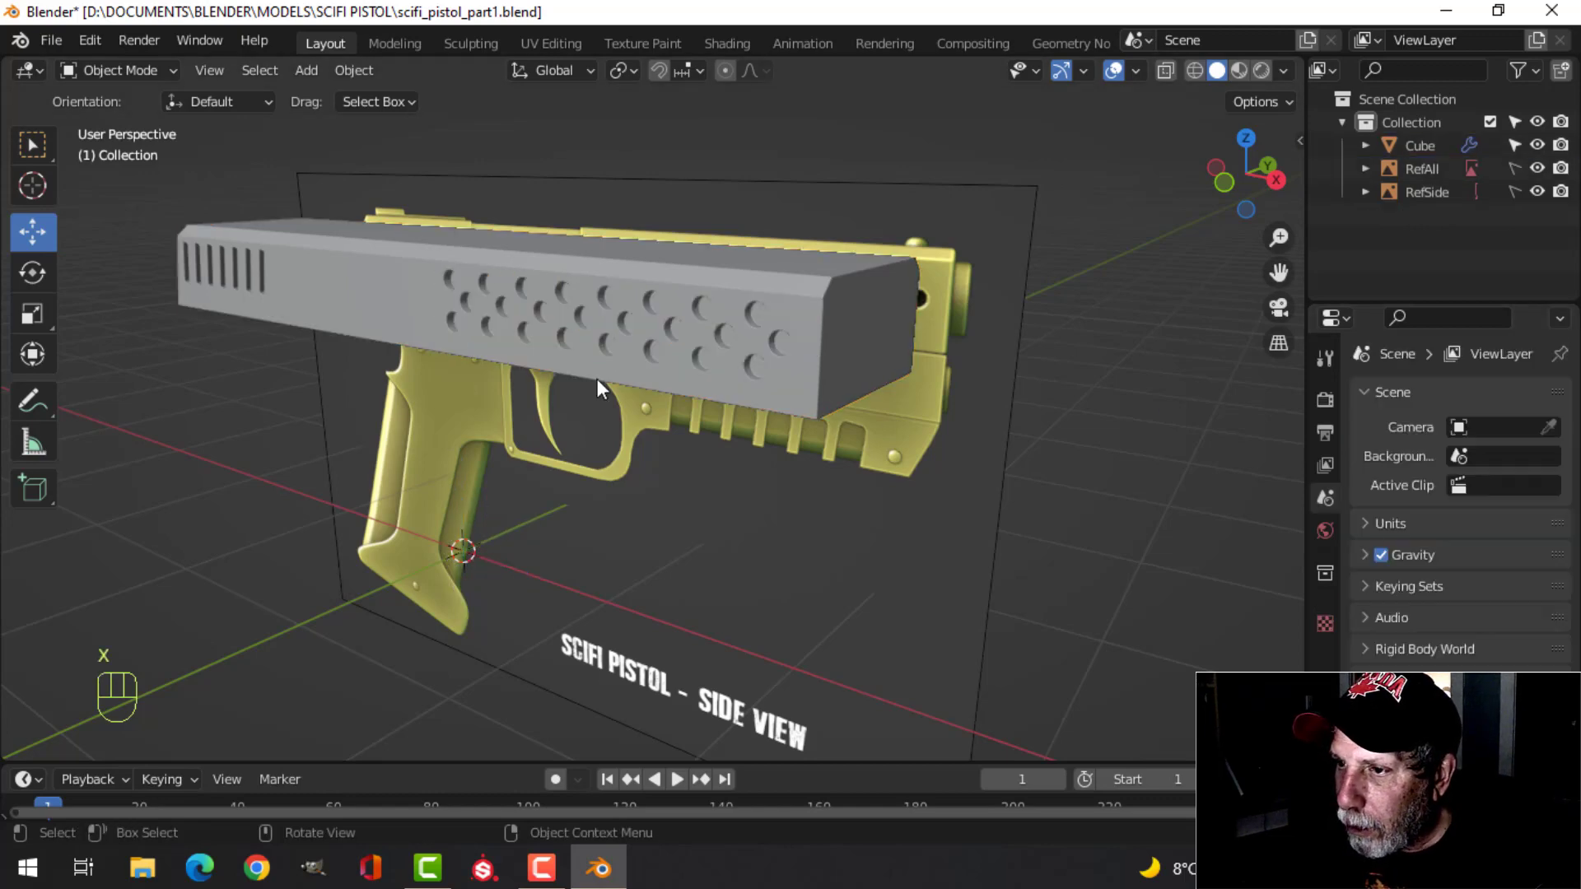
Delete the inner end faces of all the vent holes in the slide block's three rows, and return to Object Mode.
scroll(792, 367, up, 4)
middle_drag(792, 368, 705, 417)
scroll(697, 378, up, 3)
middle_drag(705, 416, 586, 392)
click(605, 398)
key(Tab)
scroll(574, 395, up, 2)
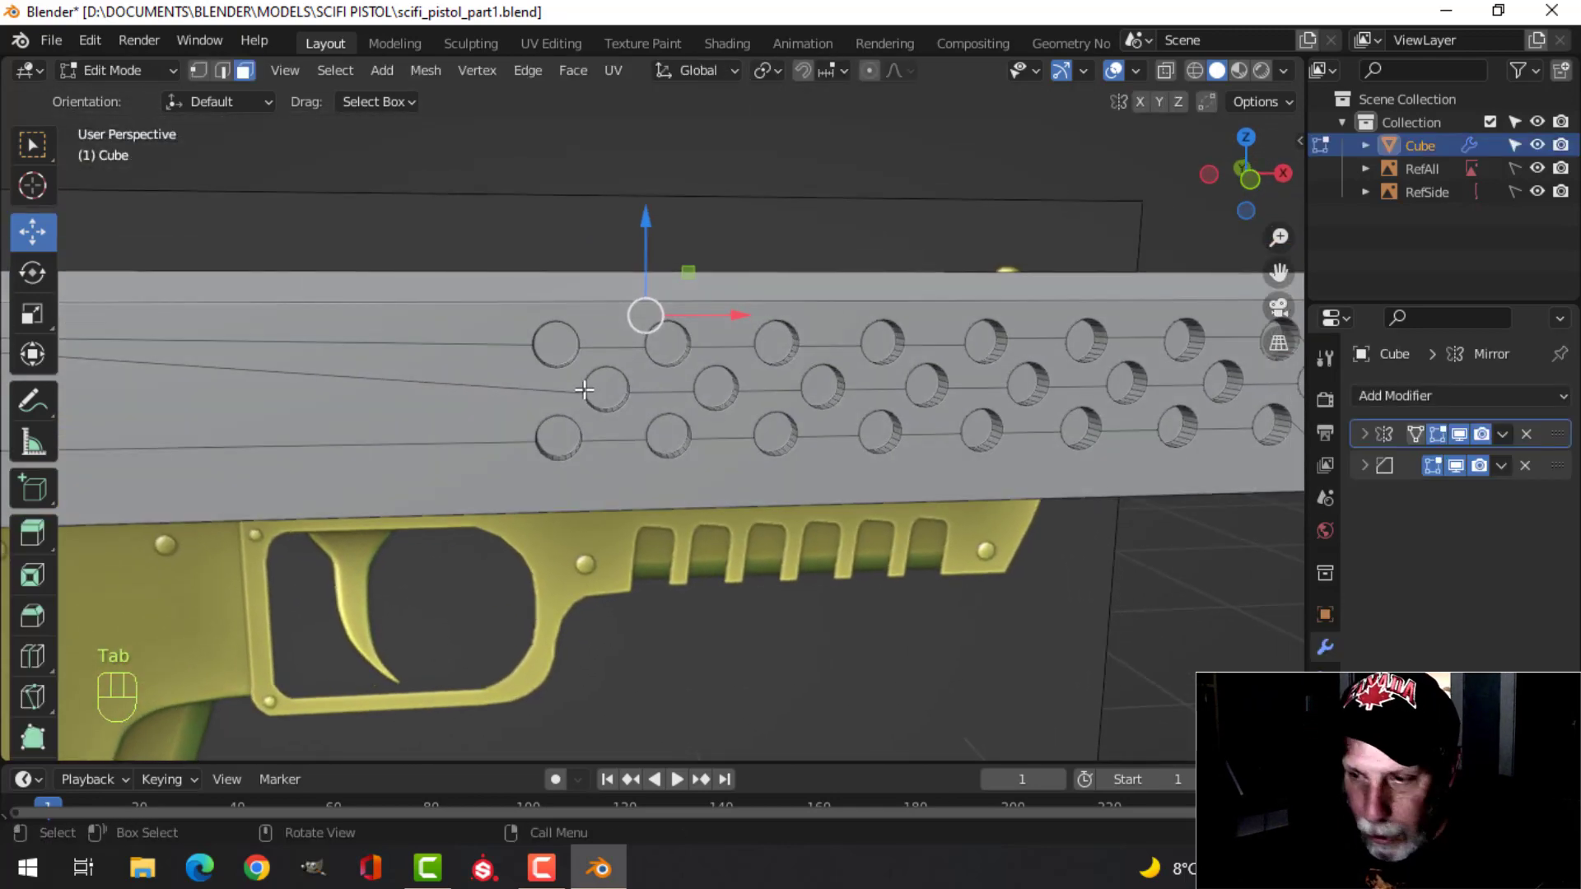
click(557, 346)
shift+click(604, 387)
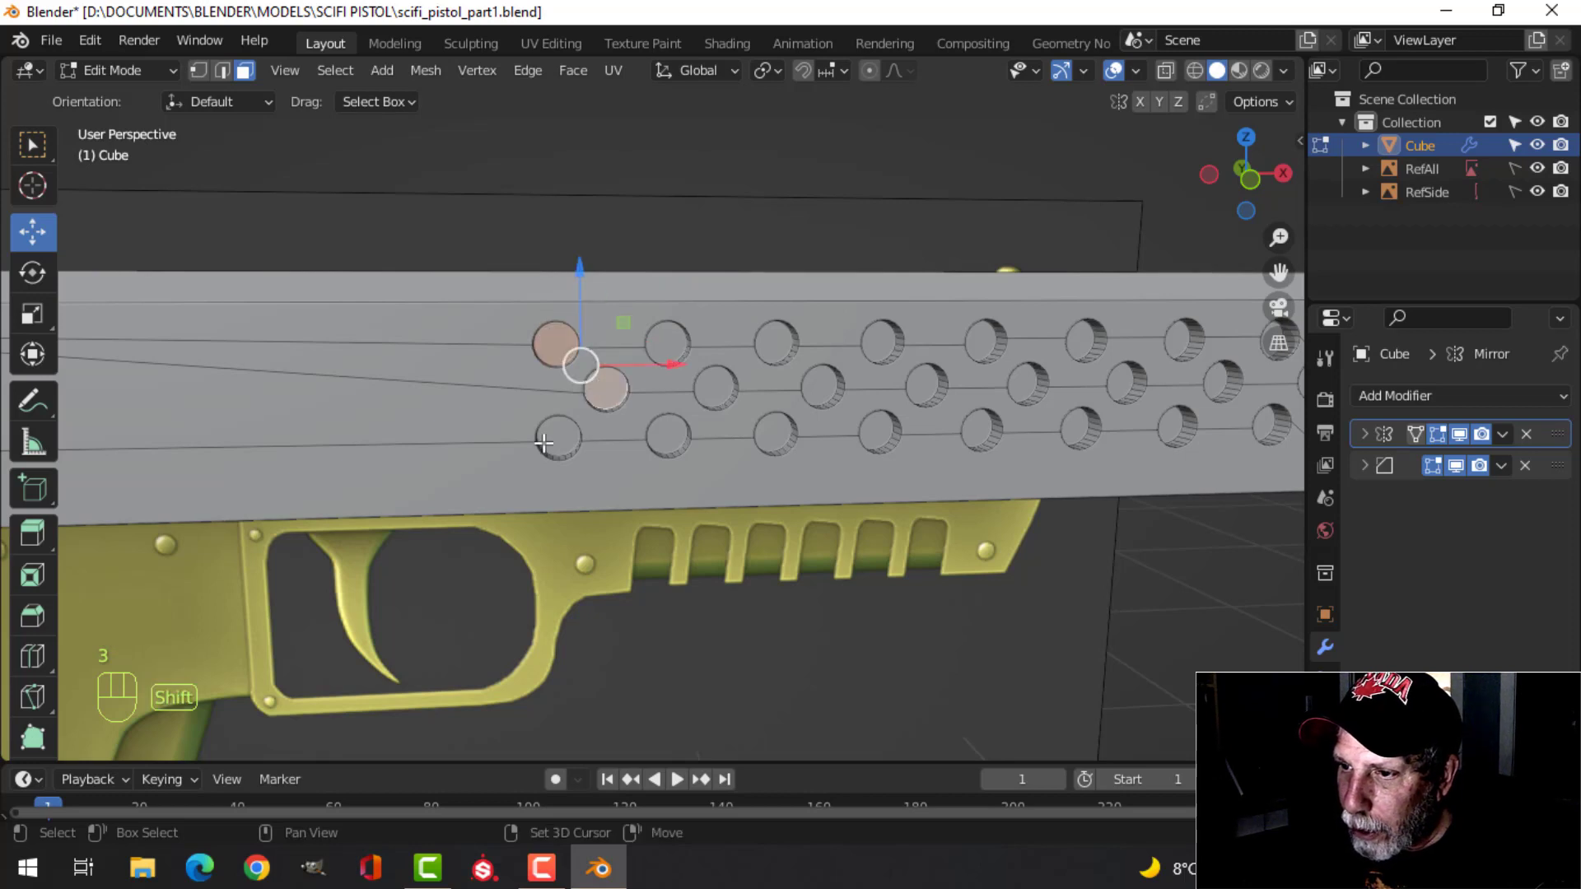
shift+click(557, 436)
shift+click(686, 441)
shift+click(681, 338)
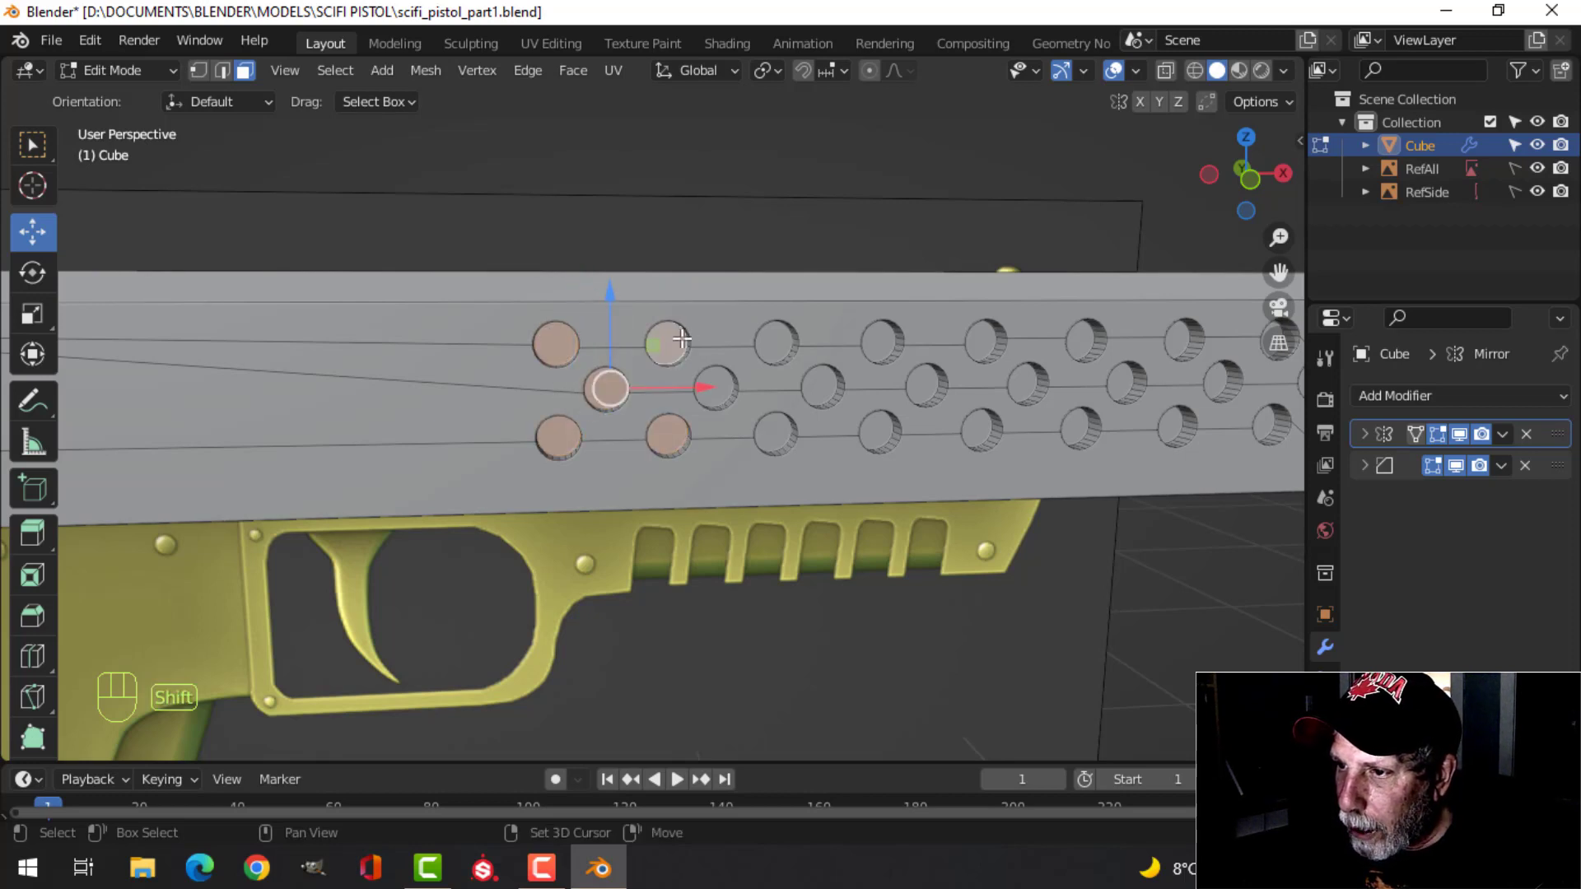
shift+click(715, 387)
shift+click(774, 341)
shift+click(819, 386)
shift+click(774, 432)
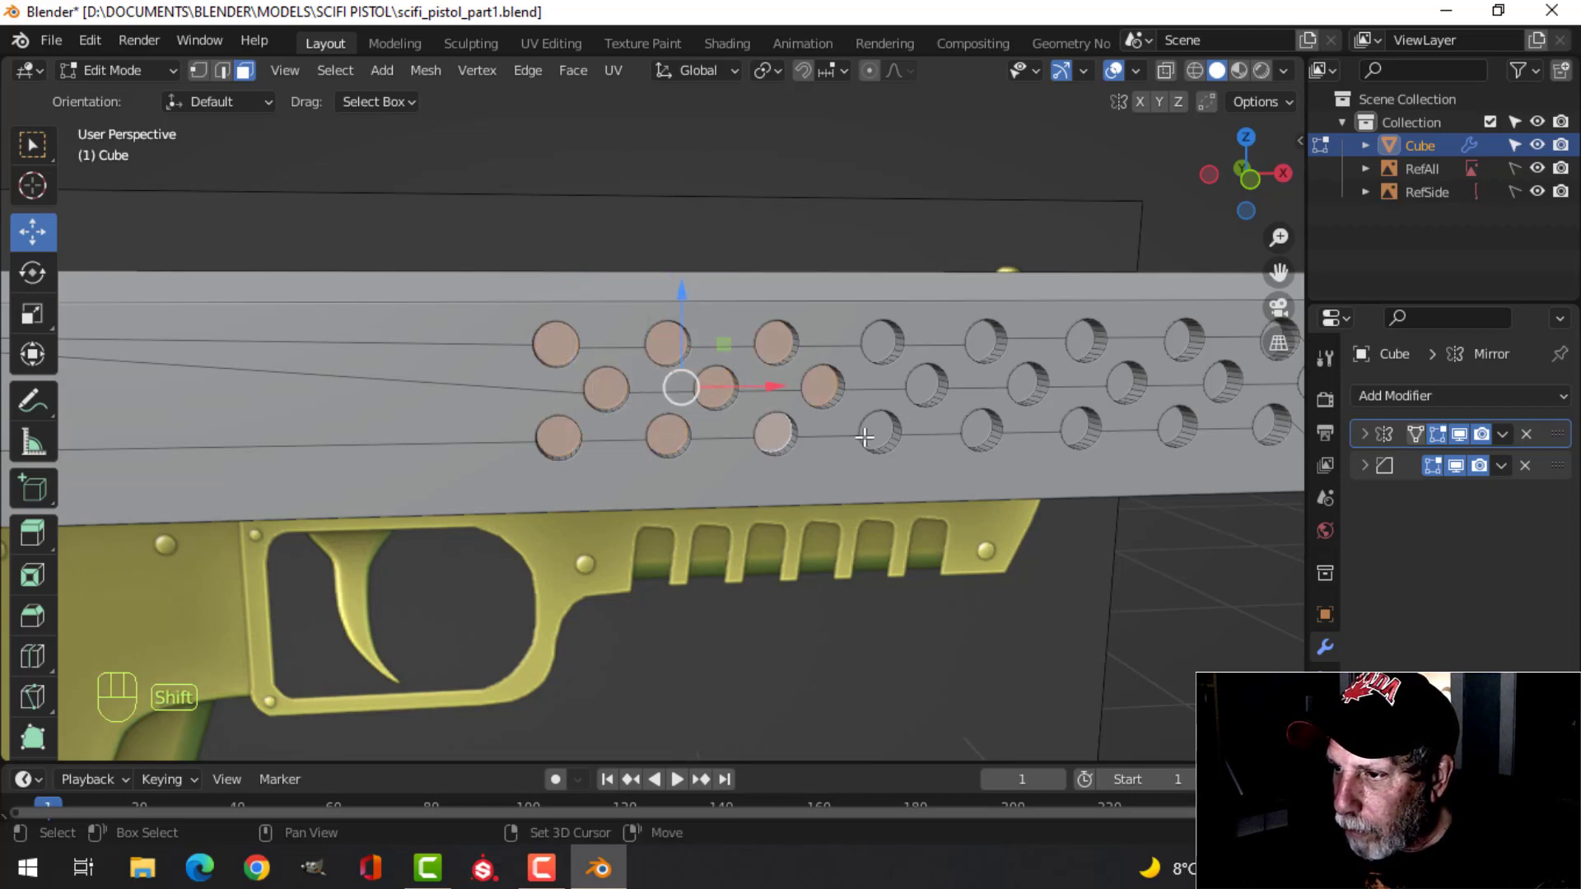
shift+click(866, 435)
shift+click(884, 344)
shift+click(926, 385)
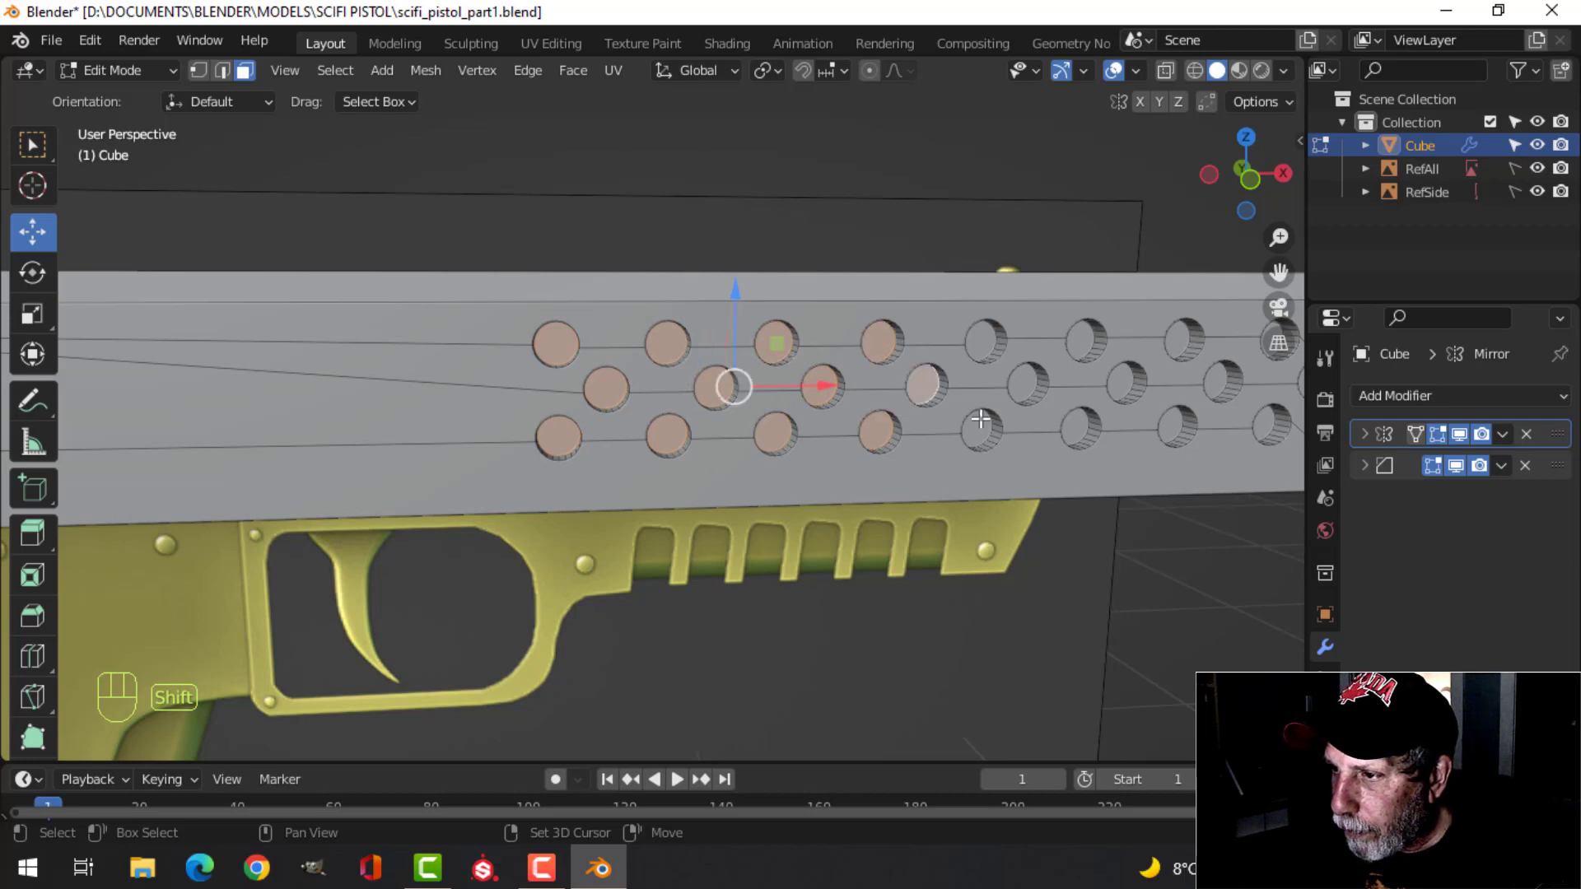
shift+click(979, 430)
shift+click(984, 340)
shift+click(1022, 385)
middle_drag(1023, 386, 1006, 427)
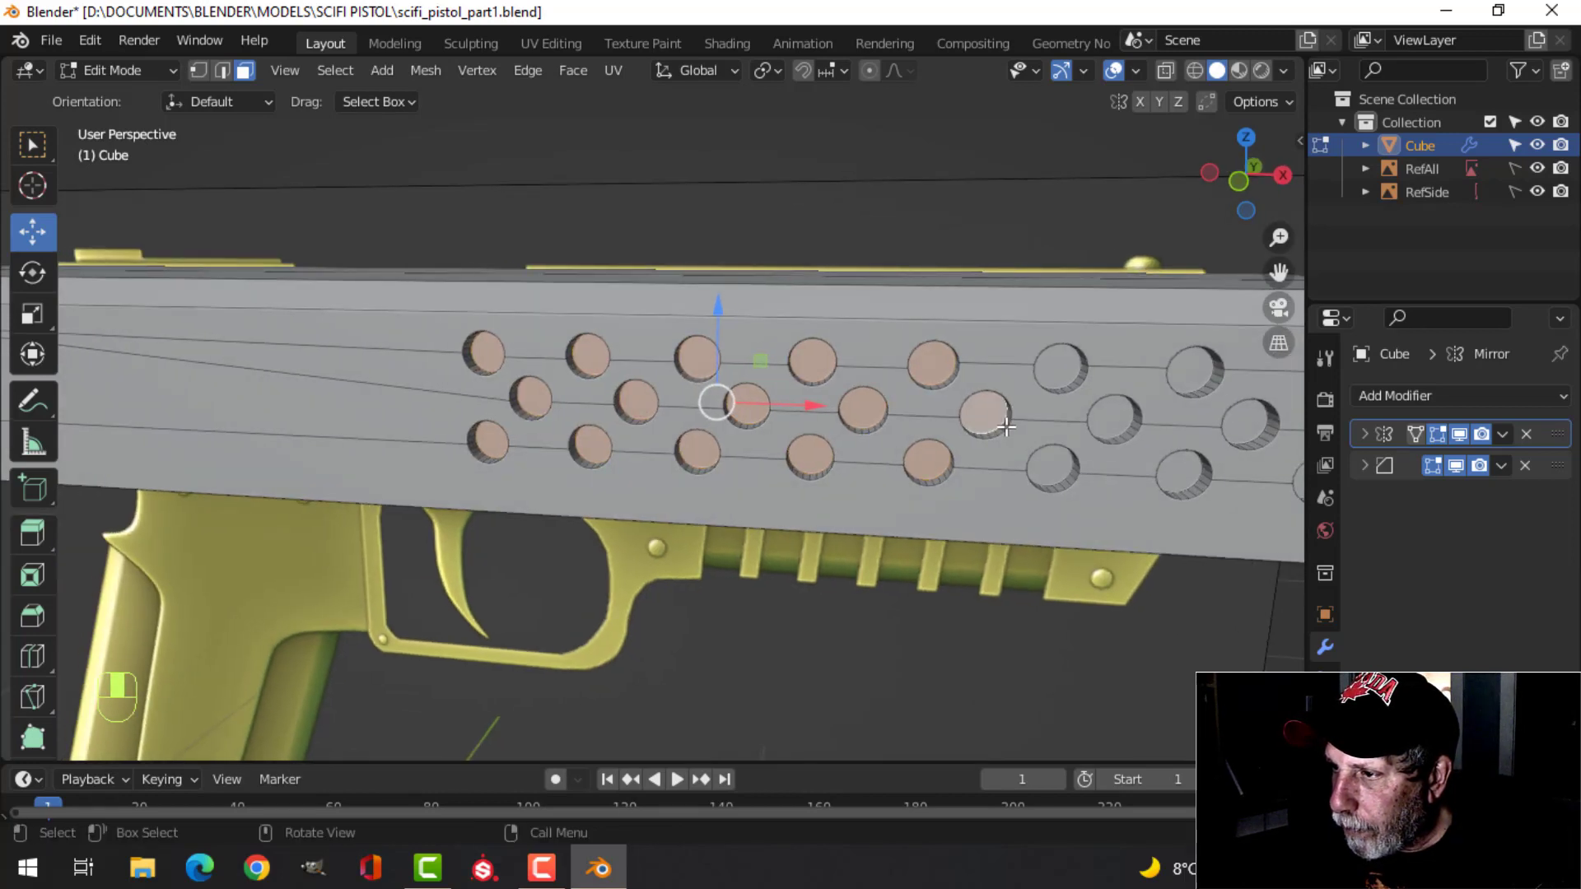
shift+click(1051, 467)
shift+click(1059, 372)
shift+click(1113, 419)
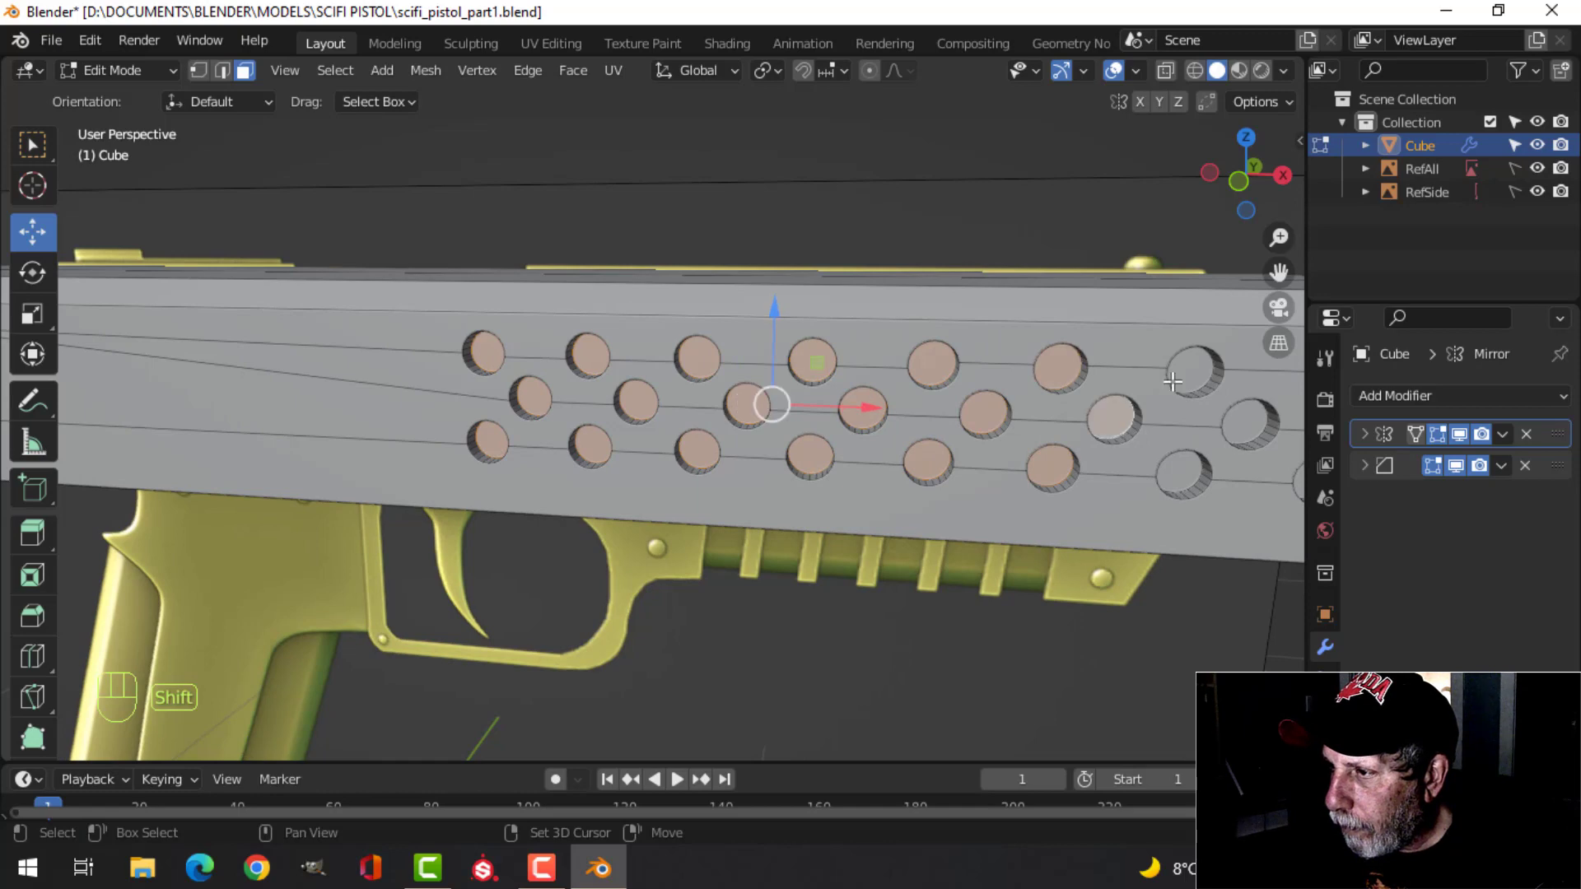
shift+click(1196, 375)
shift+click(1186, 471)
shift+click(1247, 424)
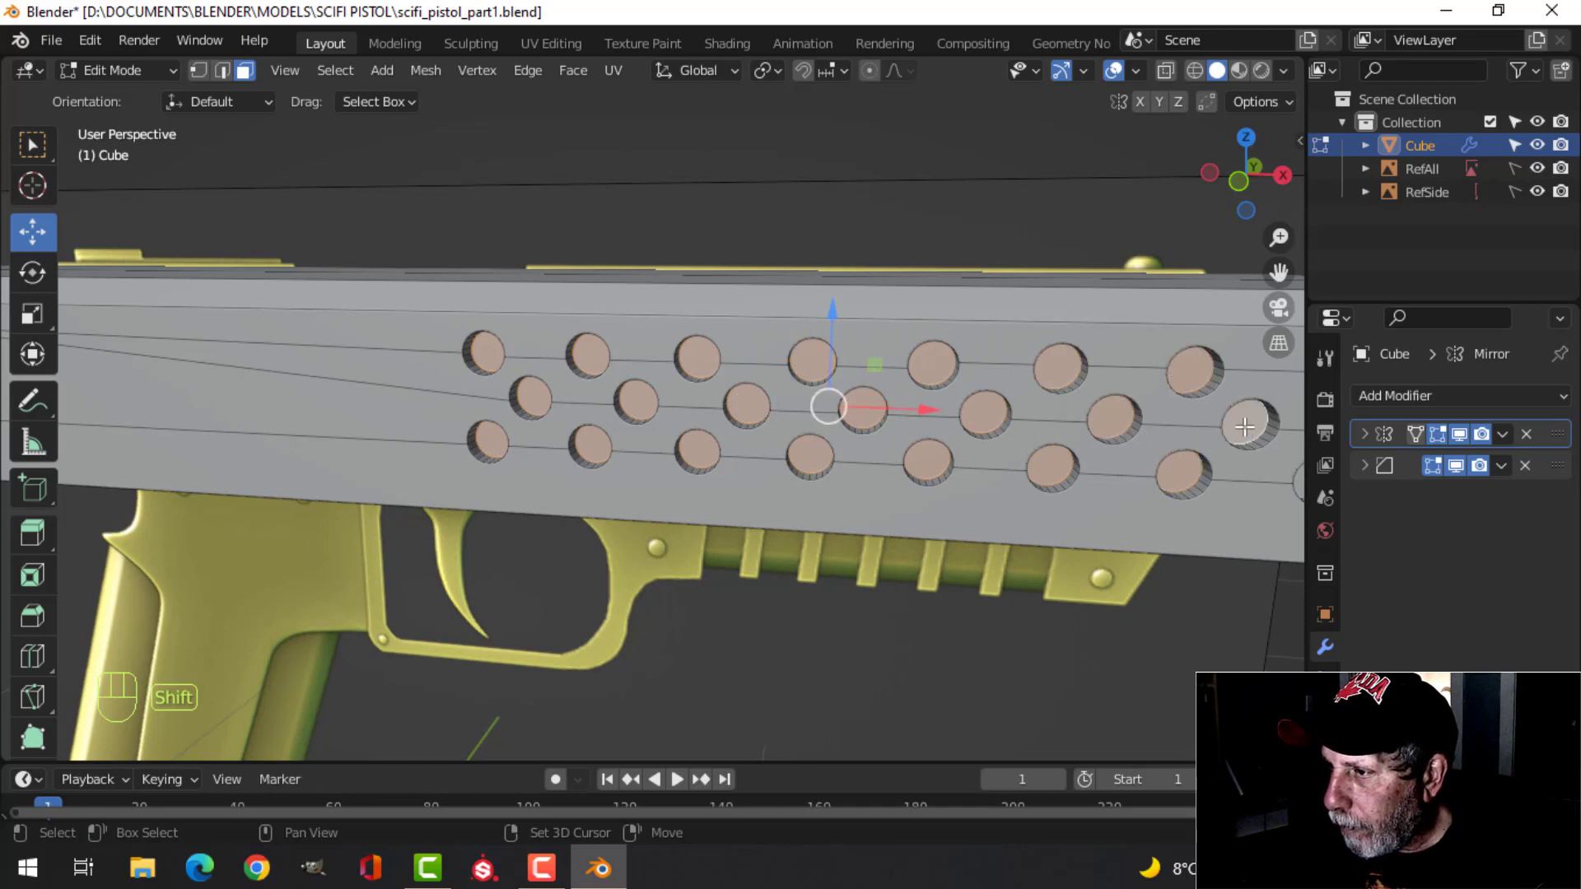
scroll(1186, 455, down, 3)
scroll(957, 460, up, 2)
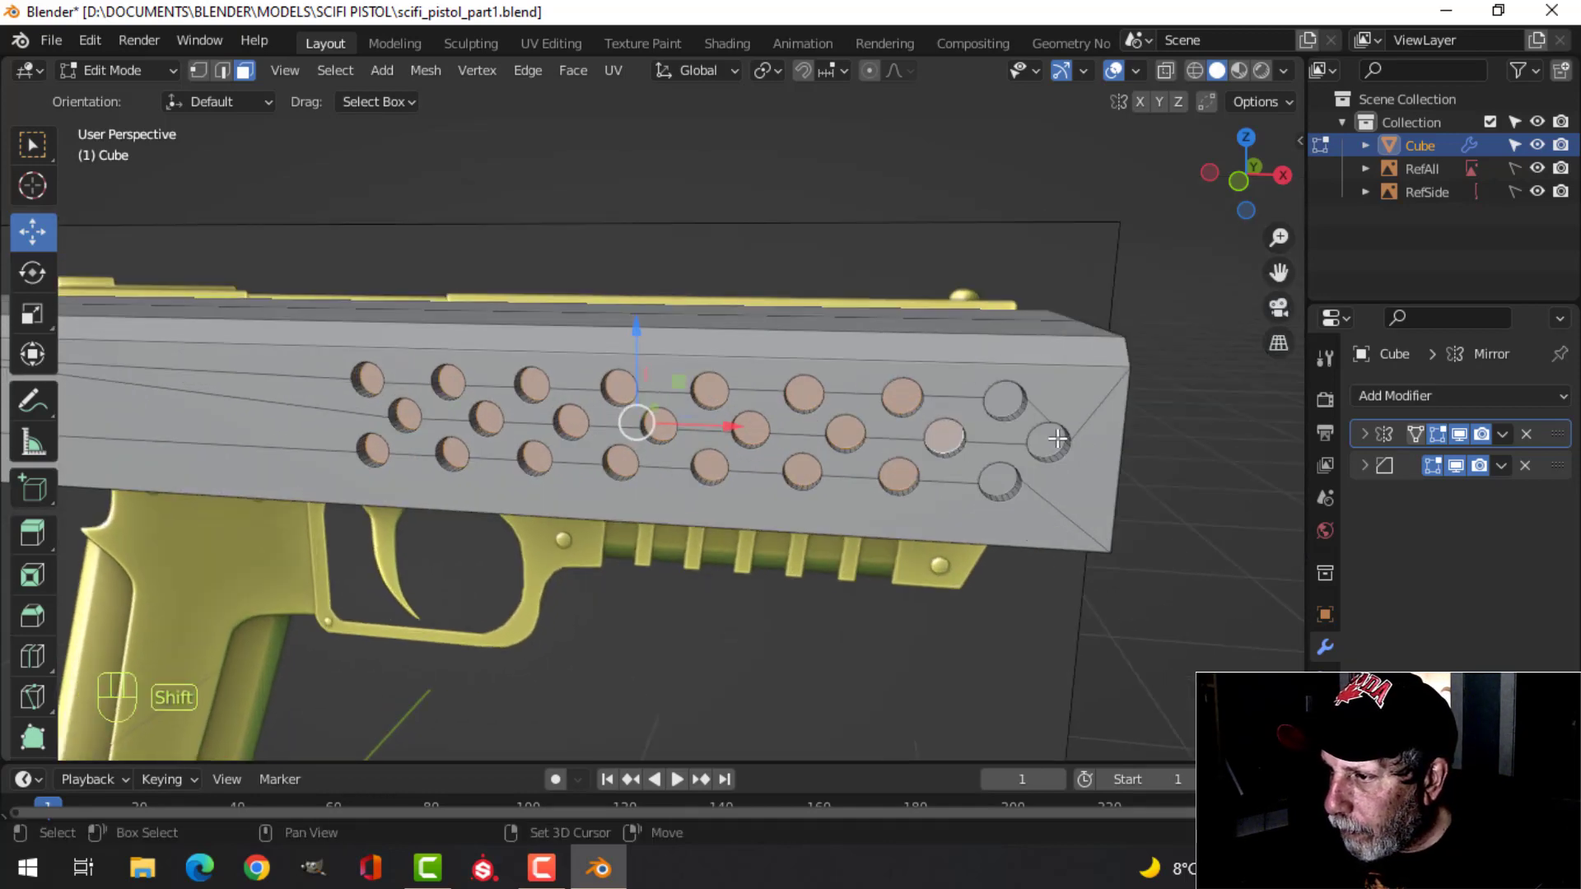
shift+click(1058, 438)
shift+click(999, 482)
shift+click(1007, 402)
key(x)
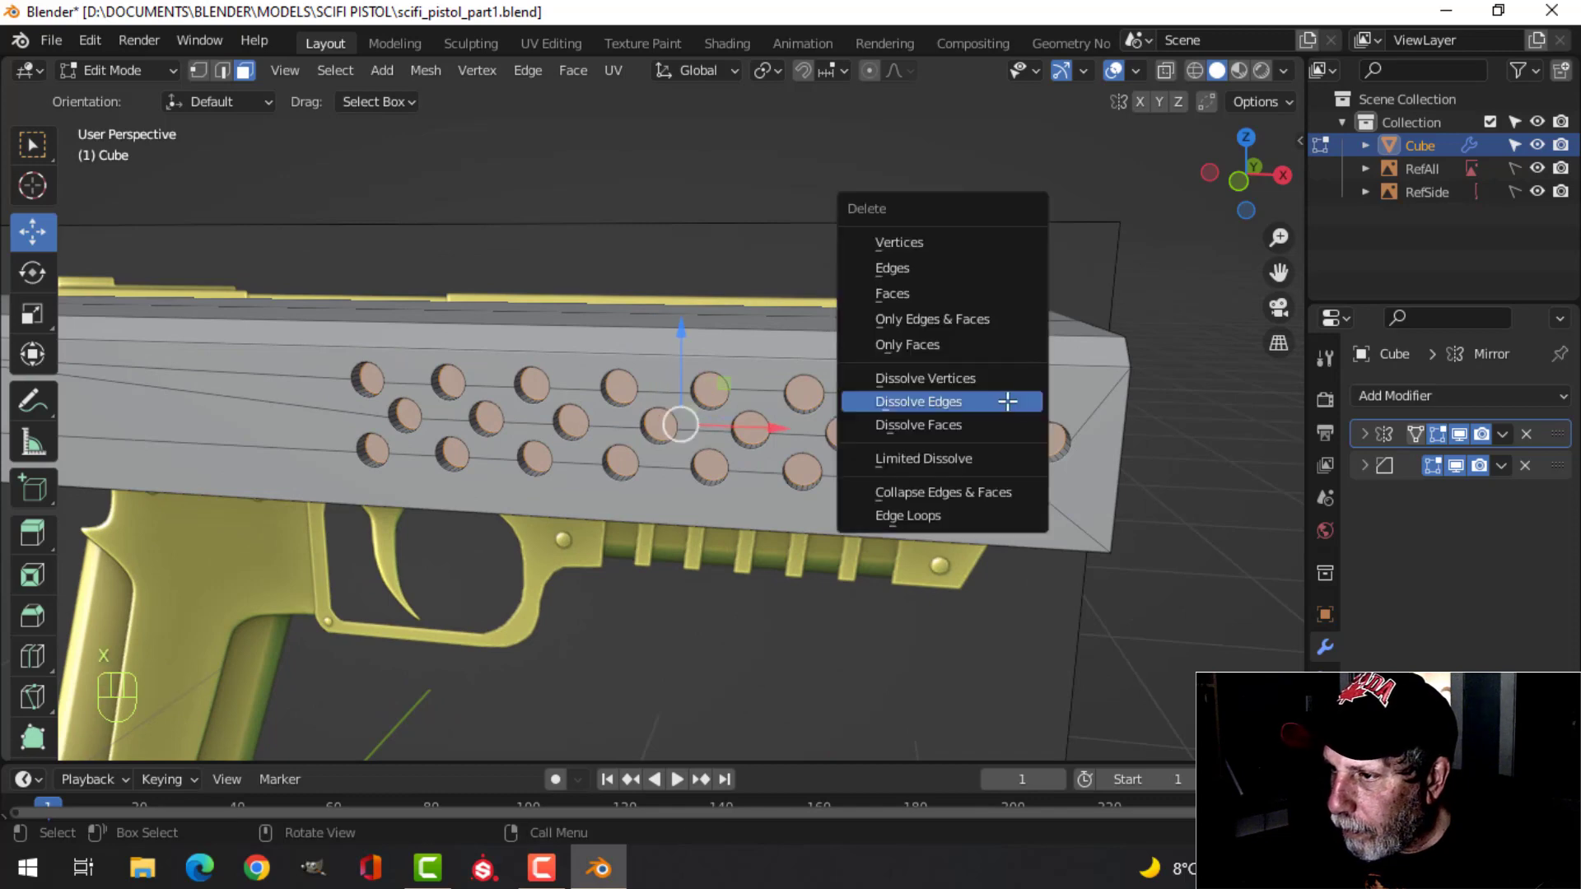
click(954, 298)
key(Tab)
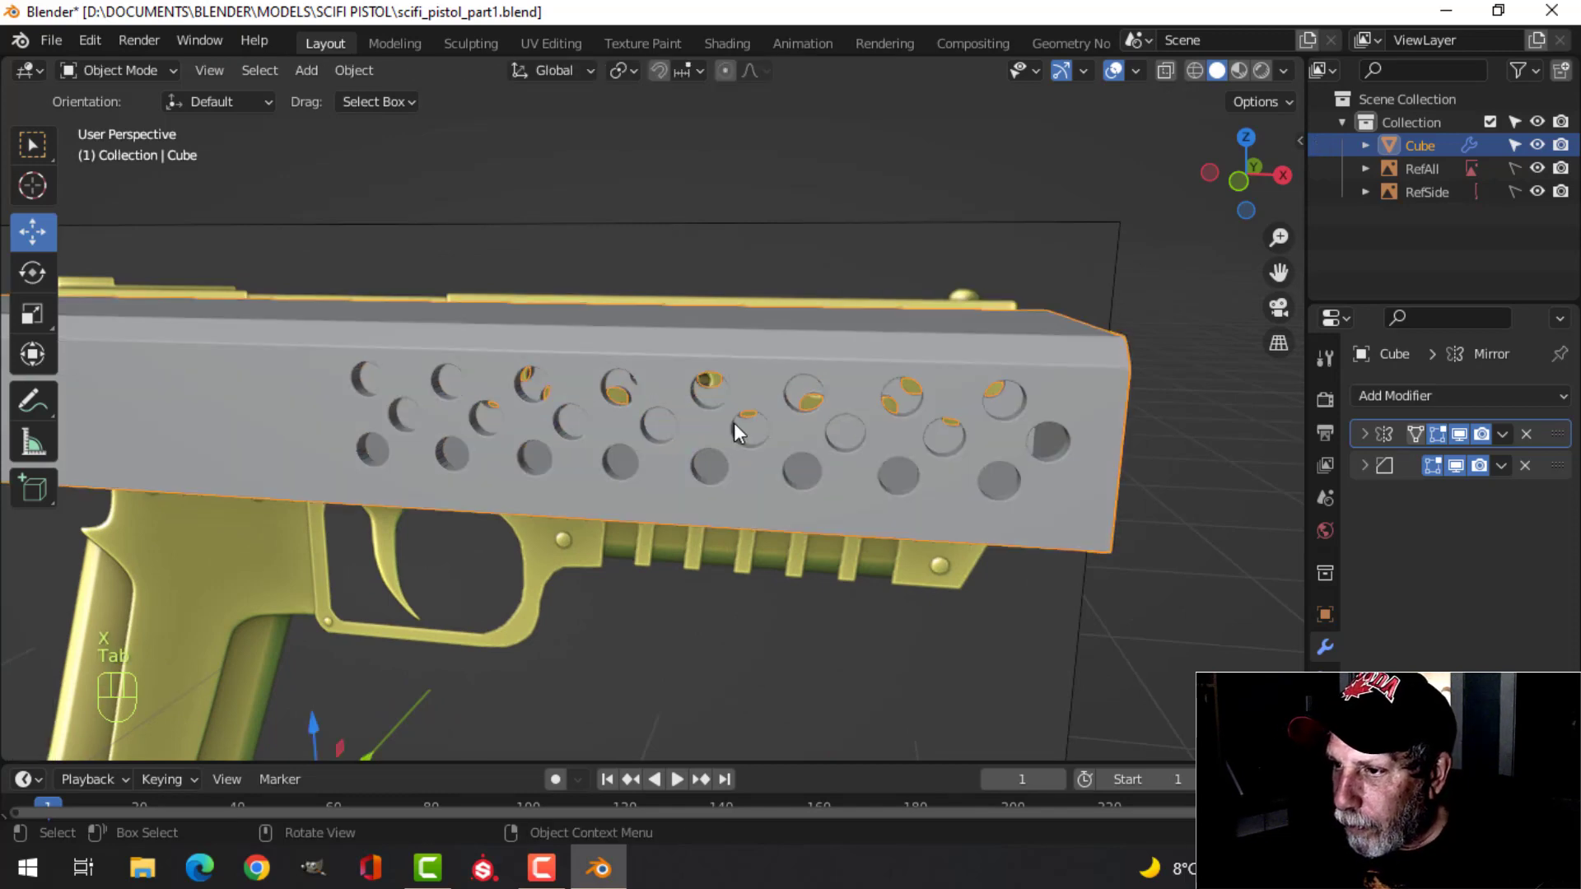
key(alt+a)
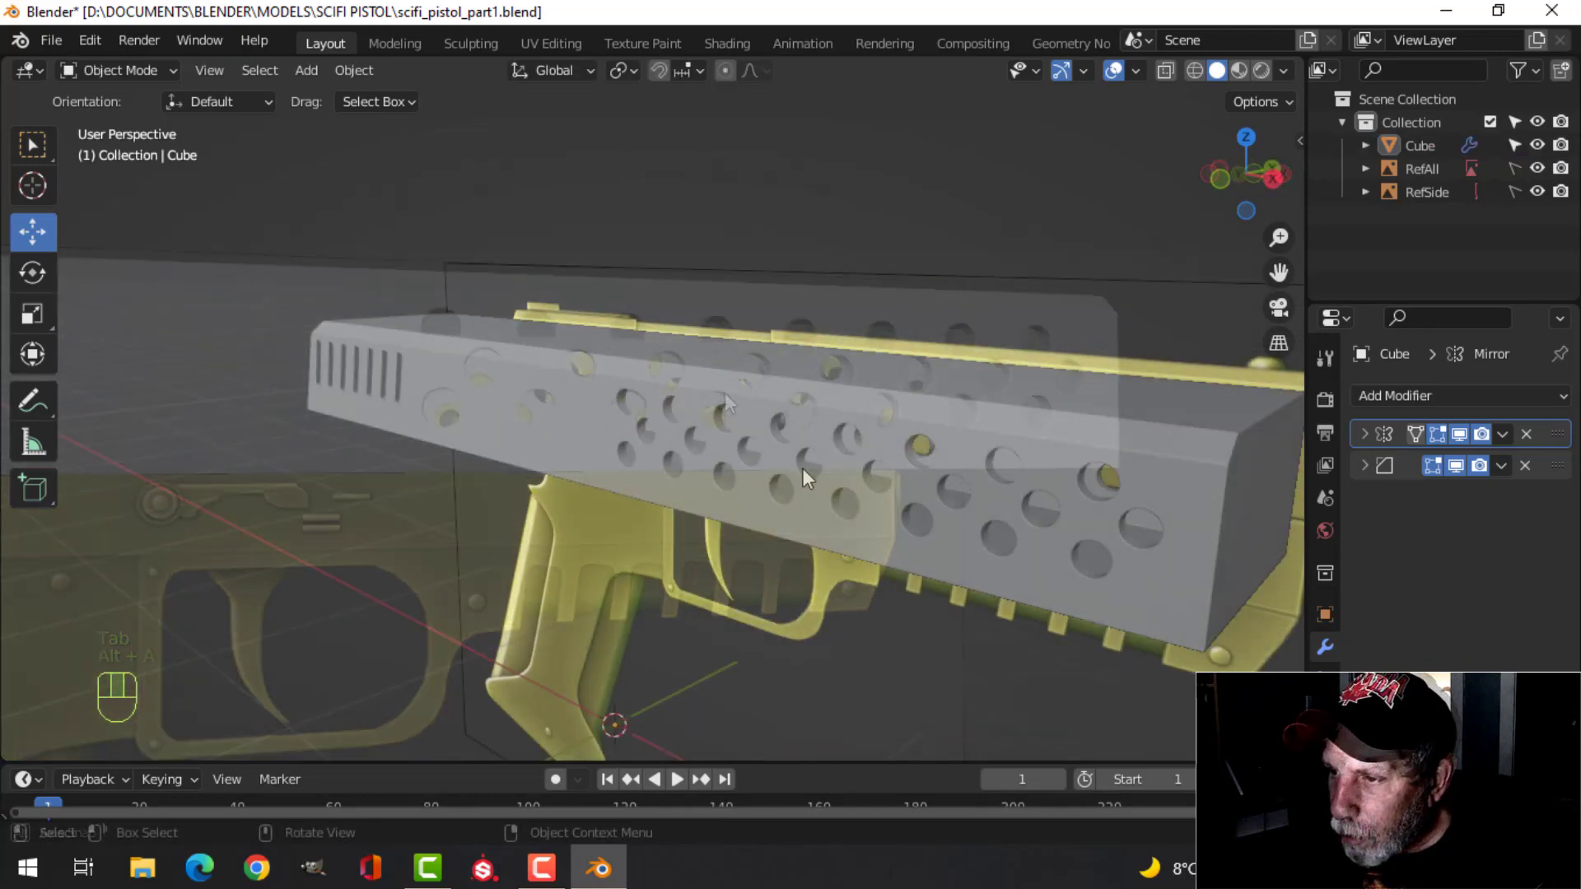
Add a cube mesh in the front wireframe view, framed on the rear of the slide.
middle_drag(804, 470, 711, 420)
key(shift+c)
key(KP_1)
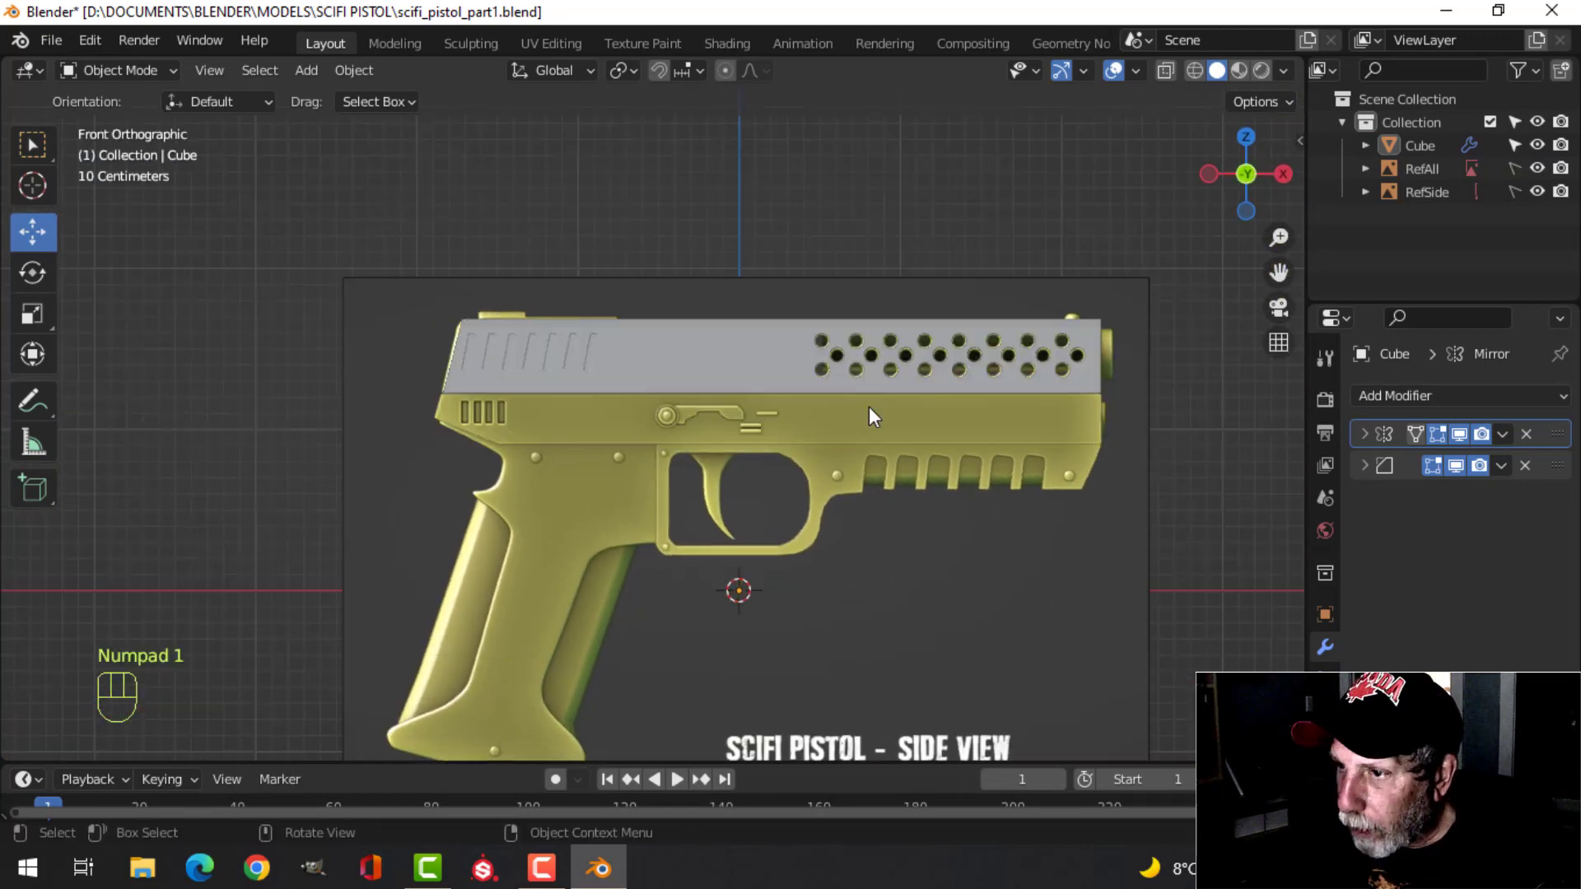
key(z)
click(662, 416)
scroll(782, 433, up, 4)
mouse_move(649, 405)
shift+middle_down()
mouse_move(771, 462)
mouse_move(796, 457)
shift+middle_up()
scroll(607, 433, up, 3)
scroll(618, 428, down, 2)
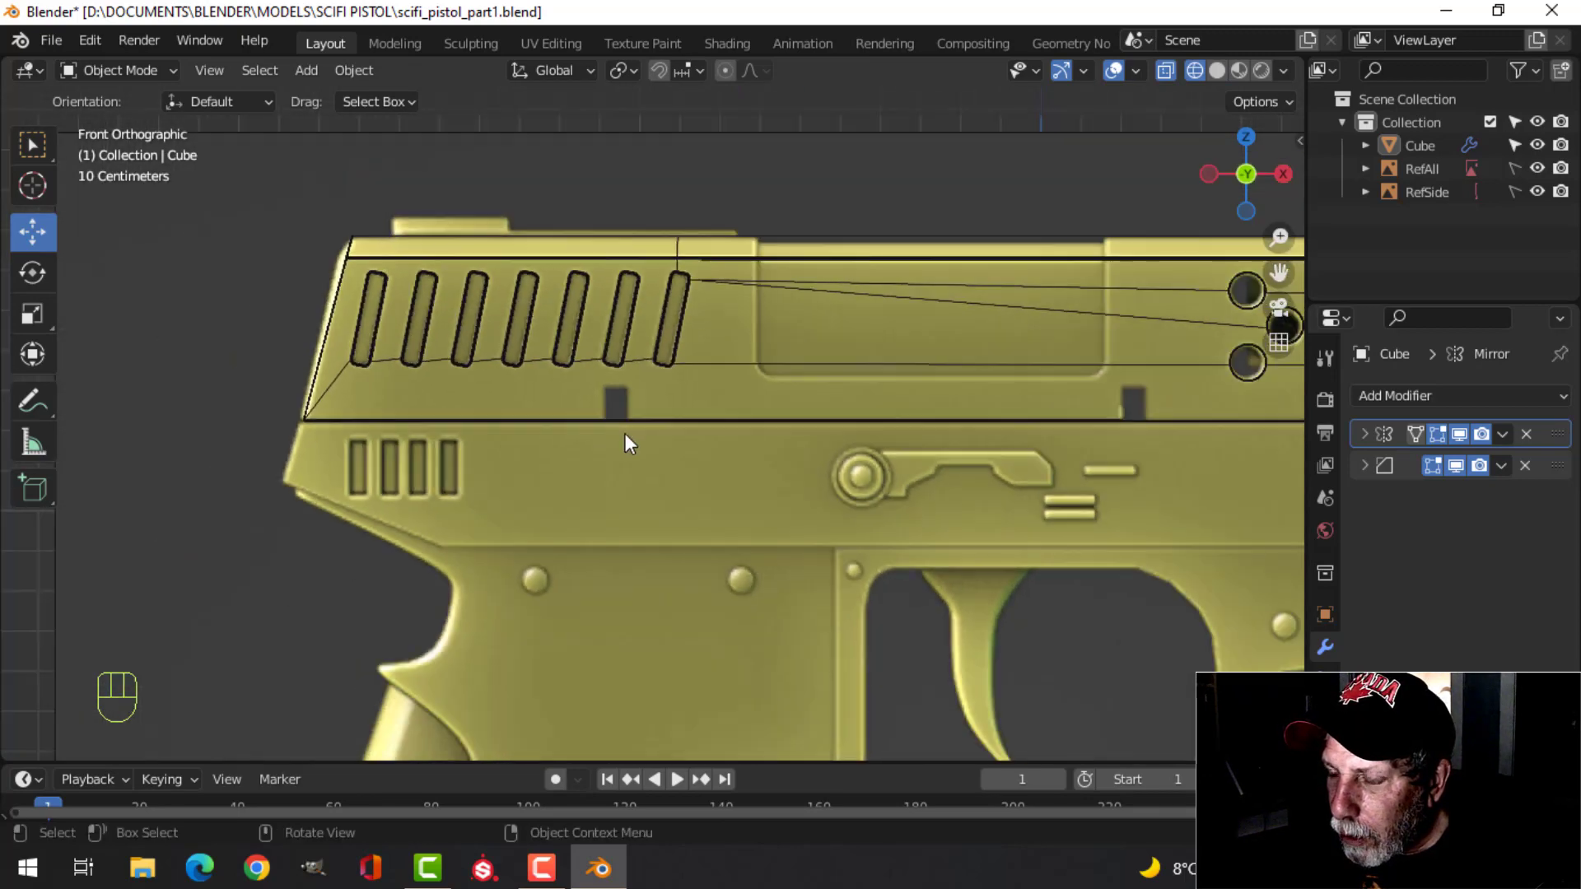
scroll(637, 437, up, 1)
key(shift+a)
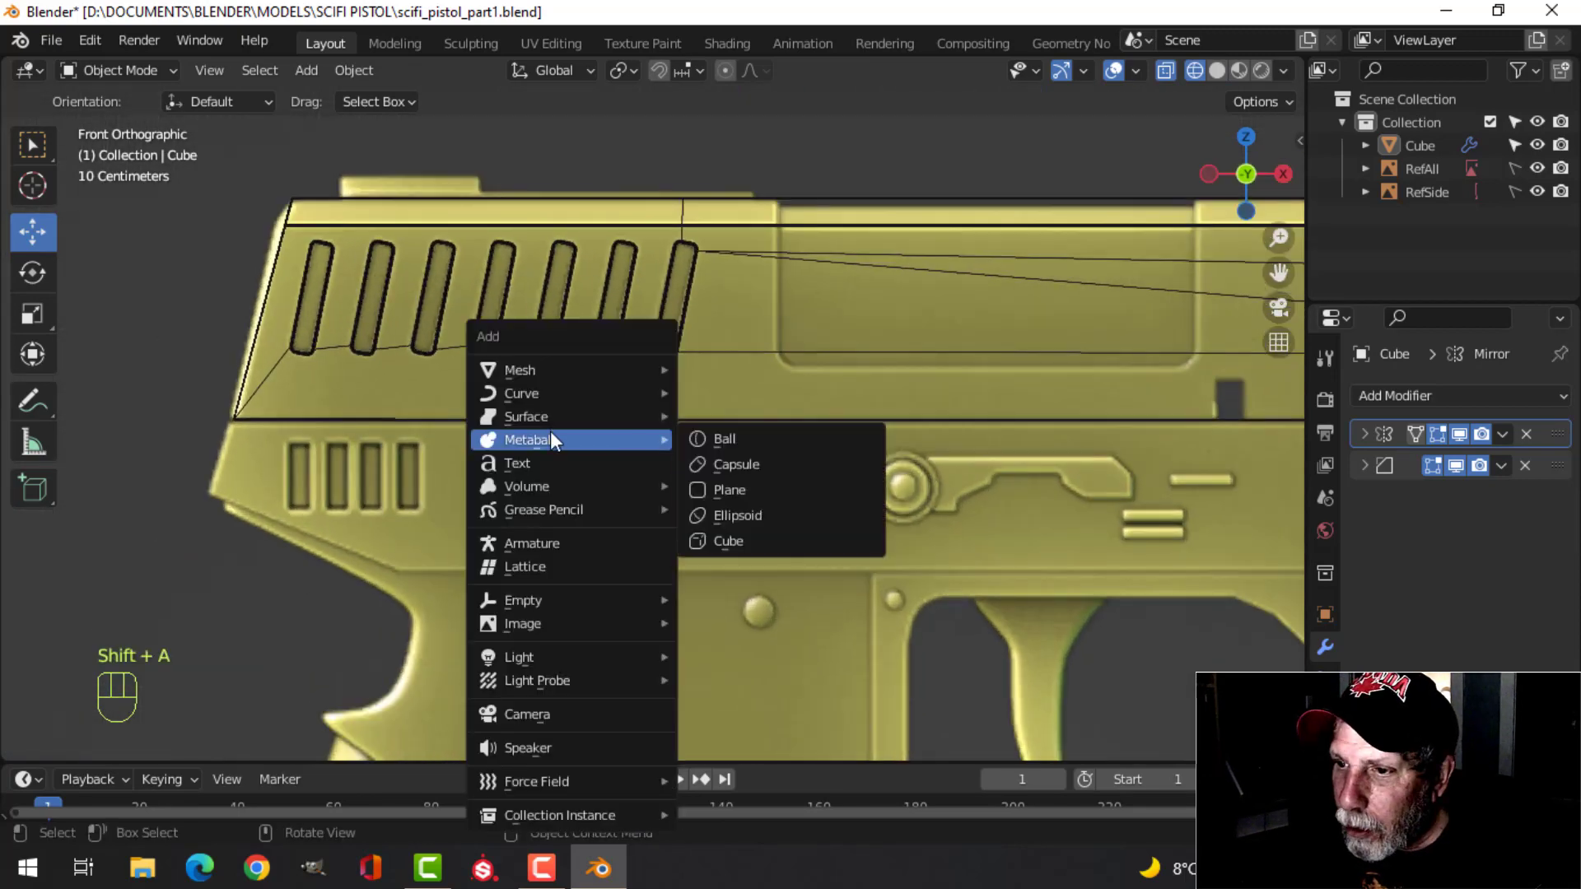
mouse_move(560, 371)
click(729, 392)
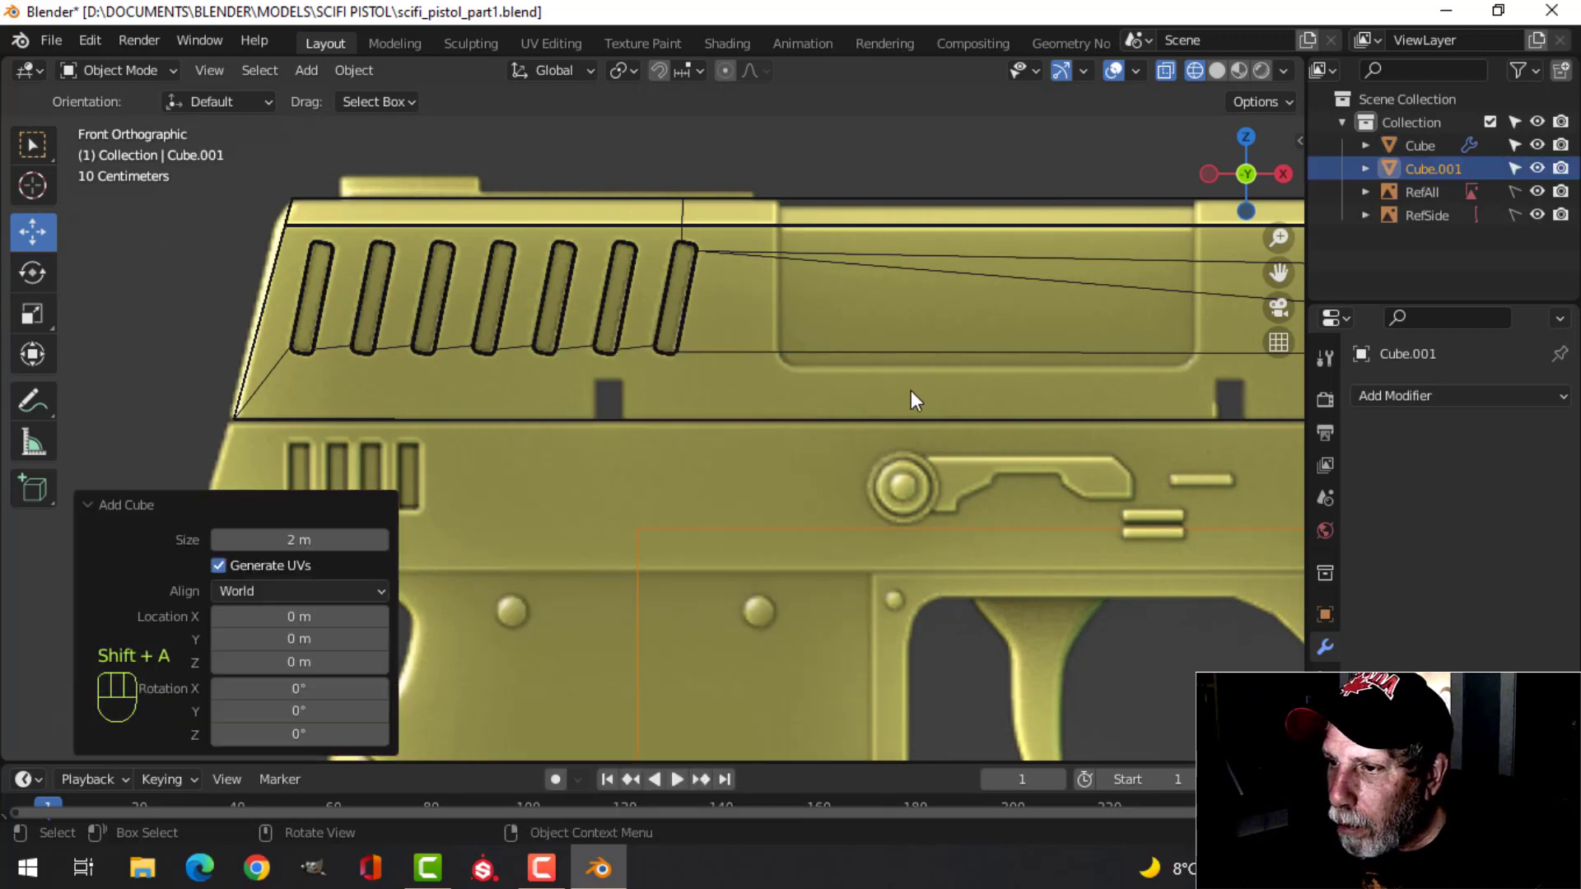
Scale the cube down in Edit Mode and align its upper left corner with the rear notch on the slide's lower edge.
scroll(910, 390, down, 3)
key(Tab)
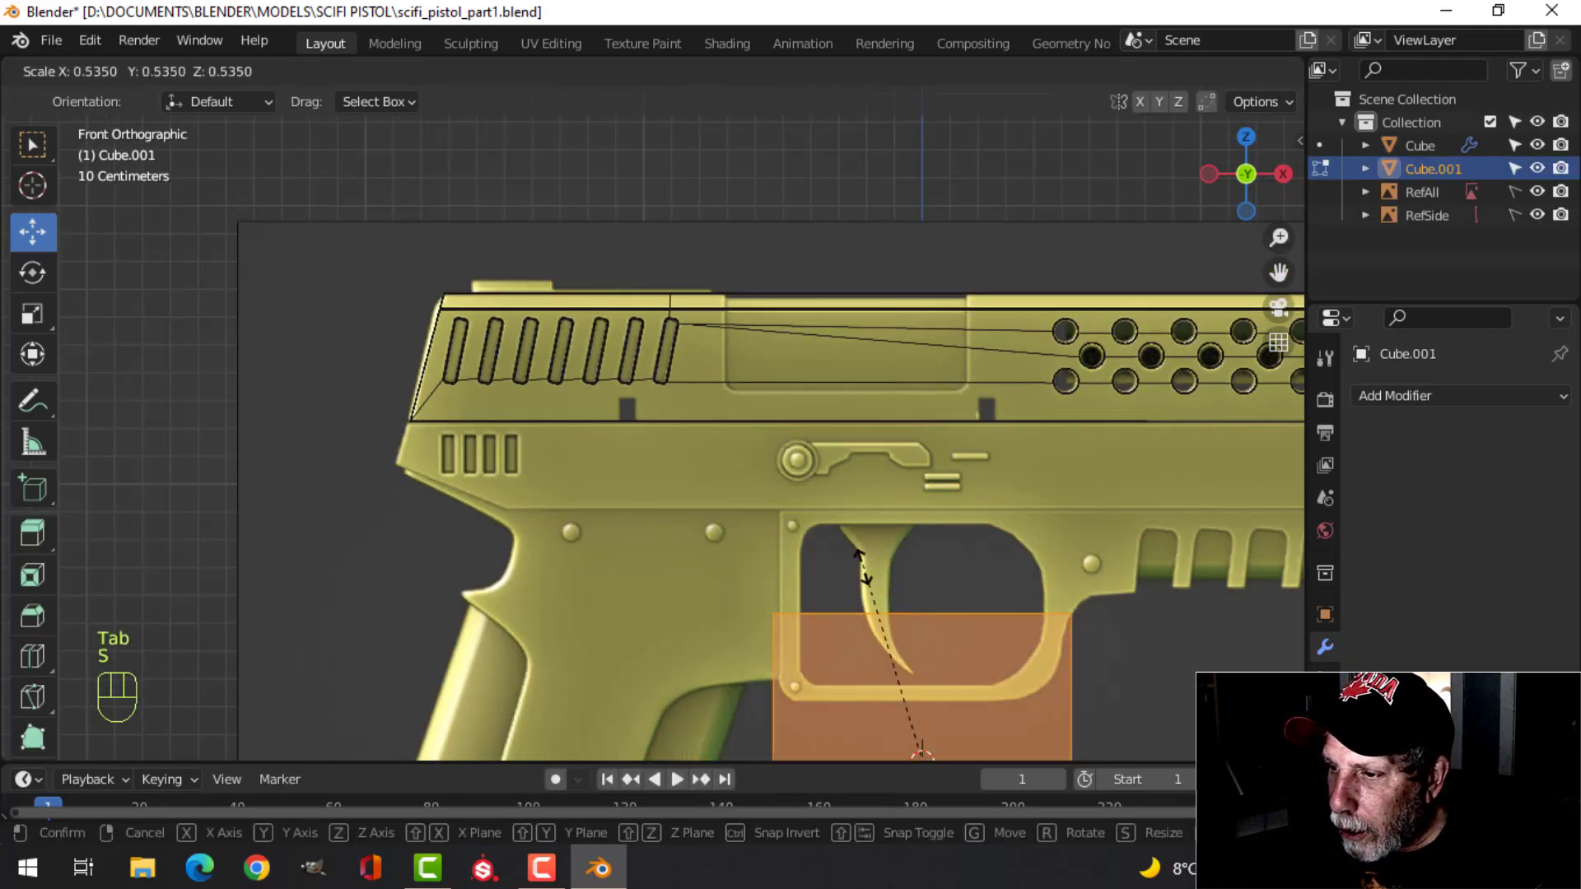
click(859, 563)
key(g)
click(772, 322)
key(s)
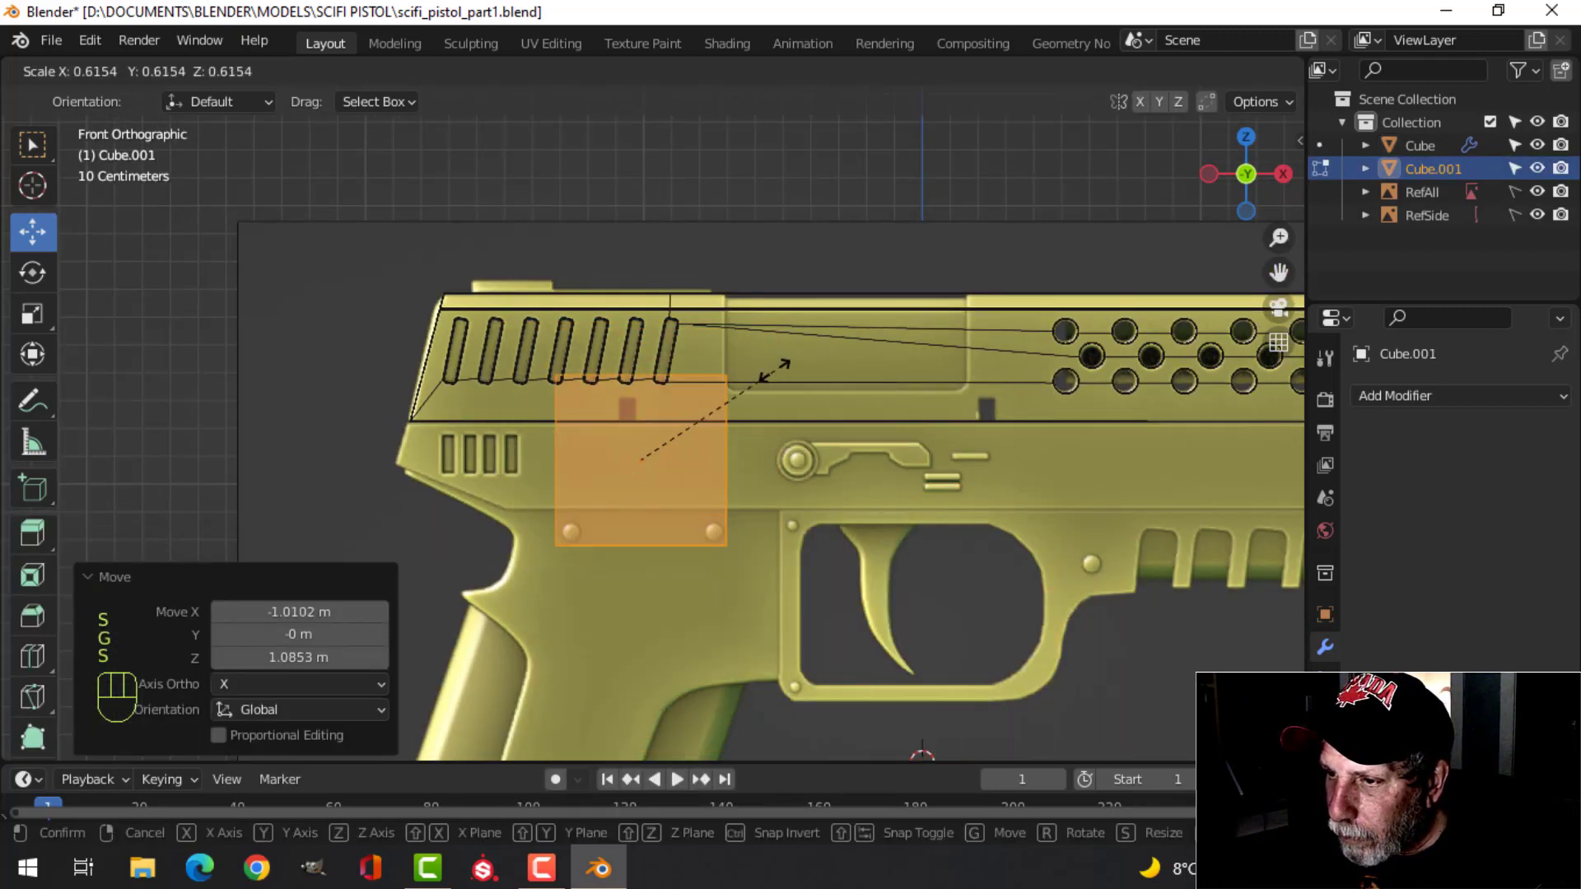
click(684, 405)
key(g)
click(689, 366)
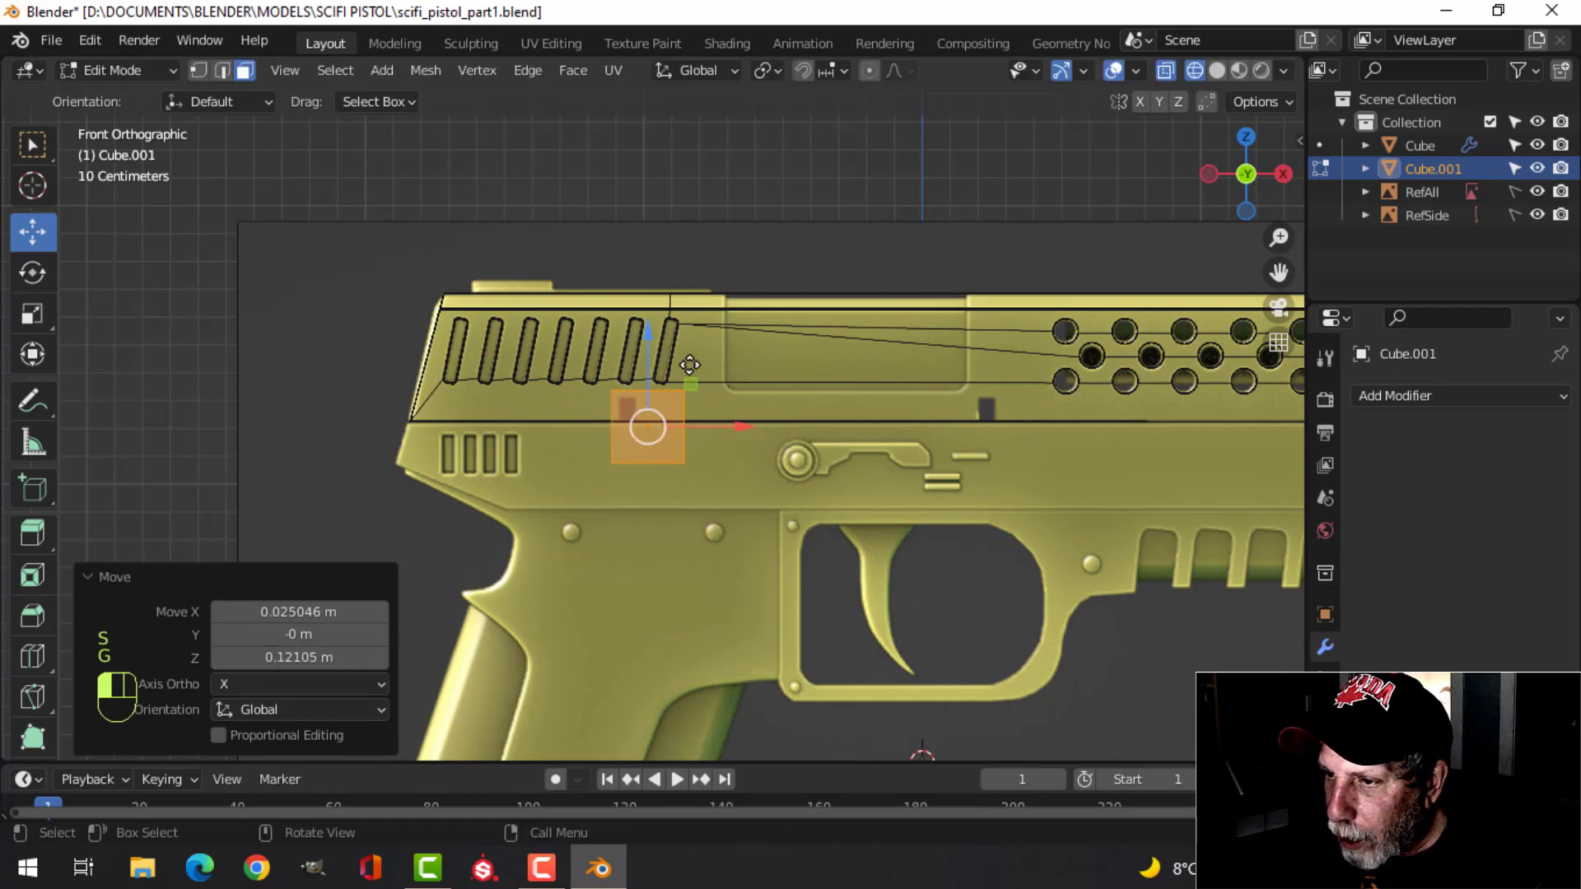
scroll(642, 424, up, 4)
key(s)
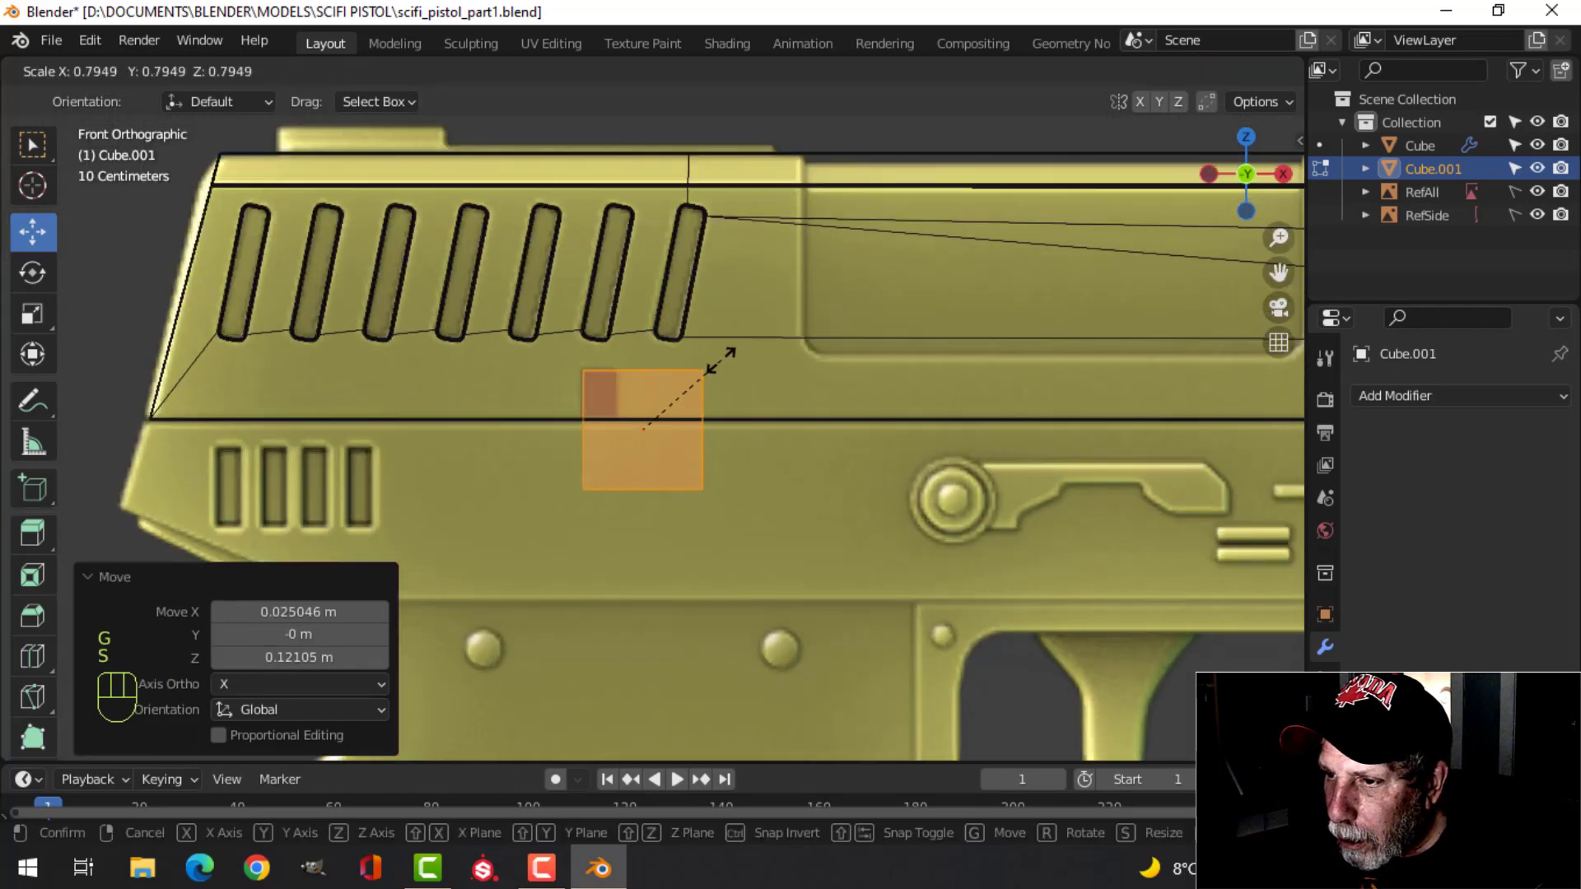
click(730, 352)
Move the vertices on the cube's muzzle-facing side inward to match the rear notch's width.
scroll(748, 382, up, 3)
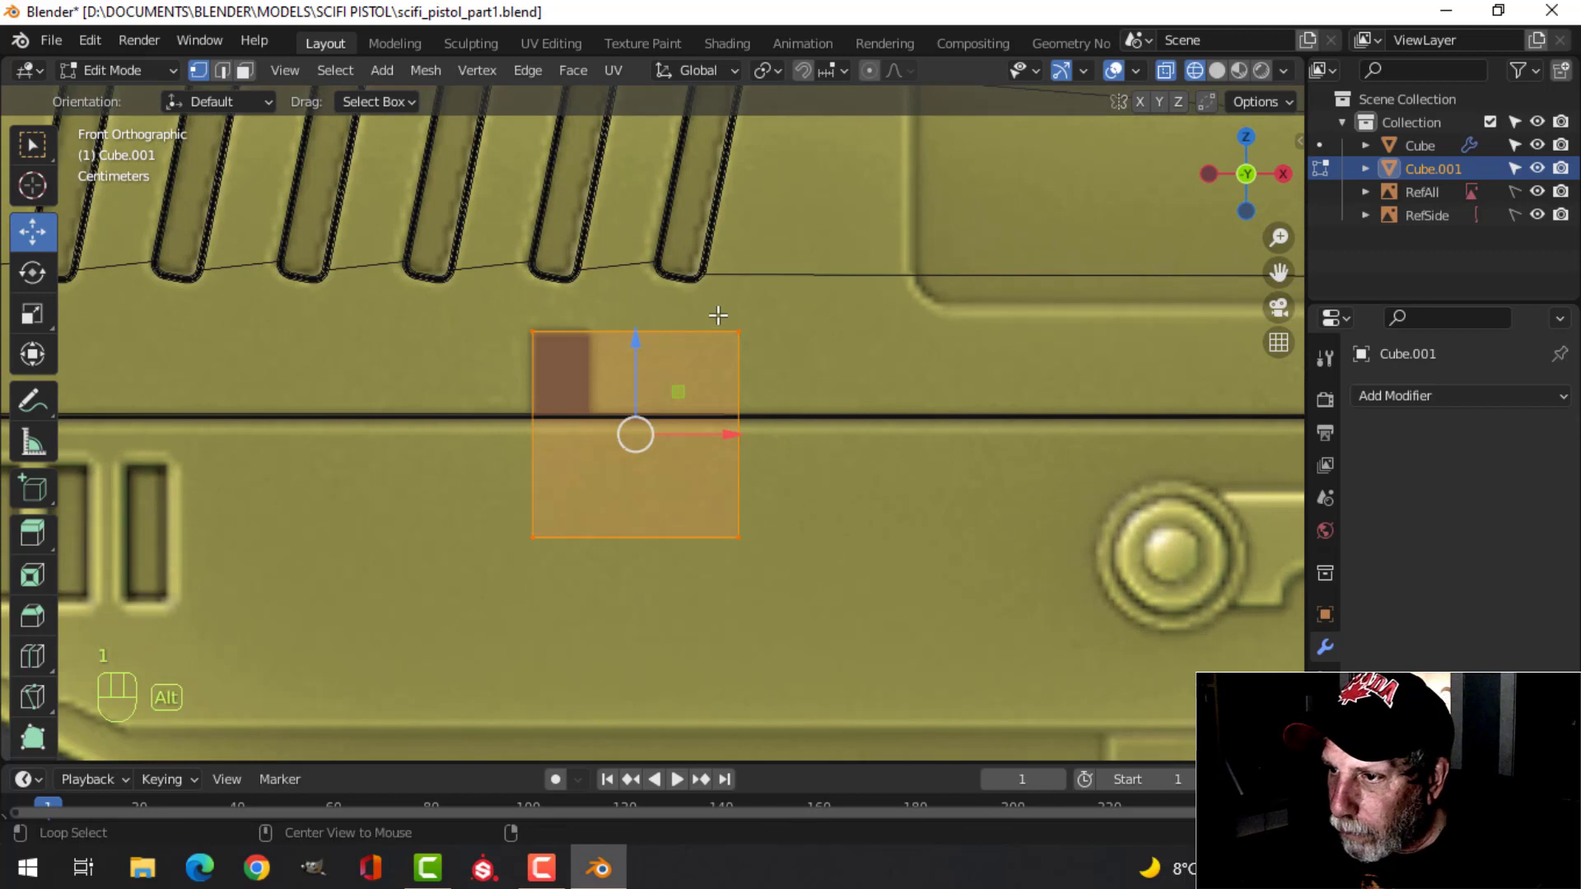
key(alt+a)
key(b)
drag(718, 317, 792, 584)
drag(820, 435, 667, 446)
key(alt+a)
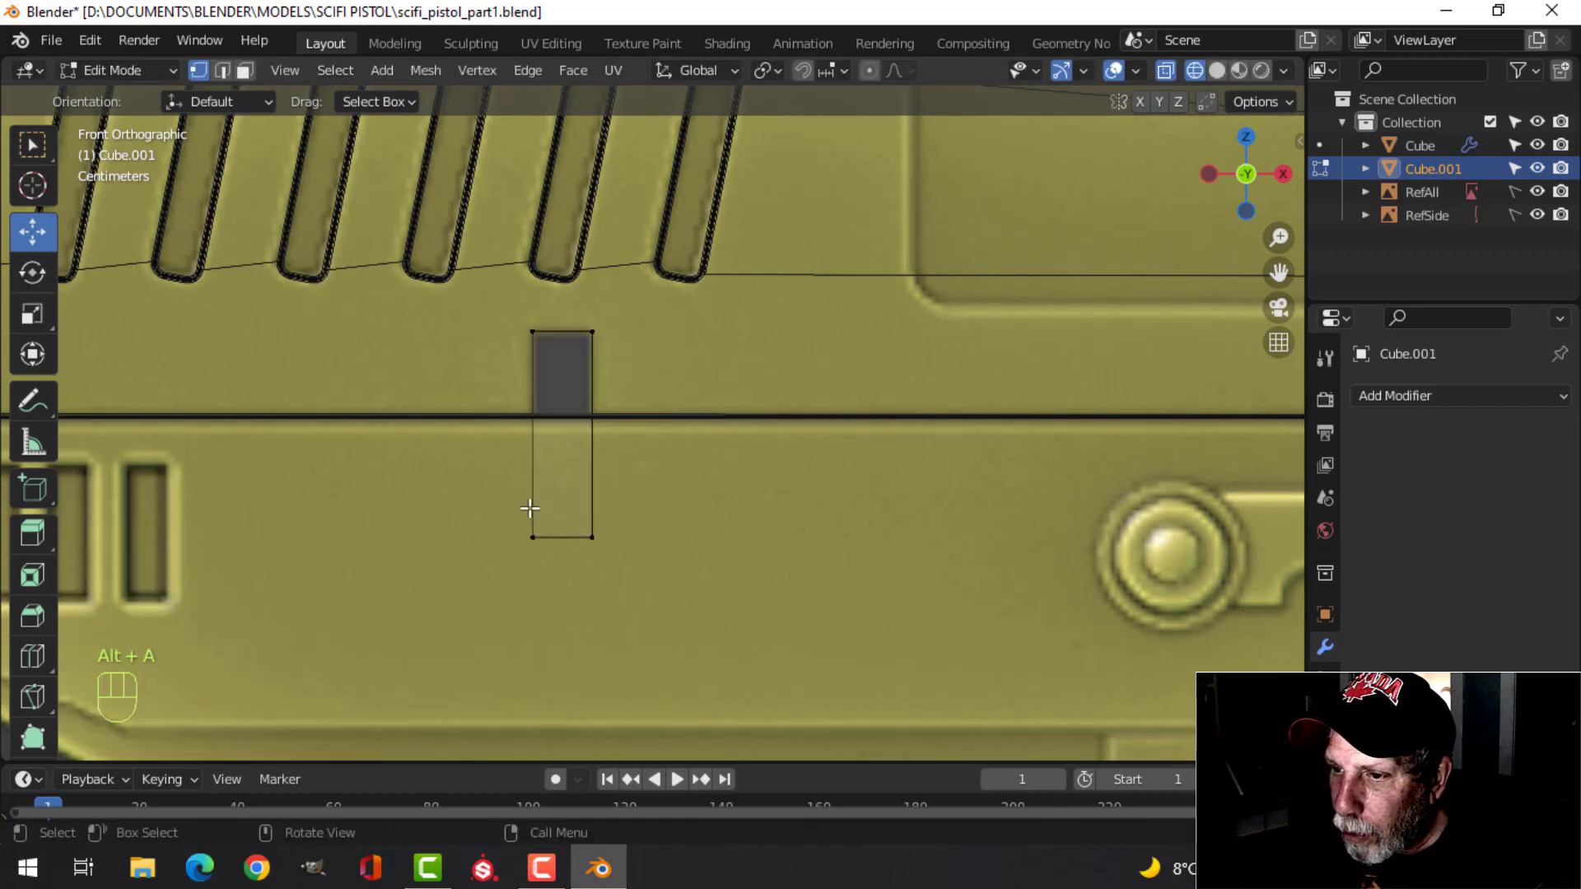
Raise the cube's bottom vertices about 0.083 m so it ends just below the slide block's lower edge.
key(b)
drag(476, 487, 677, 554)
drag(558, 462, 556, 363)
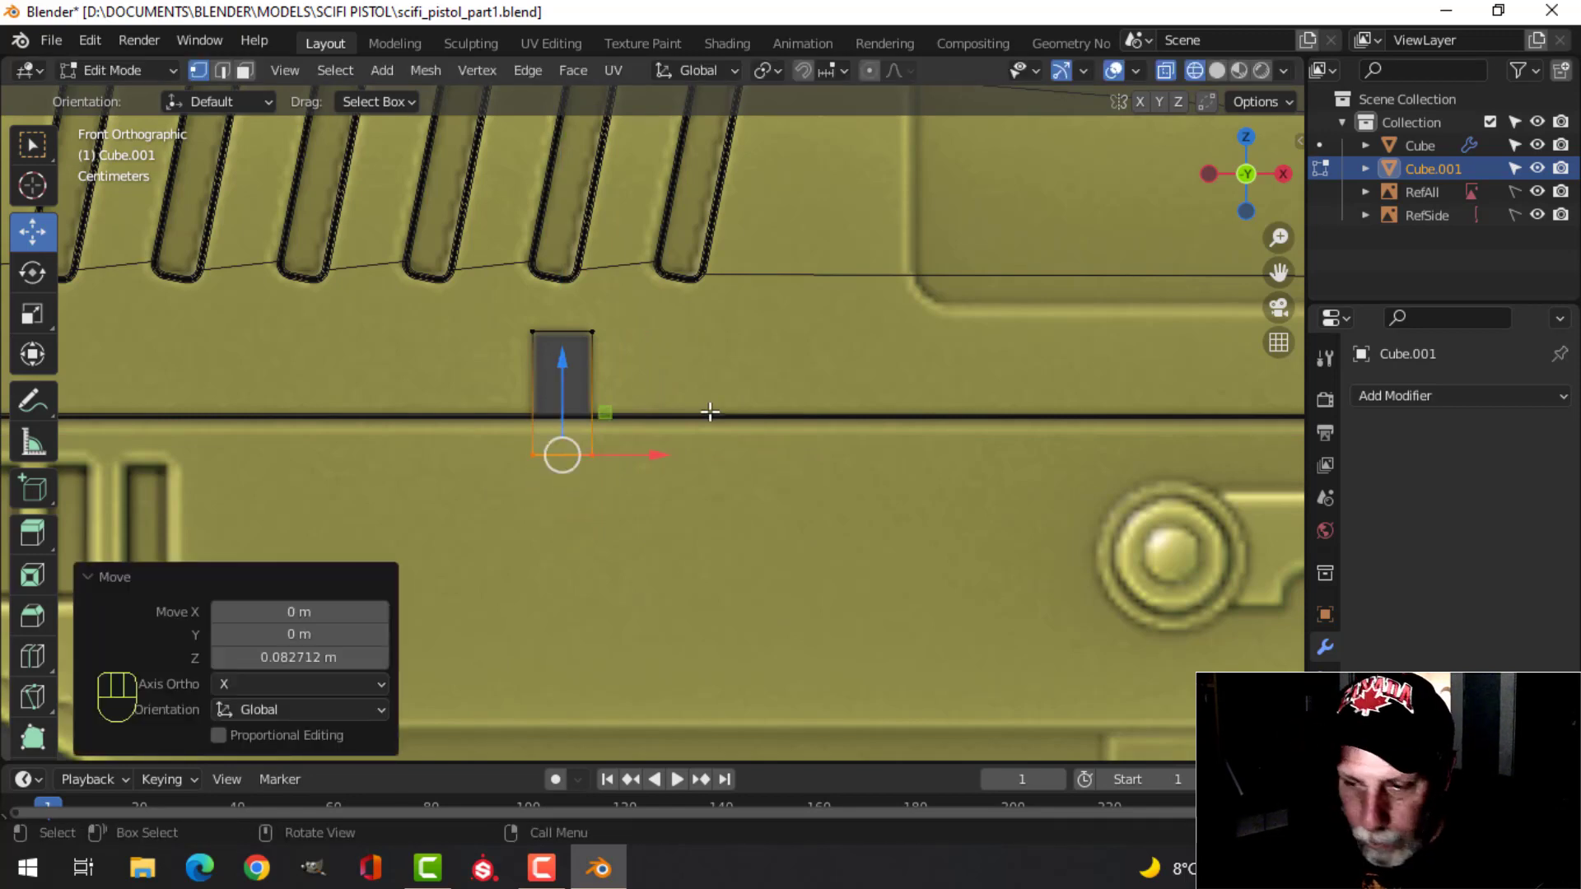
Switch to solid shading and select the whole notch cube in a perspective view of the slide block.
key(z)
click(861, 414)
mouse_move(749, 434)
middle_down()
mouse_move(599, 458)
mouse_move(571, 466)
mouse_move(625, 466)
mouse_move(551, 494)
mouse_move(560, 482)
middle_up()
key(a)
scroll(571, 466, down, 4)
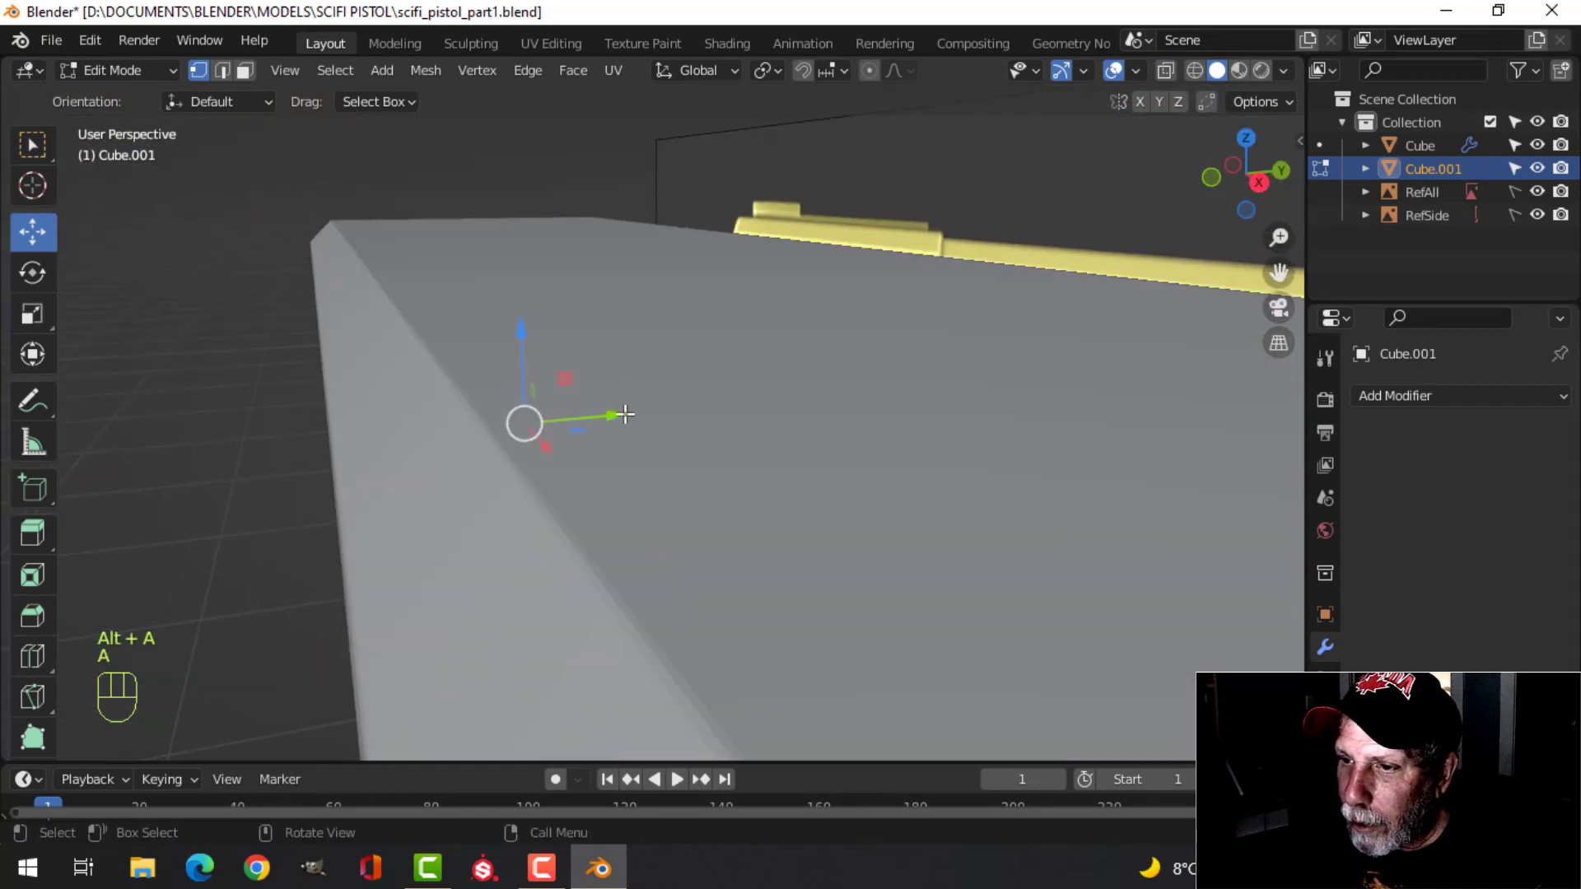
Move the whole cutter block along negative Y, and shift its back face about 0.73 m along positive Y.
drag(626, 414, 445, 437)
middle_drag(445, 436, 904, 434)
key(alt+a)
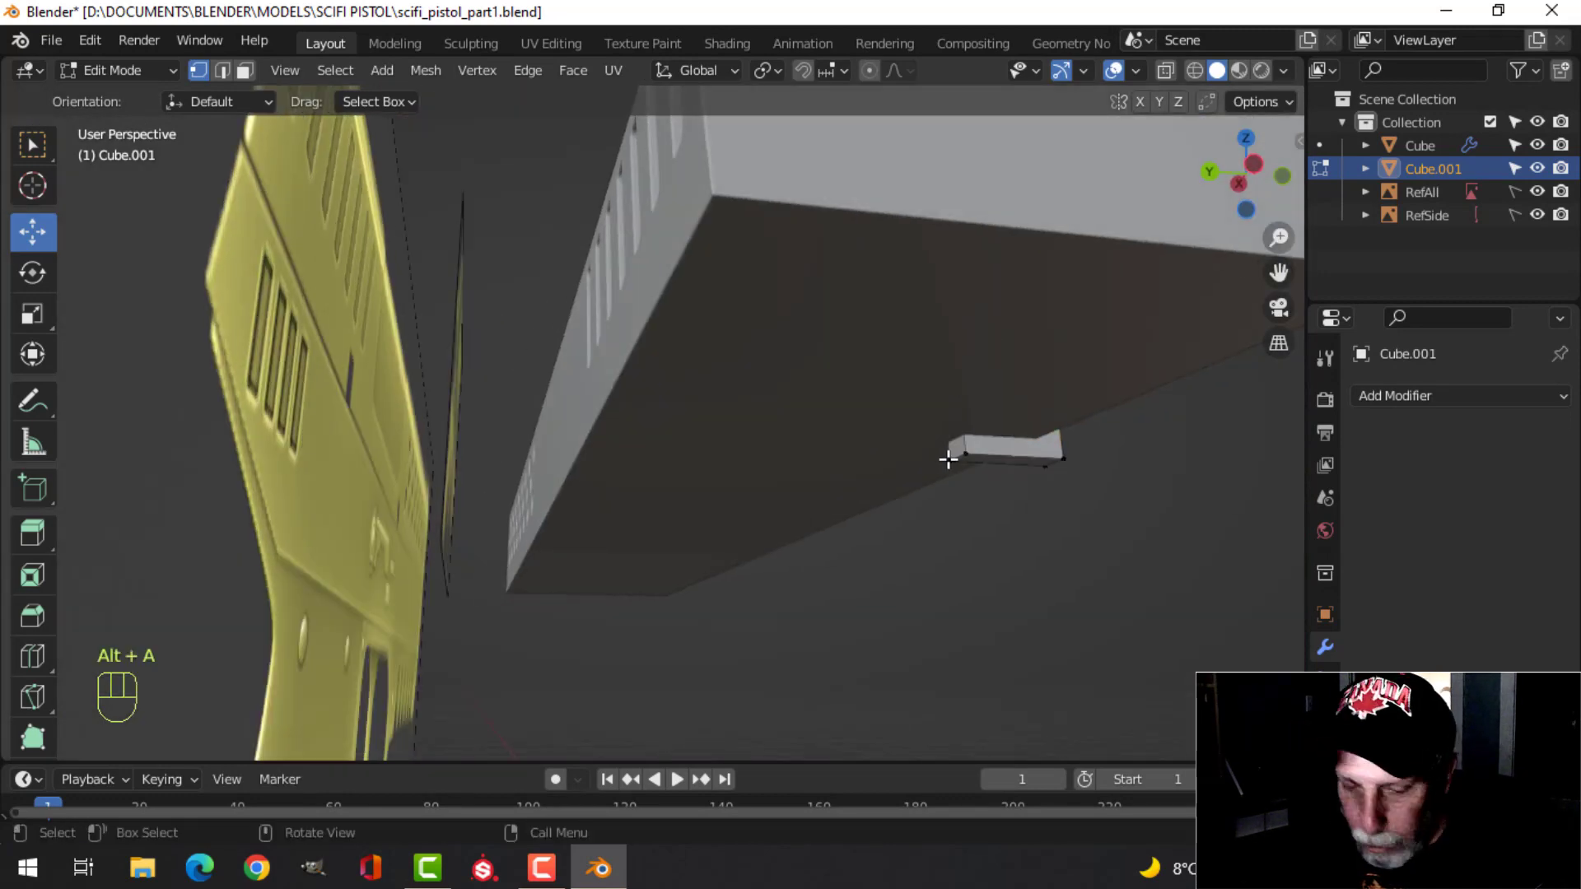
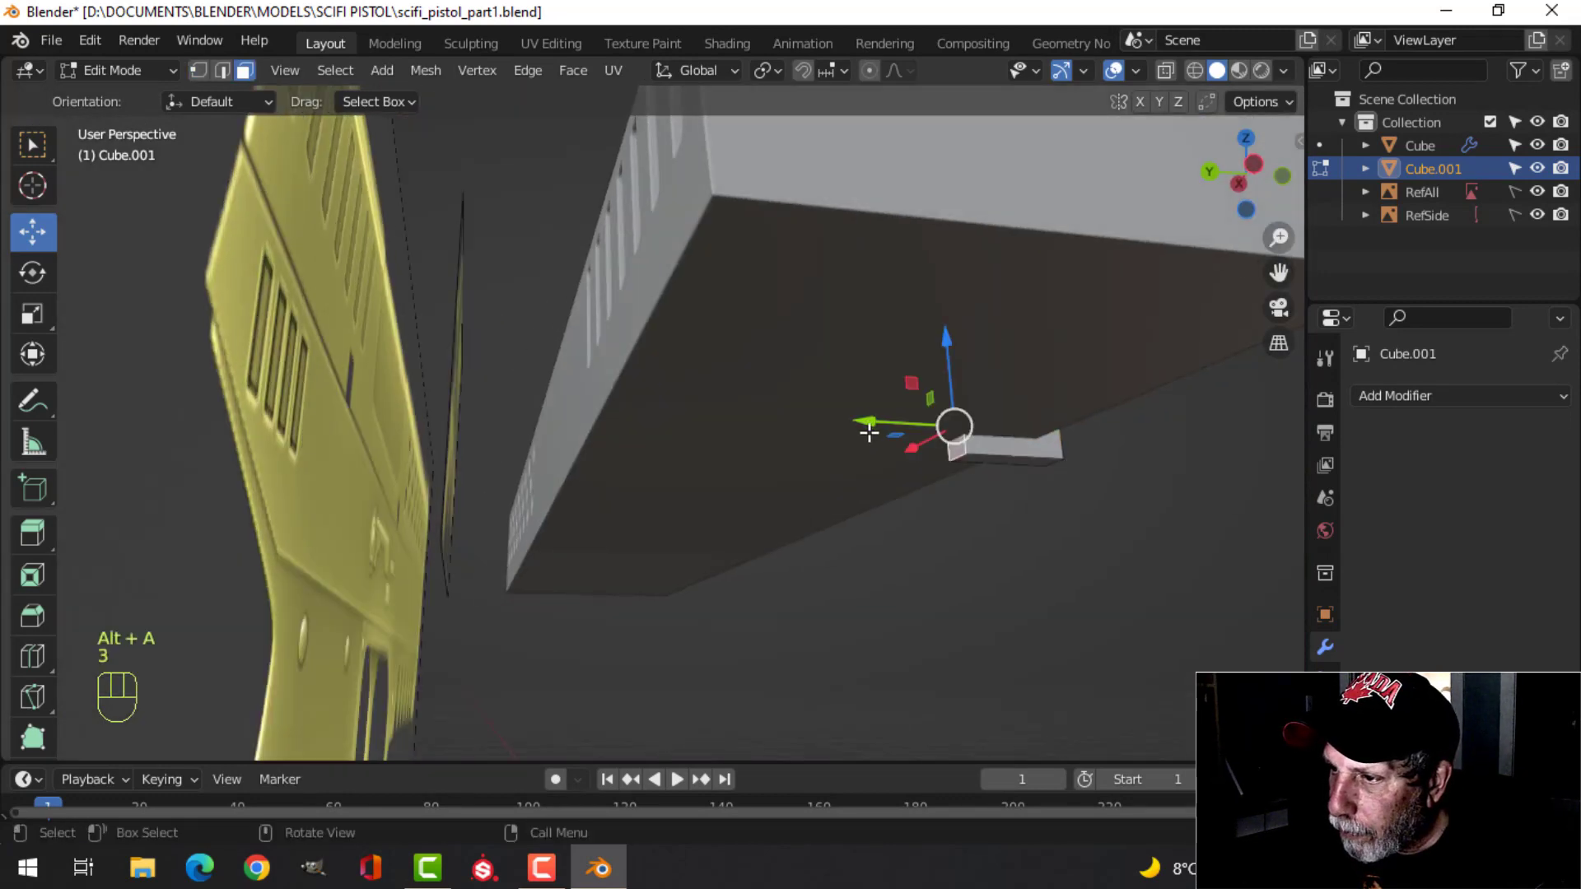
drag(868, 432, 477, 416)
middle_drag(801, 423, 766, 473)
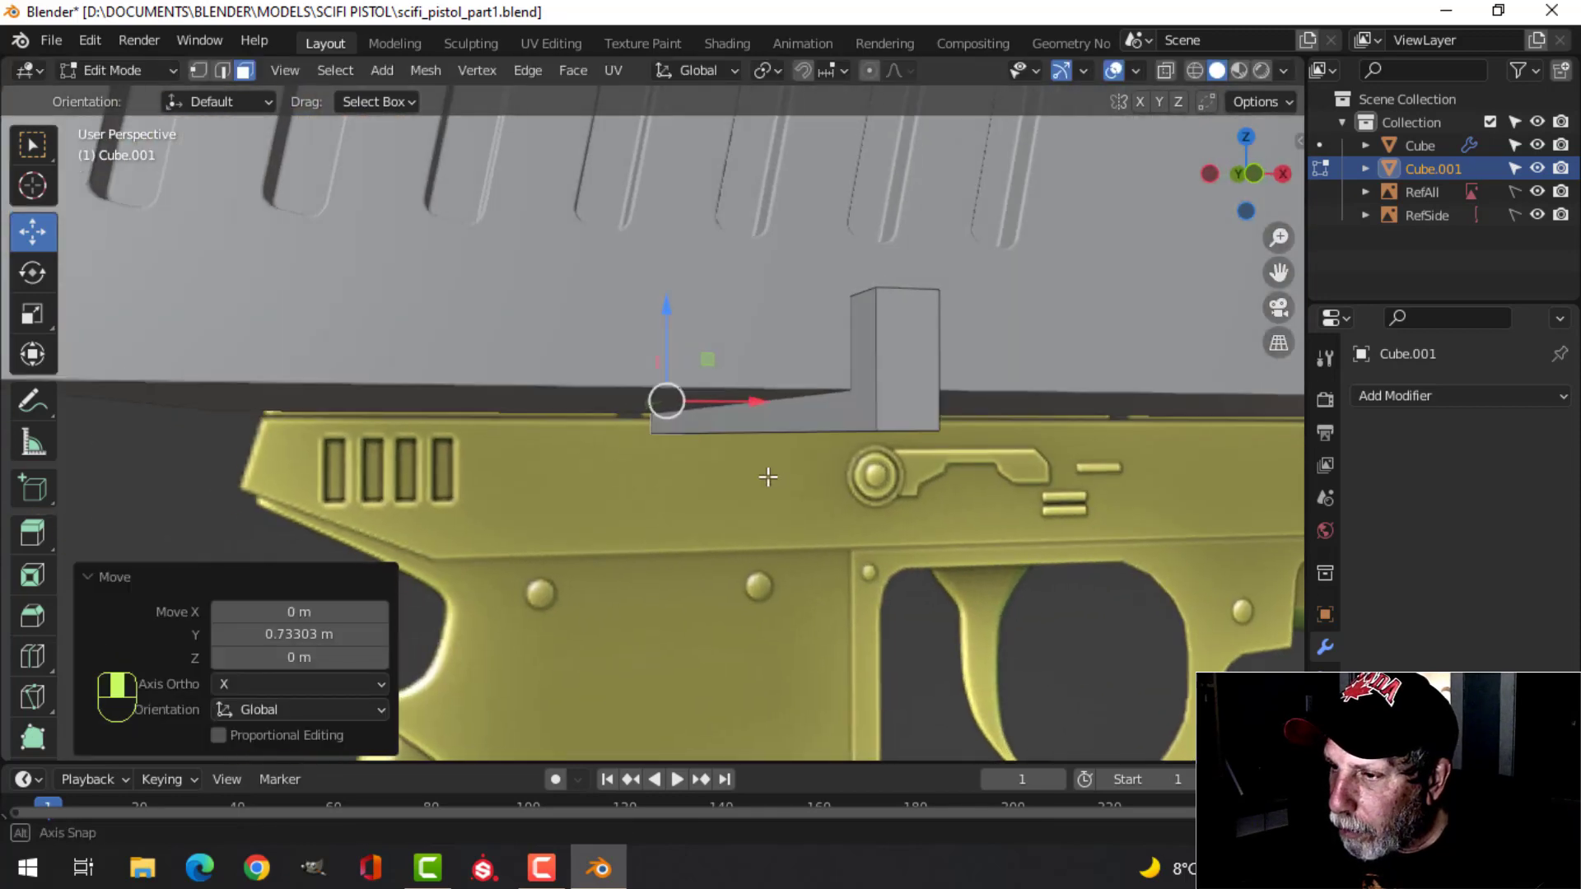
Bevel the two opposite side edges on top of the cutter block with 4 segments and a width of about 0.008 m.
key(Tab)
key(alt+a)
middle_drag(872, 461, 729, 403)
scroll(754, 515, up, 4)
click(711, 422)
key(Tab)
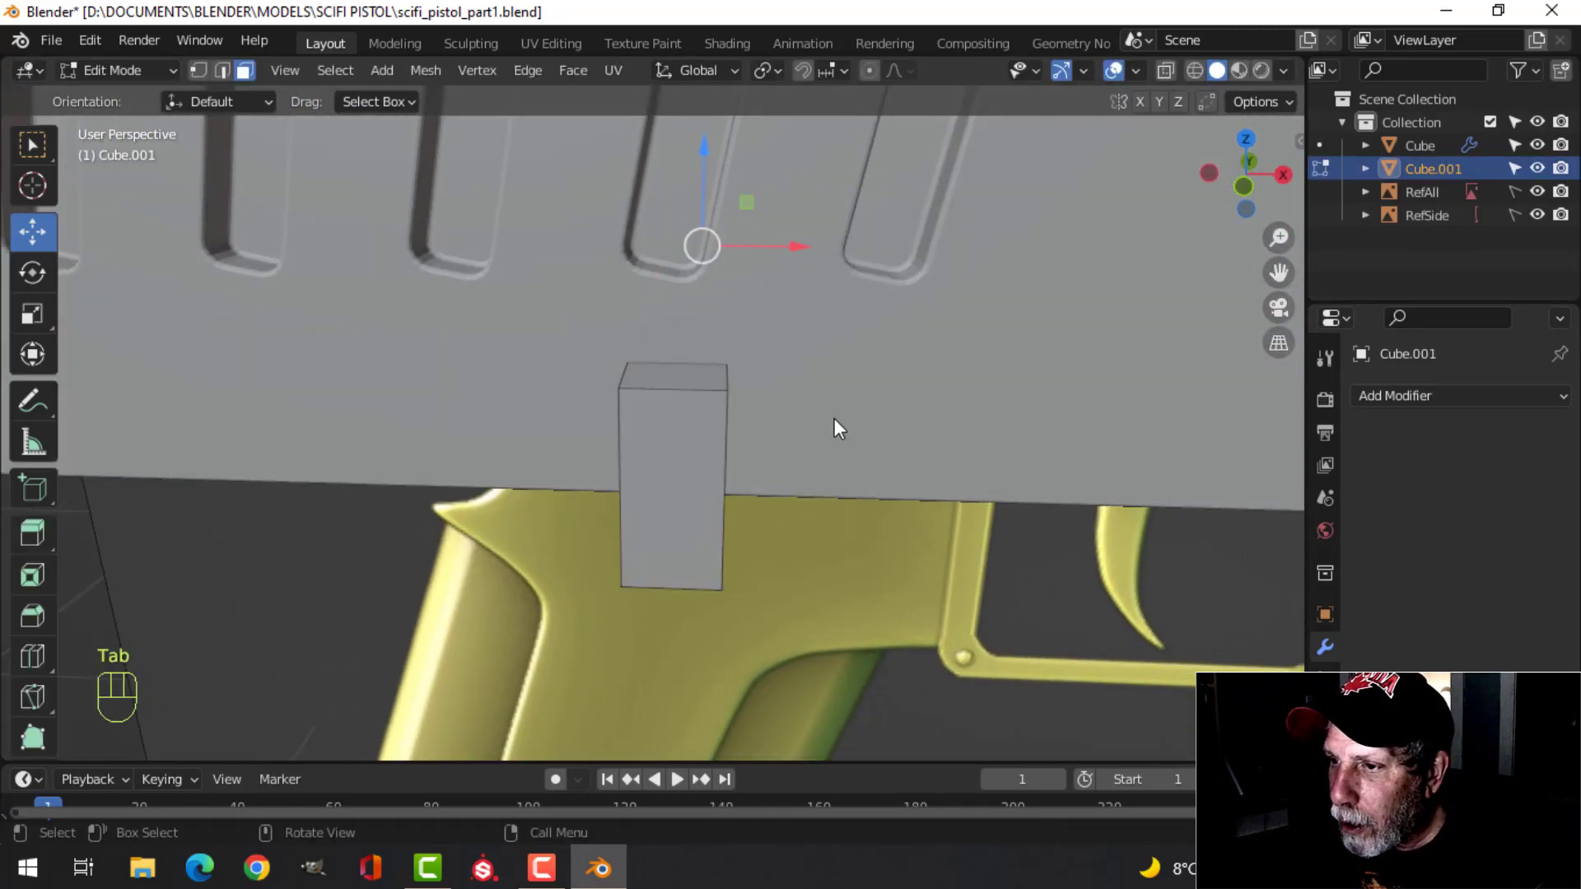
middle_drag(834, 419, 749, 431)
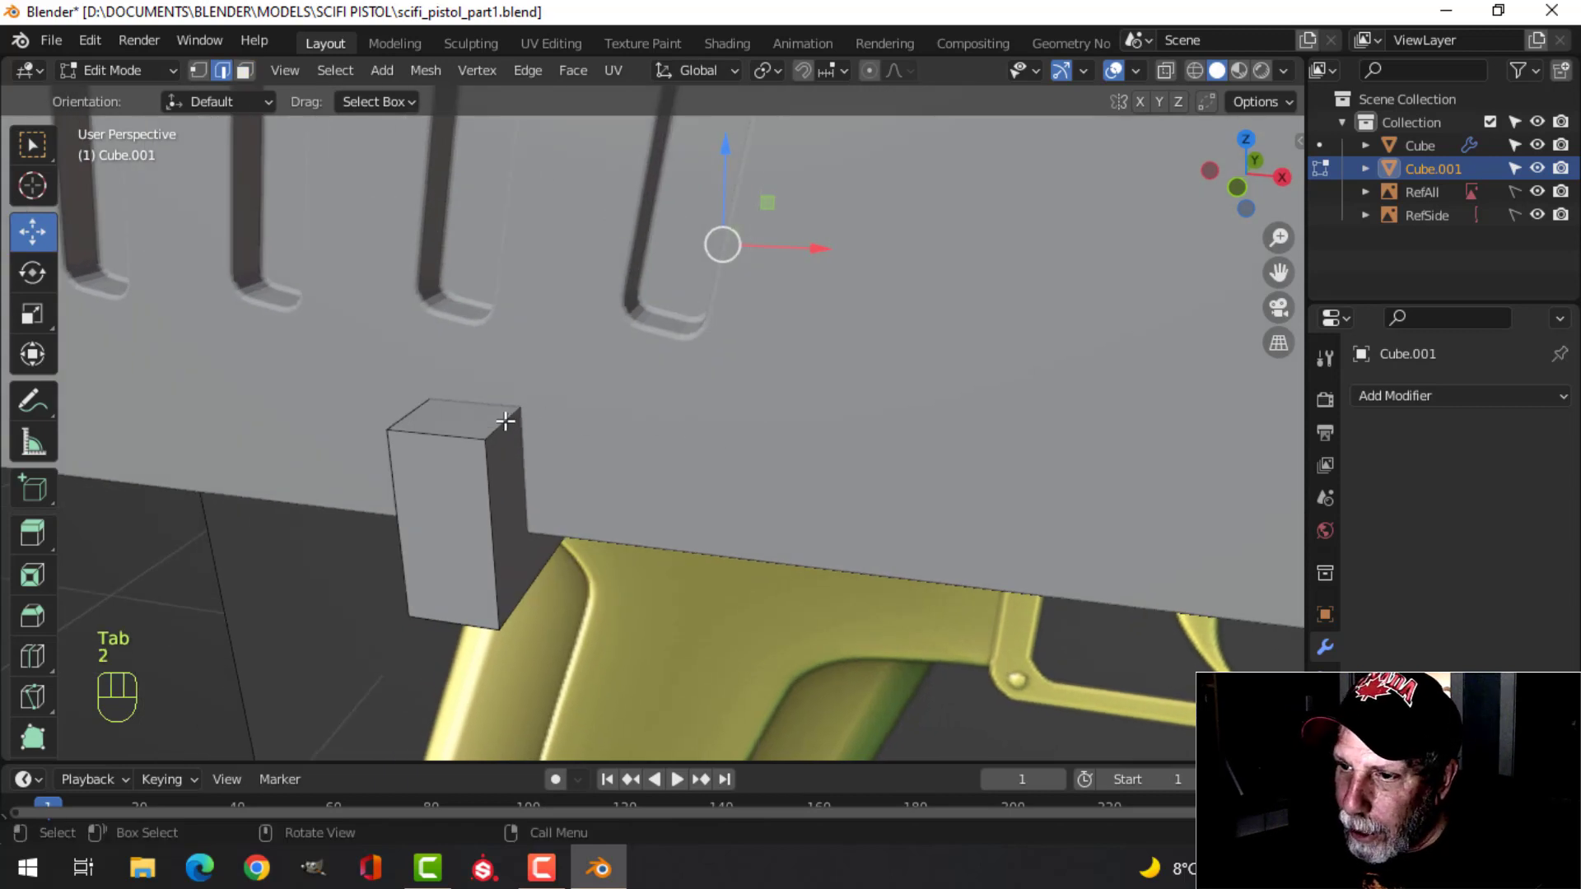
shift+click(421, 412)
middle_drag(507, 430, 598, 445)
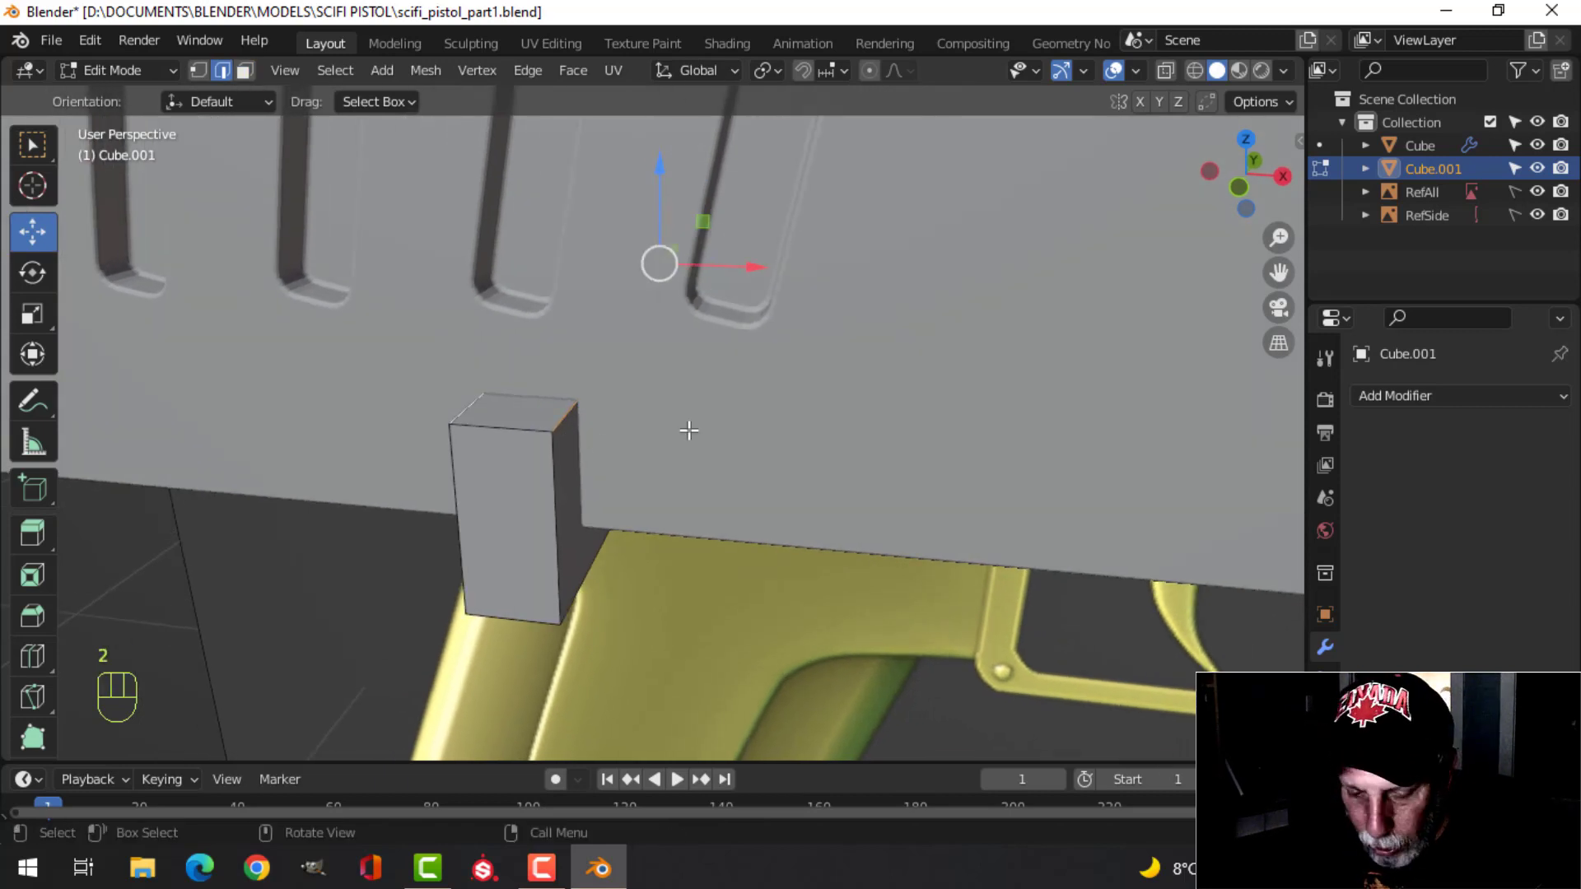
key(ctrl+b)
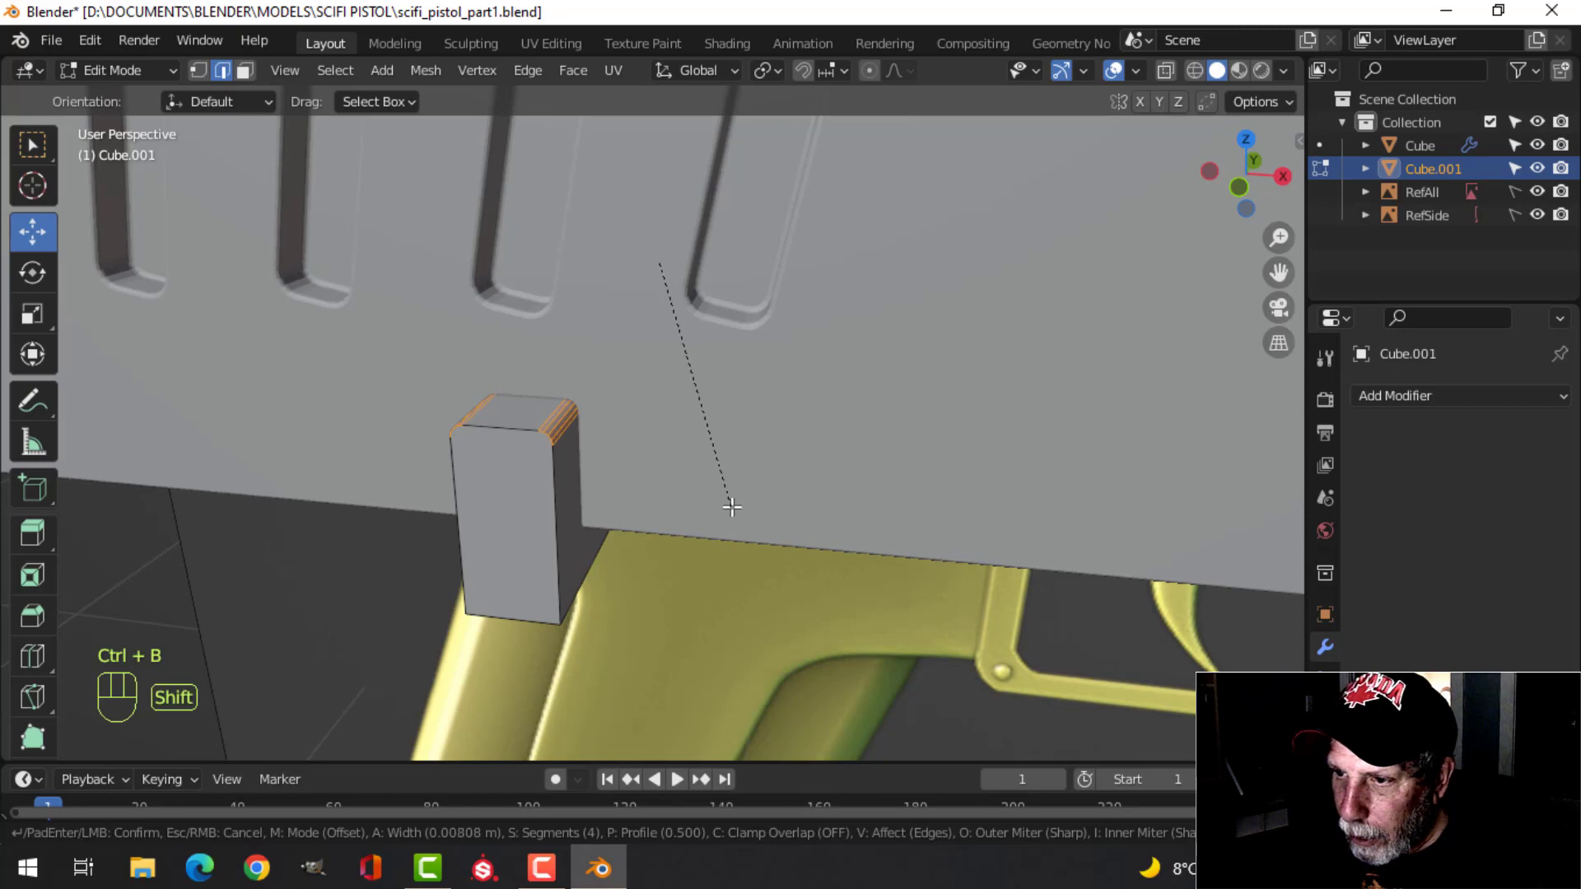
click(732, 508)
key(alt+a)
key(Tab)
key(alt+a)
Inspect the cutter block against the slide and check the face orientation of both.
scroll(598, 477, down, 4)
scroll(640, 399, up, 4)
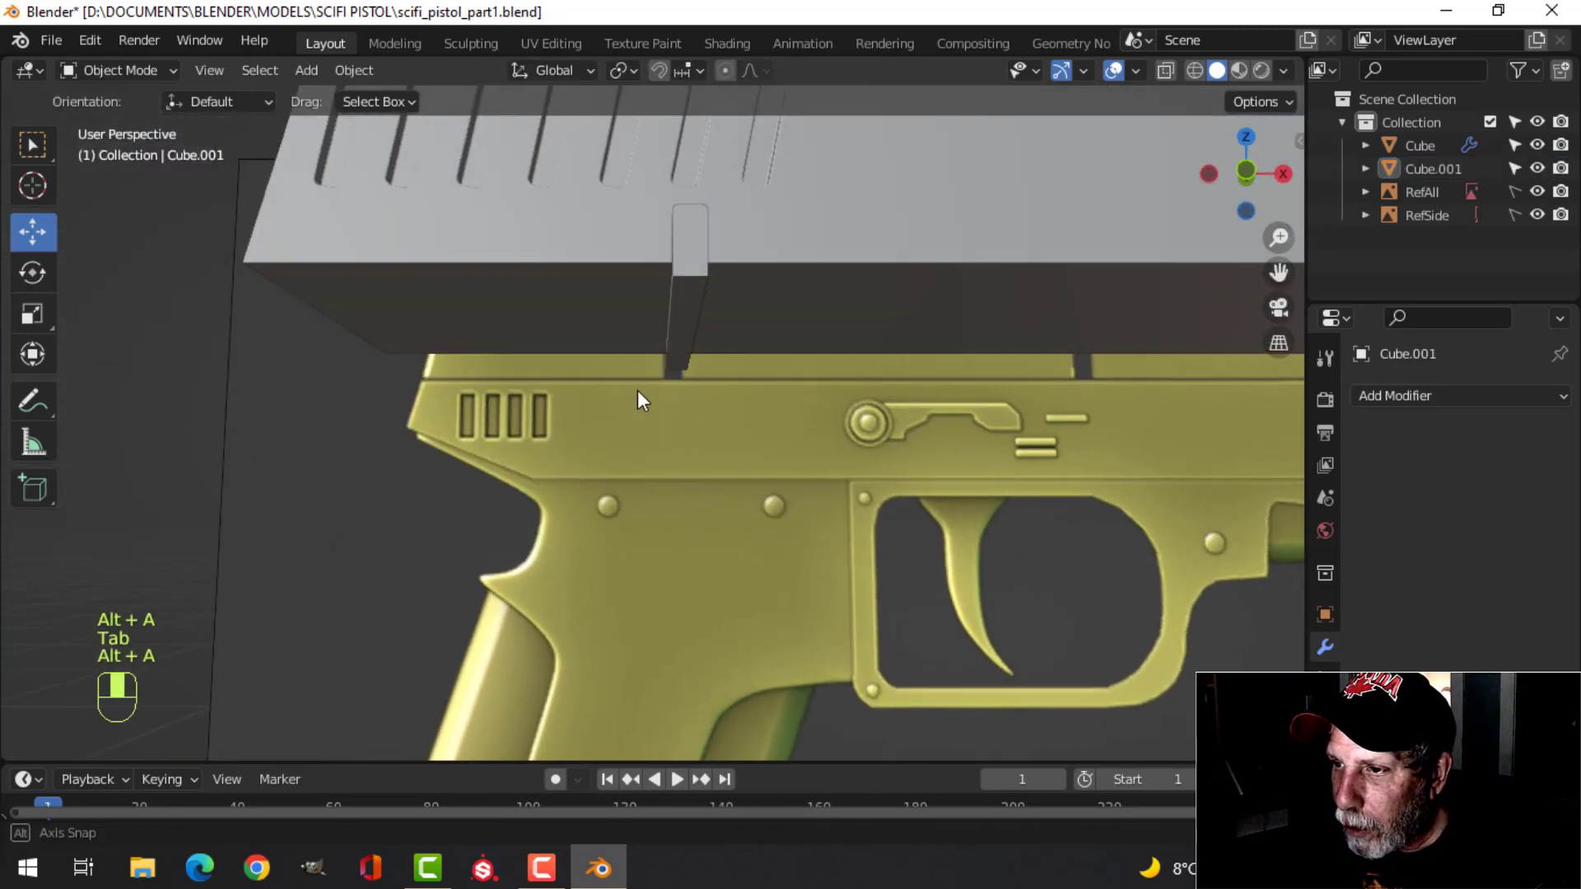
middle_drag(639, 392, 591, 380)
click(593, 382)
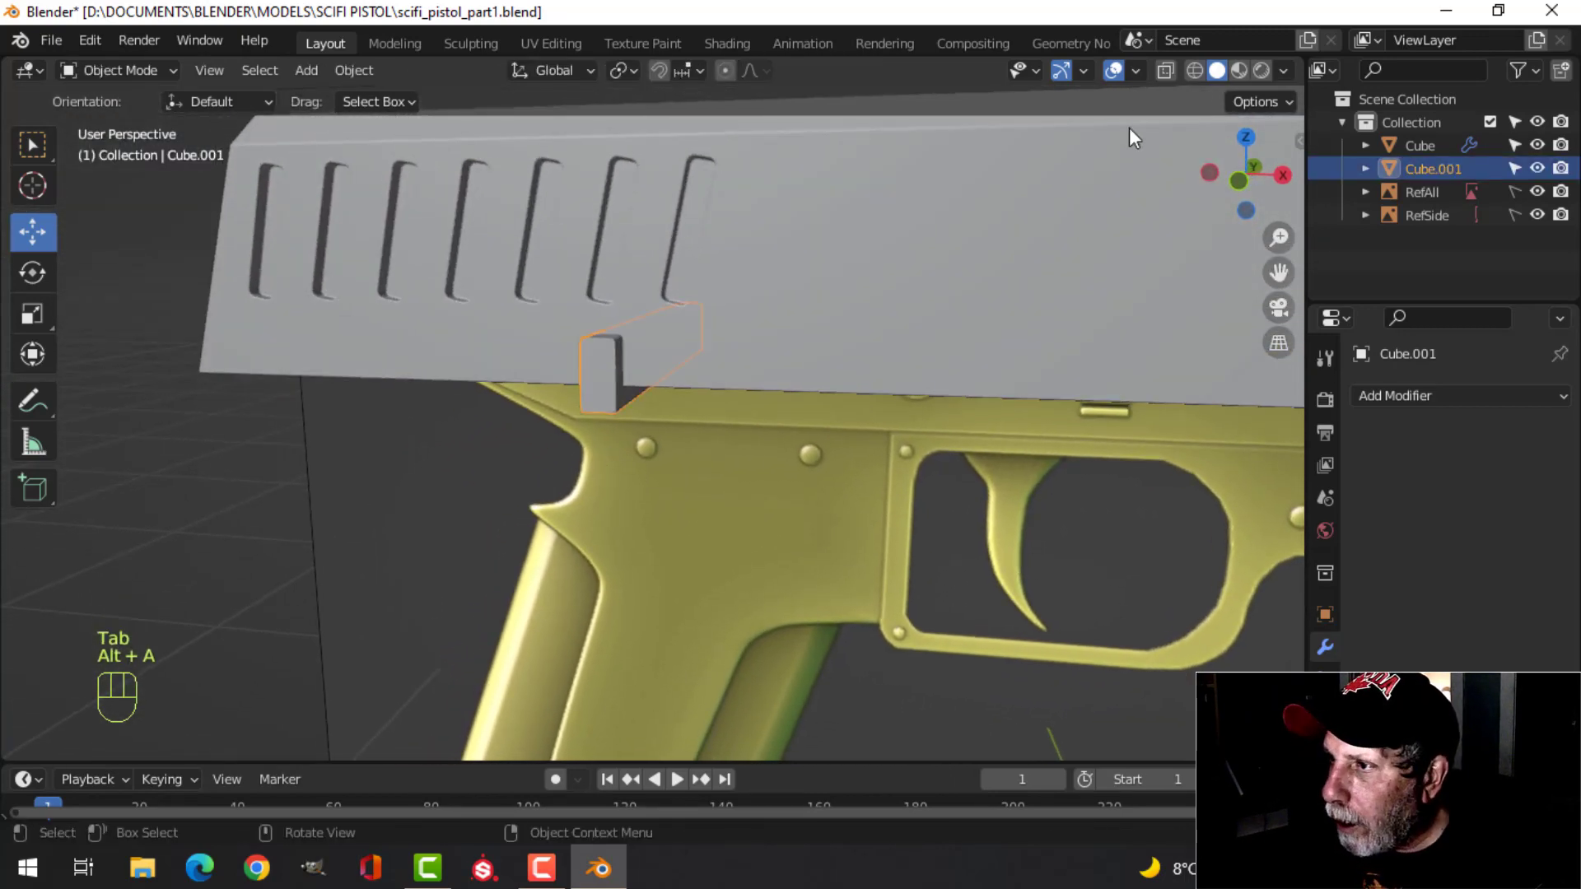
click(1136, 71)
click(1050, 490)
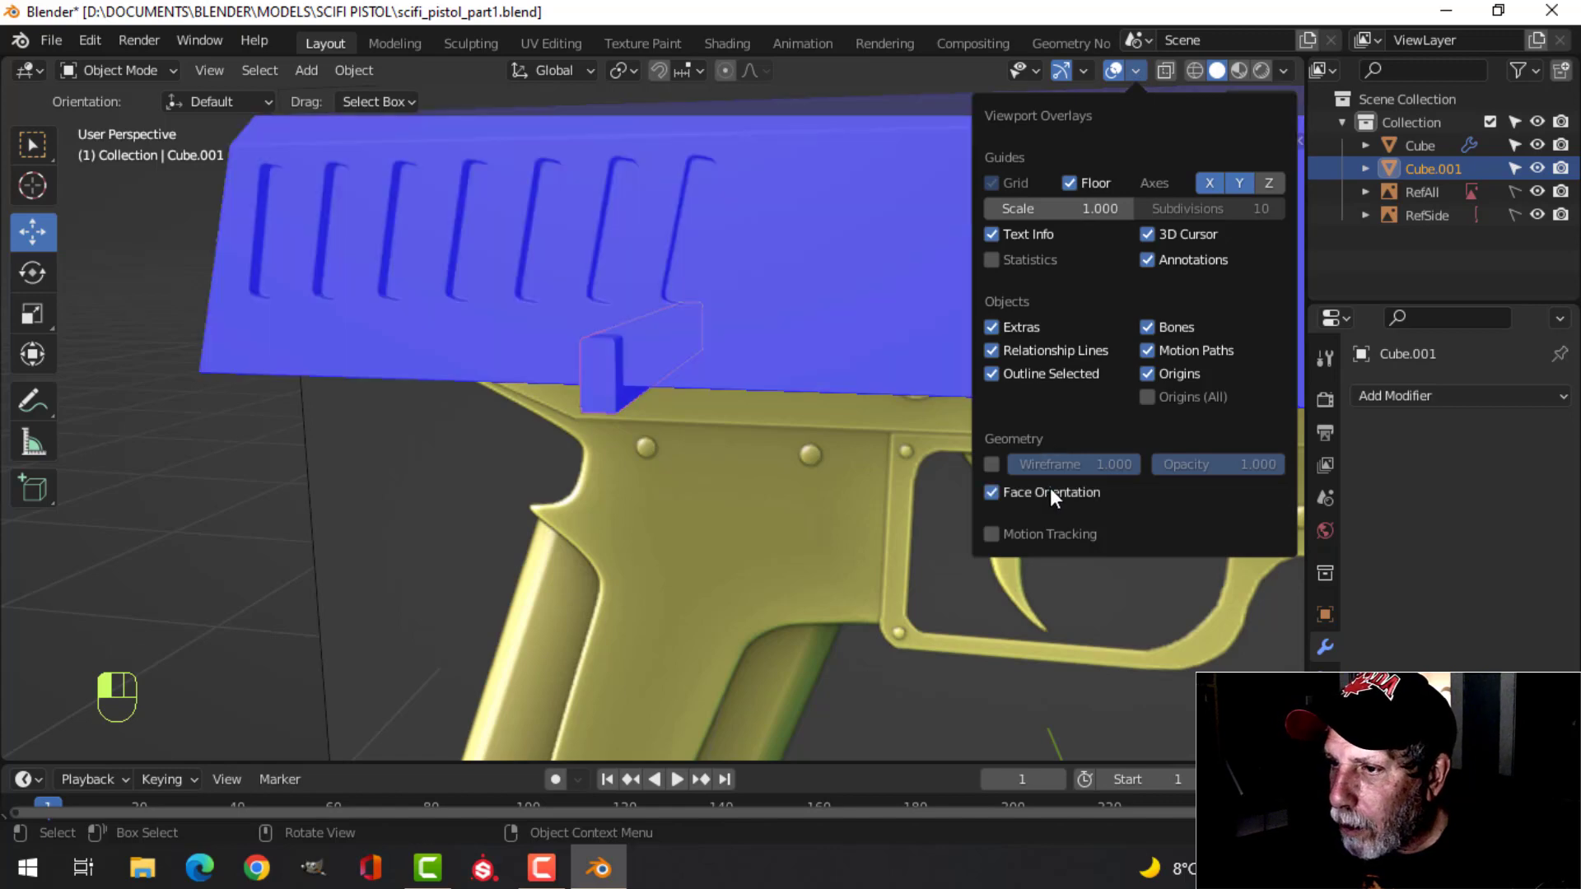
click(1050, 490)
middle_drag(1080, 185, 886, 284)
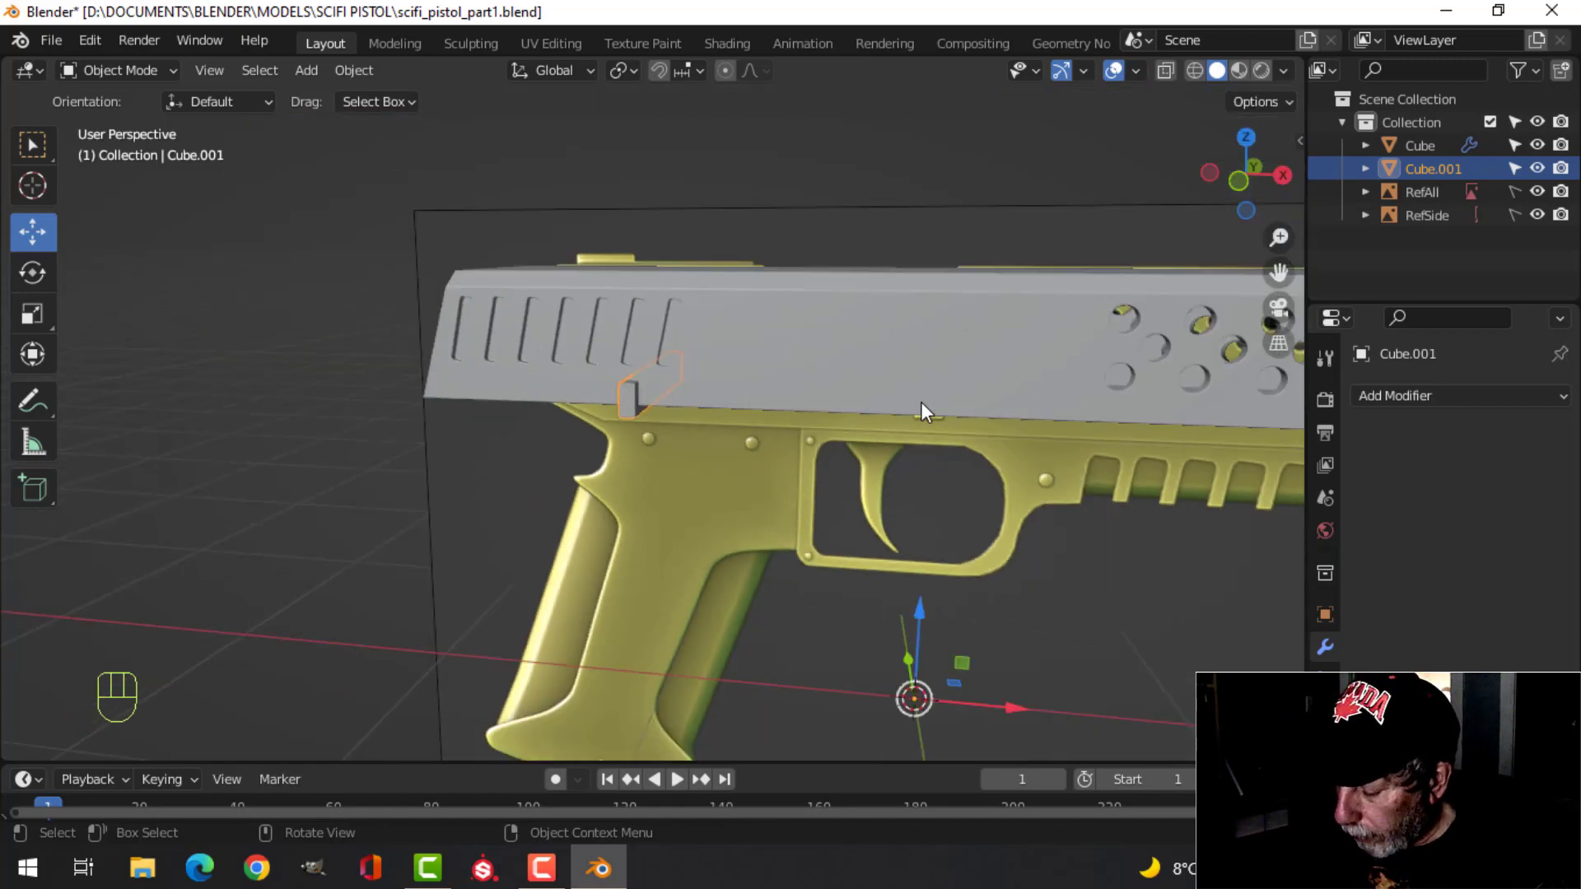
Duplicate the cutter block within its own mesh and move the copy about 1.296 m along X over the reference's second notch.
key(KP_1)
key(z)
click(749, 399)
scroll(869, 400, up, 3)
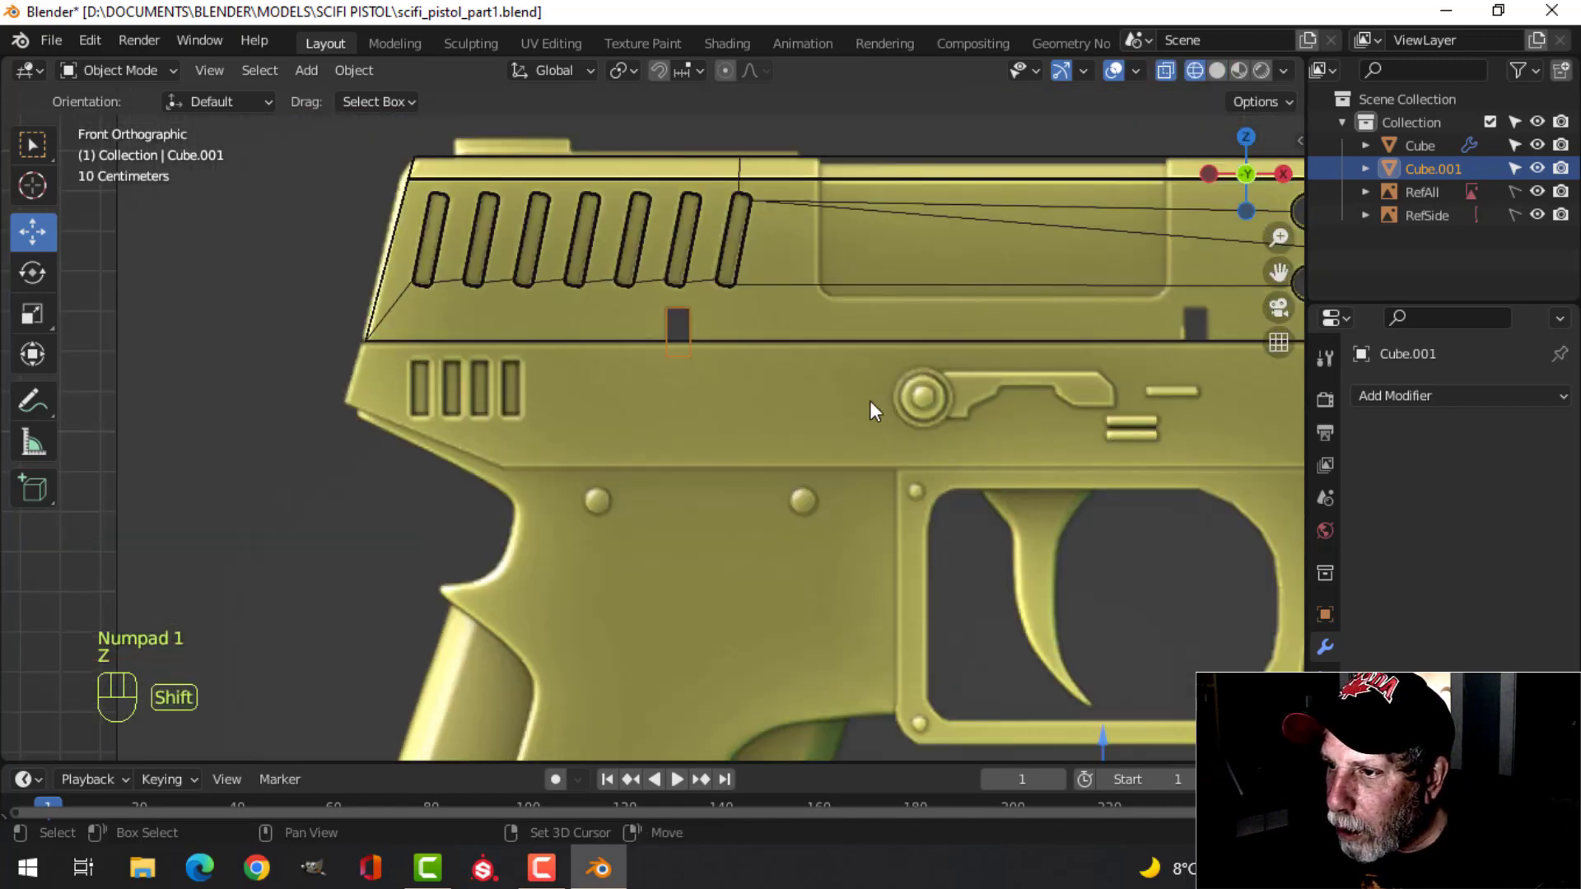
shift+middle_drag(869, 400, 728, 433)
key(Tab)
key(a)
shift+middle_drag(830, 439, 712, 460)
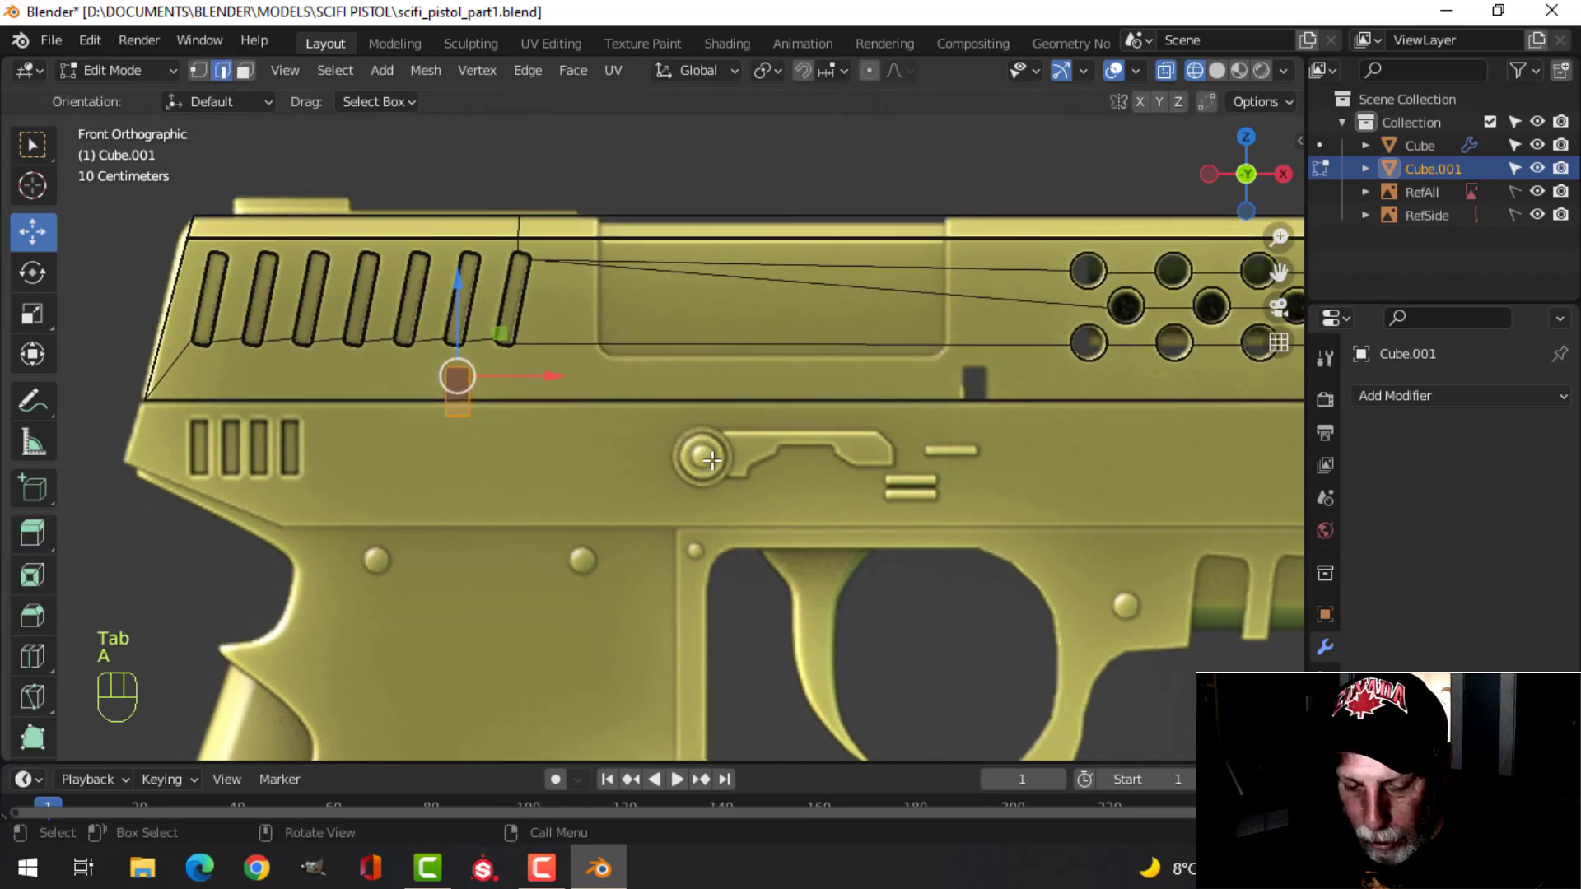
key(shift+d)
right_click(713, 461)
drag(552, 376, 787, 376)
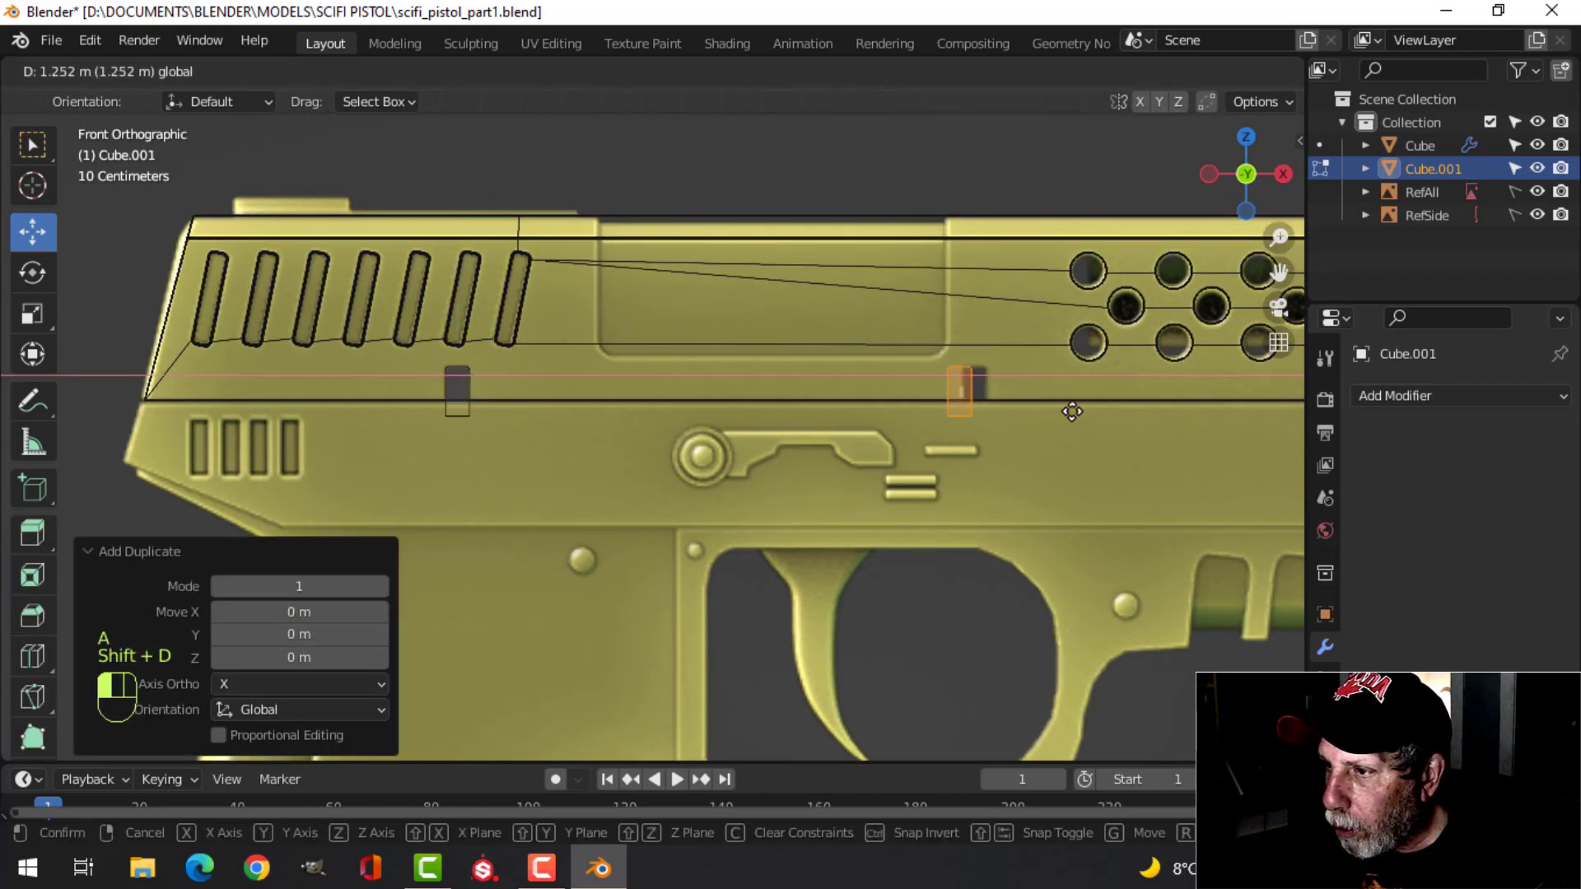
drag(1089, 411, 1086, 412)
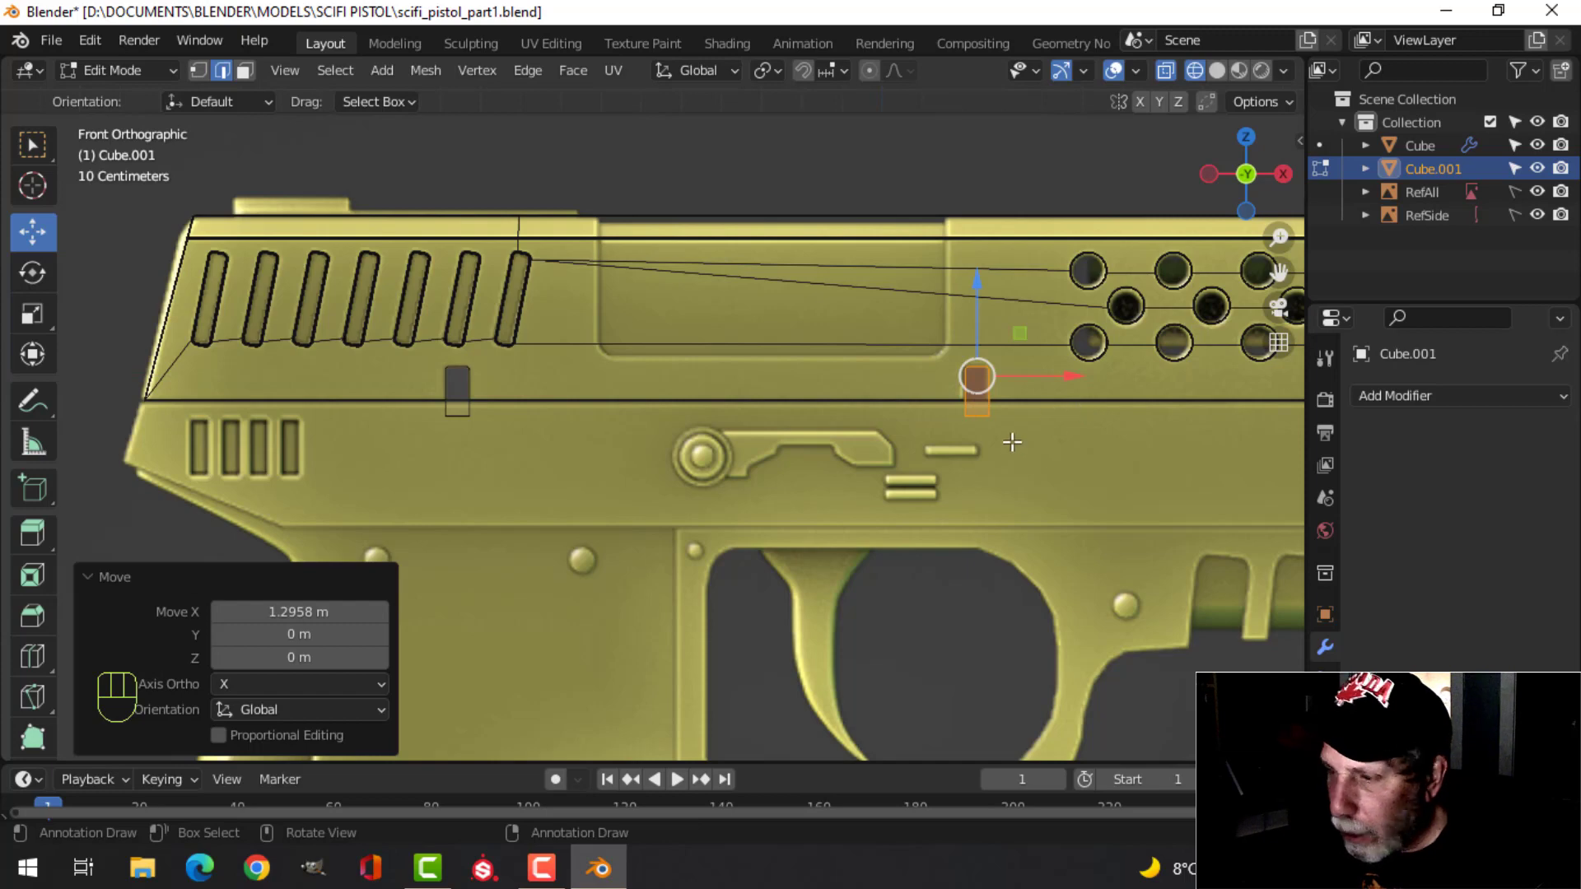
key(z)
click(922, 443)
scroll(922, 443, down, 2)
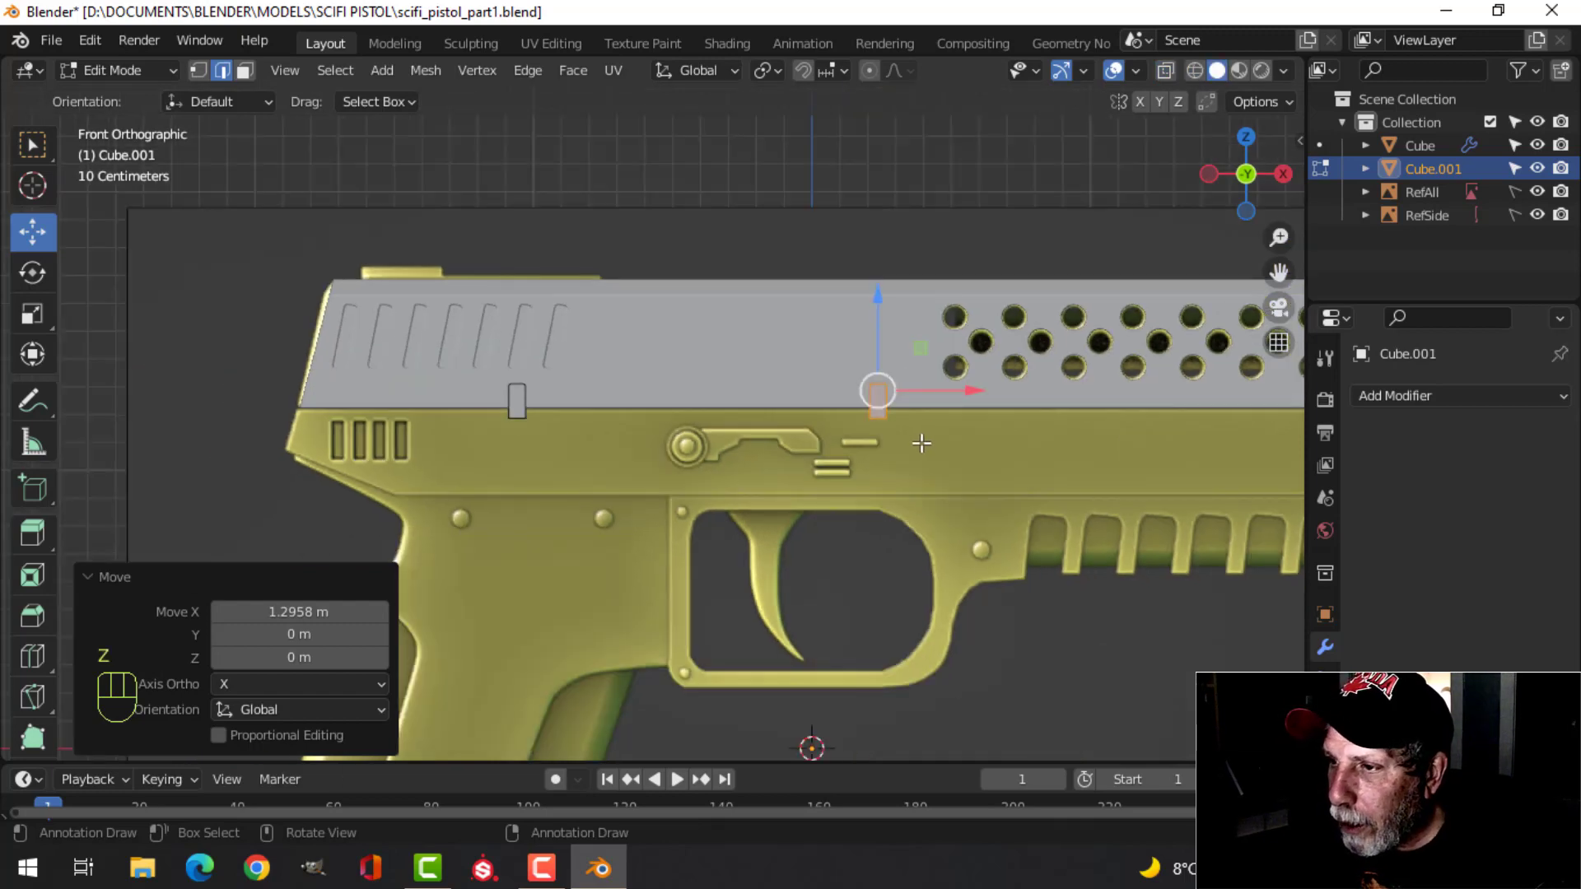
key(Tab)
Add a Difference Boolean modifier with the Fast solver to the slide, place it first, target the cutter blocks and apply it.
middle_drag(826, 425, 689, 329)
click(717, 323)
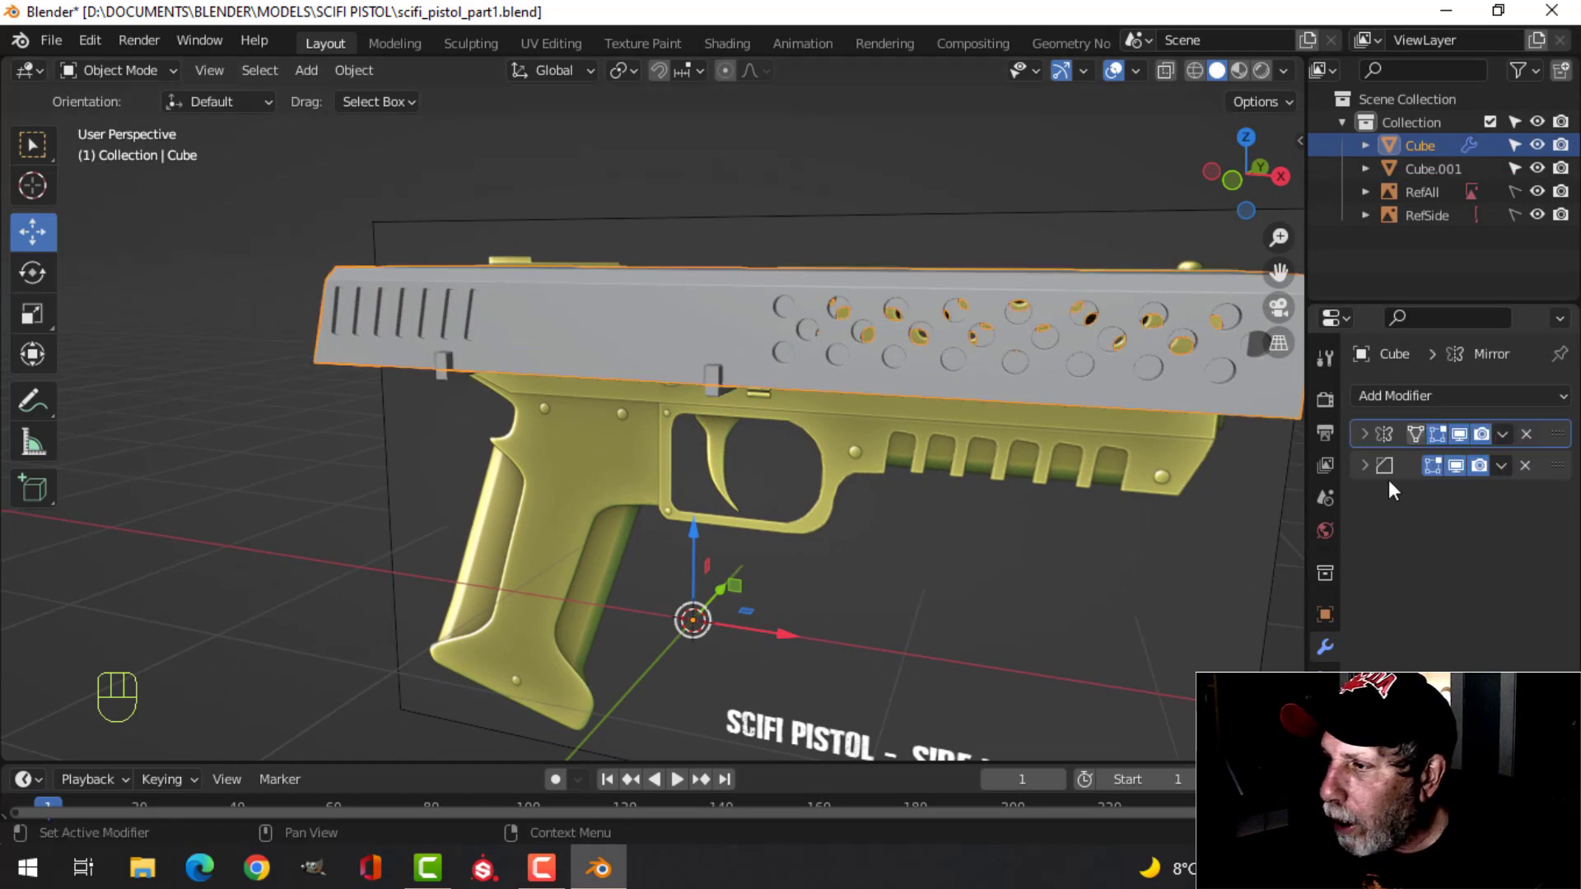
click(1357, 399)
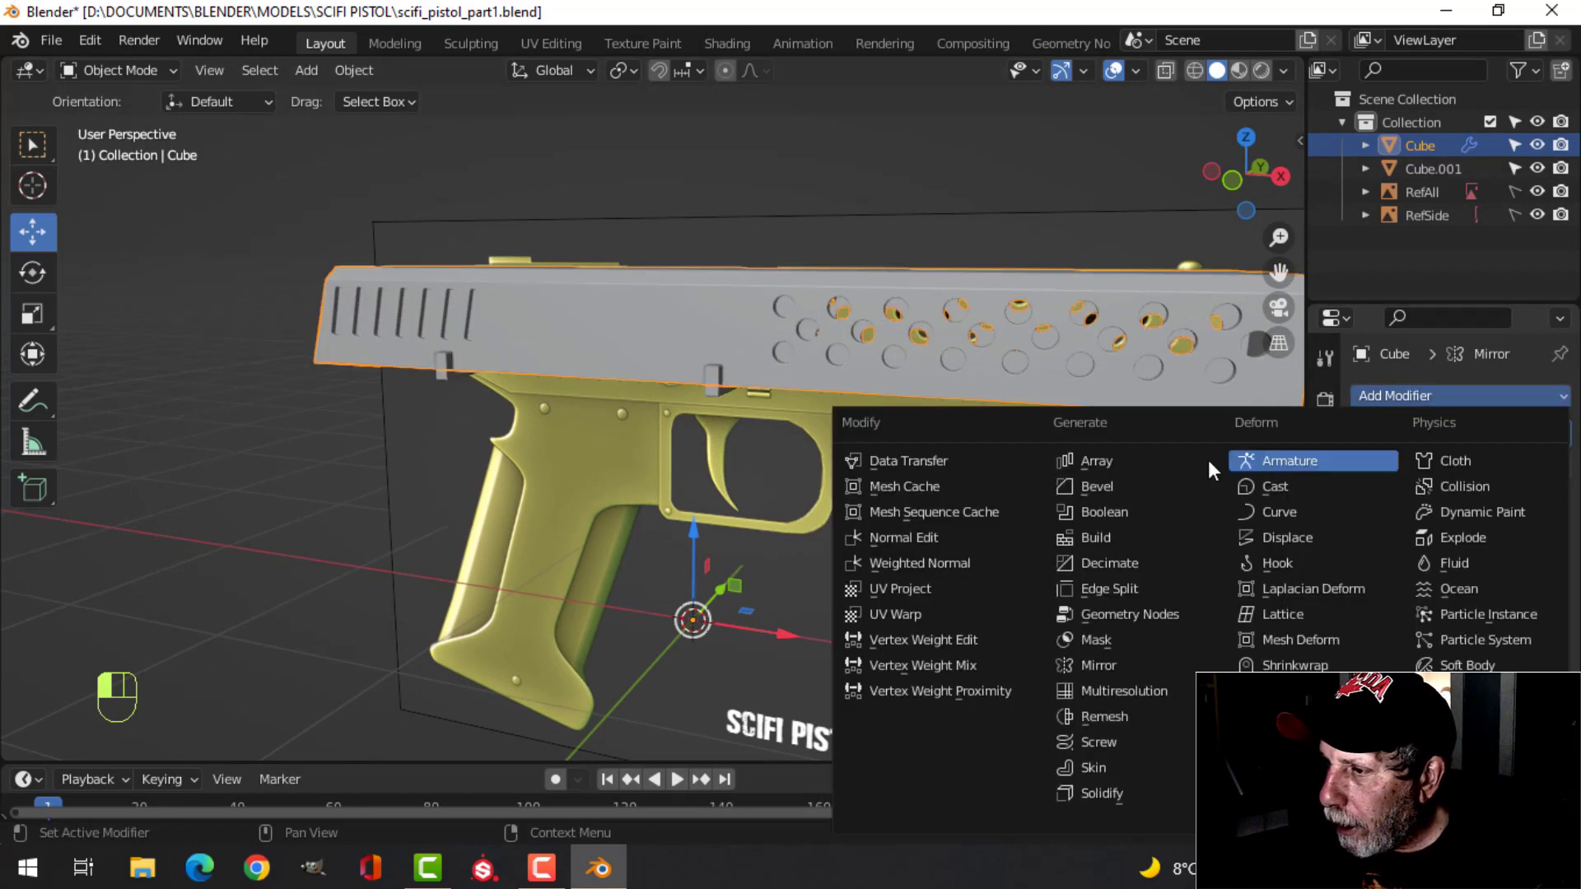
click(1118, 510)
drag(1557, 495, 1553, 435)
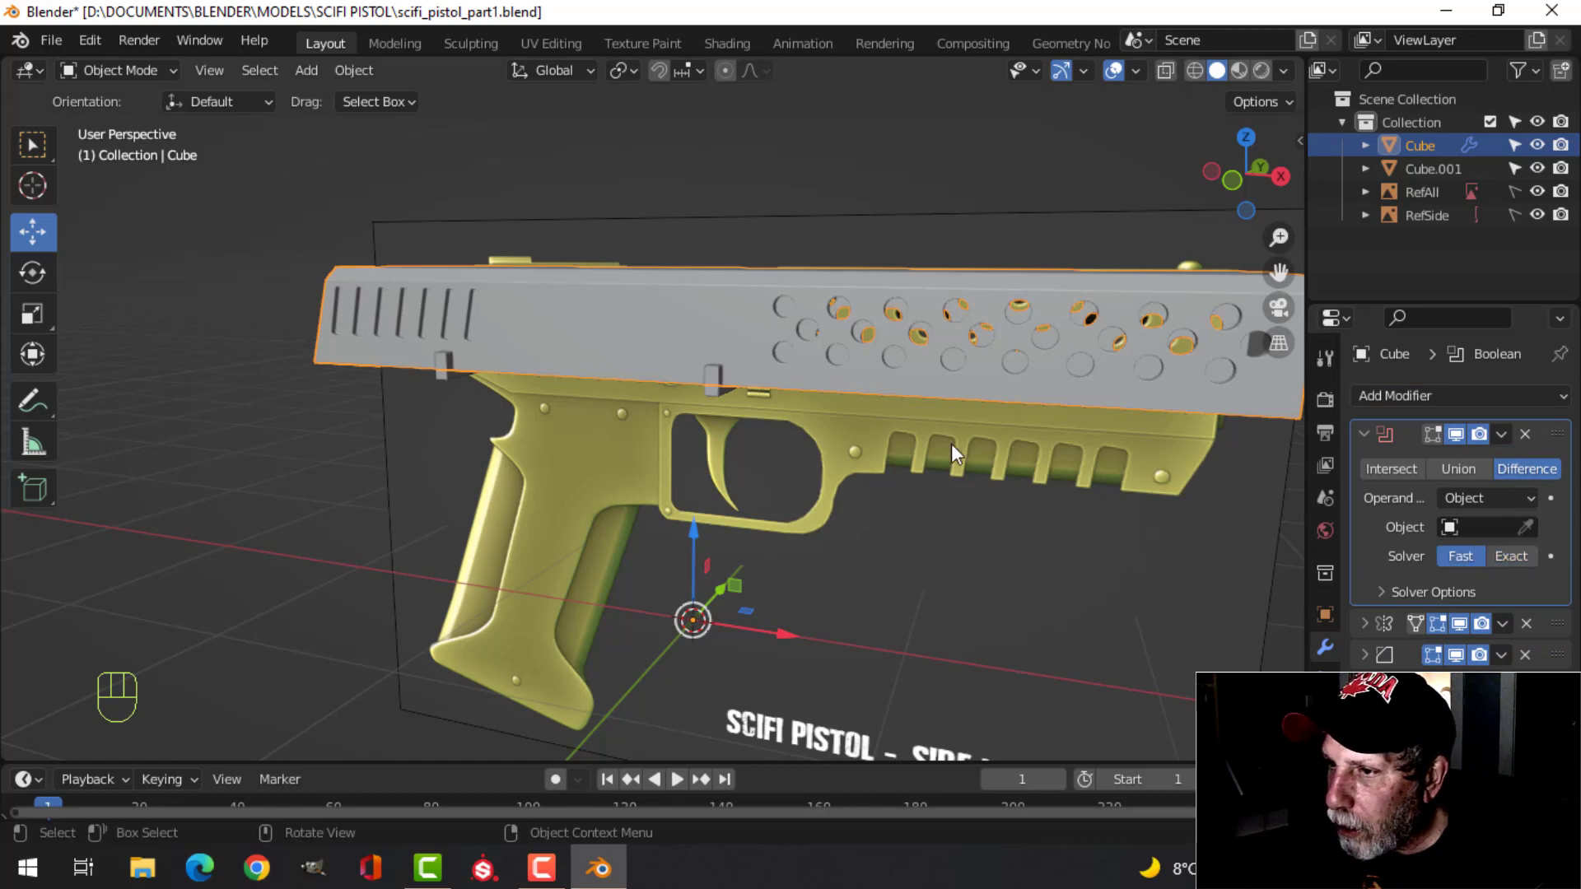
click(1529, 527)
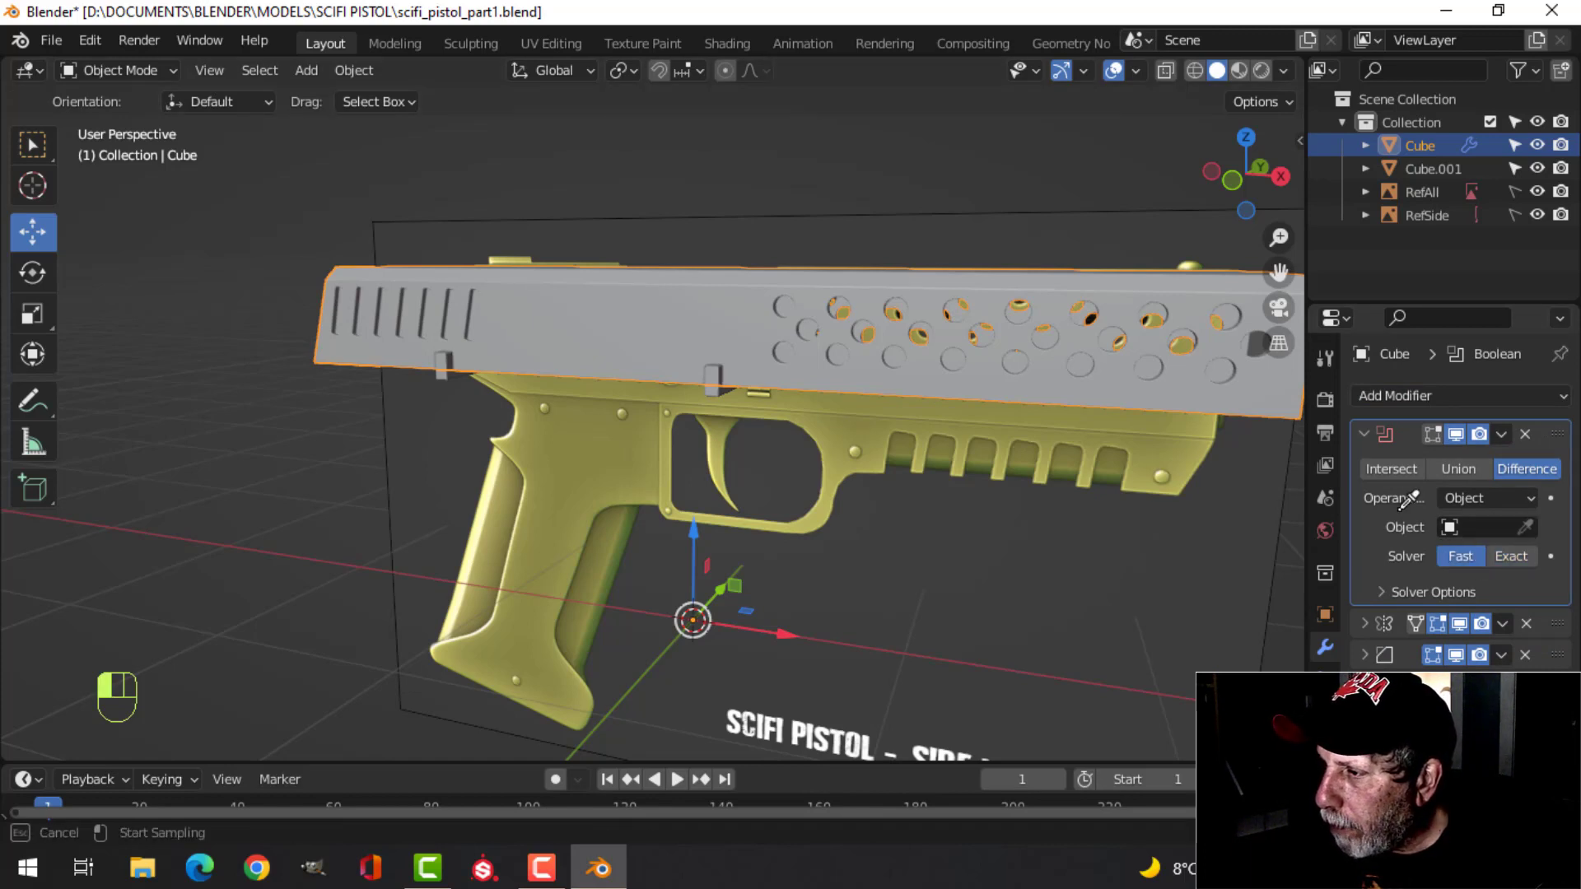
click(722, 363)
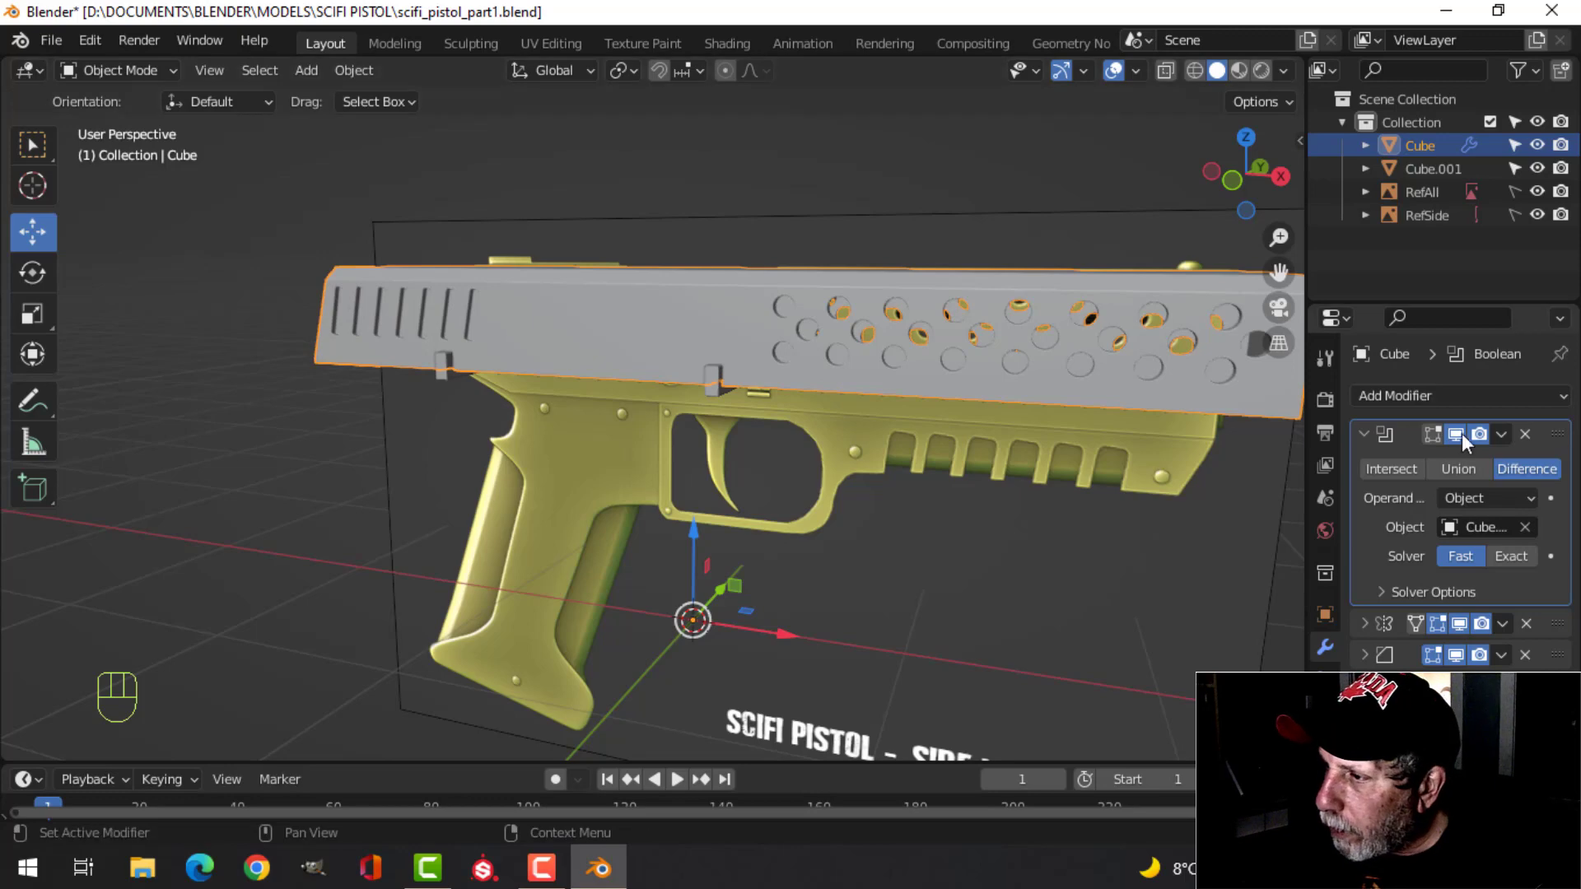
click(1502, 434)
click(1446, 458)
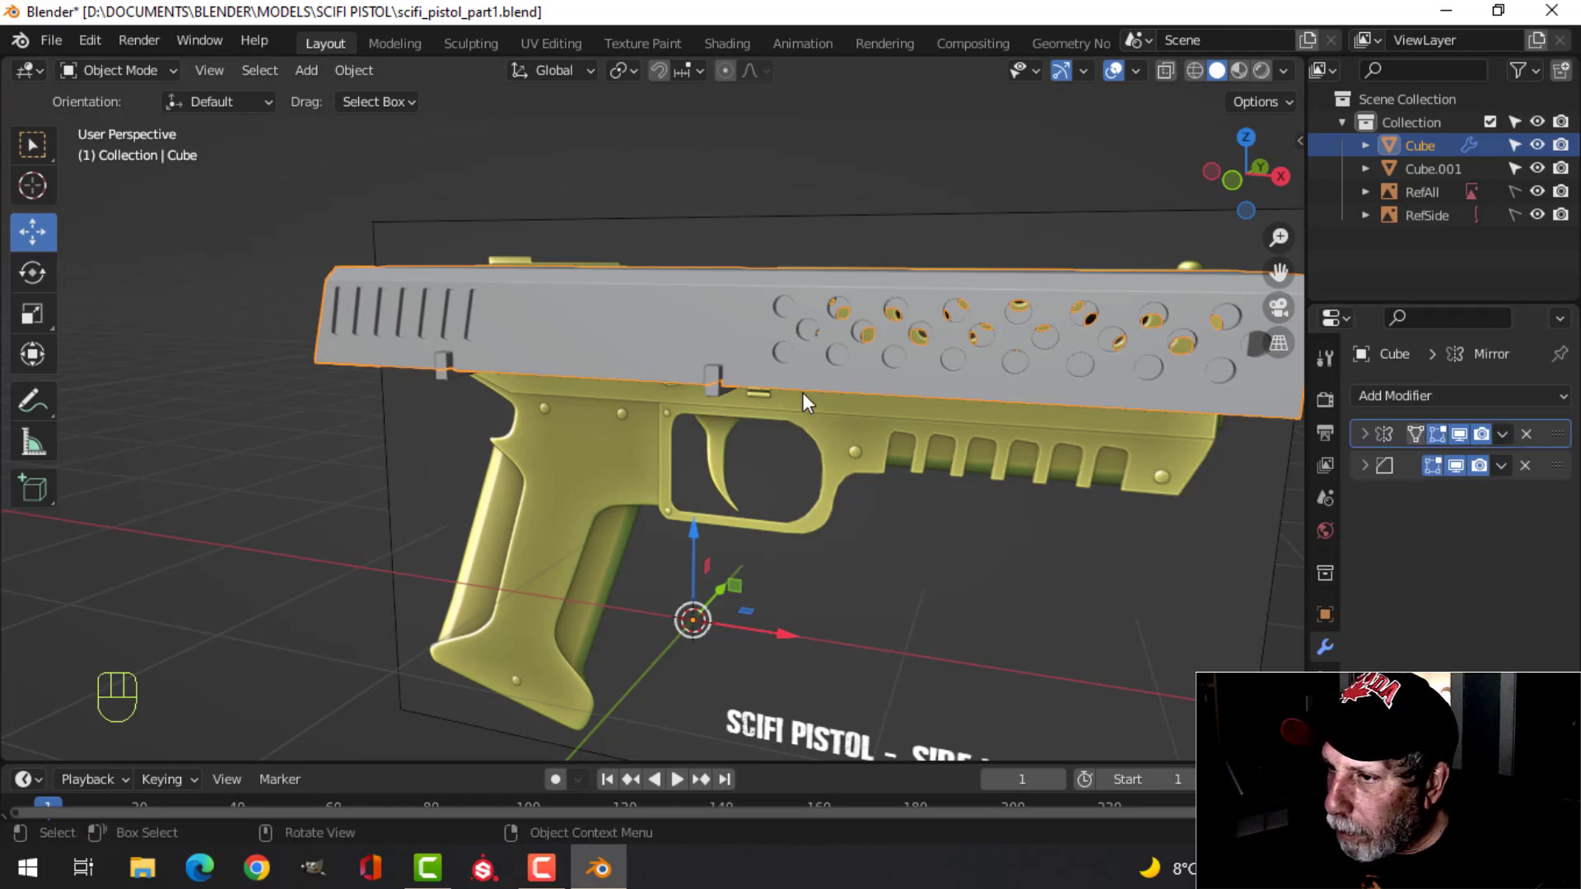
Delete the cutter block object and save the file.
click(715, 376)
key(x)
click(715, 375)
middle_drag(734, 442, 739, 477)
scroll(753, 363, up, 3)
key(ctrl+s)
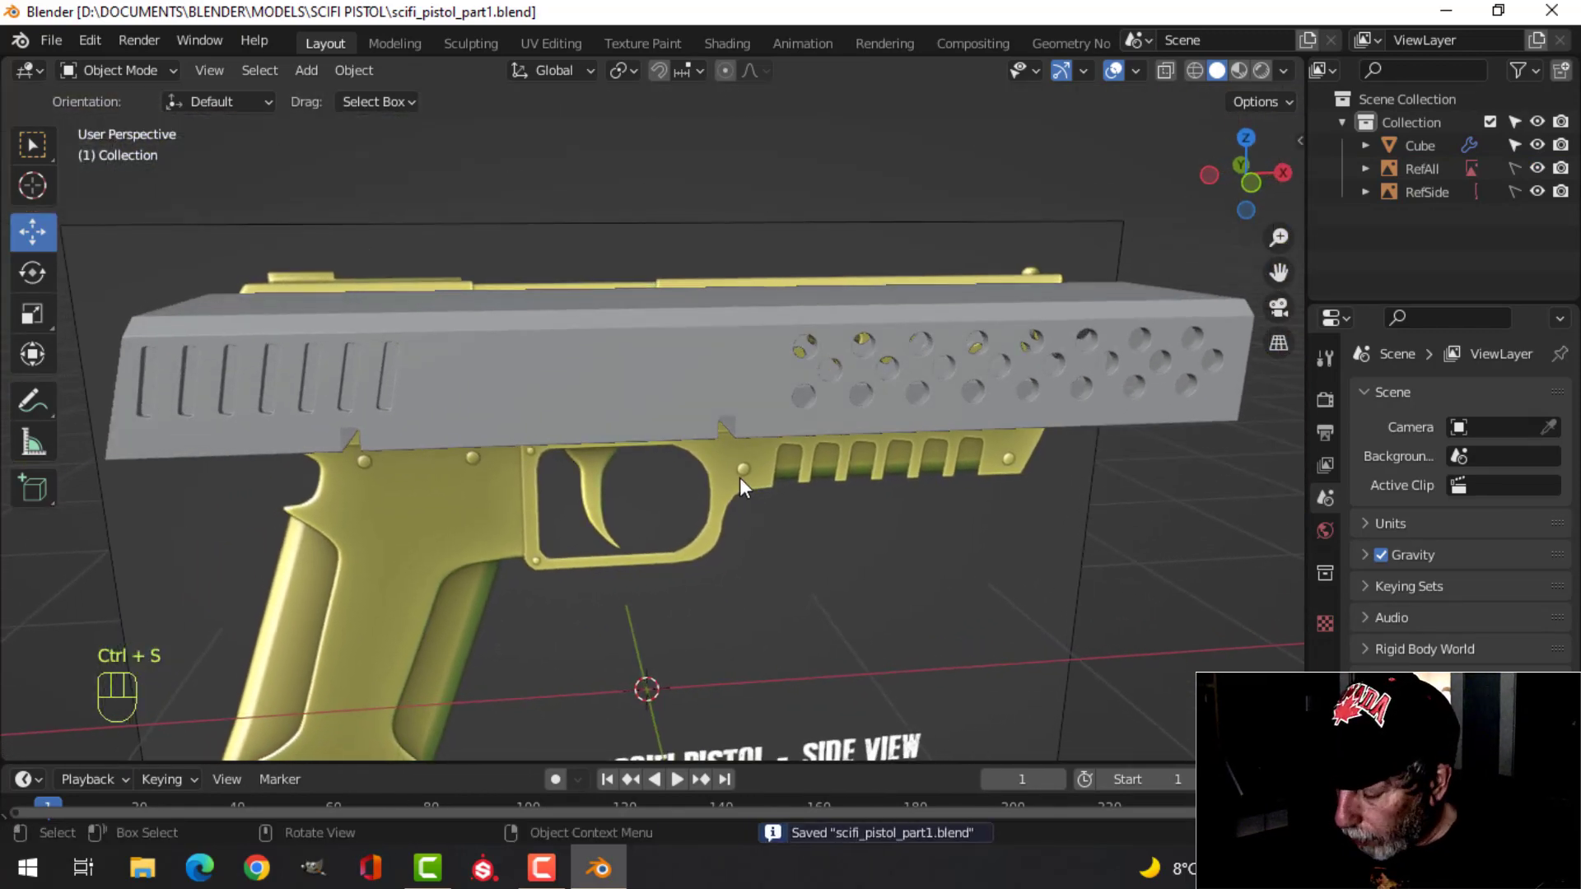
Add a cube mesh to the scene while viewing the pistol from the front in wireframe.
key(KP_1)
scroll(740, 478, up, 5)
scroll(688, 461, down, 2)
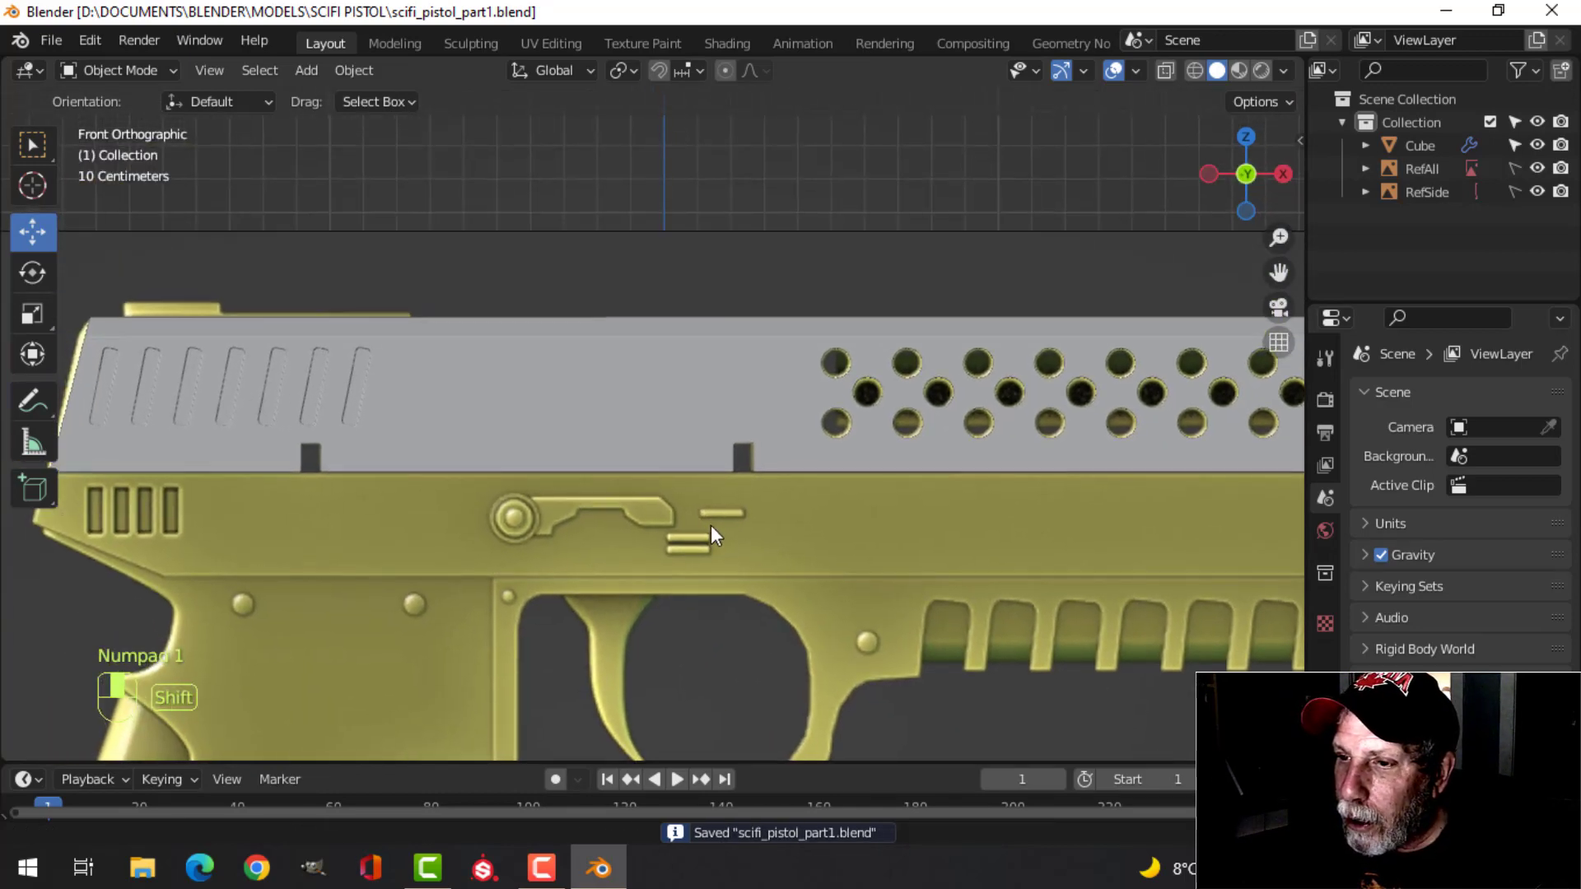
key(z)
click(545, 511)
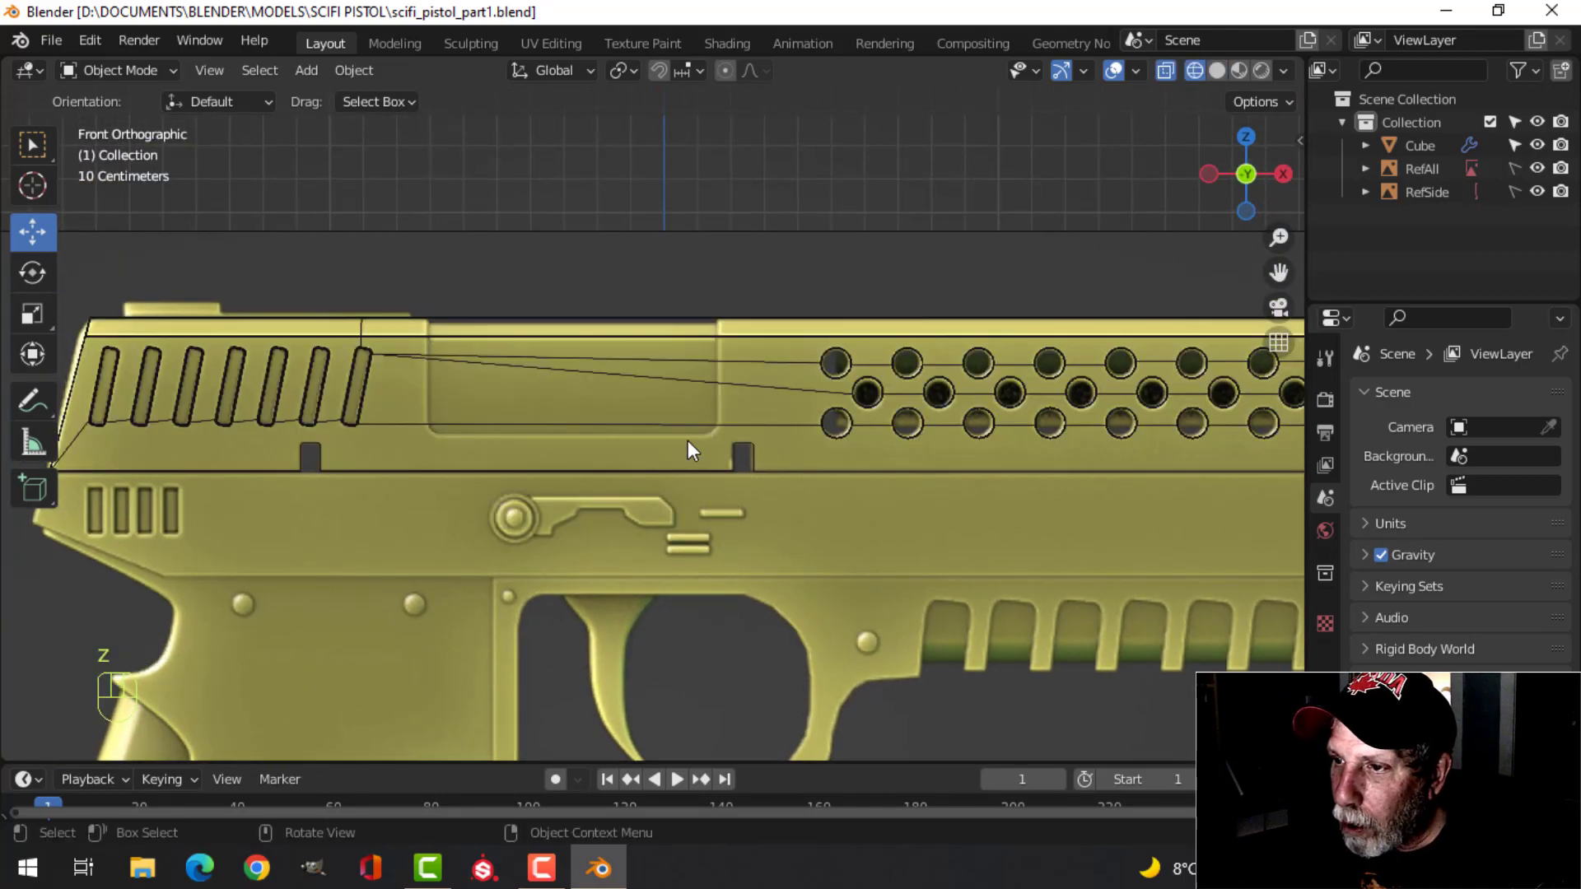
scroll(769, 427, down, 3)
scroll(603, 399, up, 3)
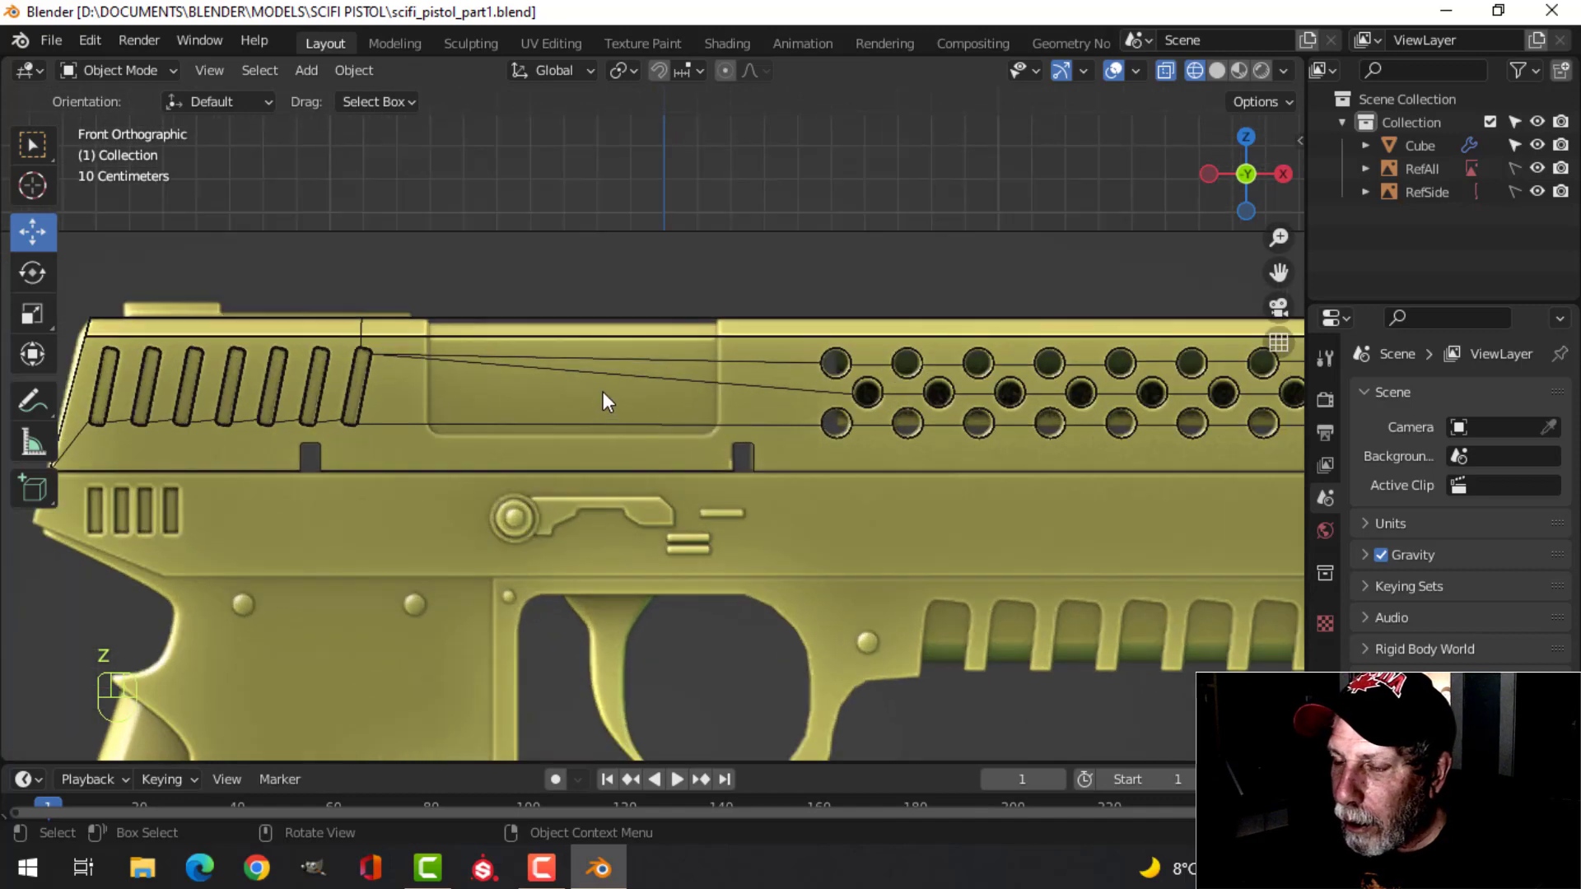
scroll(614, 394, down, 1)
key(shift+a)
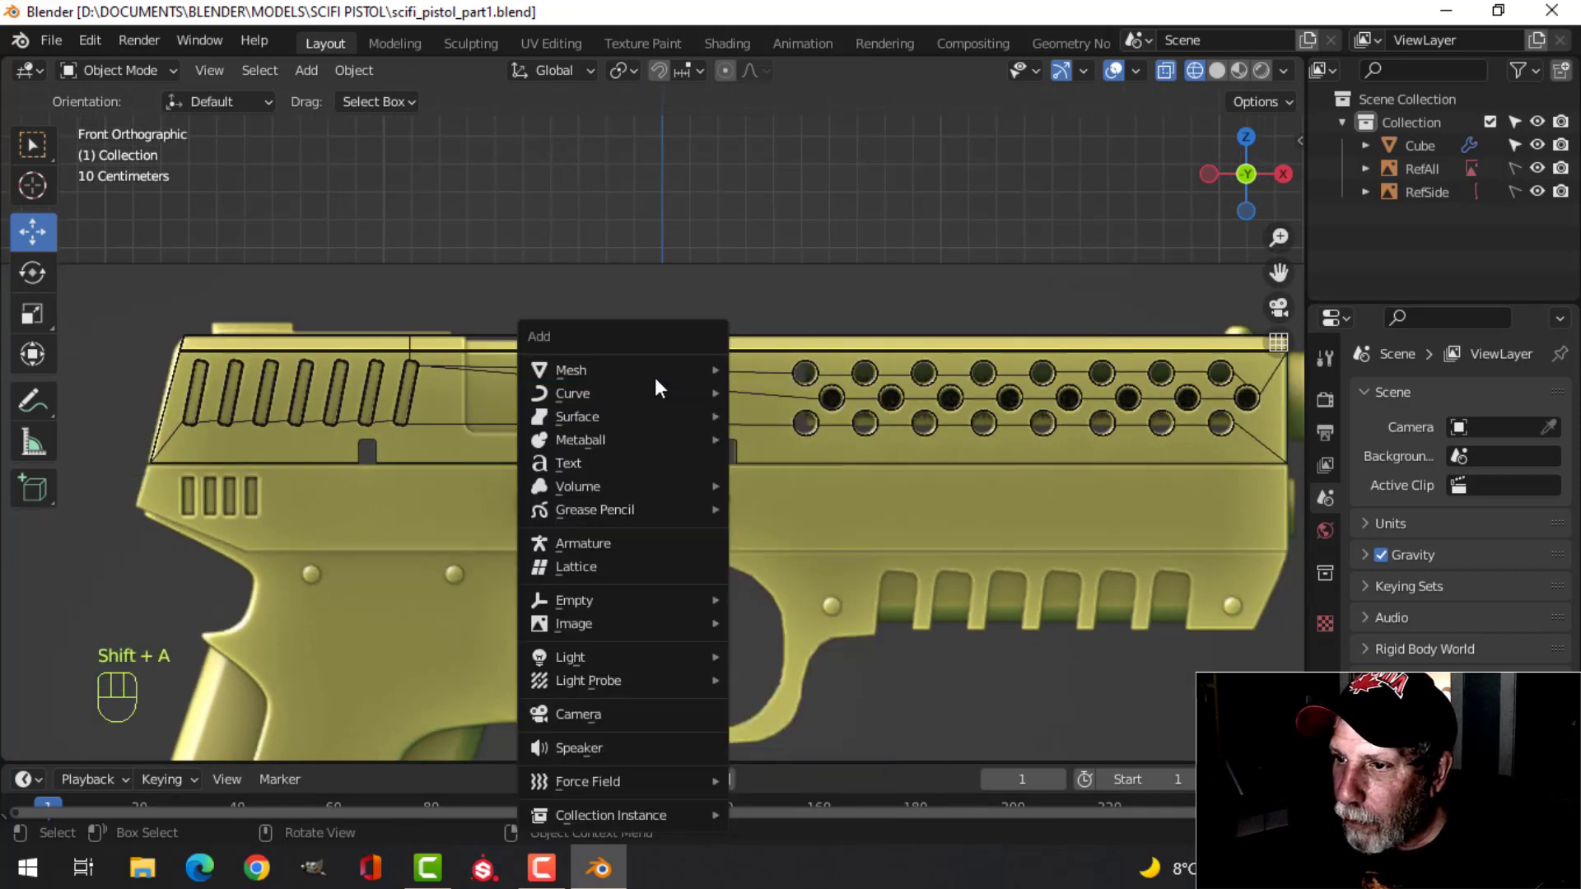
mouse_move(720, 371)
click(781, 392)
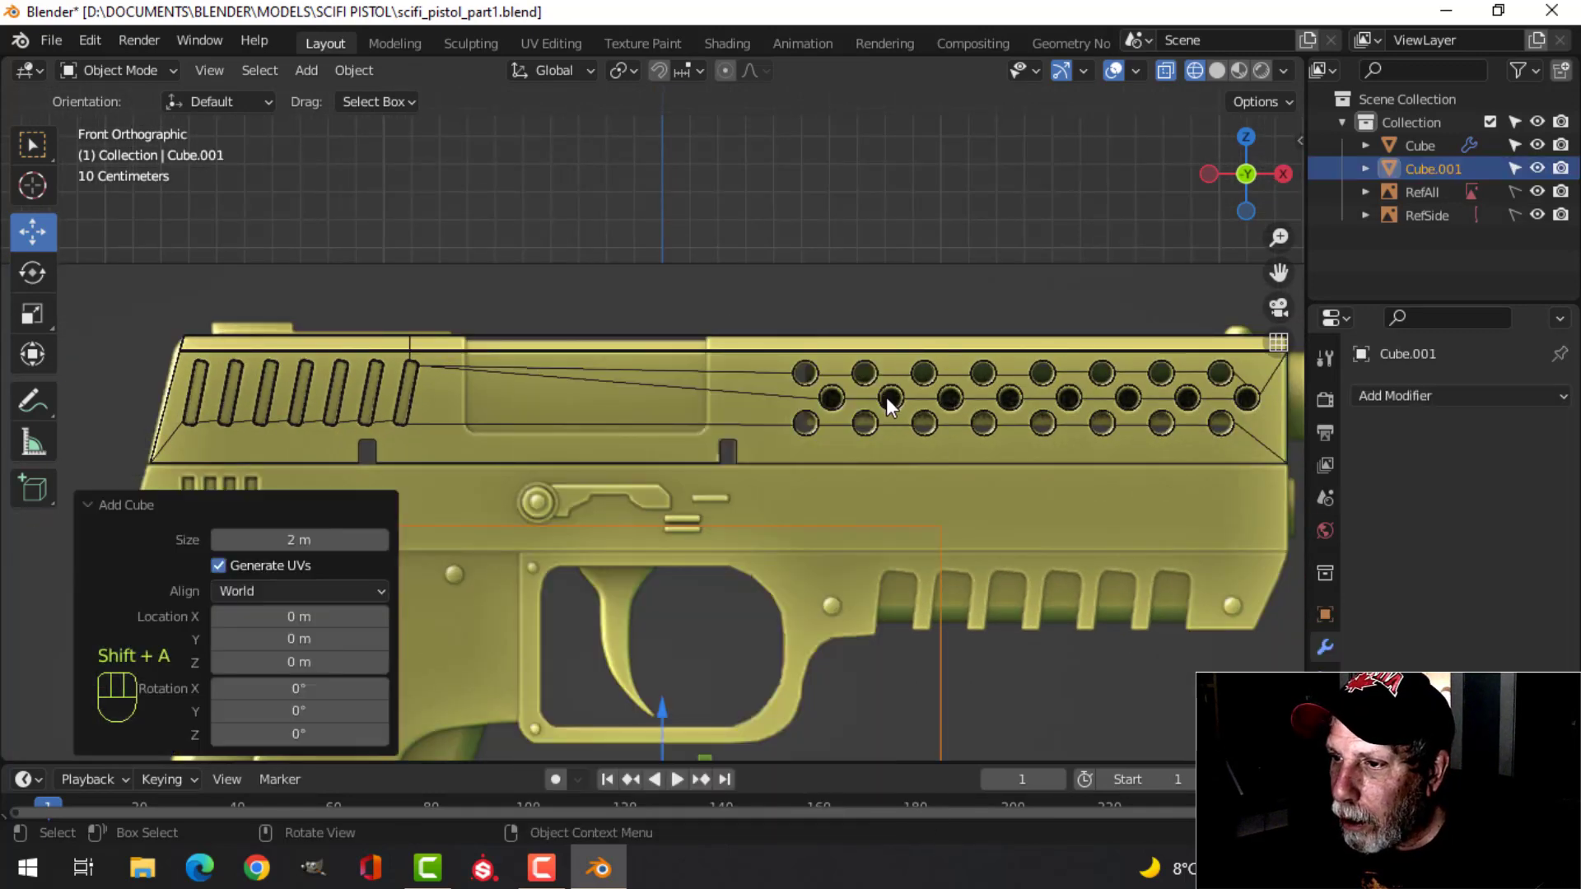
Scale the new cube's mesh by about 0.534 and again by 0.834, and position it over the slide's ejection port.
scroll(886, 397, down, 2)
key(Tab)
key(s)
click(748, 462)
key(g)
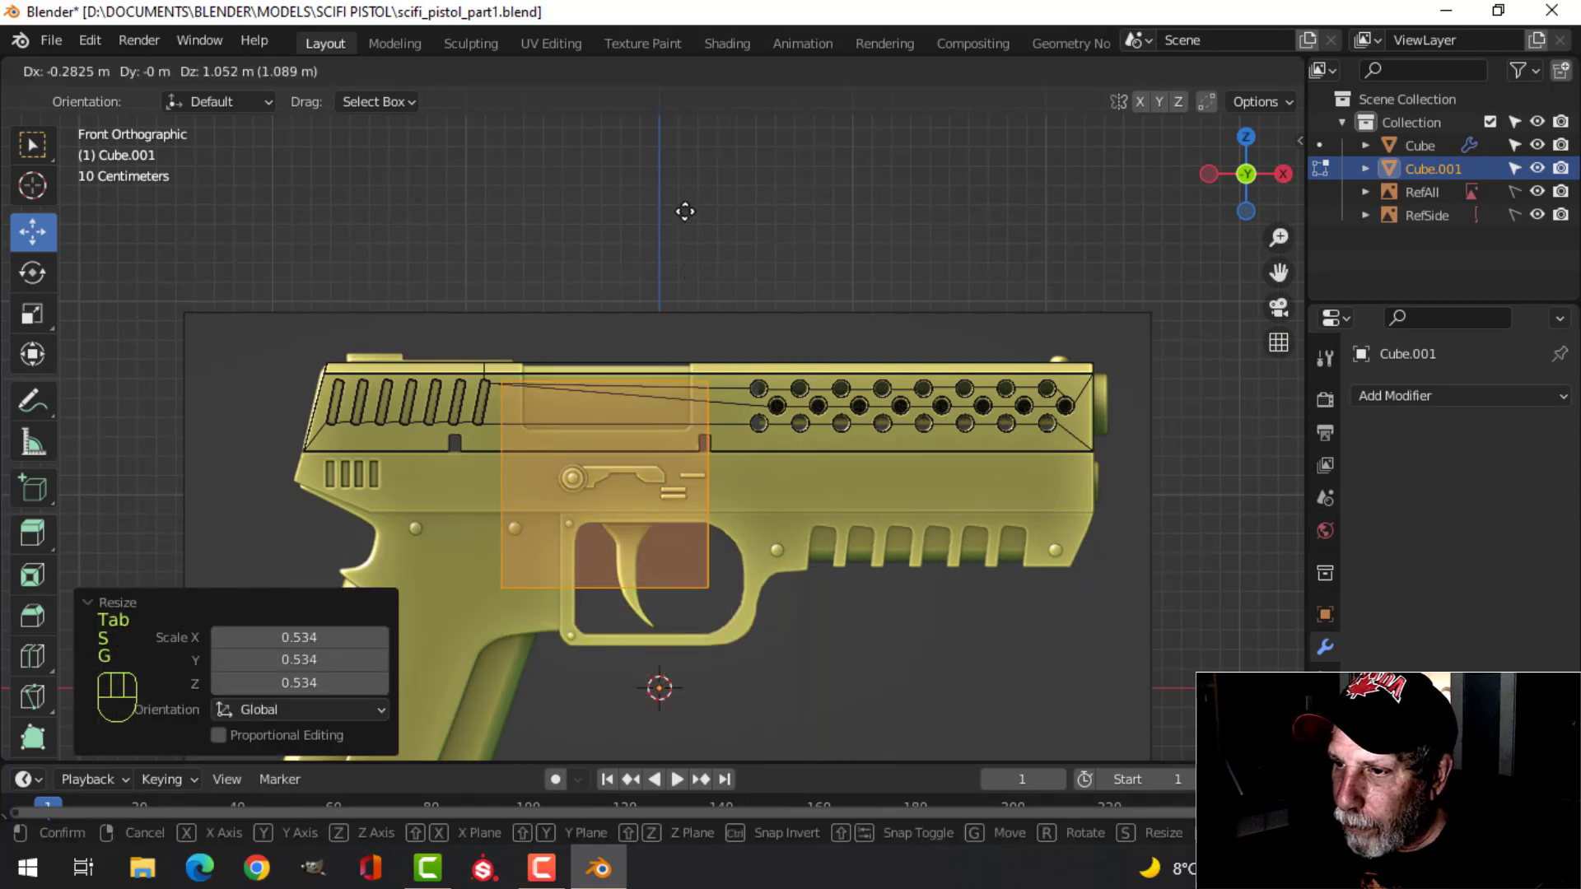
click(693, 164)
key(s)
click(924, 323)
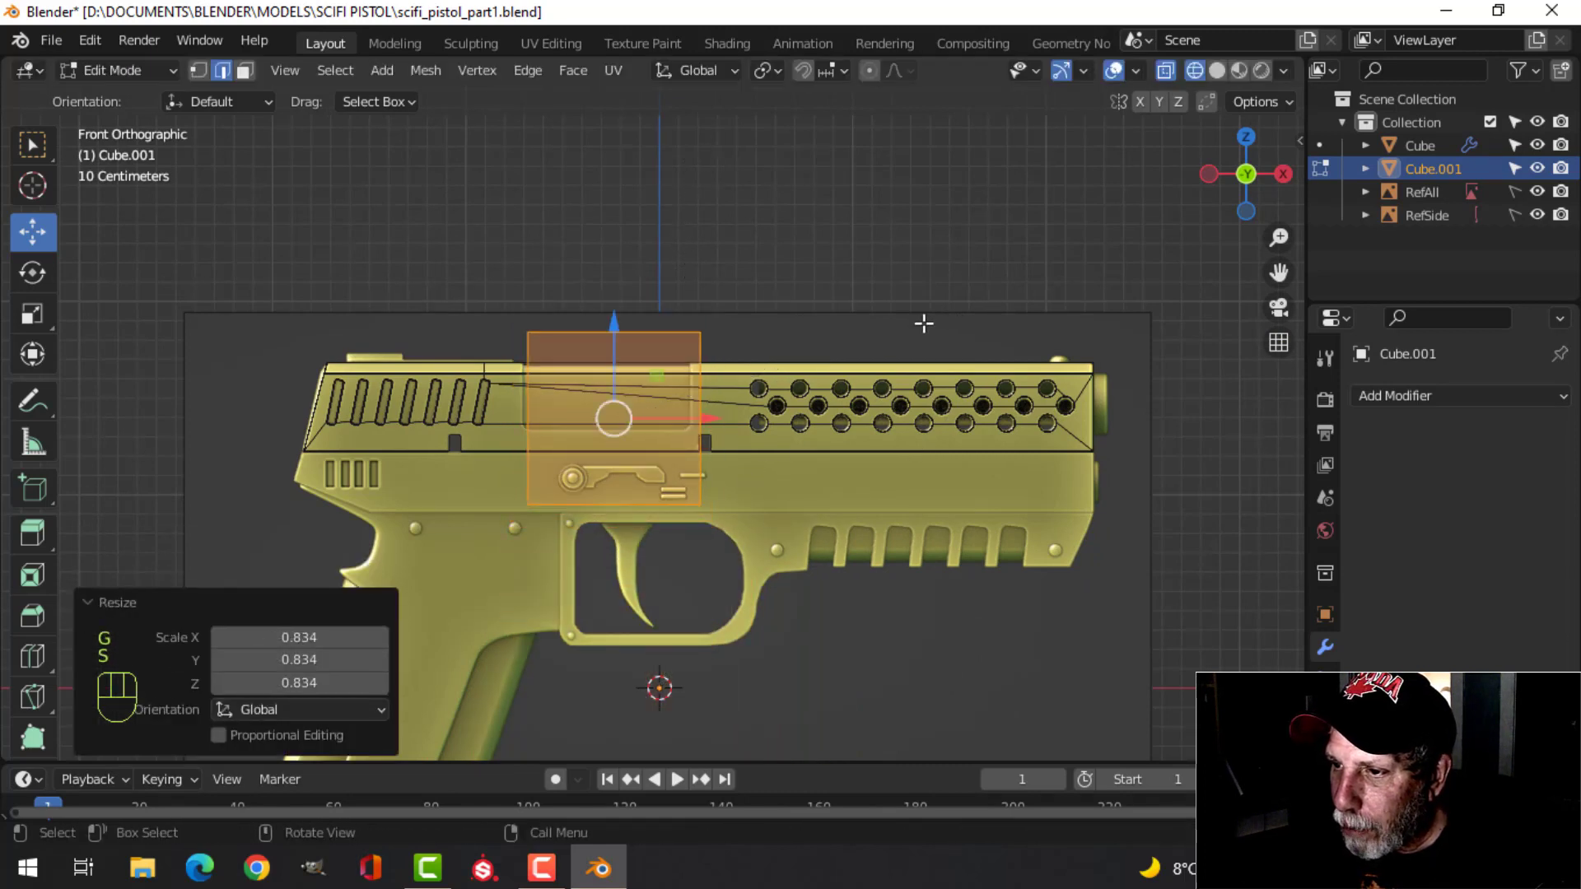
key(g)
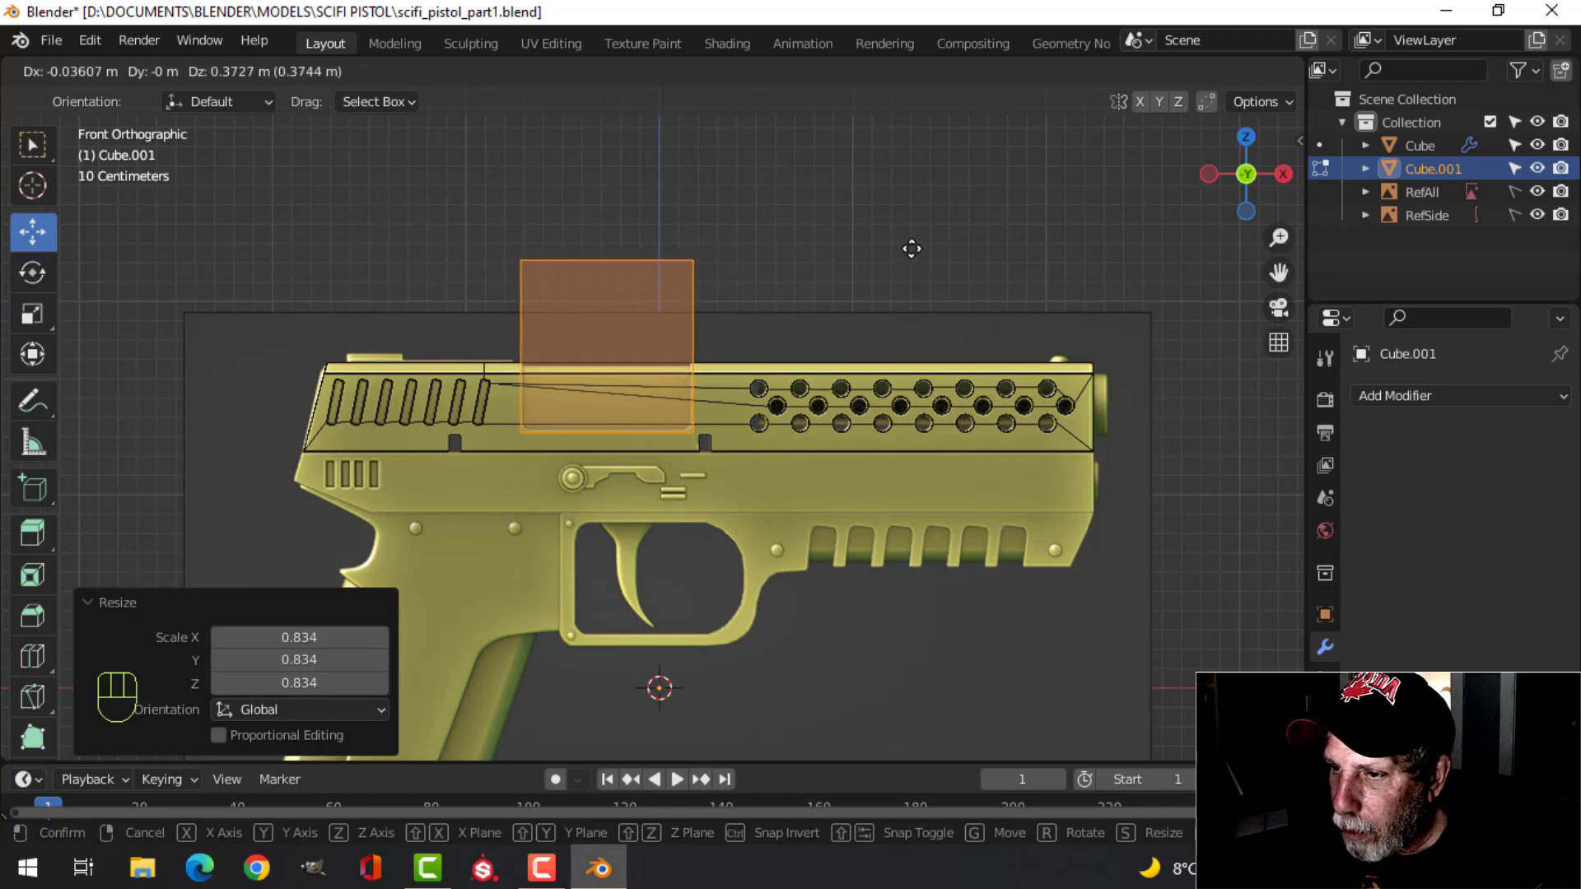
click(911, 249)
Fit the cube to the ejection port outline by scaling it to about 0.975 and nudging it about 0.012 m down.
scroll(824, 338, up, 4)
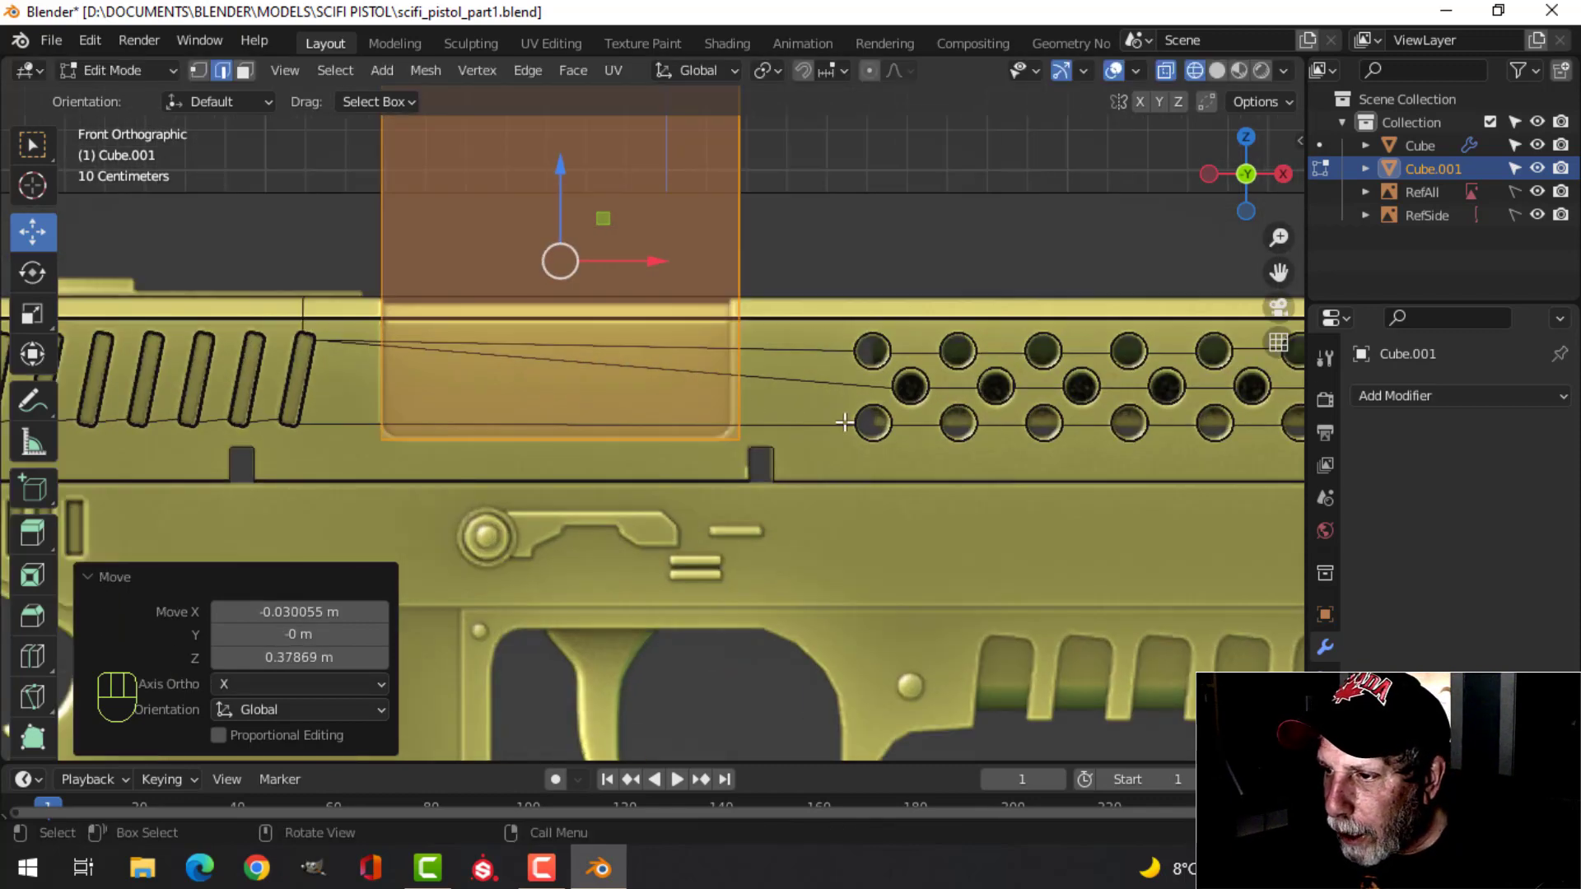
scroll(754, 403, up, 2)
key(s)
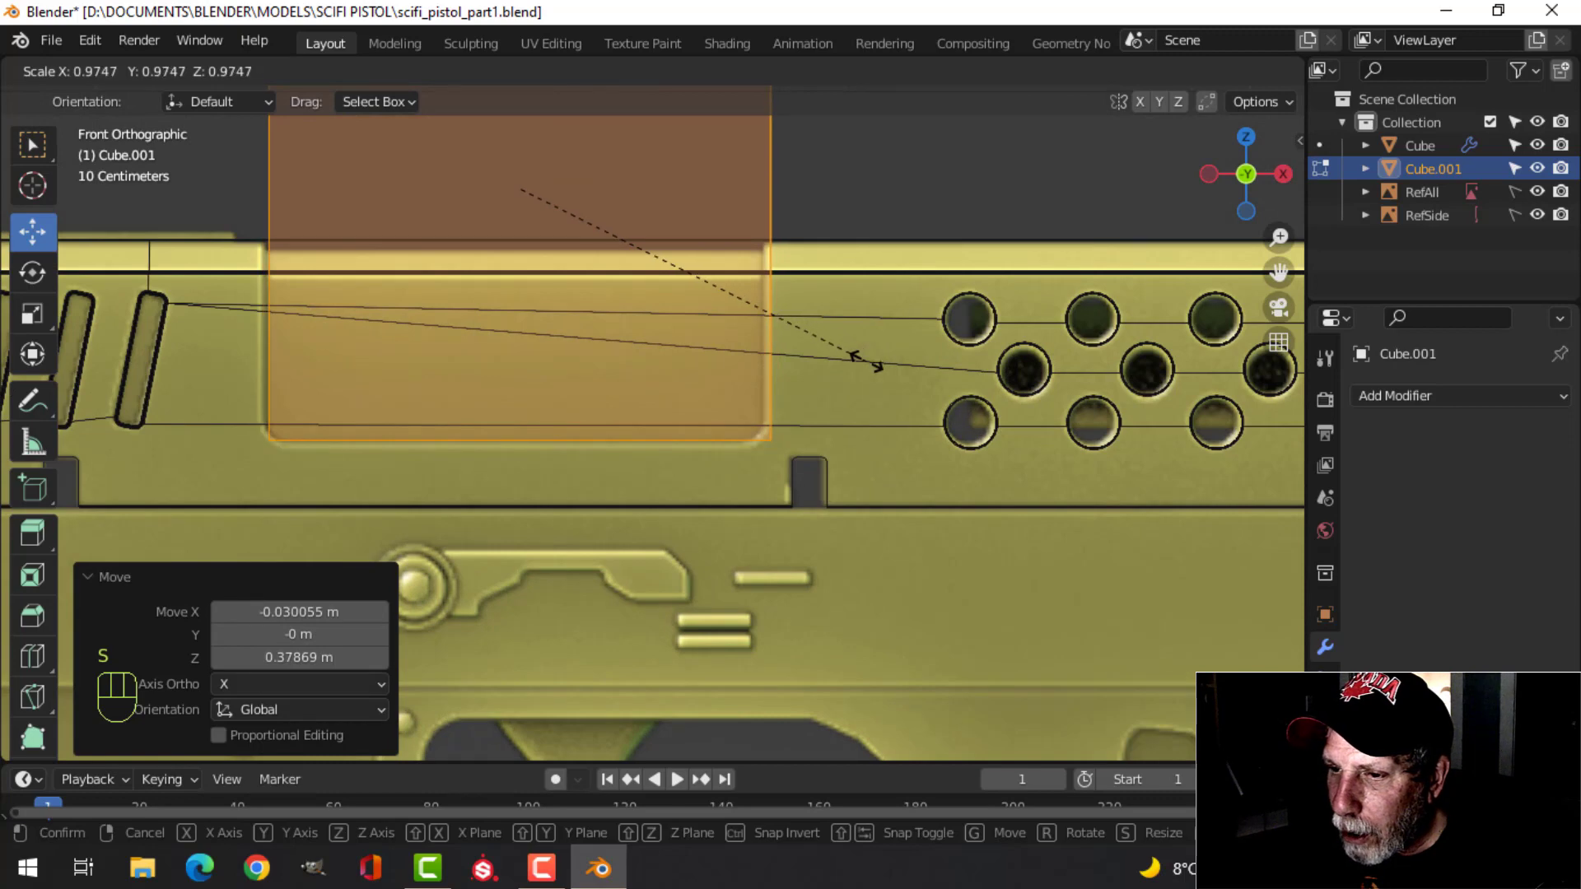
click(867, 361)
key(g)
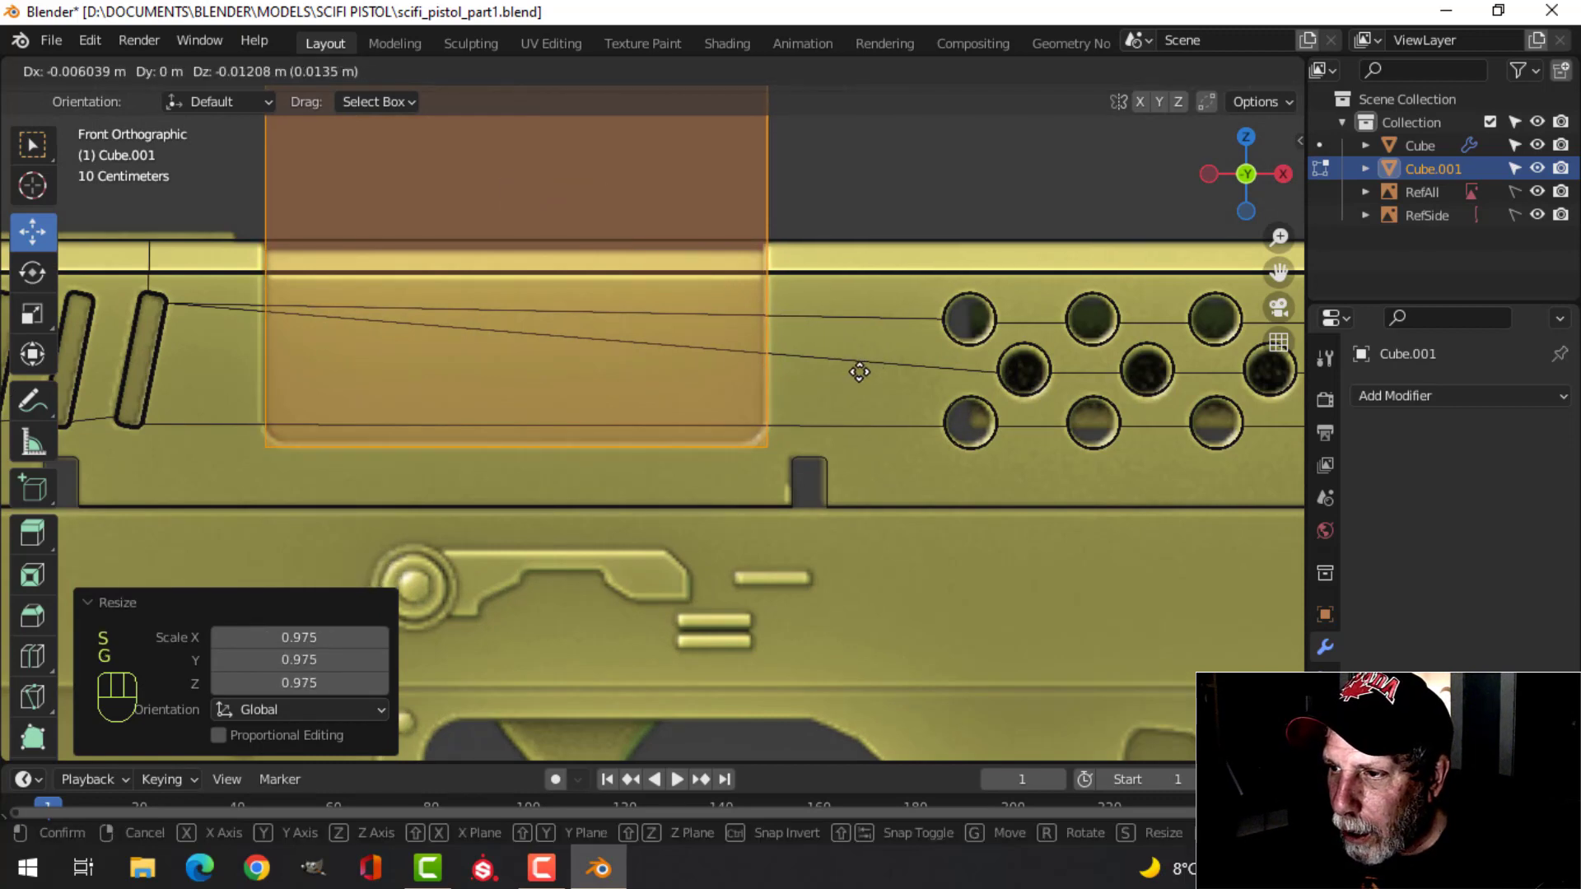
click(861, 372)
scroll(857, 335, down, 2)
shift+middle_drag(846, 328, 733, 486)
key(KP_7)
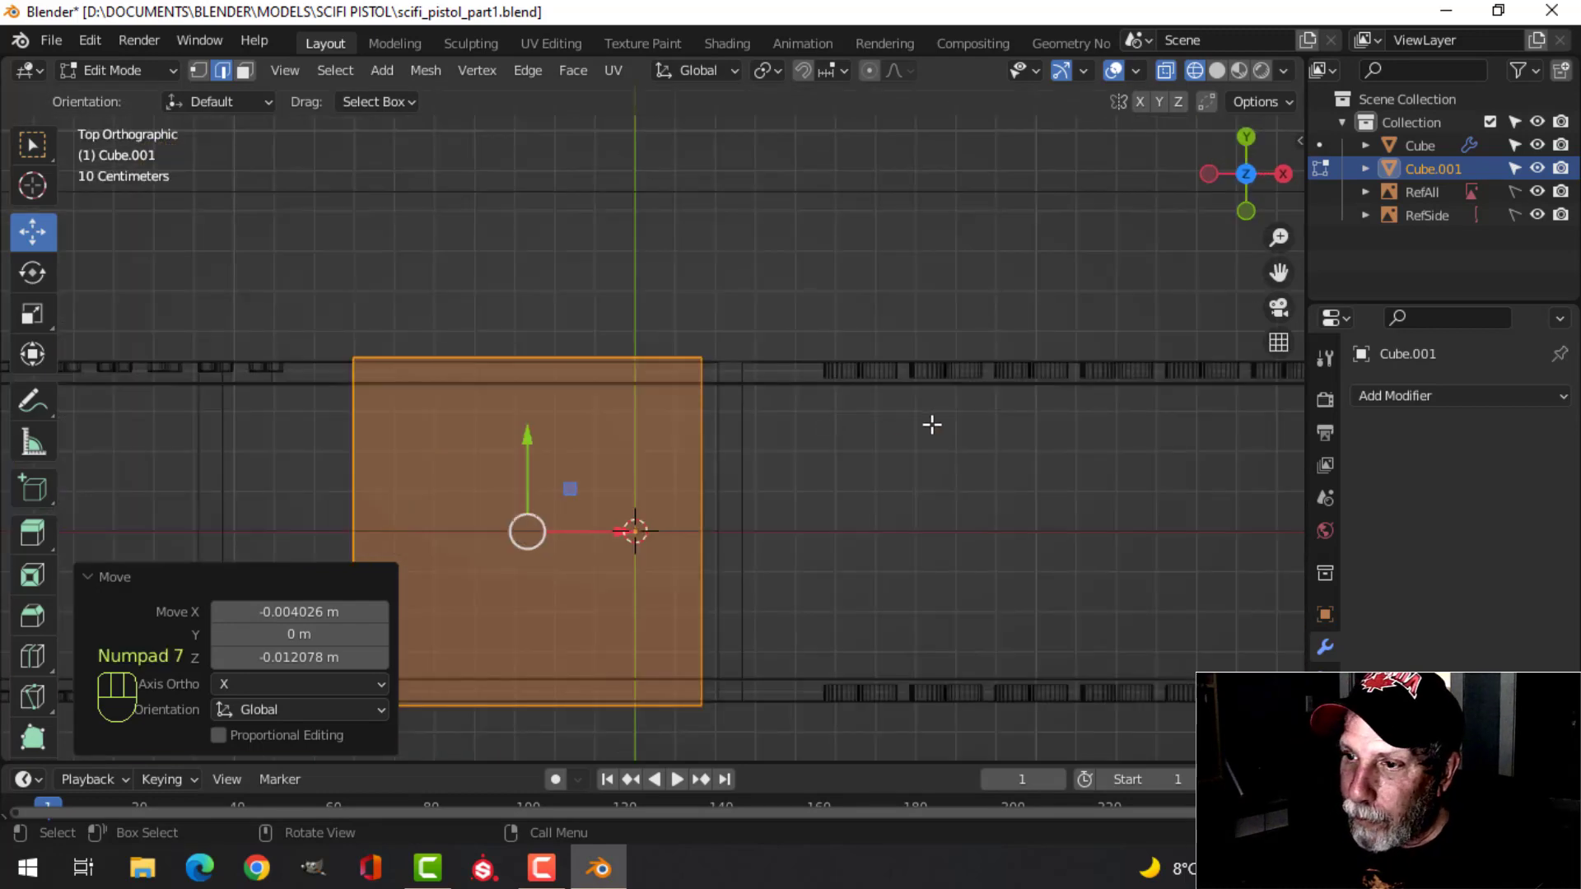
Stretch the cutter cube by about 1.234 along Y so it passes both sides of the slide.
key(s)
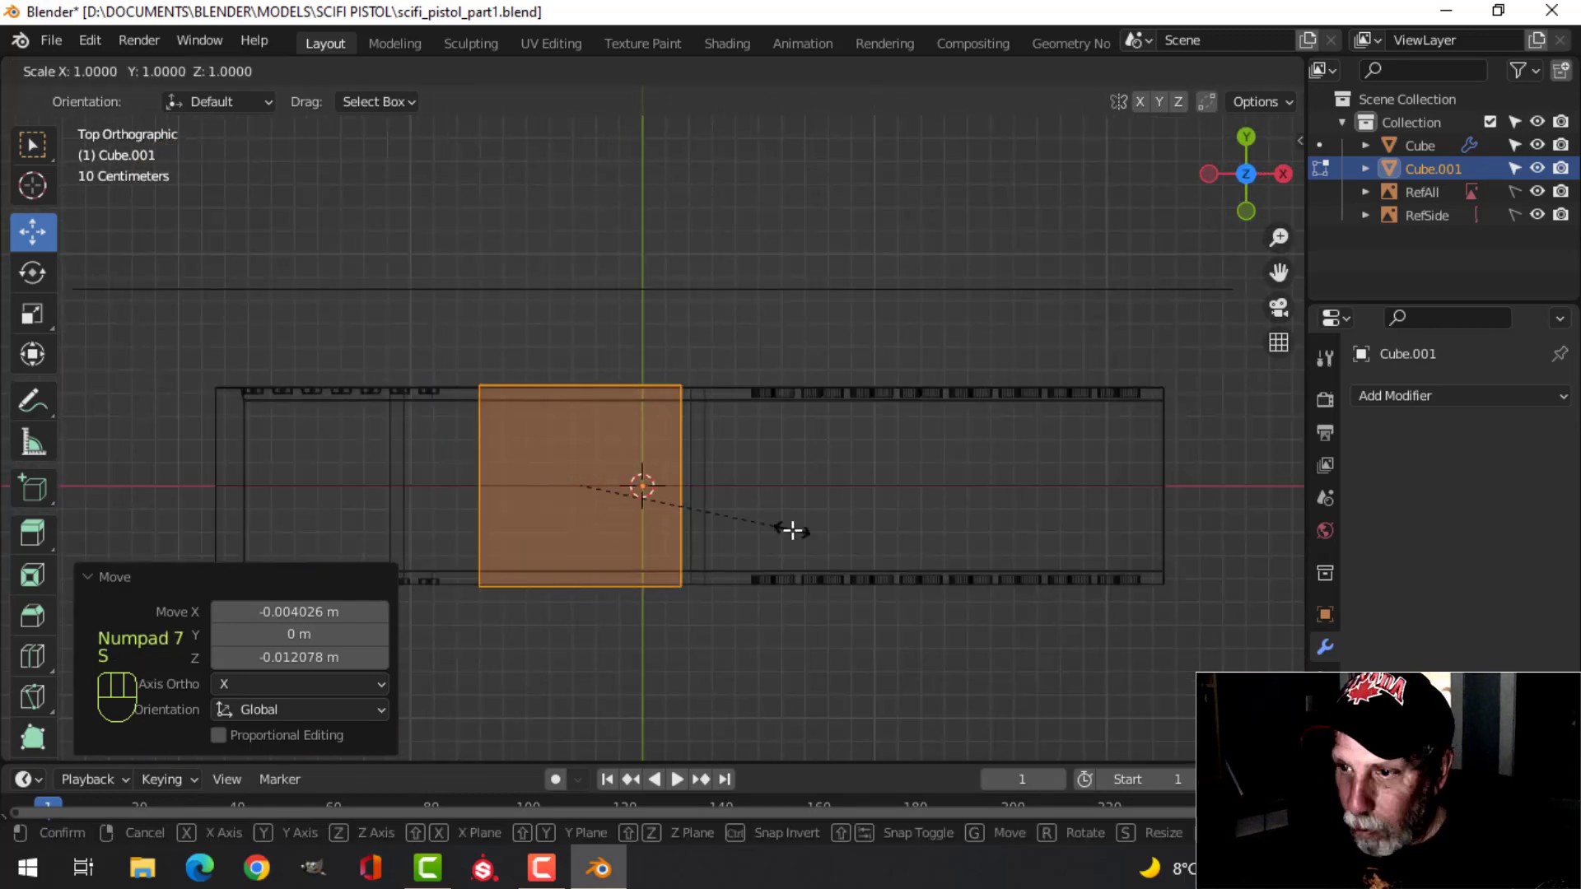
key(y)
click(829, 584)
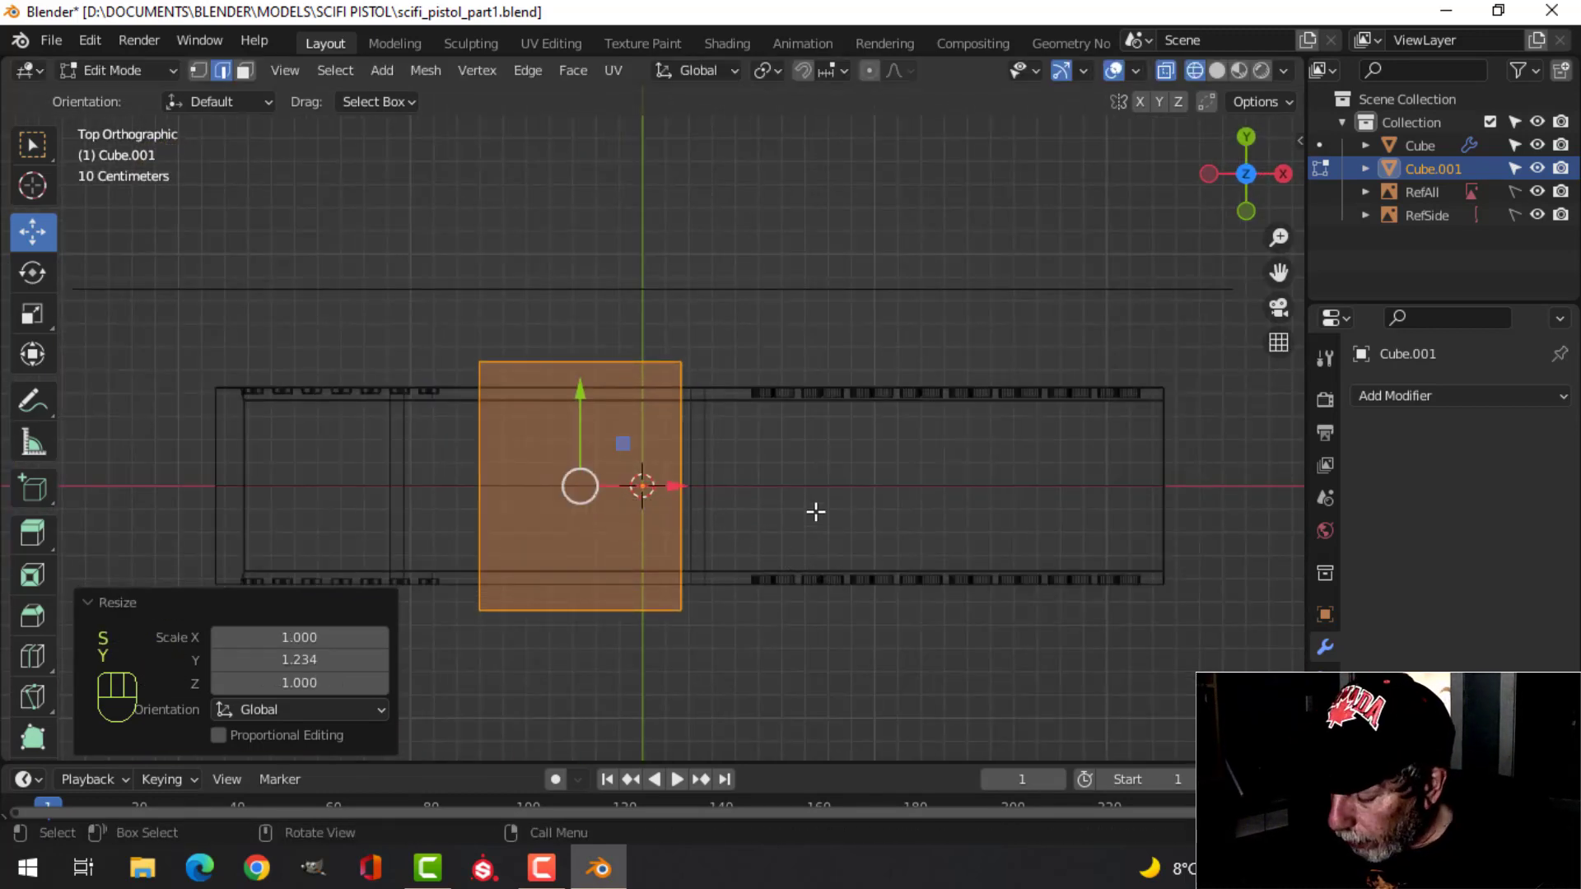
Bevel the cutter's two lower side edges by about 0.04 m with 4 segments to match the ejection port's rounded corners.
key(z)
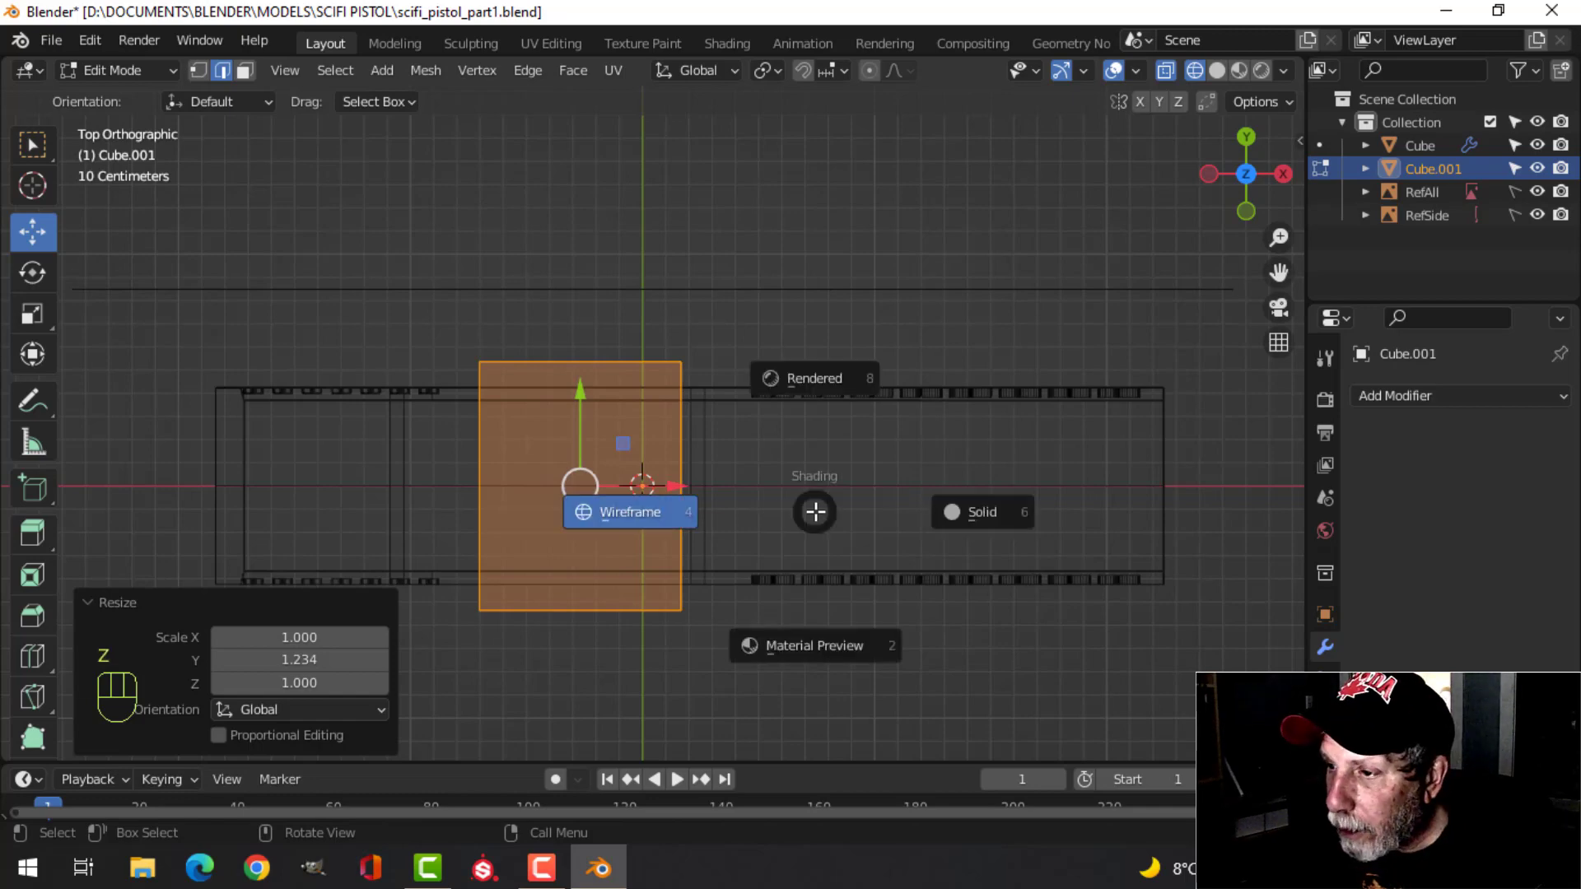
click(937, 511)
middle_drag(864, 494, 779, 265)
middle_drag(762, 400, 662, 445)
scroll(729, 402, up, 3)
key(alt+a)
click(549, 340)
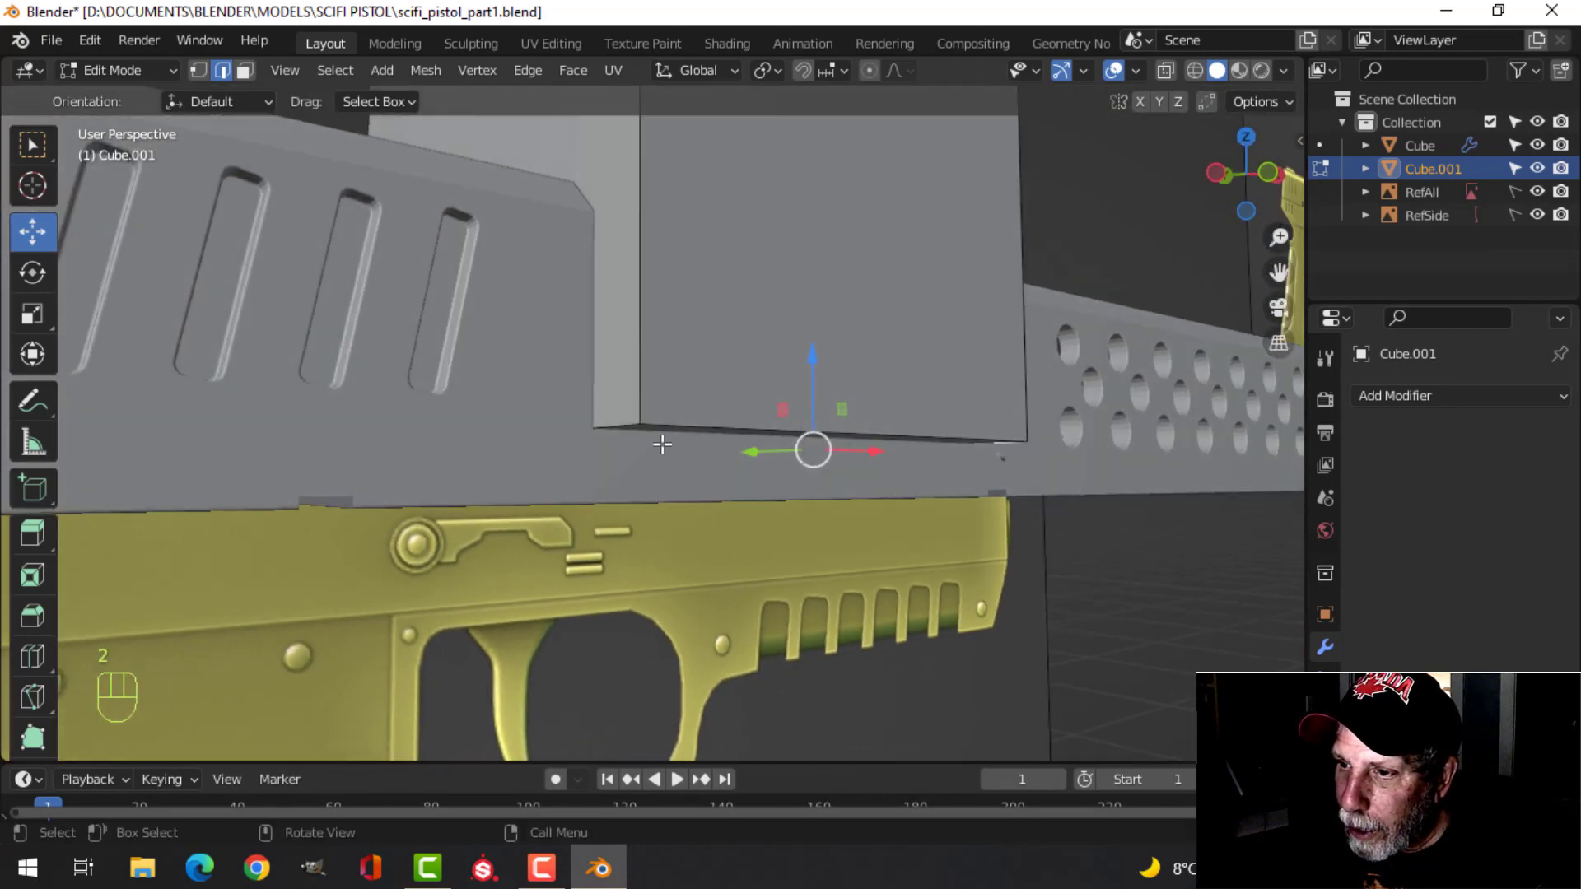
key(KP_1)
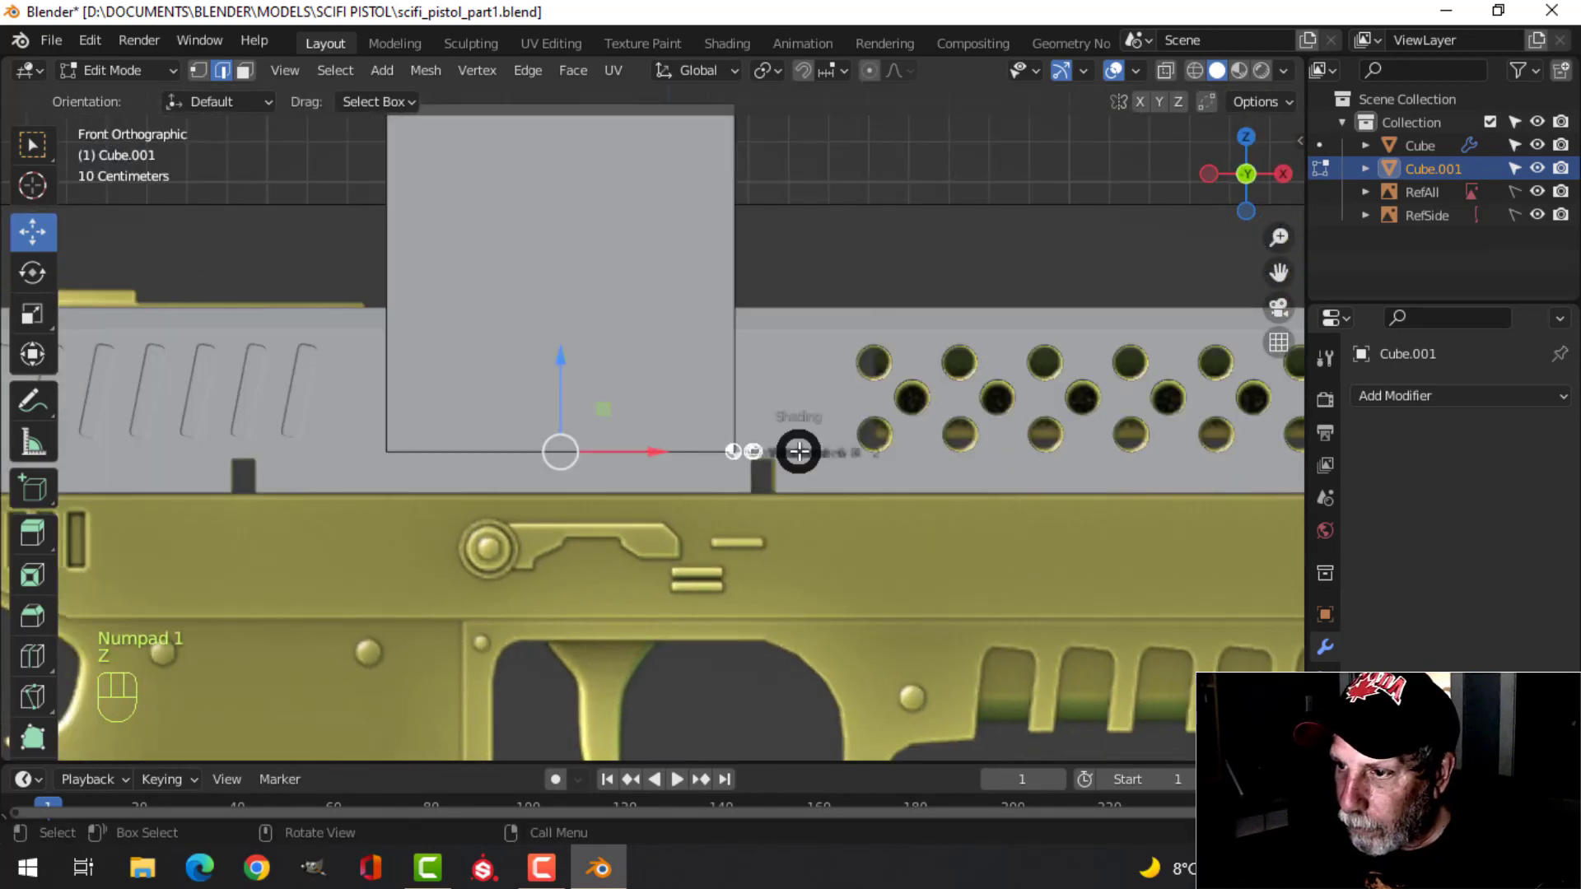
key(z)
click(651, 456)
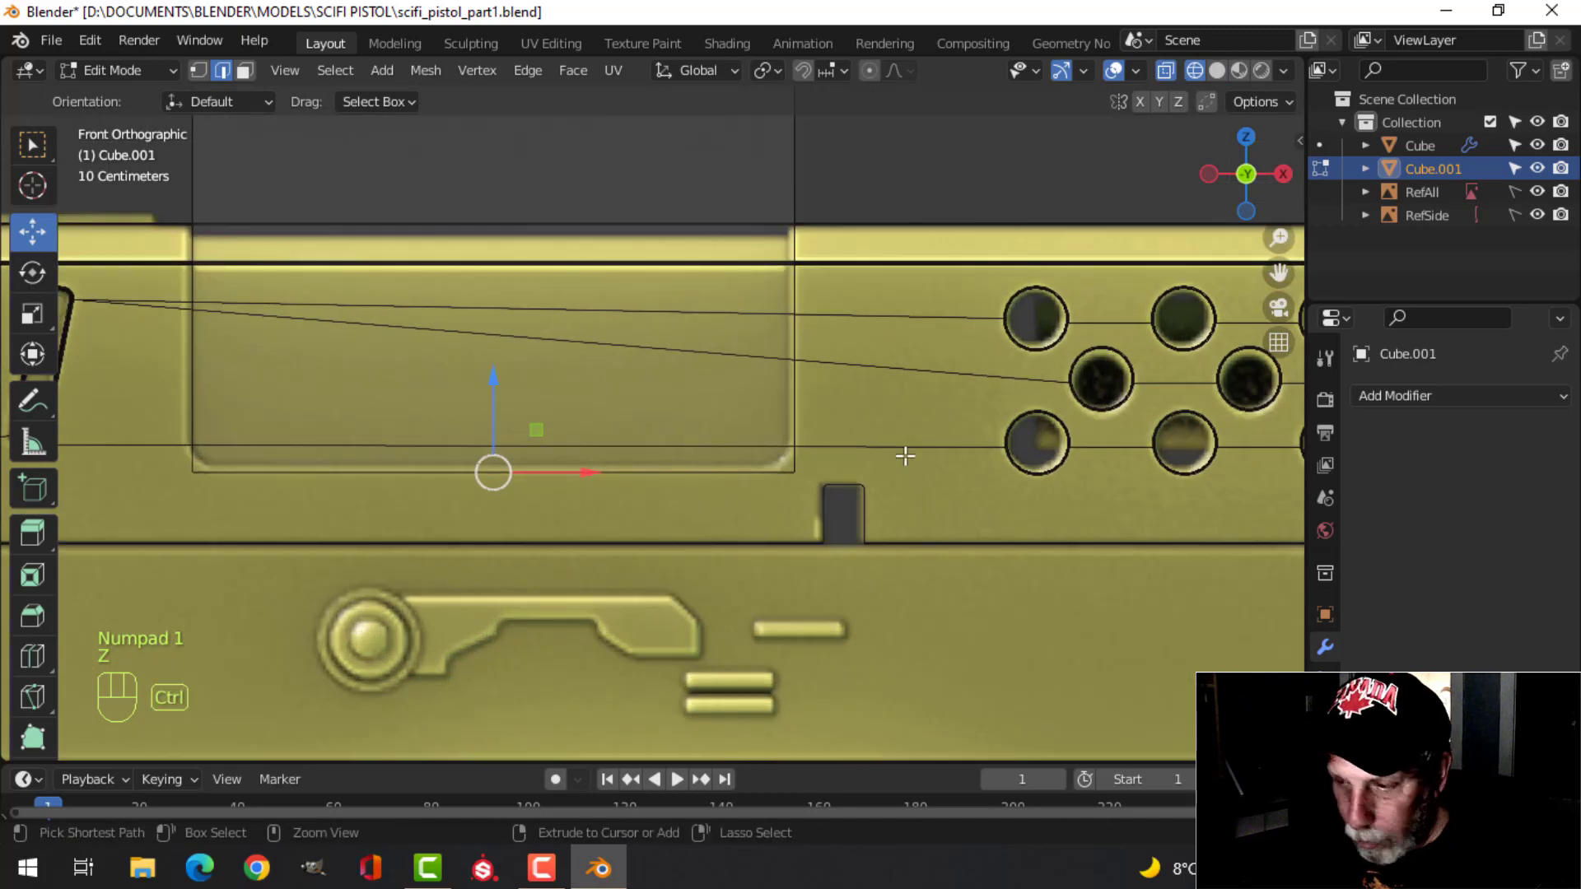
key(ctrl+b)
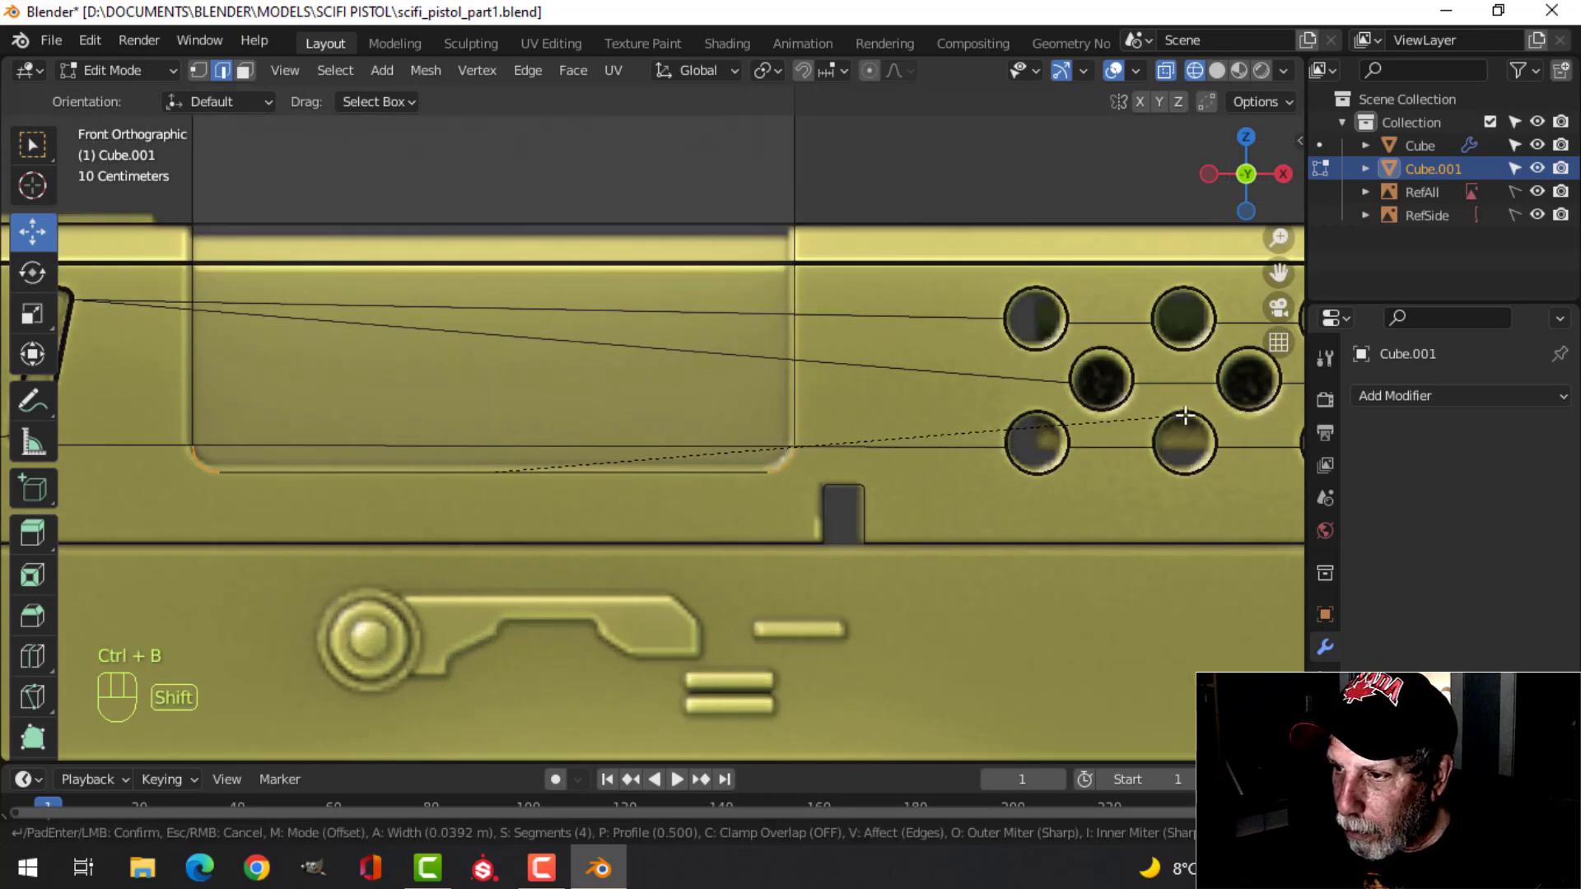
click(1188, 416)
scroll(988, 370, down, 4)
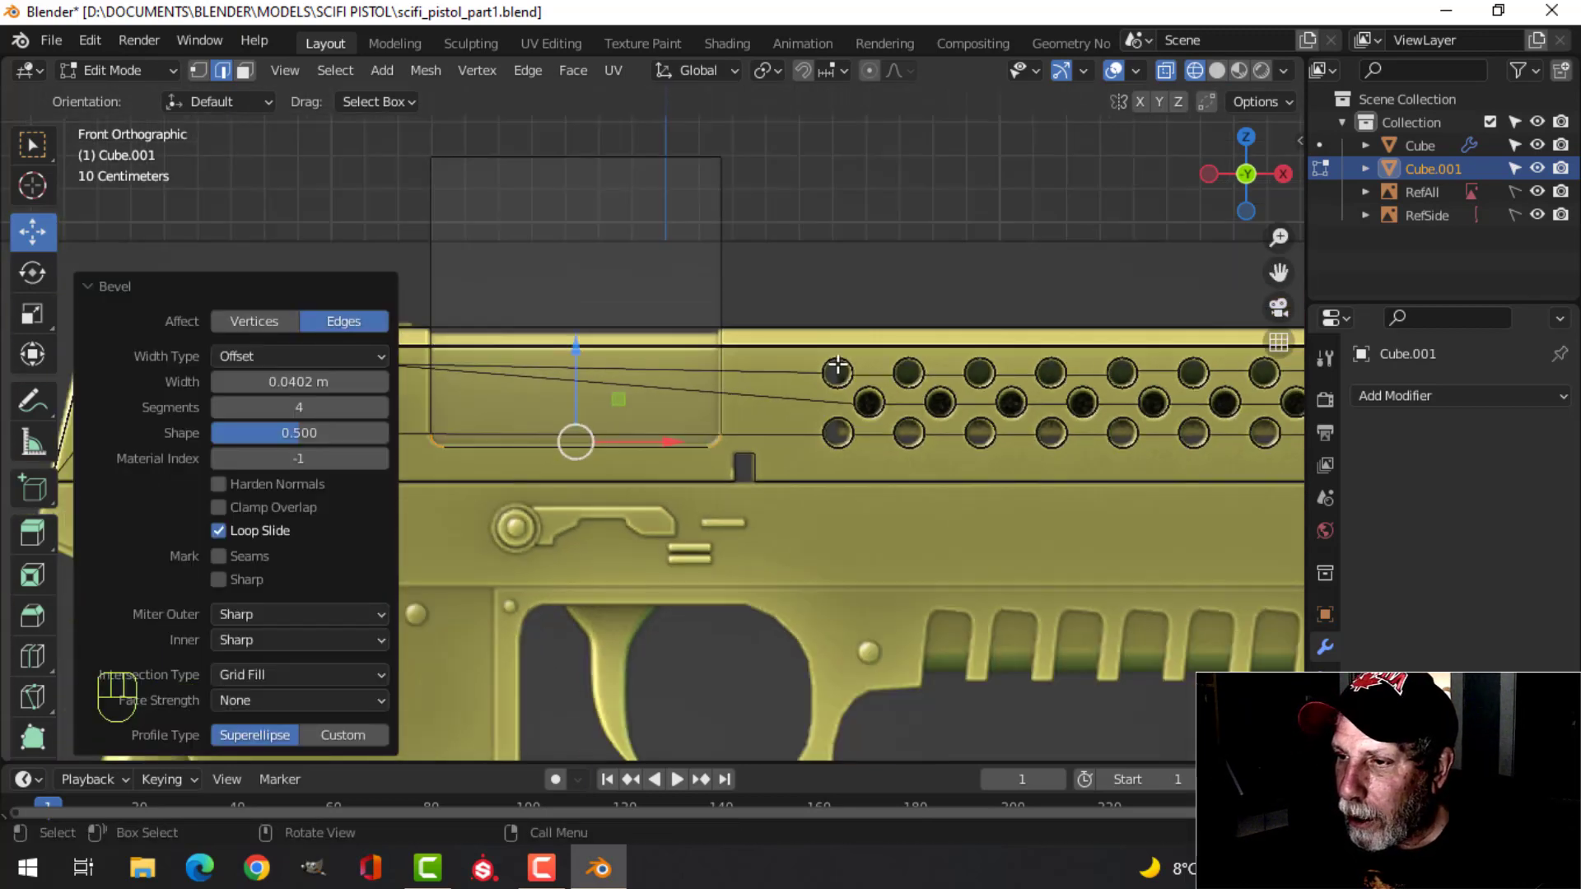
key(z)
click(989, 367)
middle_drag(989, 367, 872, 378)
key(alt+a)
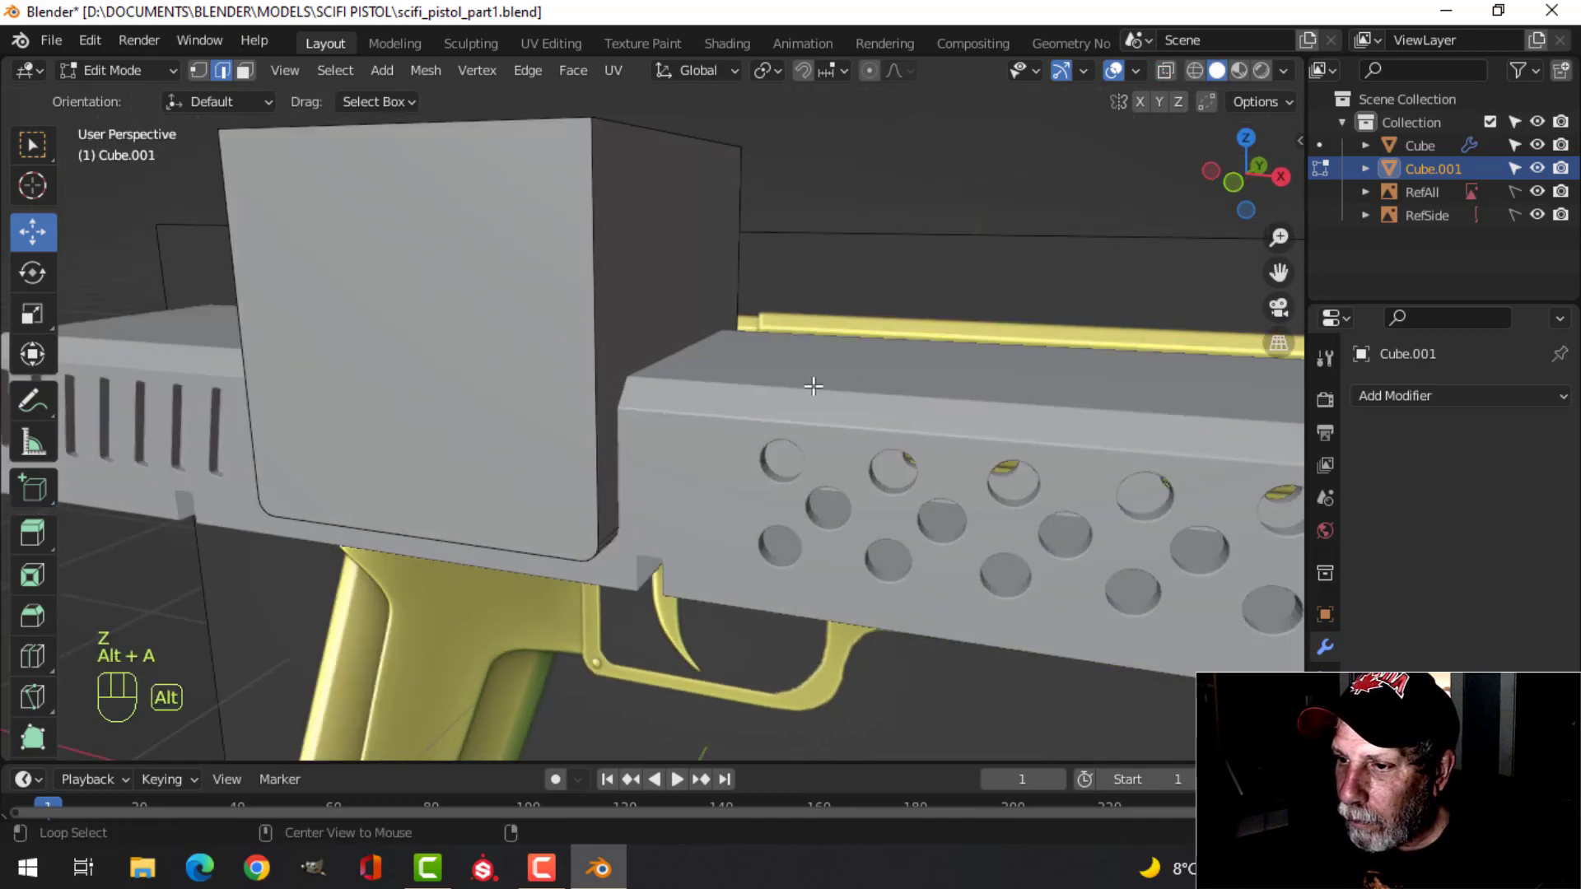
Add a Boolean Difference modifier to the slide, first in the stack, using the cutter cube and the Fast solver.
key(Tab)
key(alt+a)
scroll(791, 412, down, 5)
middle_drag(774, 434, 826, 402)
click(826, 402)
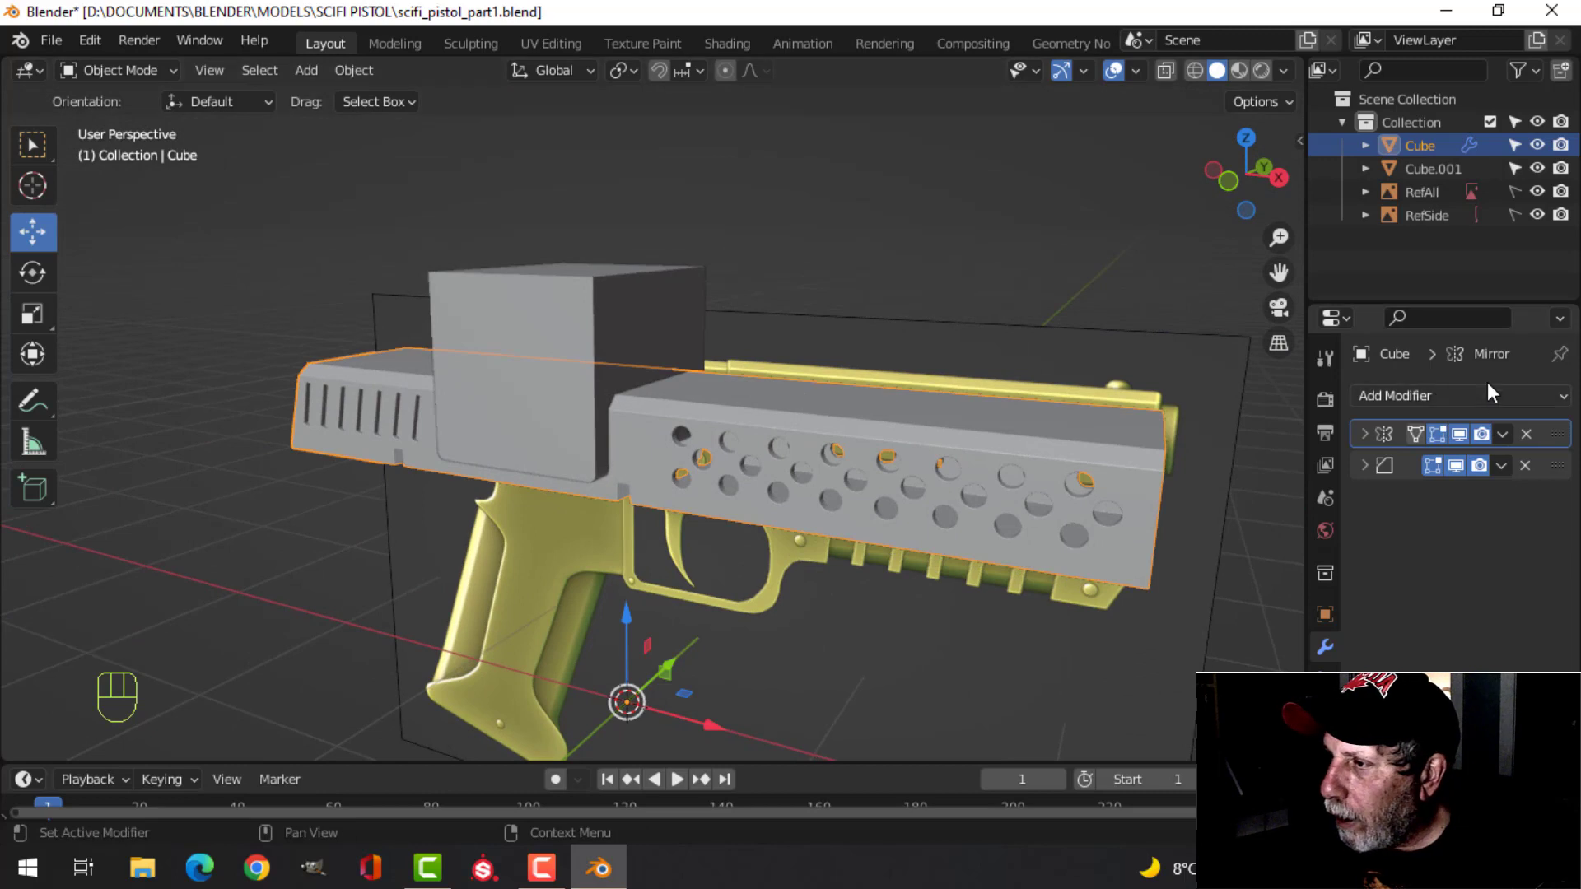
click(1386, 397)
click(1114, 512)
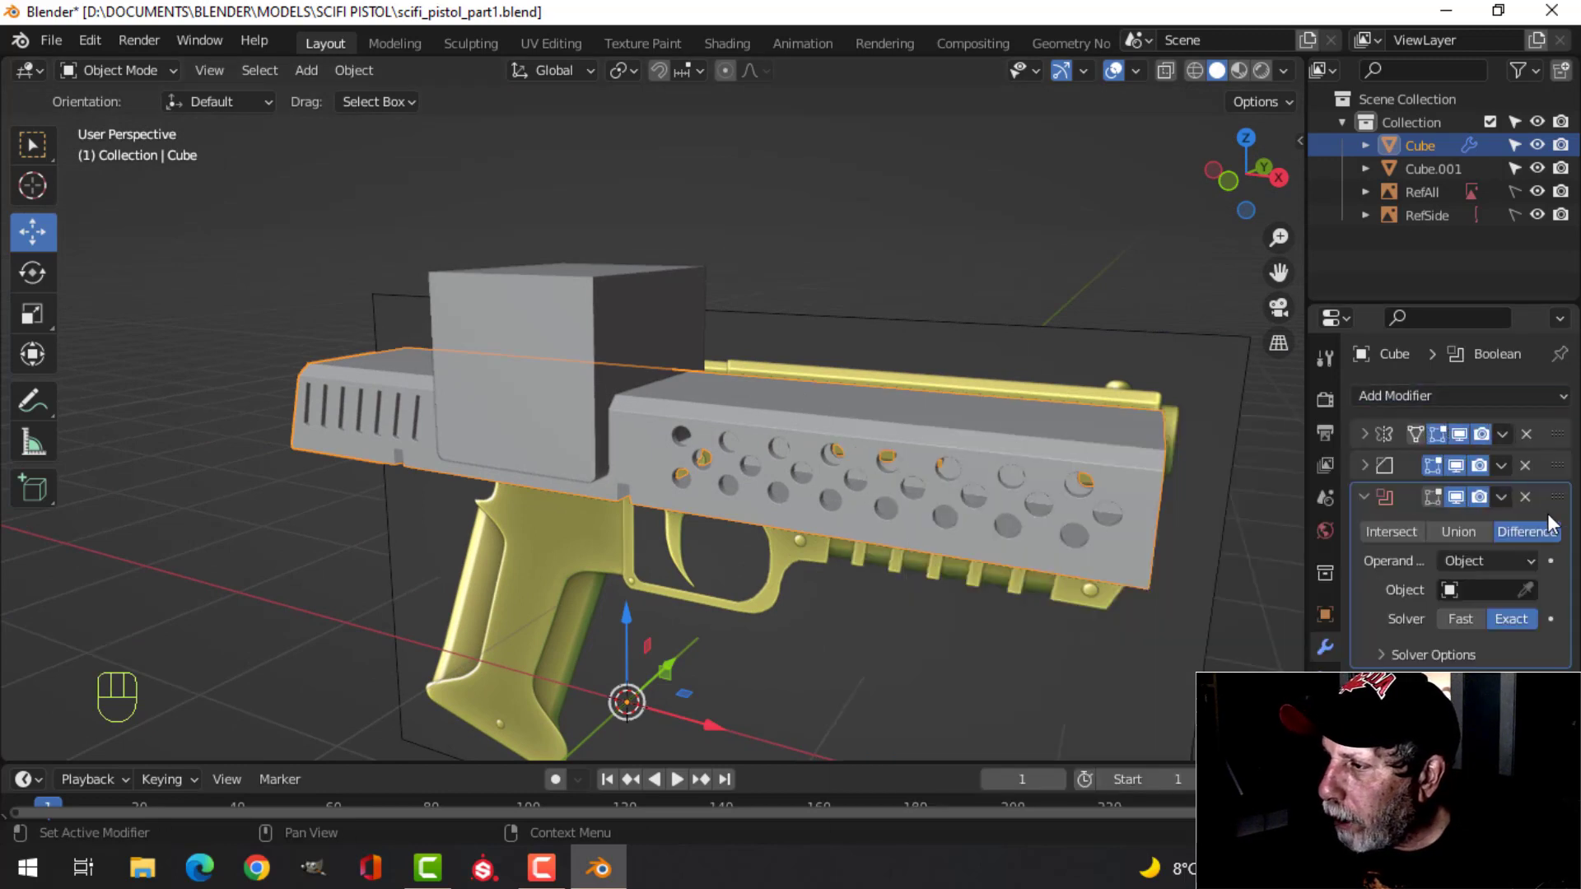
drag(1555, 499, 1531, 418)
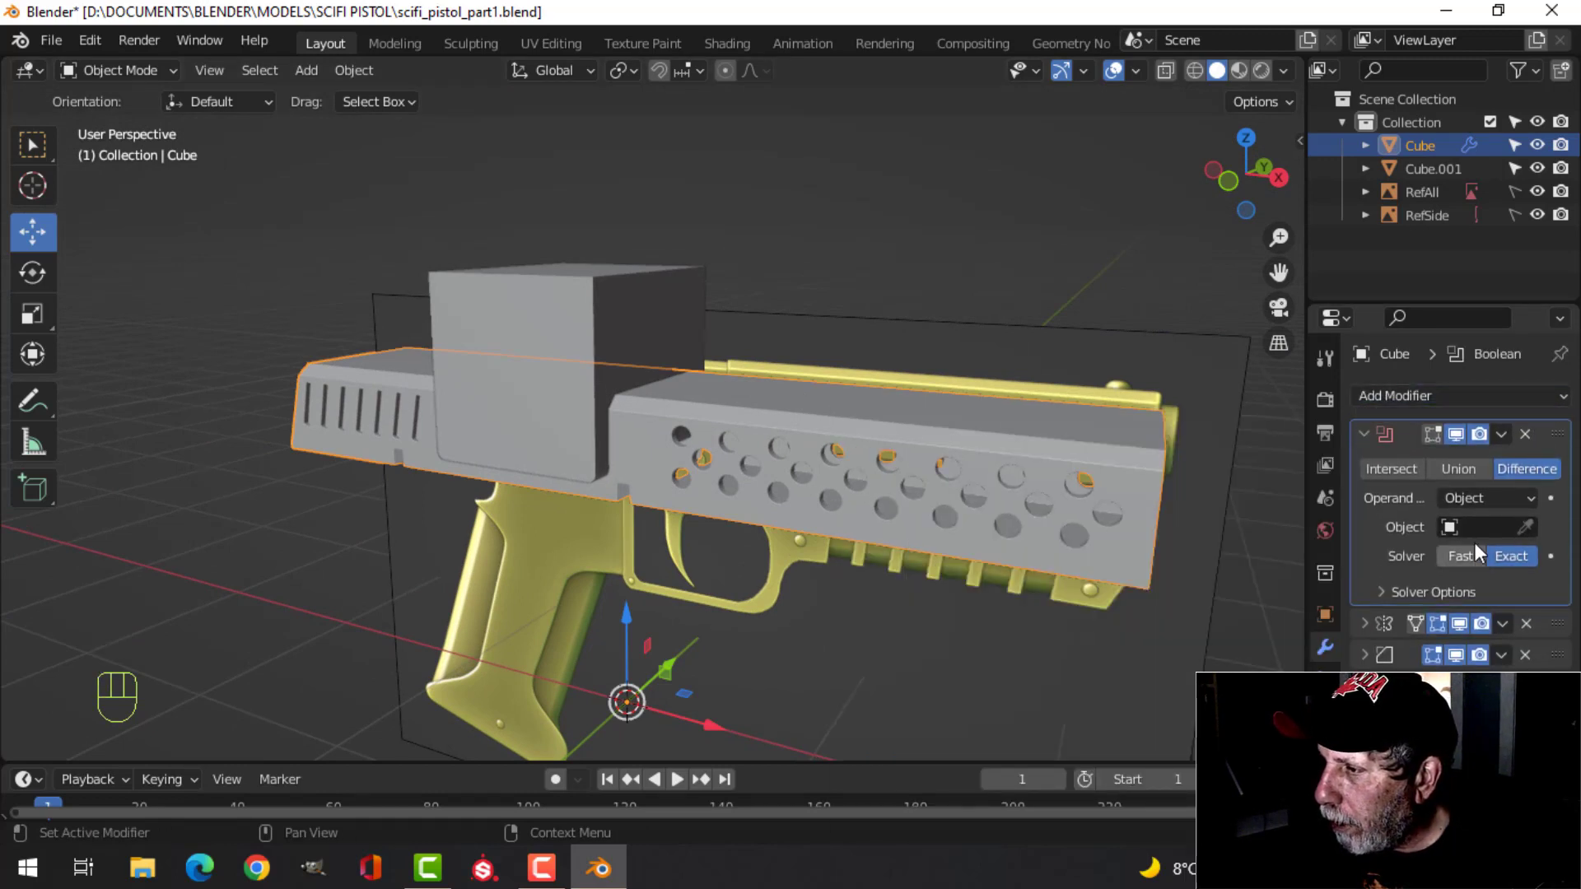
click(583, 337)
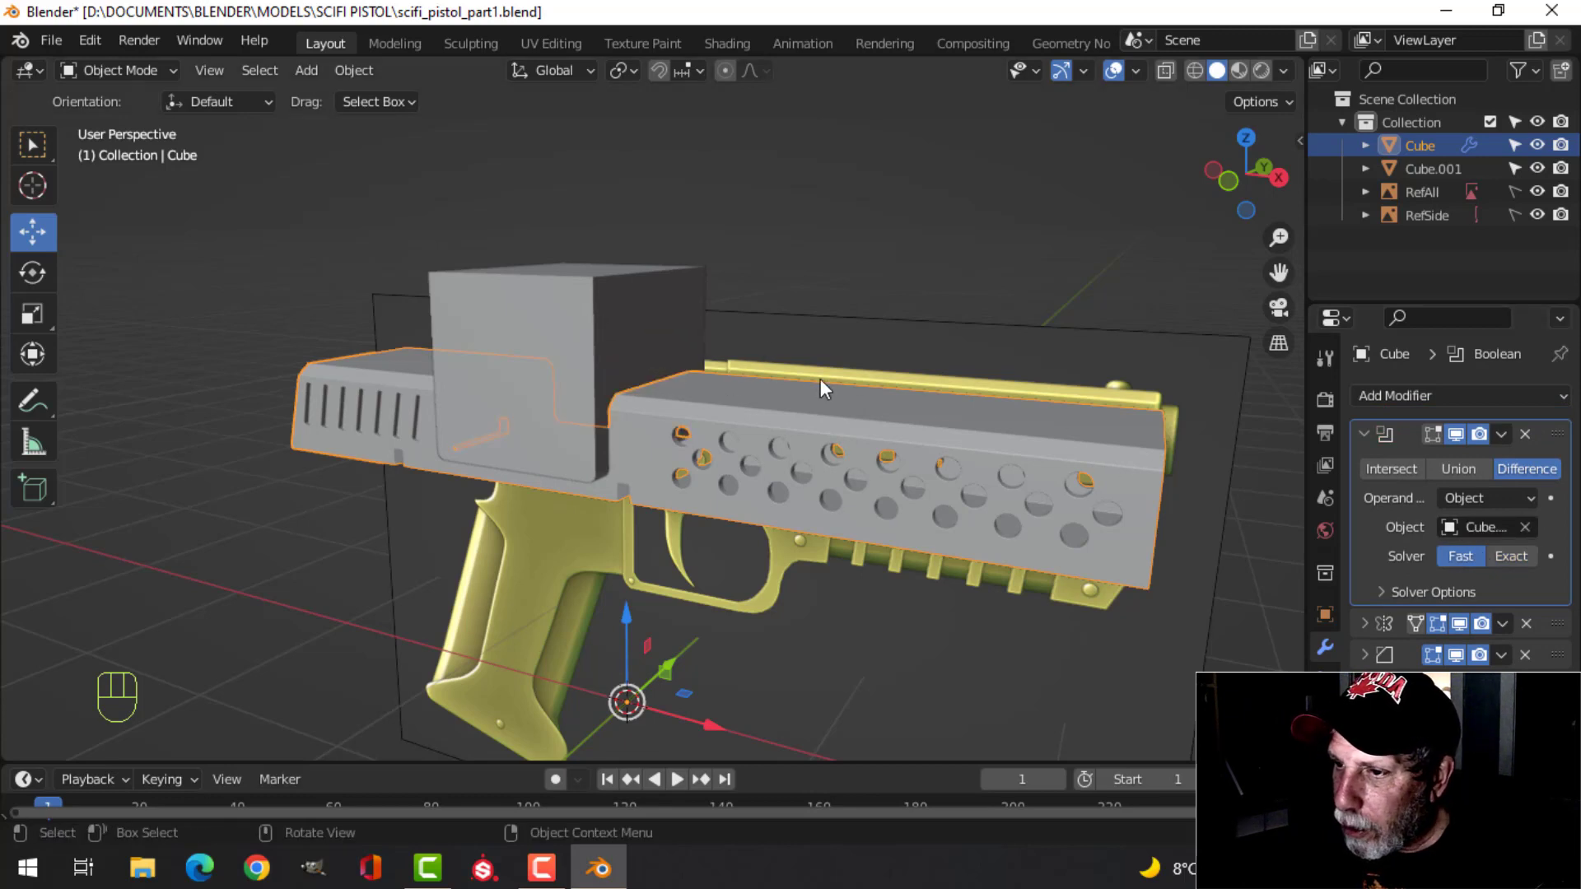
Apply the slide's Boolean modifier and delete the cutter cube.
click(1500, 435)
click(1437, 458)
click(581, 330)
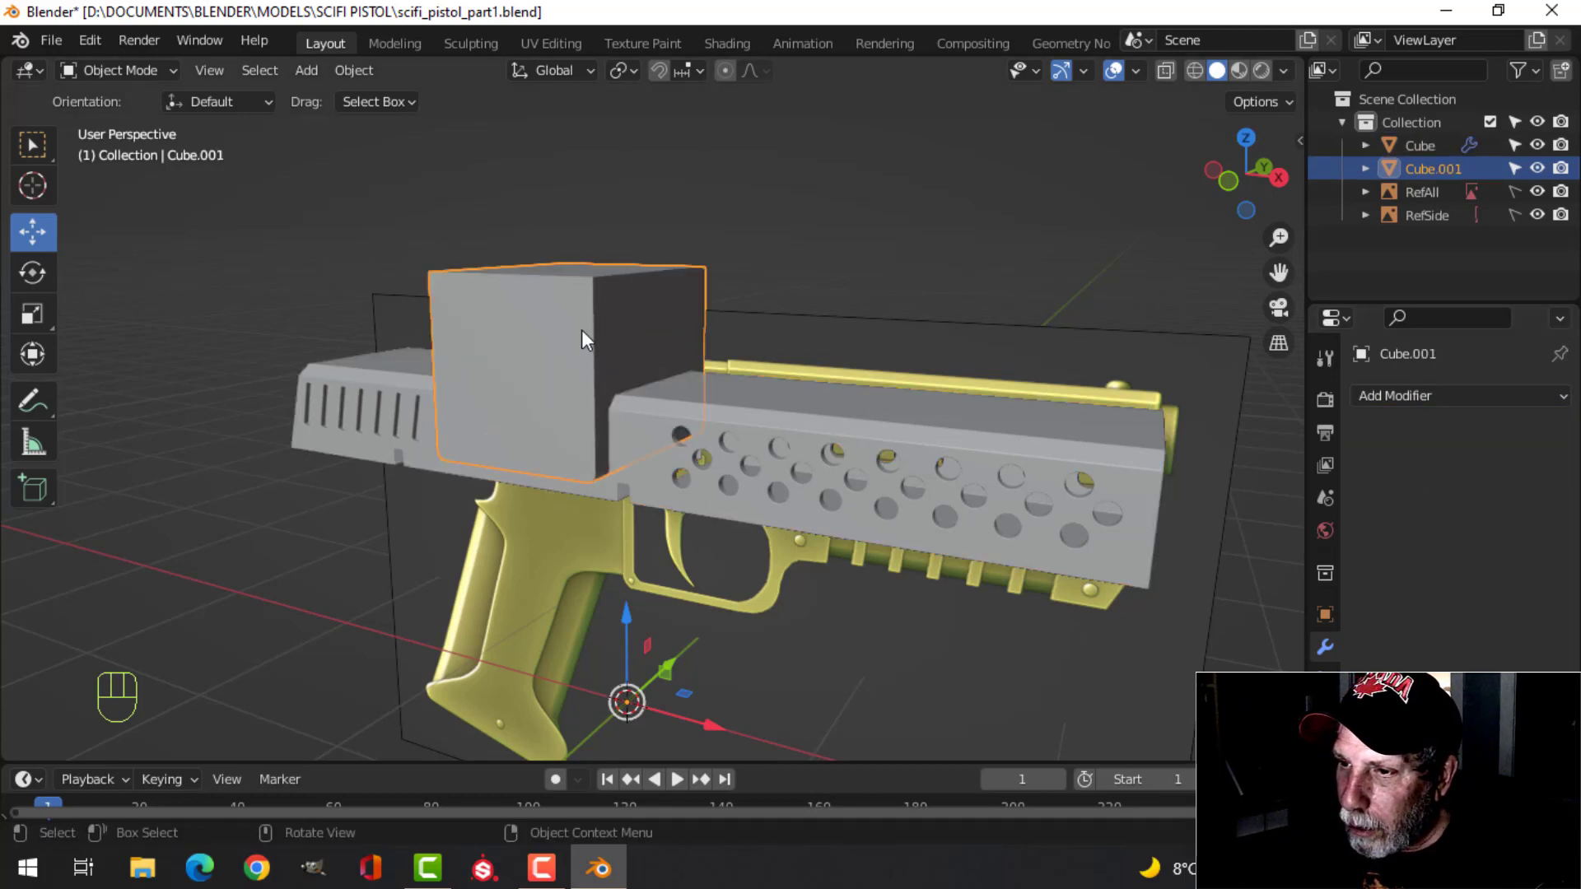
key(x)
click(565, 354)
Inspect the ejection port cutout and save the file.
middle_drag(564, 354, 639, 406)
scroll(736, 438, up, 4)
middle_drag(738, 443, 705, 419)
scroll(690, 438, down, 3)
key(ctrl+s)
scroll(716, 423, down, 3)
Add a Solidify modifier to the slide with a thickness of -0.013 m and Even Thickness enabled.
click(987, 447)
scroll(987, 447, up, 3)
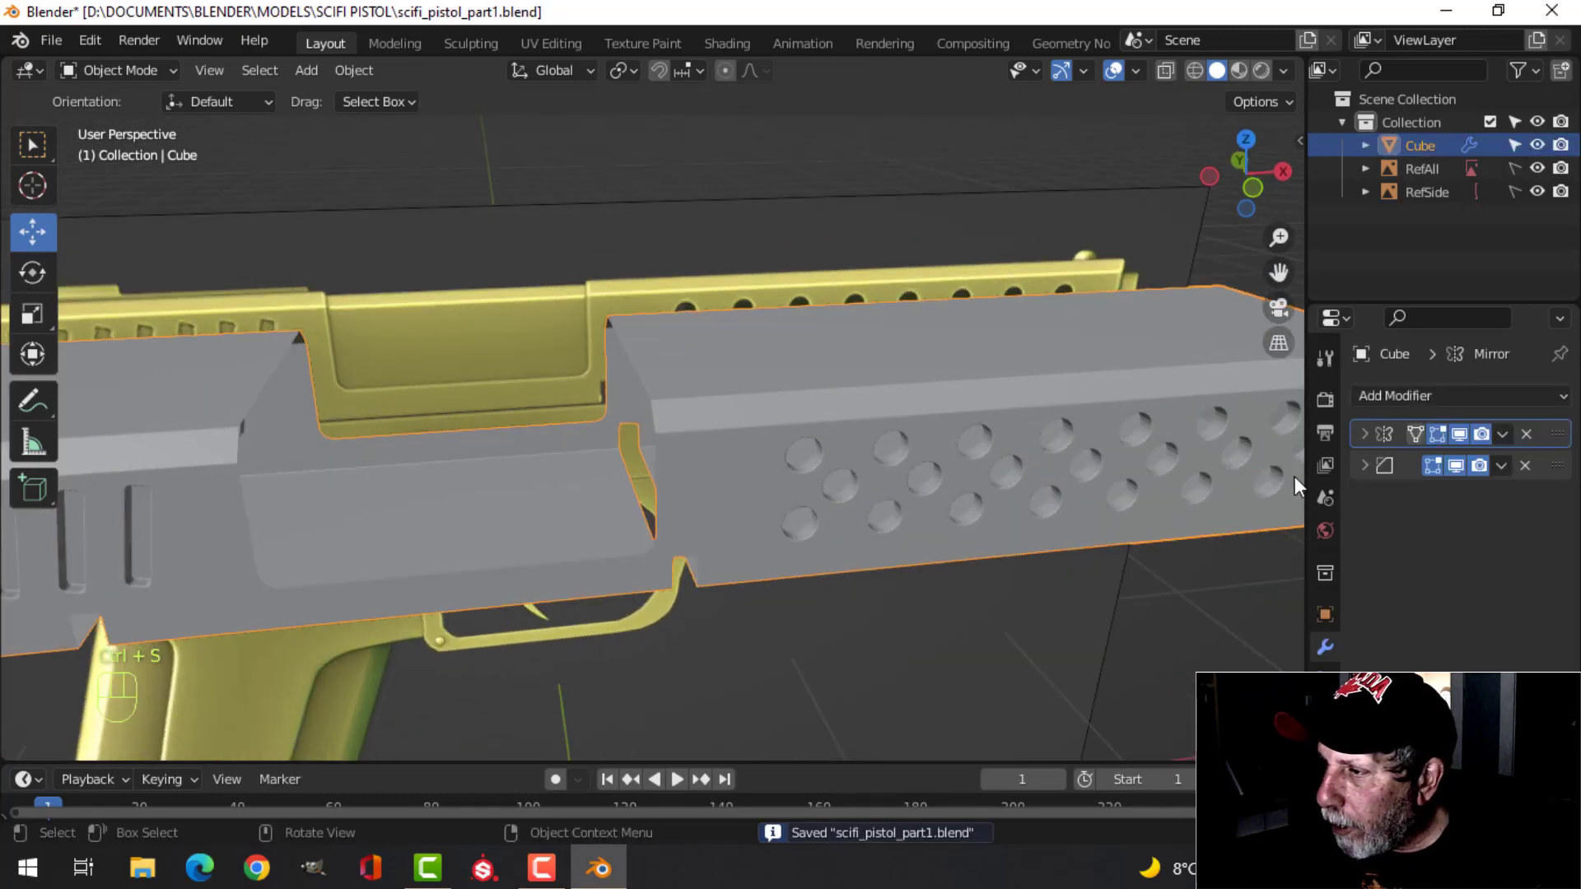
click(1363, 399)
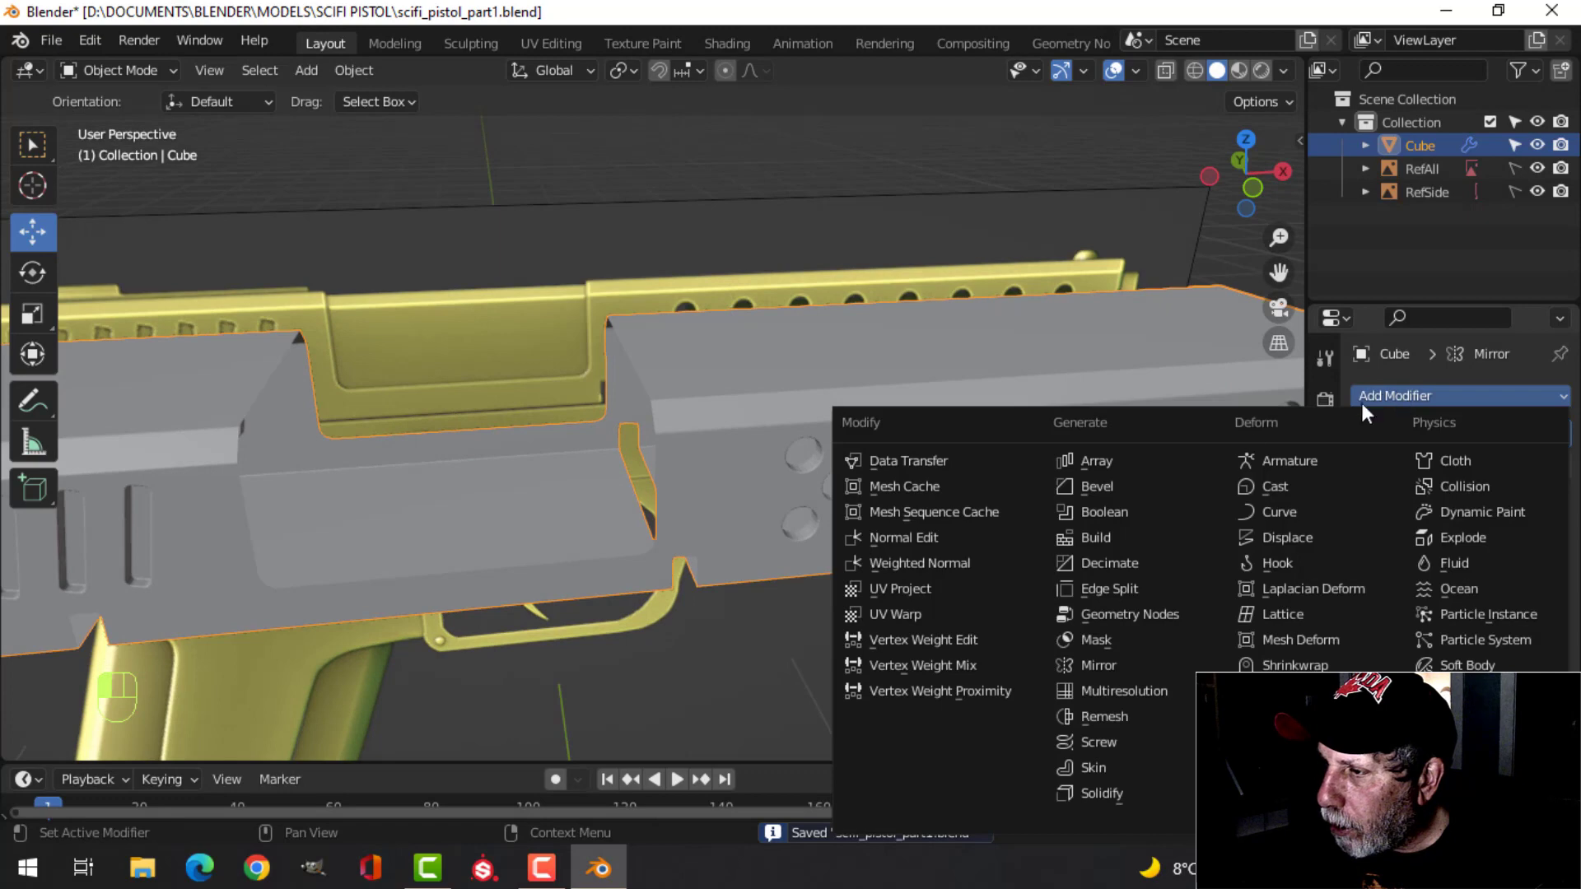
click(1123, 788)
middle_drag(782, 460, 1084, 466)
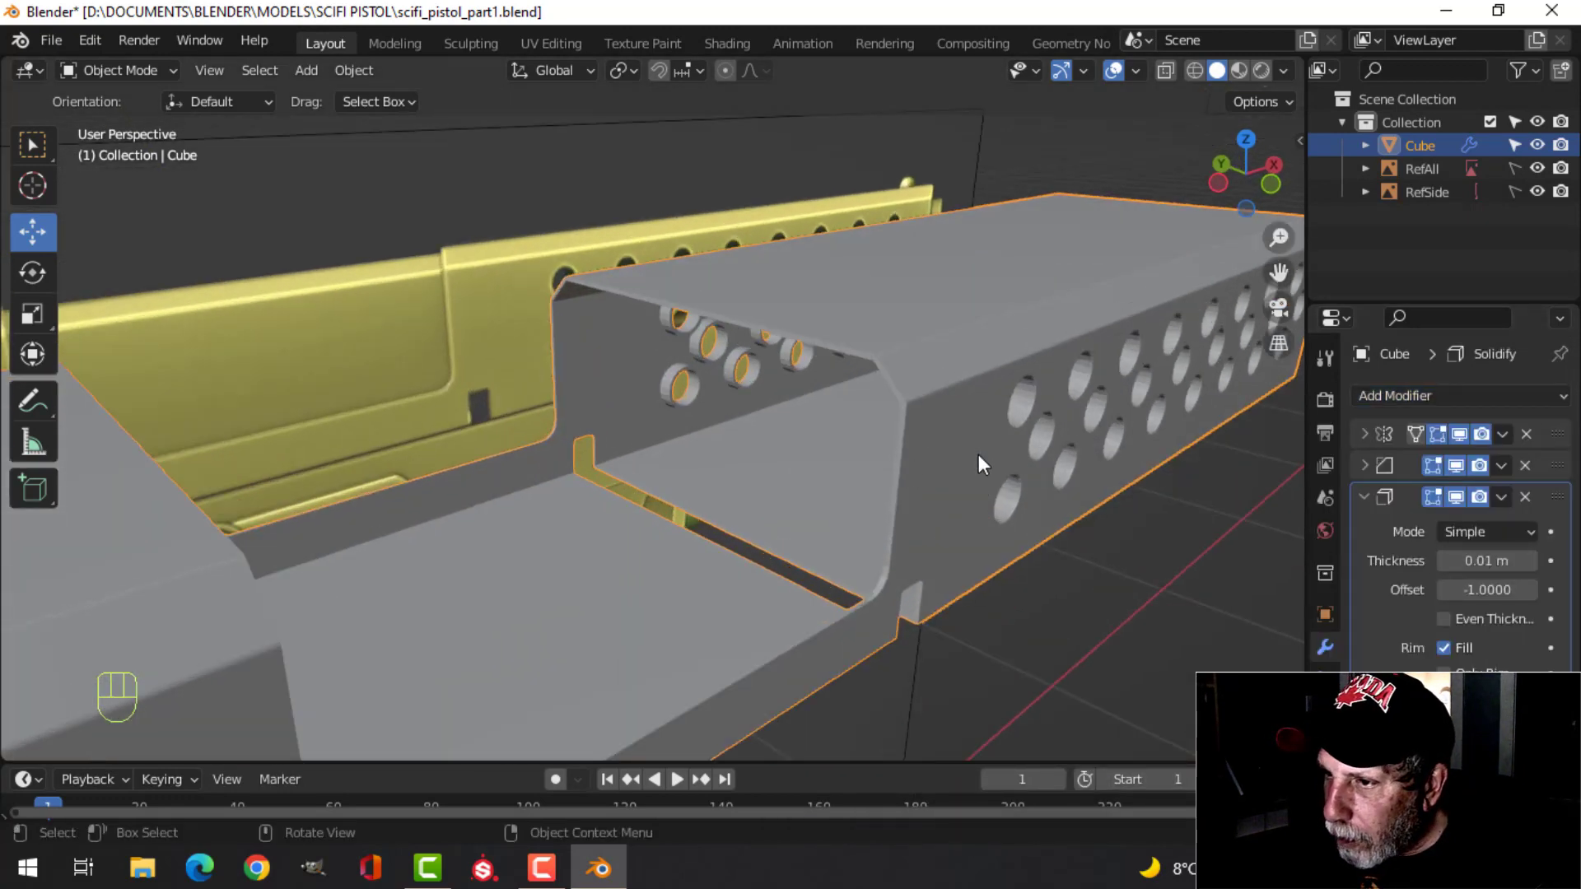
middle_drag(978, 455, 980, 387)
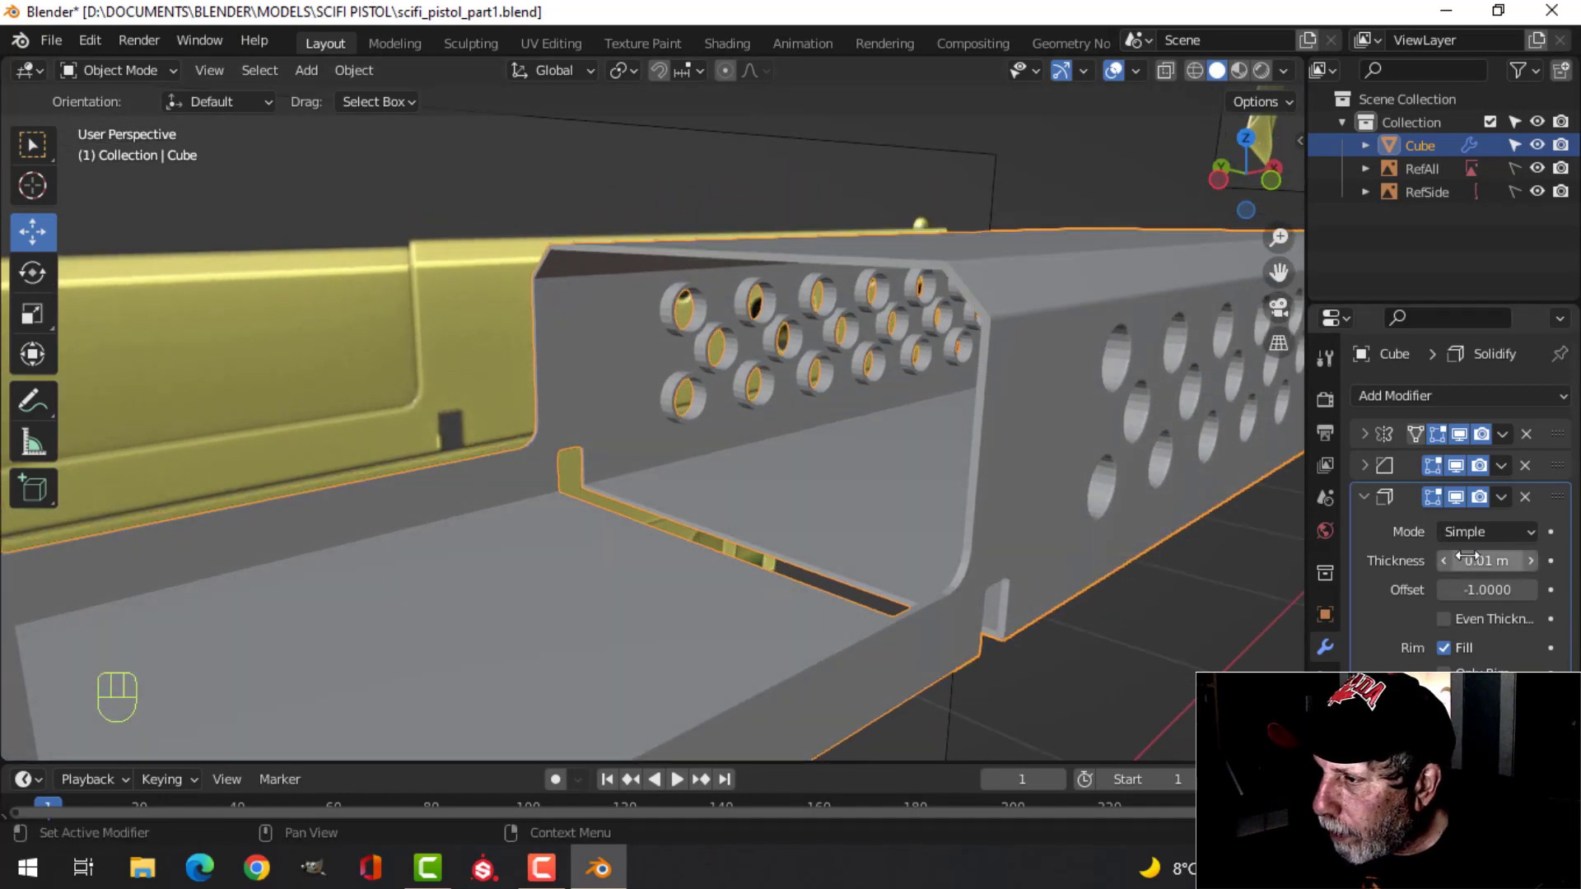
mouse_move(1467, 559)
shift+mouse_down()
mouse_move(1441, 560)
mouse_move(1482, 560)
mouse_move(1420, 560)
mouse_move(1461, 550)
shift+mouse_up()
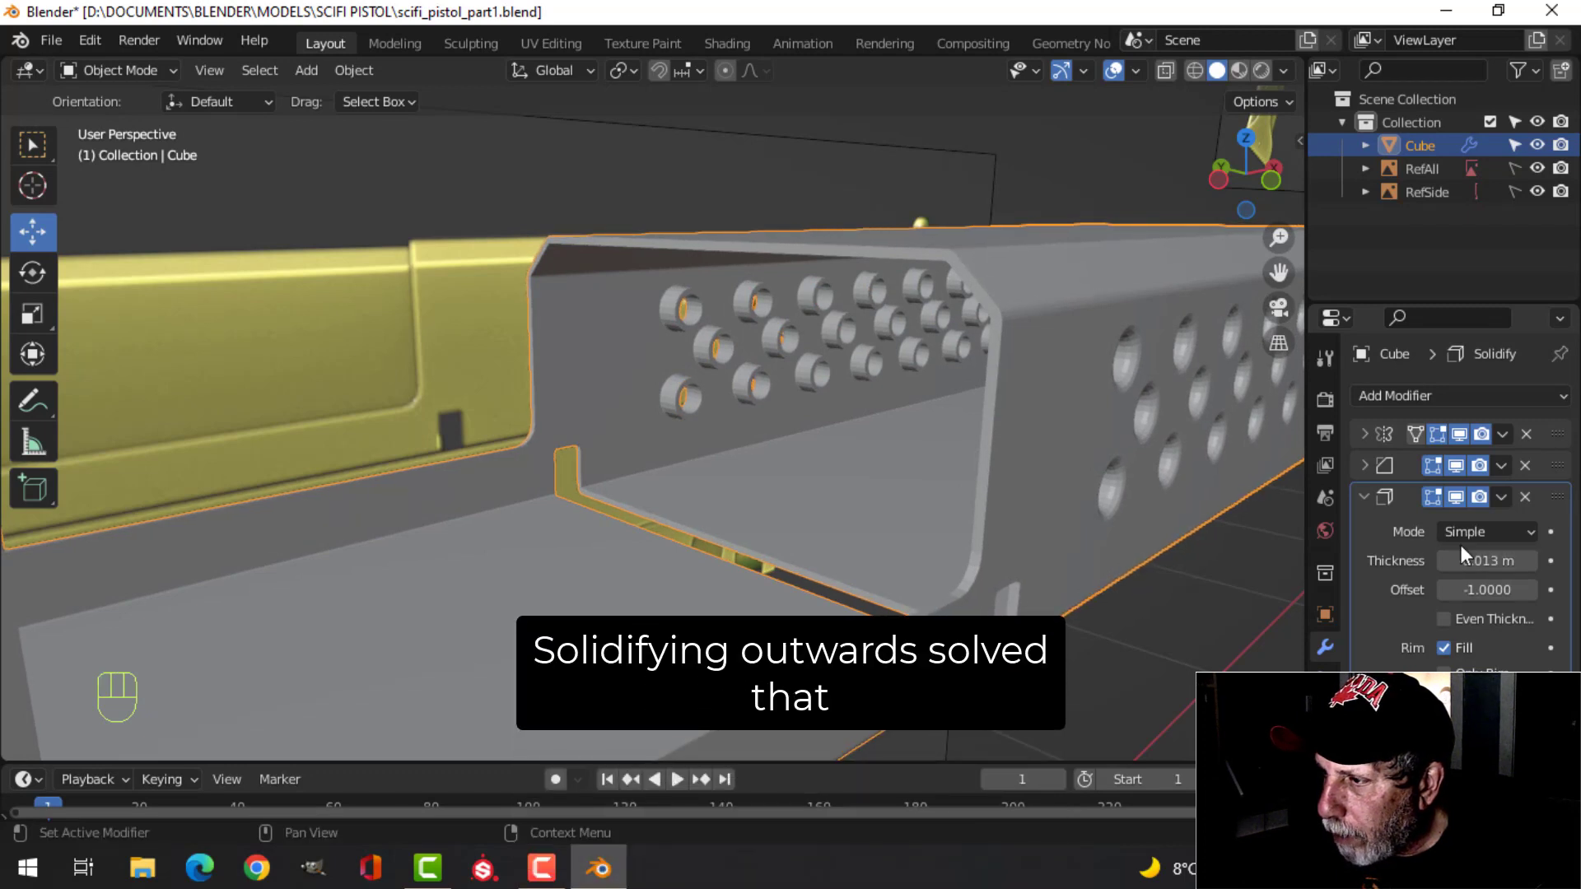
click(1444, 618)
scroll(1071, 519, down, 2)
middle_drag(1013, 497, 811, 499)
shift+middle_drag(540, 460, 708, 403)
key(alt+a)
middle_drag(621, 333, 837, 364)
Turn off the Solidify modifier's viewport display and select the slide's profile edges along the ejection port's front end.
key(Tab)
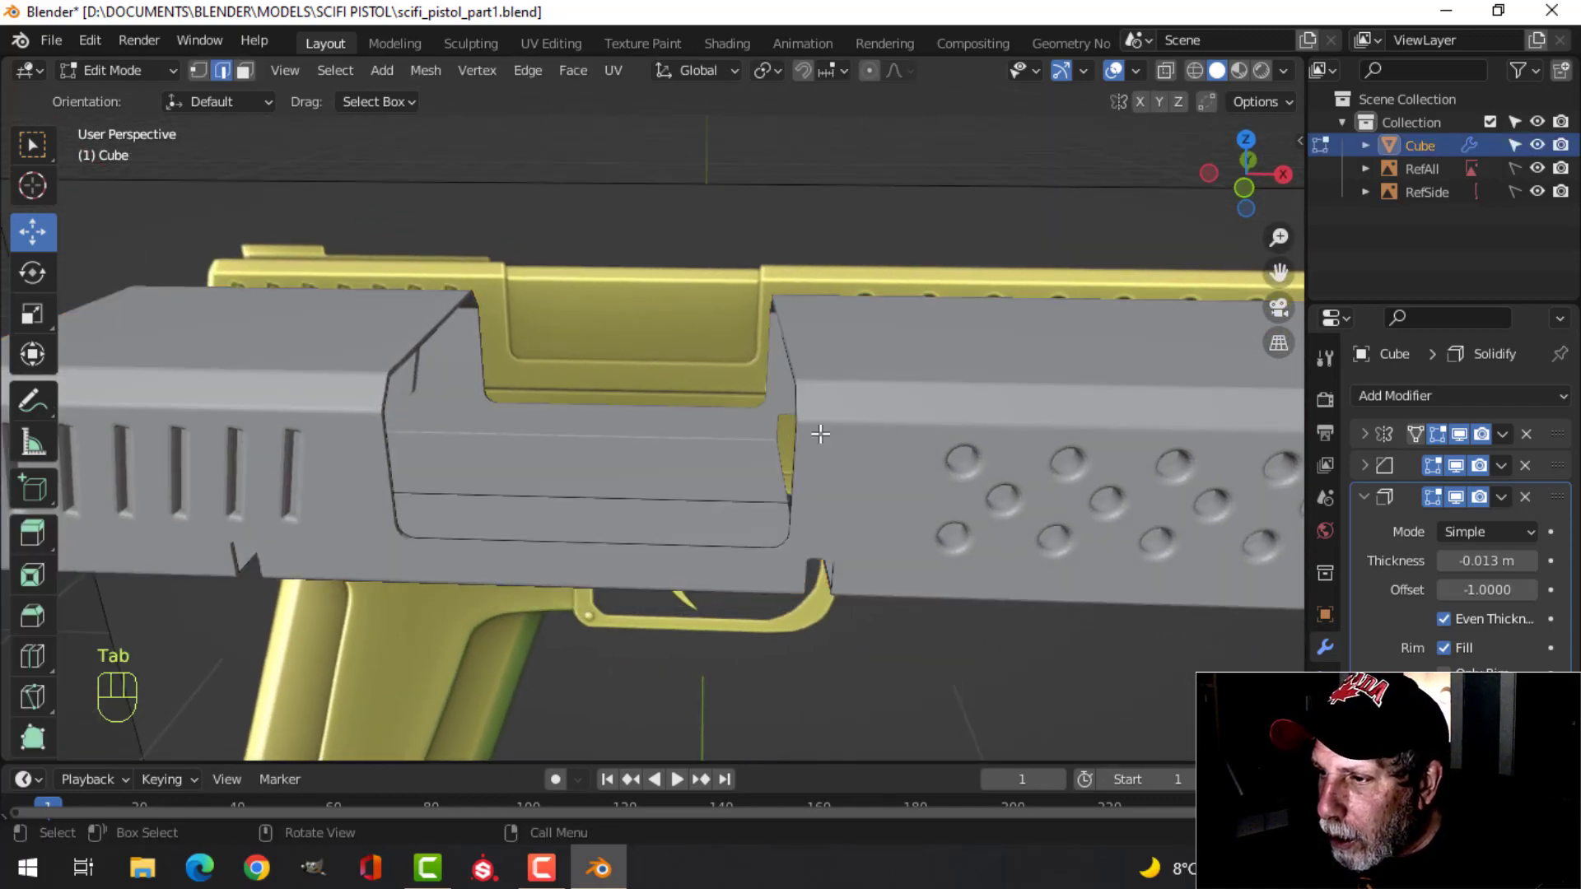
middle_drag(812, 428, 903, 407)
middle_drag(927, 423, 926, 423)
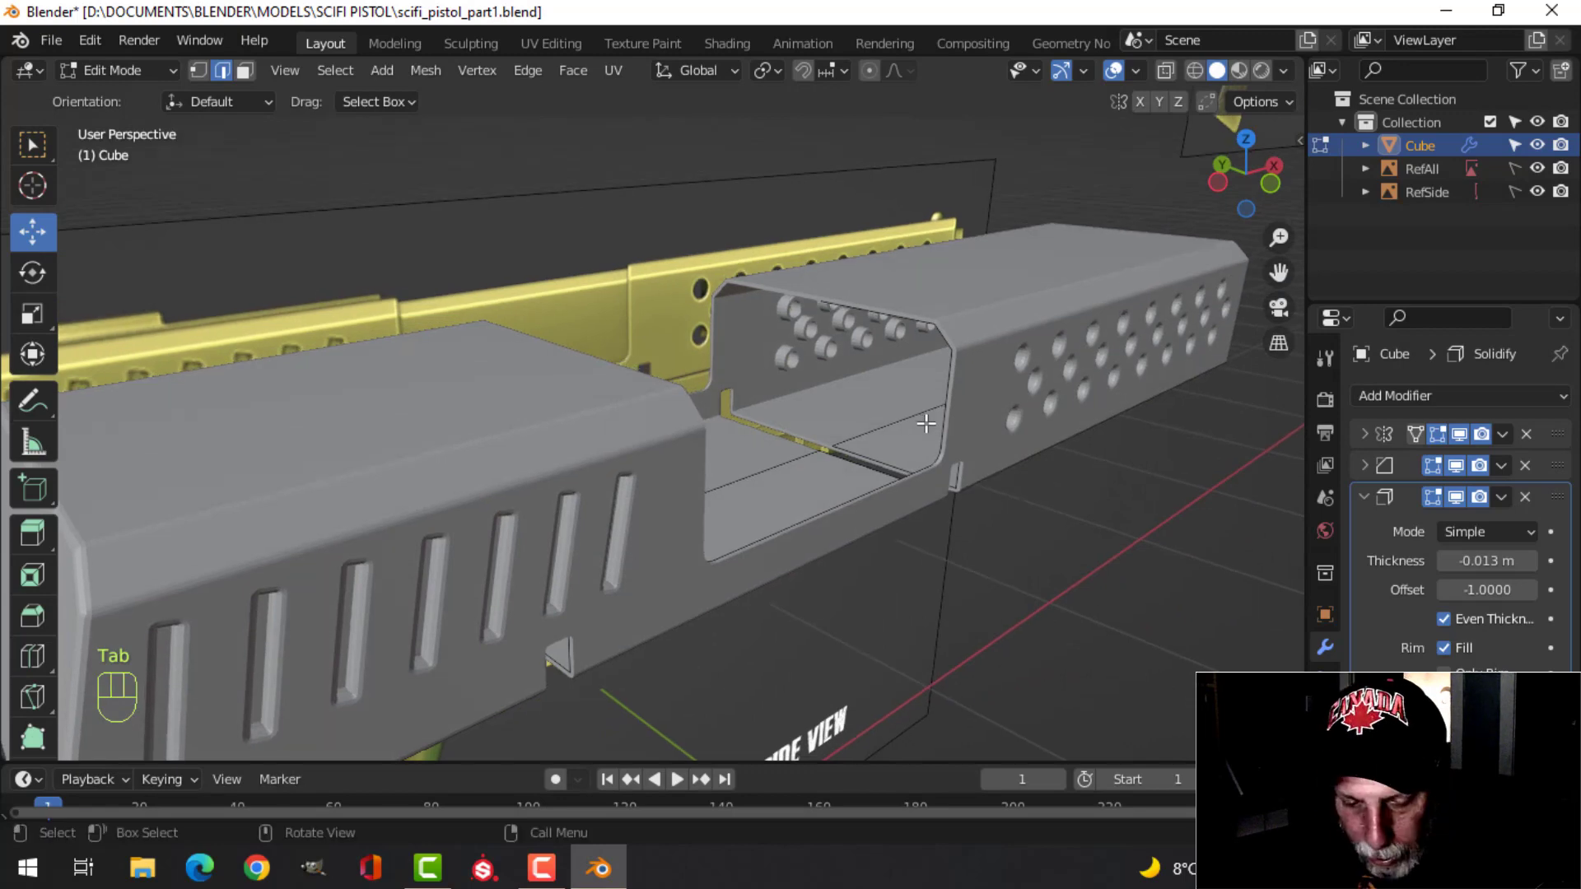
click(1457, 496)
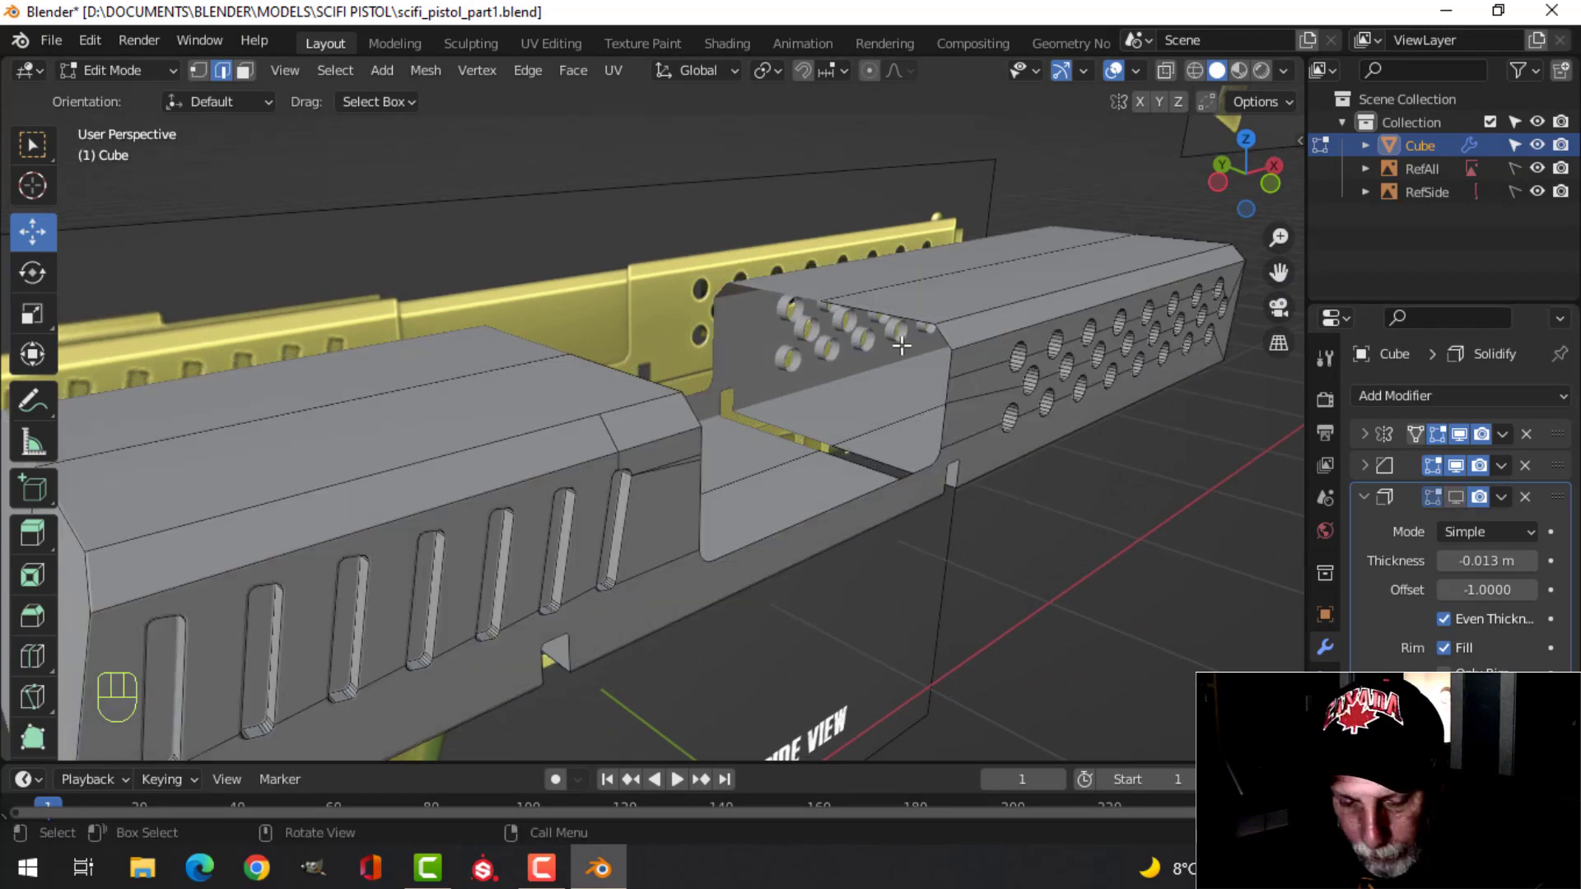
middle_drag(908, 374, 900, 346)
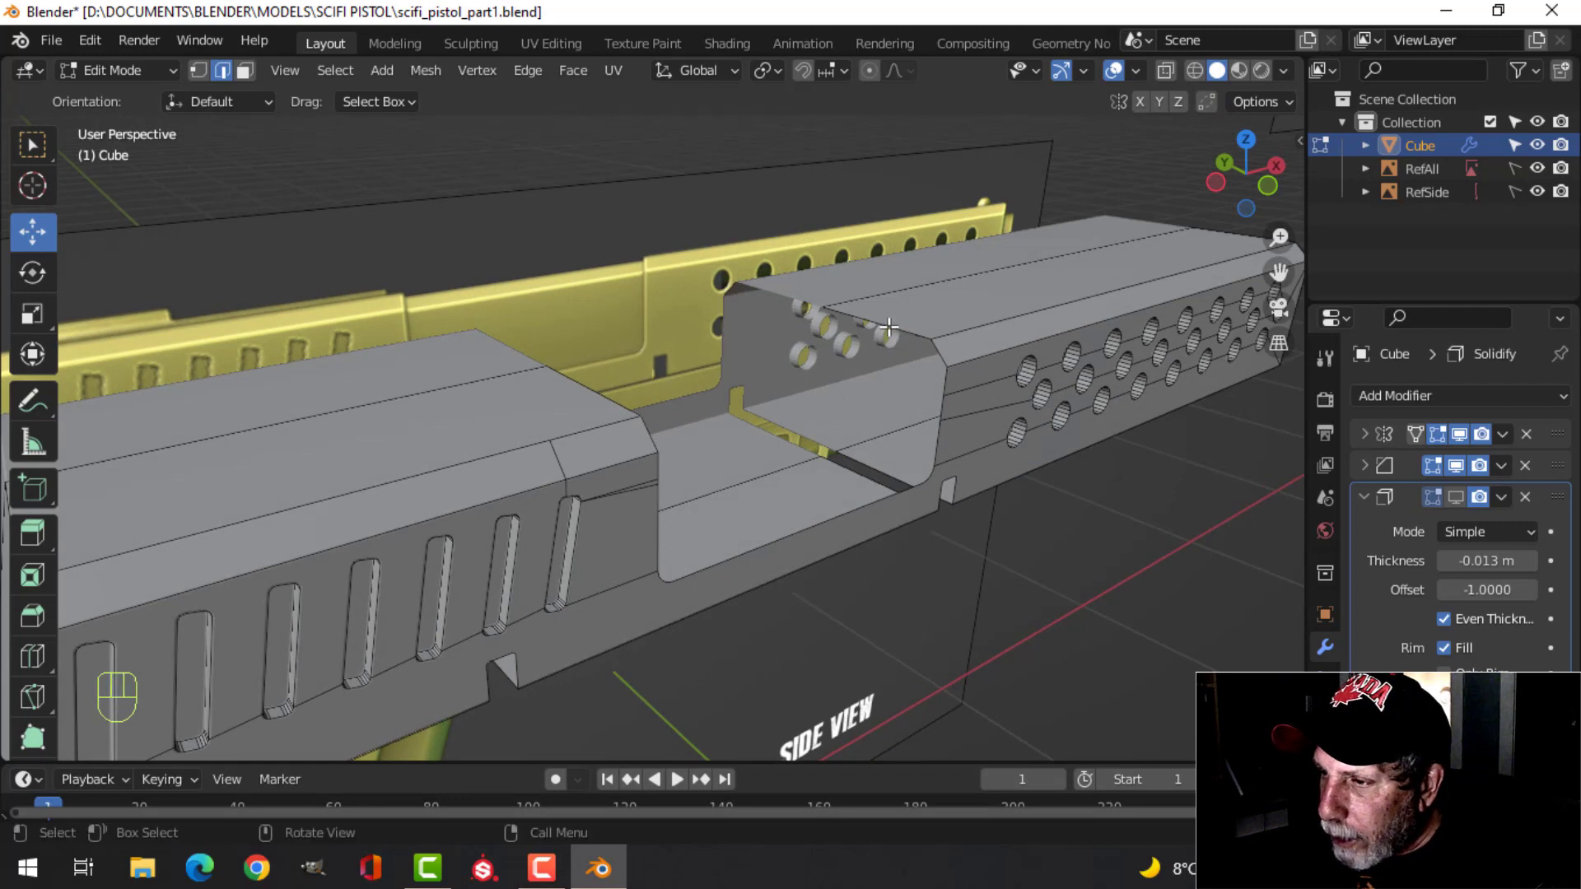
scroll(971, 379, up, 2)
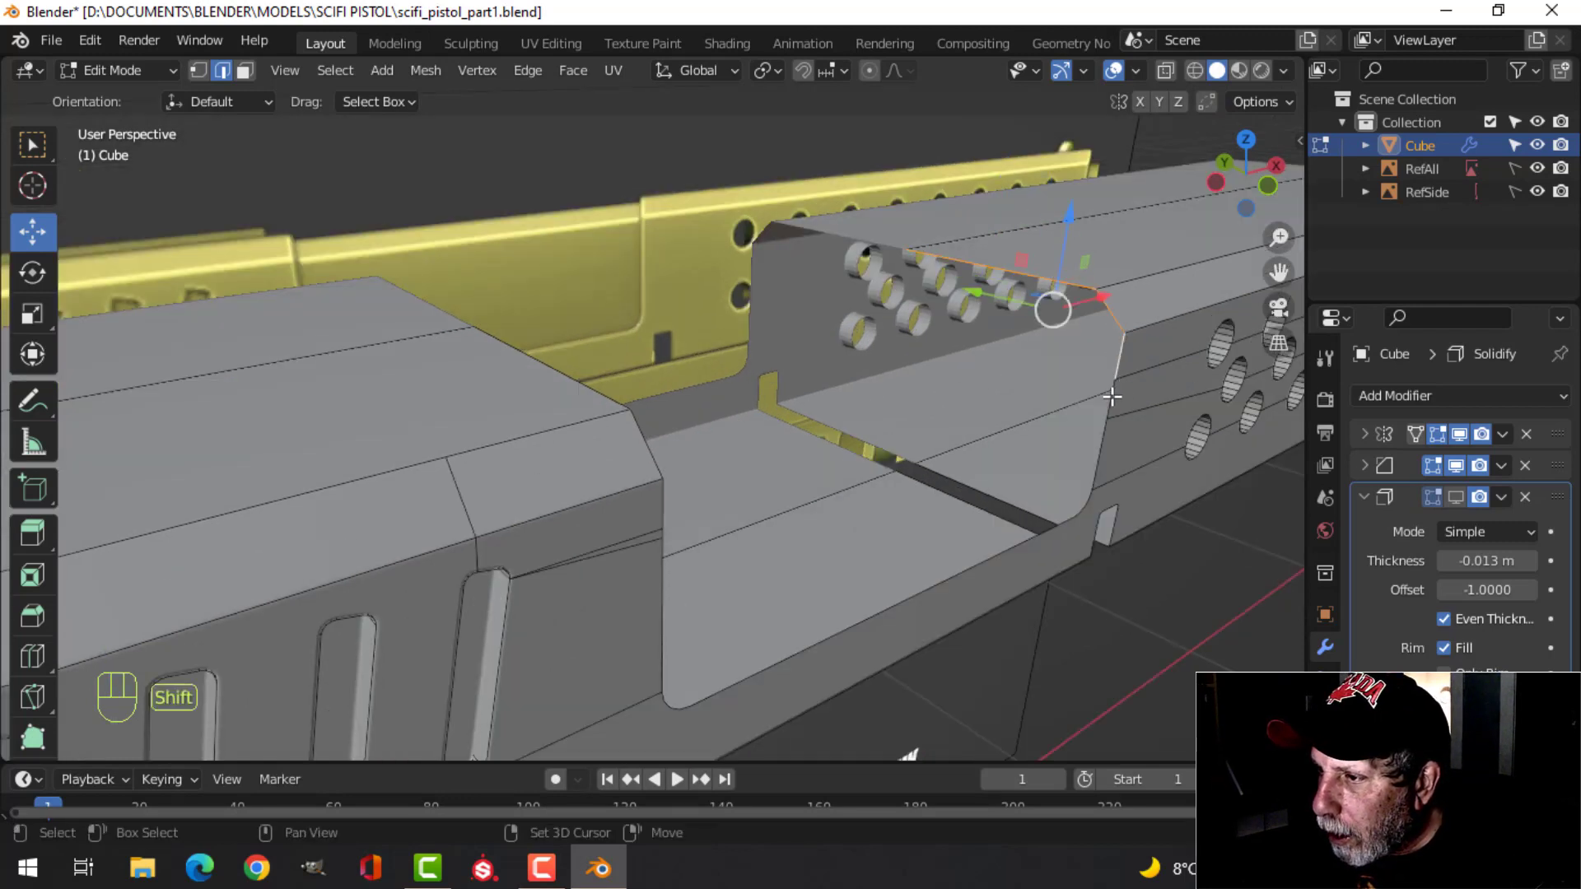
shift+click(1102, 448)
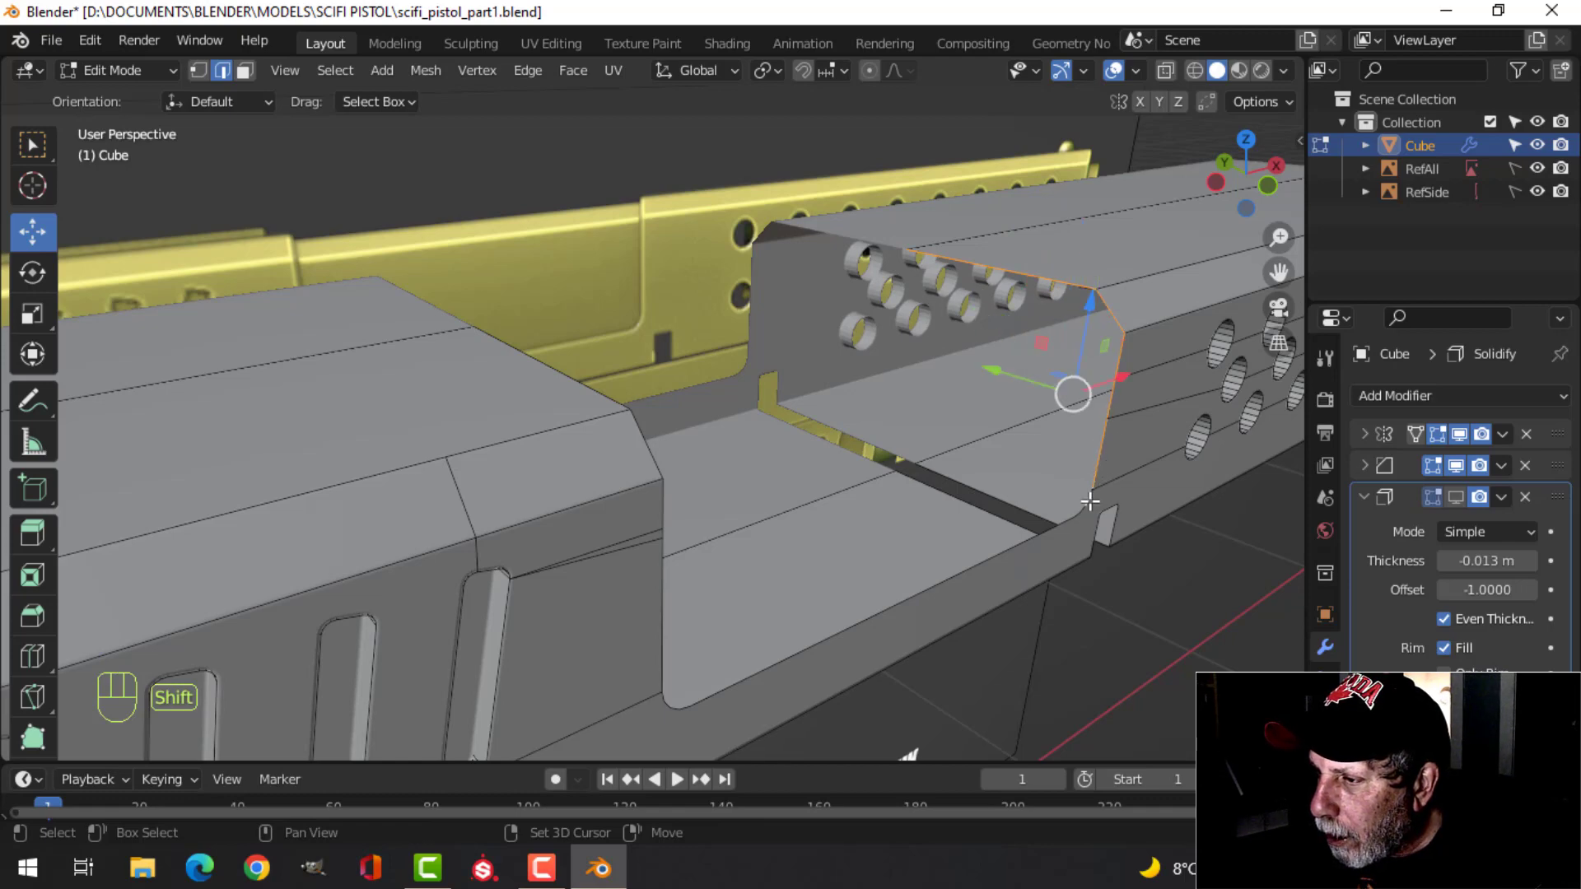
middle_drag(1090, 502, 1002, 397)
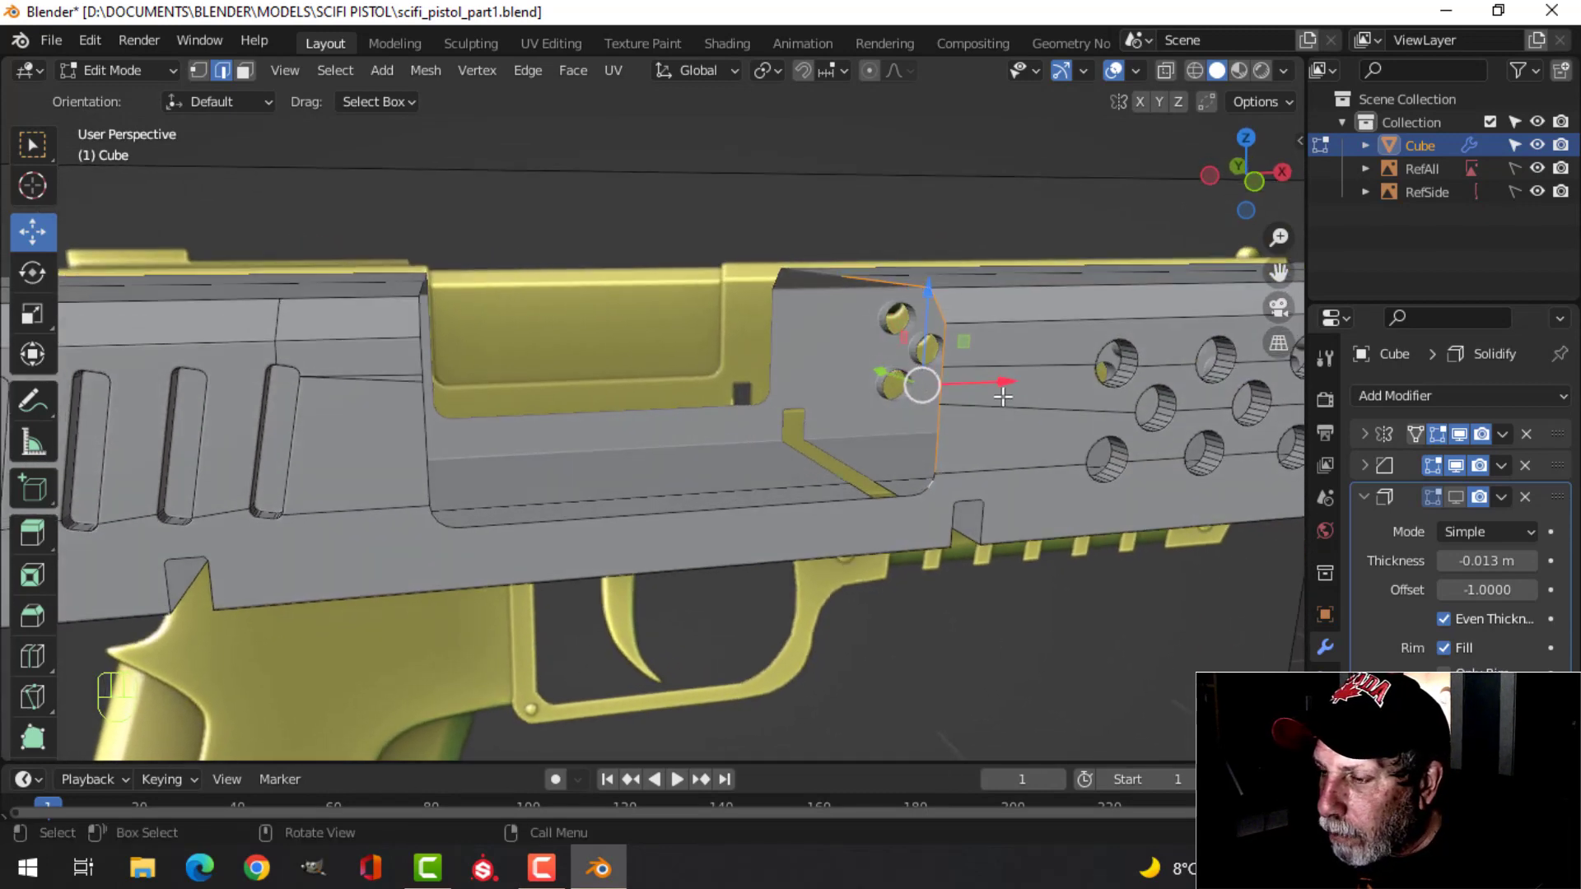
scroll(1009, 522, up, 2)
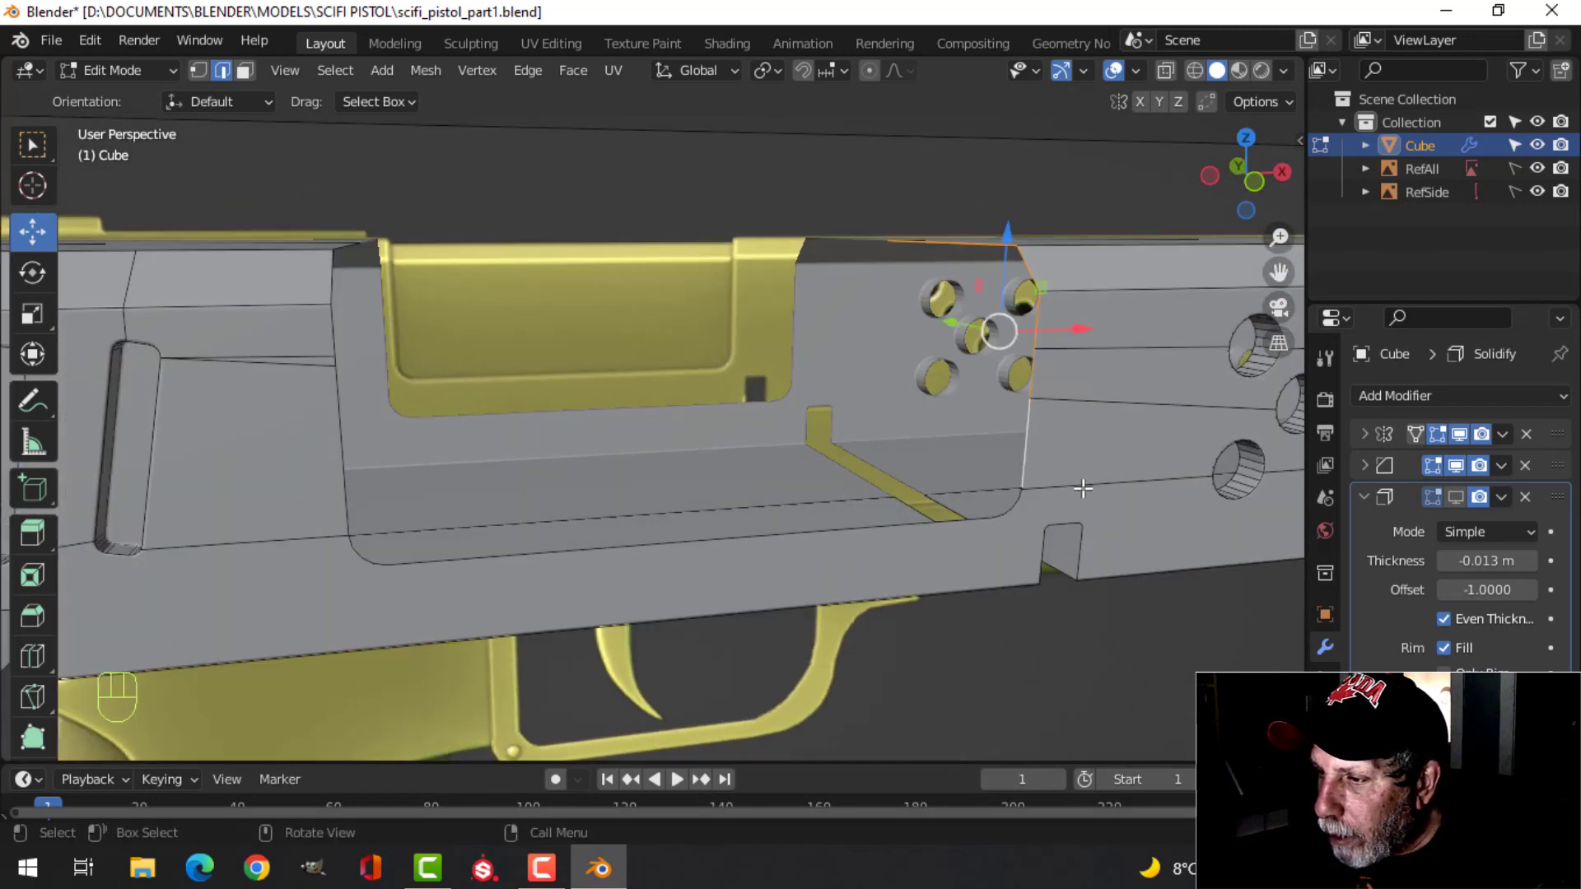
middle_drag(1083, 488, 924, 418)
scroll(894, 335, down, 3)
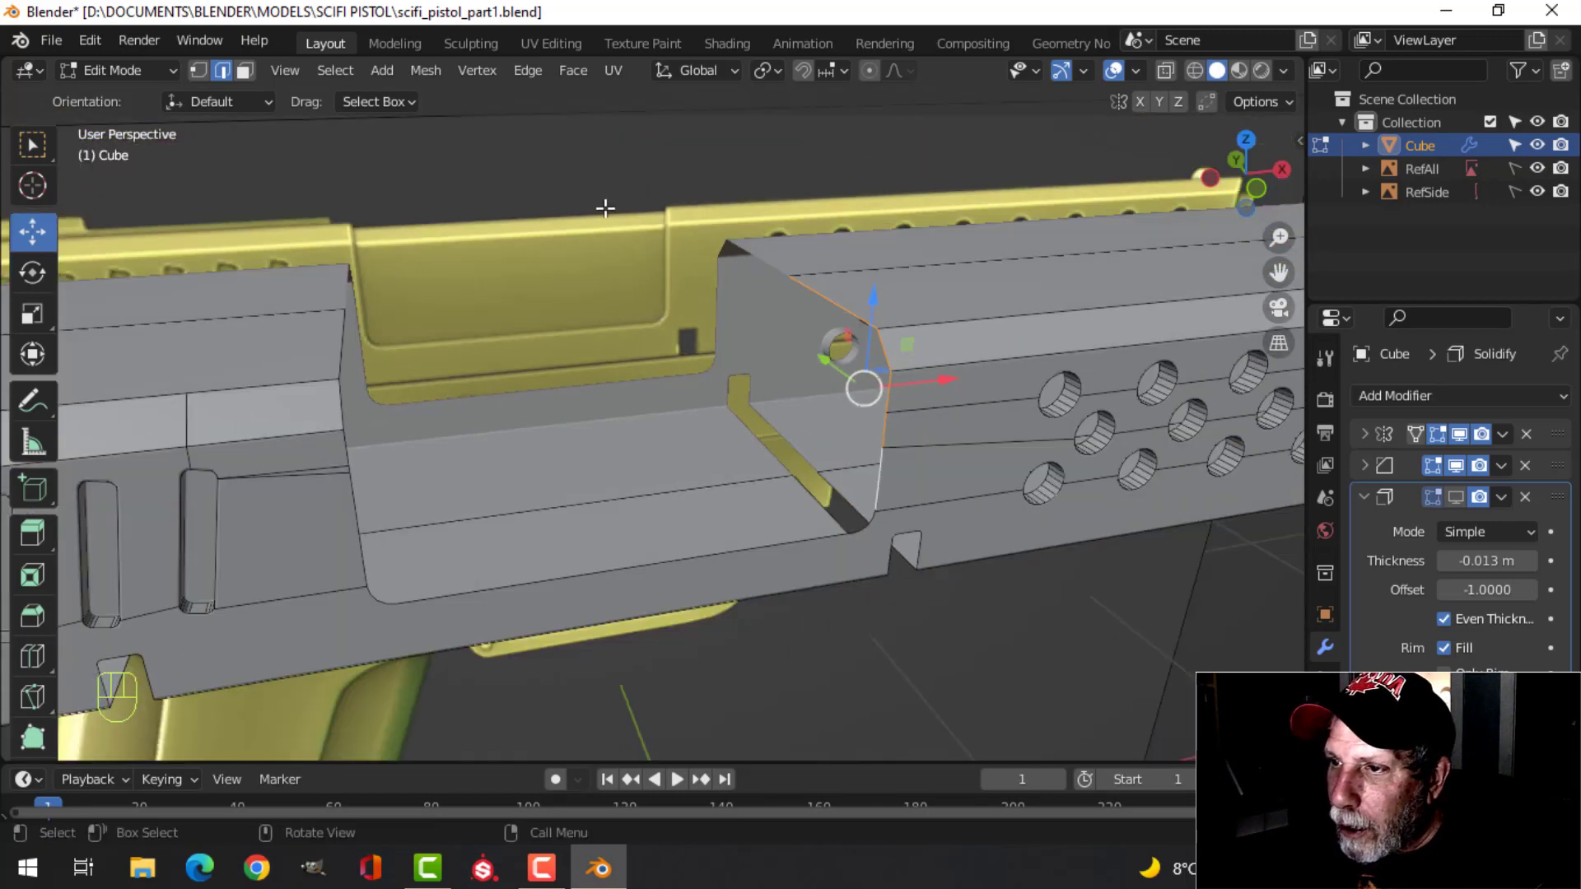
Duplicate the selected profile edges, shift the copy back along X into the port opening, and separate it as its own object.
scroll(846, 322, down, 1)
shift+middle_drag(872, 336, 815, 311)
key(shift+d)
click(892, 325)
drag(806, 362, 748, 368)
key(p)
click(854, 368)
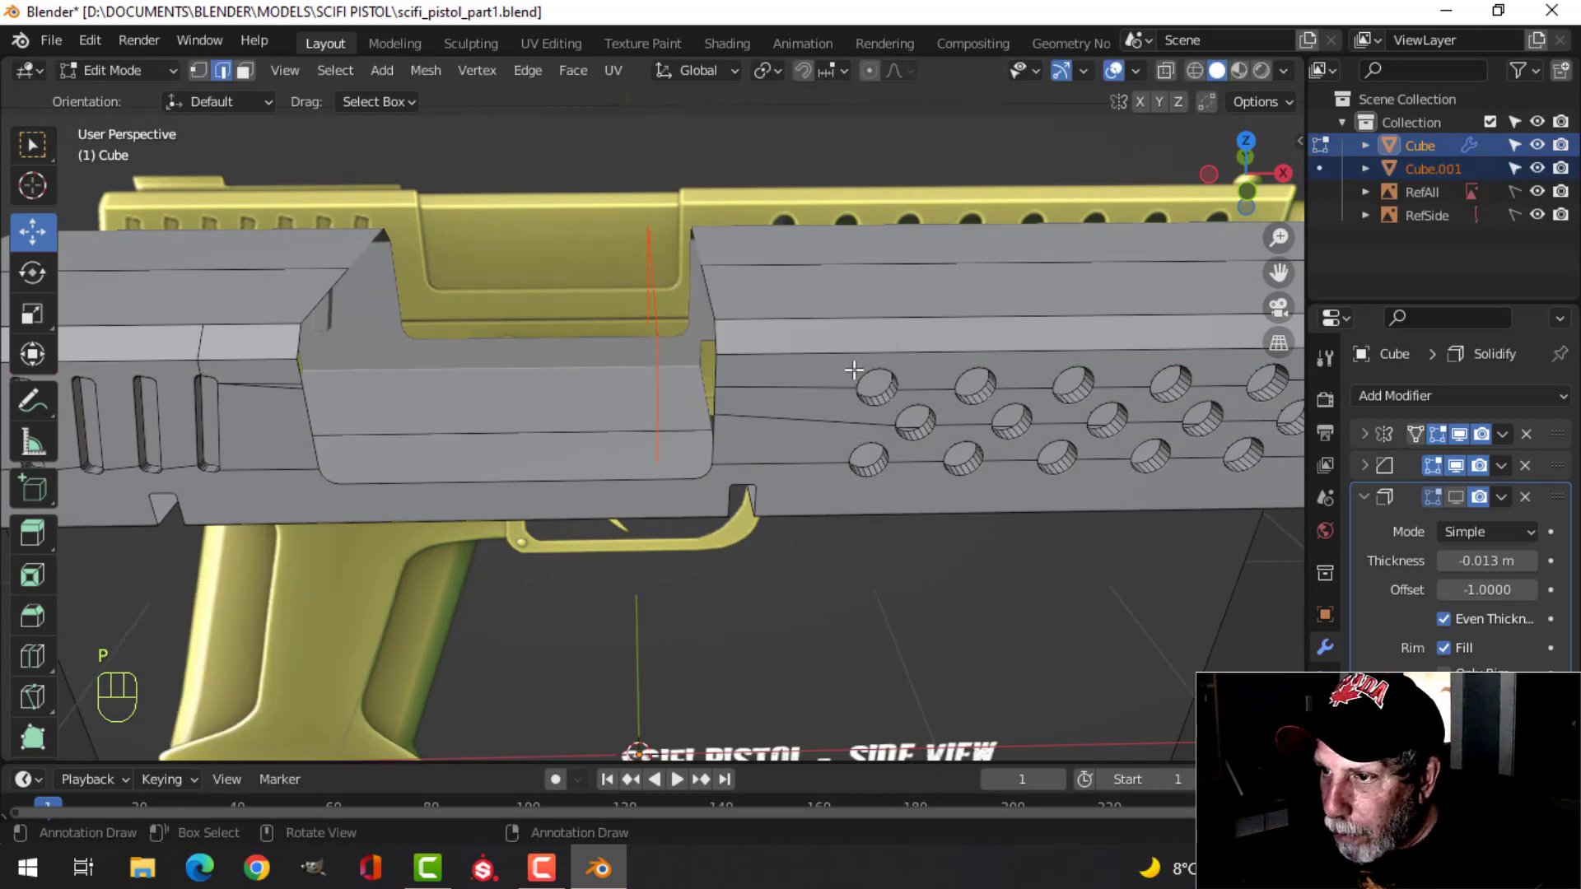
Open the separated profile's mesh for editing with everything selected and remove its Solidify modifier.
key(Tab)
middle_drag(671, 341, 783, 384)
key(Tab)
key(a)
middle_drag(841, 429, 1029, 442)
click(1526, 496)
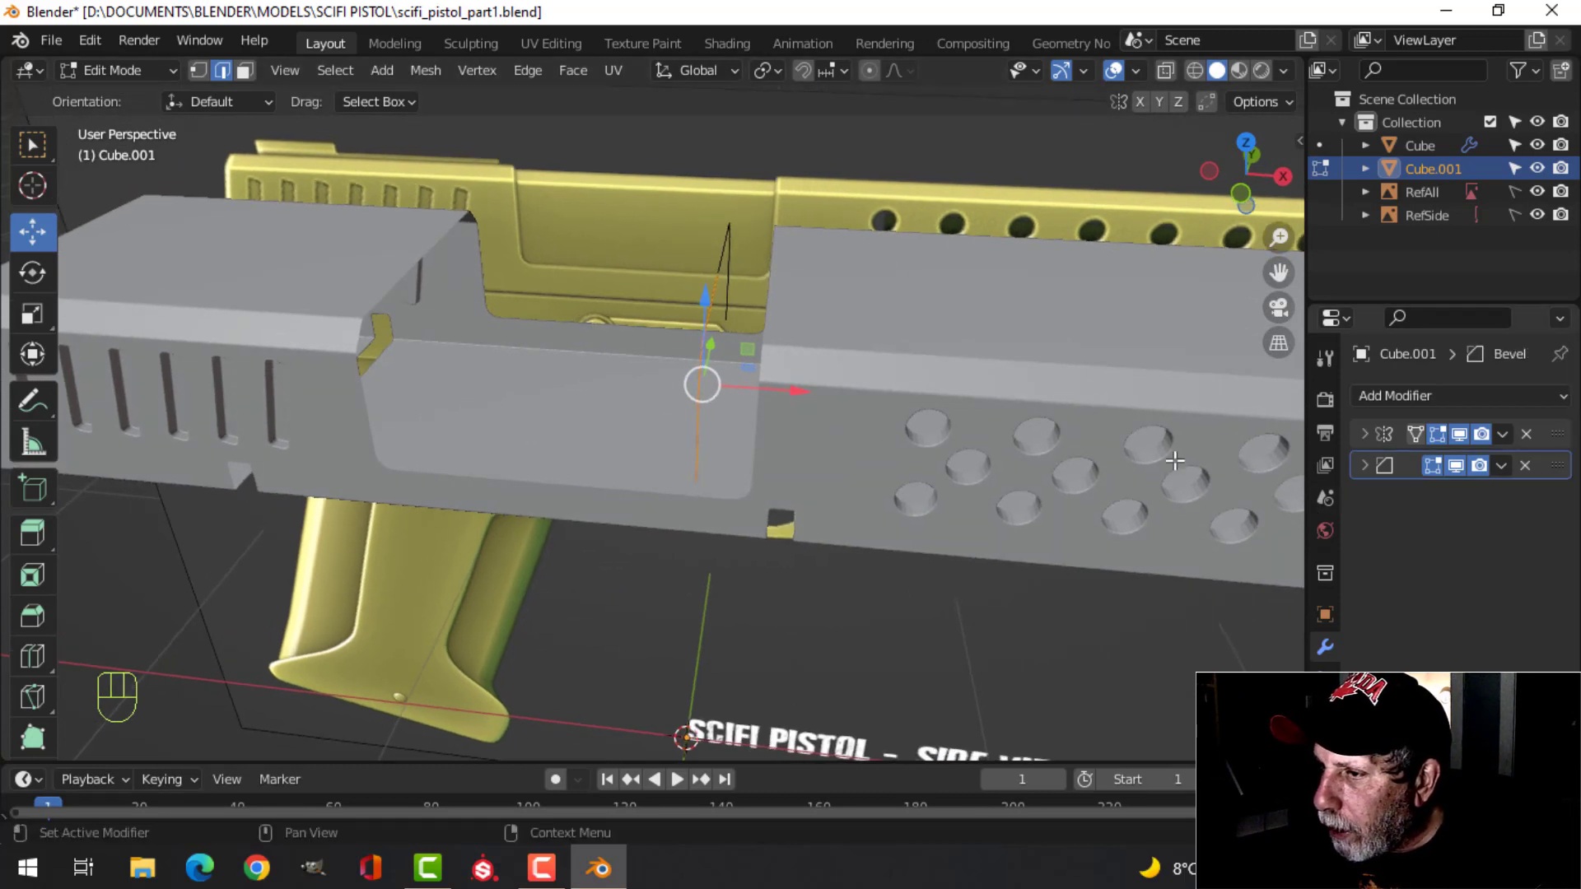
Extrude the profile edges about 0.76 m backward along X to span the ejection port opening.
shift+middle_drag(843, 400, 902, 408)
key(e)
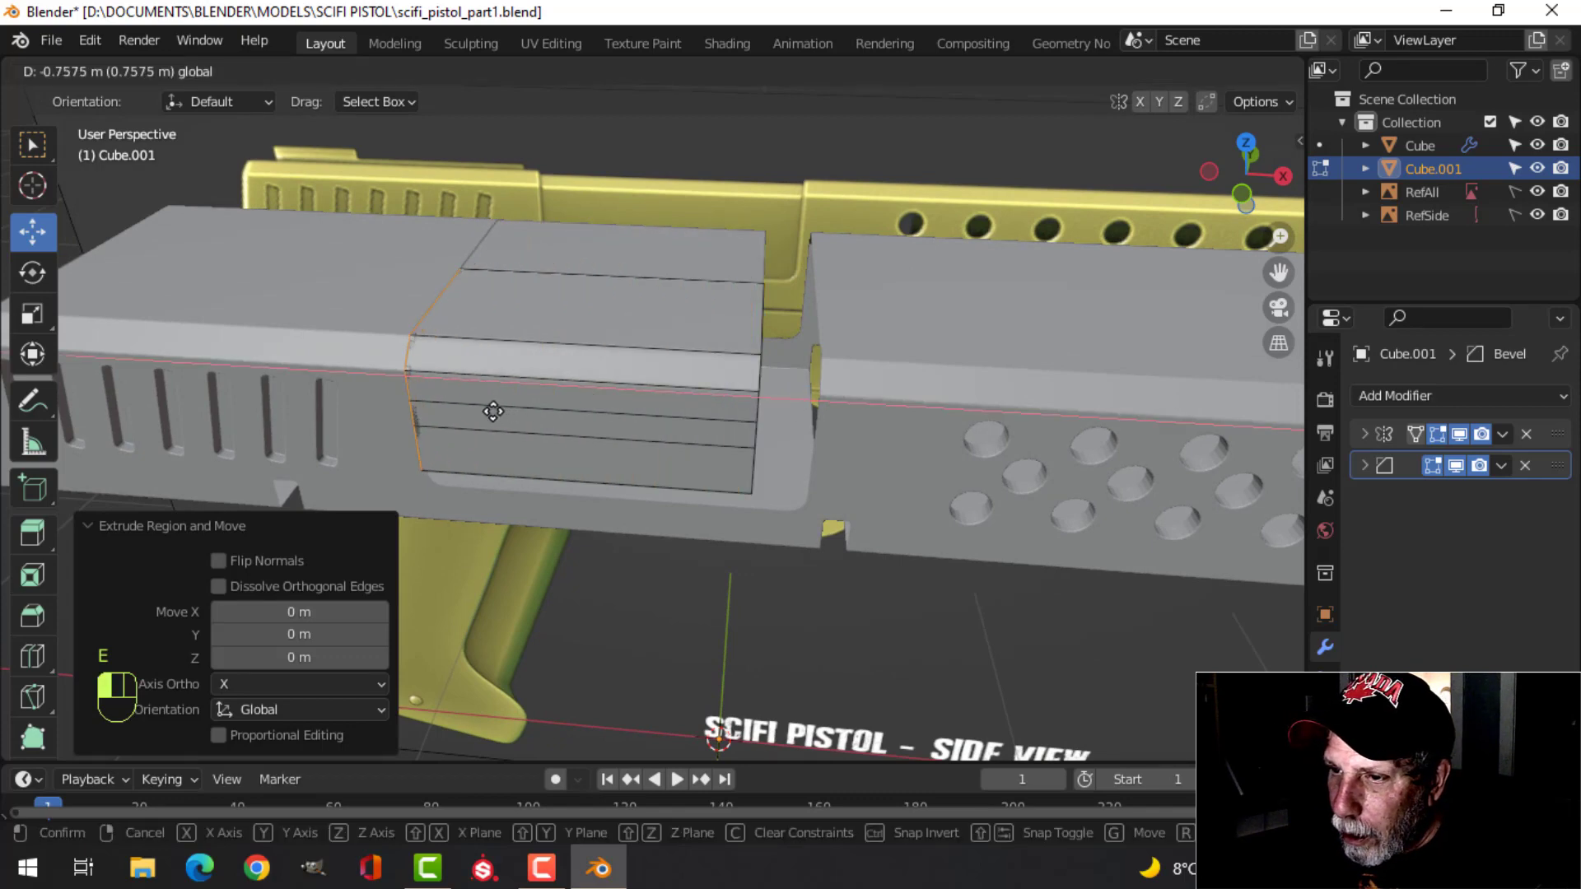
drag(497, 412, 501, 412)
Scale the extruded port panel to about 0.978, move it about -0.02 m along X, and select the slide object.
key(a)
middle_drag(613, 390, 679, 387)
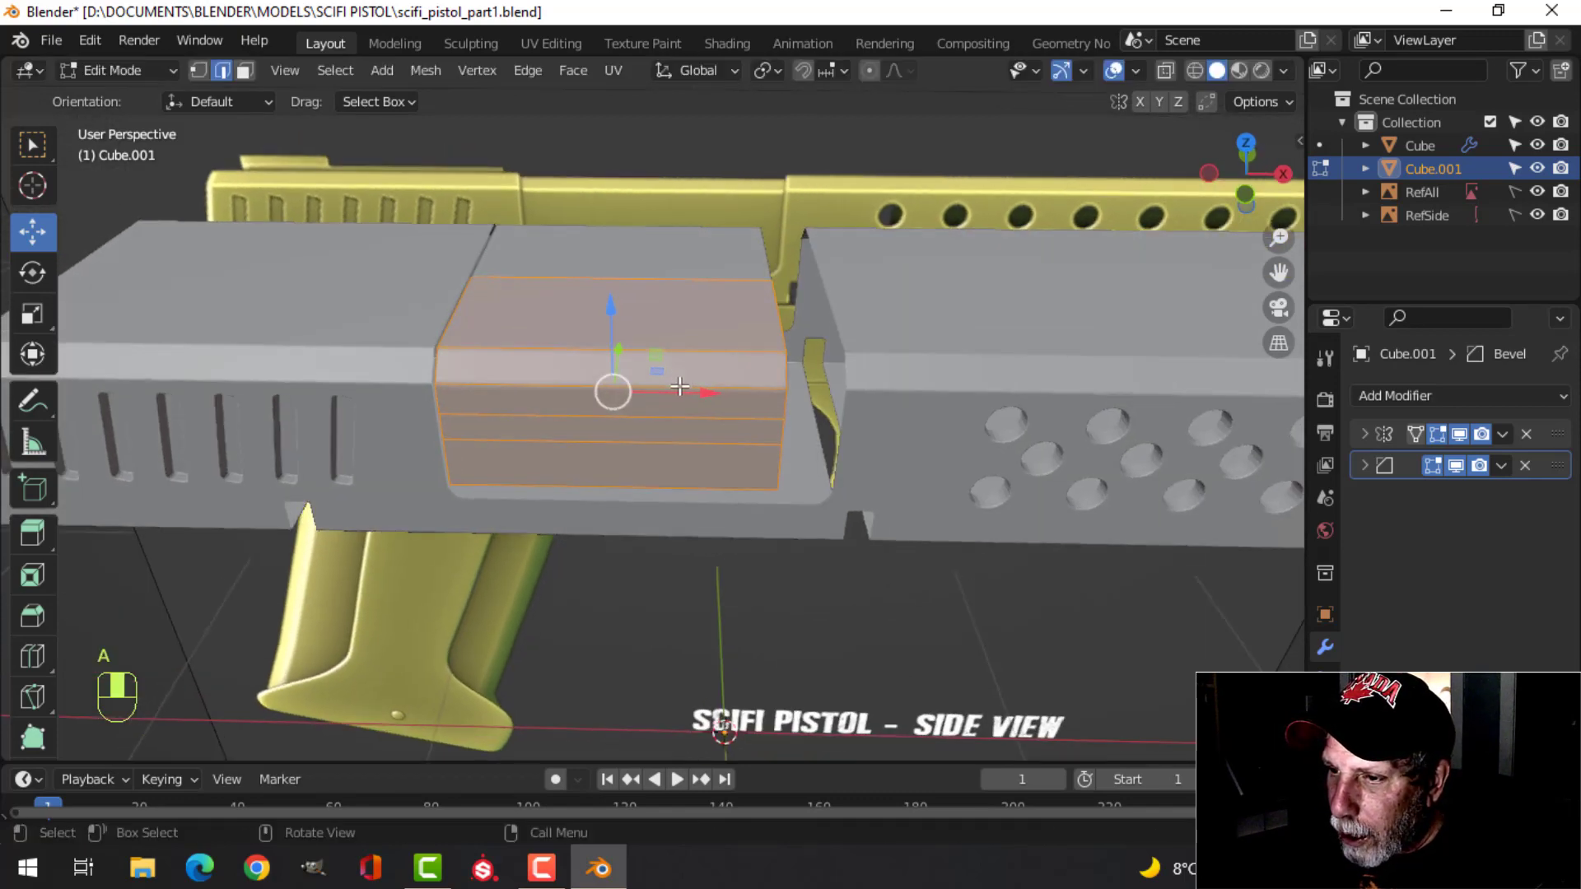
key(s)
click(832, 399)
middle_drag(832, 398, 733, 414)
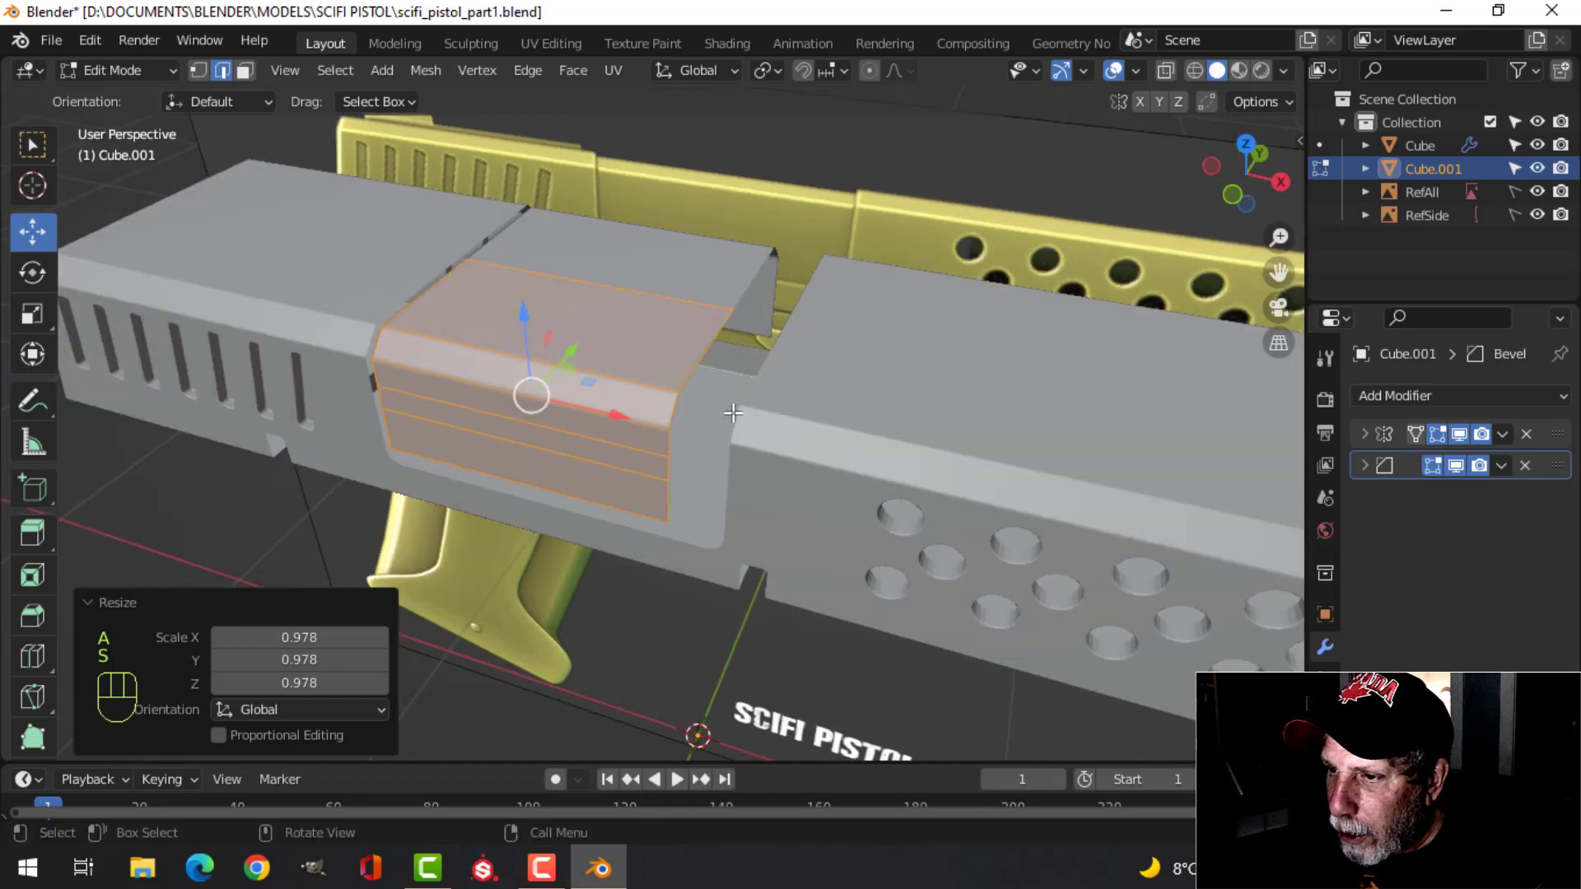
drag(625, 417, 607, 417)
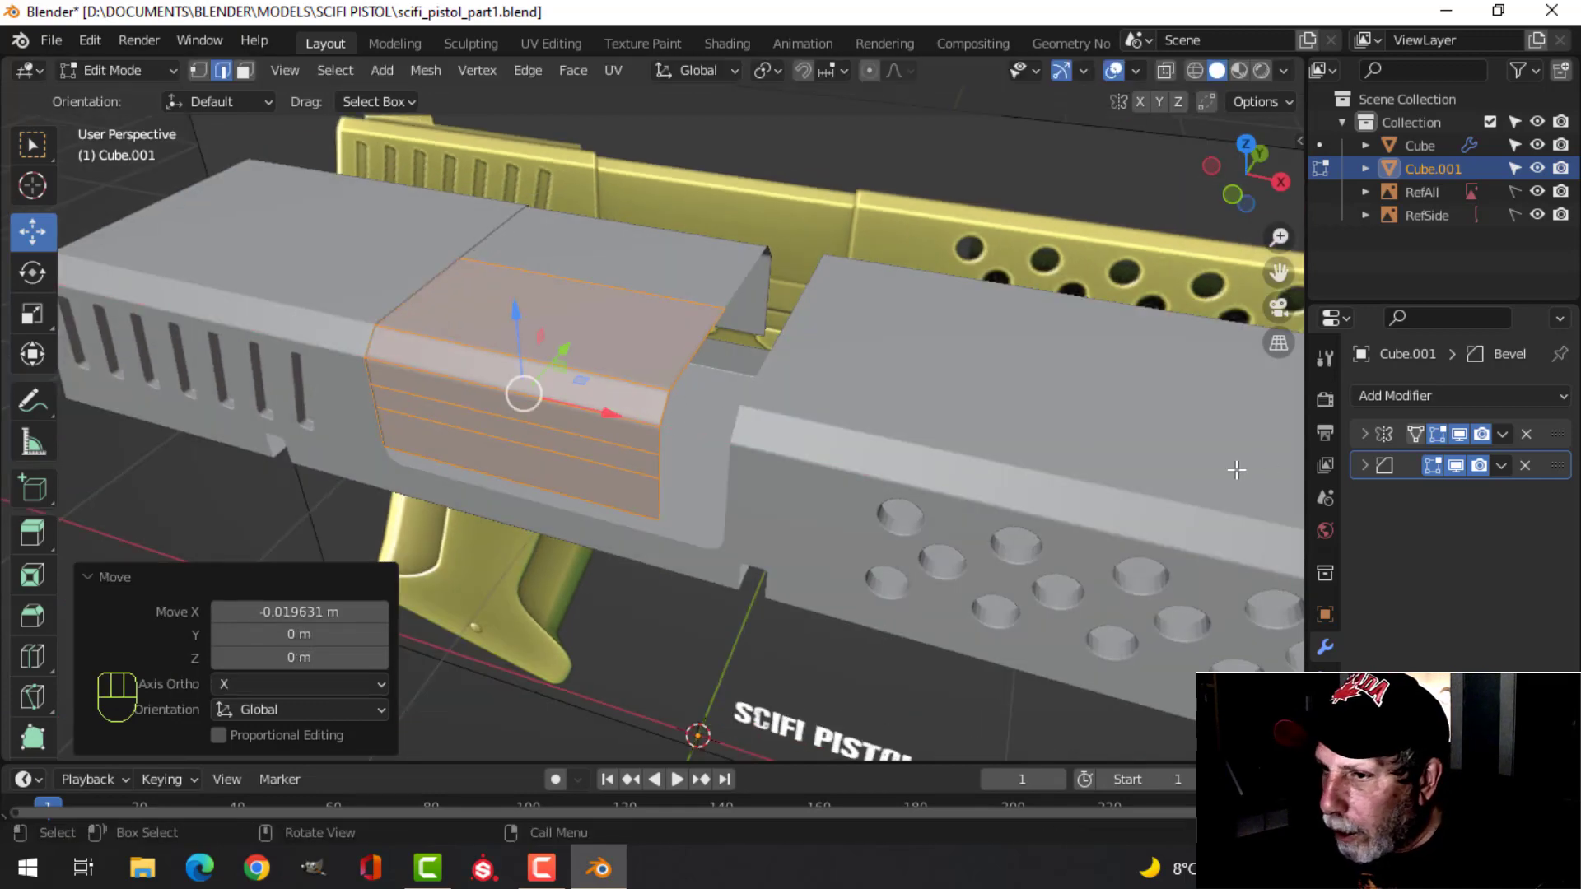
key(Tab)
click(406, 252)
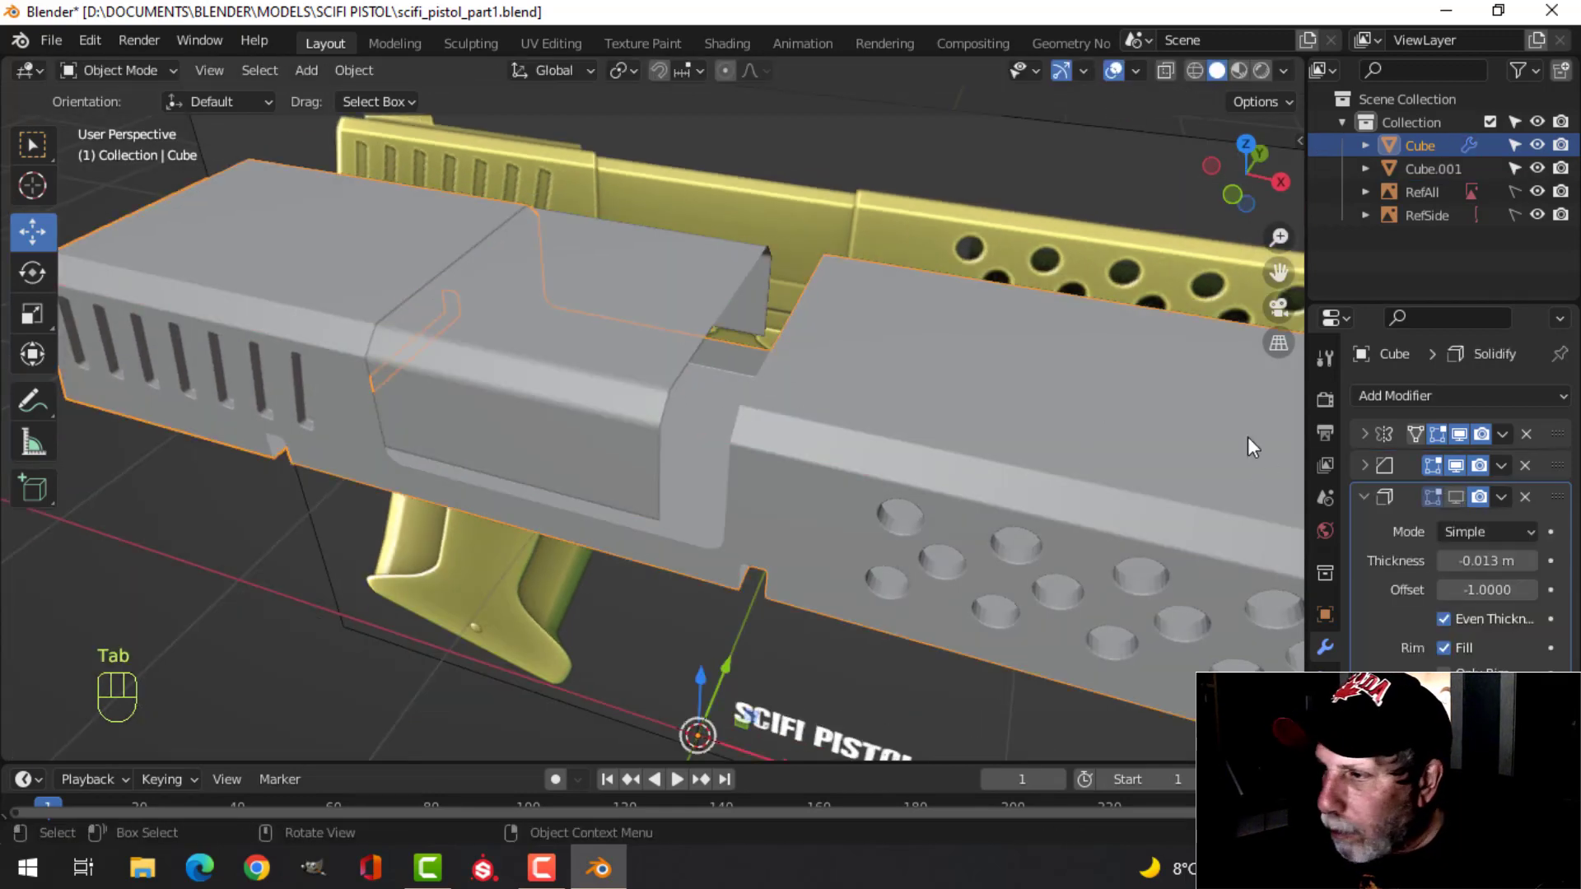
Turn on viewport display for the slide's Solidify modifier.
click(1455, 497)
middle_drag(650, 418, 591, 364)
scroll(749, 398, up, 3)
Open the ejection port panel's mesh and dissolve the two lengthwise edges crossing its side face.
click(723, 391)
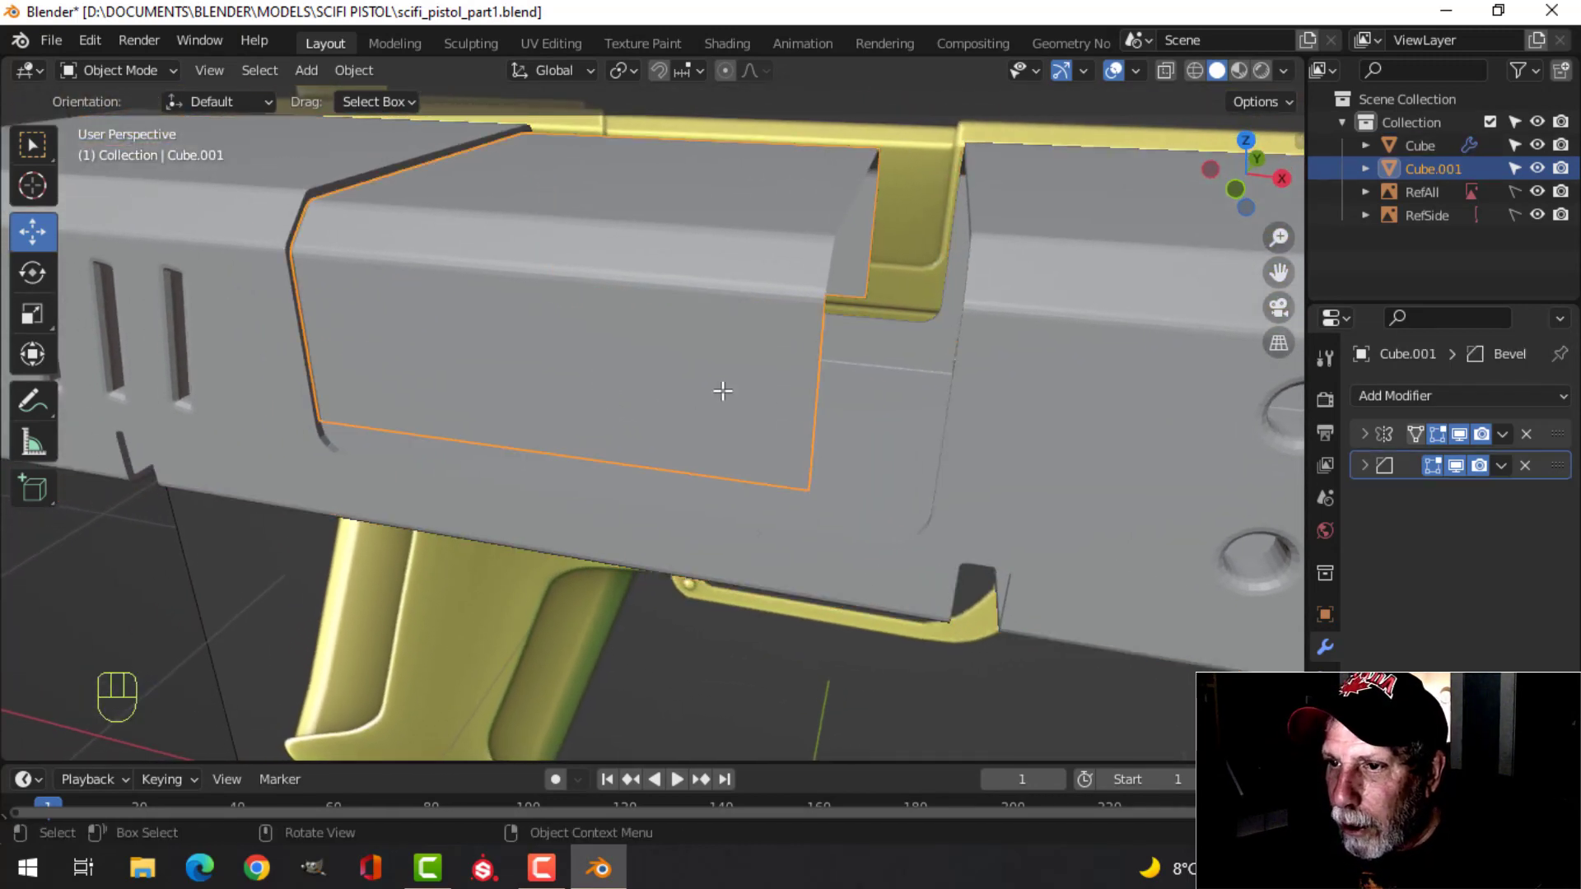
key(Tab)
key(alt+a)
key(3)
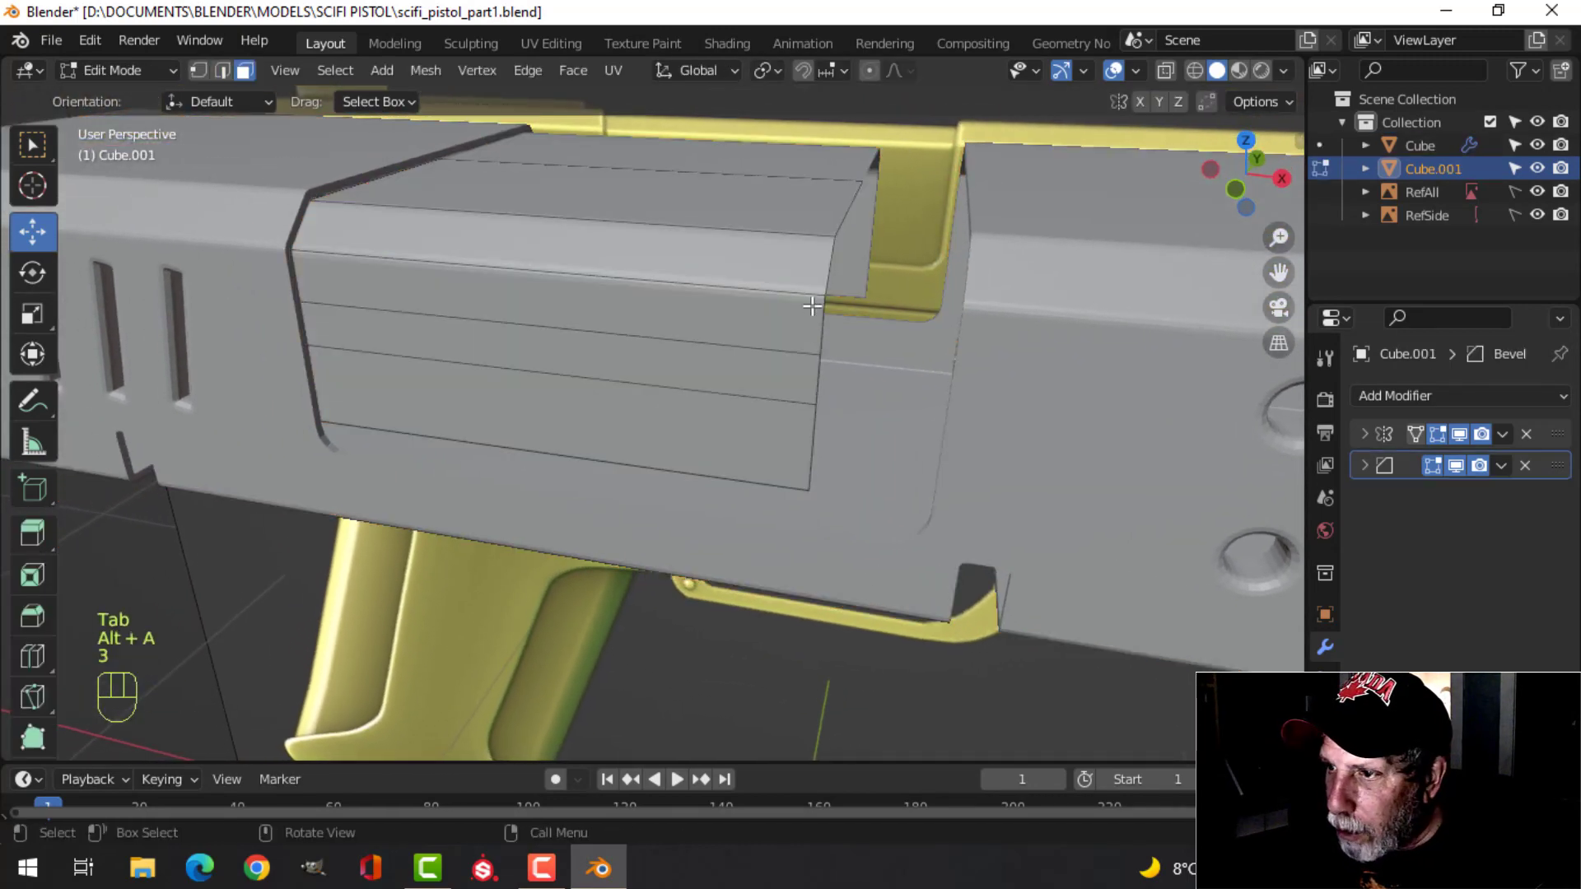
key(2)
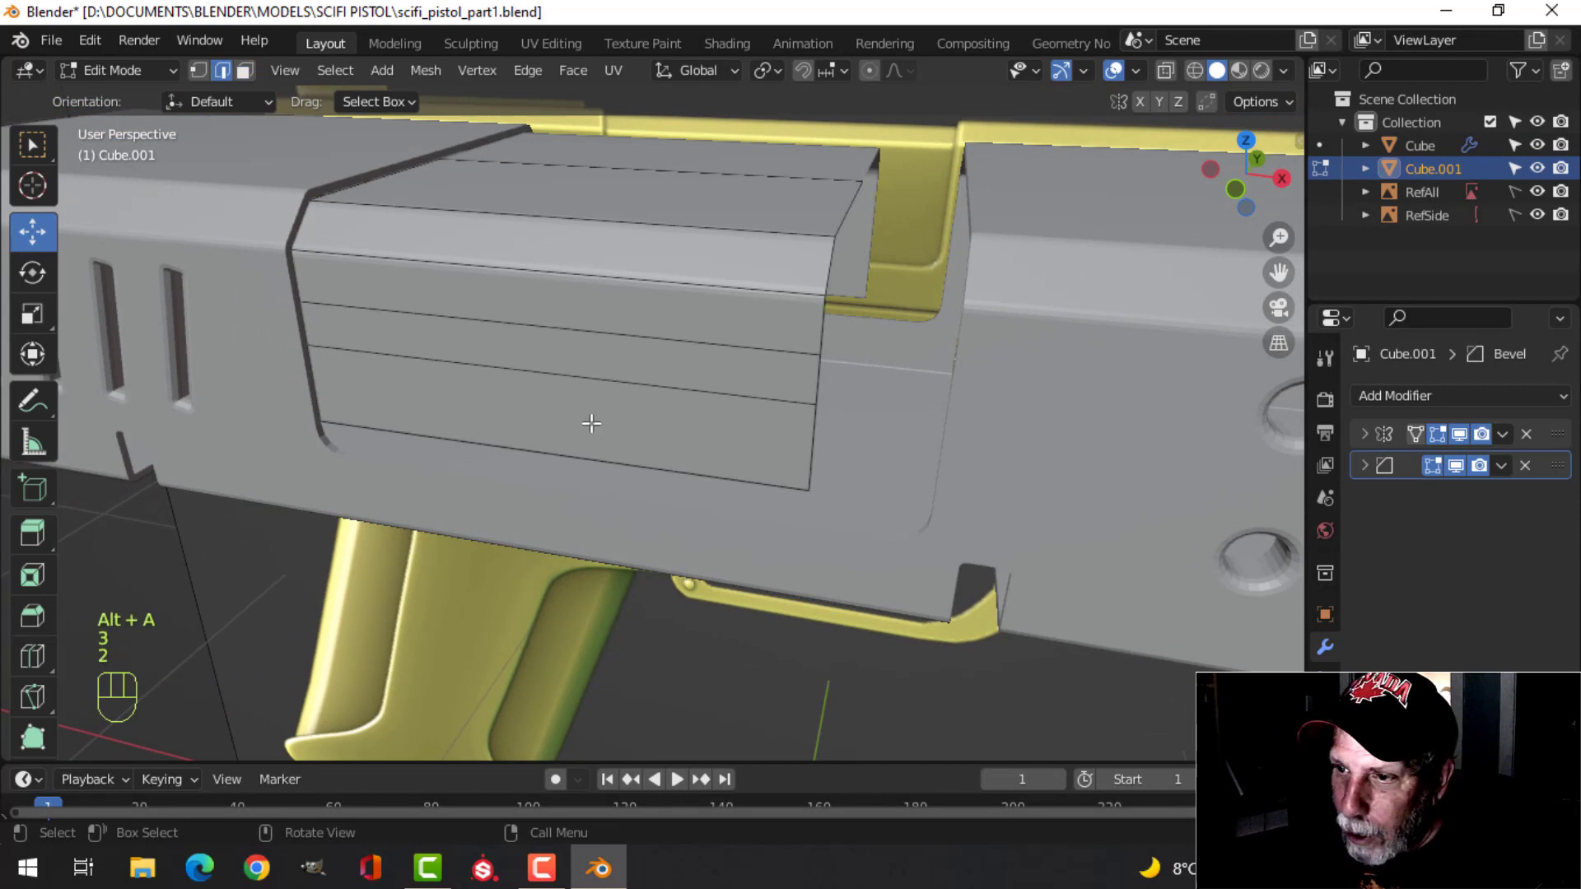
alt+click(567, 380)
alt+shift+click(667, 354)
key(x)
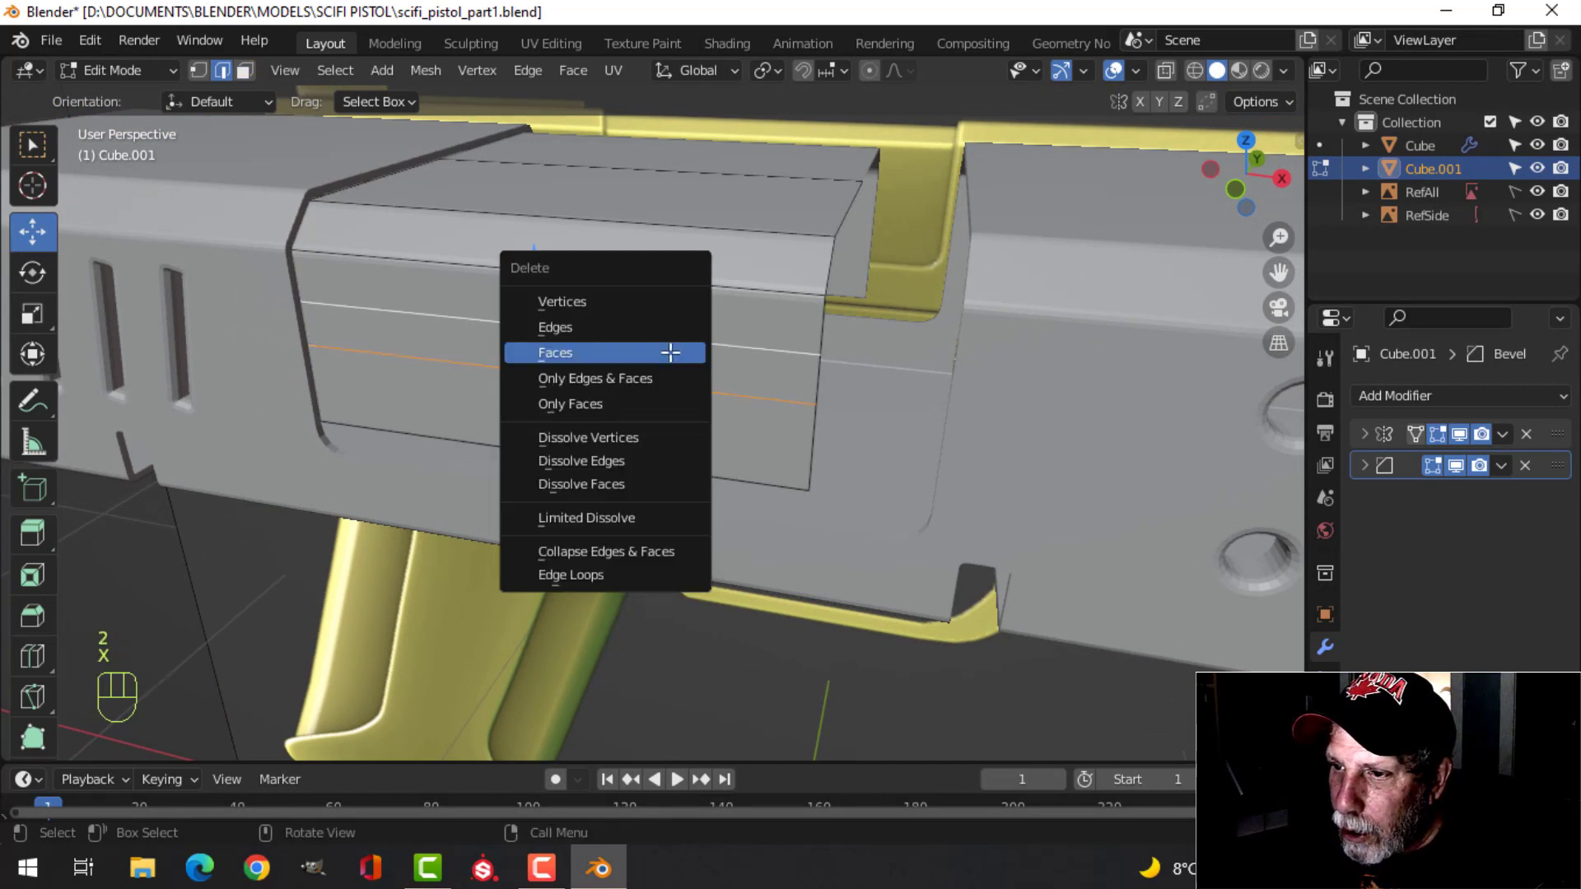
click(632, 455)
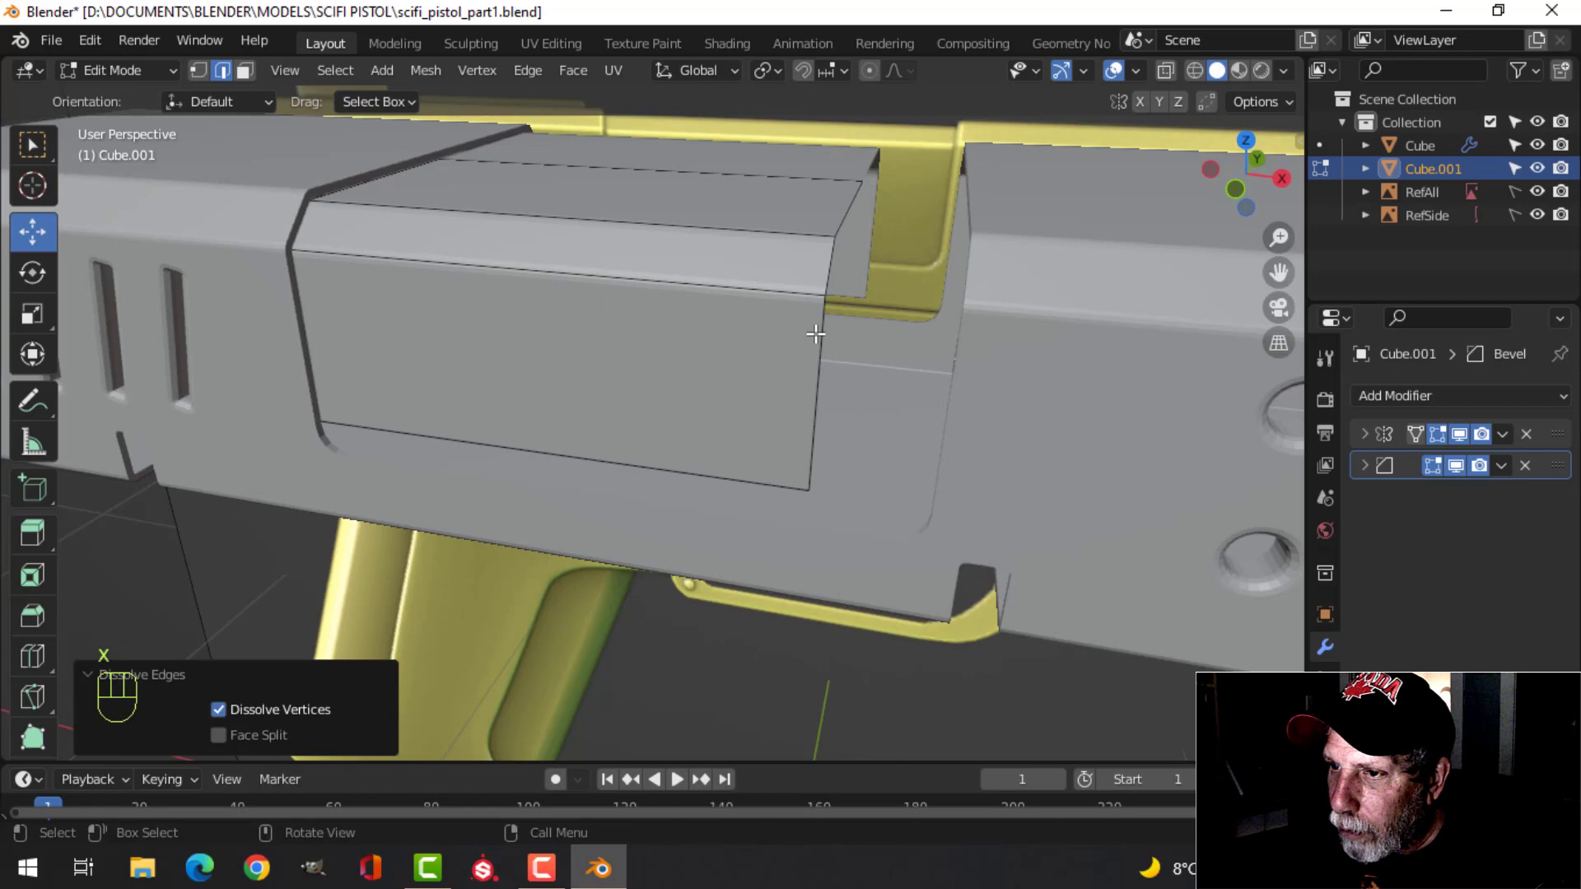
Select the panel's whole front edge loop and move it forward along X across the port gap.
middle_drag(815, 333, 733, 271)
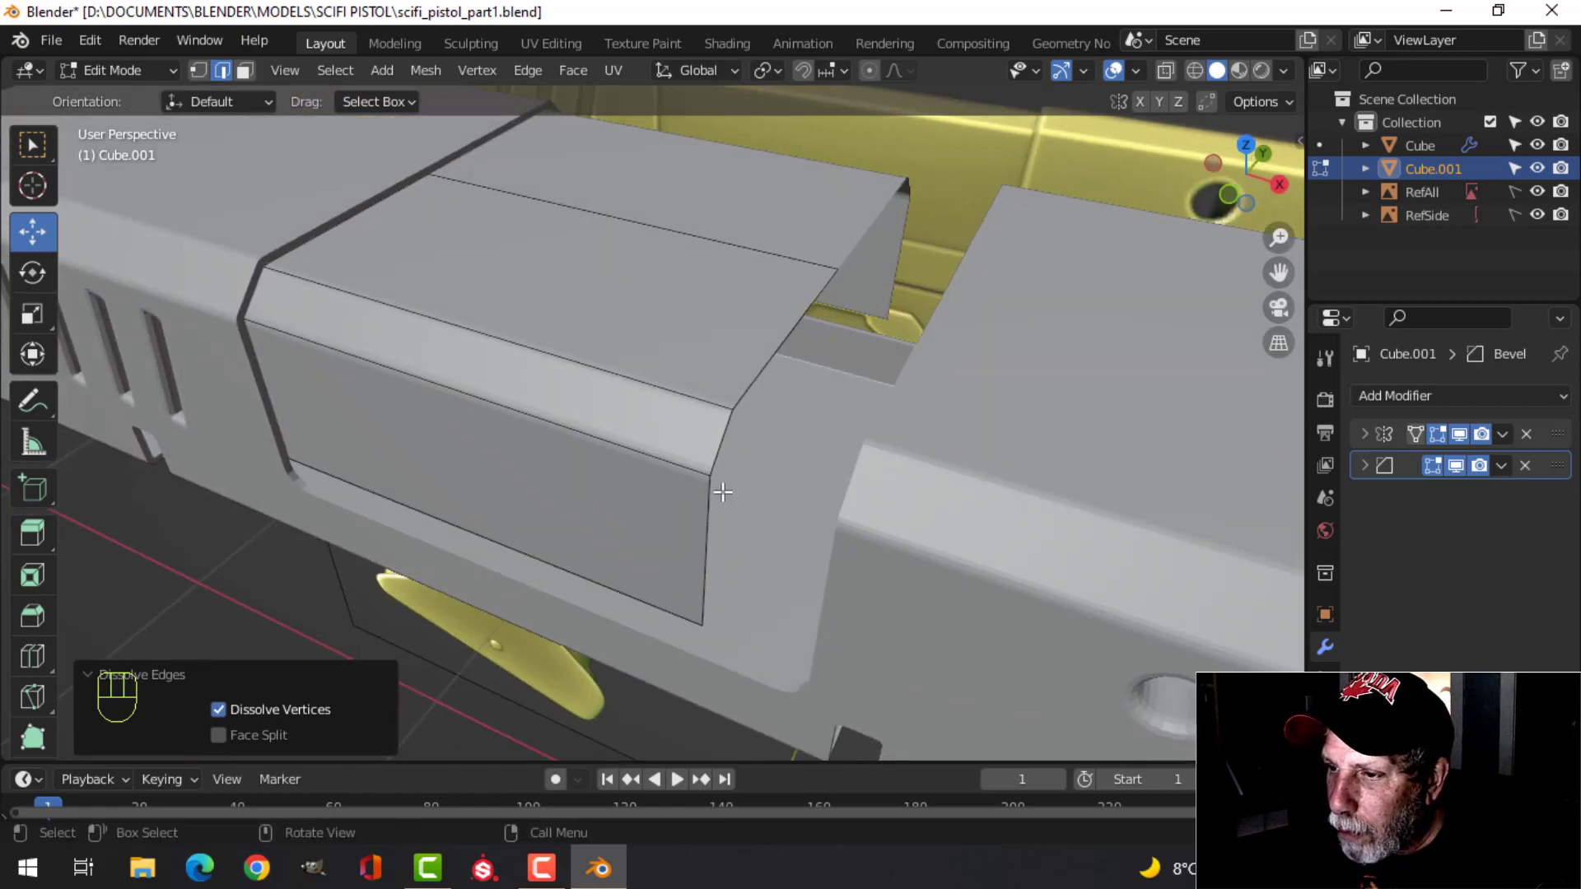
alt+shift+click(716, 490)
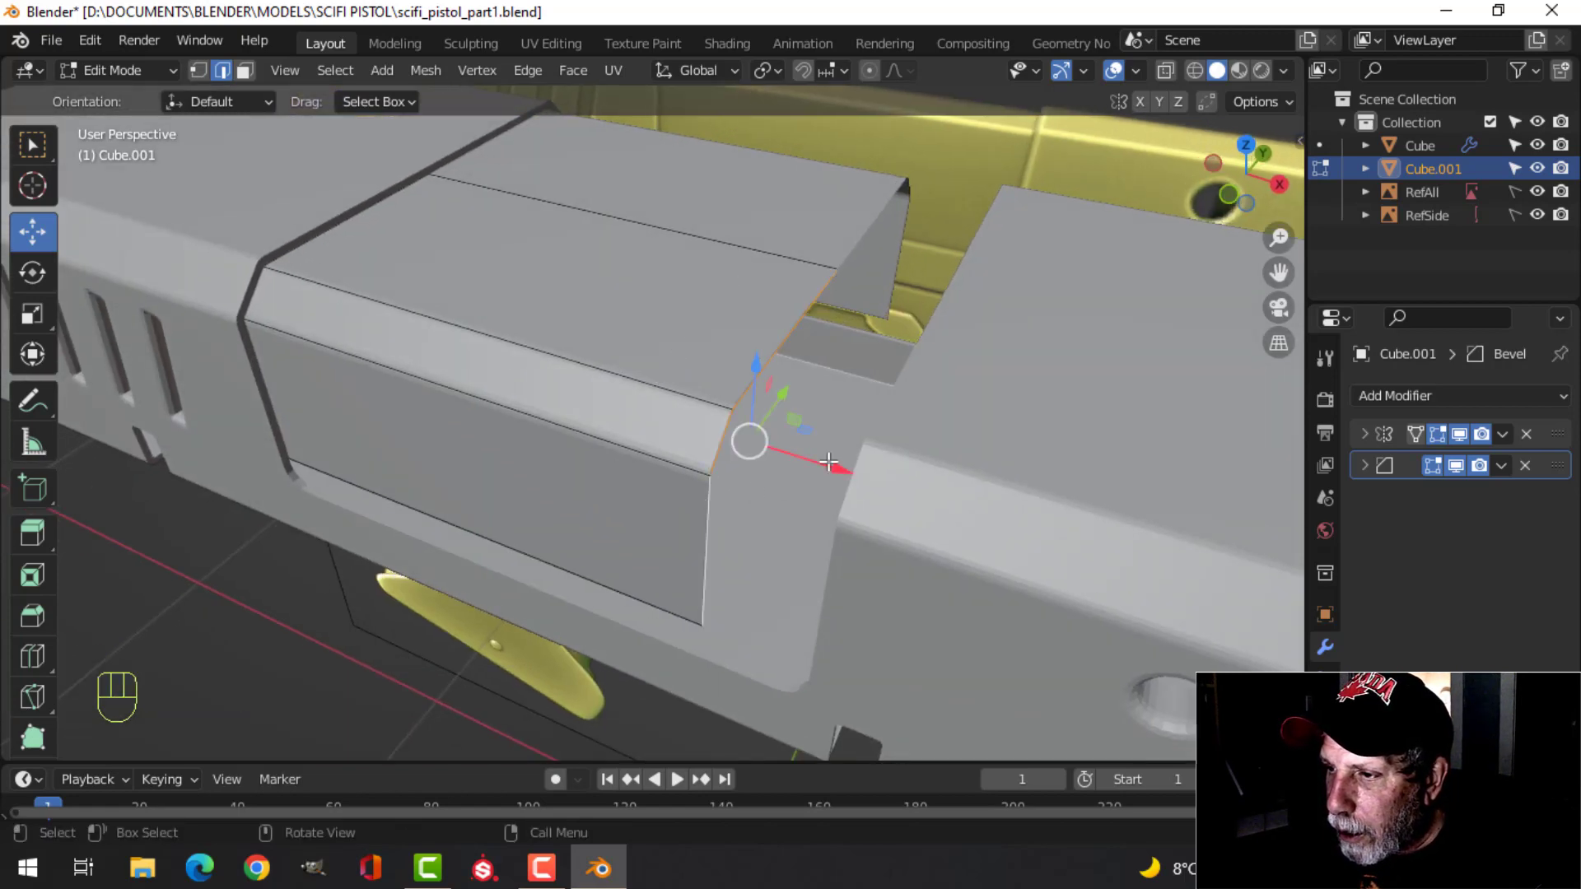
drag(828, 462, 963, 506)
Move the panel's lower edge down about 0.054 m along Z to cover the opening, and finish editing the mesh.
middle_drag(964, 506, 965, 342)
alt+click(953, 300)
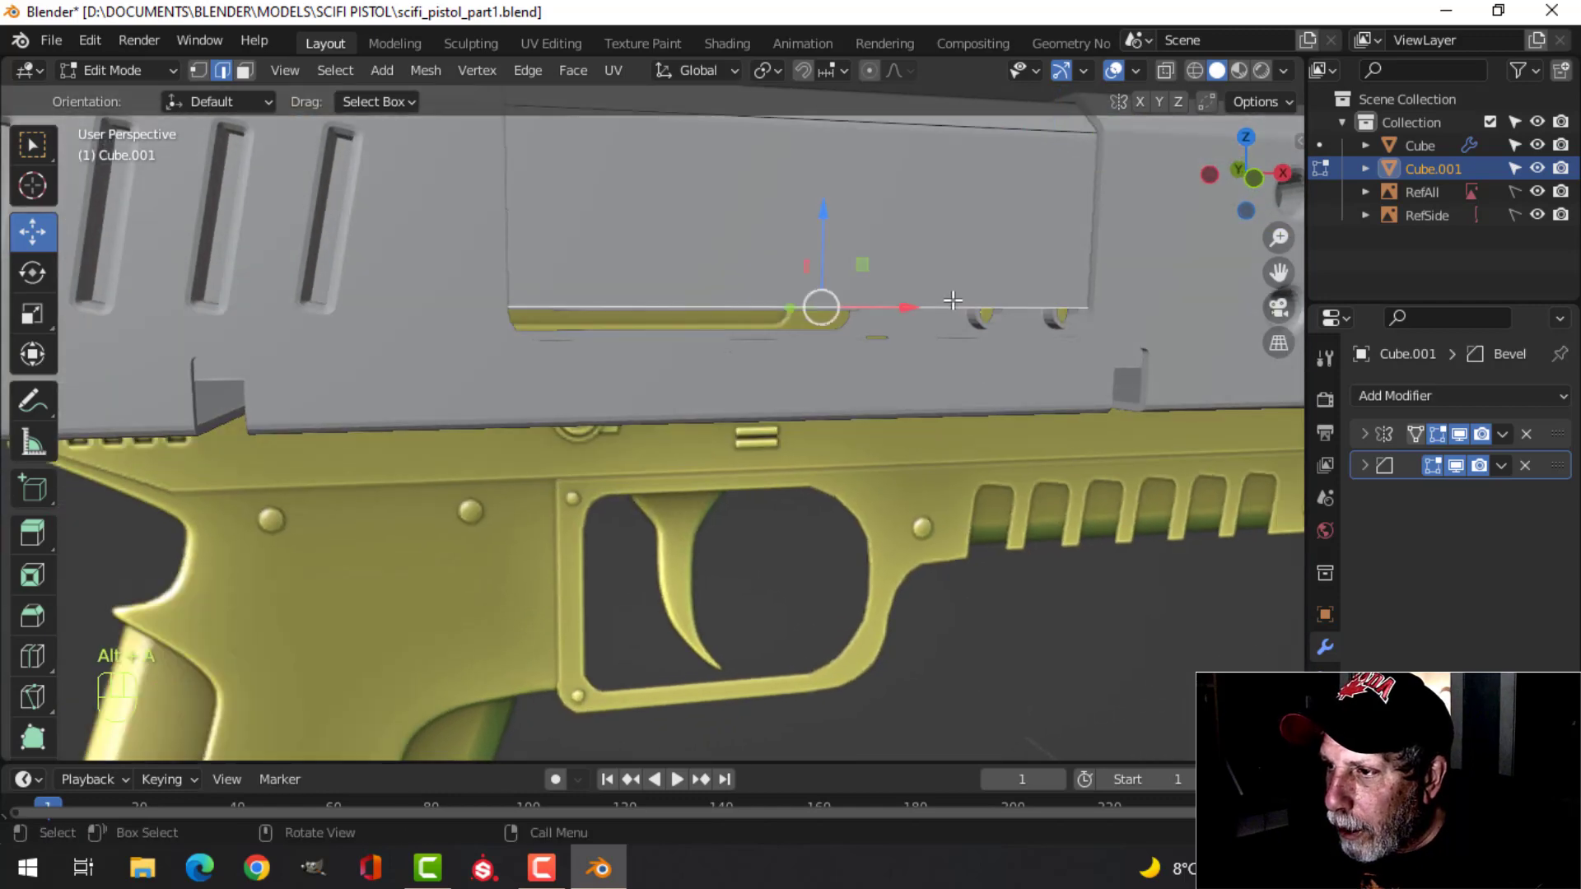
drag(822, 237, 813, 274)
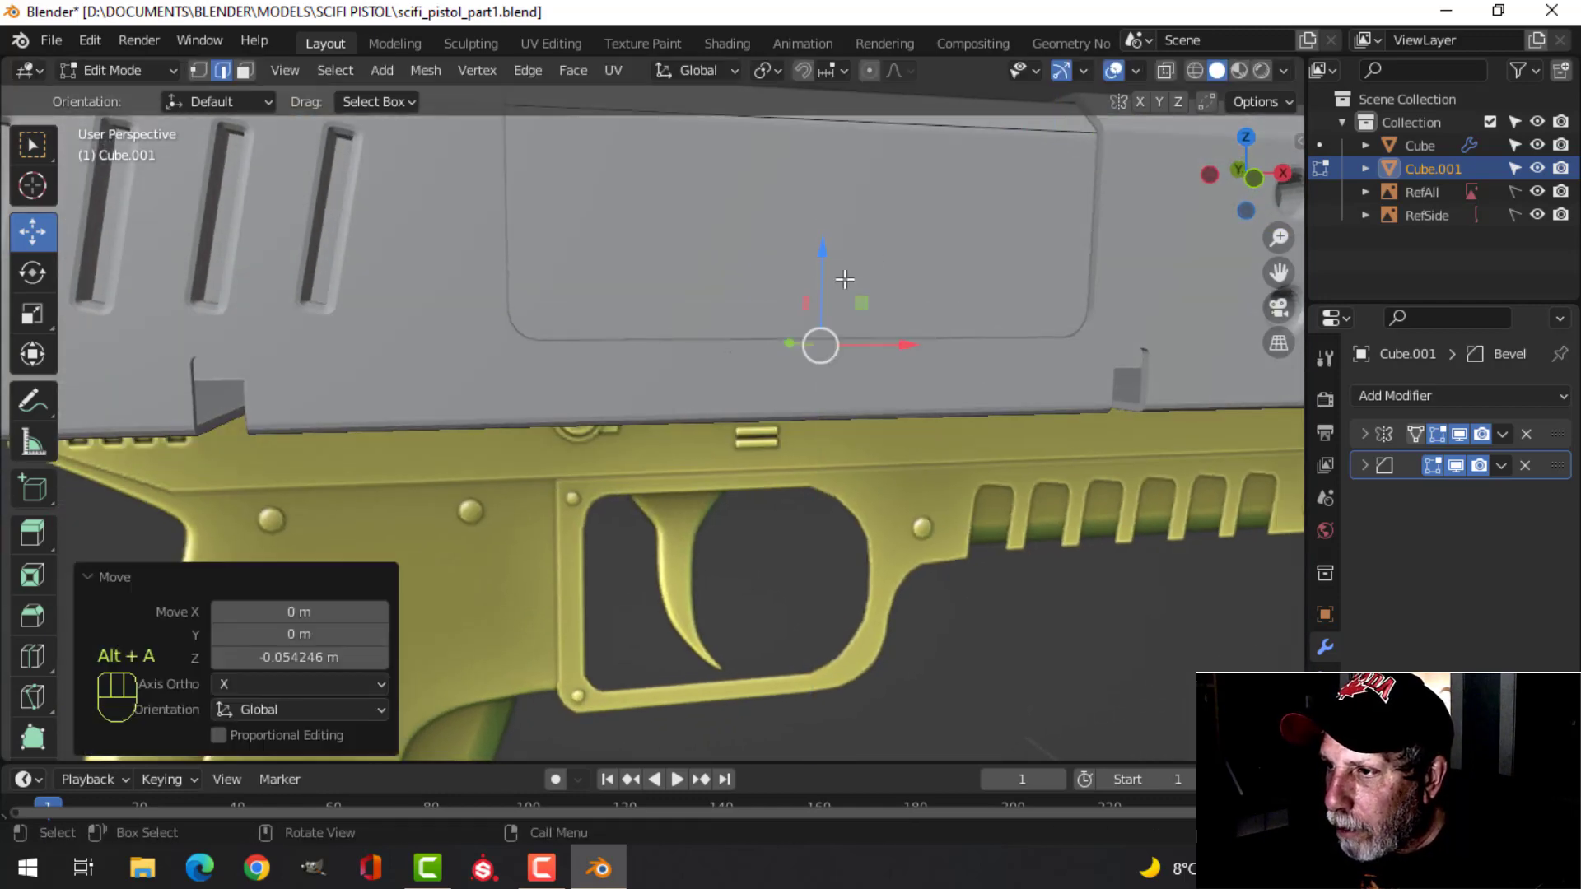
key(Tab)
scroll(804, 285, down, 2)
key(alt+a)
Reopen the port panel's mesh and move its rear edge loop slightly back along X behind the opening's edge.
middle_drag(804, 284, 859, 373)
scroll(876, 388, up, 3)
middle_drag(981, 371, 728, 377)
click(591, 377)
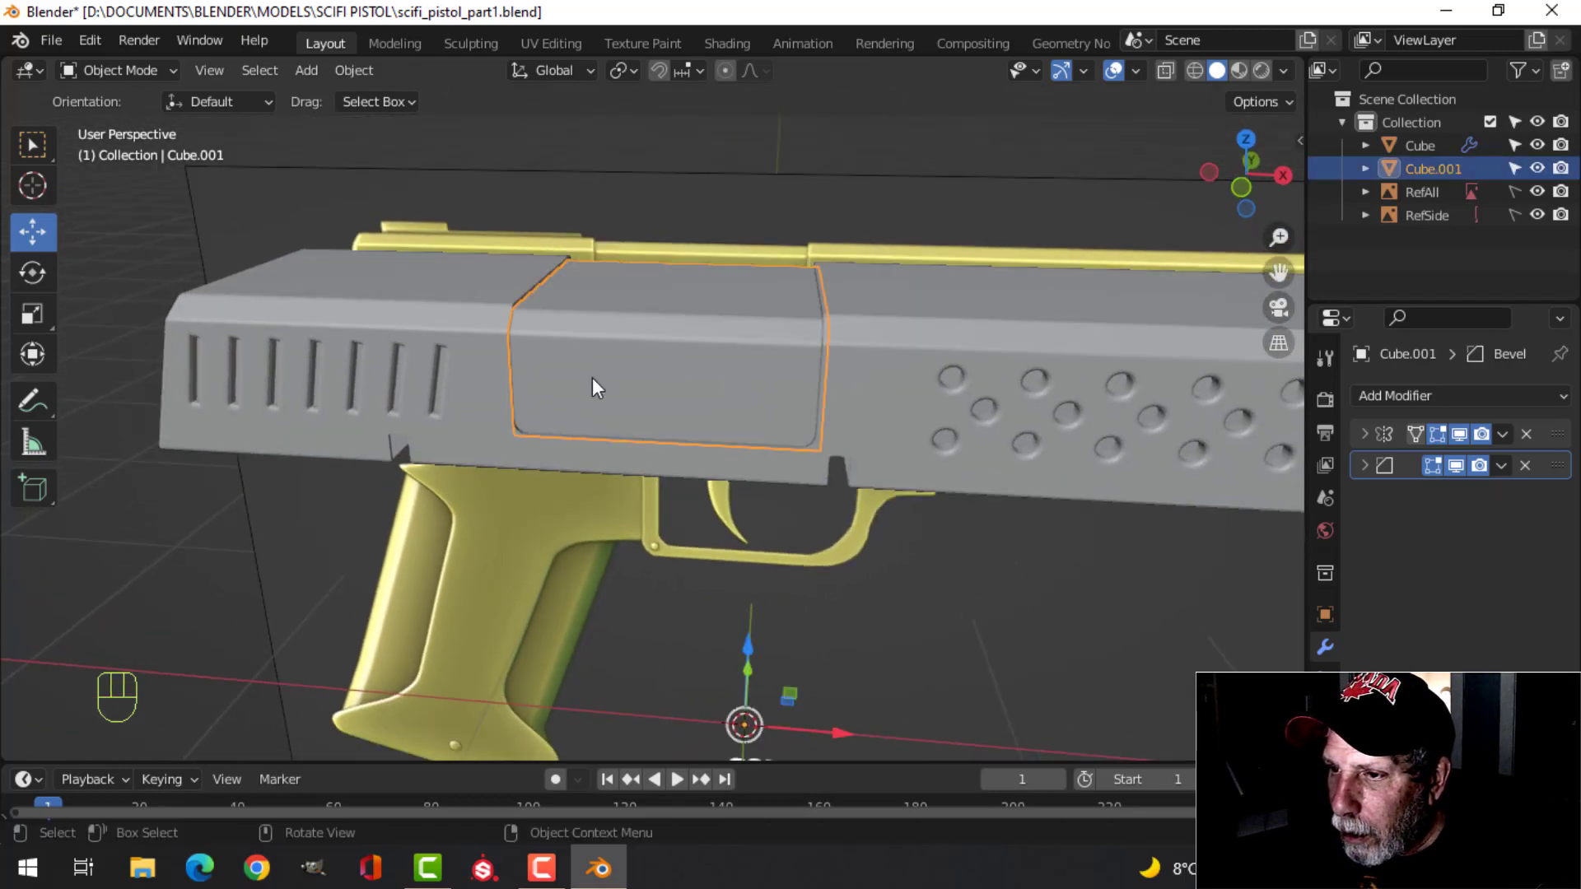
middle_drag(591, 377, 580, 383)
key(Tab)
click(539, 356)
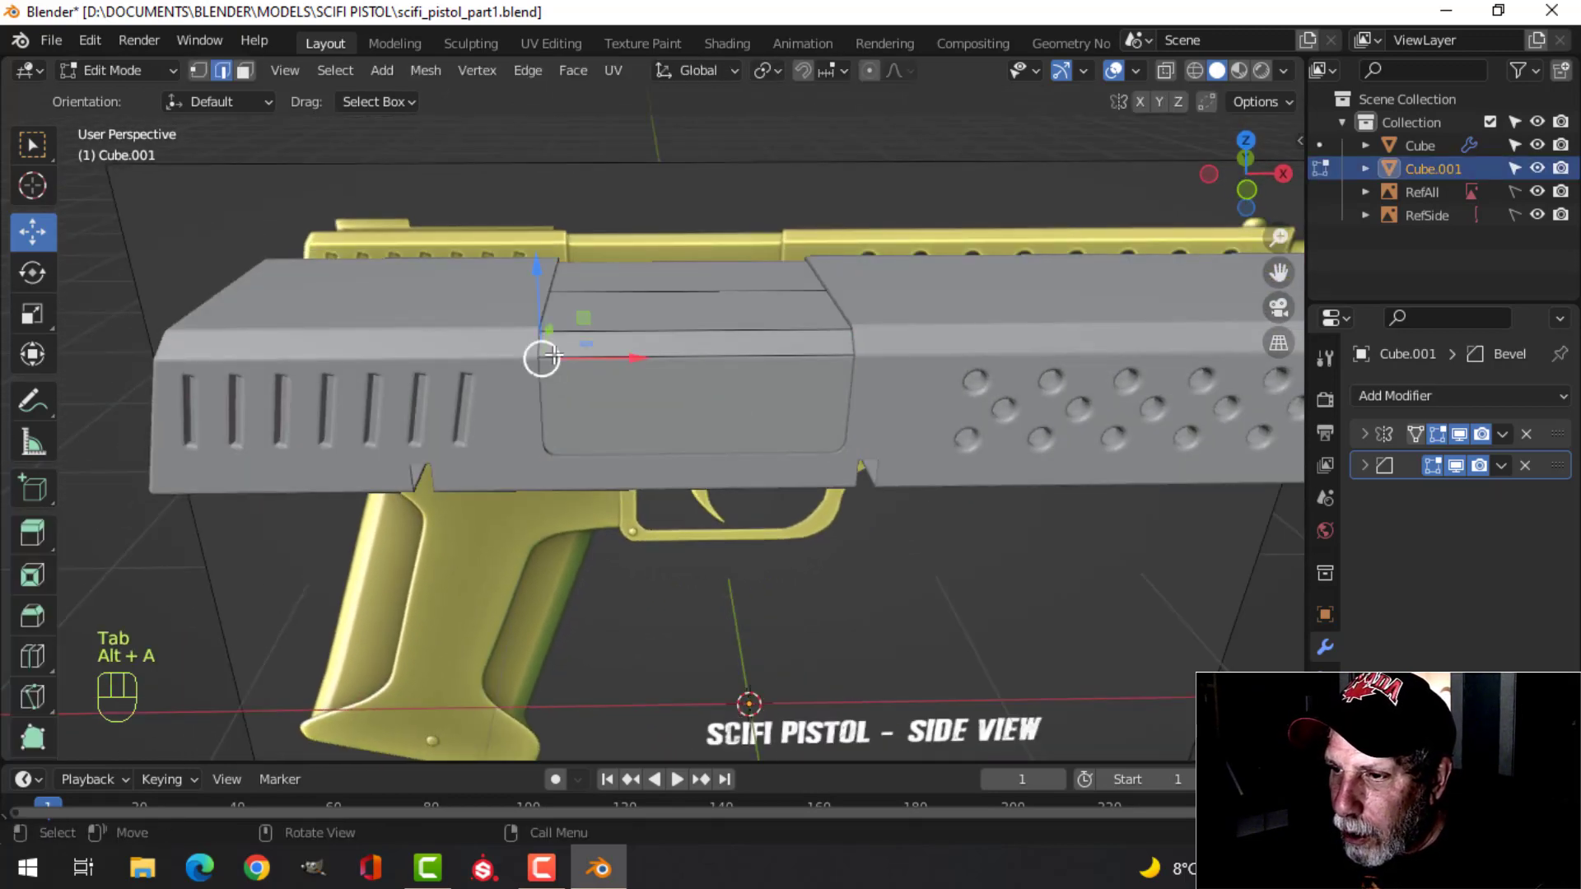
drag(634, 358, 614, 359)
key(Tab)
scroll(725, 391, down, 2)
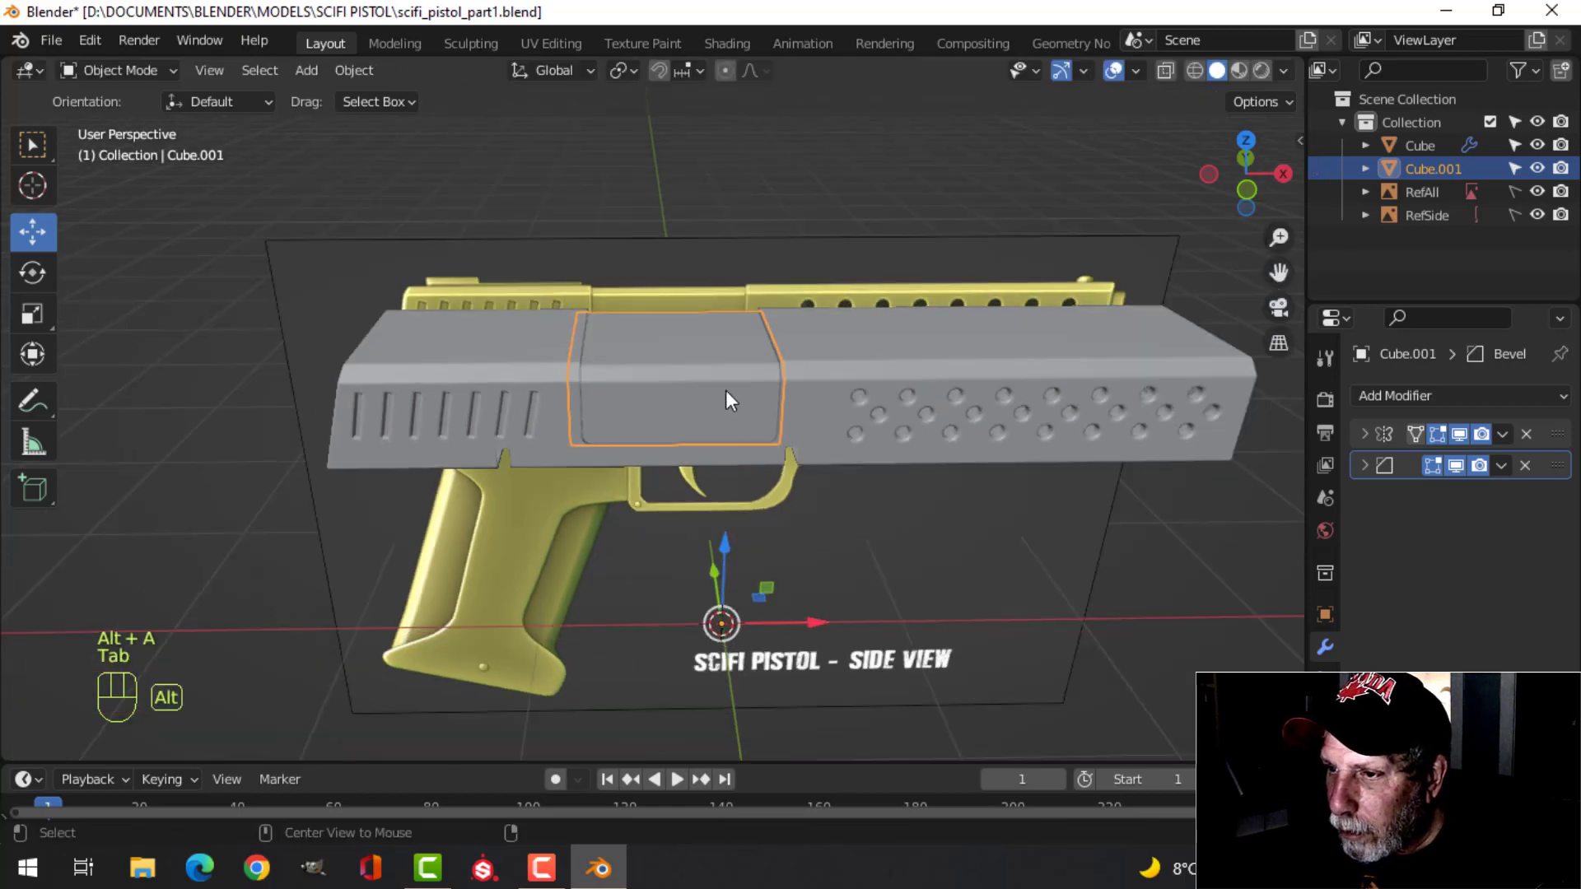
Deselect everything and save the pistol file.
key(alt+a)
mouse_move(724, 391)
middle_down()
mouse_move(696, 383)
mouse_move(748, 240)
mouse_move(734, 397)
middle_up()
key(ctrl+s)
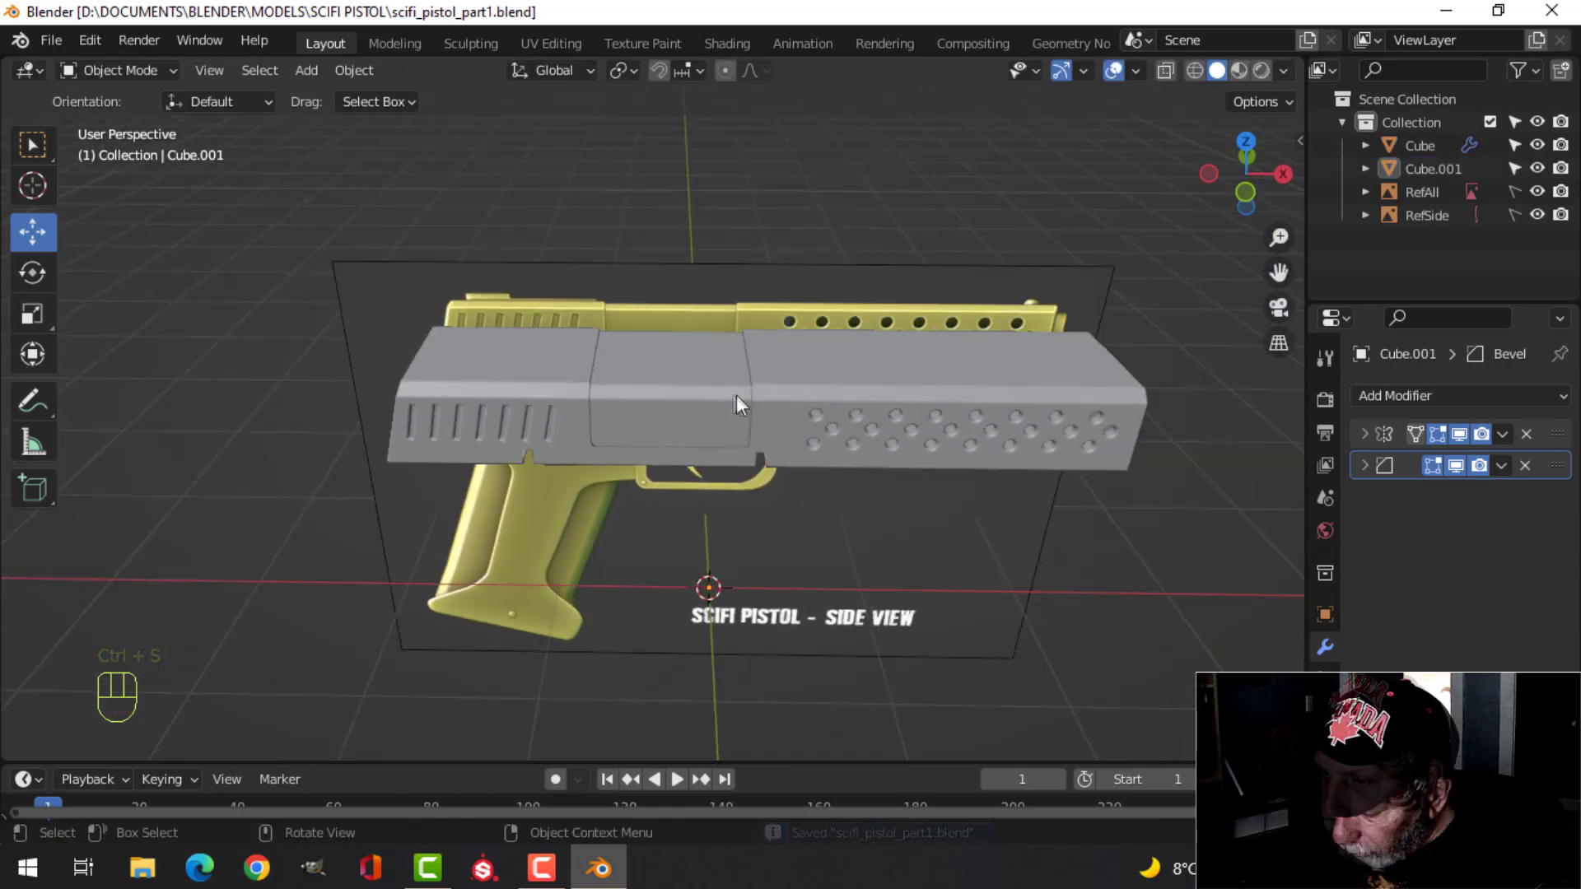
Examine how the slide and port panel line up with the reference image from the front.
key(KP_1)
scroll(736, 394, up, 2)
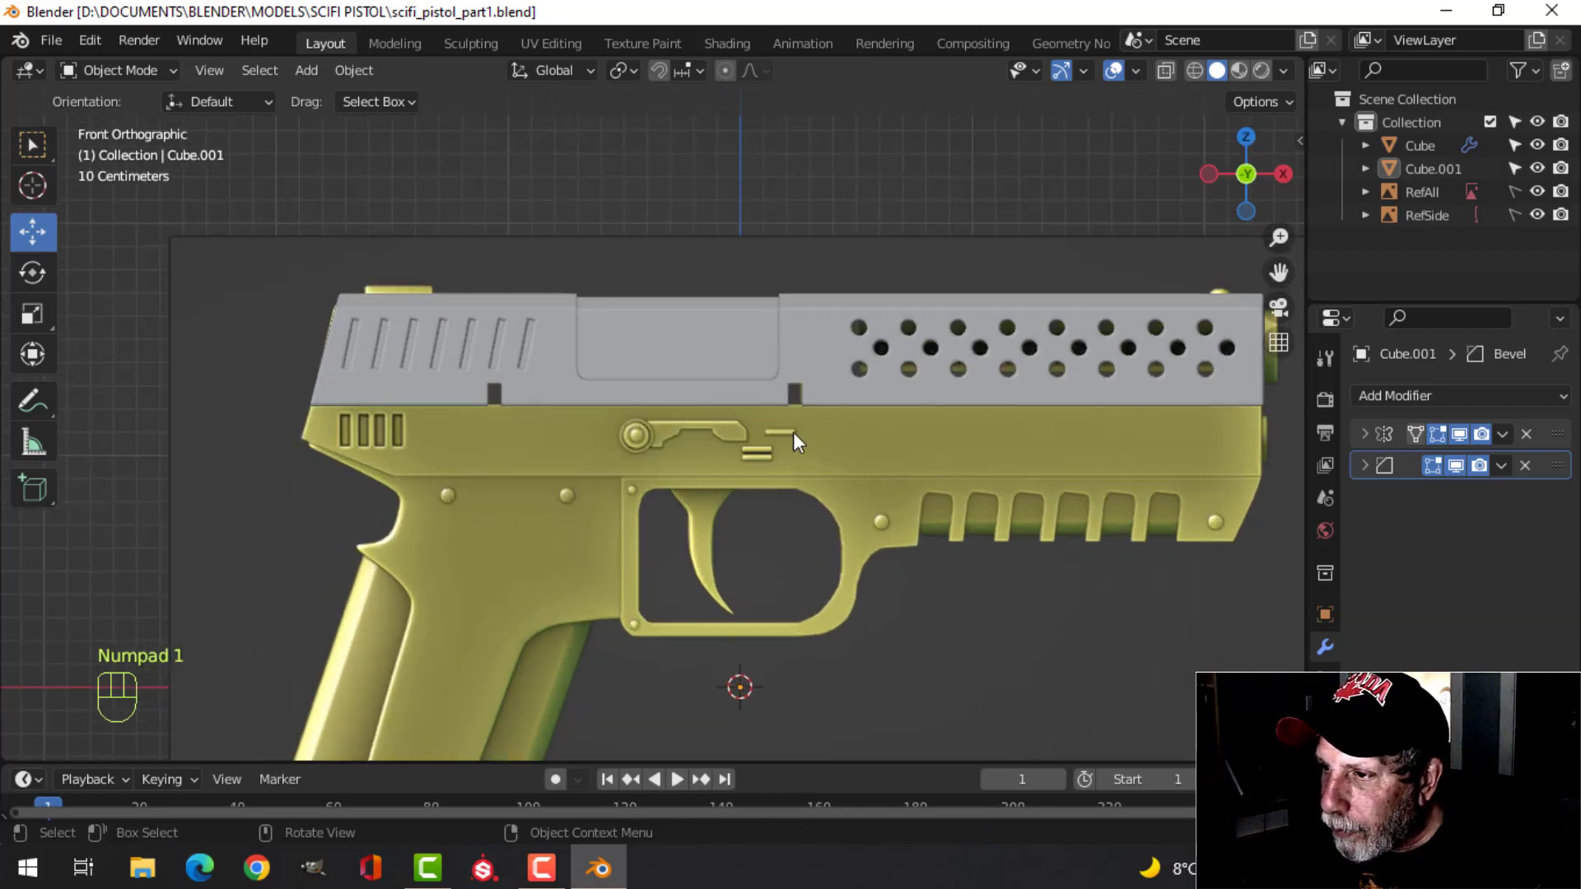
scroll(792, 433, down, 2)
key(Caps_Lock)
shift+middle_drag(928, 412, 769, 437)
scroll(772, 435, up, 1)
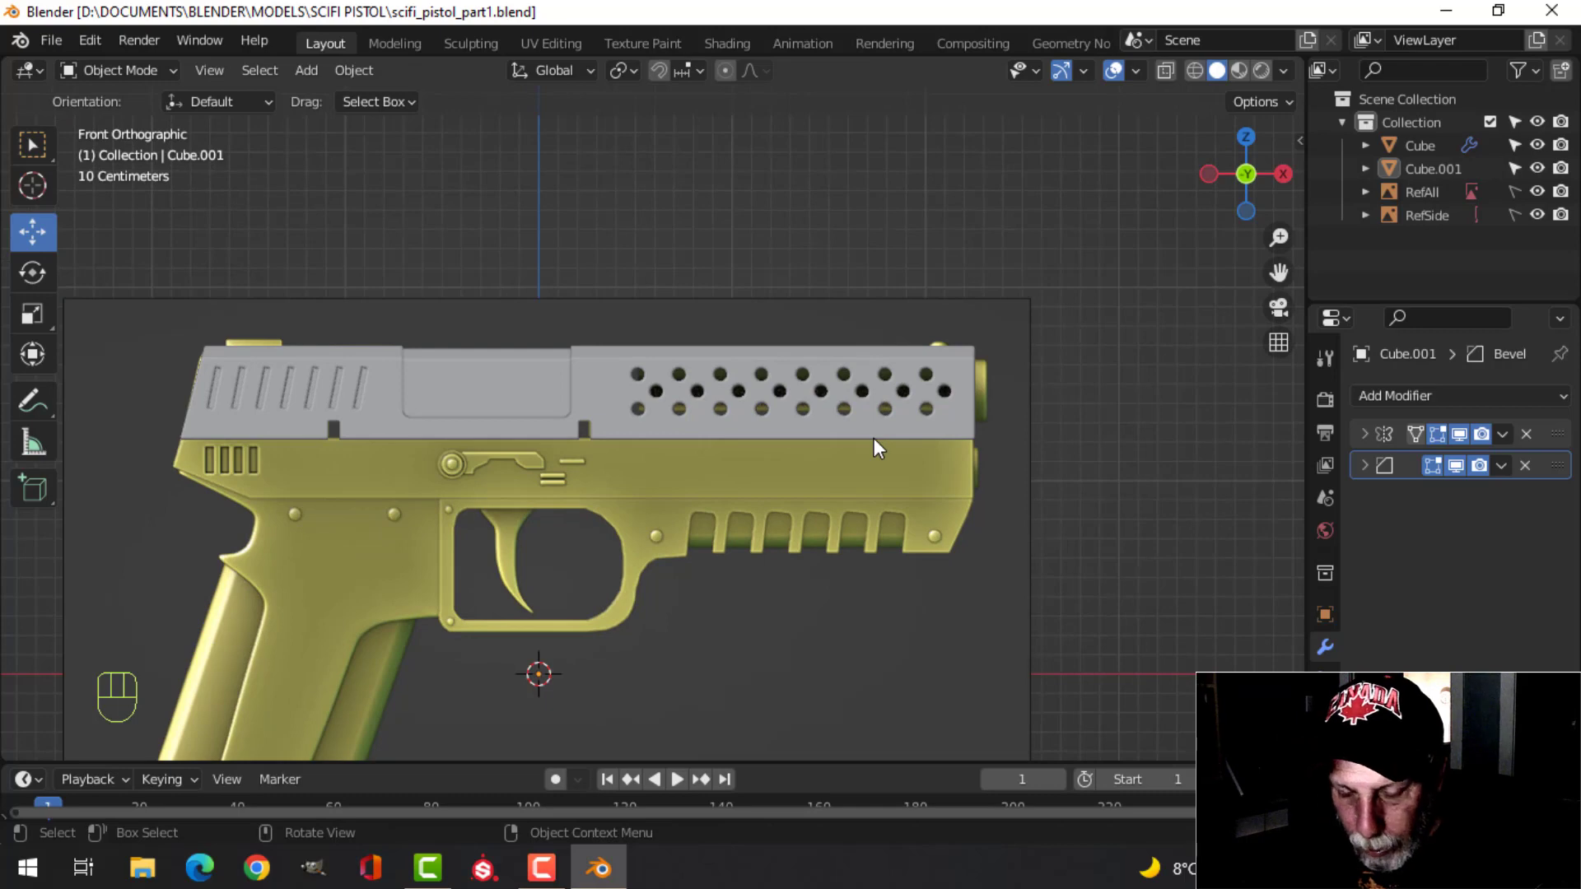
middle_drag(873, 438, 978, 508)
Select the ejection port panel and apply its Mirror modifier.
click(802, 510)
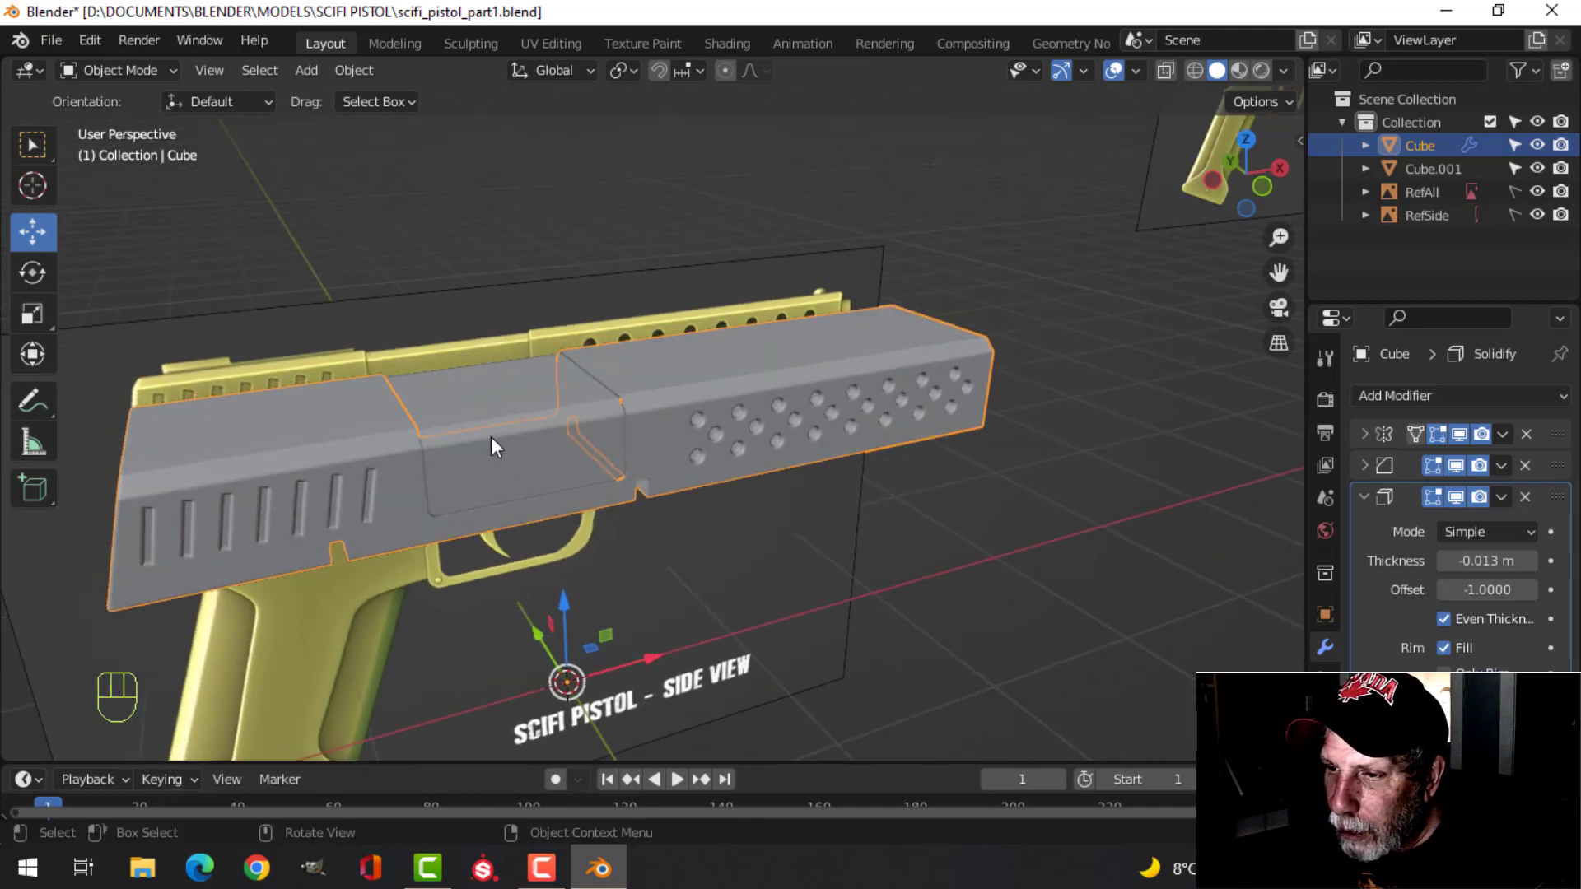
click(490, 436)
middle_drag(710, 466, 841, 466)
shift+middle_drag(849, 461, 804, 495)
click(1502, 434)
click(1465, 458)
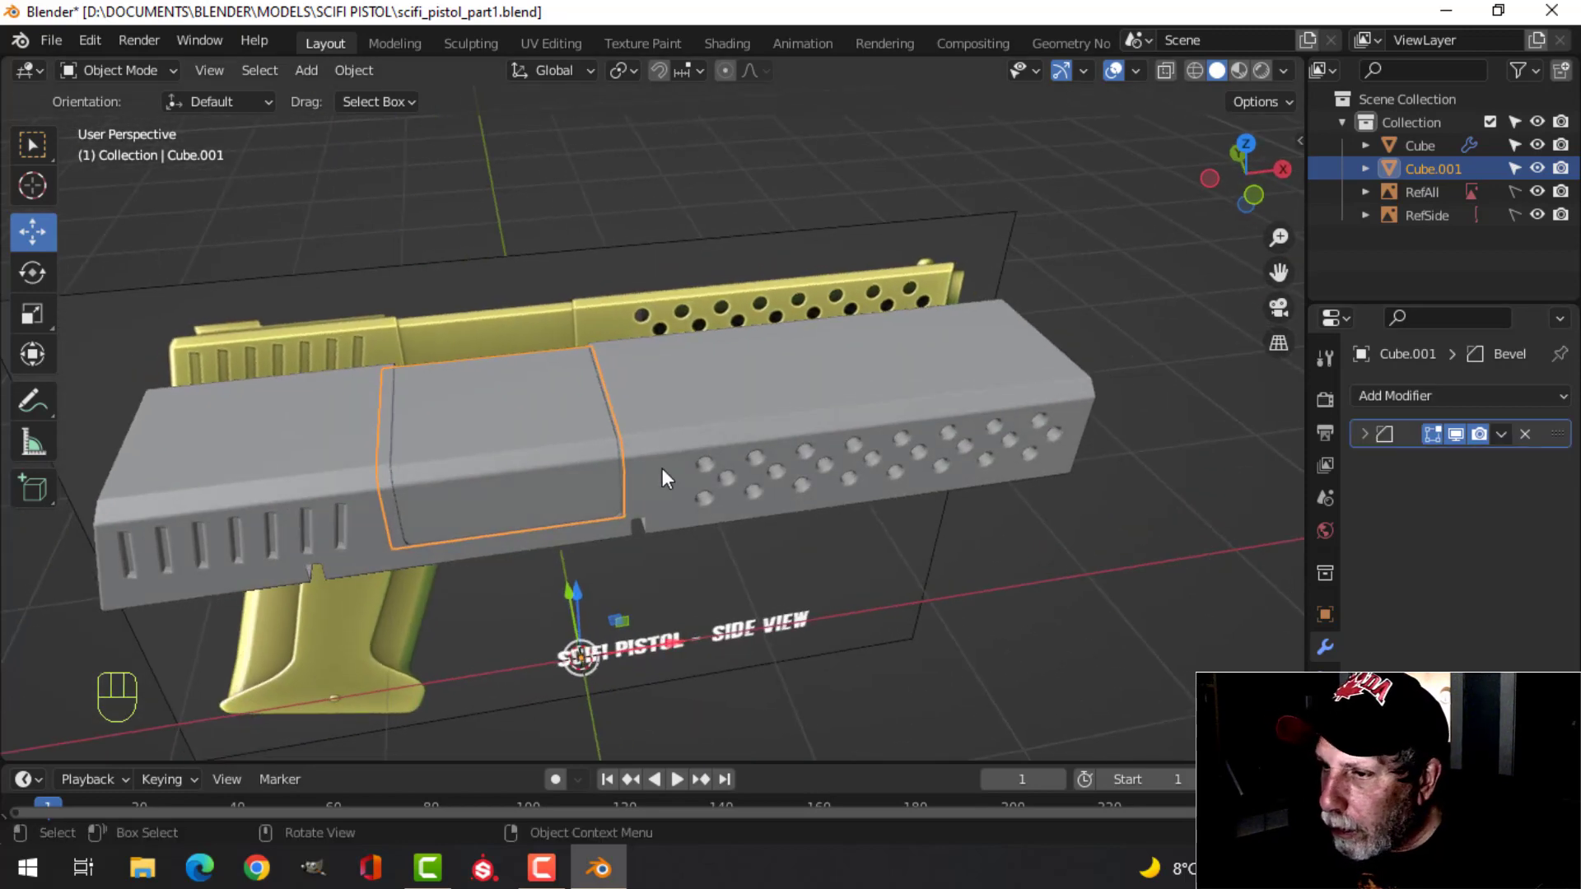
Select the center edge along the top of the port panel and snap the 3D cursor to it.
key(Tab)
key(a)
mouse_move(653, 473)
middle_down()
mouse_move(550, 499)
mouse_move(634, 488)
middle_up()
key(alt+a)
scroll(545, 496, up, 2)
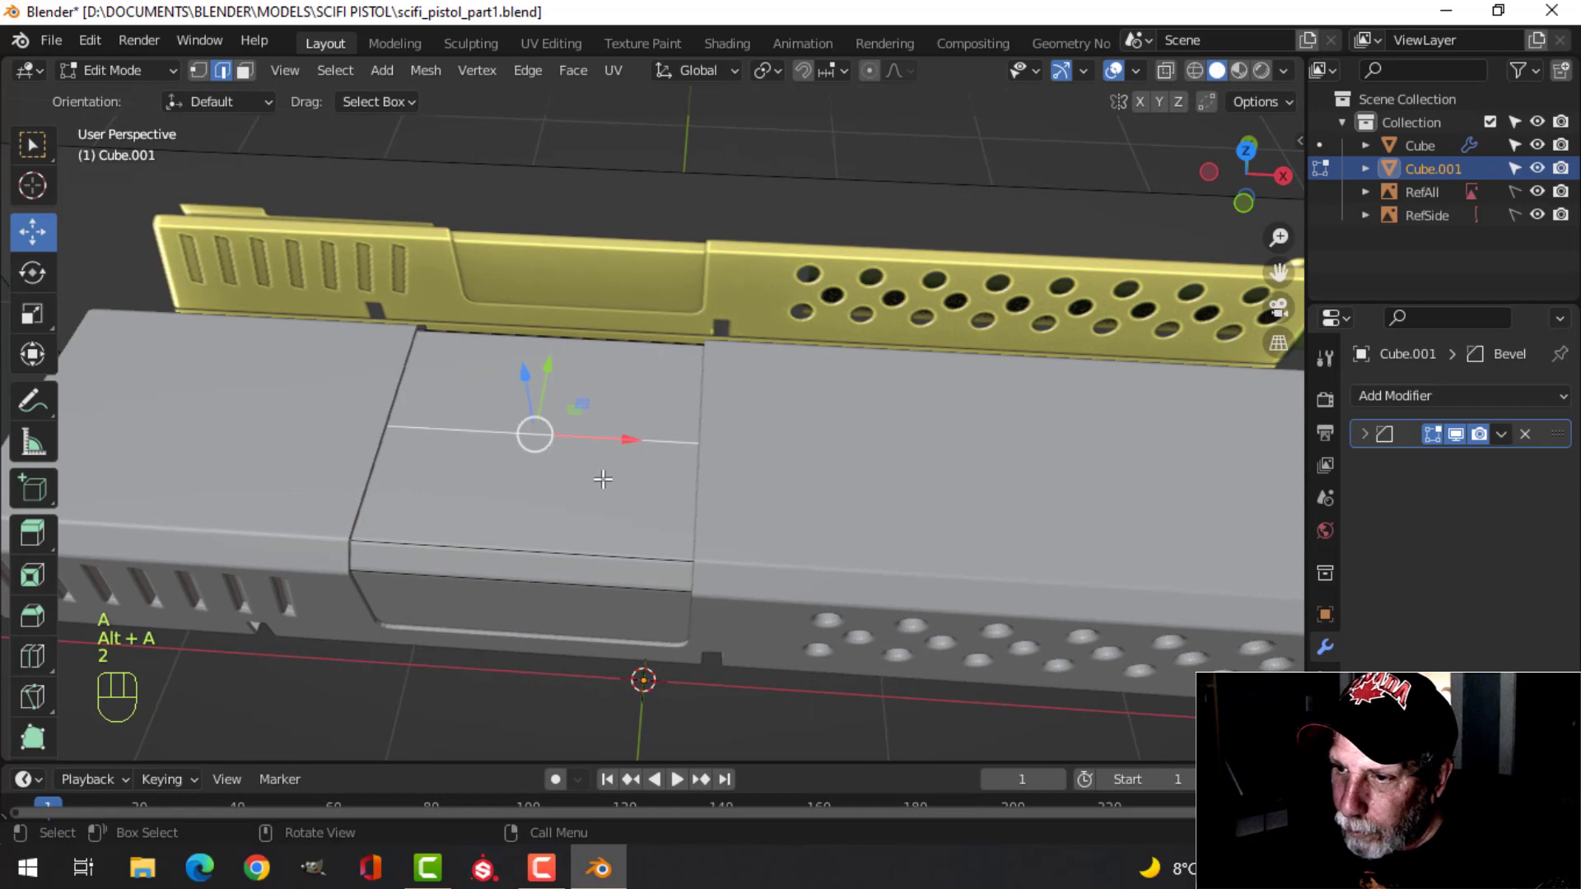
middle_drag(519, 476, 646, 440)
key(shift+s)
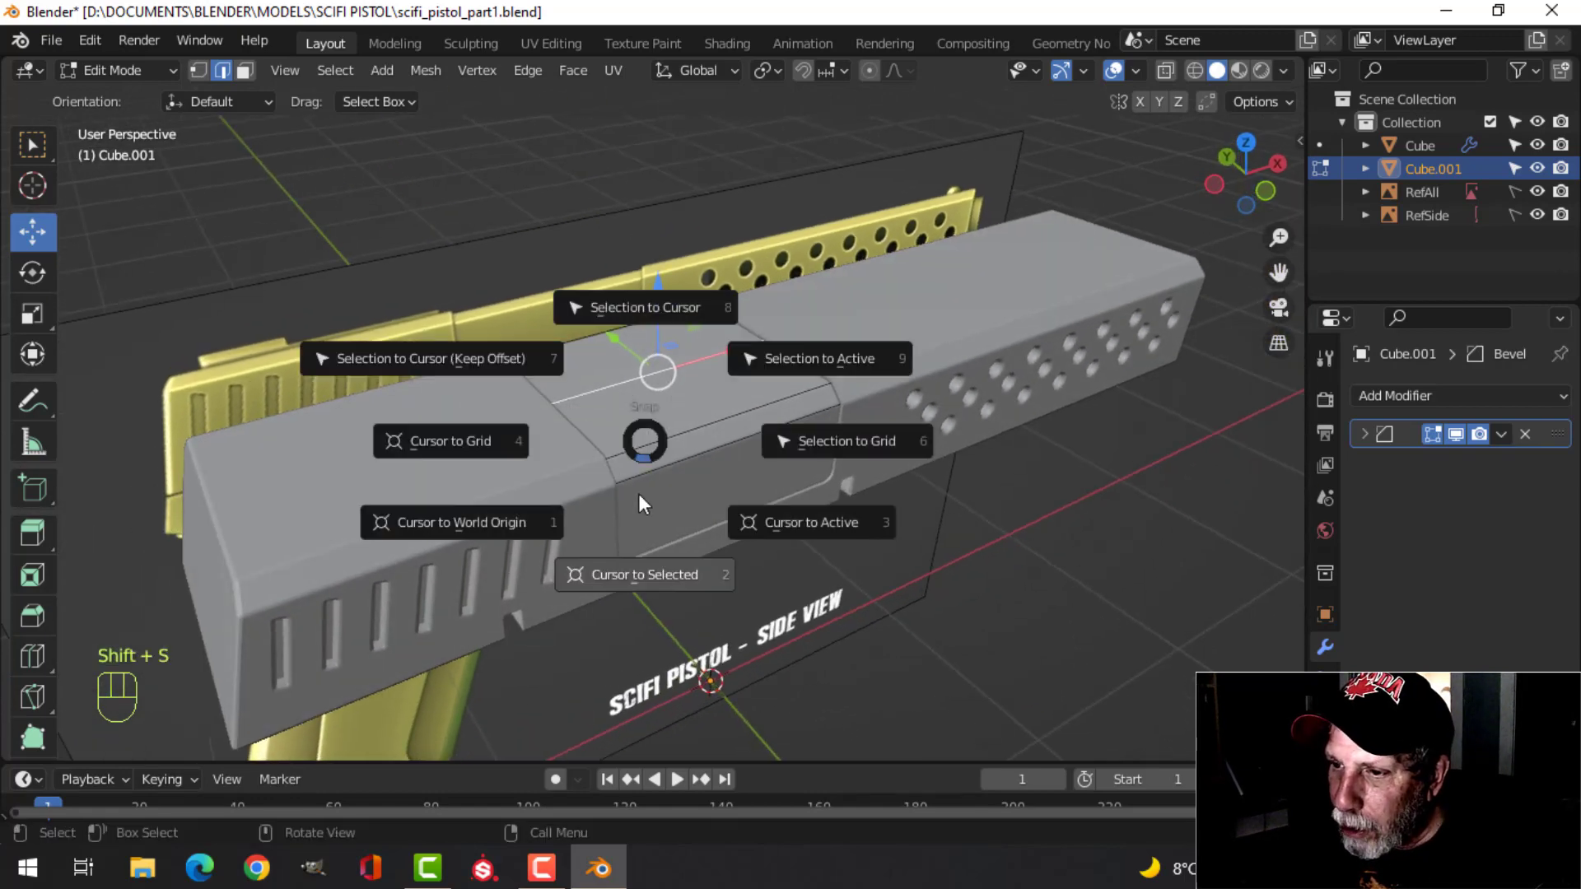
click(629, 579)
key(Tab)
key(Tab)
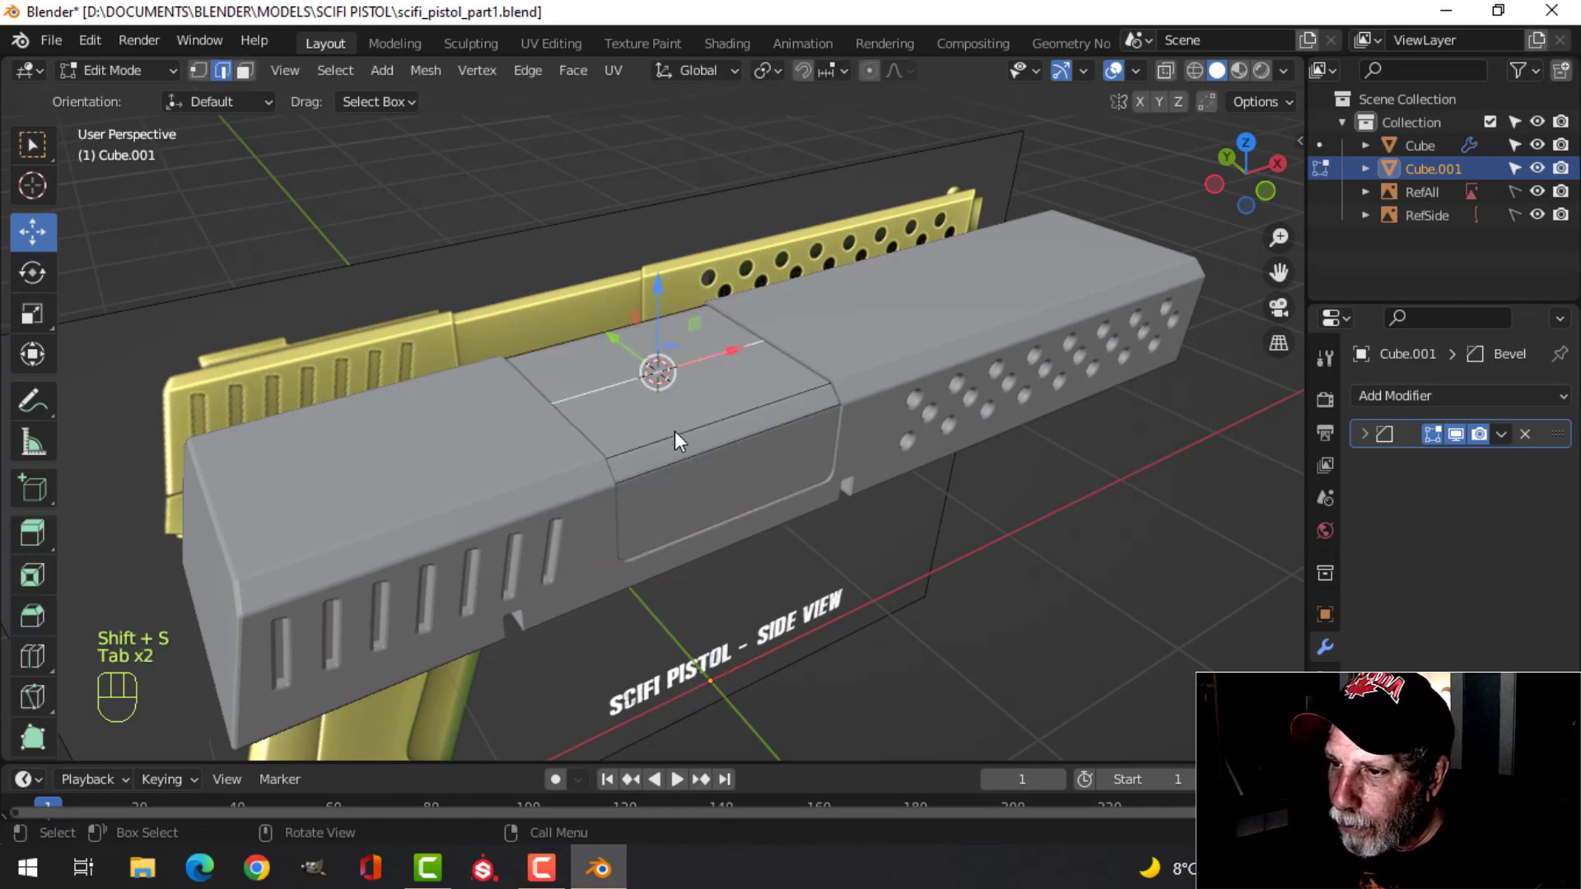
Dissolve the center edge on the port panel's top and return to Object Mode.
key(x)
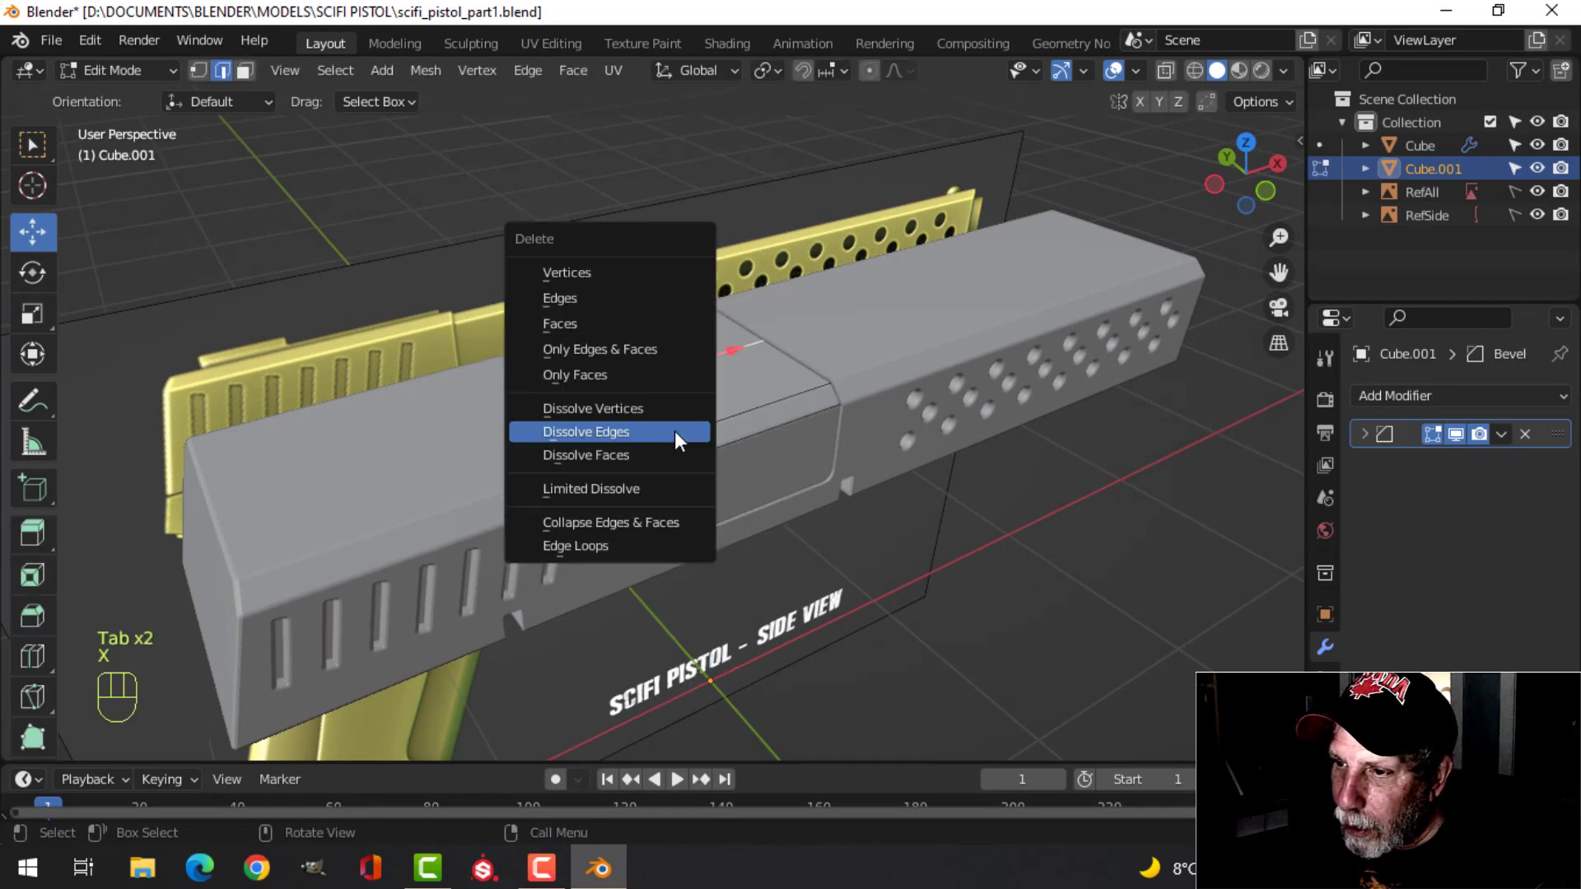
click(675, 436)
key(Tab)
Add a 22-vertex cylinder mesh at the 3D cursor on top of the slide.
middle_drag(881, 425, 827, 374)
key(alt+a)
key(shift+a)
mouse_move(804, 369)
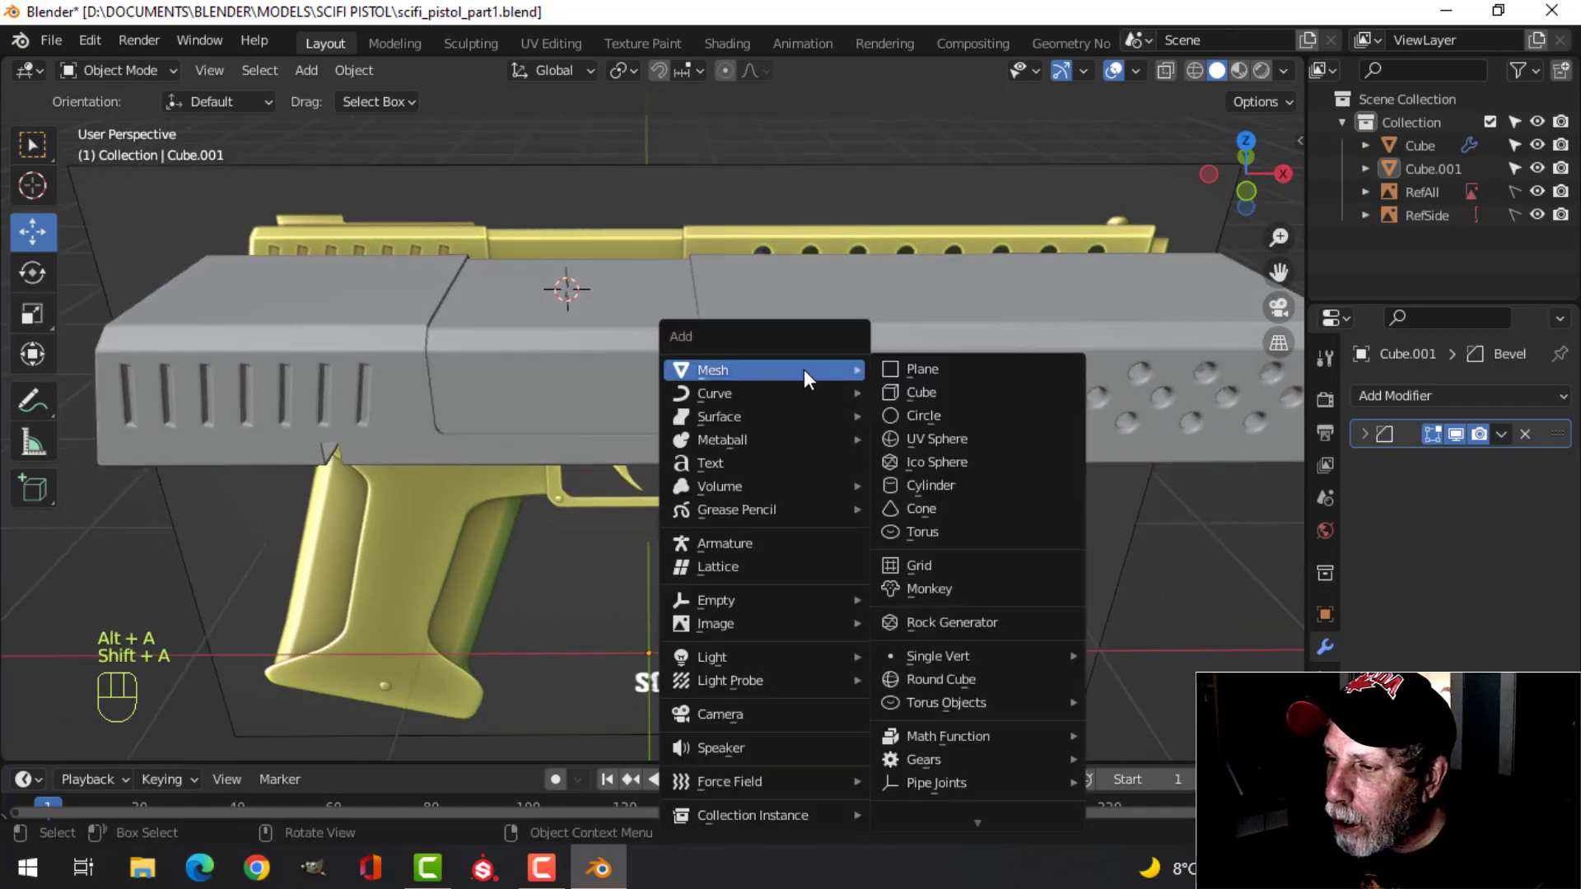
click(920, 481)
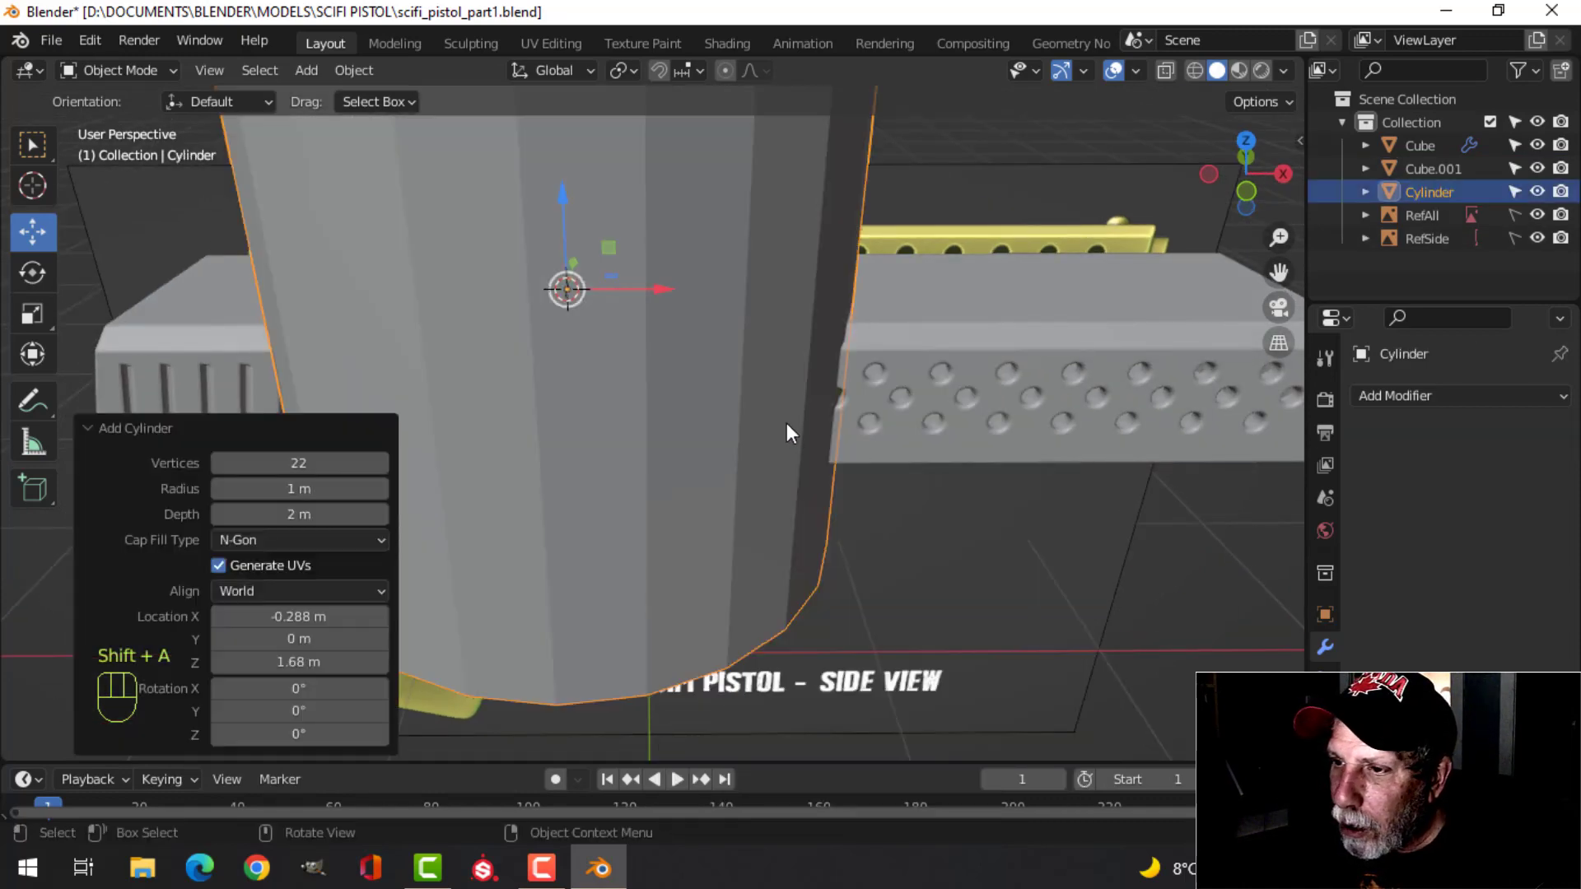
scroll(788, 422, down, 3)
scroll(729, 392, down, 1)
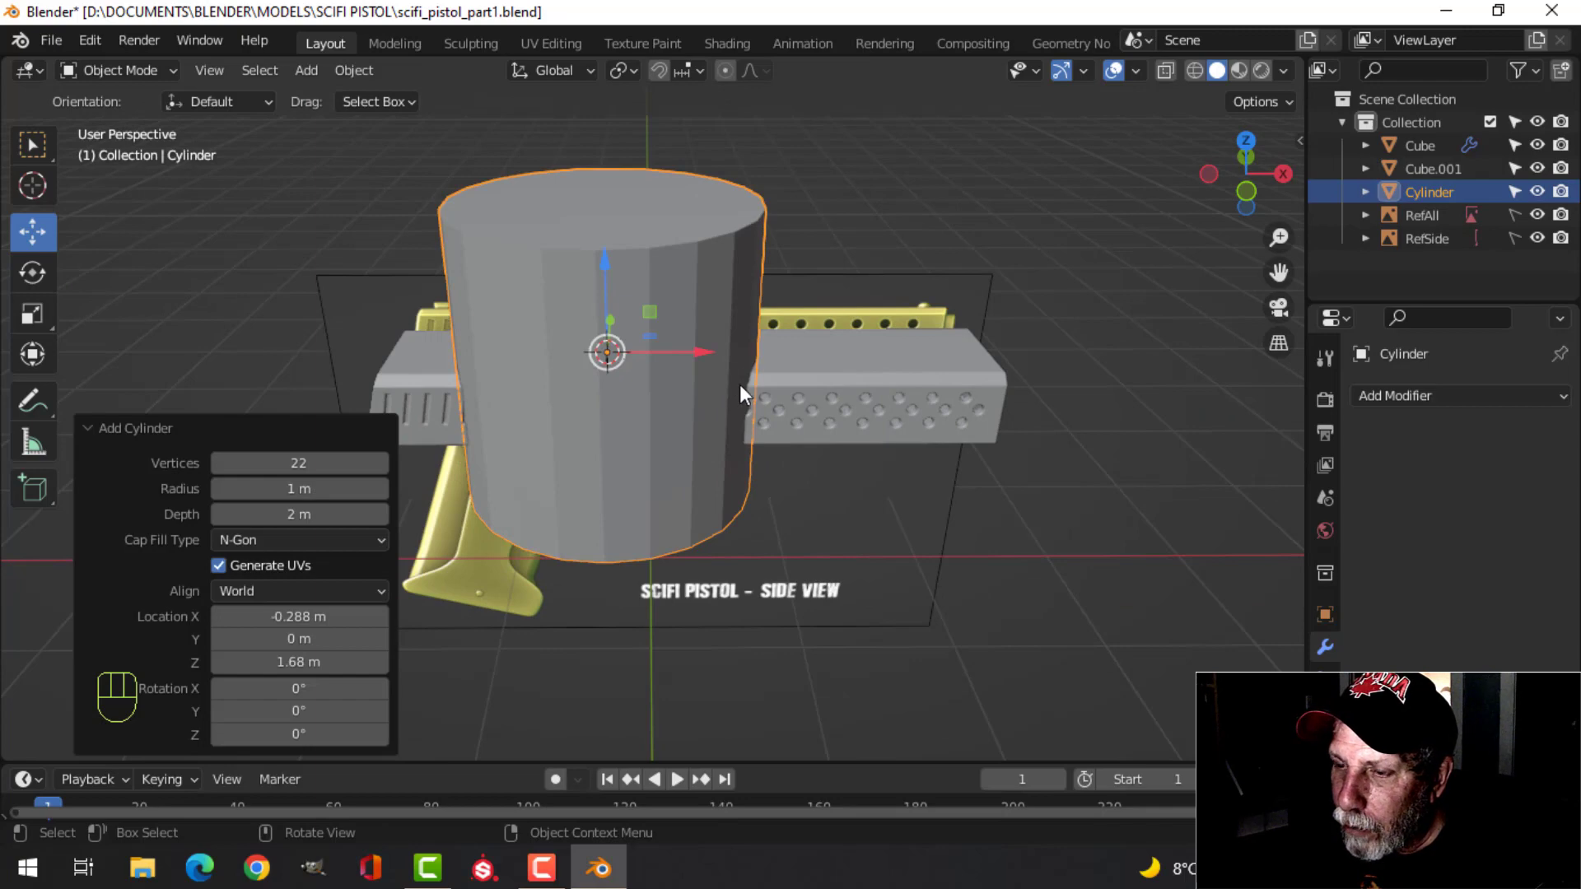
Delete the bottom cap face of the cylinder.
middle_drag(740, 383, 668, 289)
key(Tab)
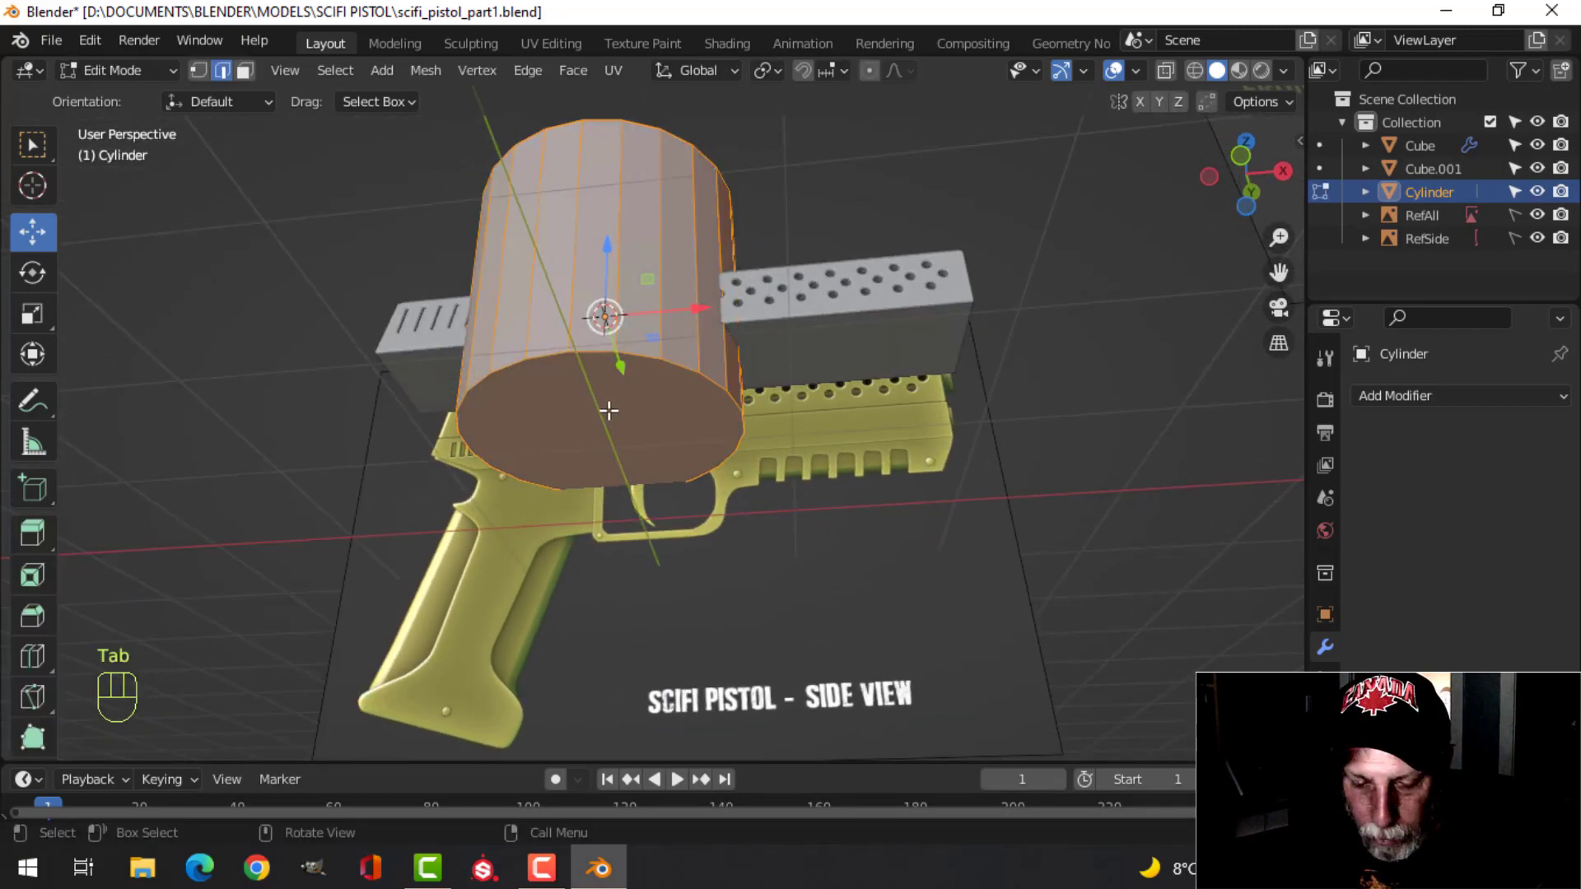
key(3)
click(609, 410)
key(x)
click(580, 295)
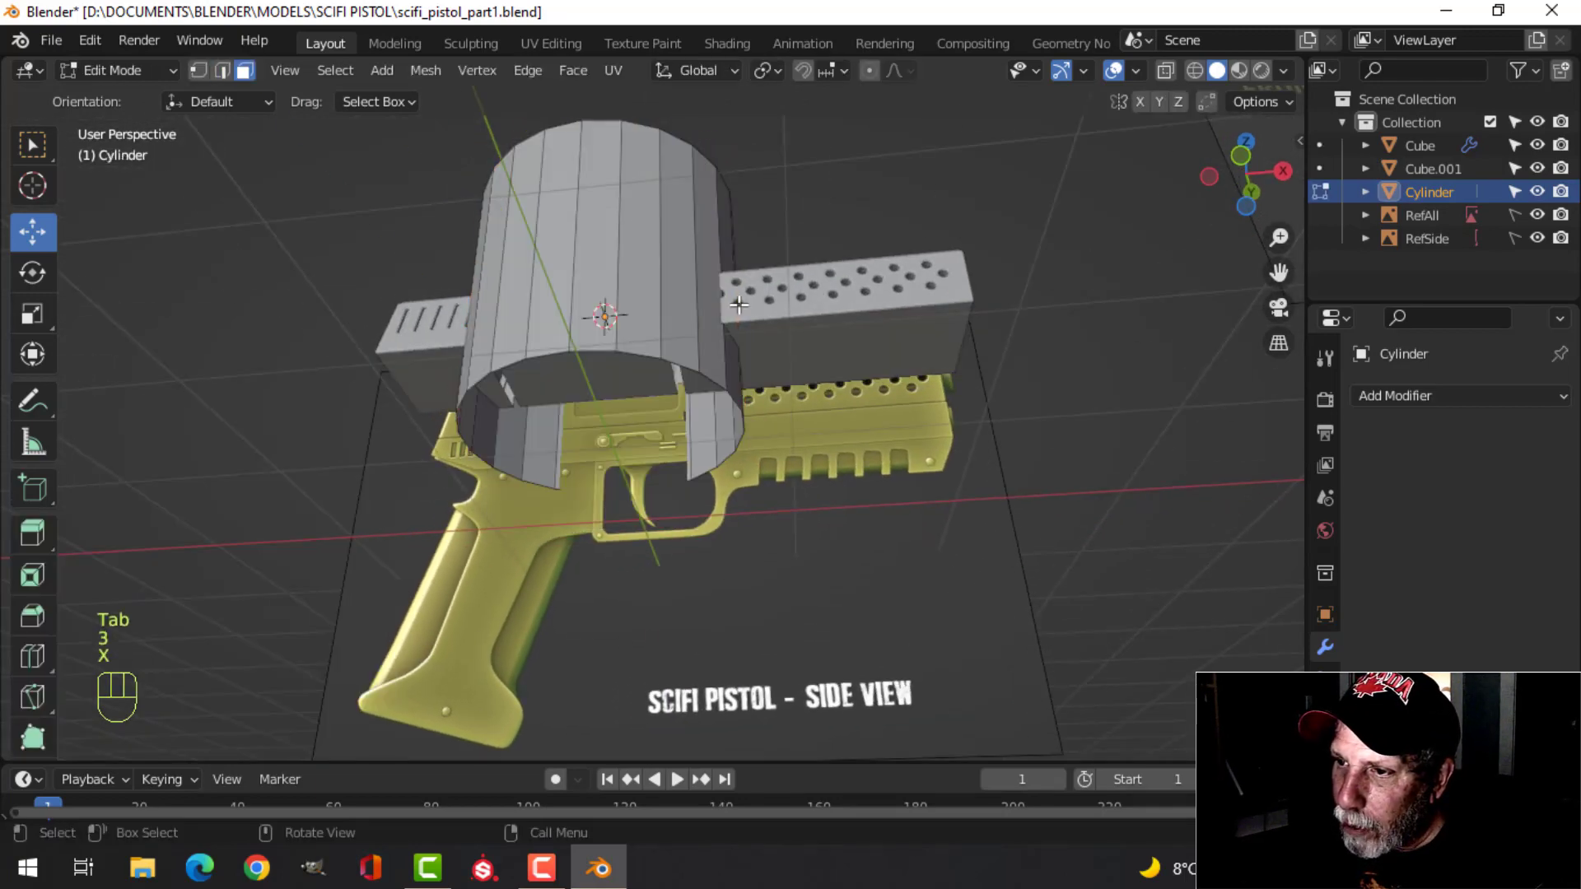
Scale the whole cylinder down and move it about 2.26 m along X to the slide's front end.
key(a)
middle_drag(738, 304, 1024, 392)
key(s)
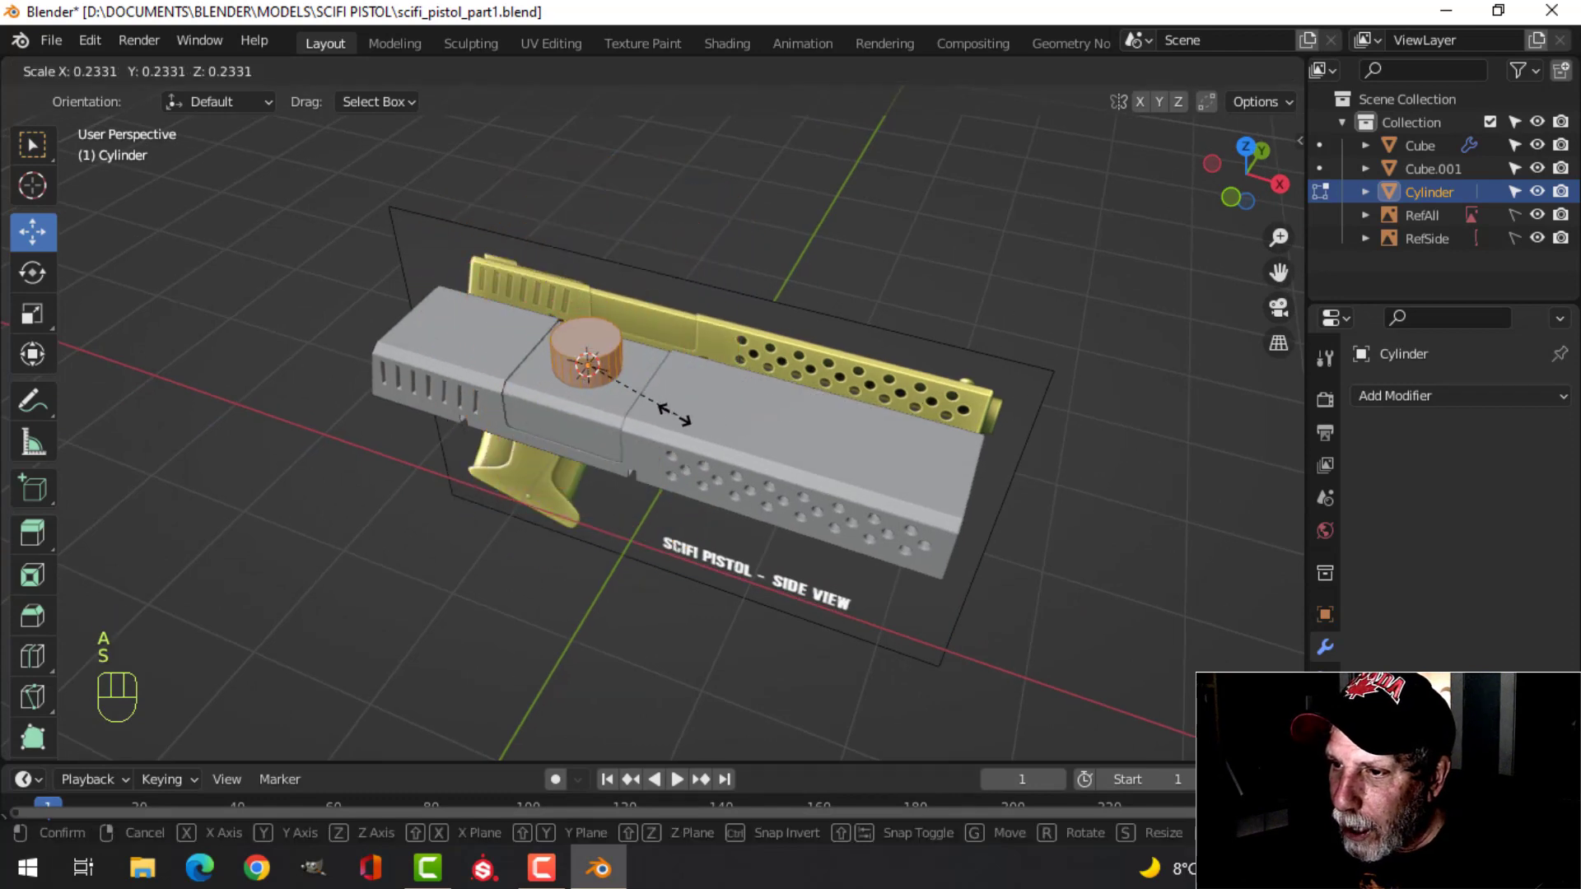
click(635, 392)
drag(663, 384, 984, 466)
scroll(1020, 420, up, 2)
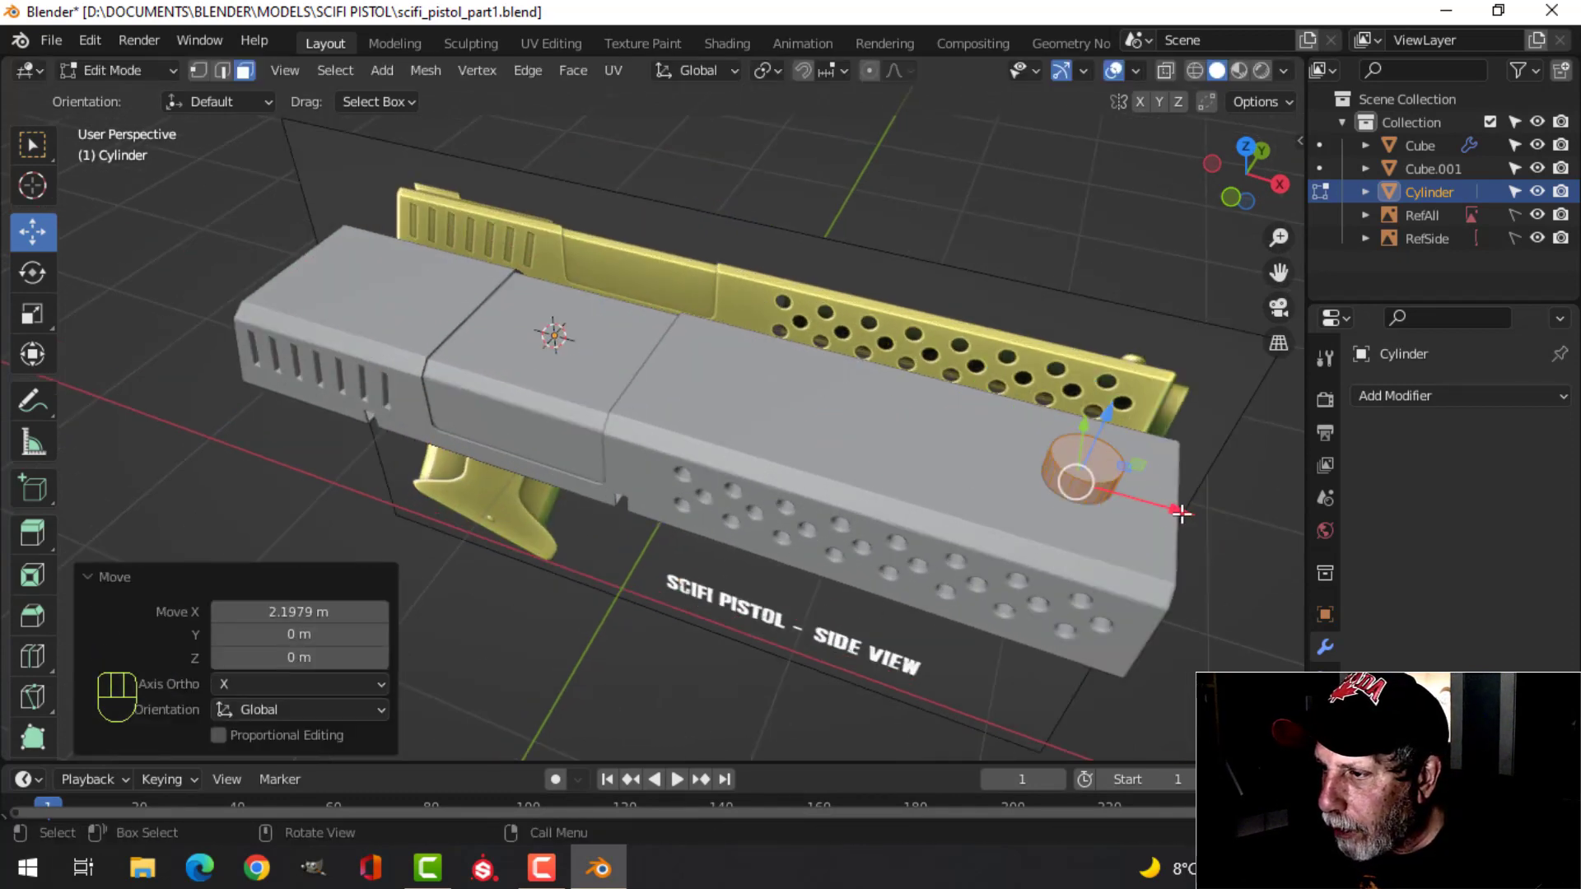
drag(1181, 512, 1191, 512)
In front wireframe view, scale the cylinder by 0.474 and move it about 0.094 m along X over the reference's front sight.
key(KP_1)
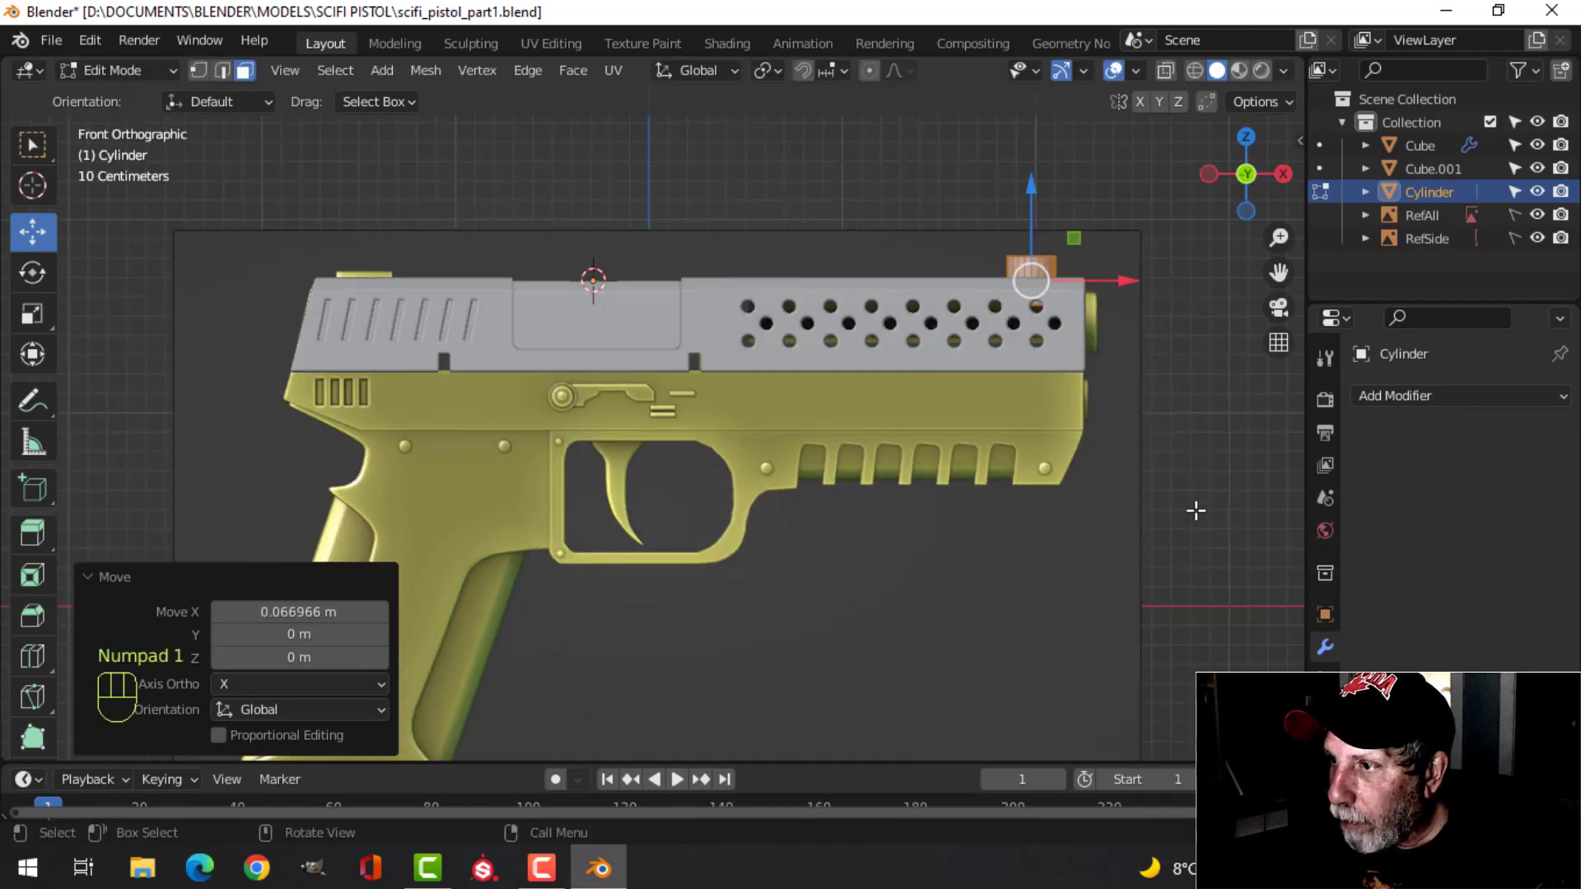
scroll(1195, 511, up, 4)
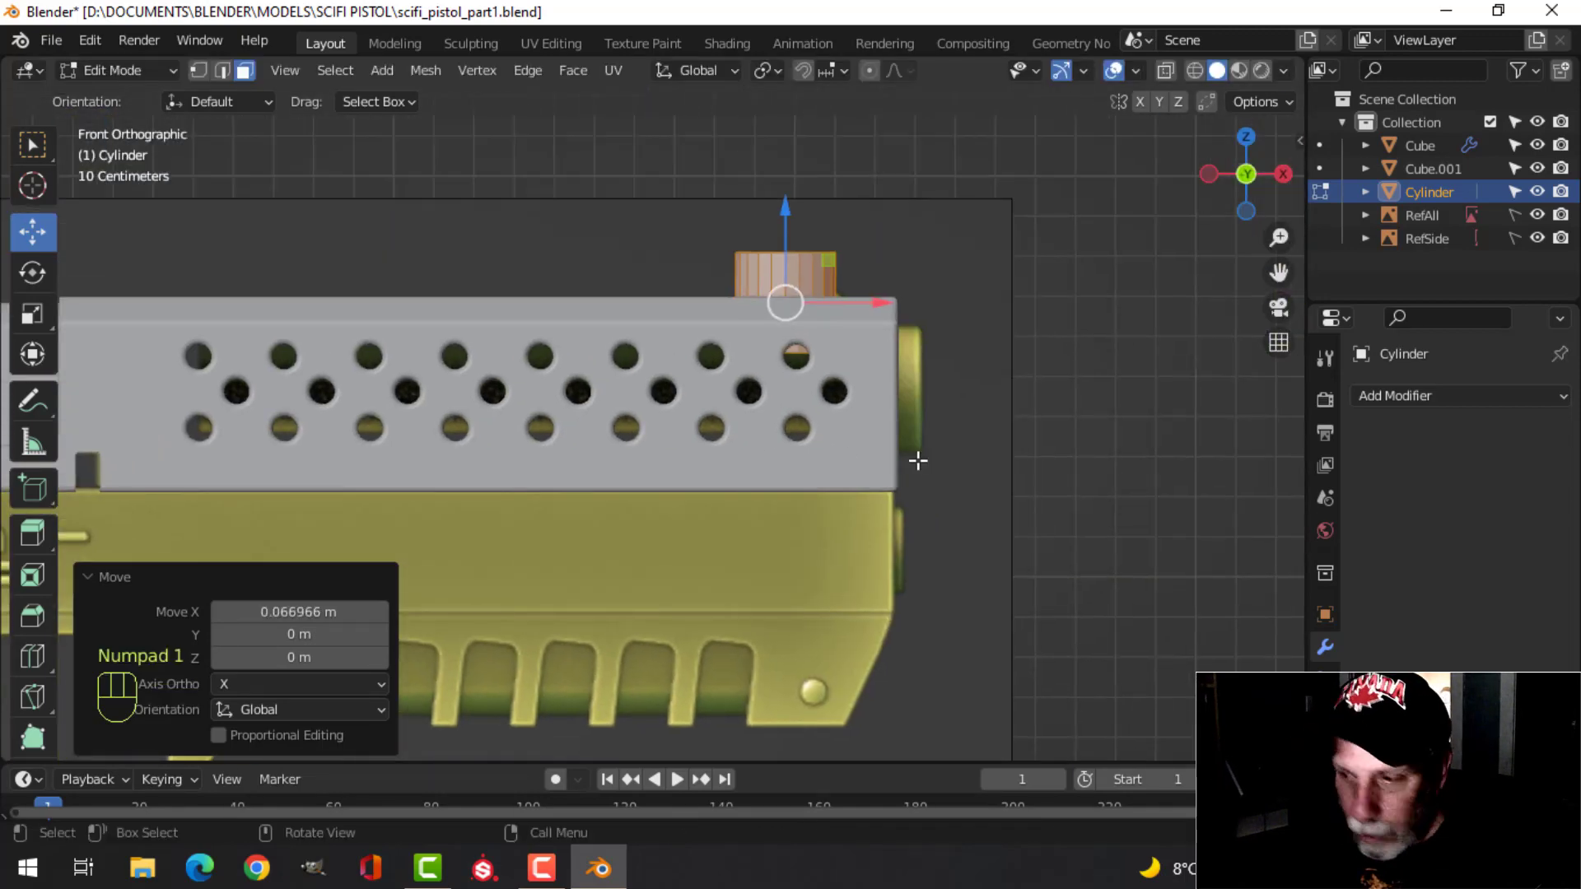
key(z)
click(782, 478)
scroll(882, 409, up, 3)
shift+middle_drag(881, 409, 663, 516)
key(s)
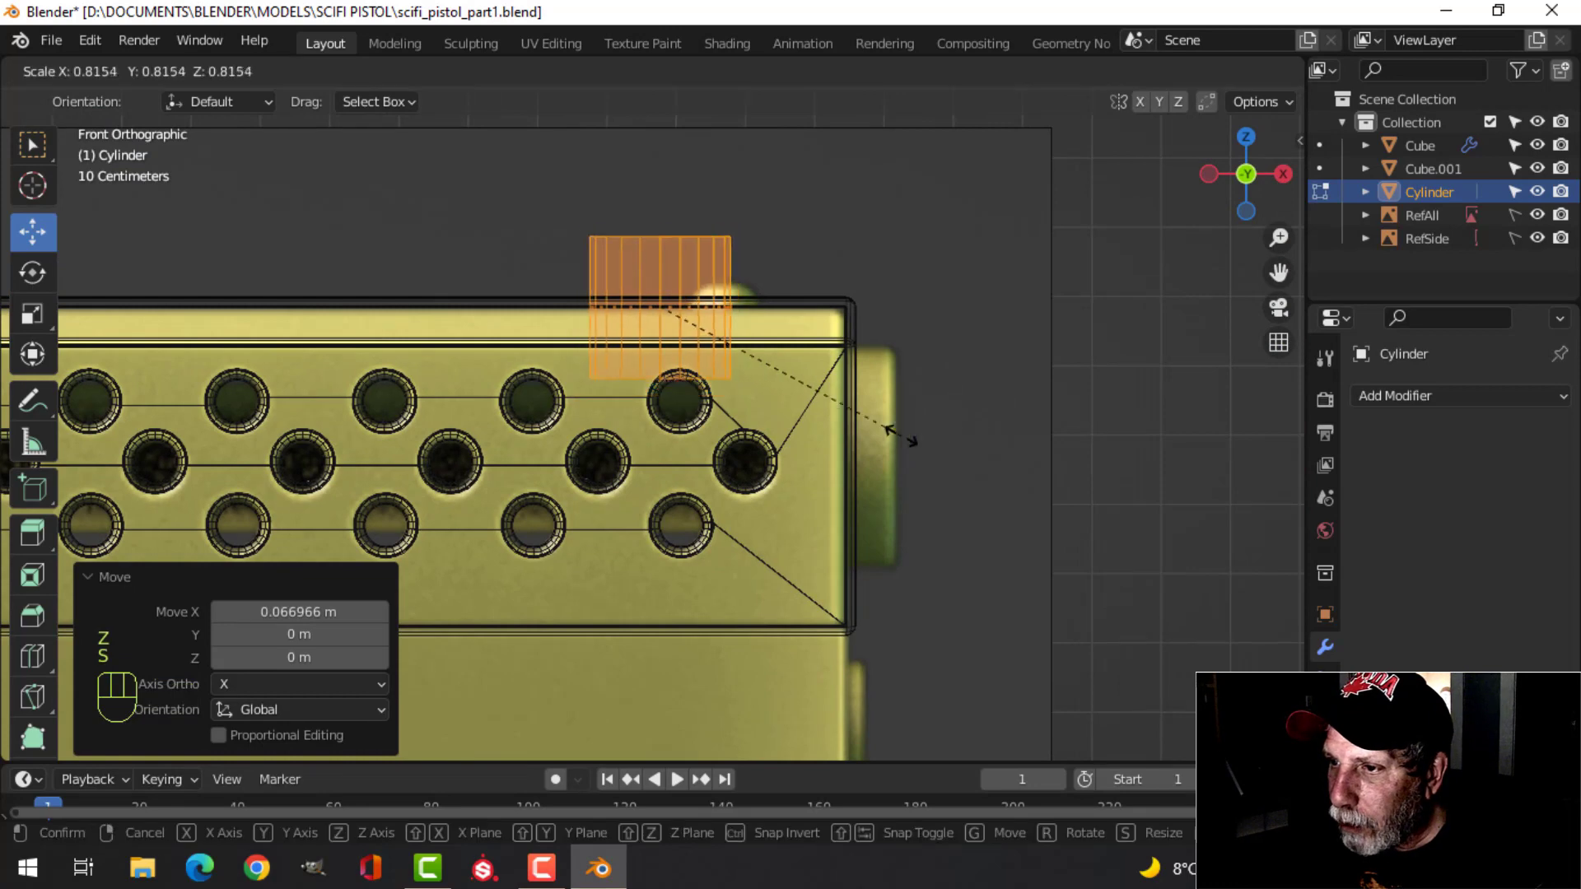
click(783, 399)
key(g)
key(x)
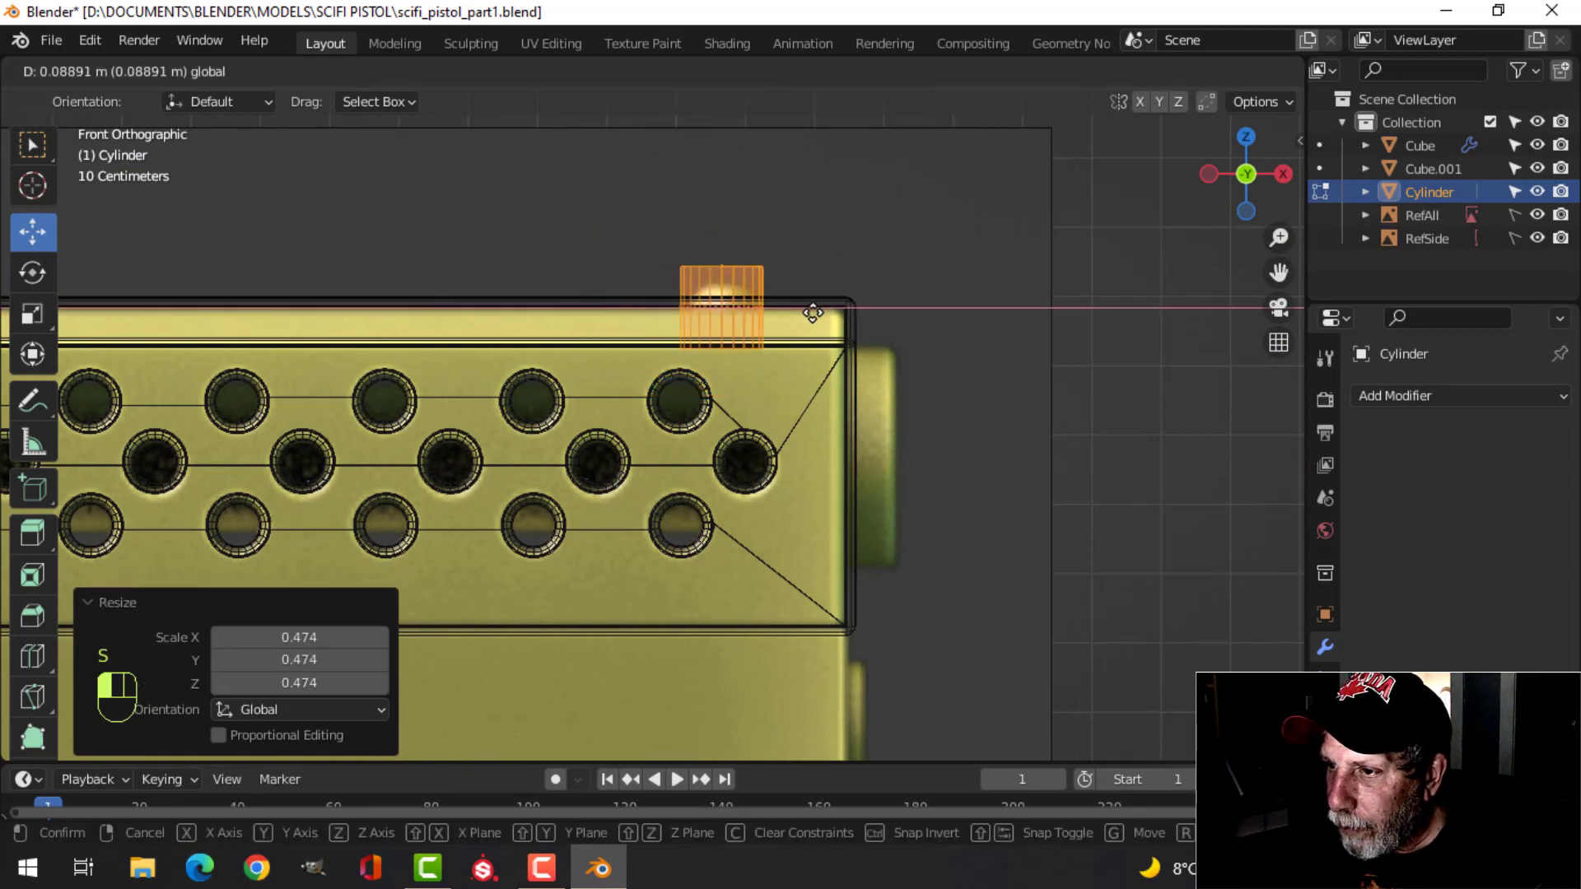
click(816, 311)
Raise the cylinder's bottom vertices along Z to near the slide's top surface and restore solid shading.
scroll(780, 331, up, 2)
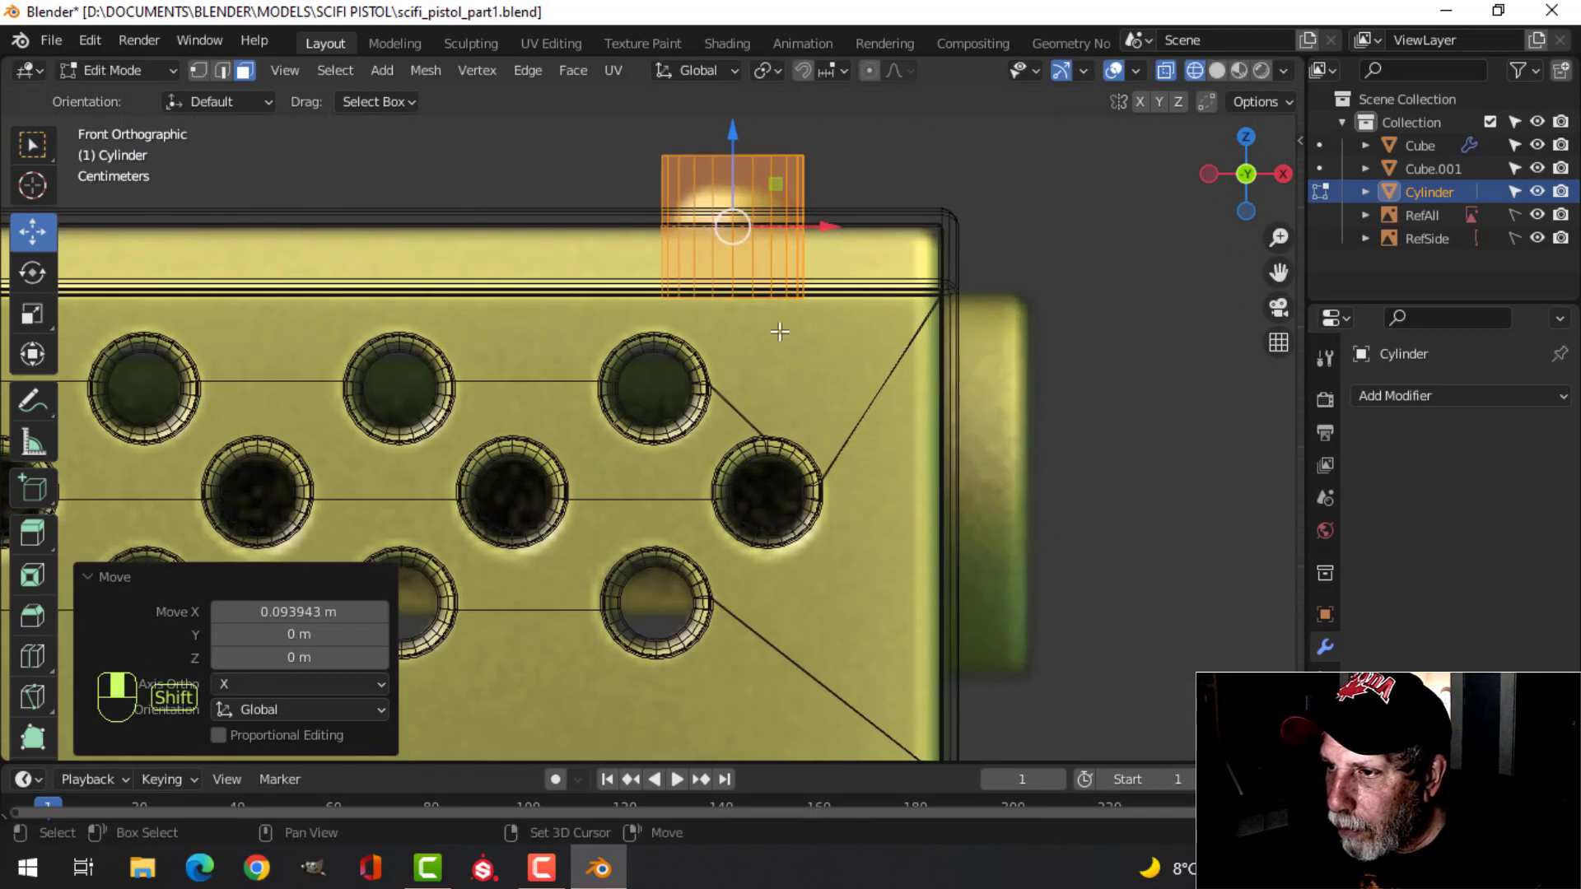
key(alt+a)
key(b)
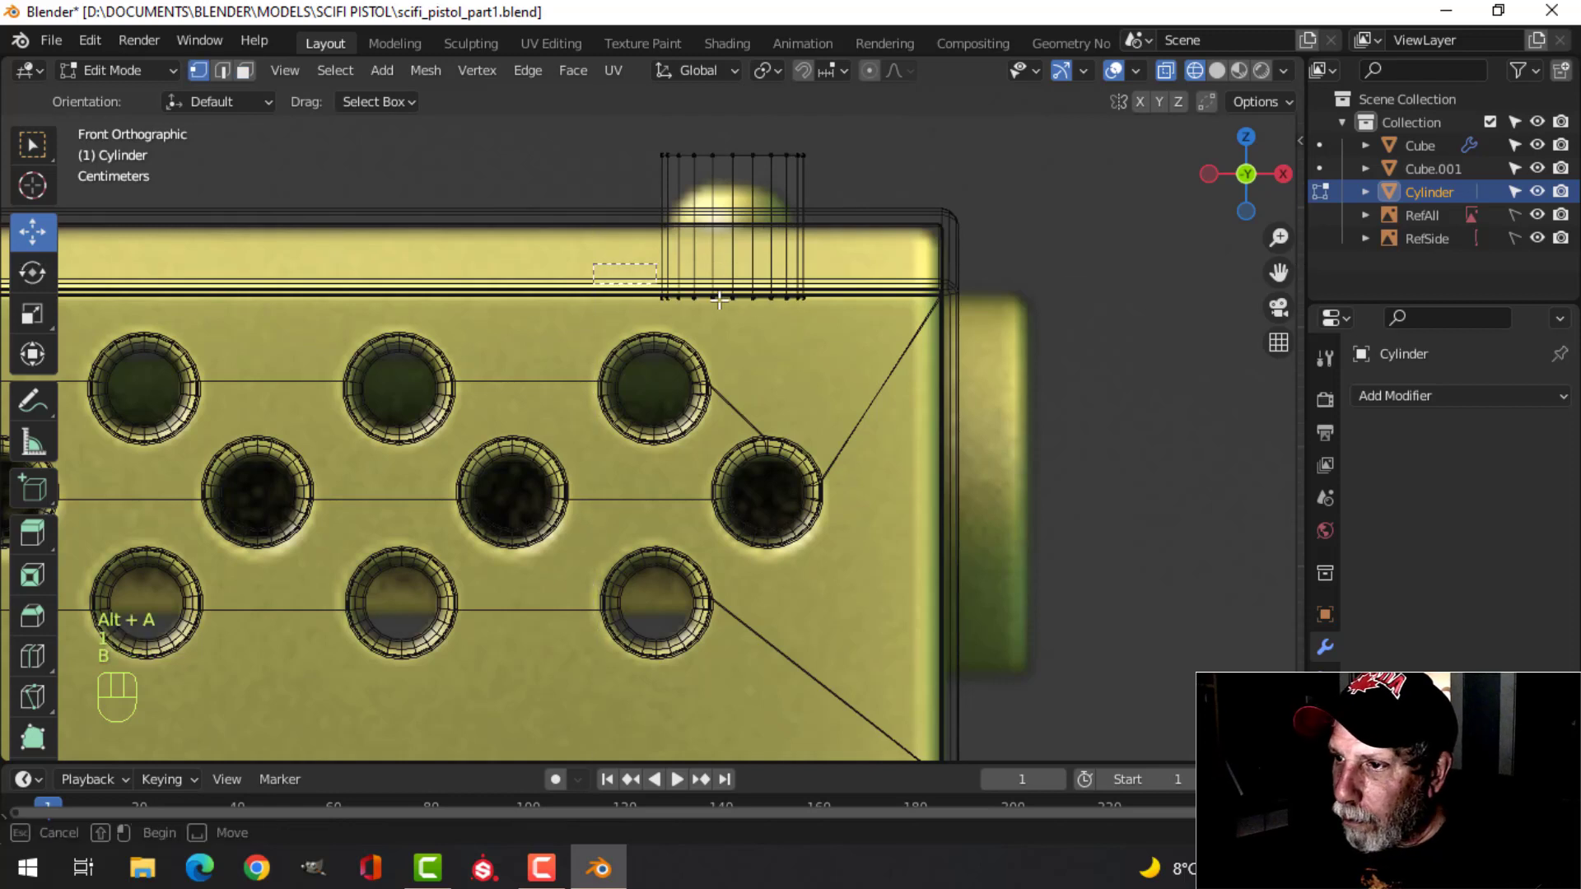
drag(634, 279, 806, 314)
drag(718, 231, 724, 171)
key(alt+a)
key(z)
click(886, 251)
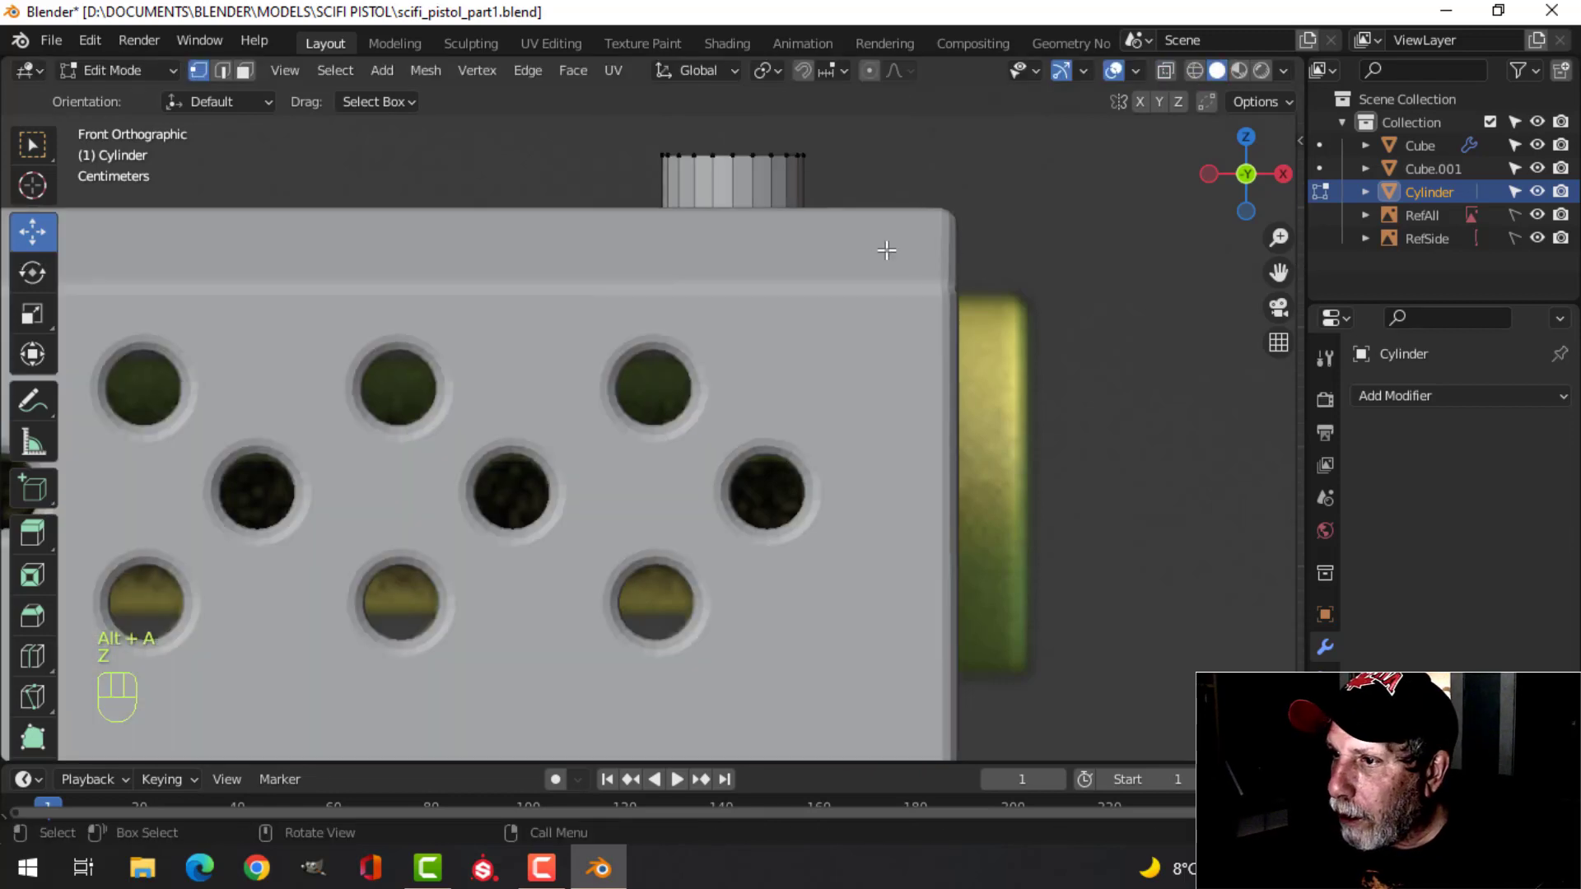
In front wireframe view, lower the sight cylinder's top face about 0.012 m along Z towards the reference's front sight.
mouse_move(887, 250)
middle_down()
mouse_move(836, 346)
mouse_move(662, 386)
mouse_move(695, 390)
mouse_move(733, 443)
mouse_move(711, 471)
middle_up()
key(3)
click(636, 382)
key(KP_1)
key(z)
click(582, 384)
scroll(745, 357, up, 4)
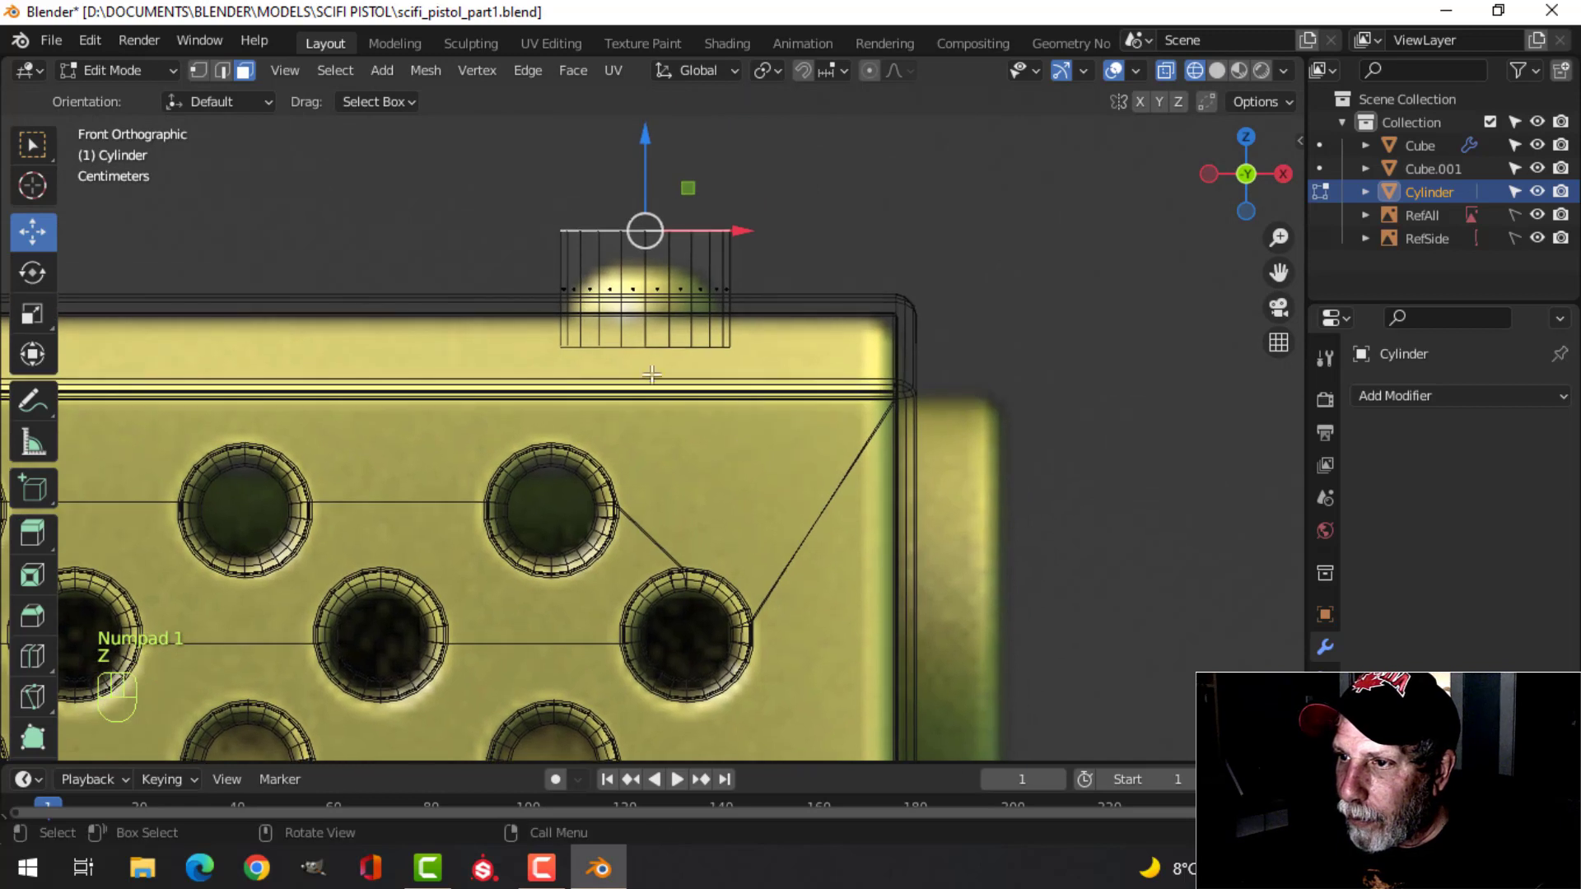
mouse_move(643, 156)
mouse_down()
mouse_move(635, 173)
mouse_move(651, 176)
mouse_up()
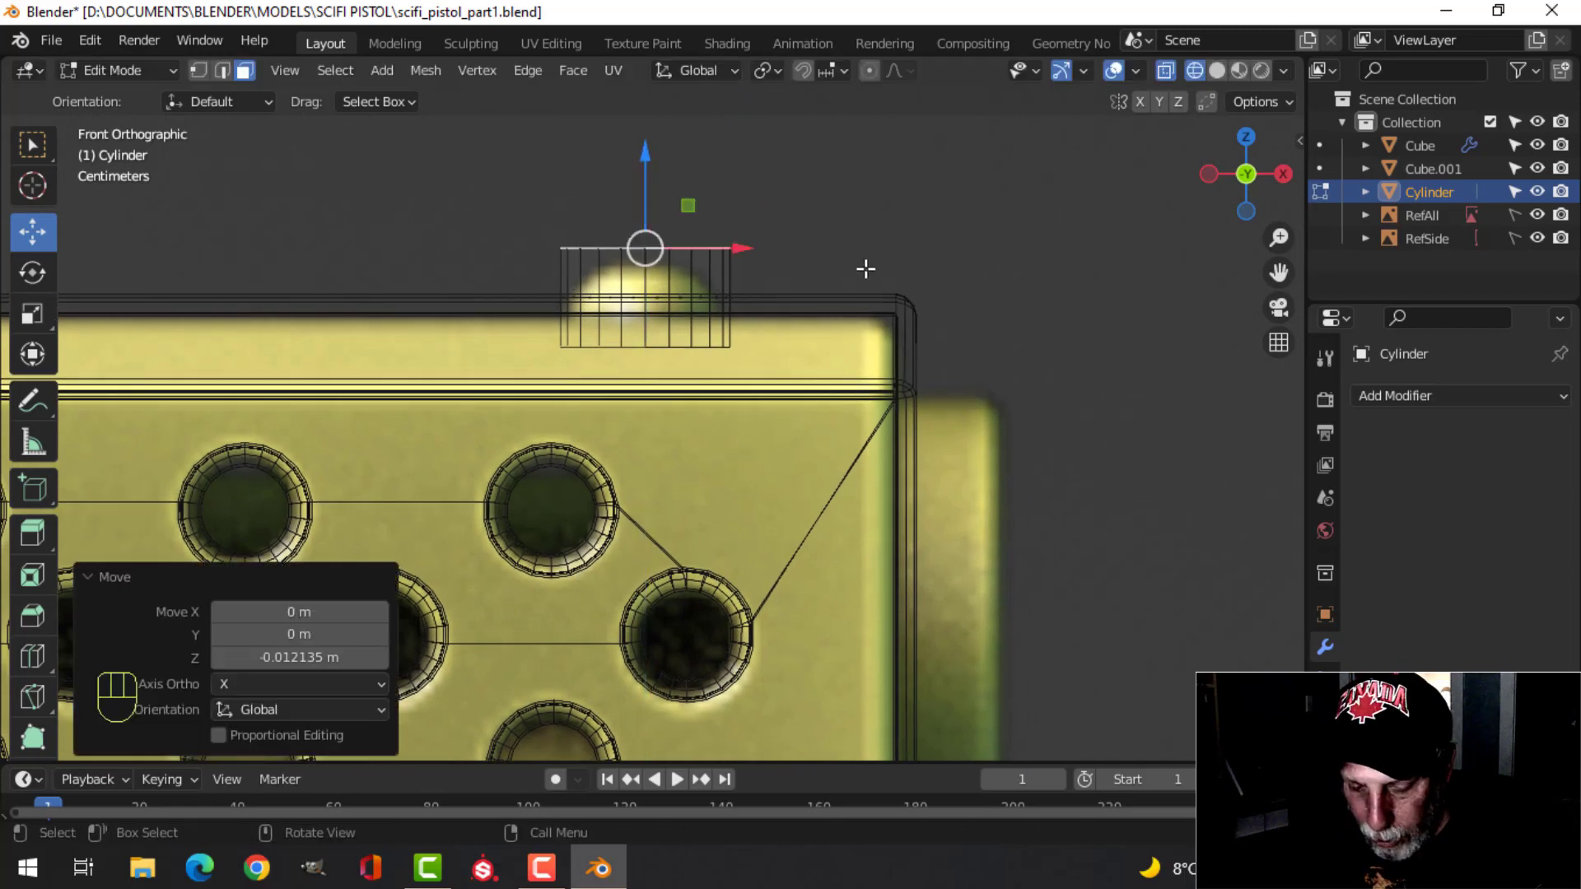
Bevel the sight's top face about 0.04 m with 4 segments to form a dome, and delete the ring of side faces beneath it.
key(ctrl+b)
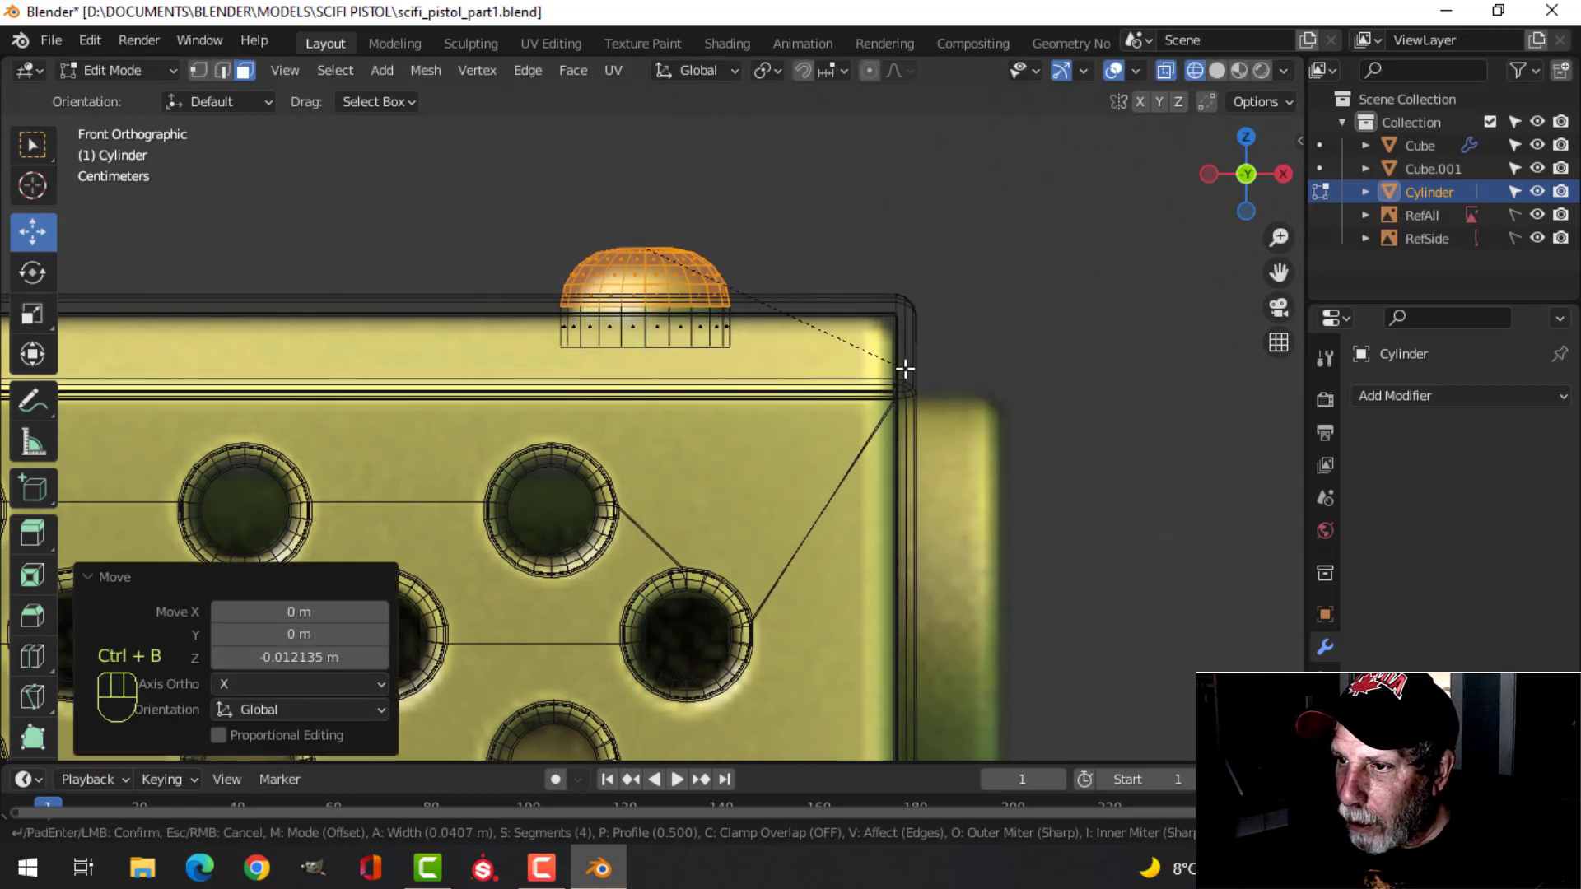
click(910, 370)
key(alt+a)
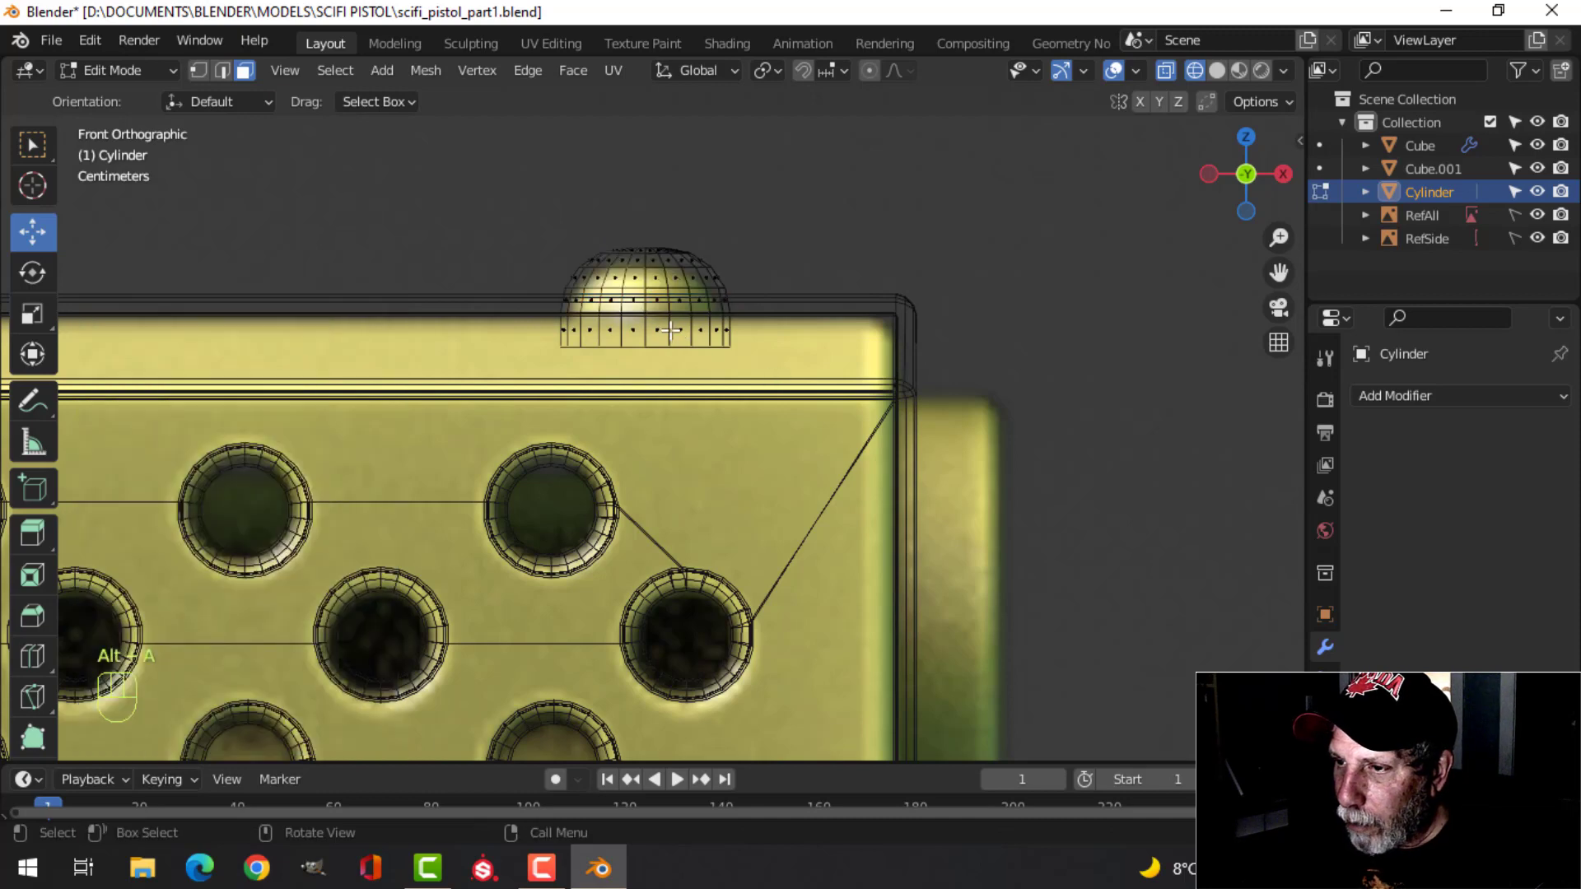
alt+shift+click(680, 327)
key(x)
click(680, 328)
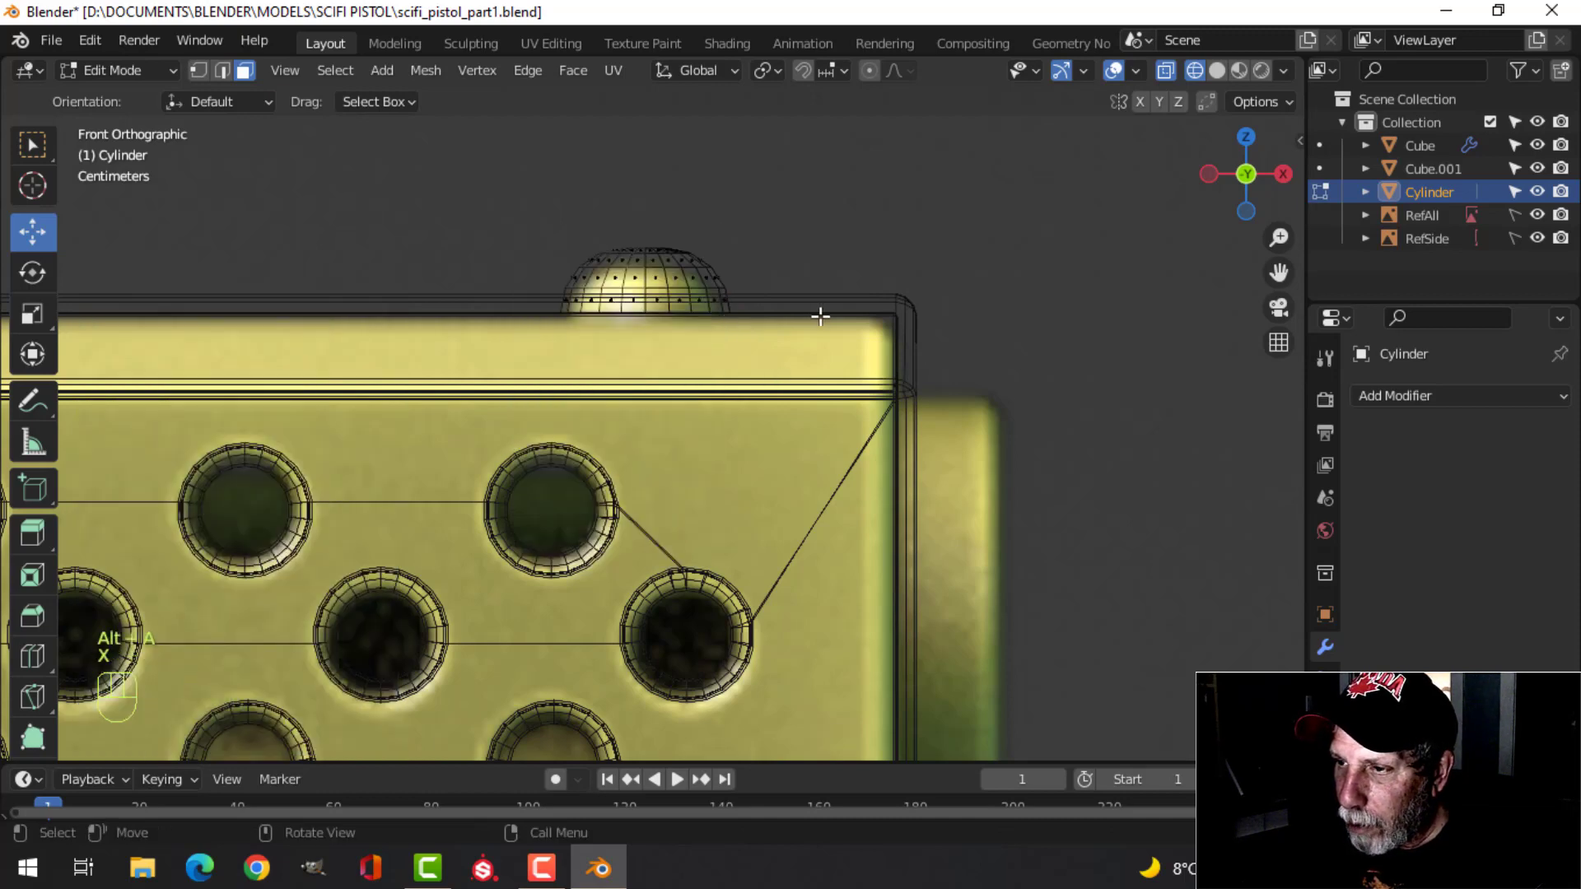
Restore solid shading, leave Edit Mode and shade the domed front sight smooth.
key(z)
click(960, 313)
mouse_move(960, 313)
middle_down()
mouse_move(815, 381)
mouse_move(717, 387)
mouse_move(667, 443)
middle_up()
key(Tab)
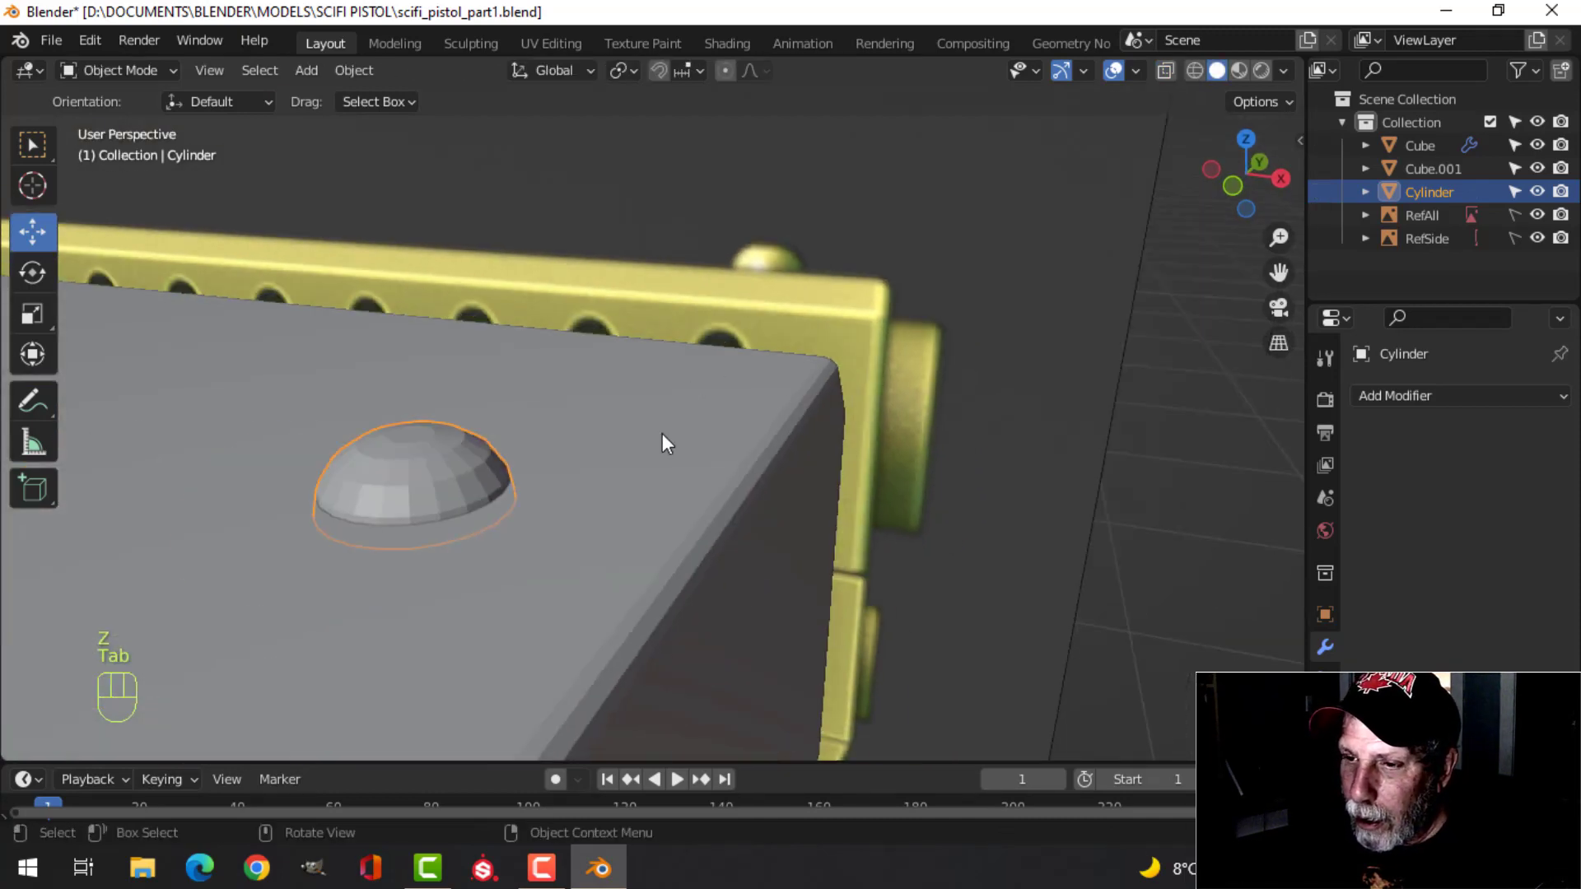
right_click(420, 450)
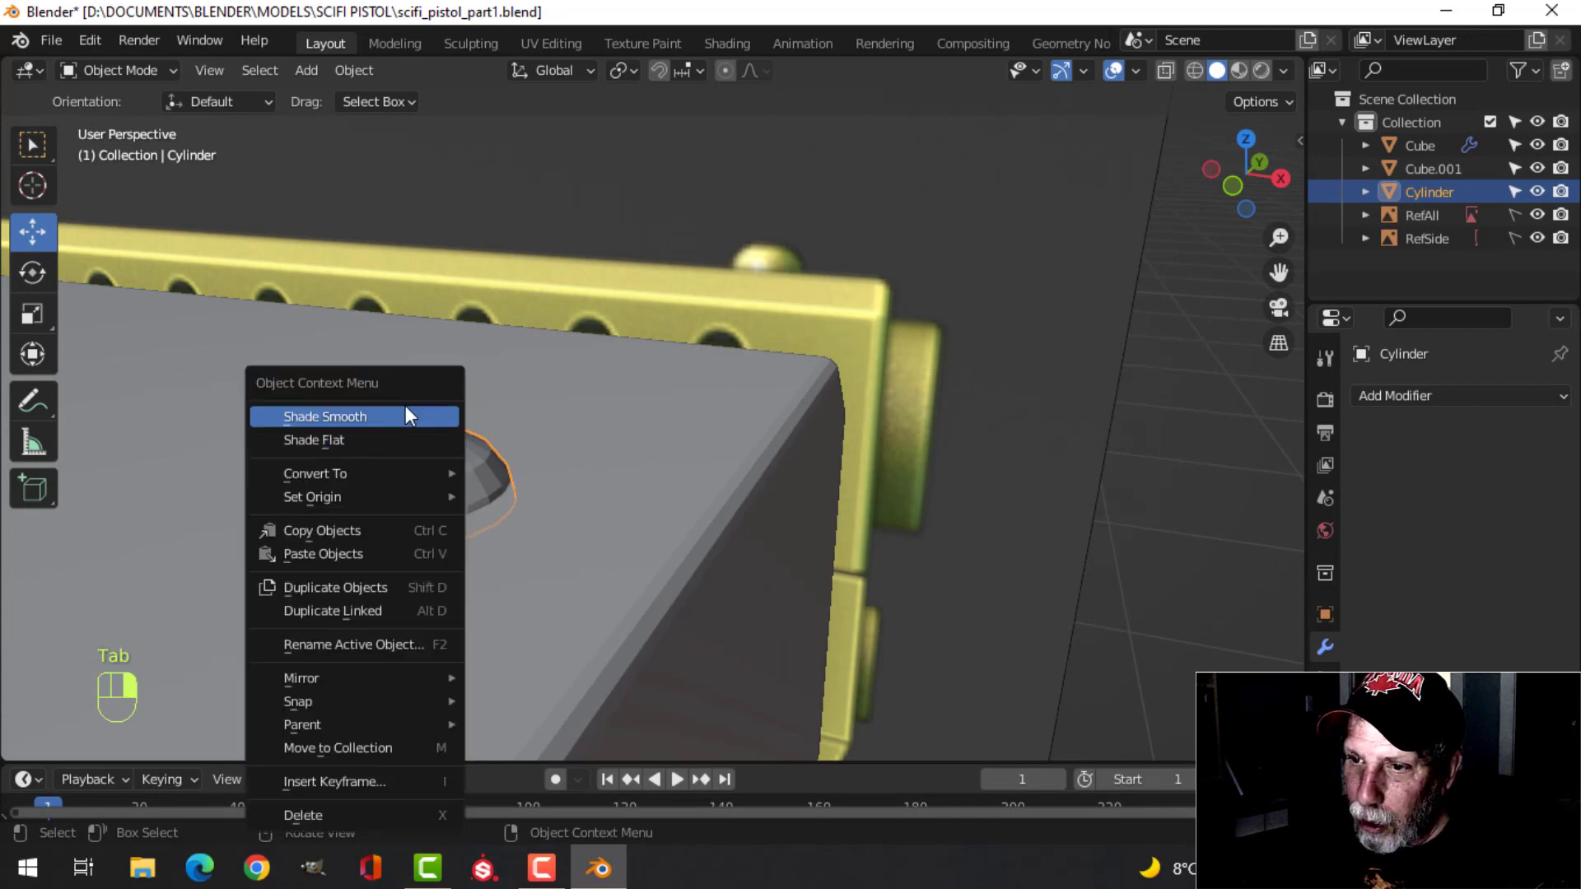
click(405, 412)
key(alt+a)
middle_drag(558, 477, 655, 421)
scroll(572, 473, down, 3)
scroll(655, 422, up, 2)
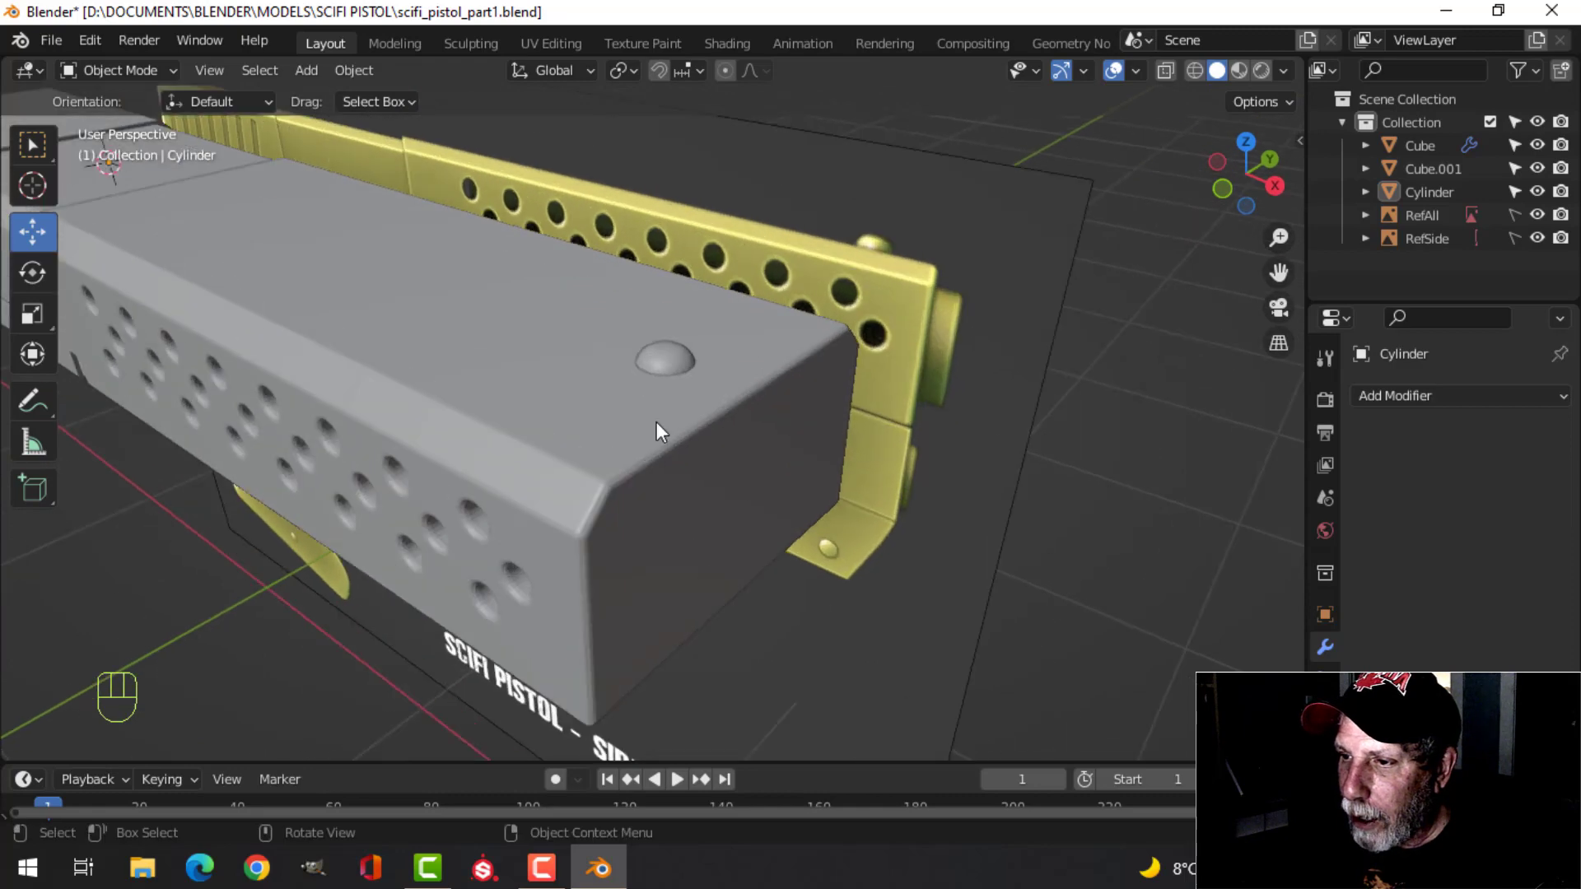
Raise all of the front sight's geometry slightly along Z above the slide's top surface.
click(646, 357)
key(KP_1)
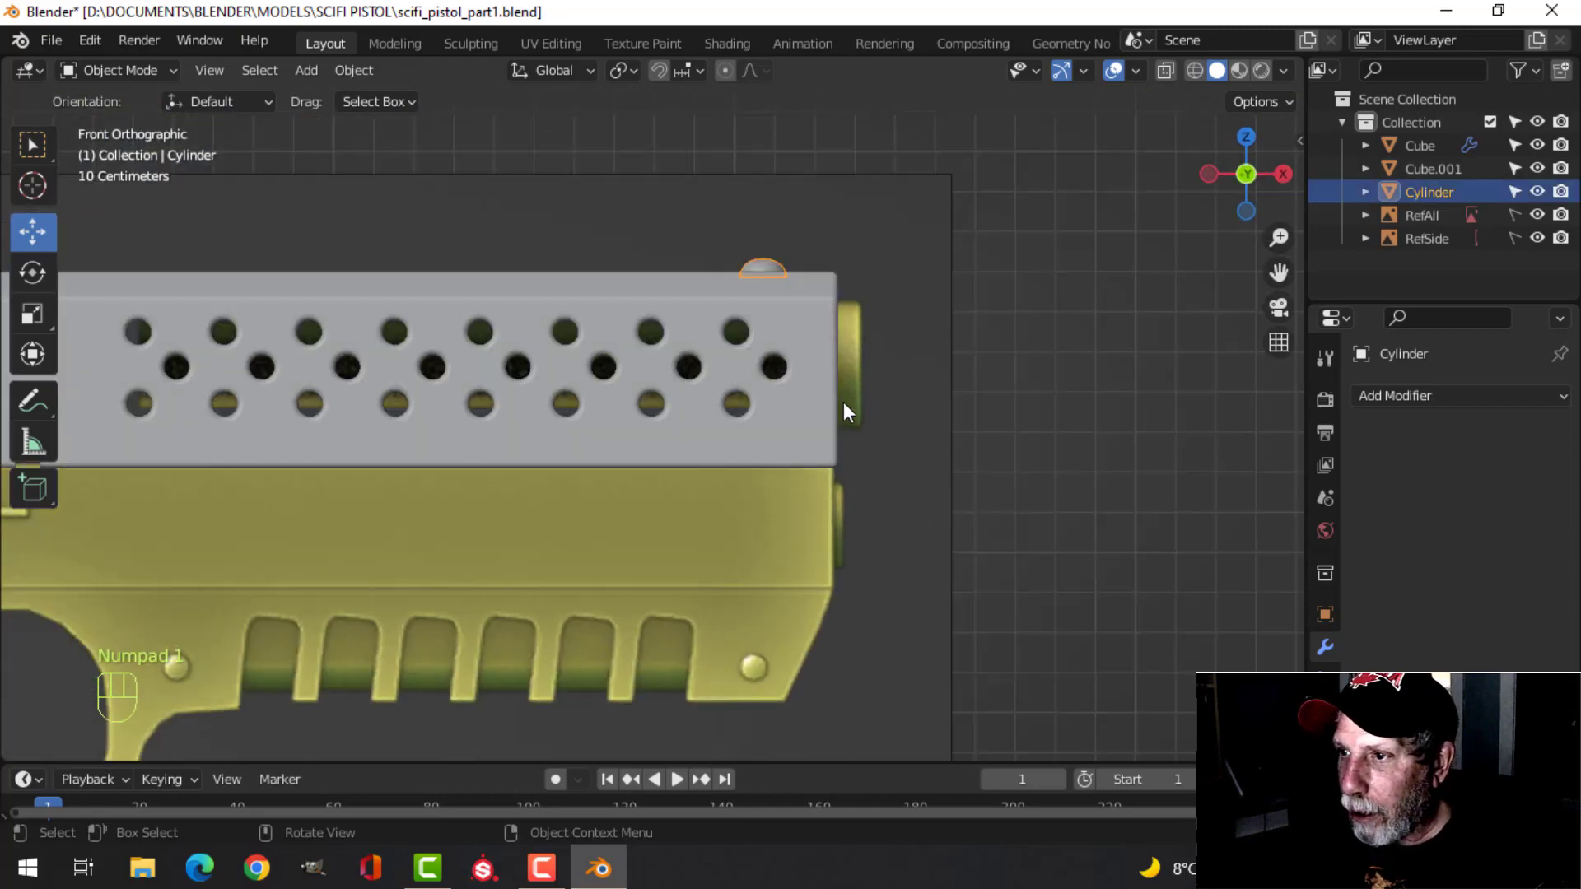
key(Tab)
key(a)
scroll(775, 414, up, 4)
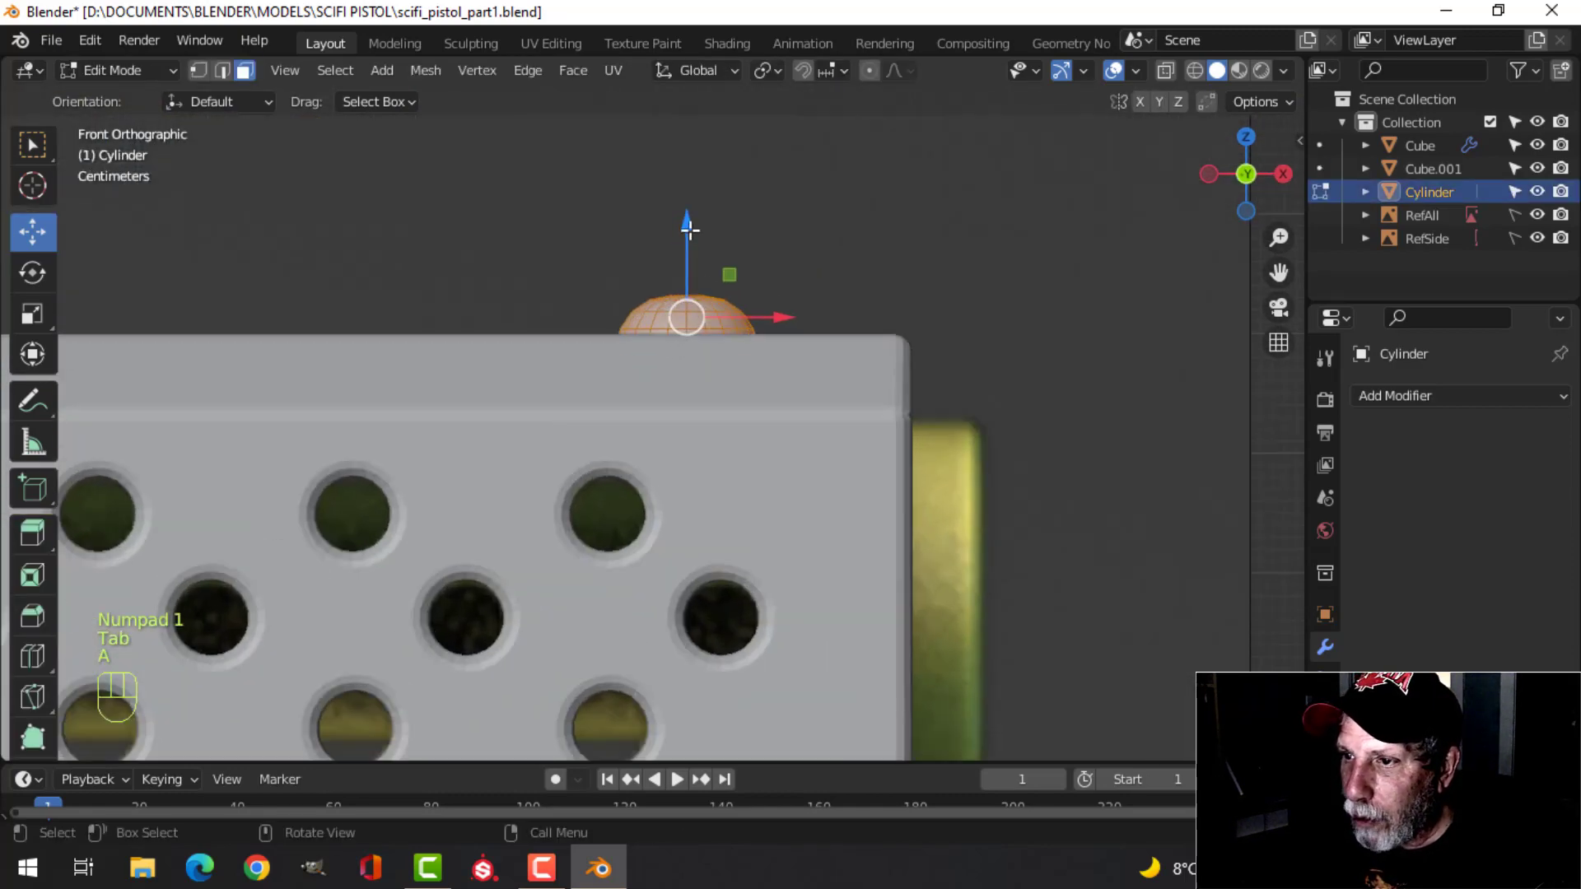
drag(688, 231, 686, 217)
key(Tab)
scroll(693, 364, down, 4)
key(alt+a)
Add a second mesh cylinder with 22 vertices, 1 m radius and 2 m depth at the 3D cursor.
shift+middle_drag(619, 444, 817, 428)
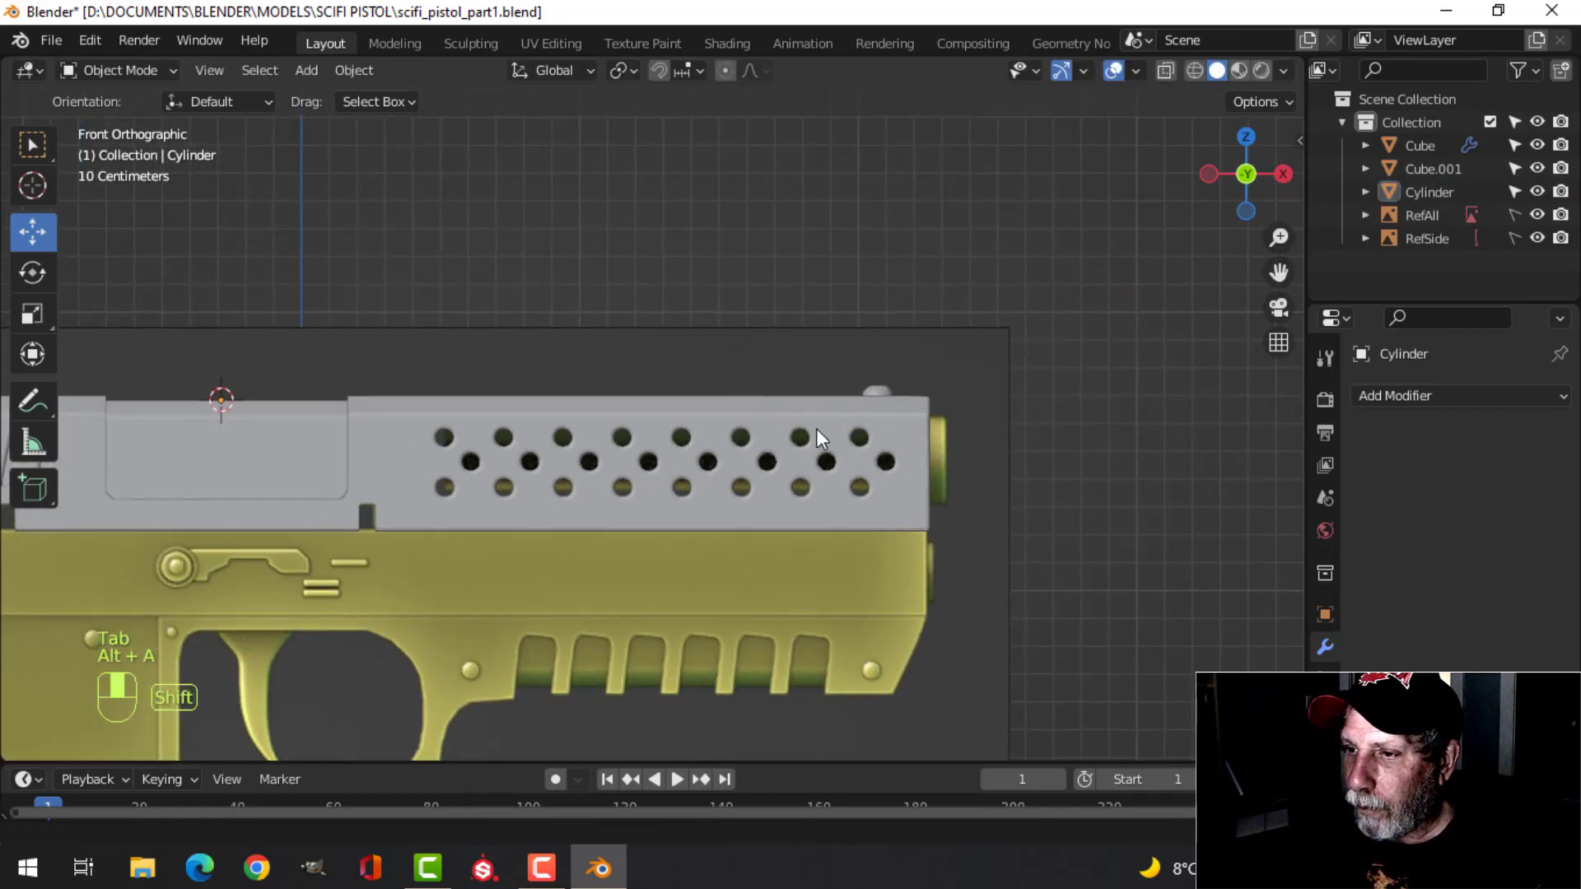
shift+middle_drag(540, 431, 772, 407)
scroll(772, 407, down, 3)
middle_drag(871, 415, 531, 443)
key(shift+a)
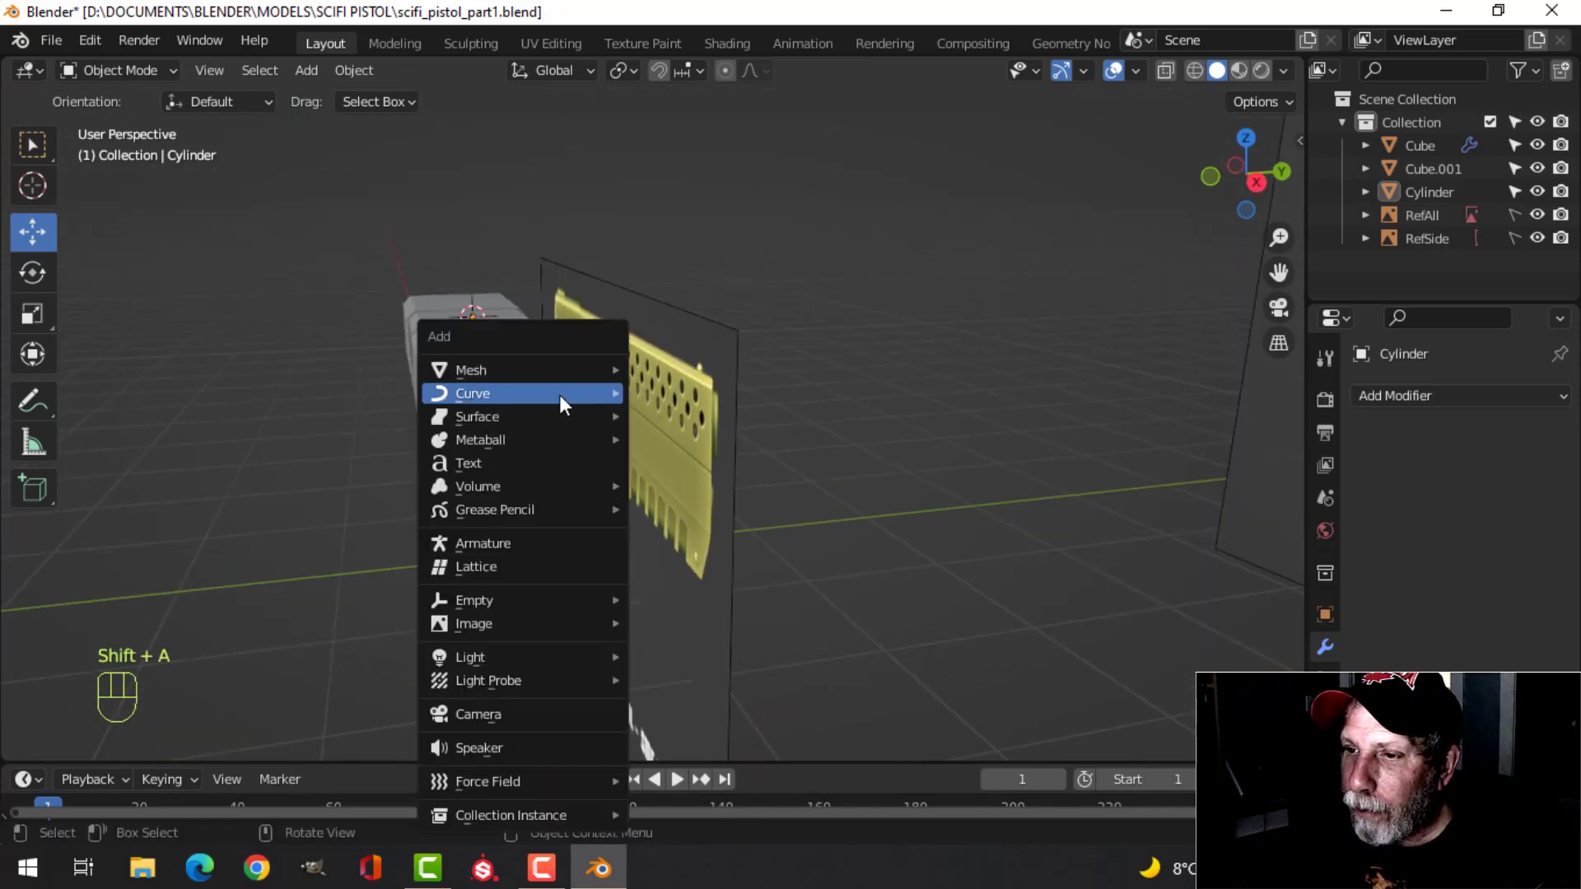
mouse_move(547, 370)
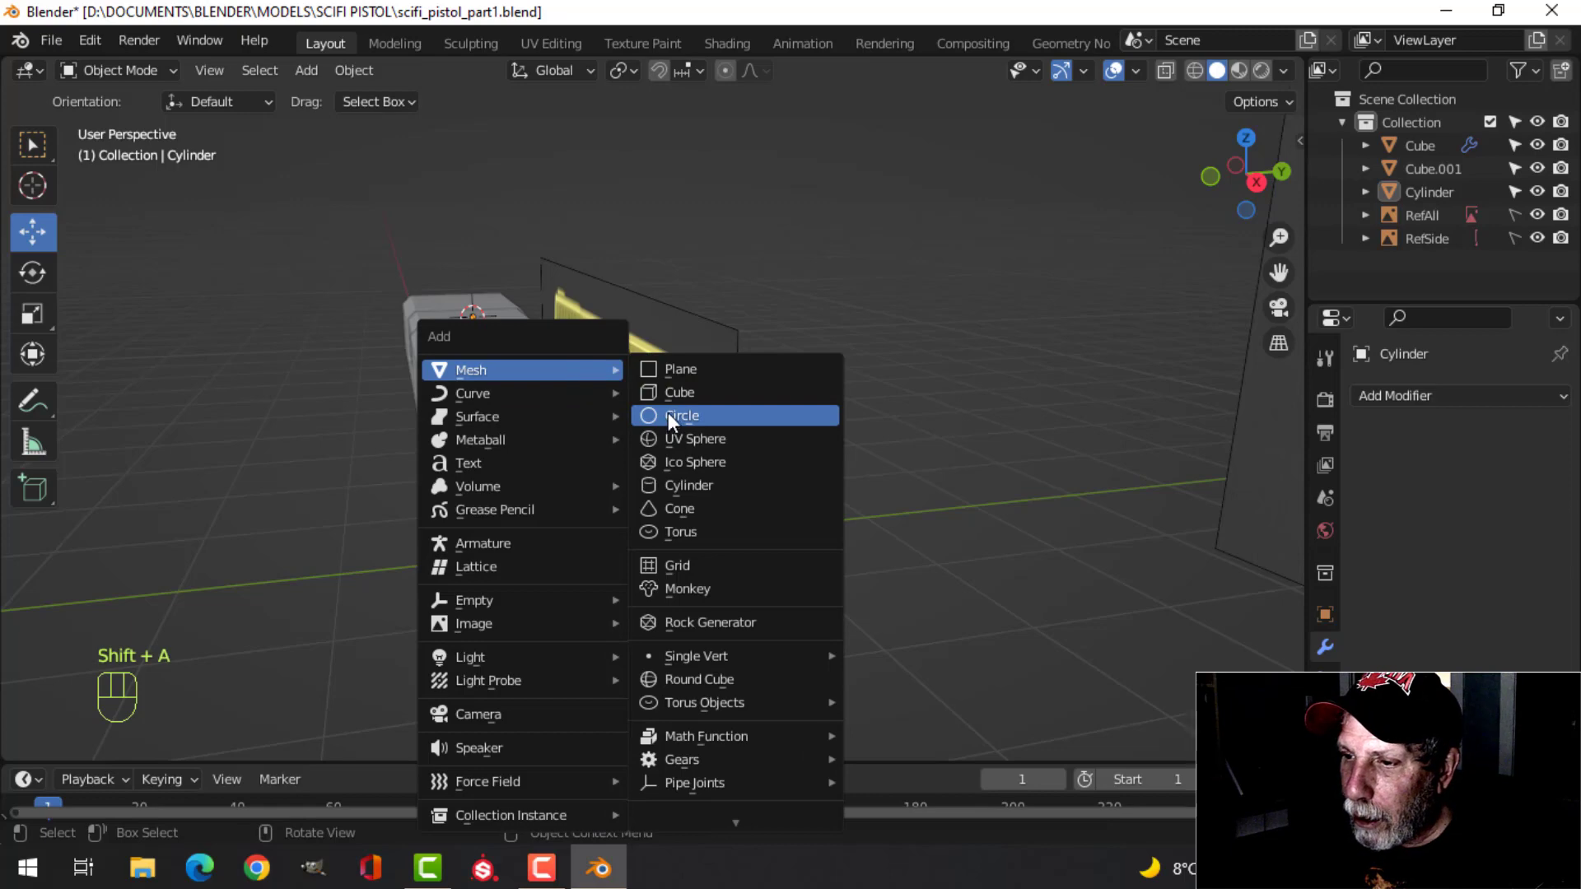
click(651, 485)
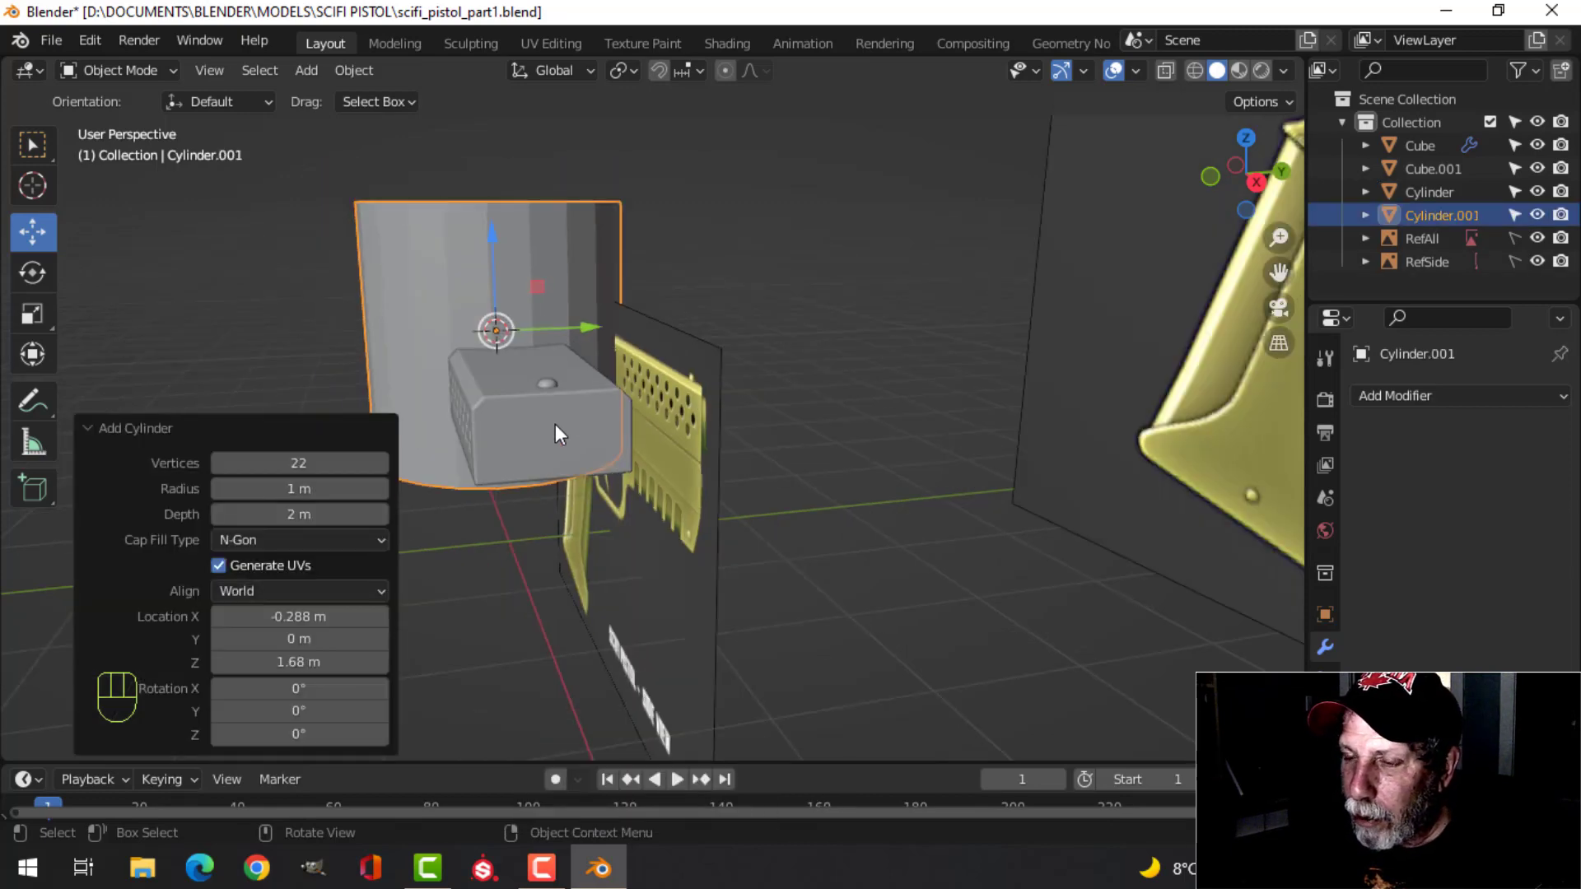
Scale the new cylinder's geometry down and move it about 2.78 m along X beyond the slide's front end.
key(Tab)
middle_drag(555, 424, 637, 410)
key(s)
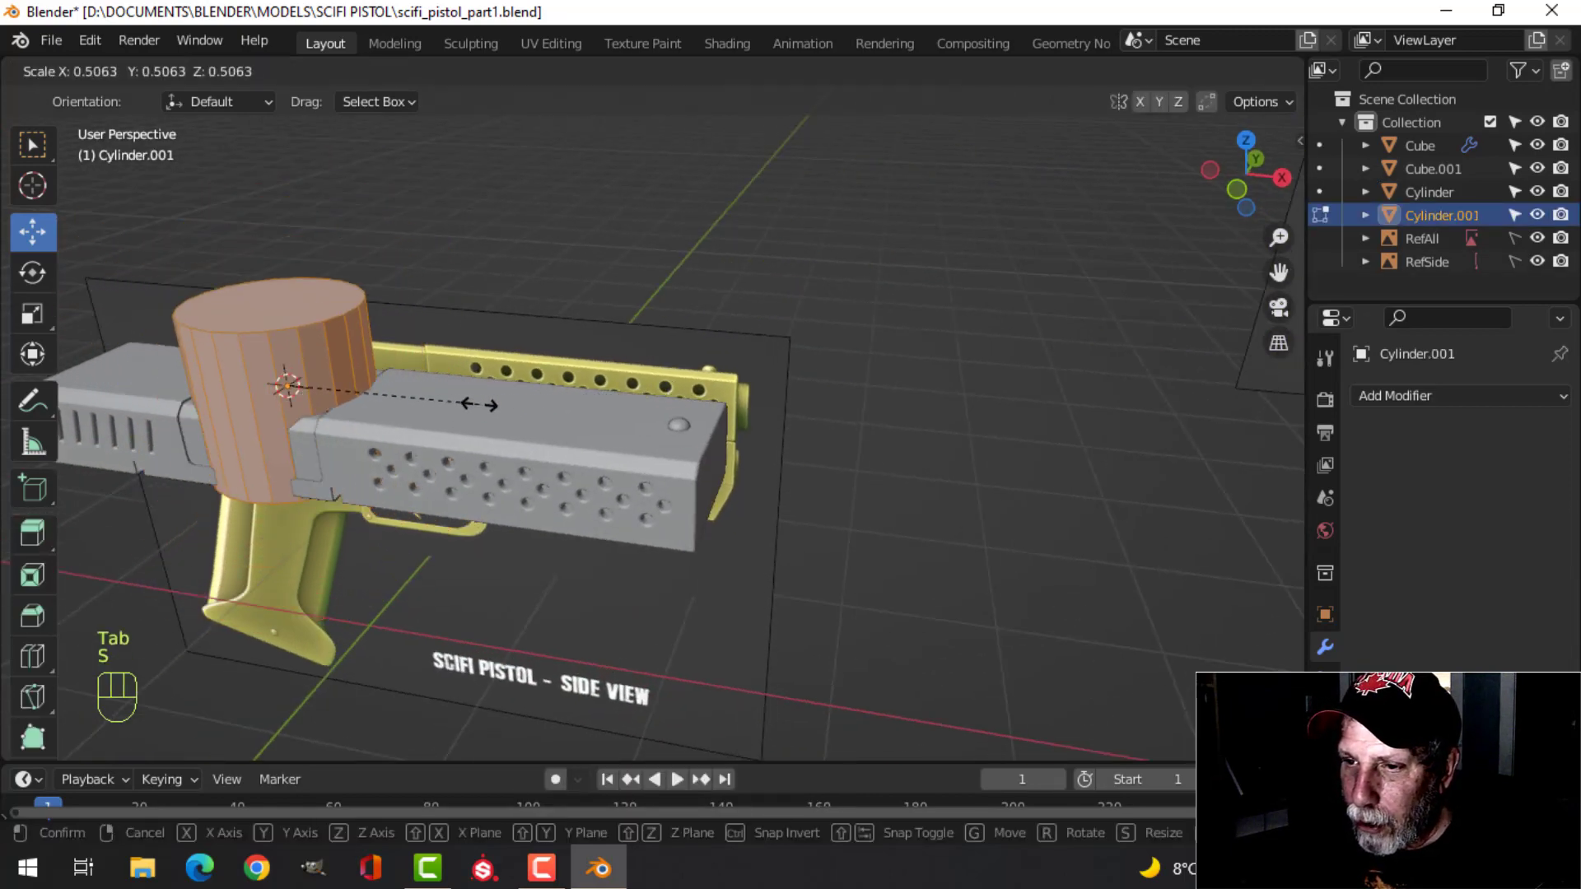
click(362, 399)
drag(366, 395, 837, 459)
middle_drag(836, 459, 884, 417)
key(KP_1)
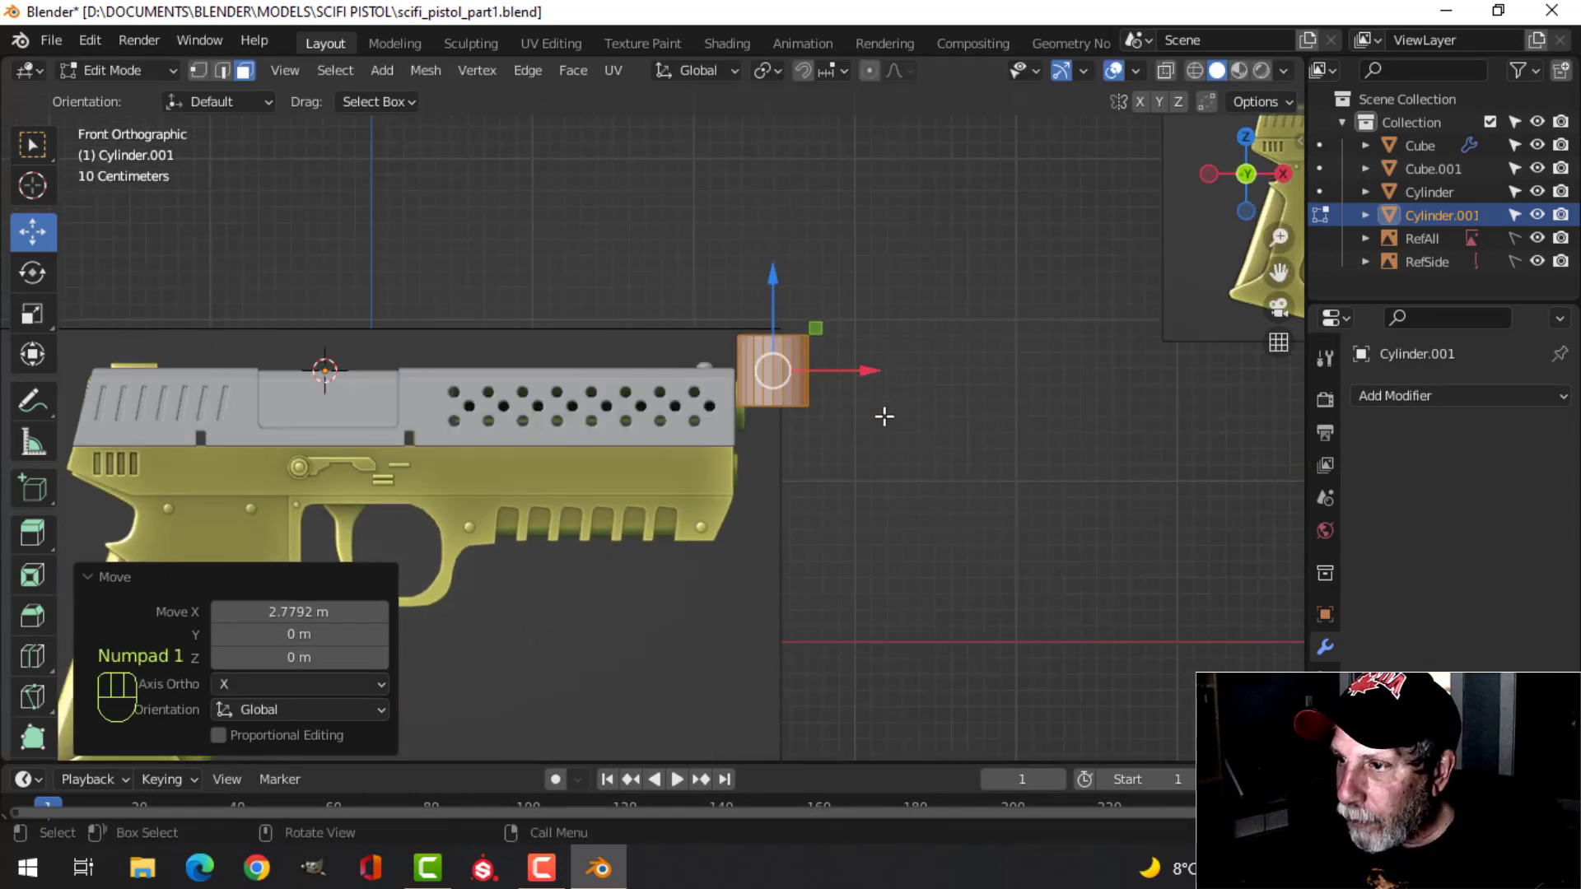
Rotate the cylinder 90° about the Y axis and scale it by about 0.671.
scroll(884, 417, up, 4)
key(r)
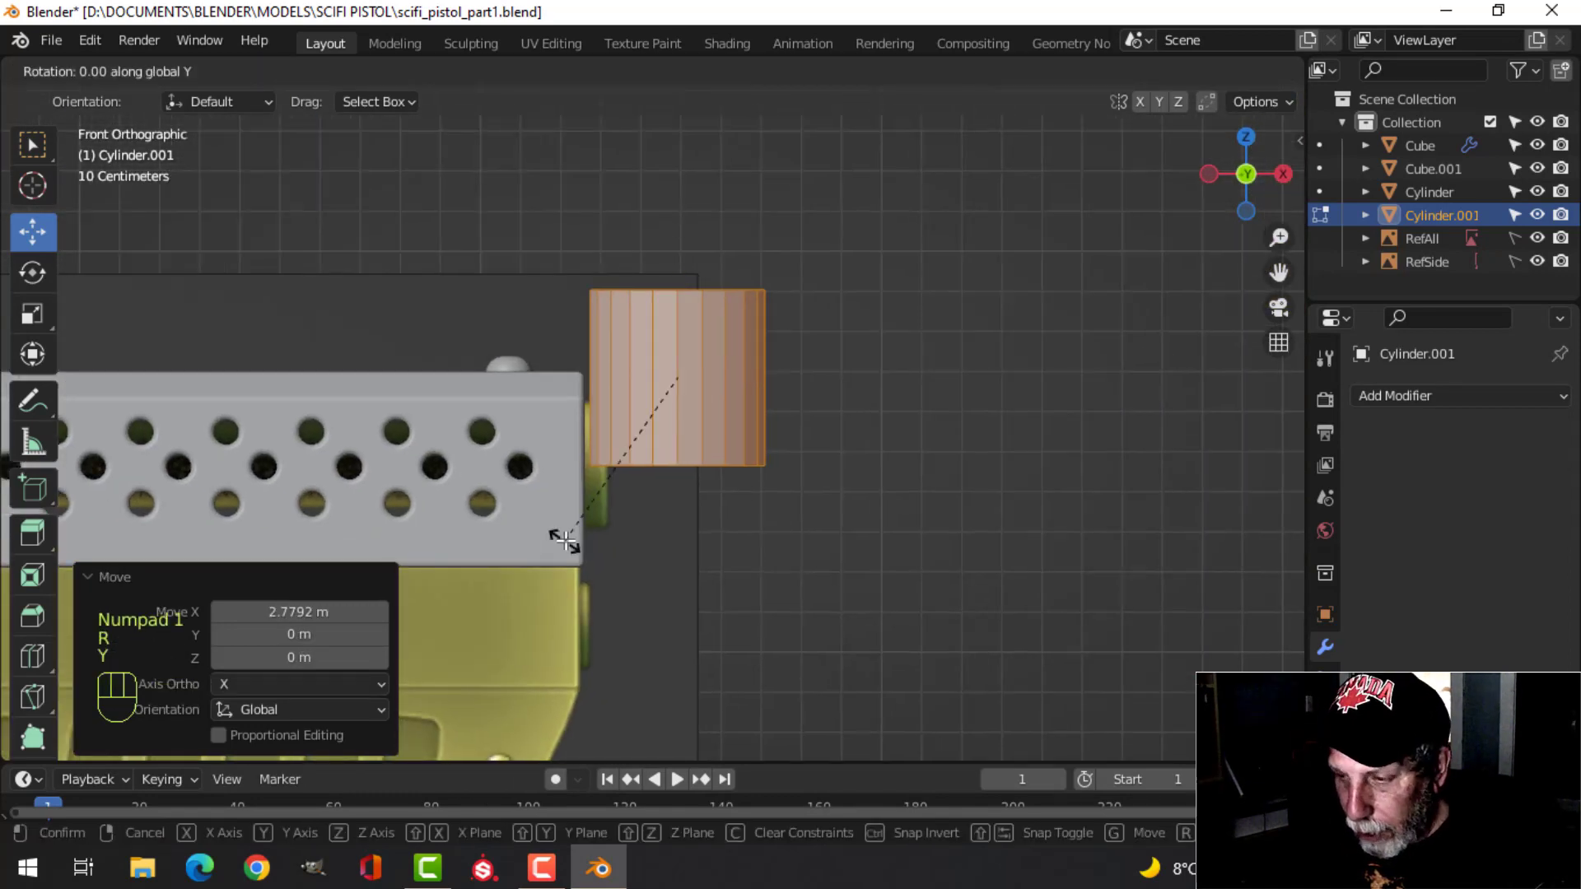
click(568, 539)
key(s)
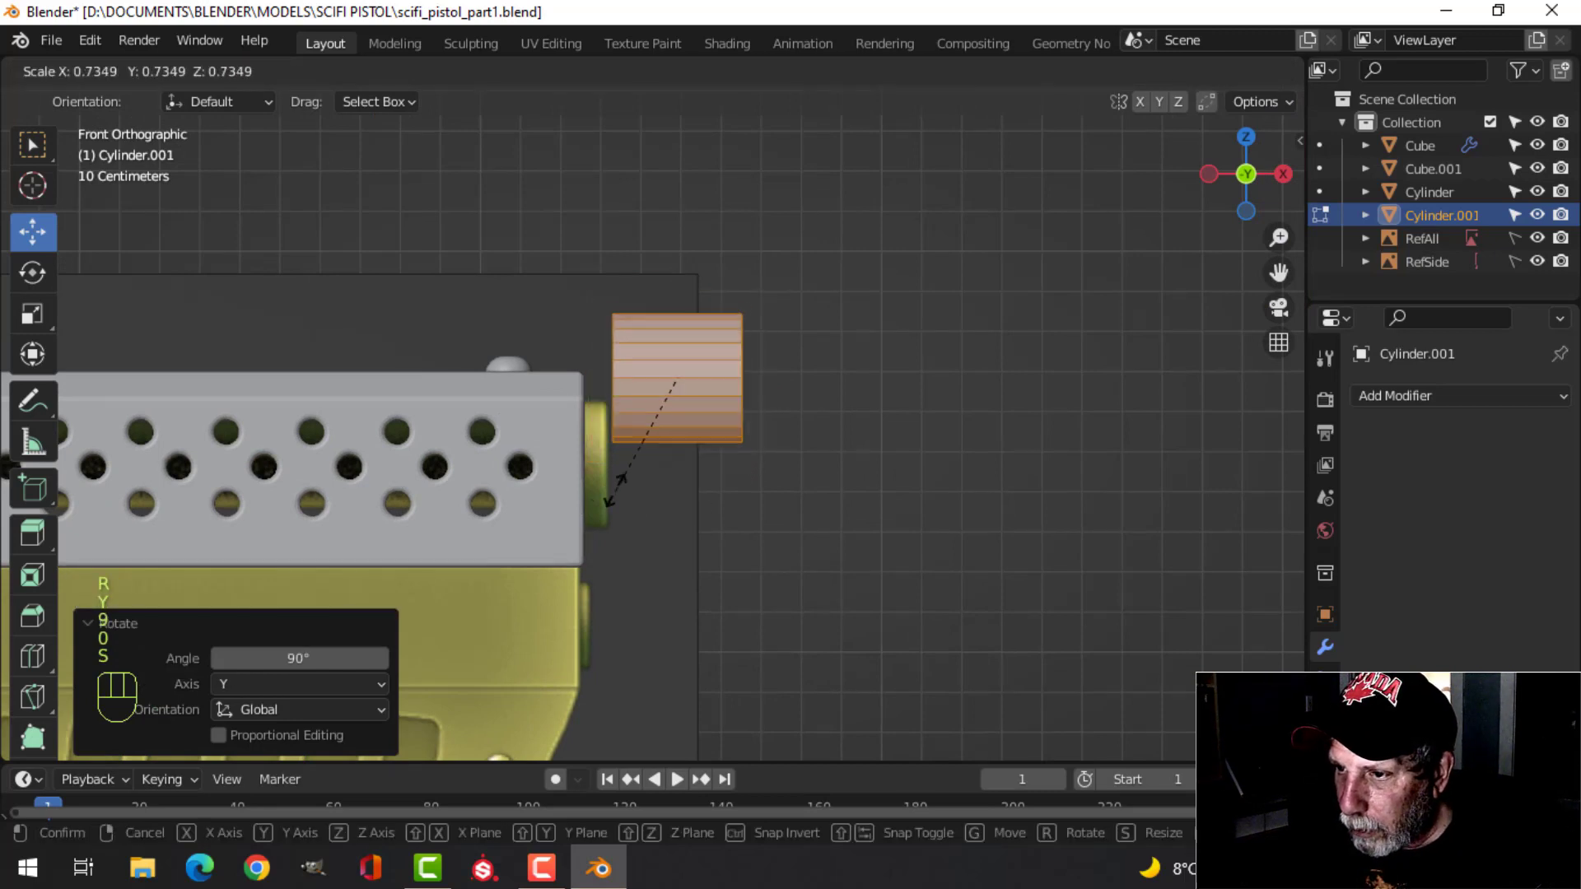
click(601, 503)
Move the cylinder over the reference's muzzle and fine-tune its size, first scaling it by about 1.065.
key(g)
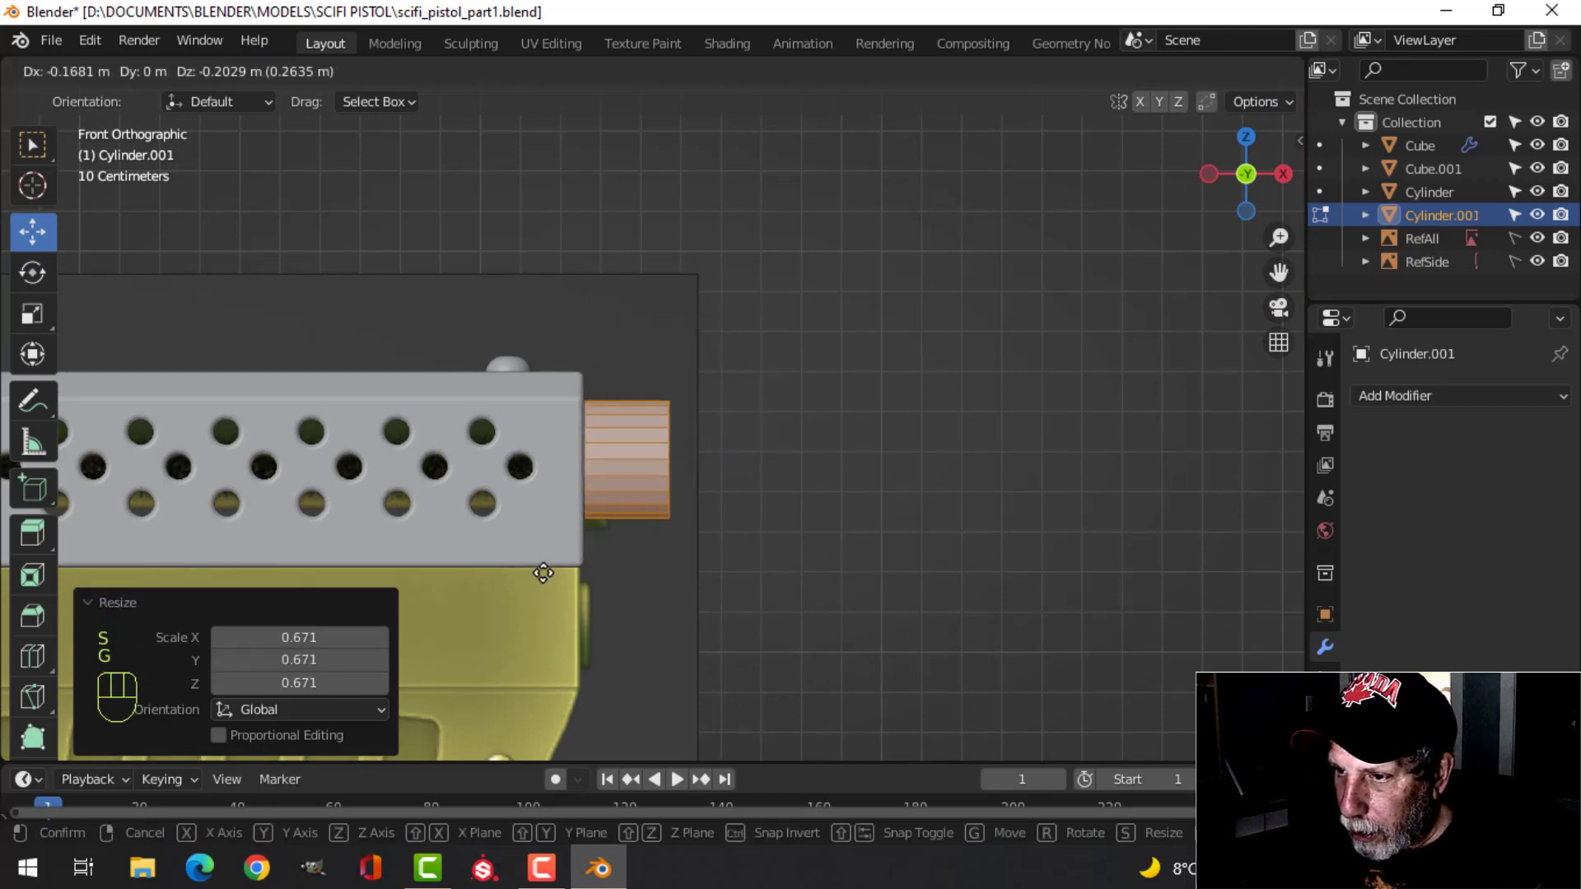
click(543, 573)
key(s)
click(619, 580)
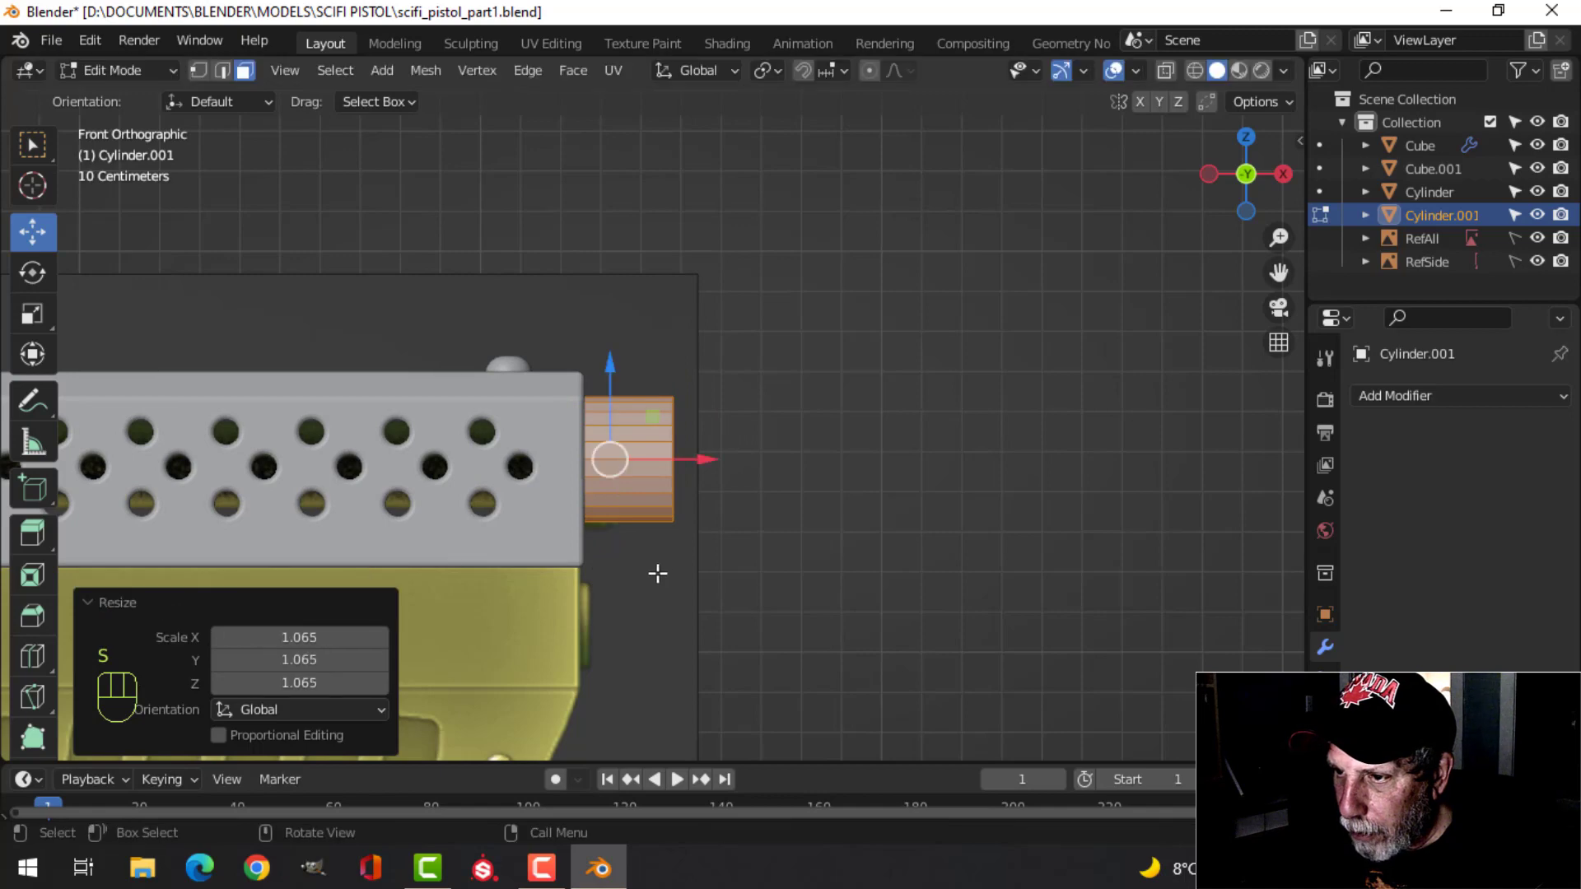
key(s)
click(671, 582)
Slide the cylinder along X so it intersects the slide's front face, and leave Edit Mode.
middle_drag(671, 582, 755, 469)
key(g)
key(x)
click(692, 478)
key(alt+a)
scroll(812, 485, up, 2)
scroll(800, 483, down, 2)
key(Tab)
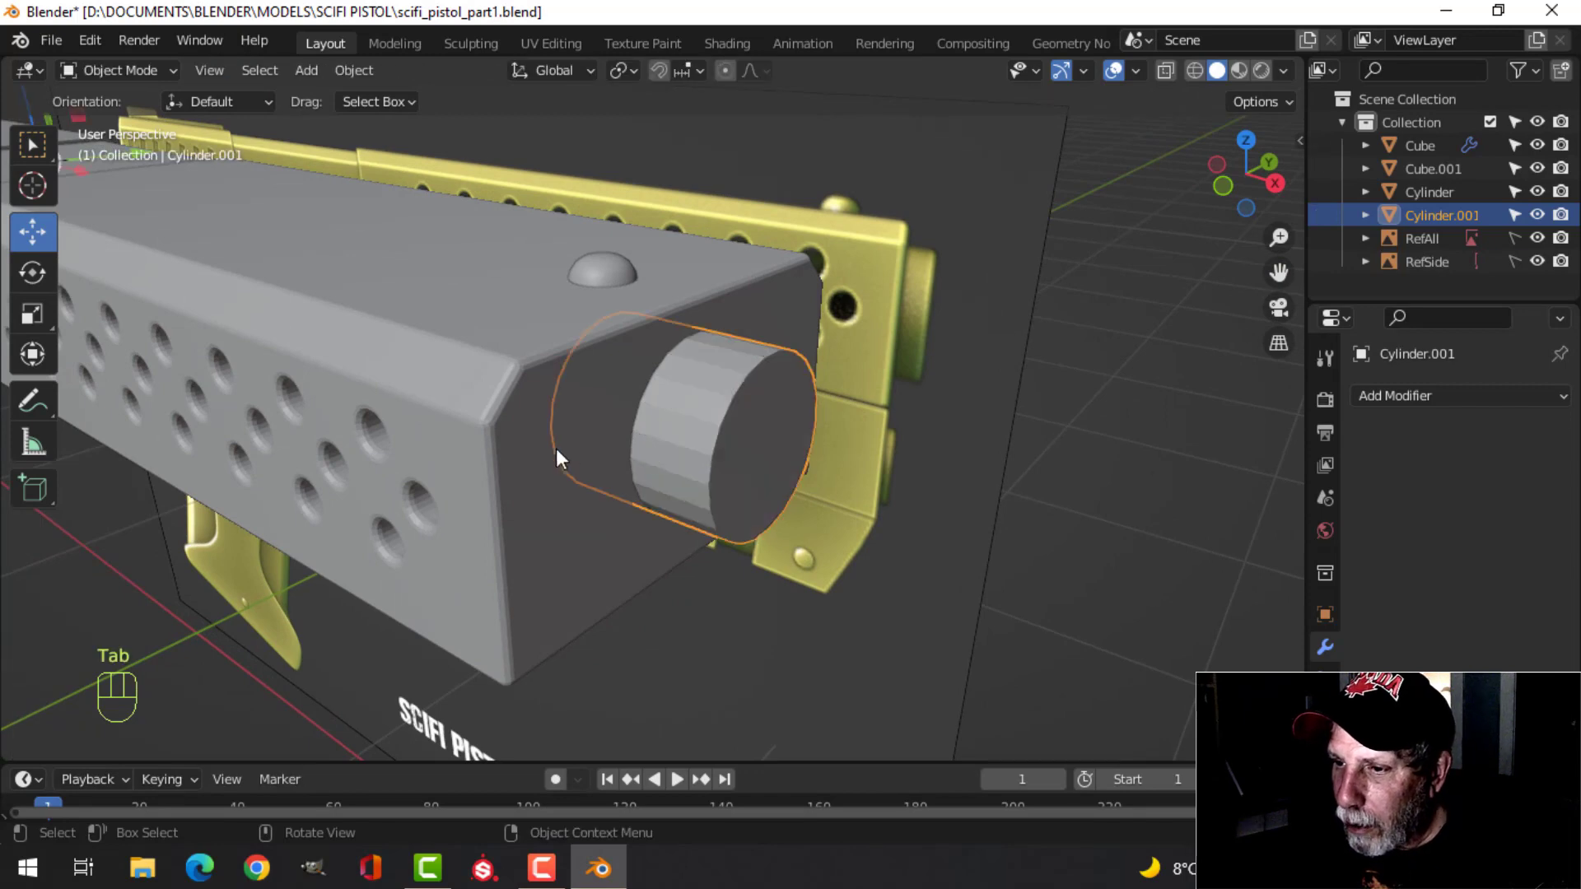
Select the slide and enable the Face Orientation overlay to check the normals.
click(556, 448)
middle_drag(521, 427, 786, 422)
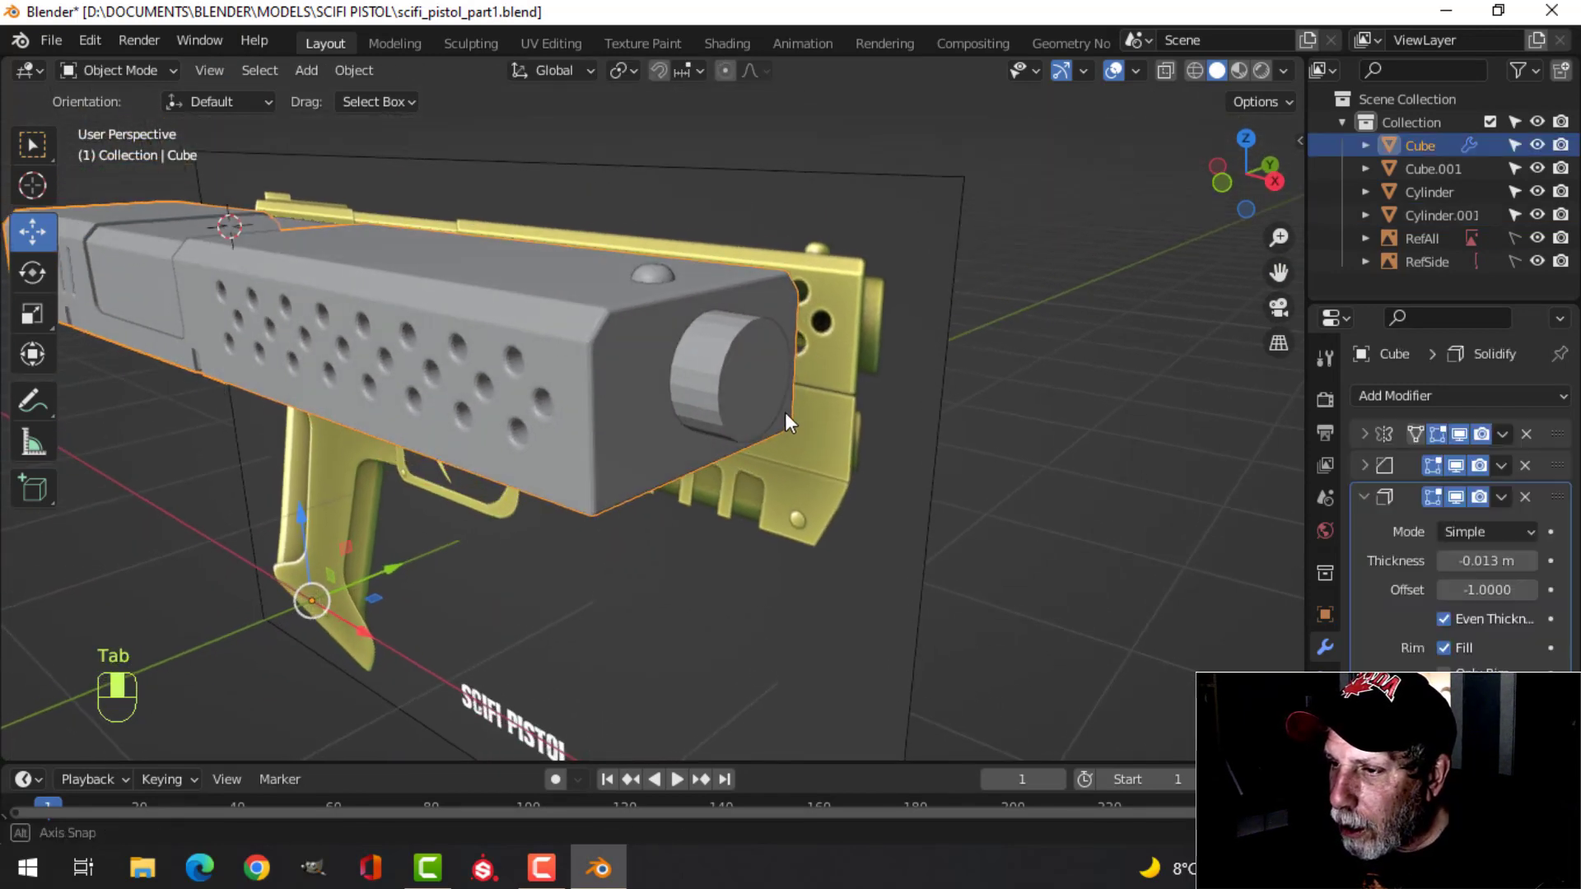
click(1137, 70)
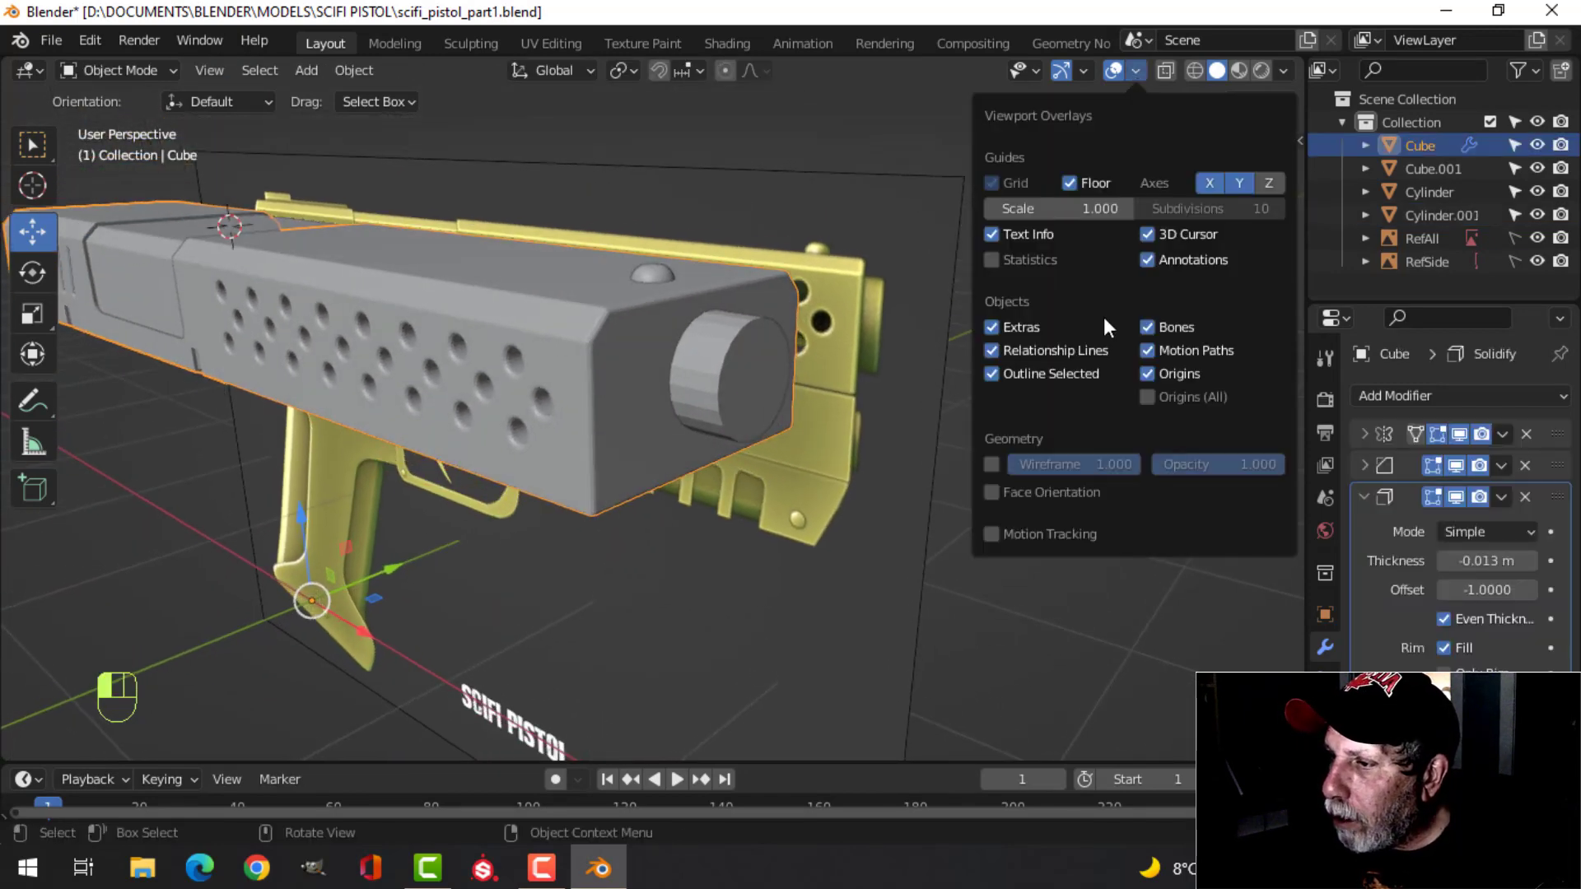
click(1055, 492)
Recalculate the ejection port panel's normals to face outside.
shift+middle_drag(680, 443, 610, 418)
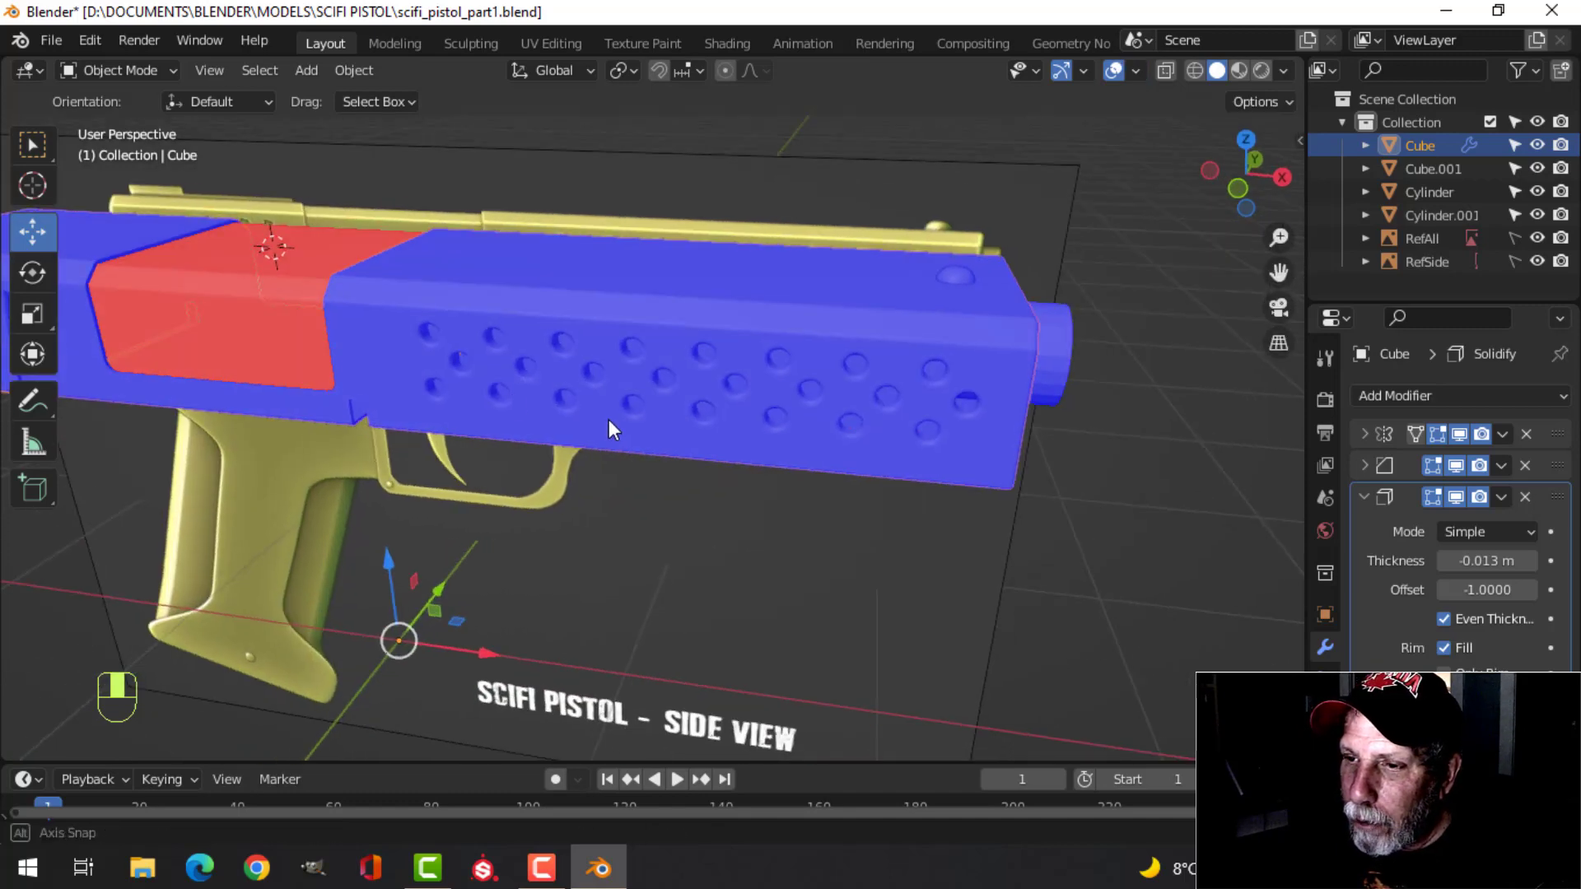
click(280, 318)
key(Tab)
key(a)
key(alt+n)
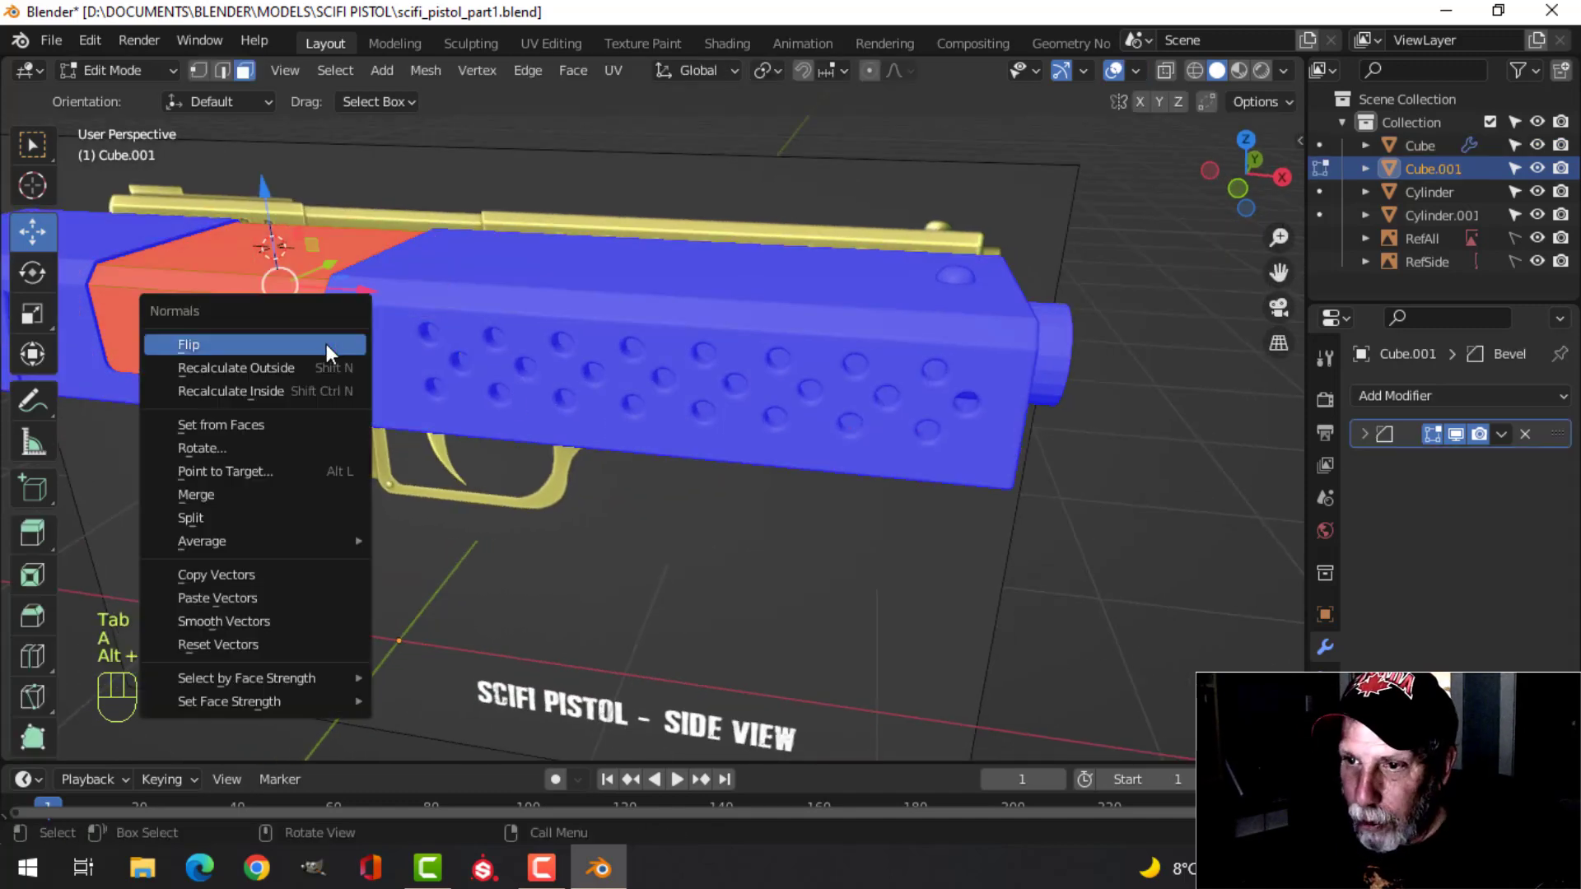
click(325, 364)
key(Tab)
key(alt+a)
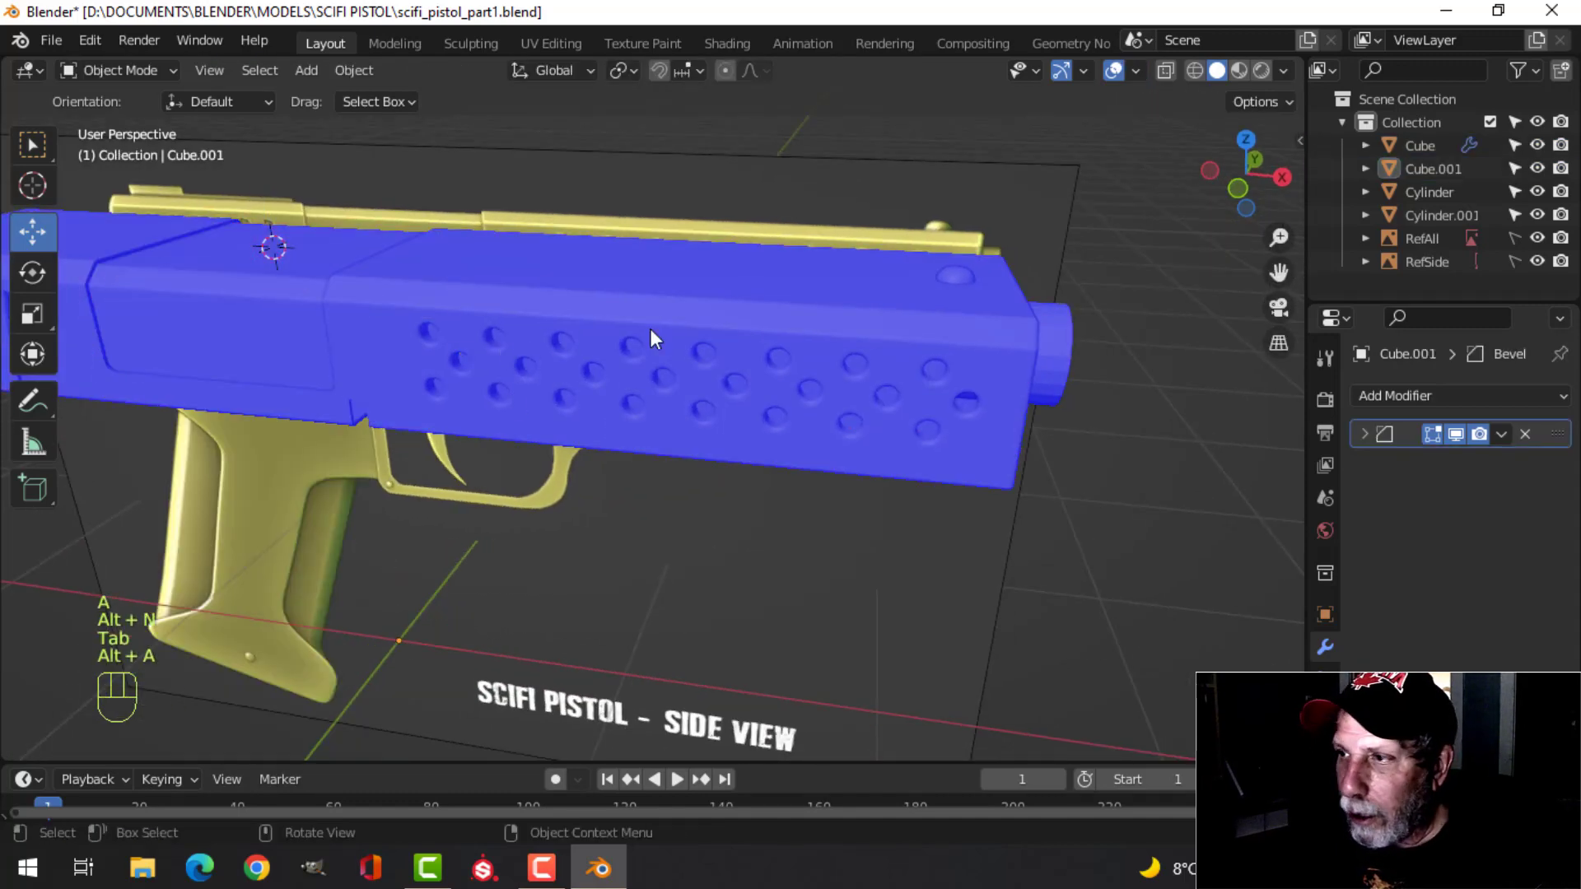
Disable the Face Orientation overlay and save the file.
click(1134, 73)
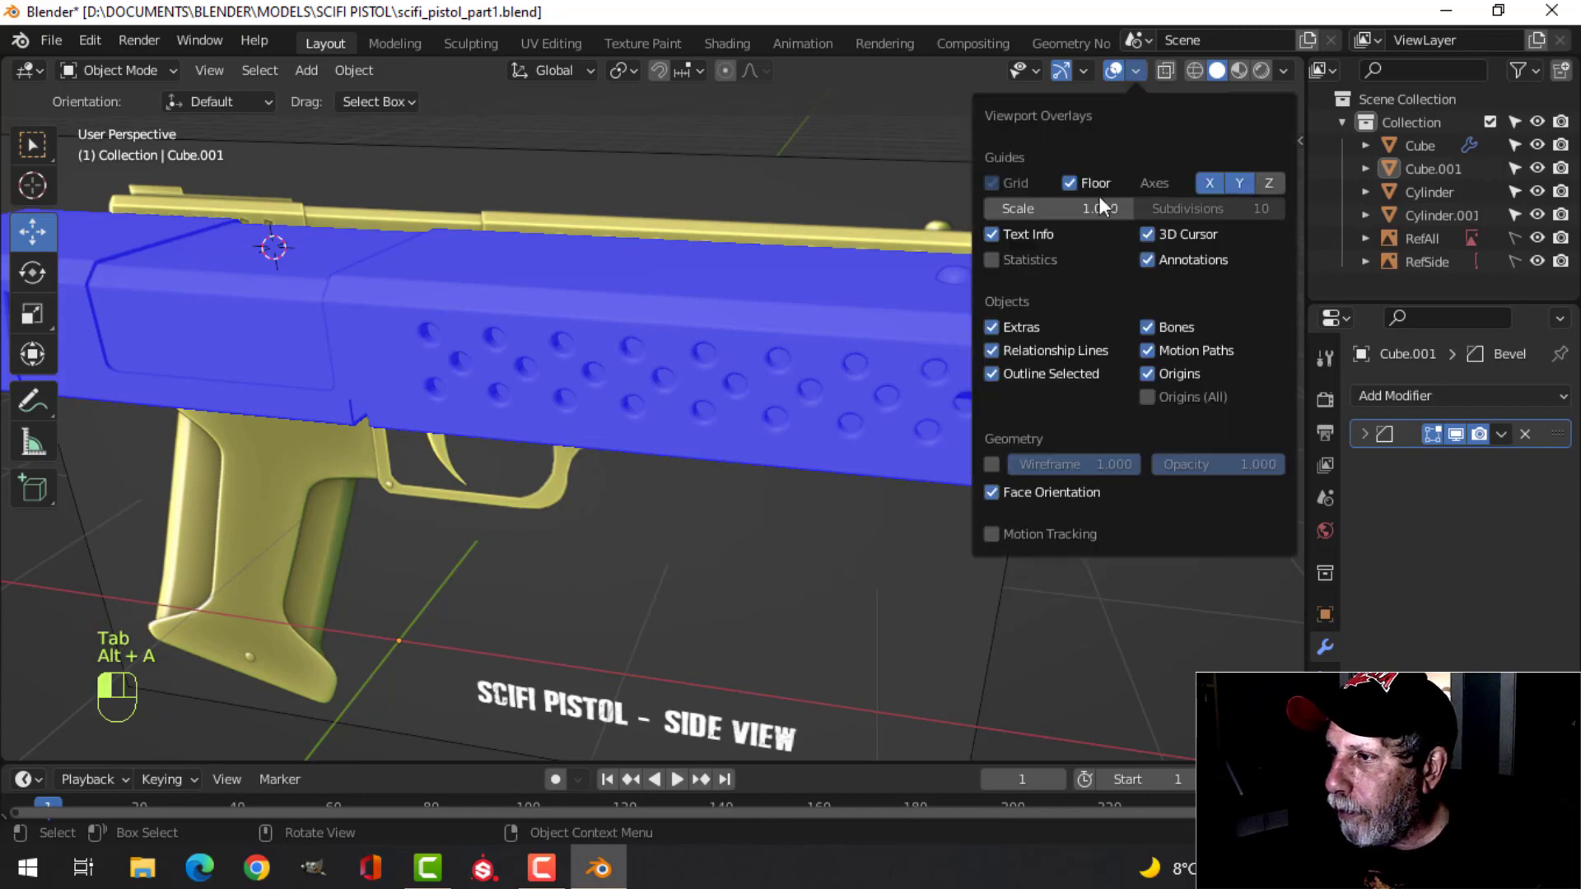
click(1038, 492)
middle_drag(690, 348, 790, 351)
key(ctrl+s)
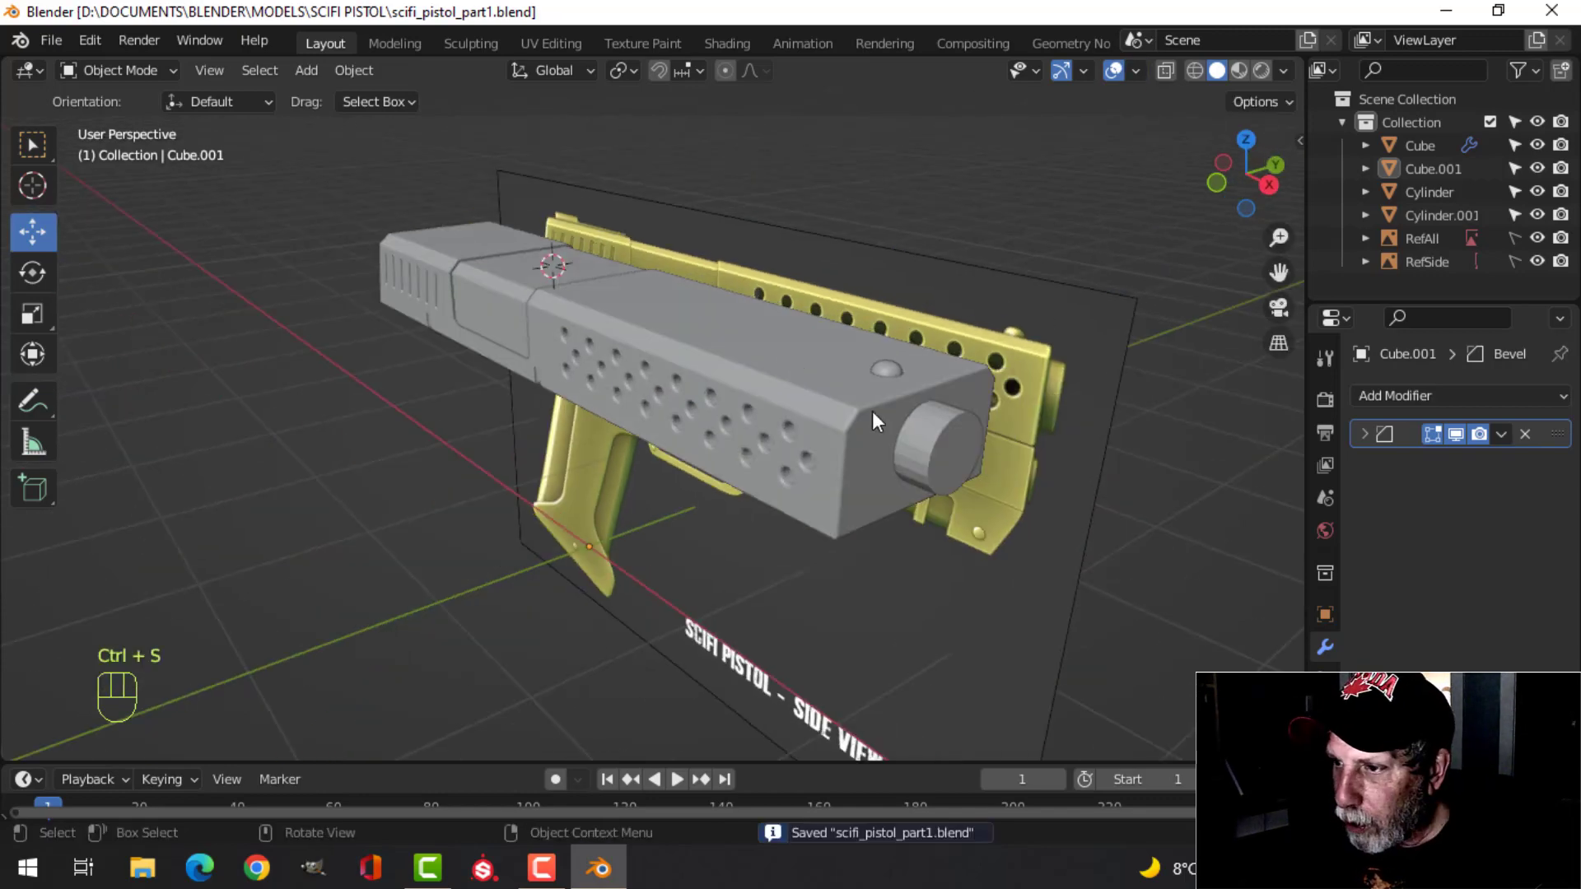
Add a Boolean Difference modifier to the slide, place it first in the modifier stack and use the Fast solver.
shift+middle_drag(906, 413, 822, 315)
scroll(849, 367, up, 3)
middle_drag(647, 247, 663, 266)
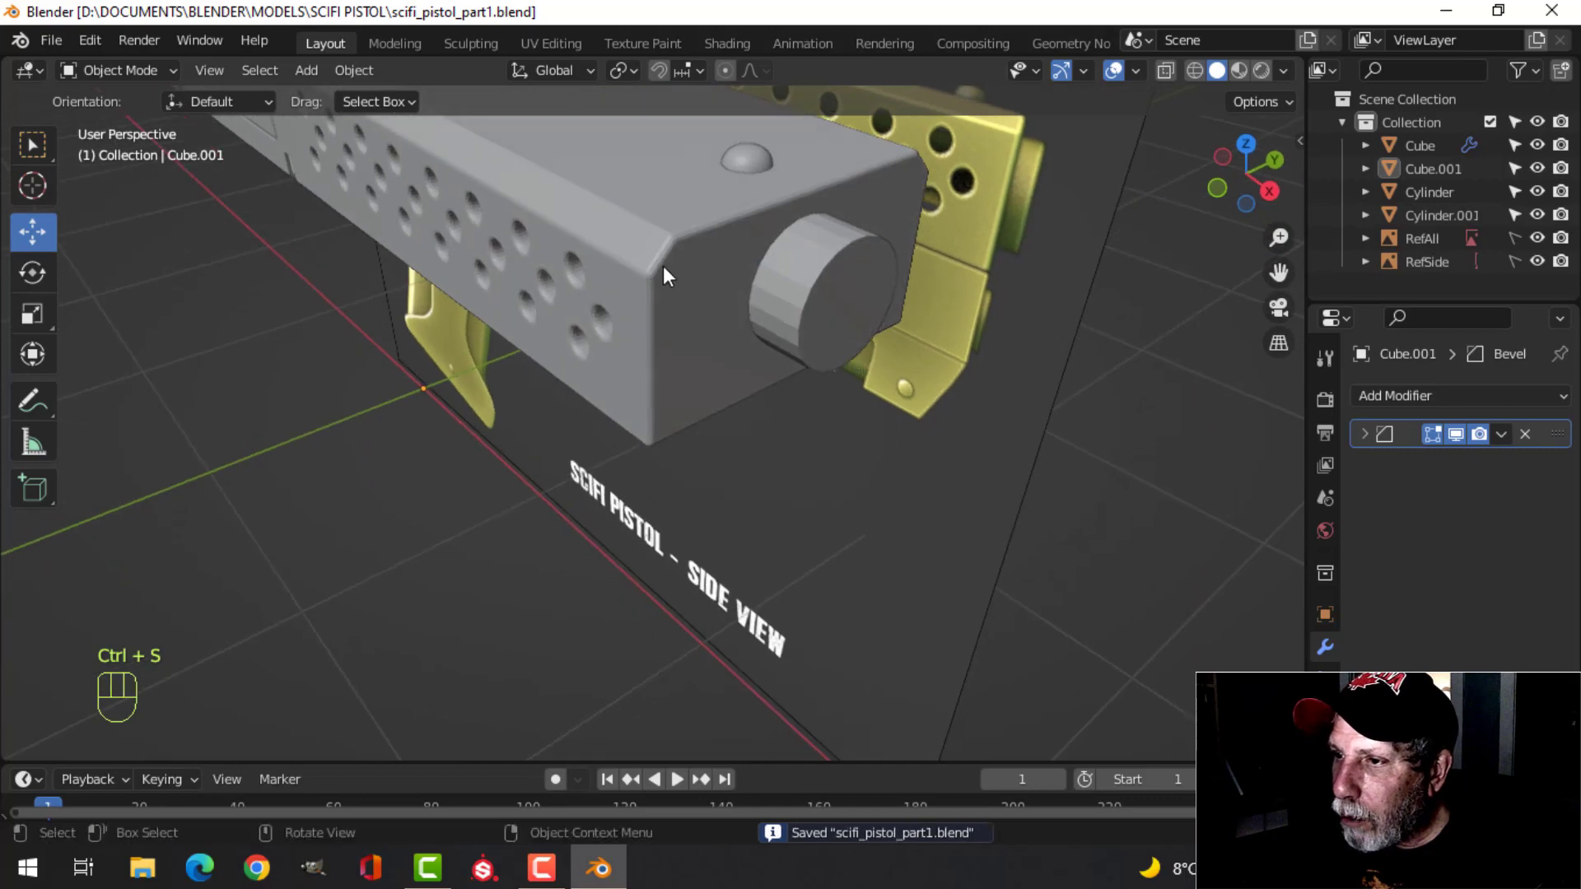
click(713, 268)
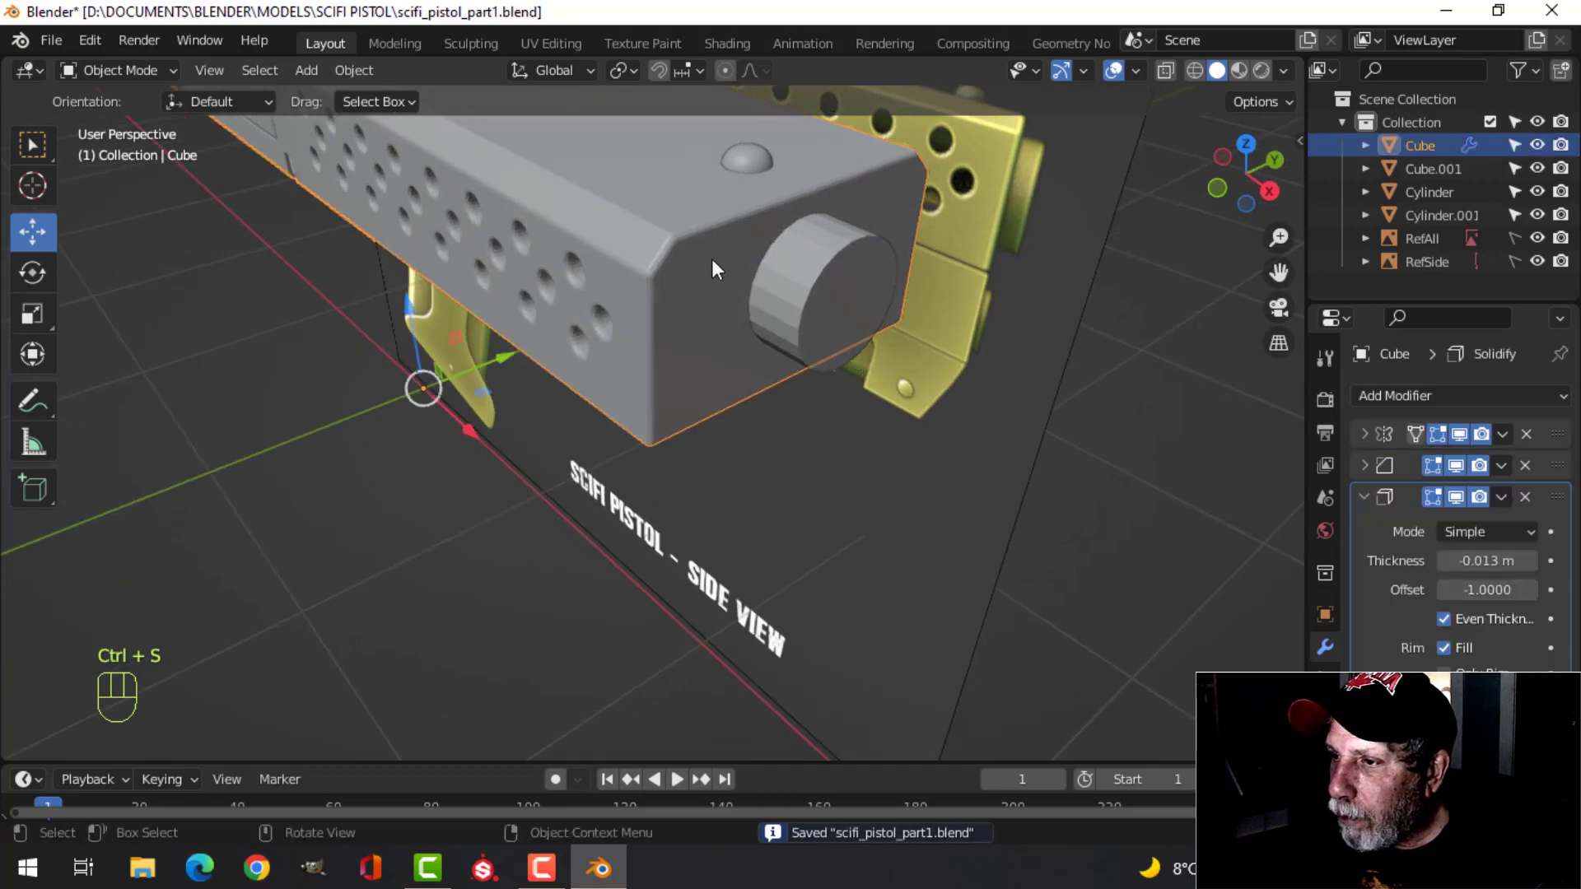
click(1367, 499)
click(1396, 396)
click(1155, 512)
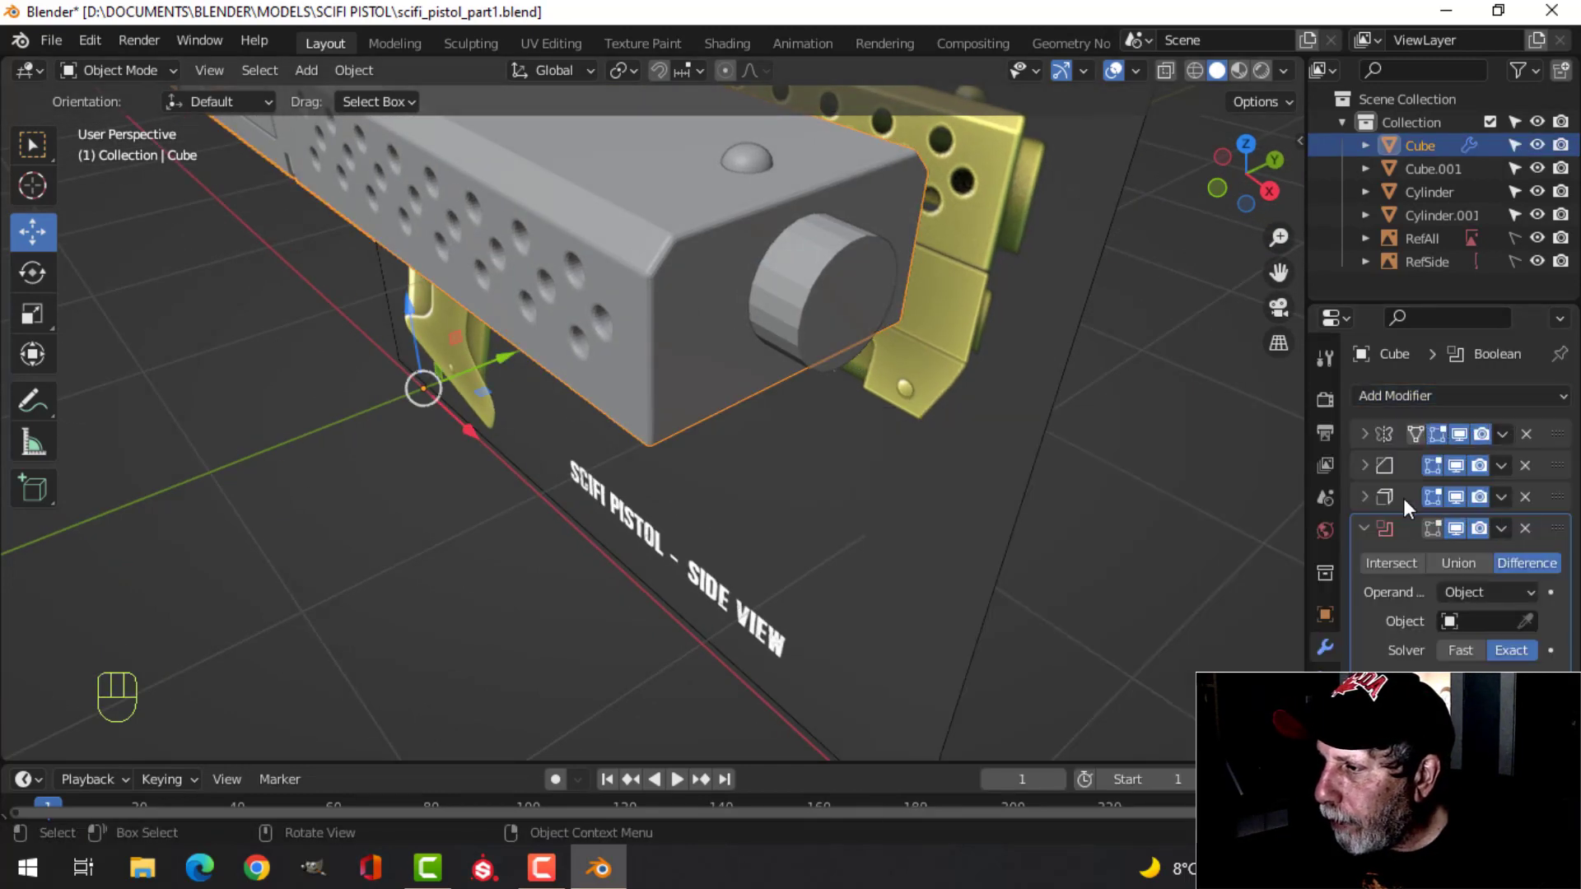
drag(1556, 527, 1552, 434)
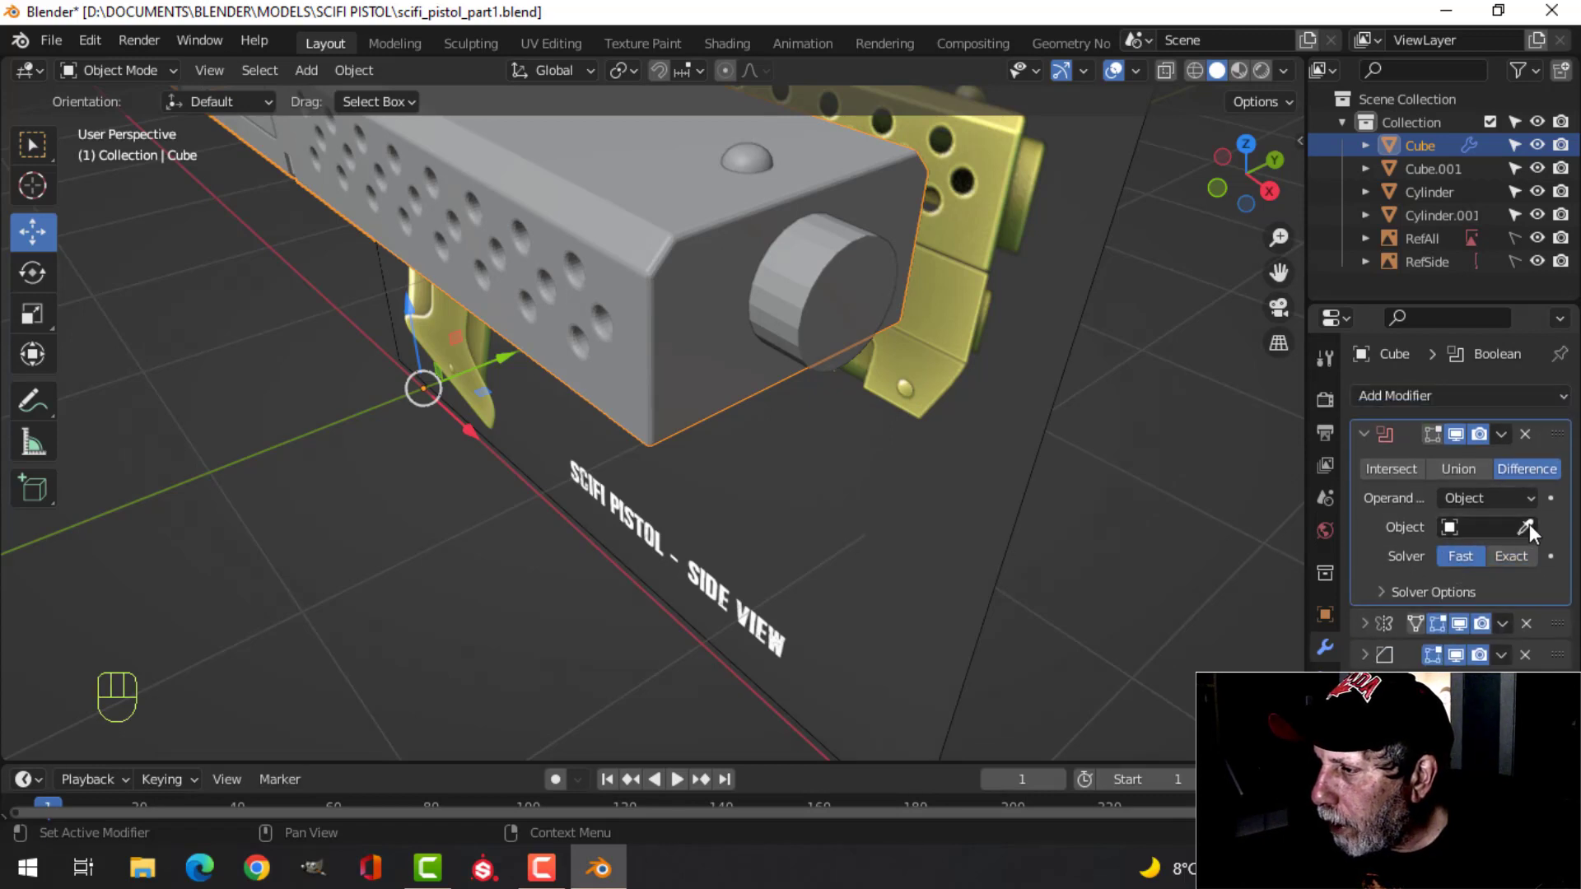
Apply the slide's Boolean cut made with the muzzle cylinder, hide the cylinder and inspect the round opening.
click(1502, 434)
click(1404, 459)
click(931, 324)
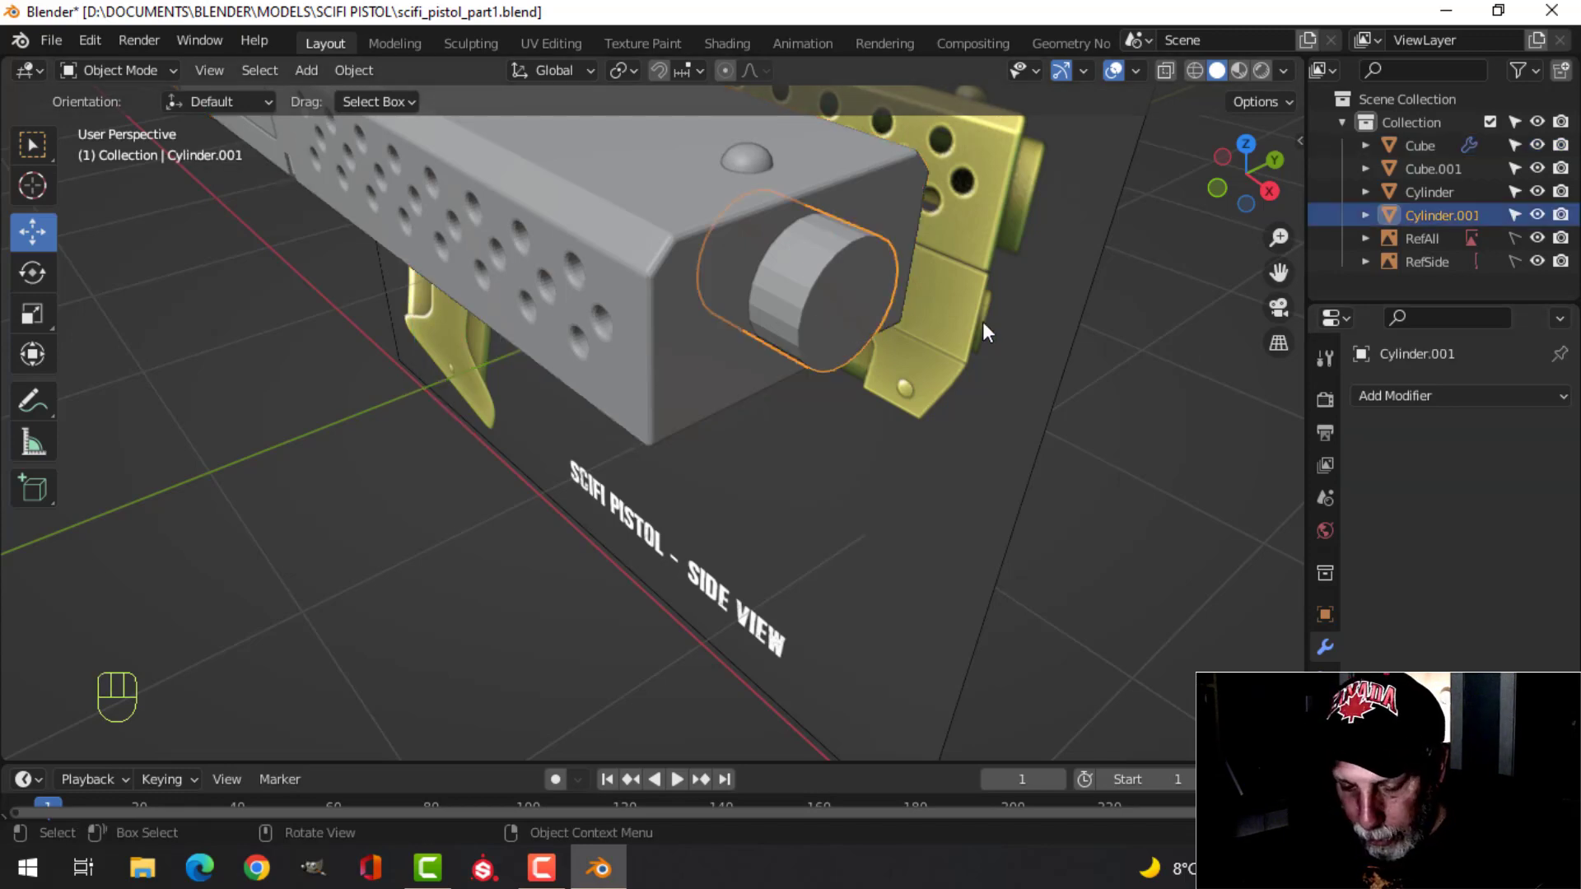
key(h)
middle_drag(987, 331, 647, 328)
scroll(947, 289, up, 3)
scroll(807, 294, up, 2)
scroll(706, 335, up, 2)
scroll(739, 325, down, 2)
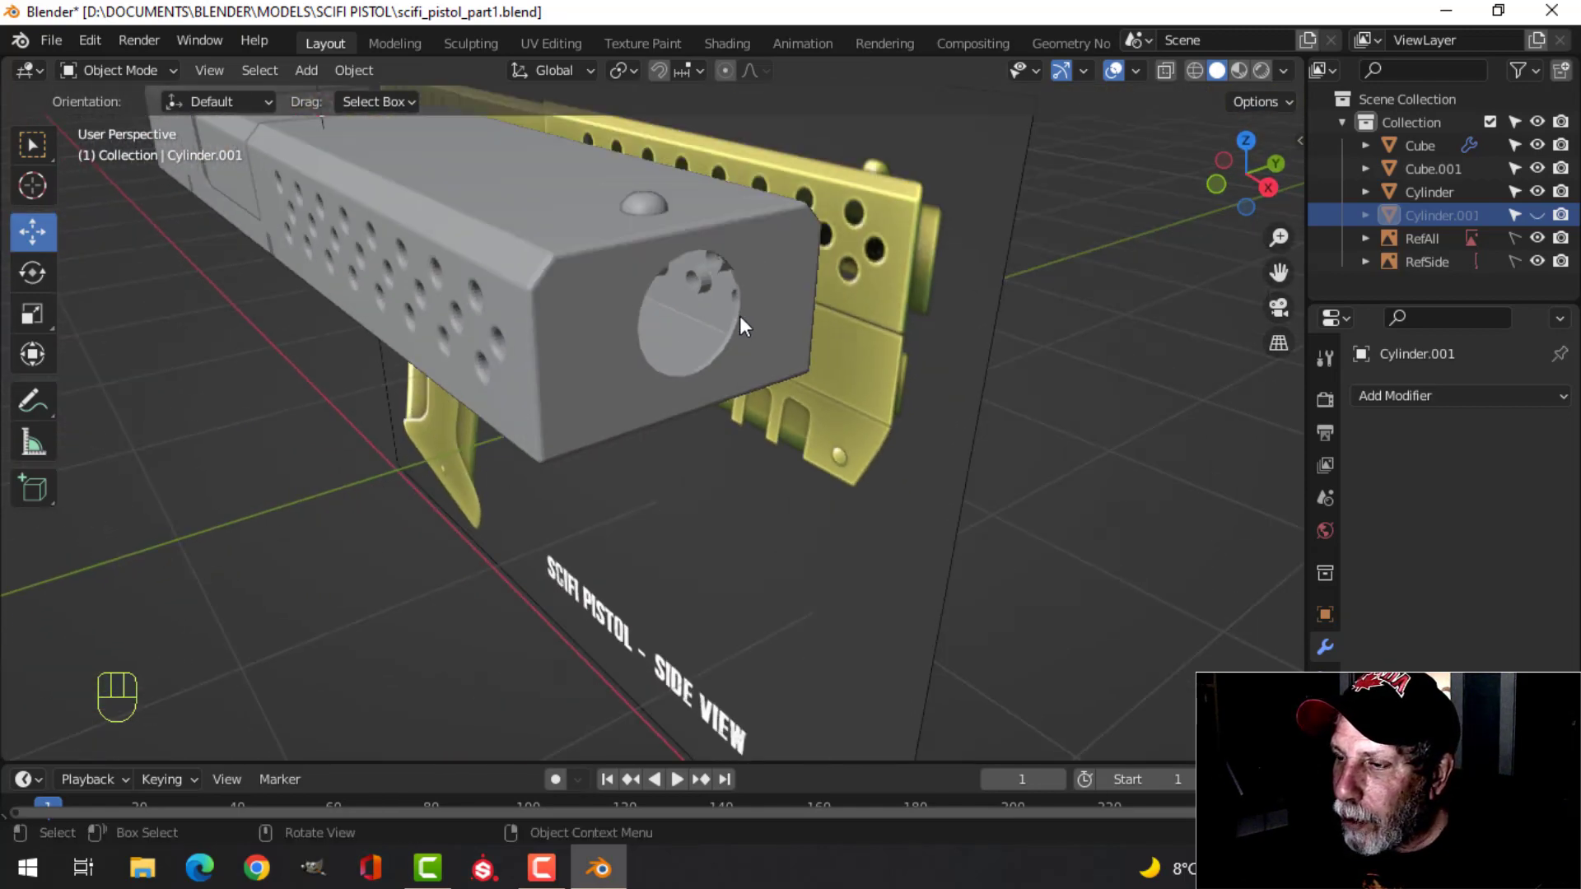
mouse_move(740, 314)
middle_down()
mouse_move(713, 331)
mouse_move(768, 317)
middle_up()
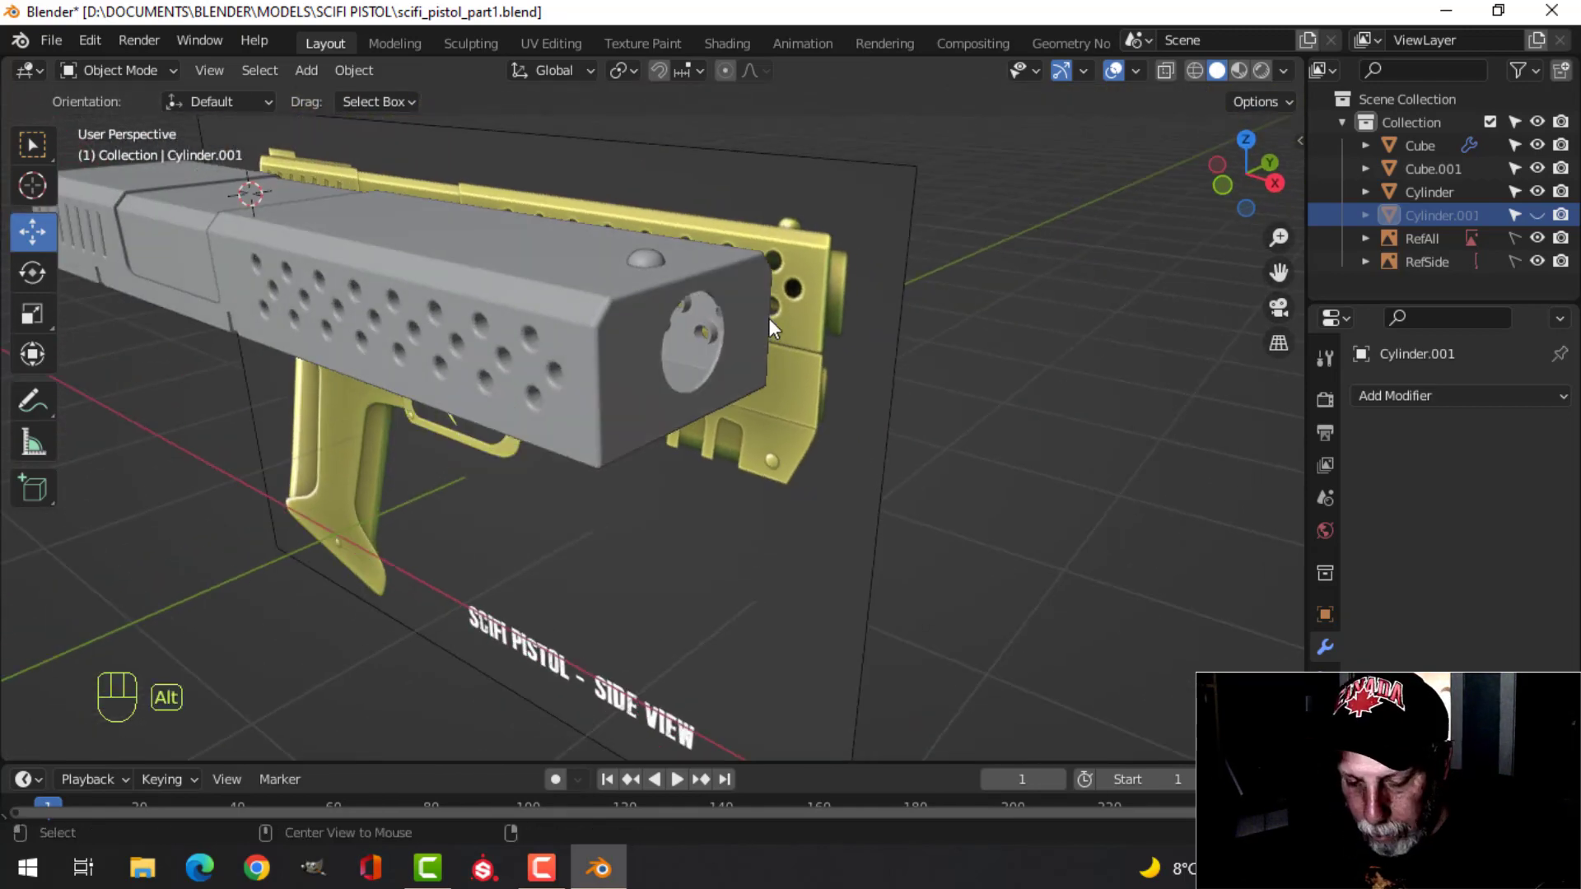
Unhide the muzzle cylinder, isolate it in local view and open its mesh for editing.
key(alt+h)
key(alt+a)
click(720, 343)
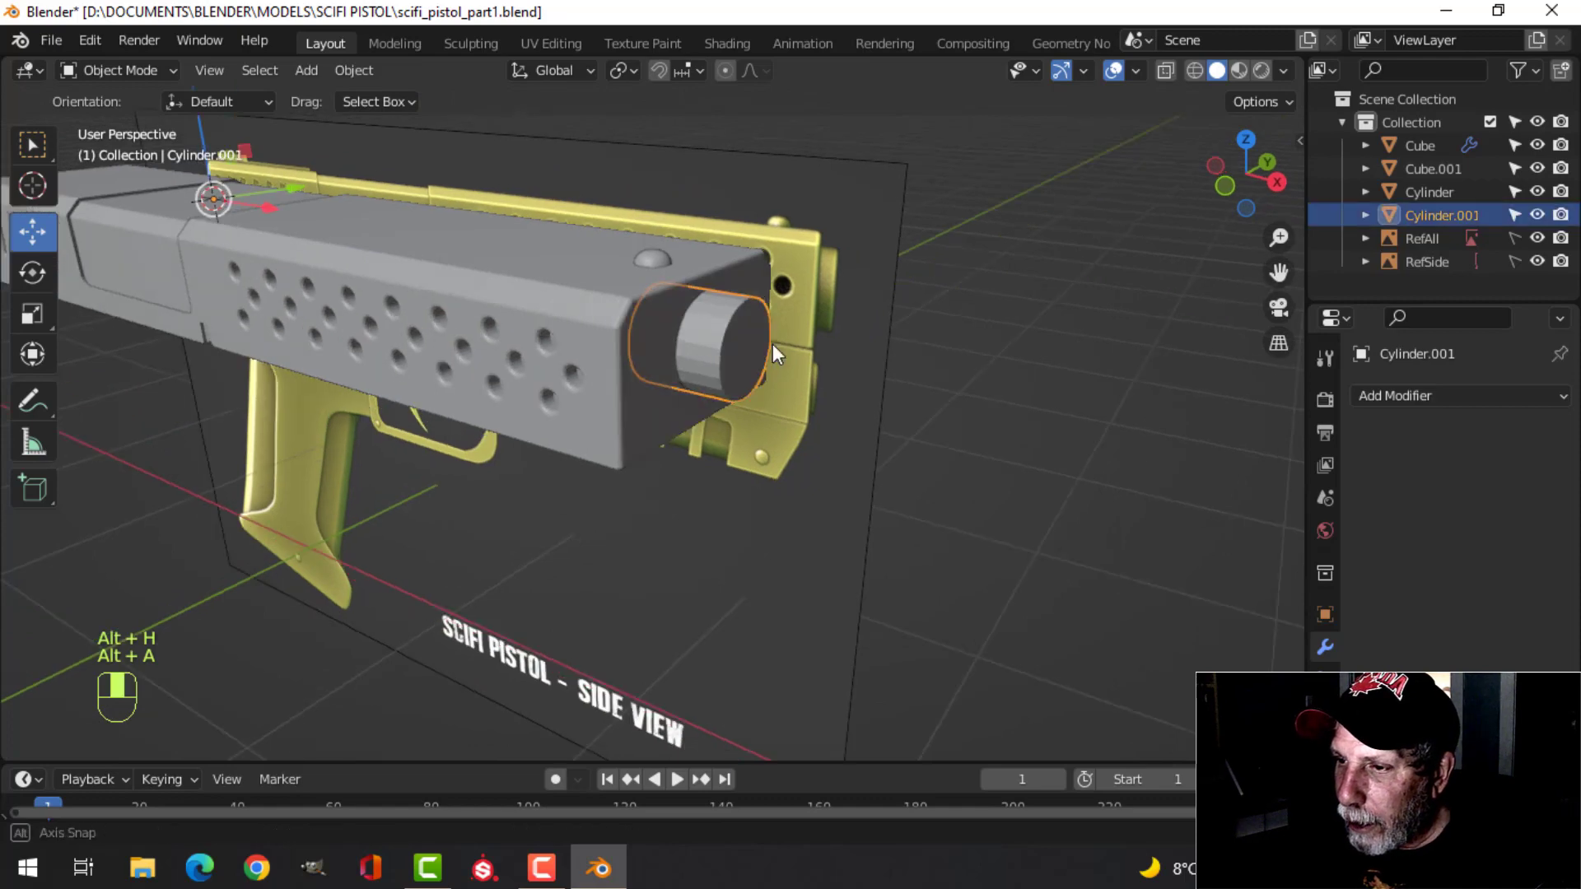
middle_drag(774, 346, 675, 362)
scroll(822, 372, up, 2)
key(Tab)
scroll(853, 338, up, 3)
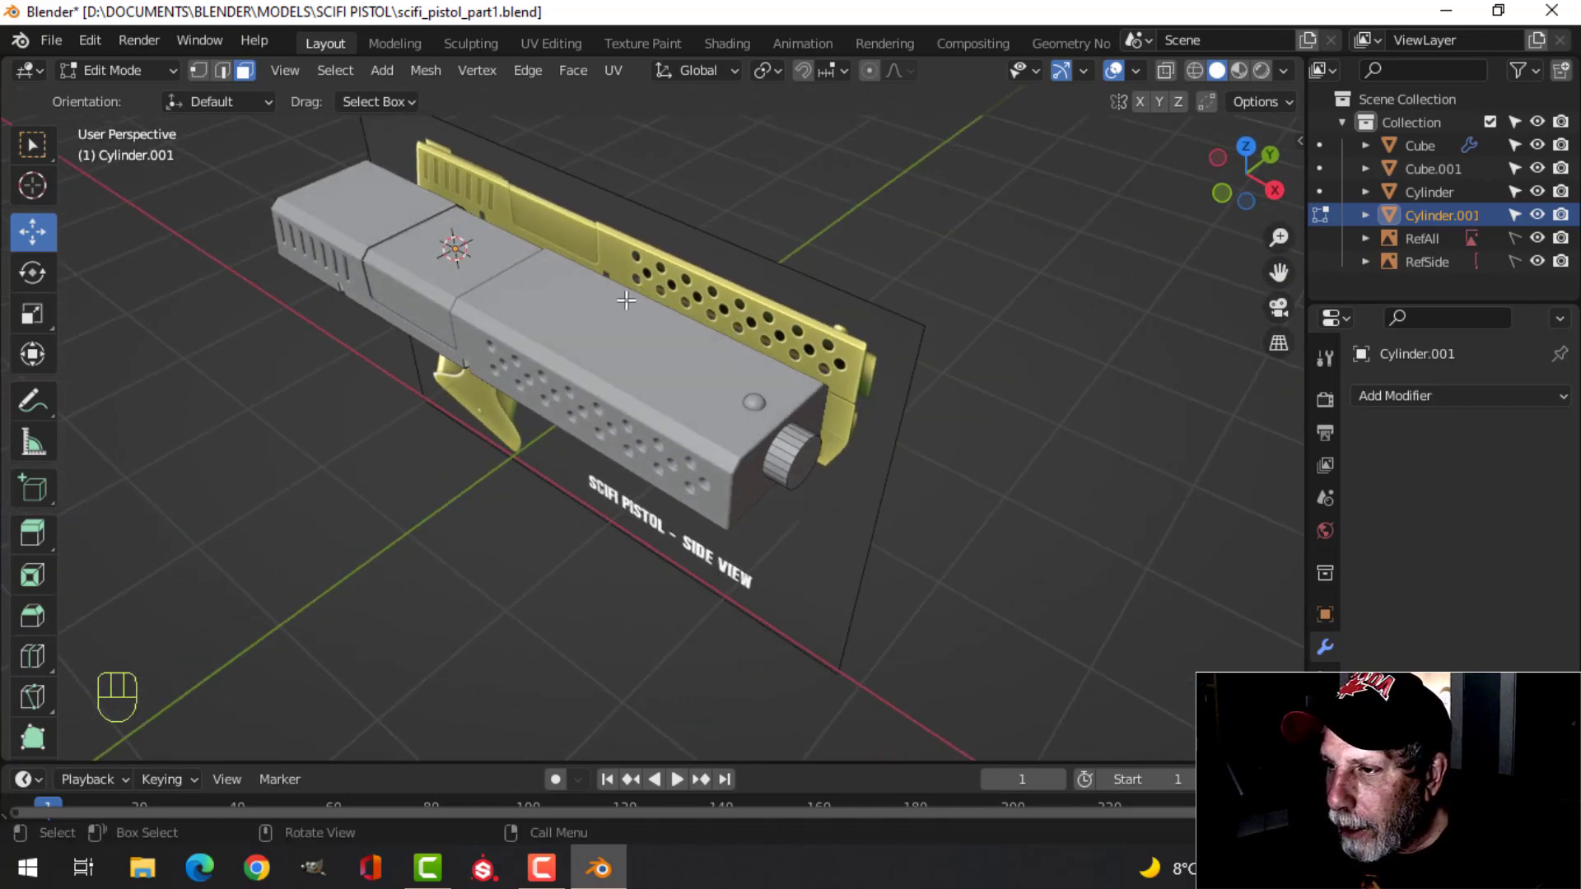
middle_drag(737, 314, 867, 372)
key(Tab)
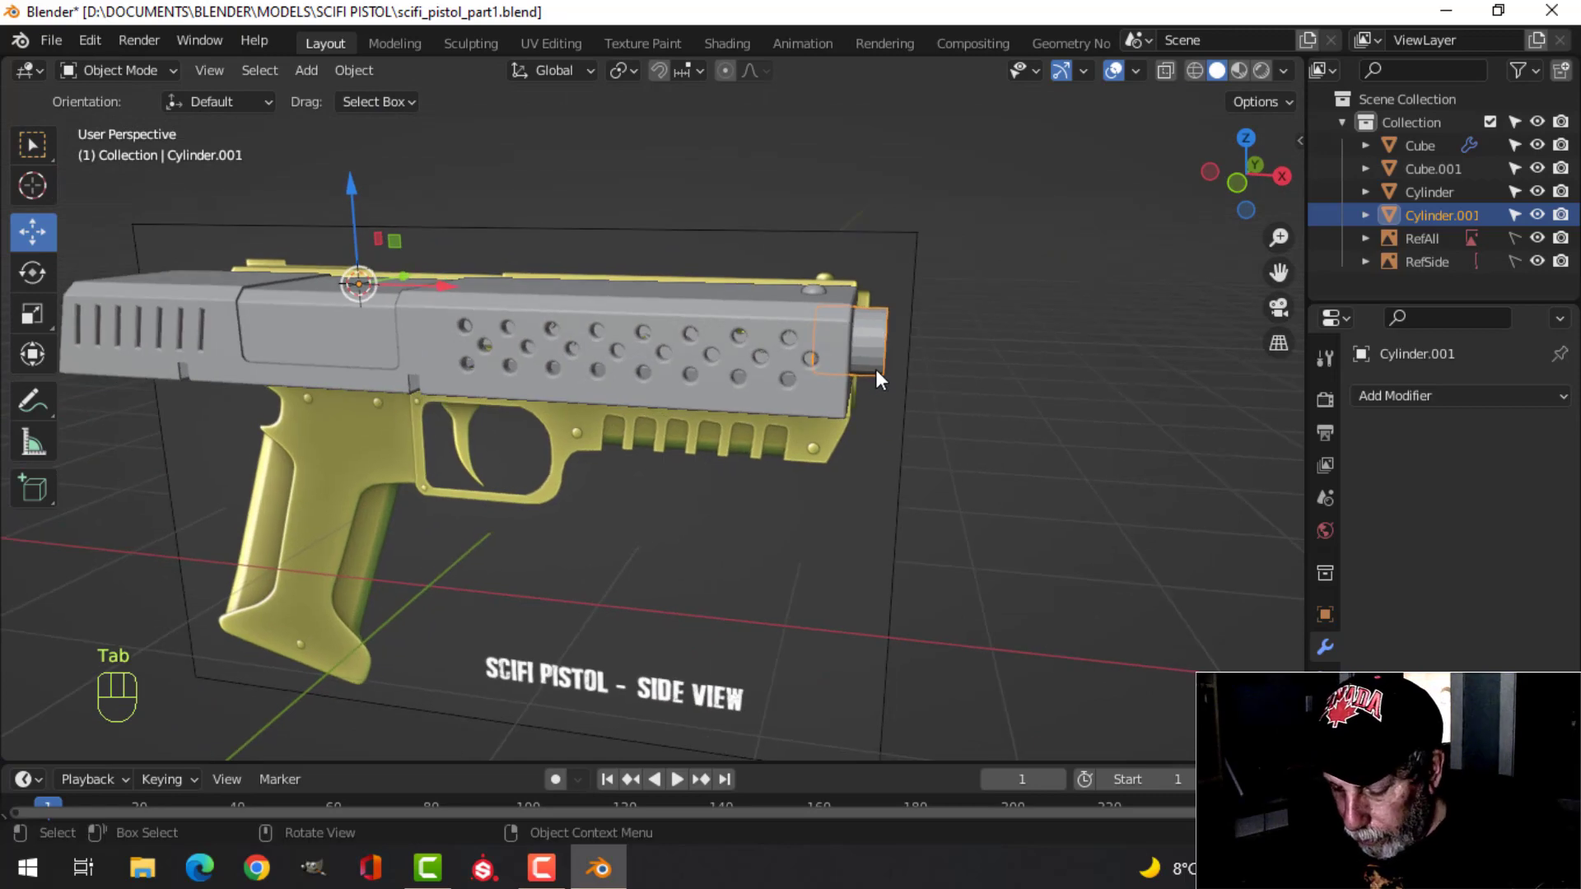
key(slash)
key(Tab)
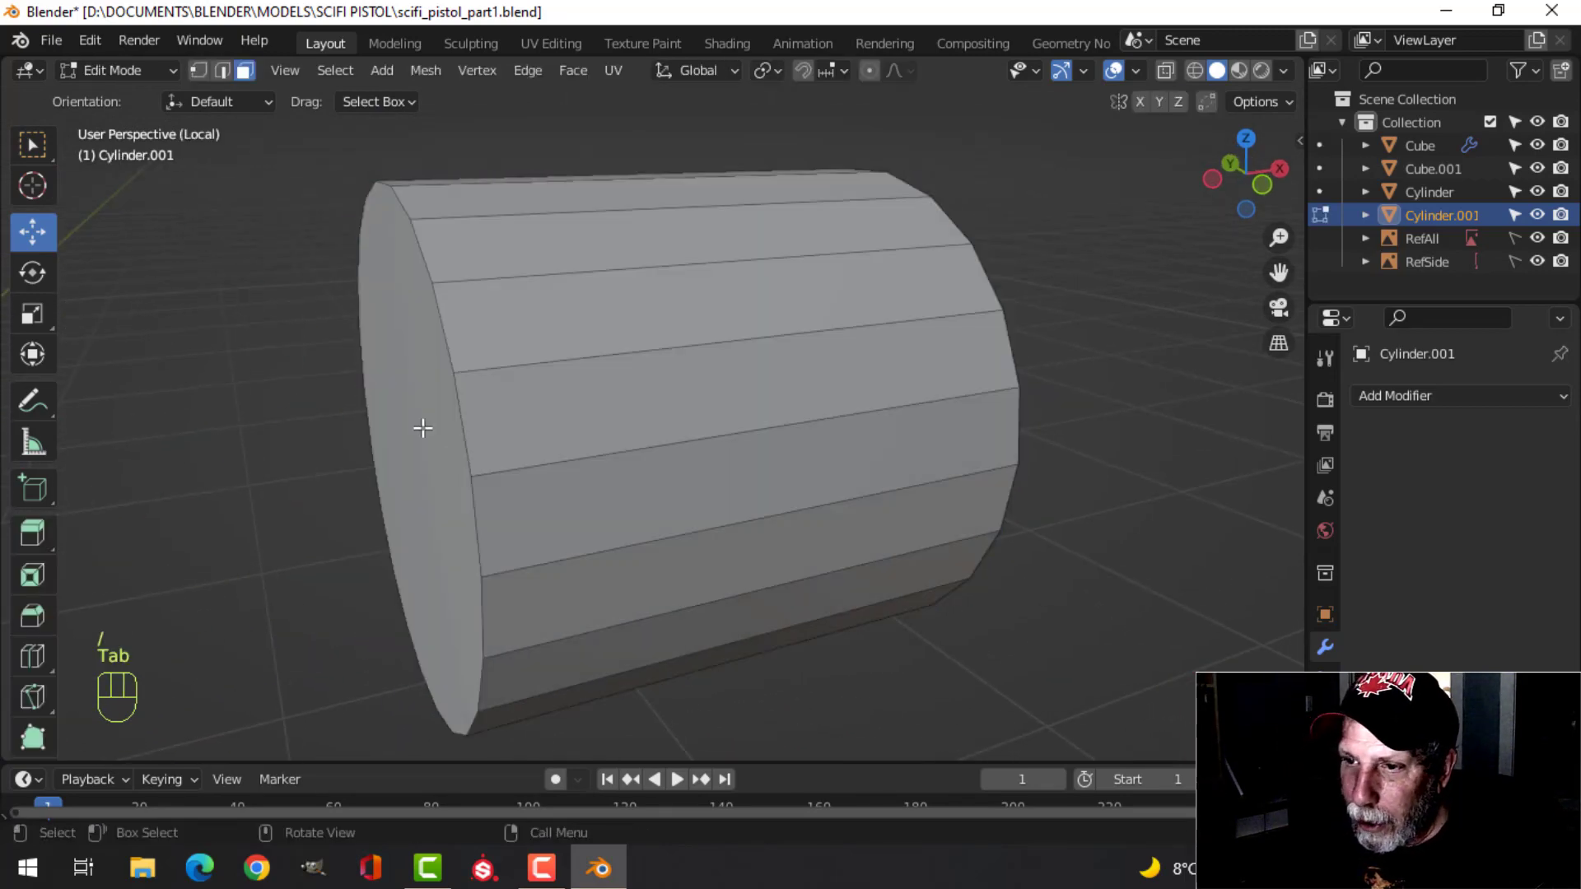
Inset both end faces of the muzzle cylinder by about 0.044 m.
key(3)
click(422, 417)
drag(491, 444, 646, 425)
middle_drag(669, 428, 873, 409)
shift+click(837, 437)
key(i)
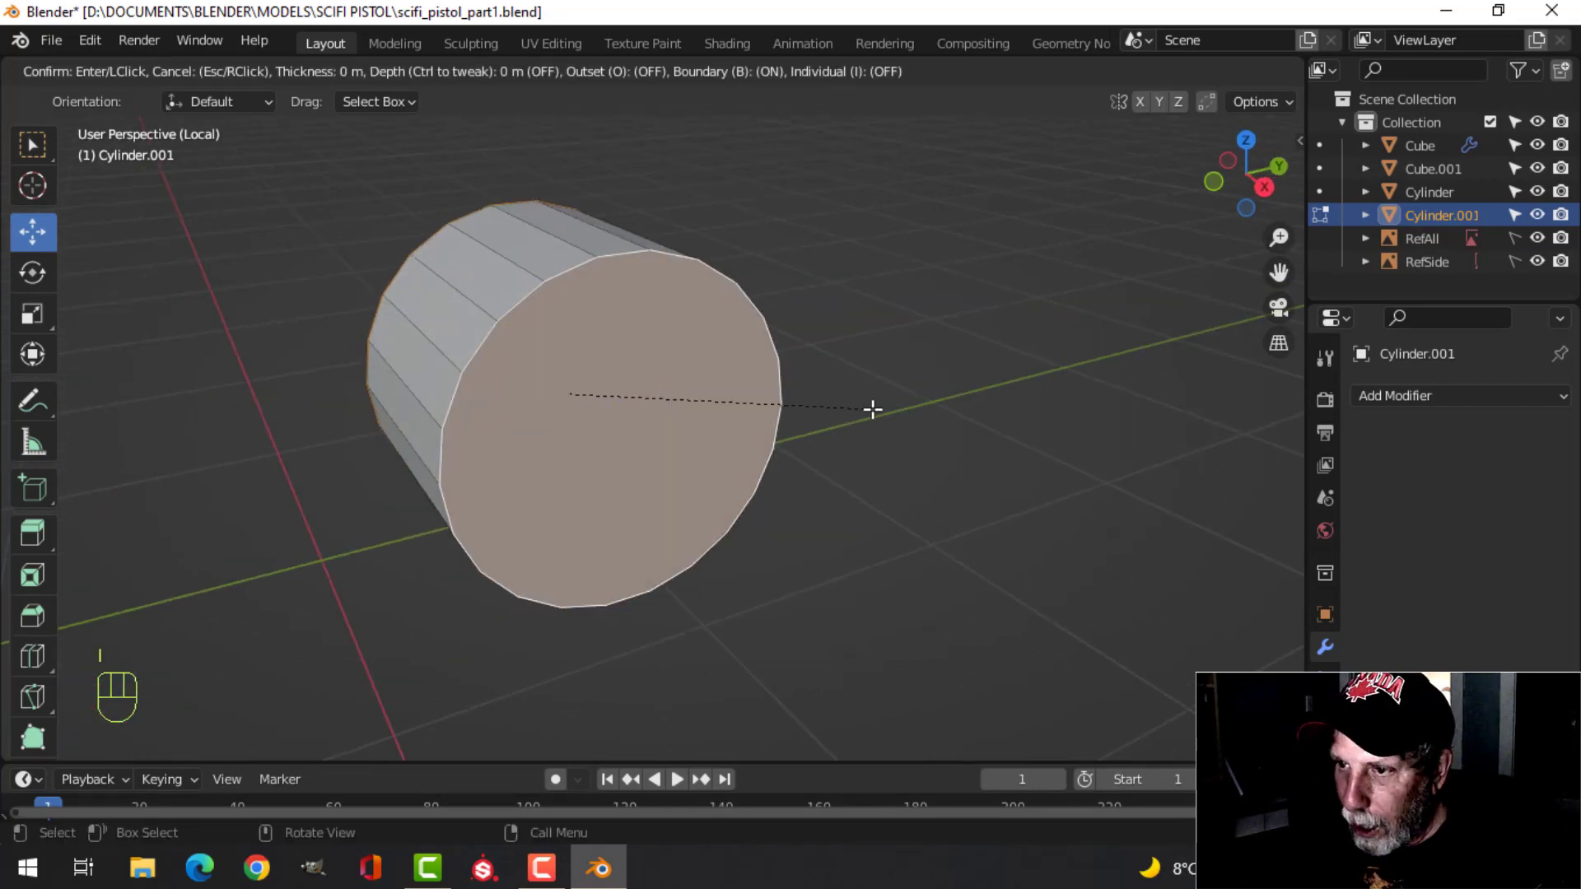
click(821, 425)
Bridge the two inset end faces to hollow the cylinder into an open barrel tube.
middle_drag(664, 431, 882, 434)
key(ctrl+e)
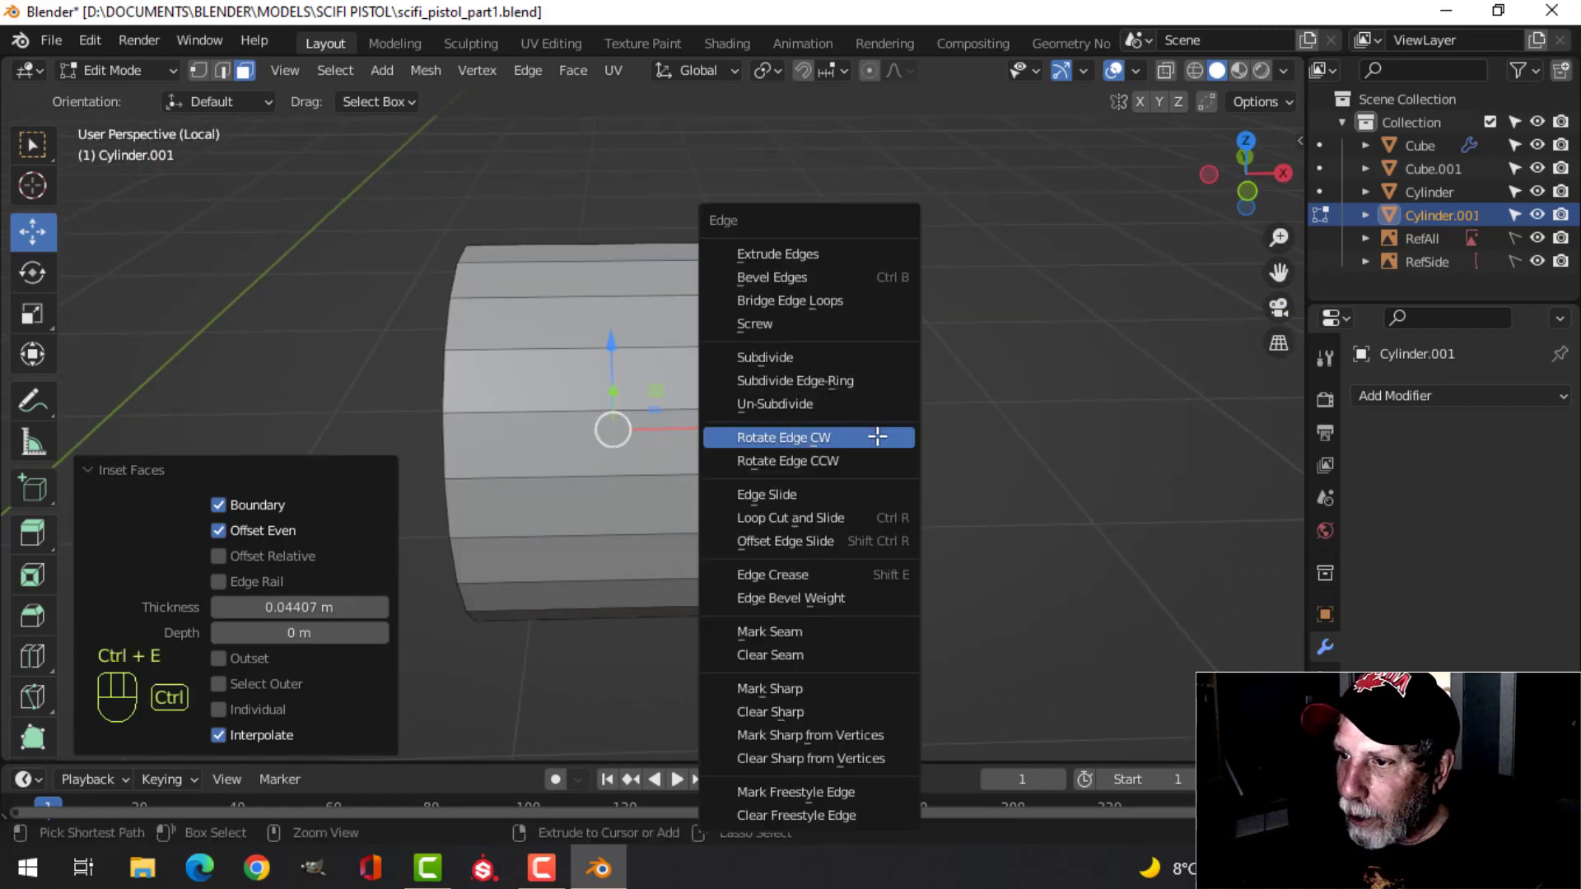
click(793, 302)
key(alt+a)
Bevel the outer and inner edge loops of the barrel's front rim about 0.007 m with 2 segments.
middle_drag(793, 301, 807, 377)
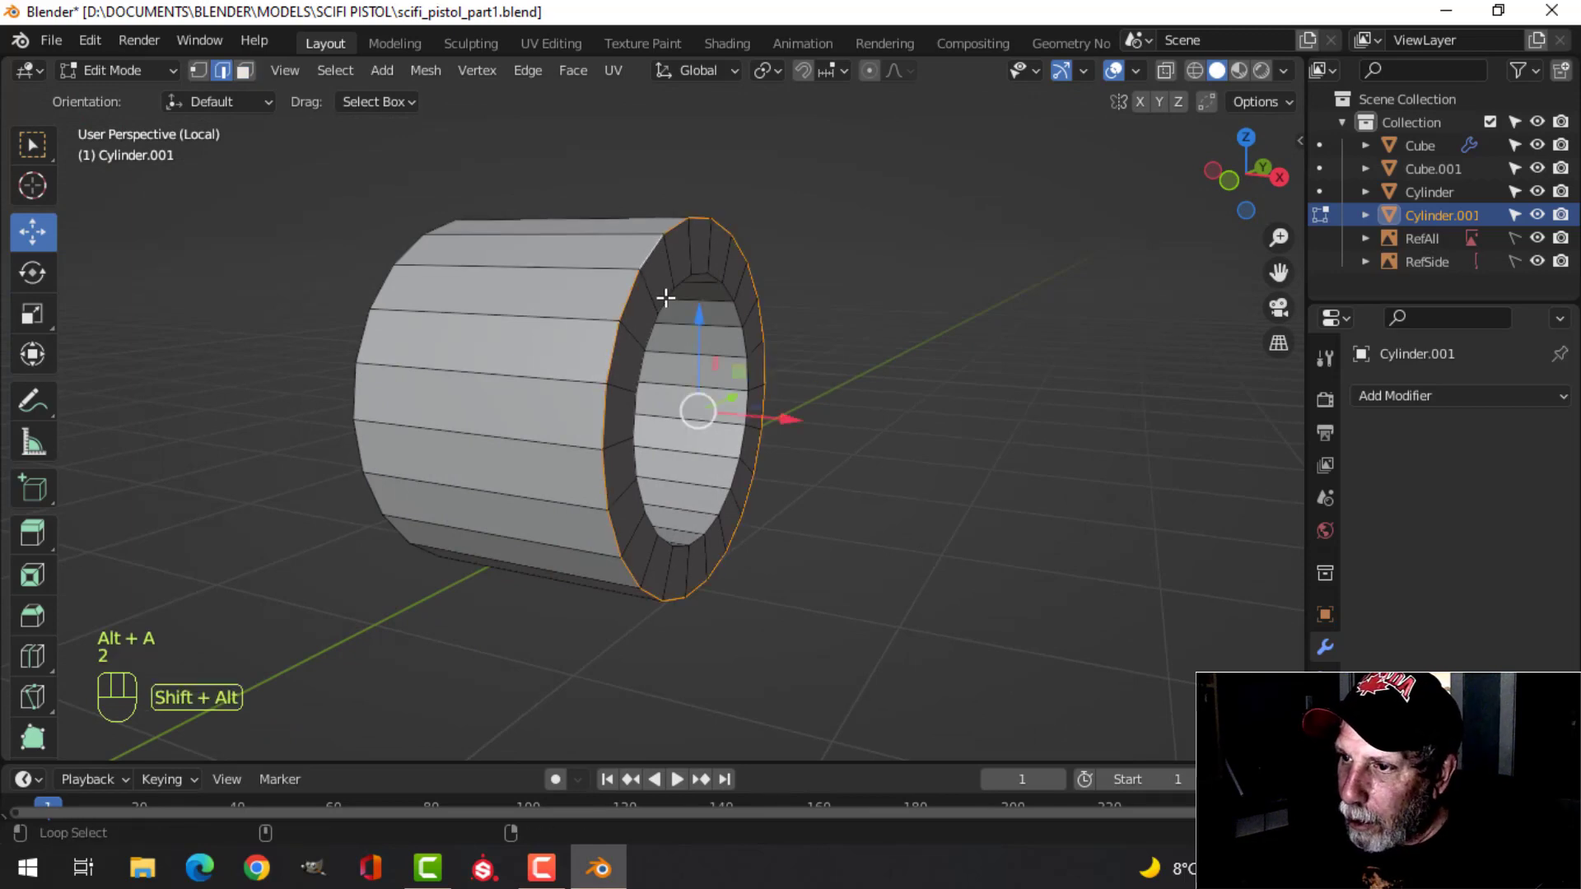
middle_drag(775, 315, 918, 346)
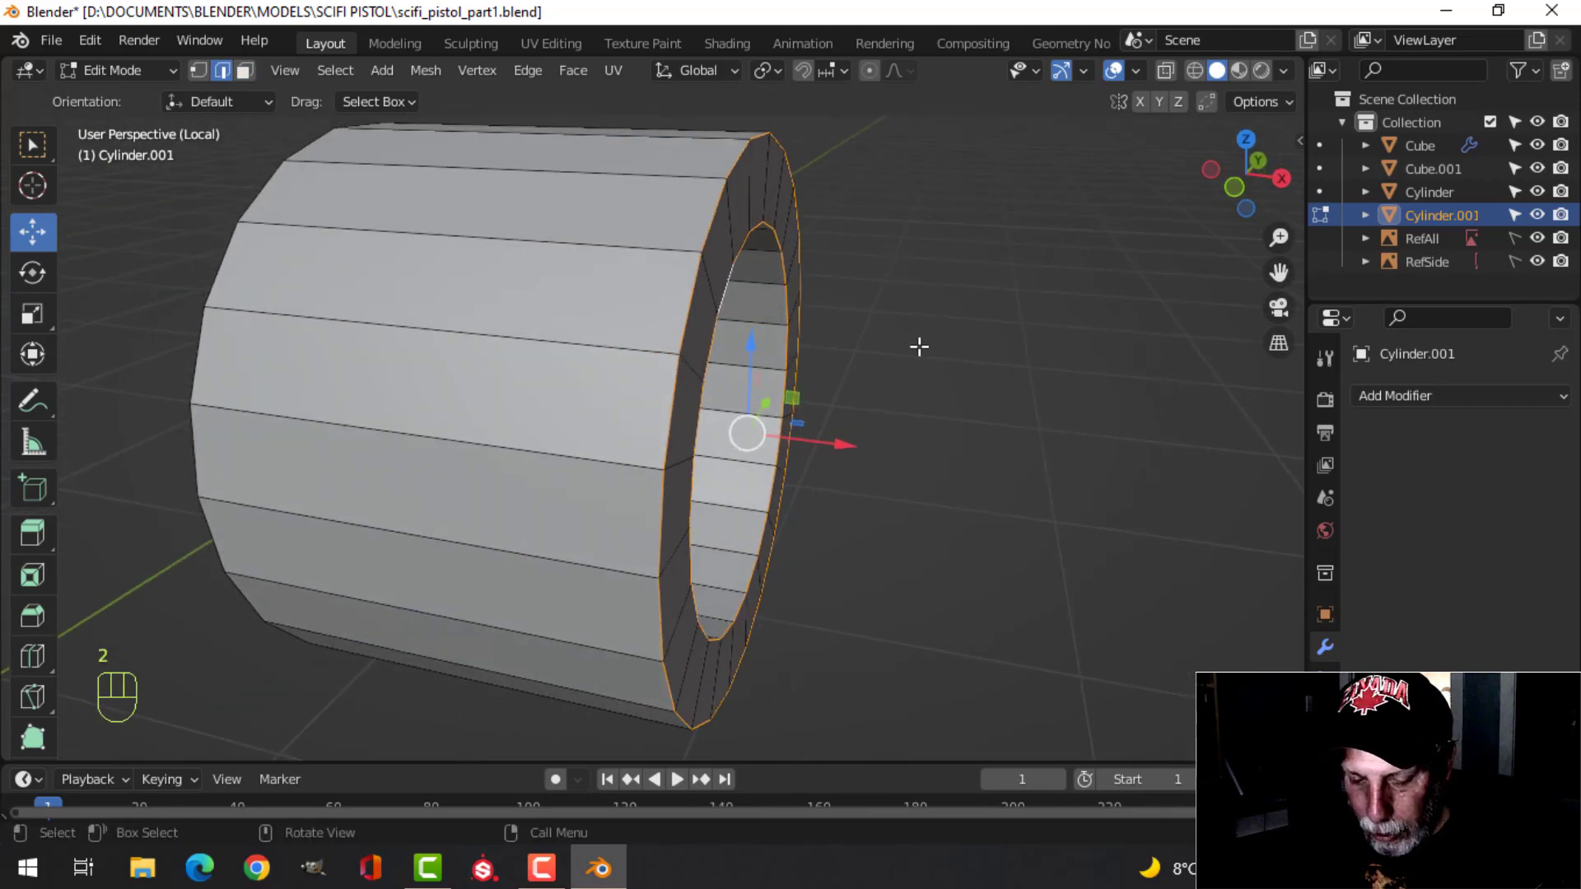
key(ctrl+b)
scroll(1052, 331, down, 1)
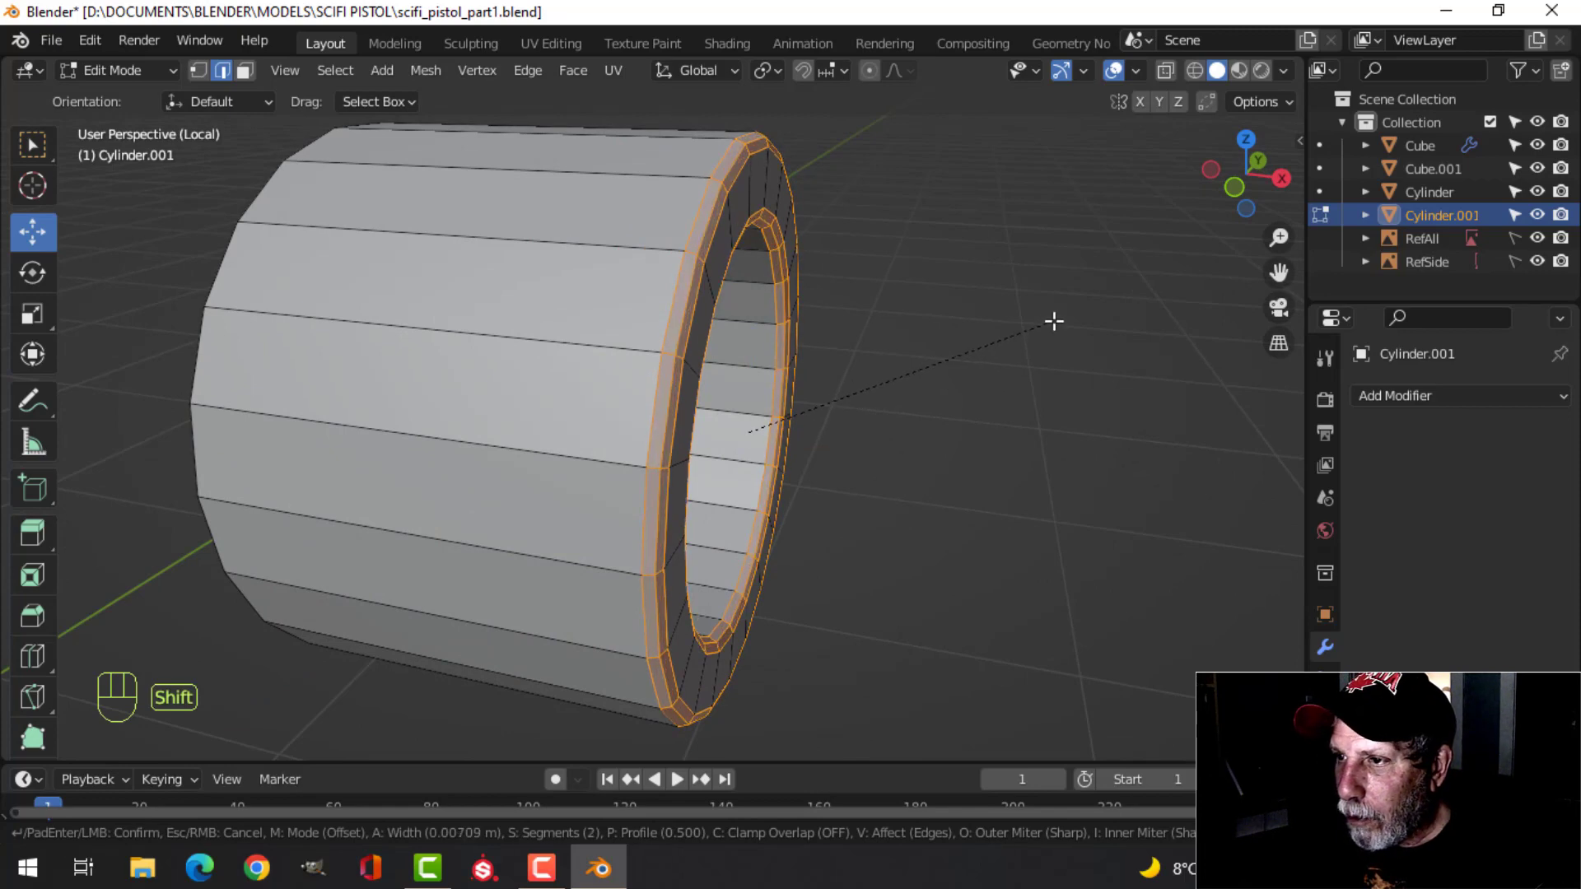
click(1052, 321)
key(Tab)
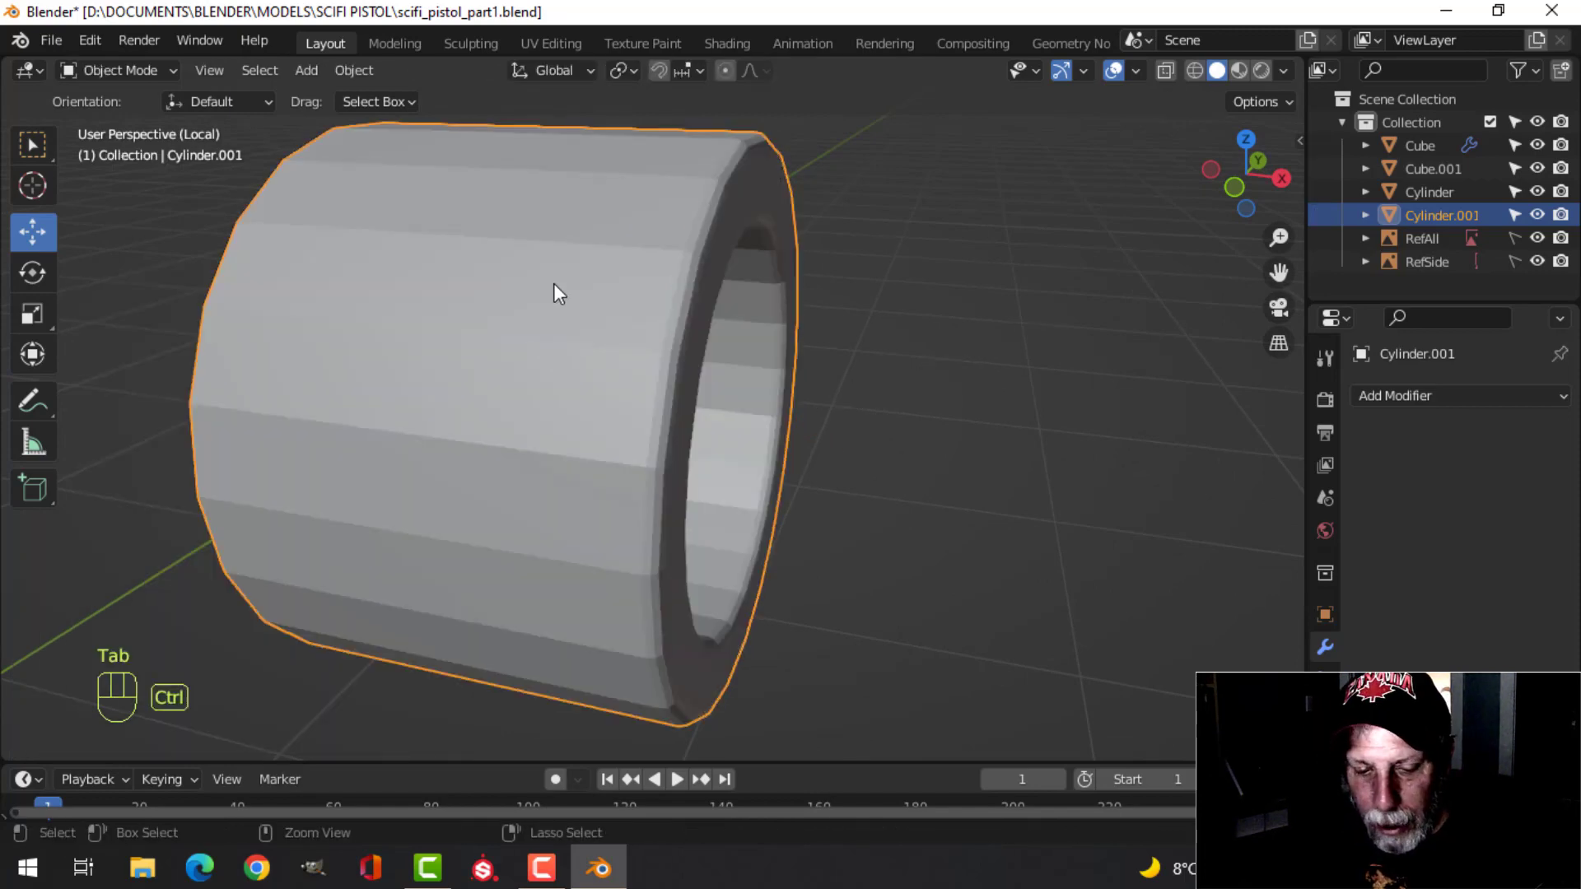
Add a level 1 Subdivision Surface modifier to the barrel and shade it smooth.
key(ctrl+1)
right_click(554, 284)
click(553, 284)
Add two support loops near the barrel's rear end, one on the outer wall at factor 0.911 and one inside the bore.
key(Tab)
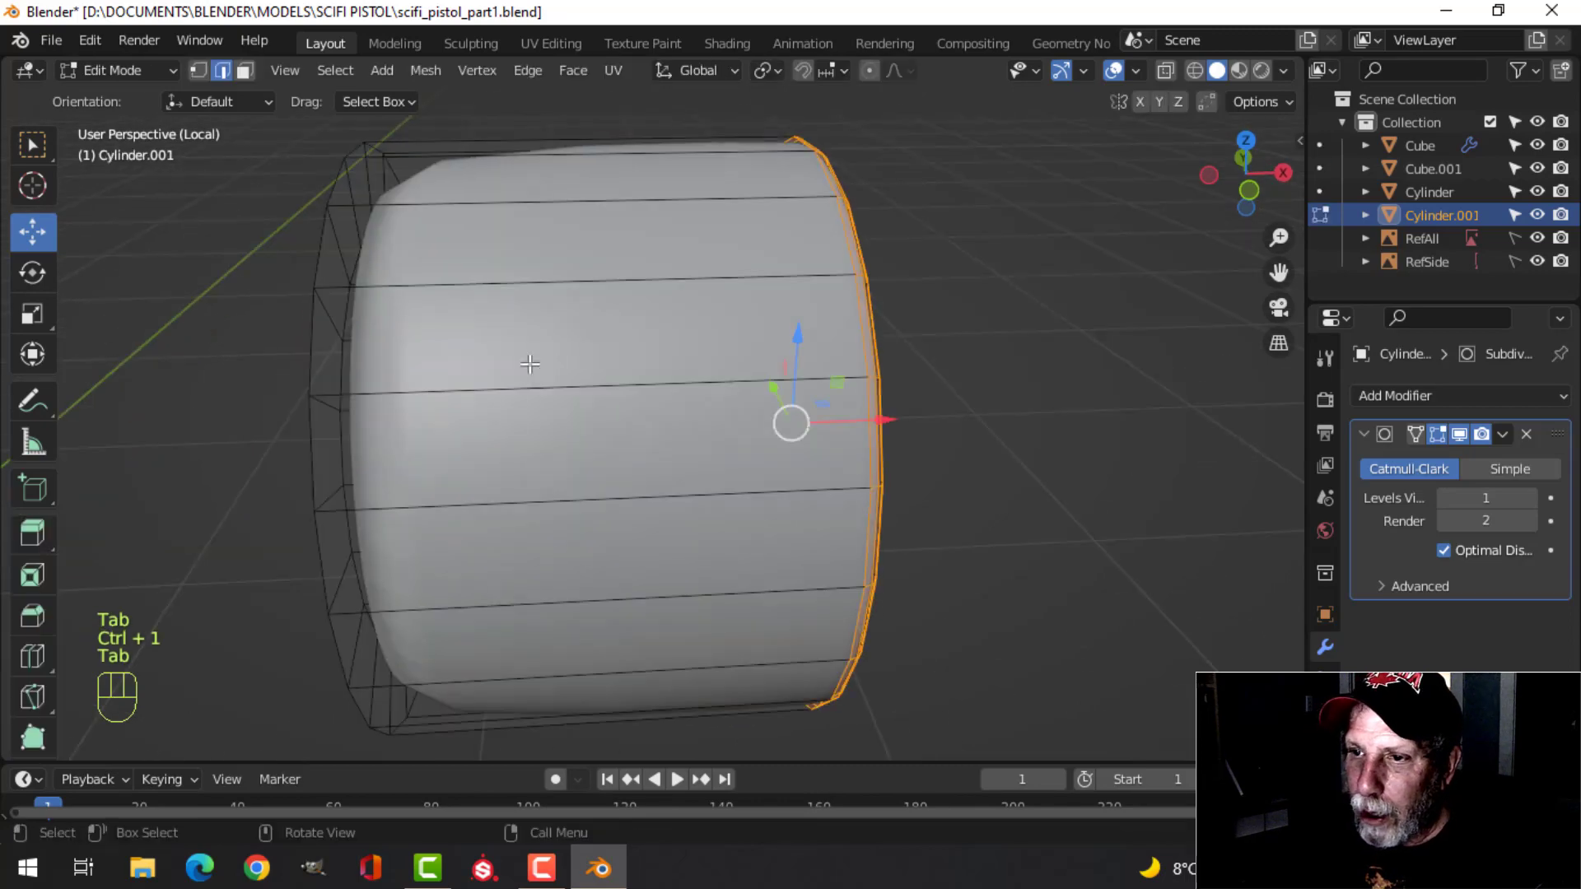
mouse_move(529, 363)
middle_down()
mouse_move(566, 272)
mouse_move(575, 344)
mouse_move(529, 338)
middle_up()
key(alt+a)
scroll(593, 279, down, 1)
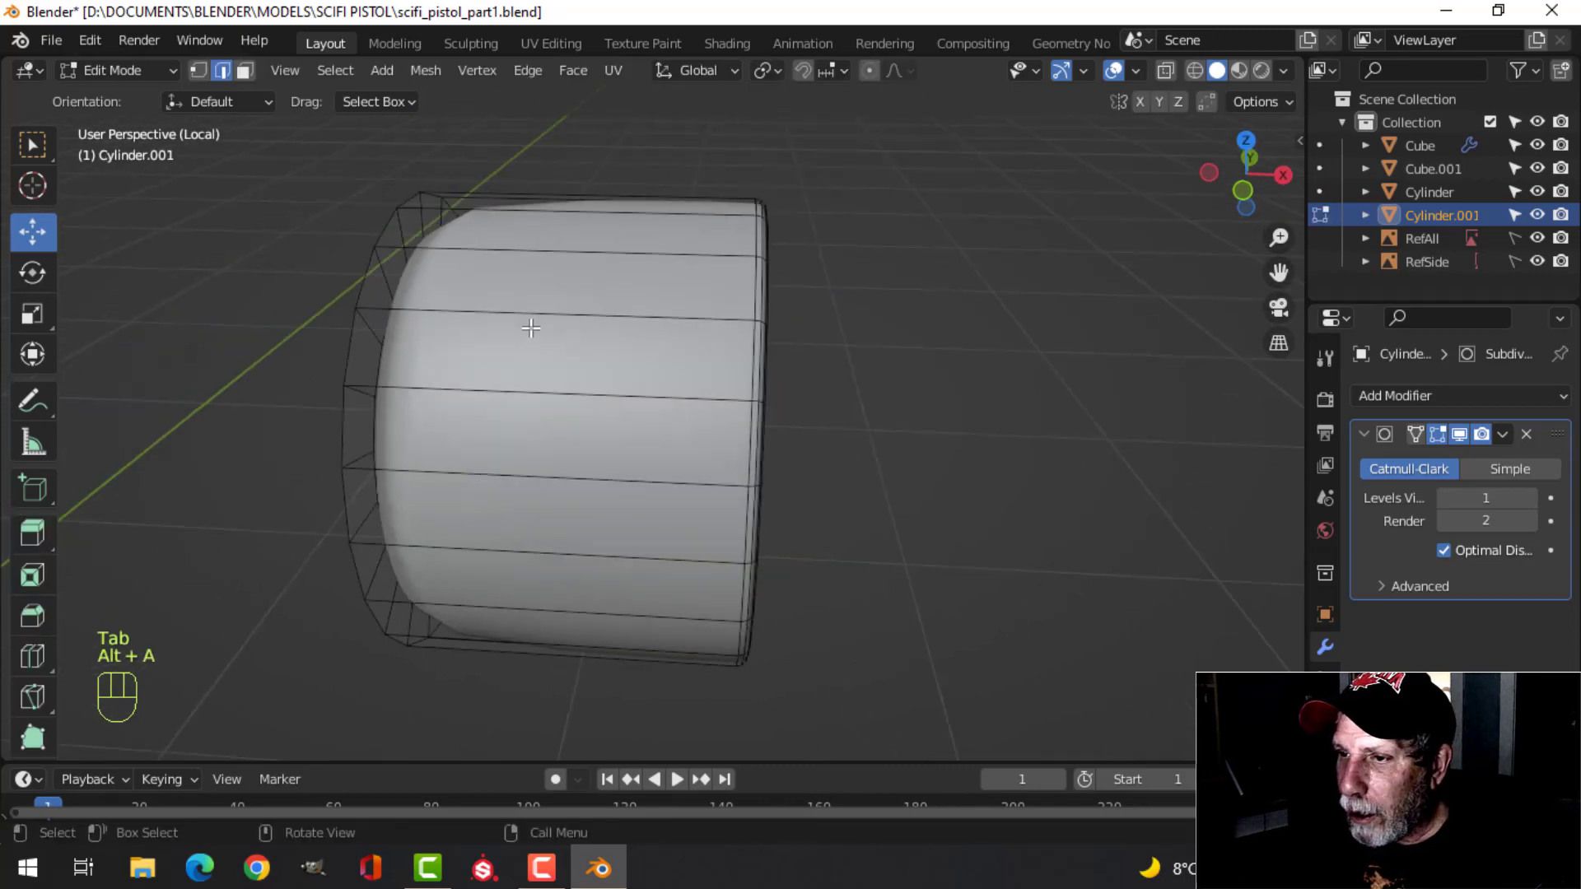
key(ctrl+r)
click(527, 327)
click(346, 324)
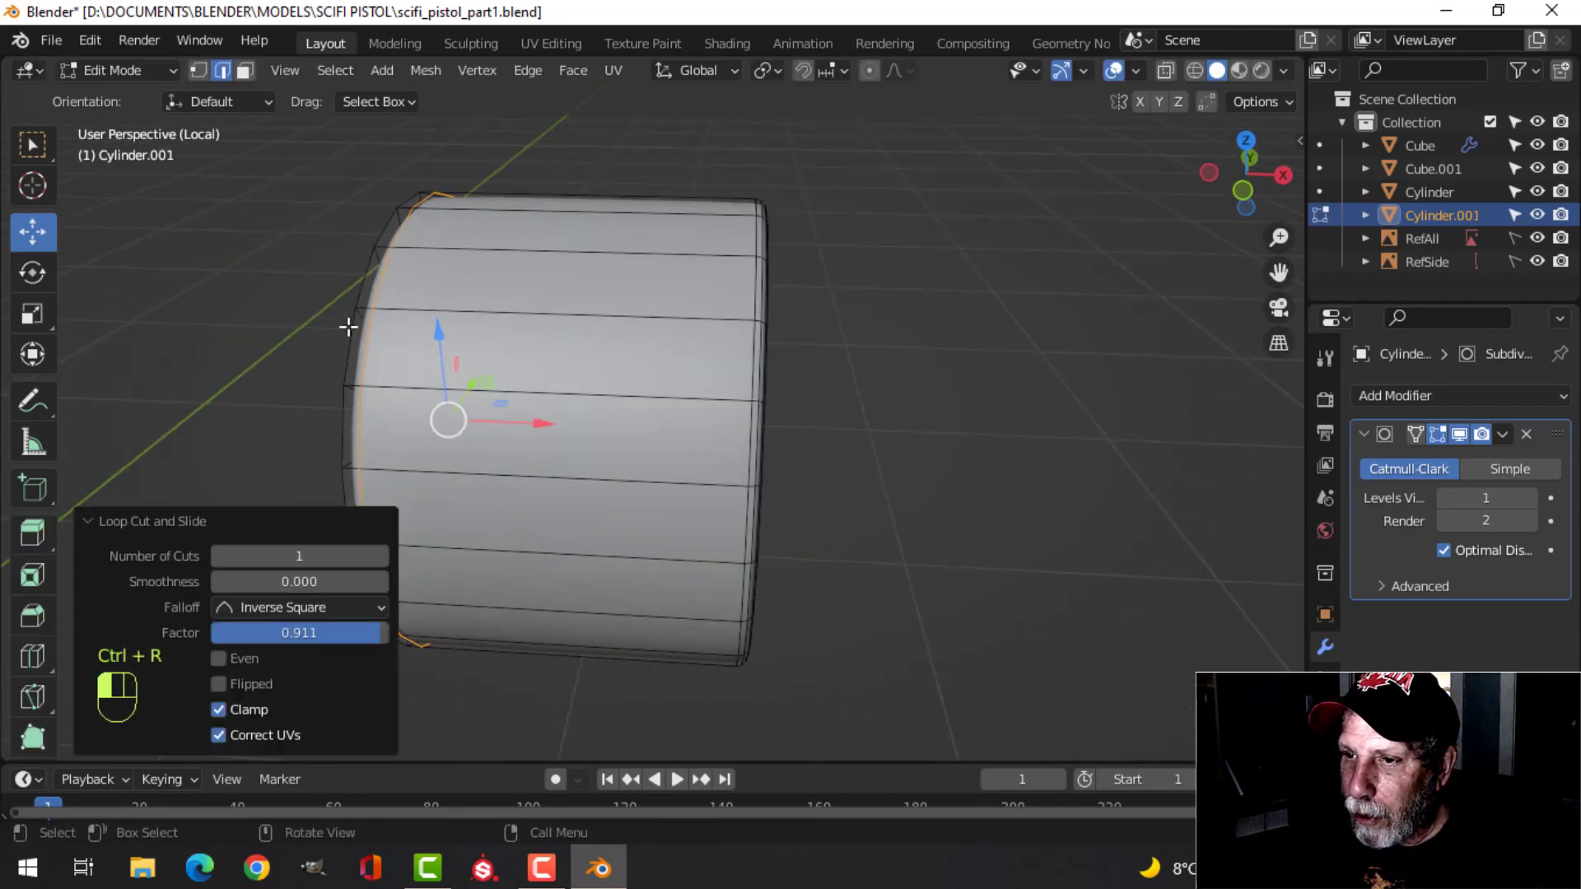
middle_drag(347, 324, 463, 340)
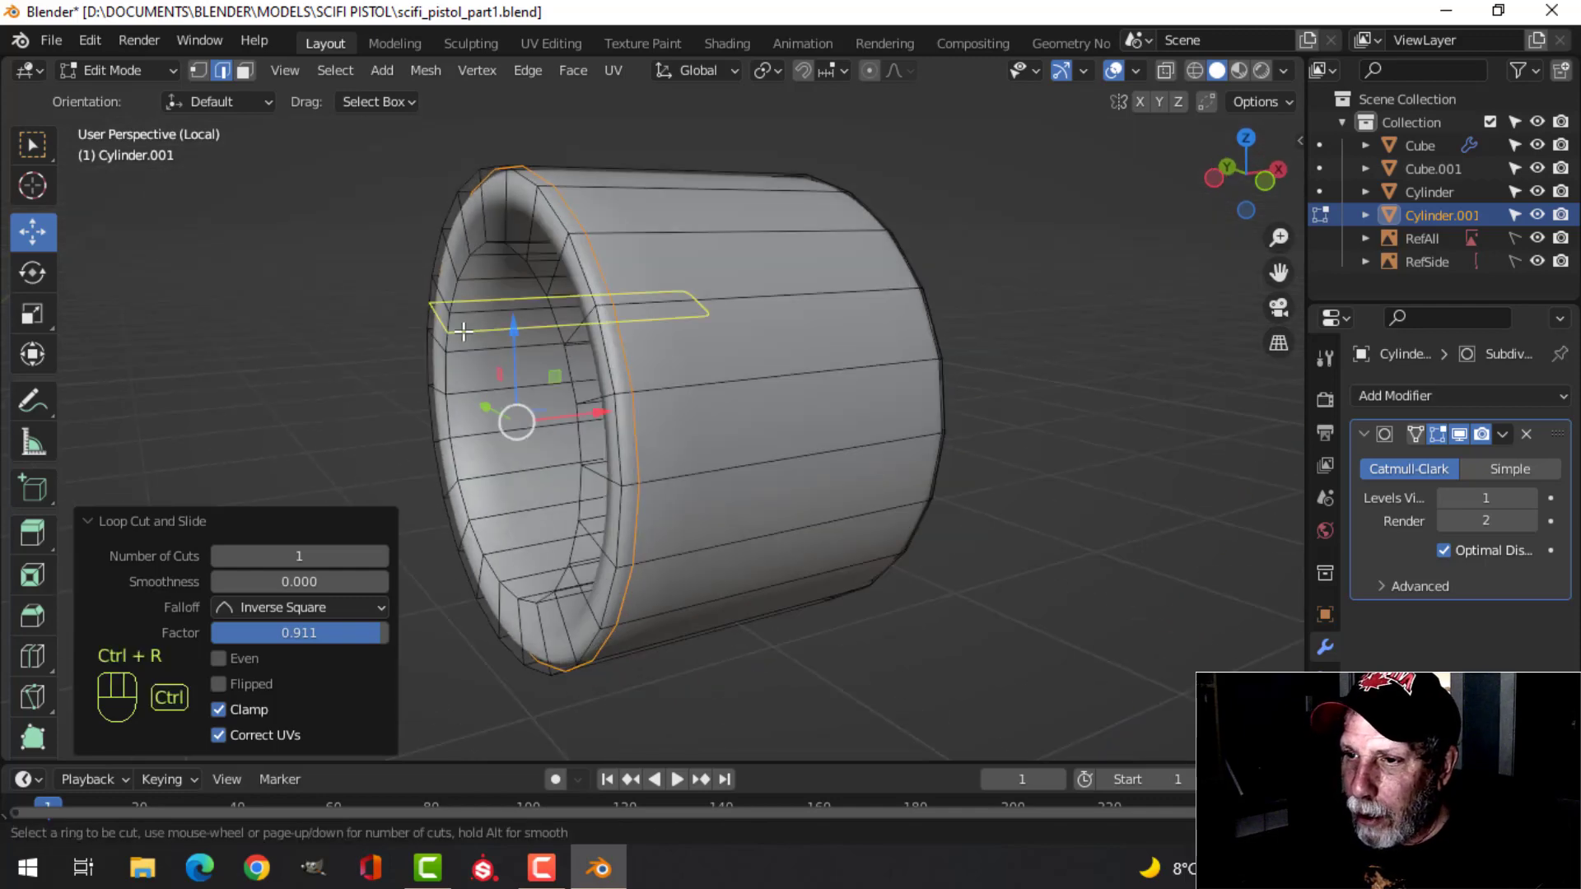
click(457, 326)
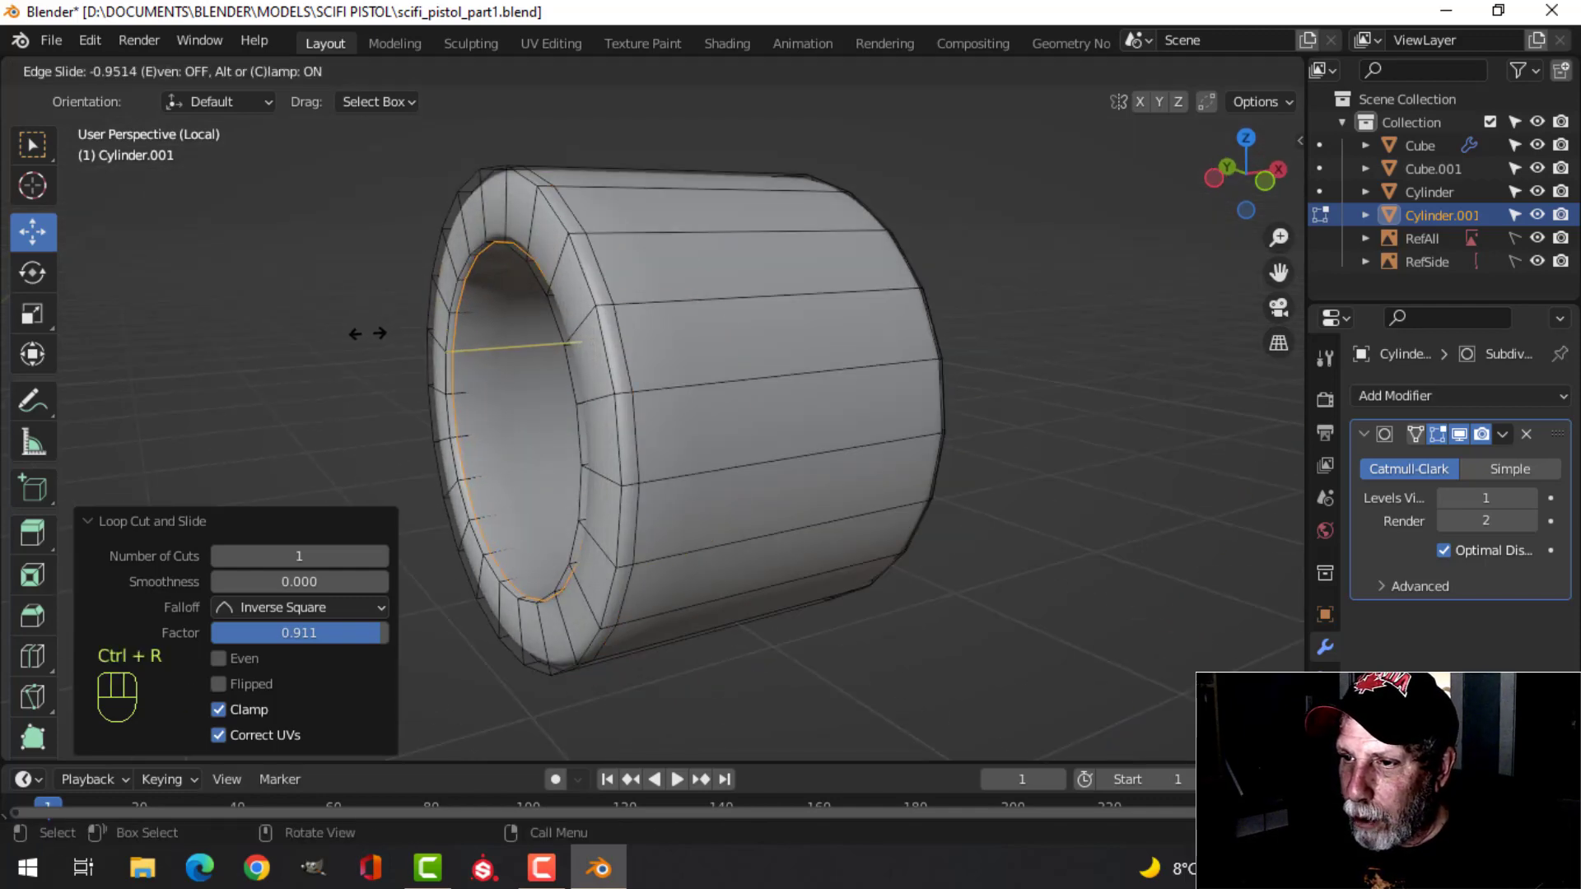
click(368, 333)
key(Tab)
Leave local view and scale the whole barrel mesh very slightly to fit the slide's muzzle opening.
middle_drag(507, 338, 522, 357)
scroll(576, 354, down, 3)
key(alt+a)
middle_drag(620, 353, 714, 449)
key(KP_Divide)
key(alt+a)
scroll(714, 343, up, 3)
click(699, 213)
middle_drag(699, 213, 814, 303)
key(Tab)
key(a)
key(s)
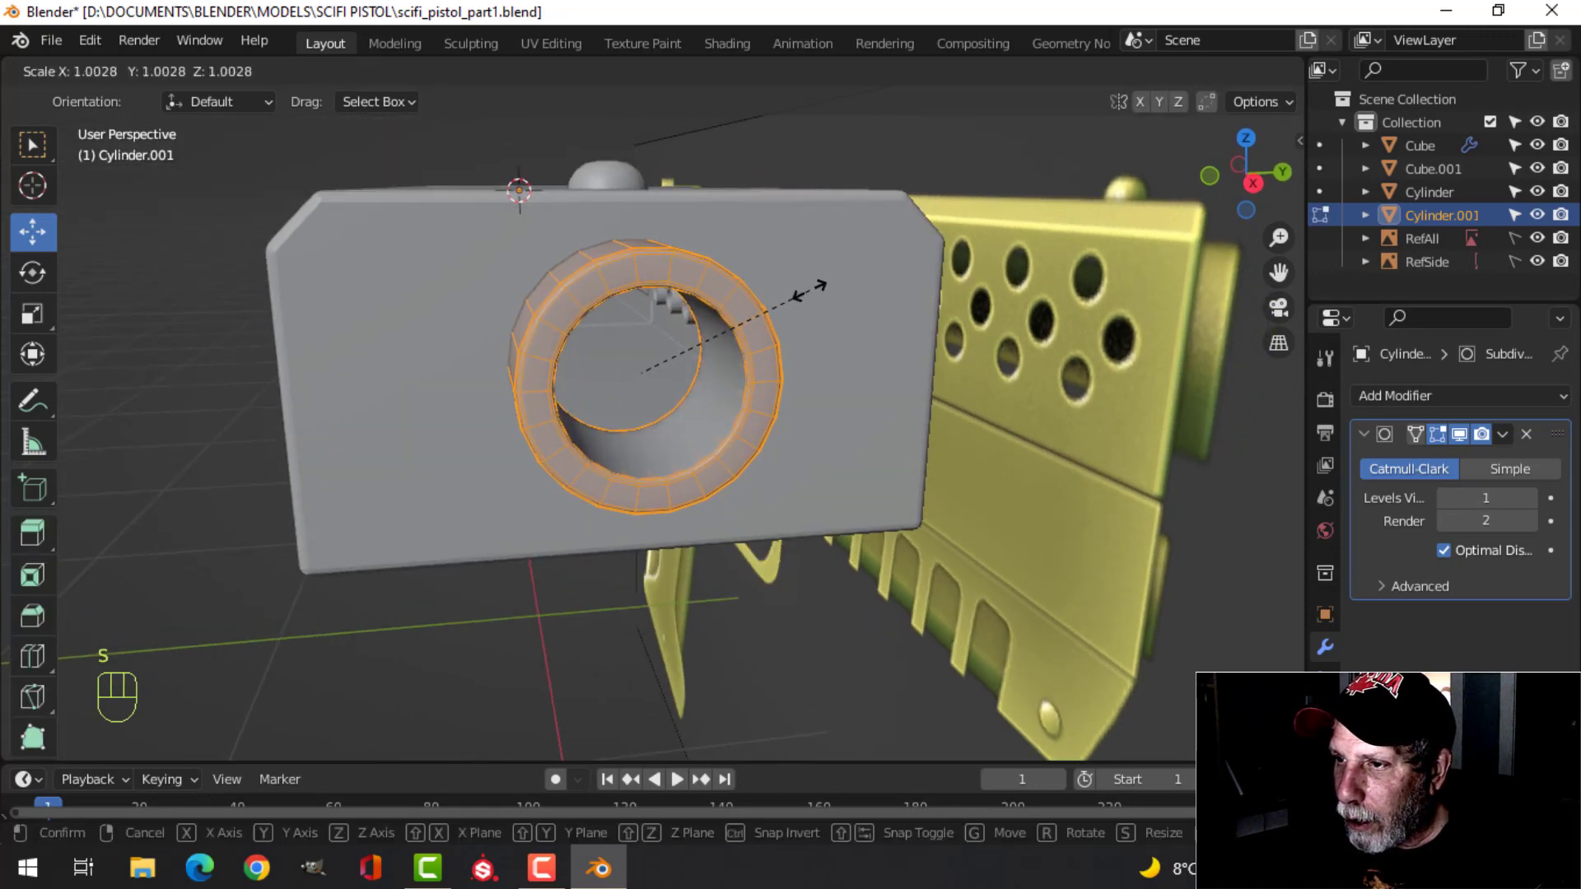
click(812, 289)
key(Tab)
scroll(702, 359, down, 4)
key(alt+a)
Shorten the barrel by moving its front-end vertices about 0.073 m back along X to match the side reference.
middle_drag(702, 359, 956, 292)
scroll(867, 357, up, 3)
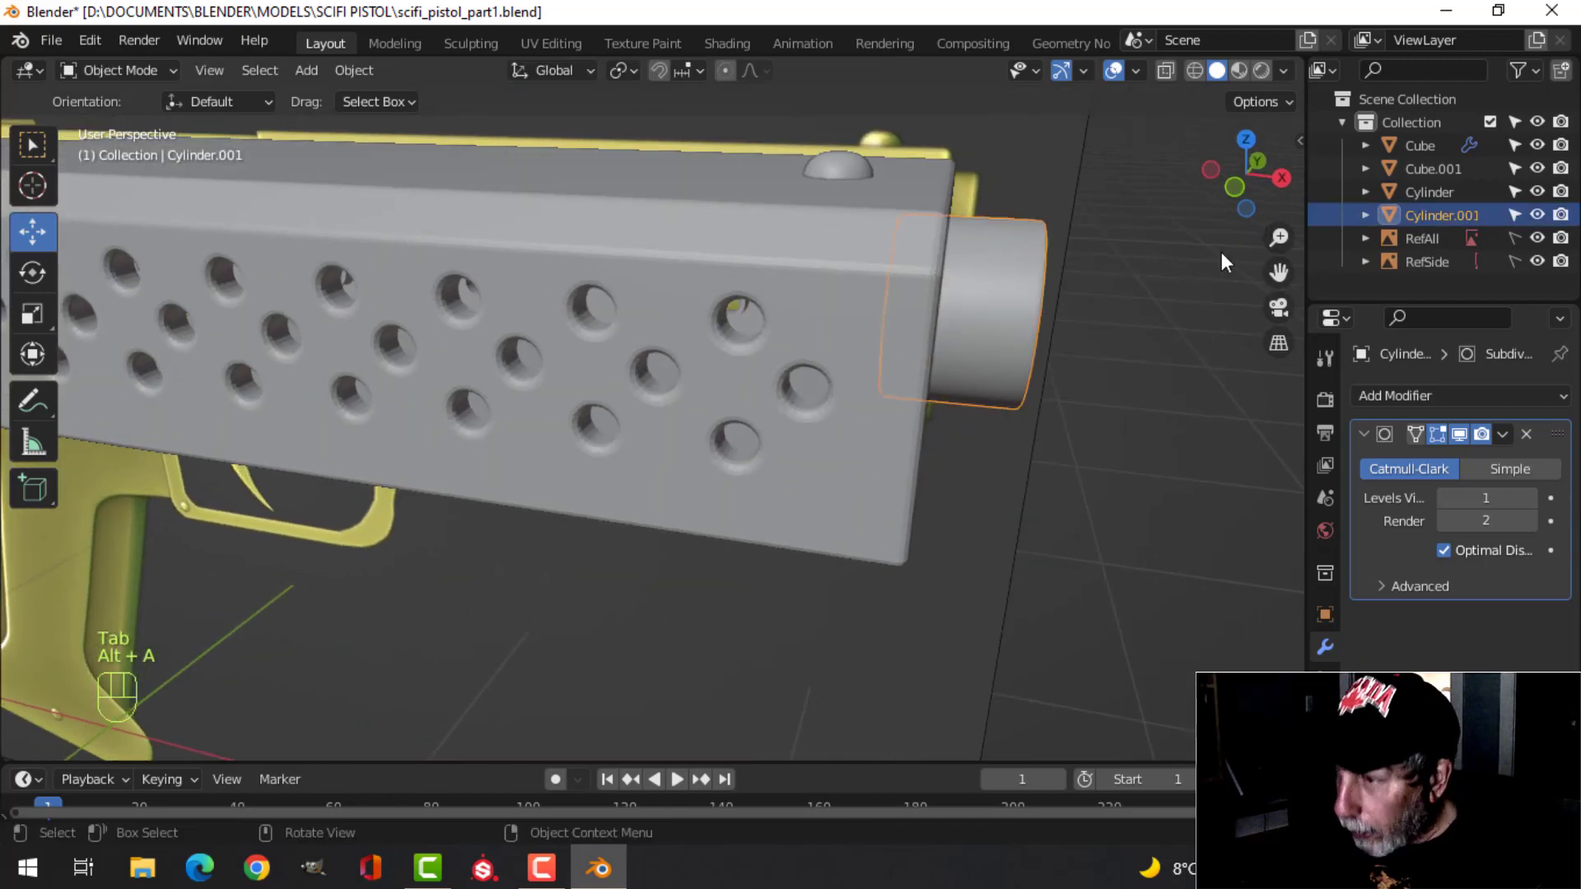
key(KP_1)
key(z)
mouse_move(1096, 288)
shift+middle_down()
mouse_move(887, 354)
mouse_move(857, 392)
shift+middle_up()
scroll(870, 308, up, 2)
key(Tab)
key(alt+a)
key(z)
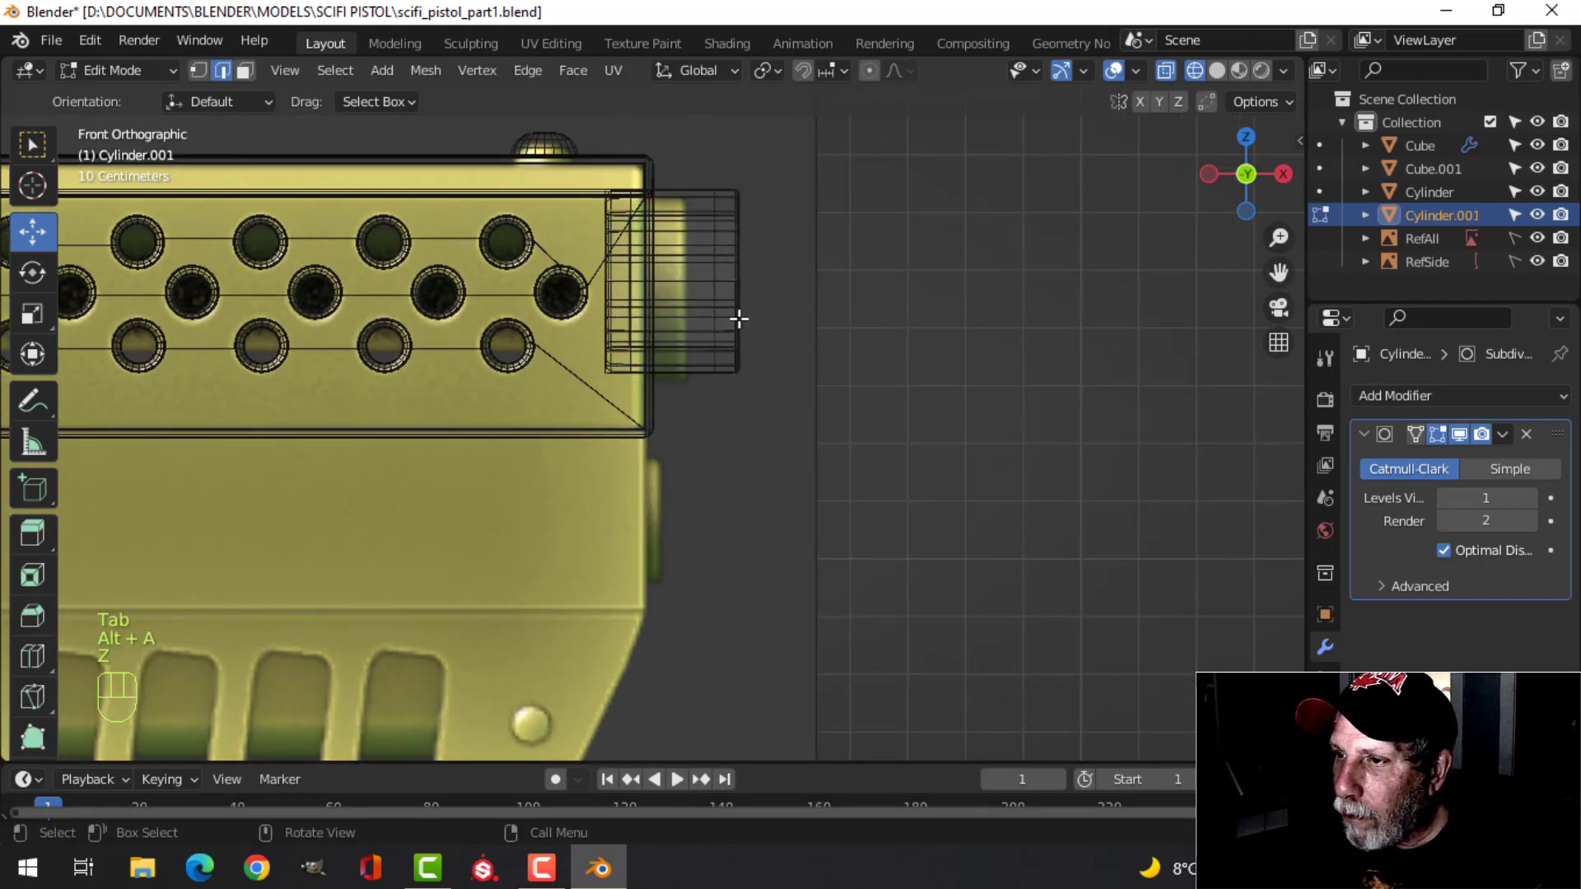
shift+middle_drag(799, 359, 783, 366)
key(b)
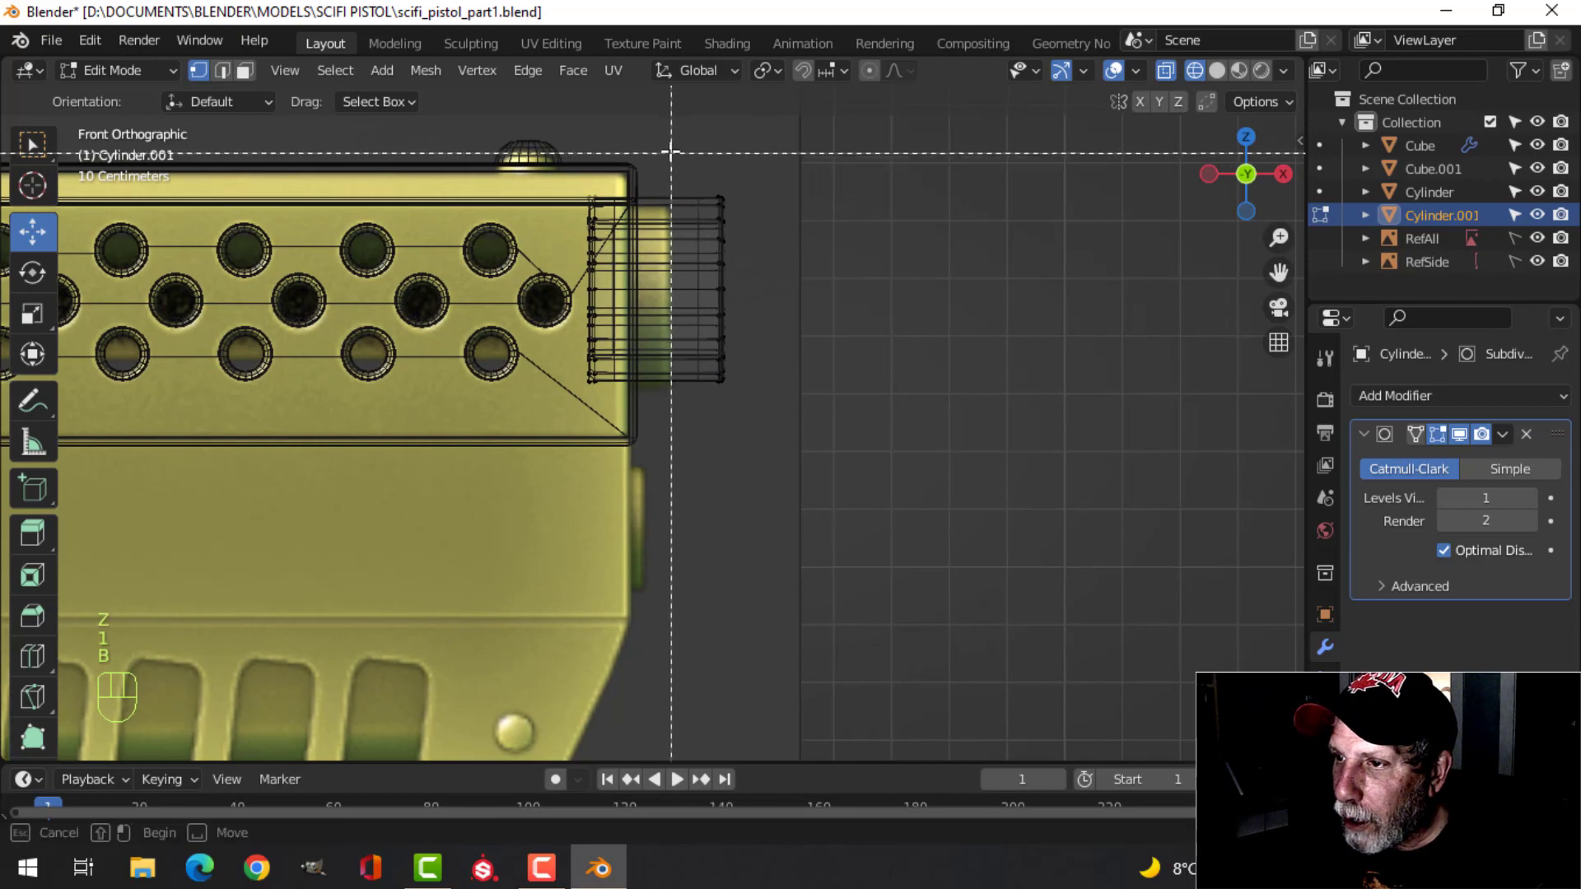
drag(670, 165, 782, 443)
scroll(817, 369, up, 3)
drag(869, 190, 782, 208)
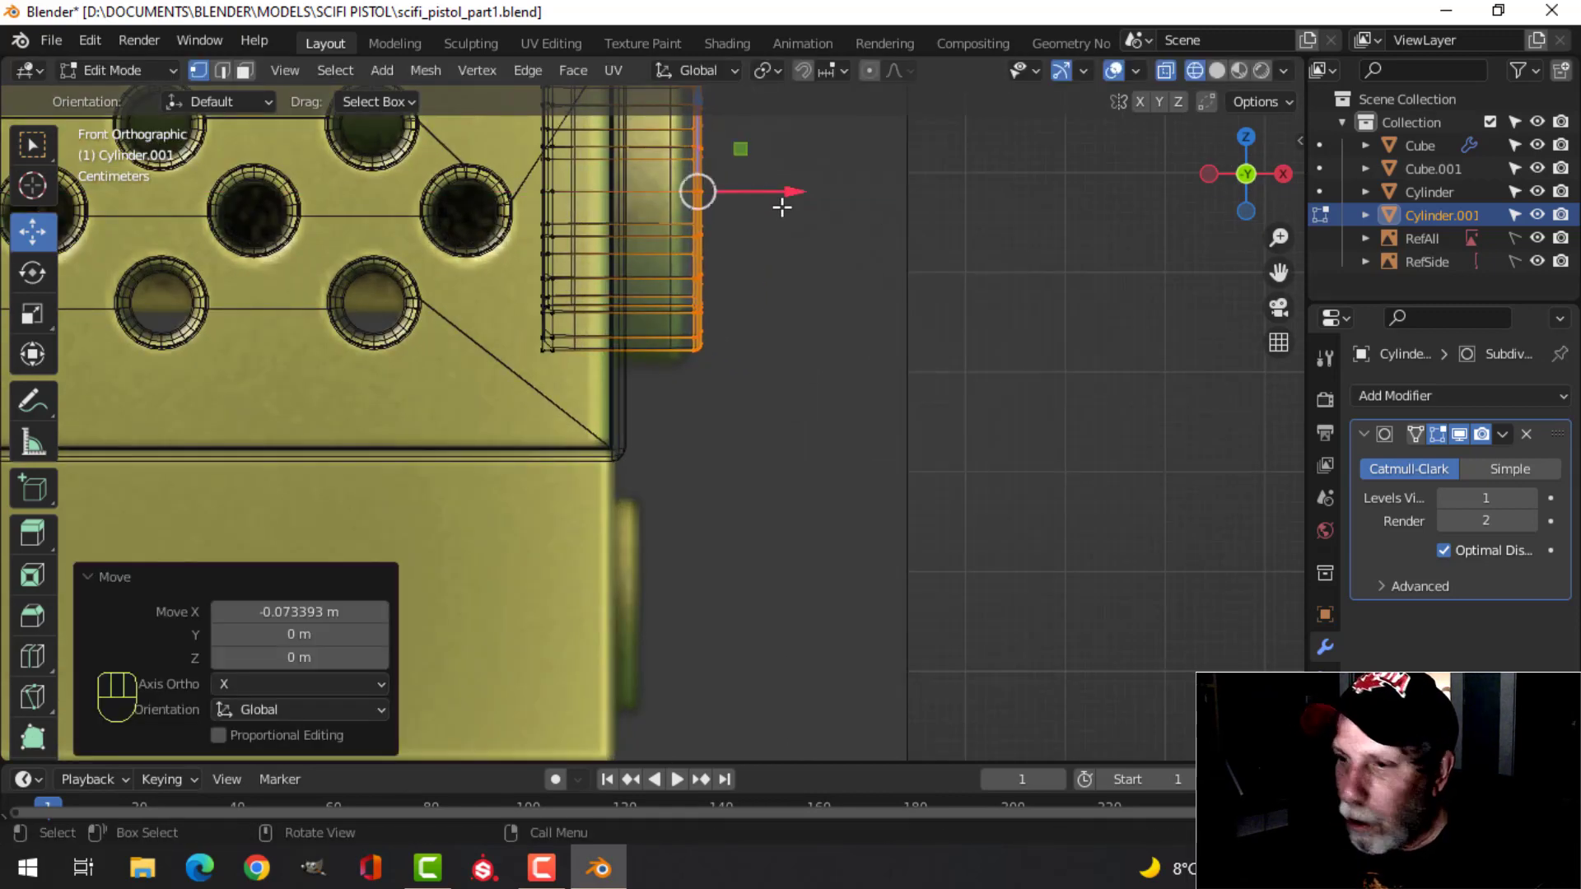
key(z)
click(1006, 305)
scroll(847, 342, down, 5)
key(alt+a)
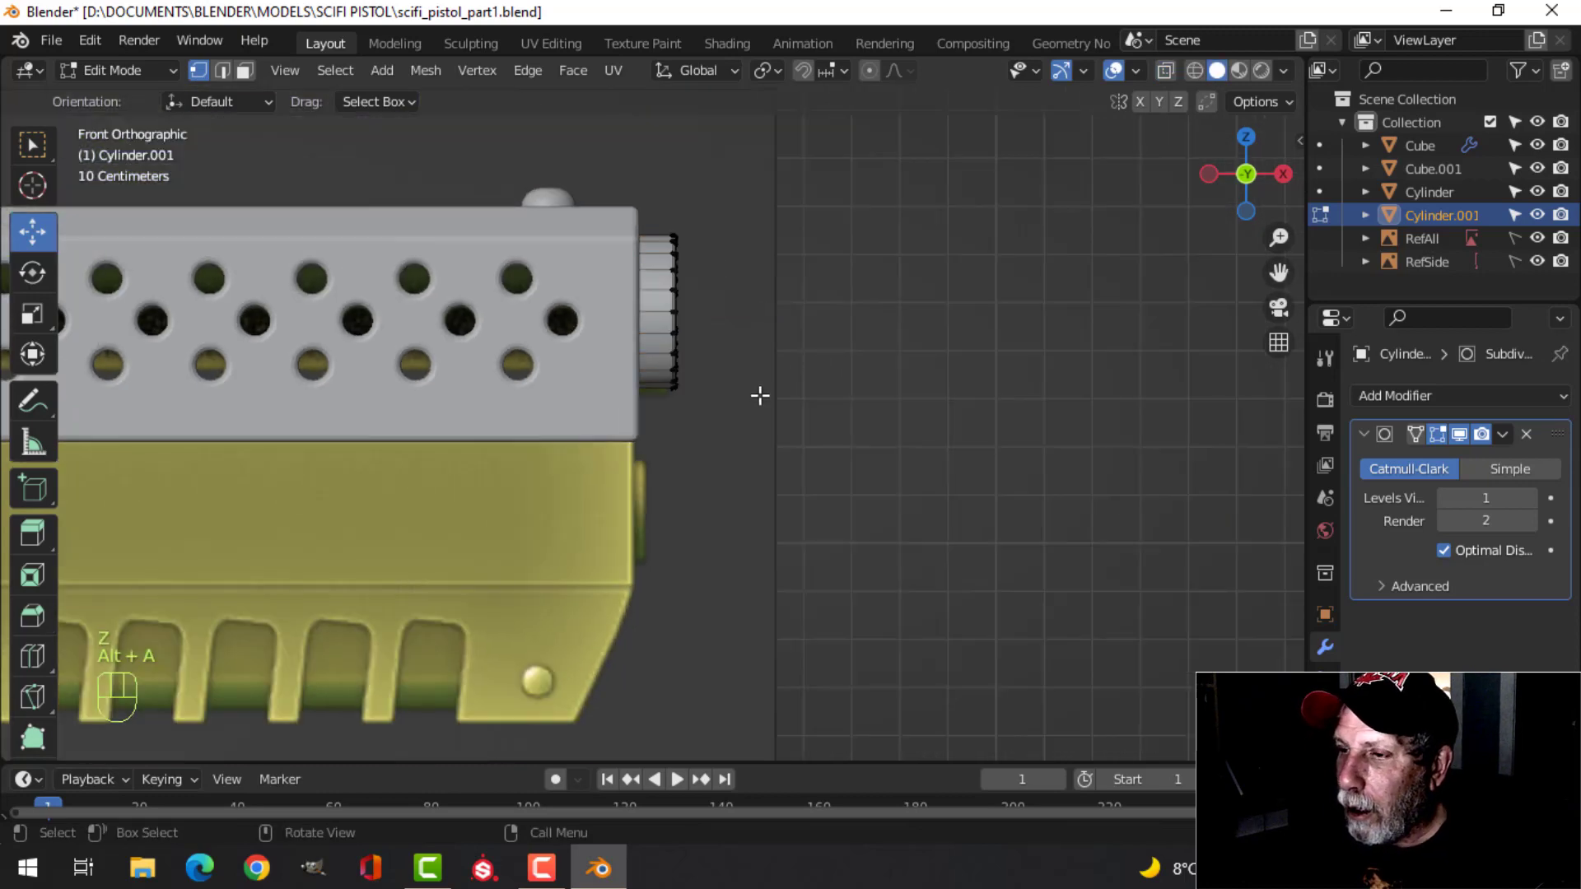
key(Tab)
key(alt+a)
Review the barrel on the slide against the side reference and save the file.
scroll(757, 395, down, 4)
mouse_move(750, 412)
middle_down()
mouse_move(674, 425)
mouse_move(784, 326)
mouse_move(710, 421)
mouse_move(784, 413)
mouse_move(762, 425)
middle_up()
scroll(659, 438, down, 3)
scroll(762, 425, up, 4)
scroll(762, 425, down, 6)
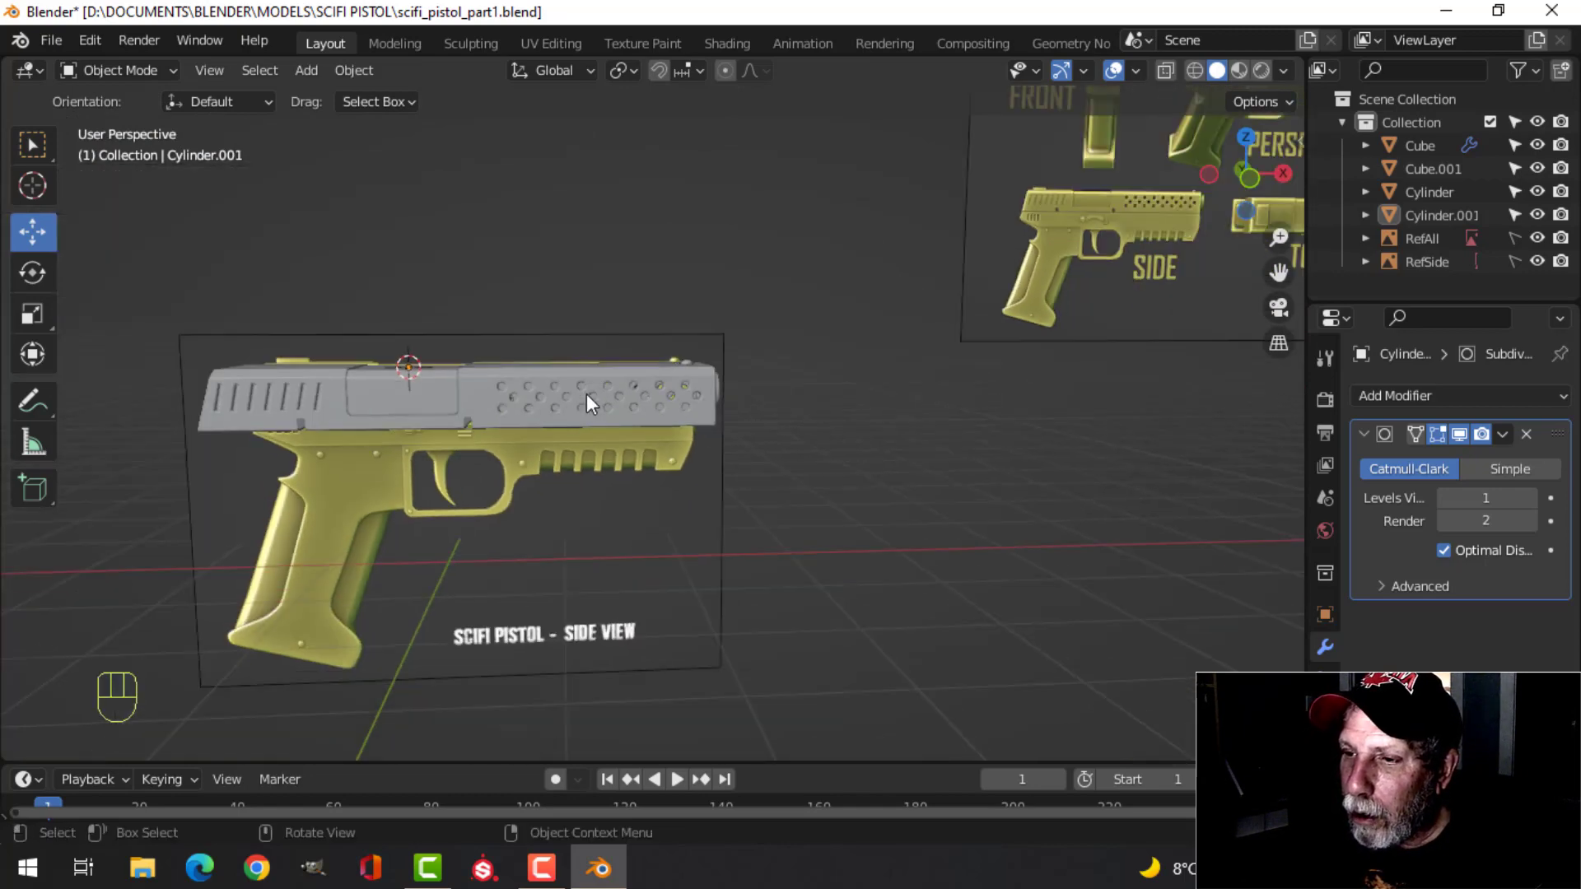
shift+middle_drag(586, 394, 792, 511)
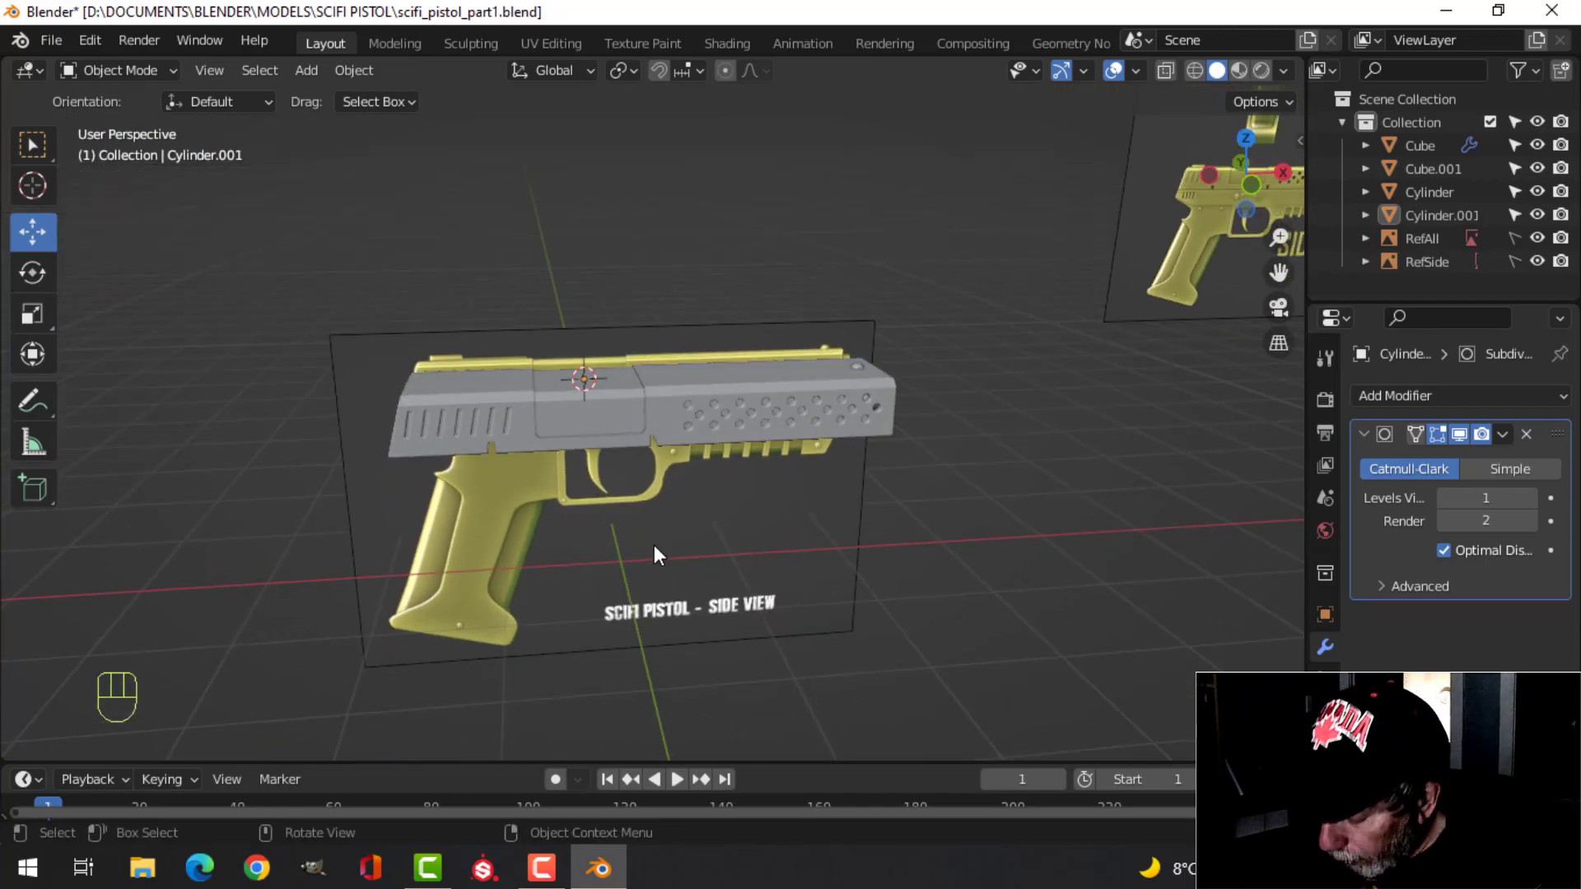
key(KP_1)
scroll(433, 423, up, 3)
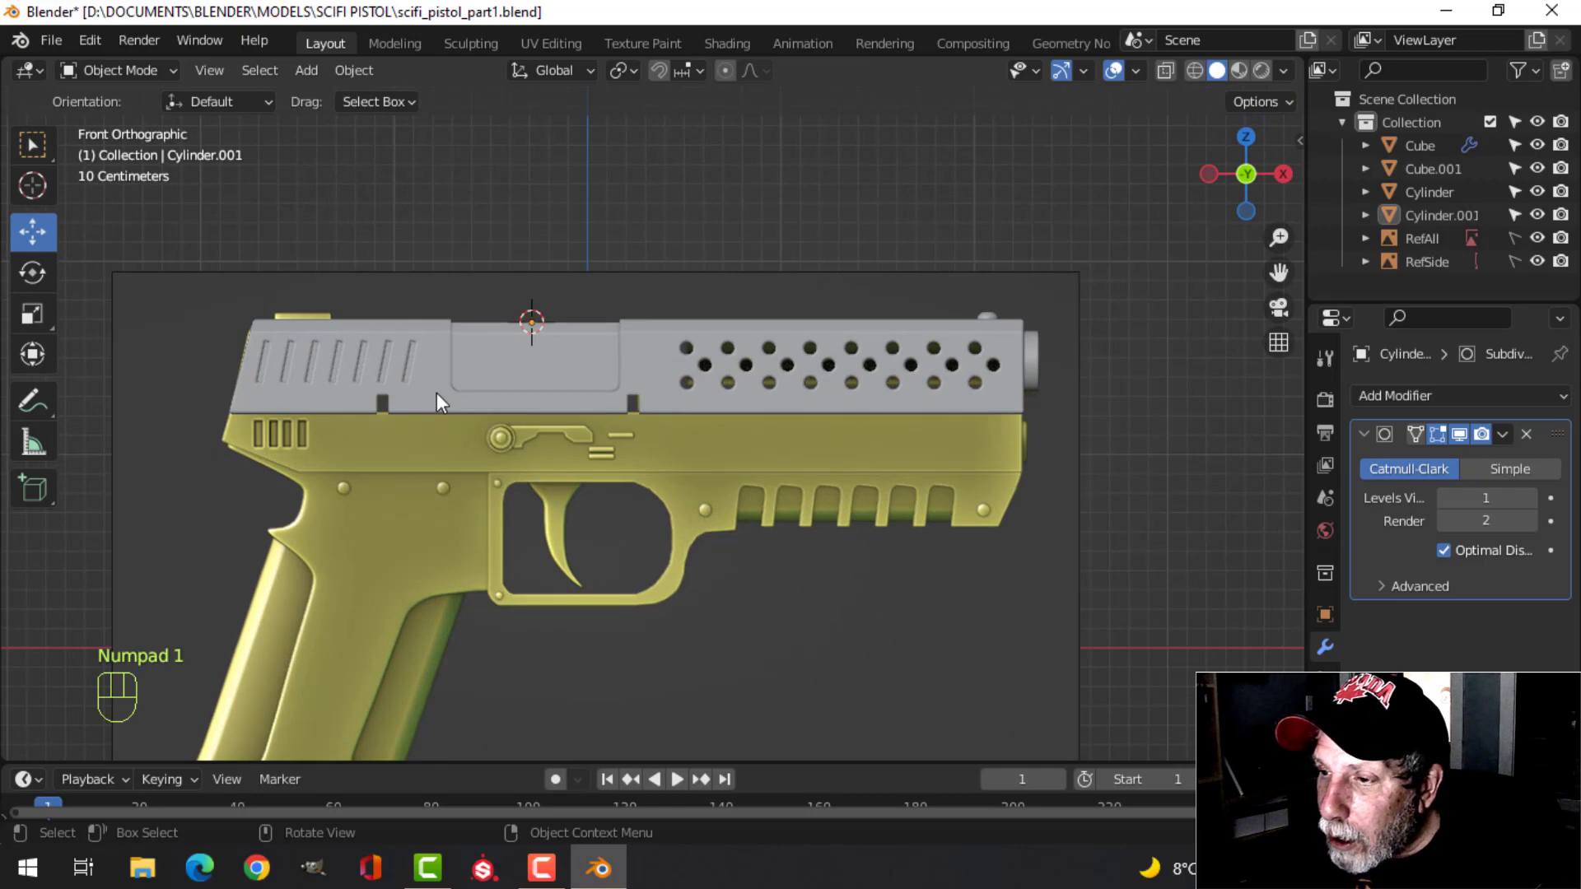
shift+middle_drag(436, 394, 552, 428)
key(ctrl+s)
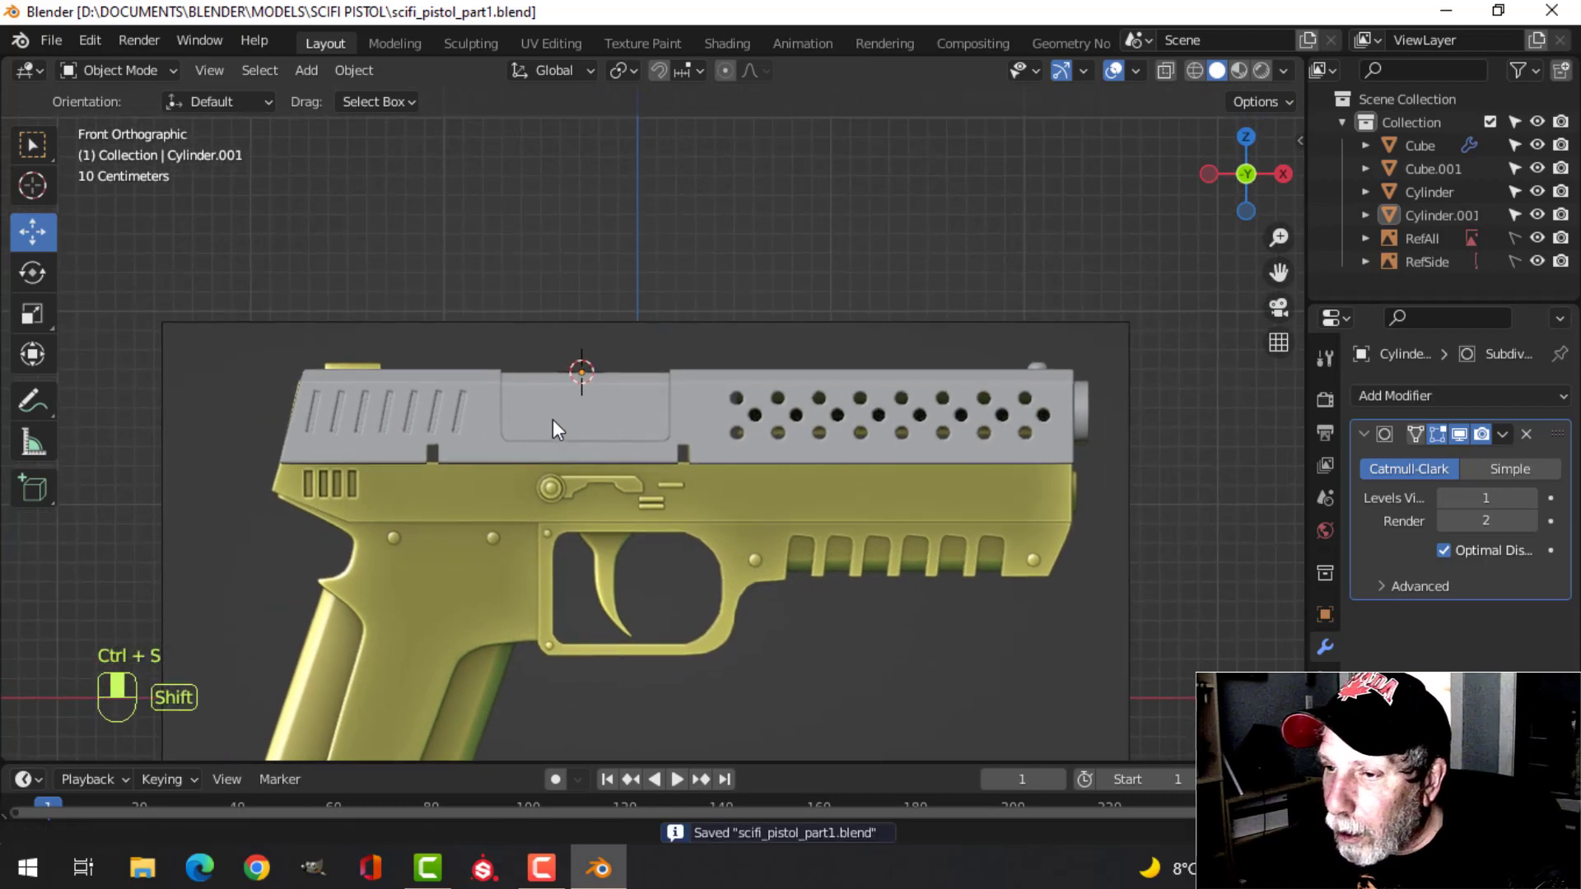
Examine the reference sheet's top, side and perspective views for the remaining details on the slide's top.
scroll(362, 368, down, 3)
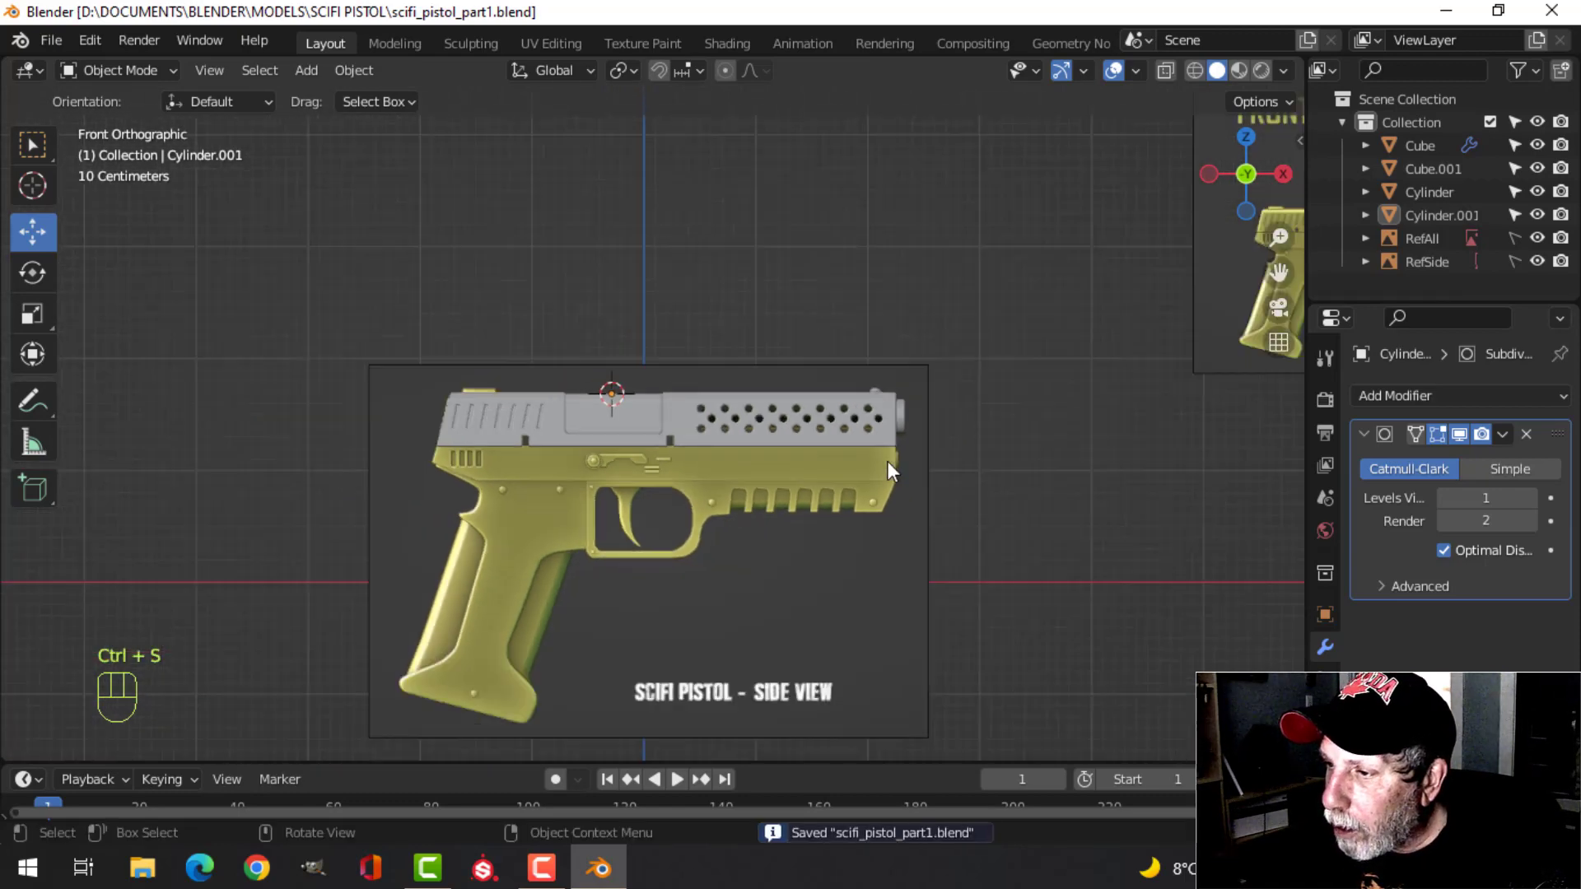
shift+middle_drag(993, 445, 377, 491)
scroll(776, 260, up, 4)
shift+middle_drag(901, 303, 640, 412)
scroll(641, 412, up, 4)
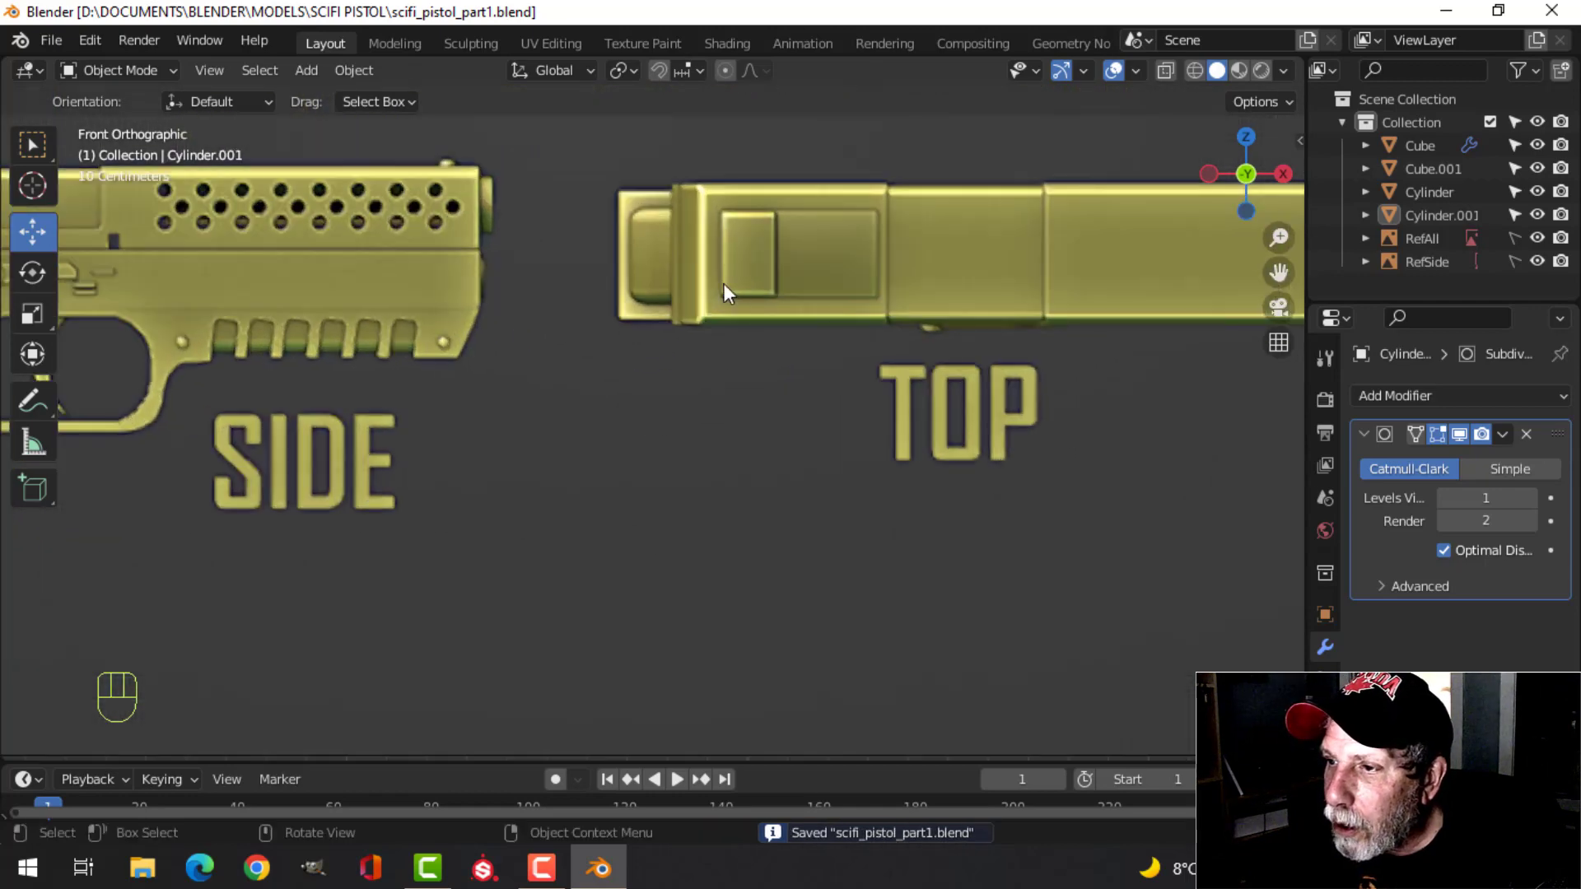
scroll(411, 428, down, 4)
scroll(702, 392, down, 1)
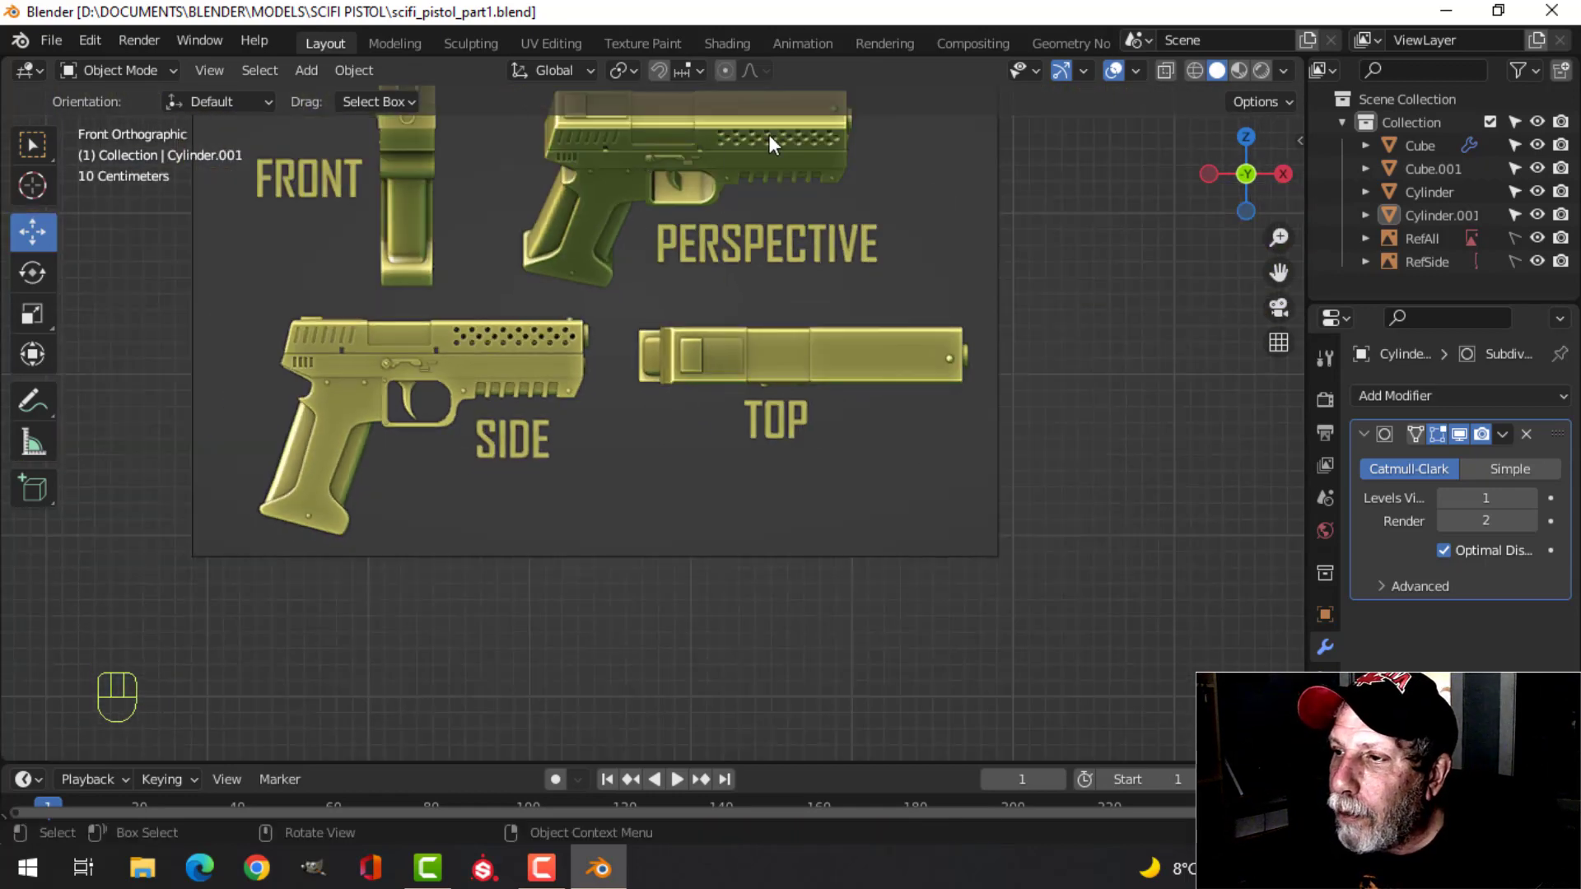
scroll(407, 447, down, 1)
shift+middle_drag(431, 499, 753, 443)
shift+middle_drag(274, 527, 481, 474)
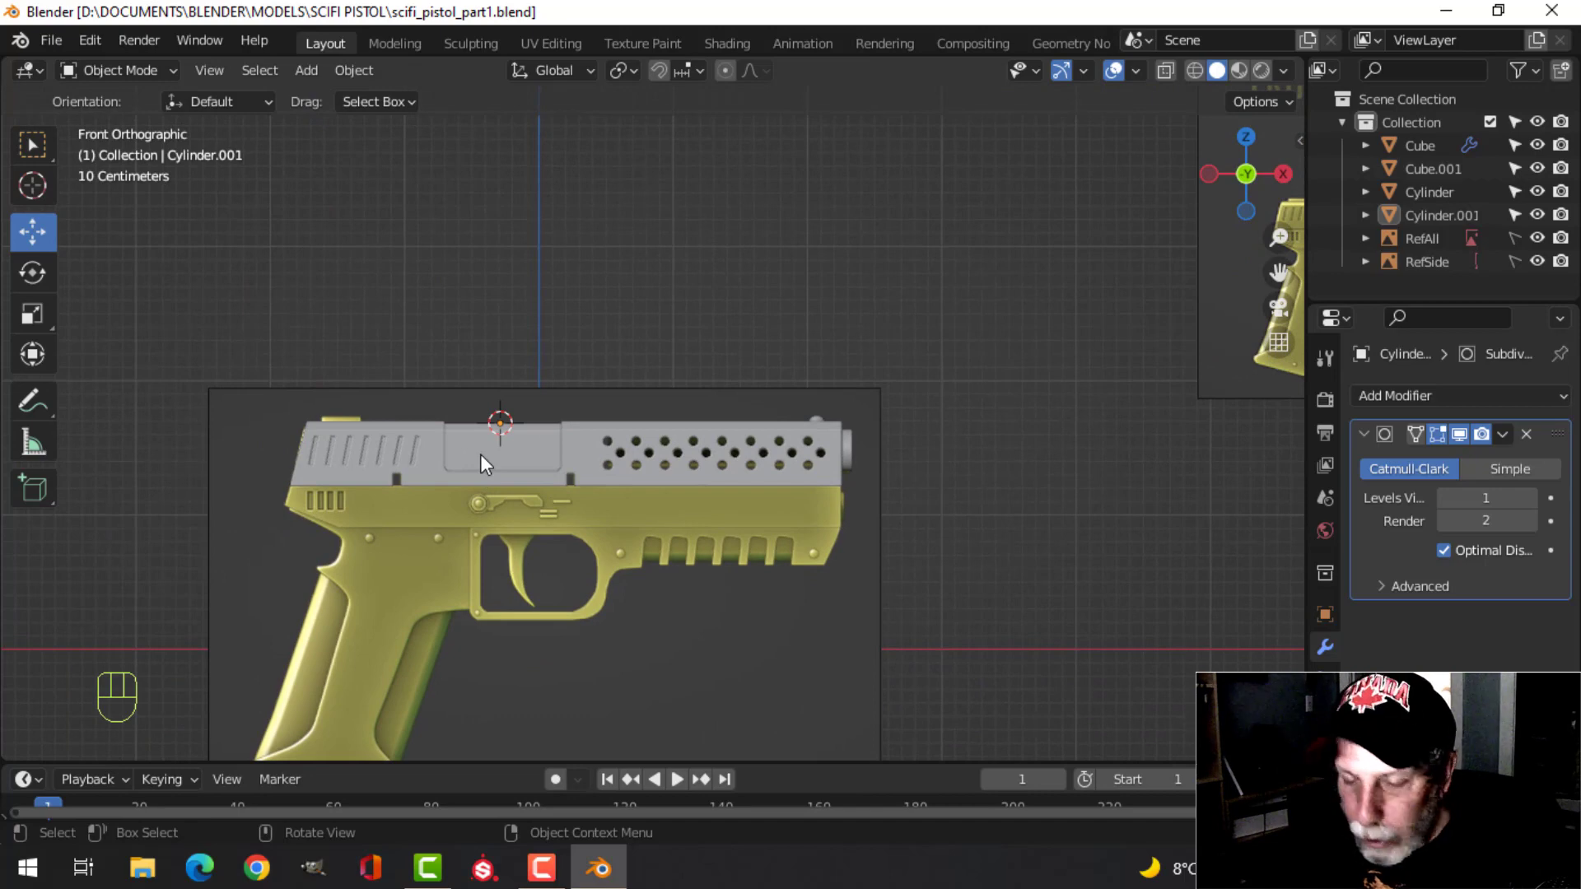
Add a plane at the 3D cursor and scale its mesh to about 0.316 in top view.
key(shift+a)
mouse_move(482, 369)
click(610, 371)
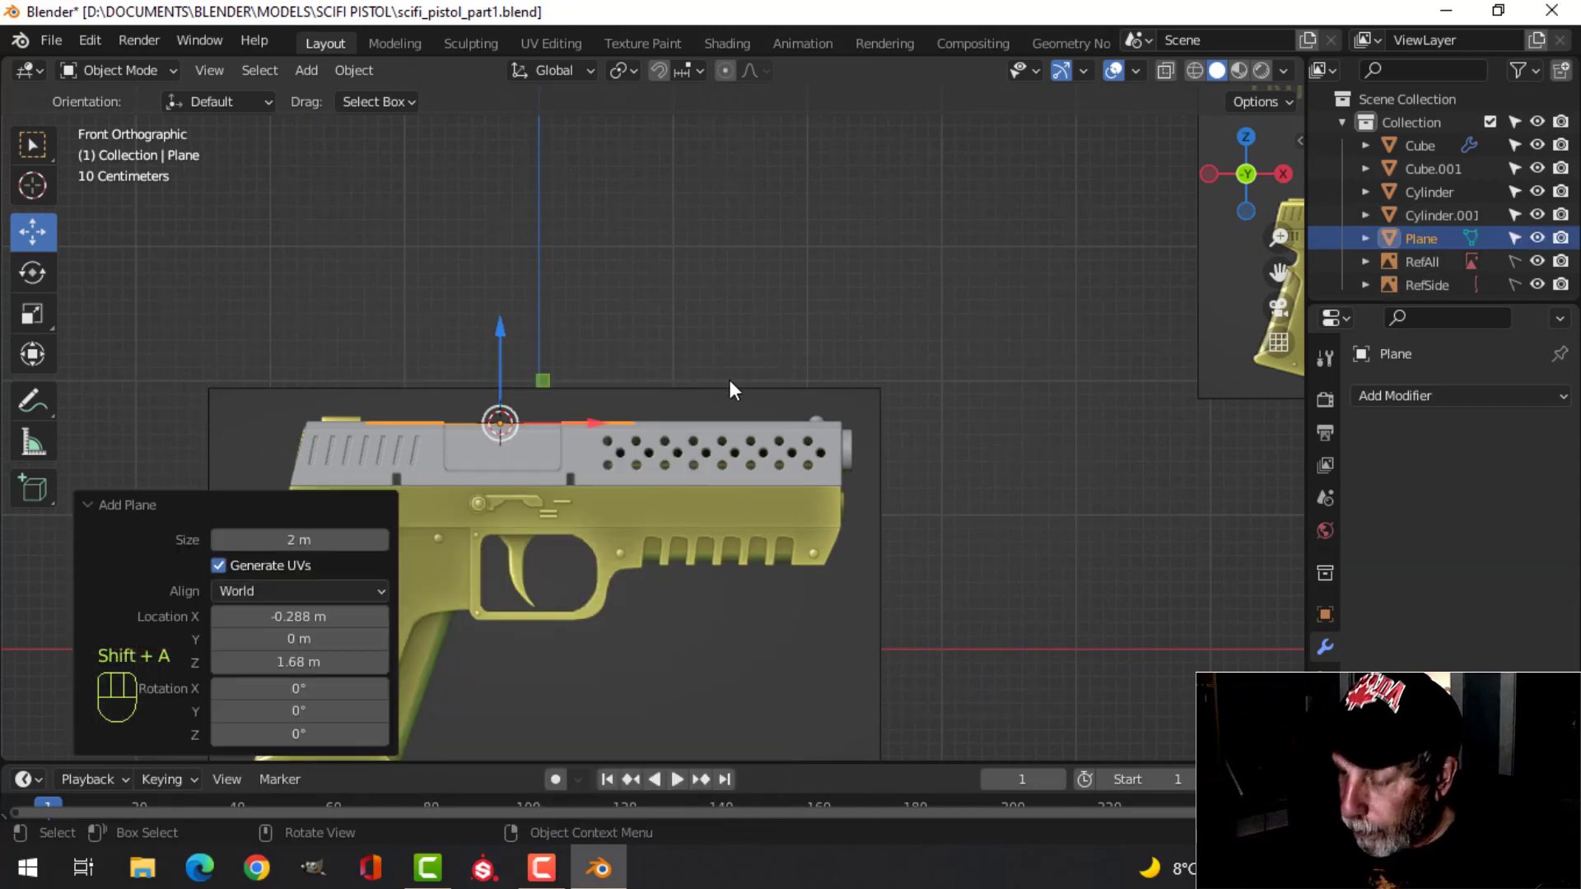
key(KP_7)
scroll(766, 346, up, 3)
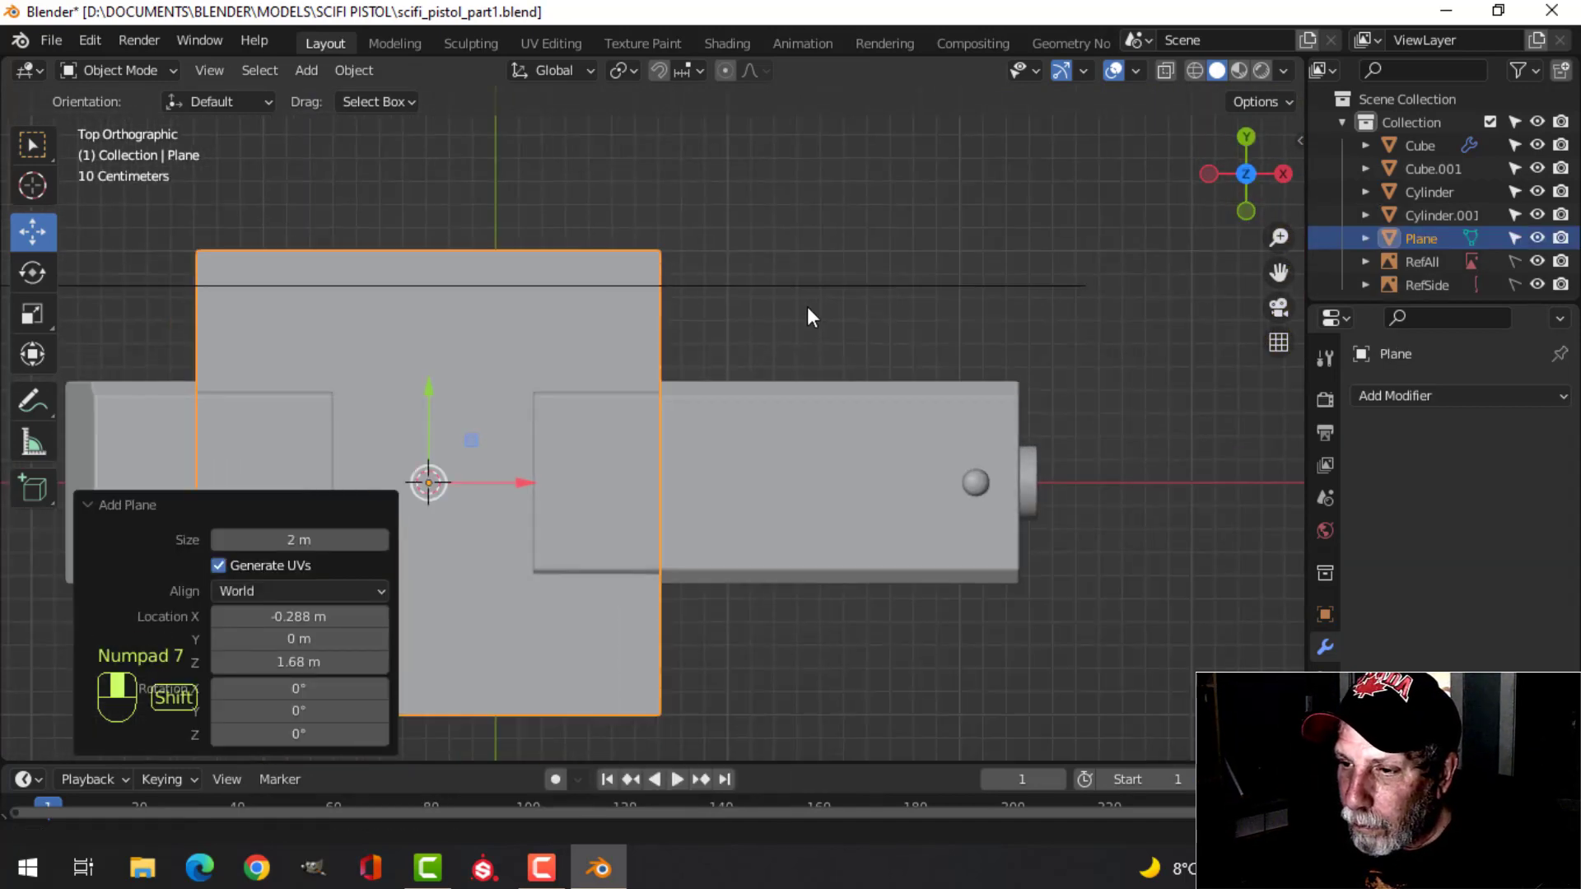
key(Tab)
key(s)
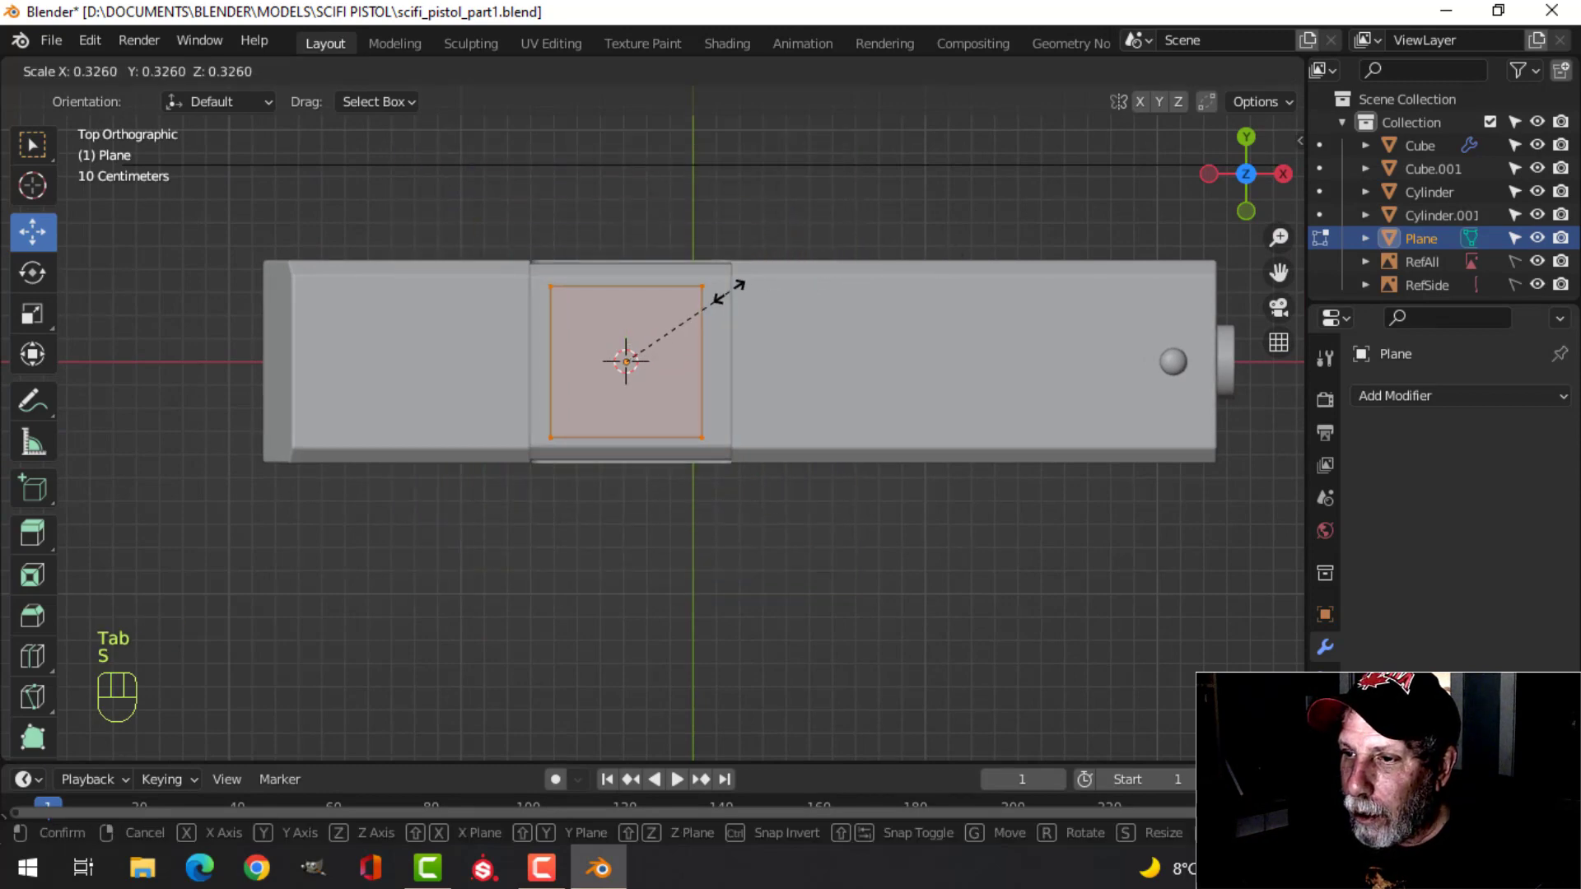
click(723, 290)
Move the plane's mesh about 1.077 m back along X and raise it about 0.118 m above the slide's rear.
drag(703, 361, 669, 361)
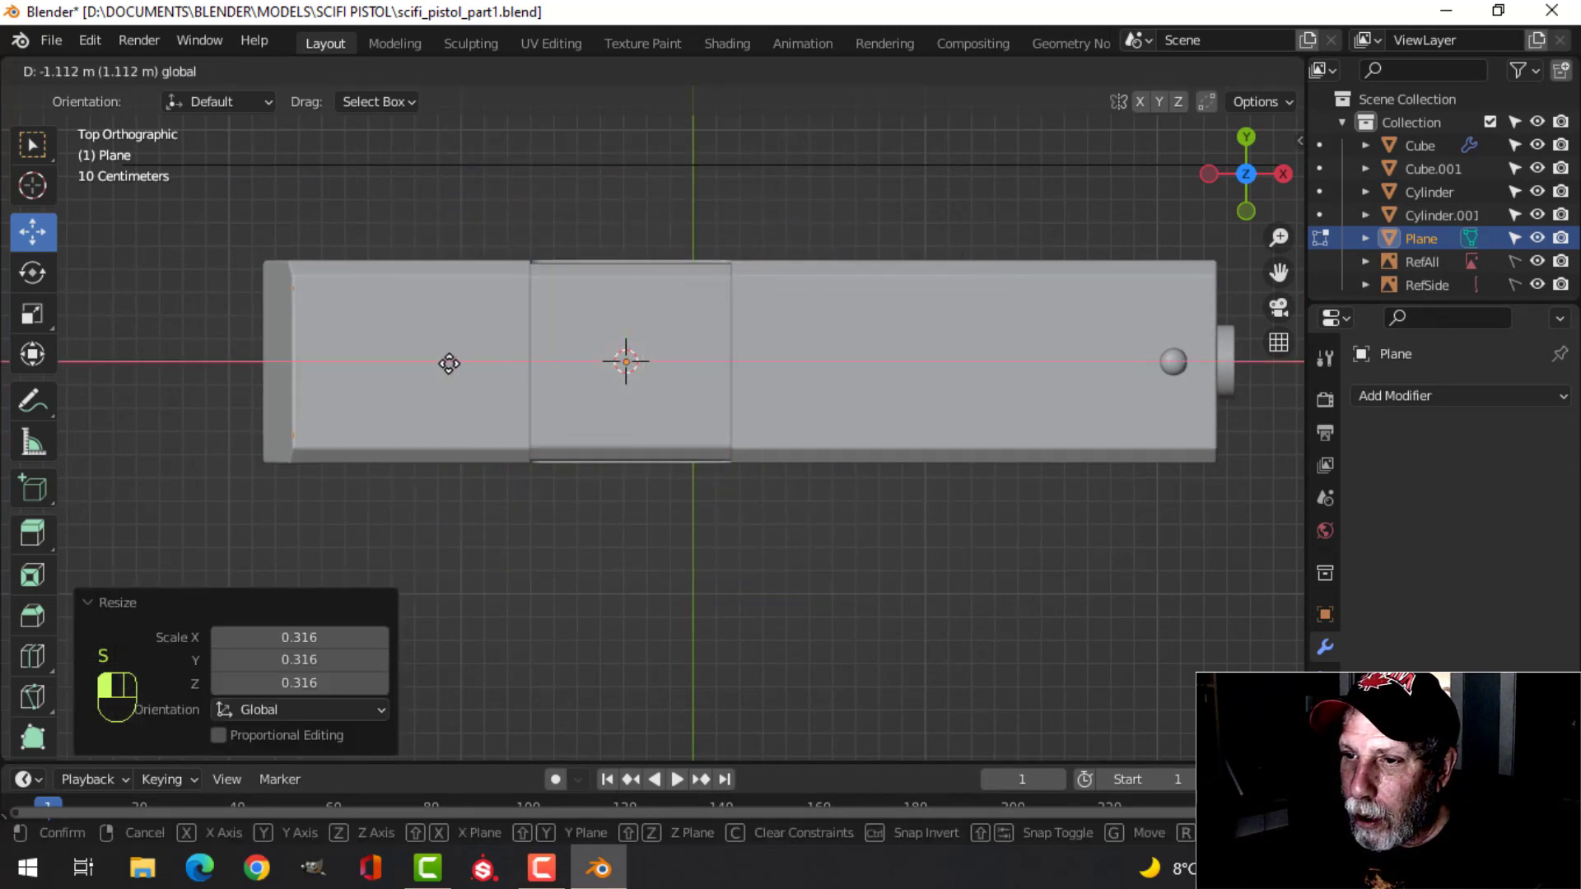
drag(462, 367, 462, 368)
middle_drag(462, 367, 550, 321)
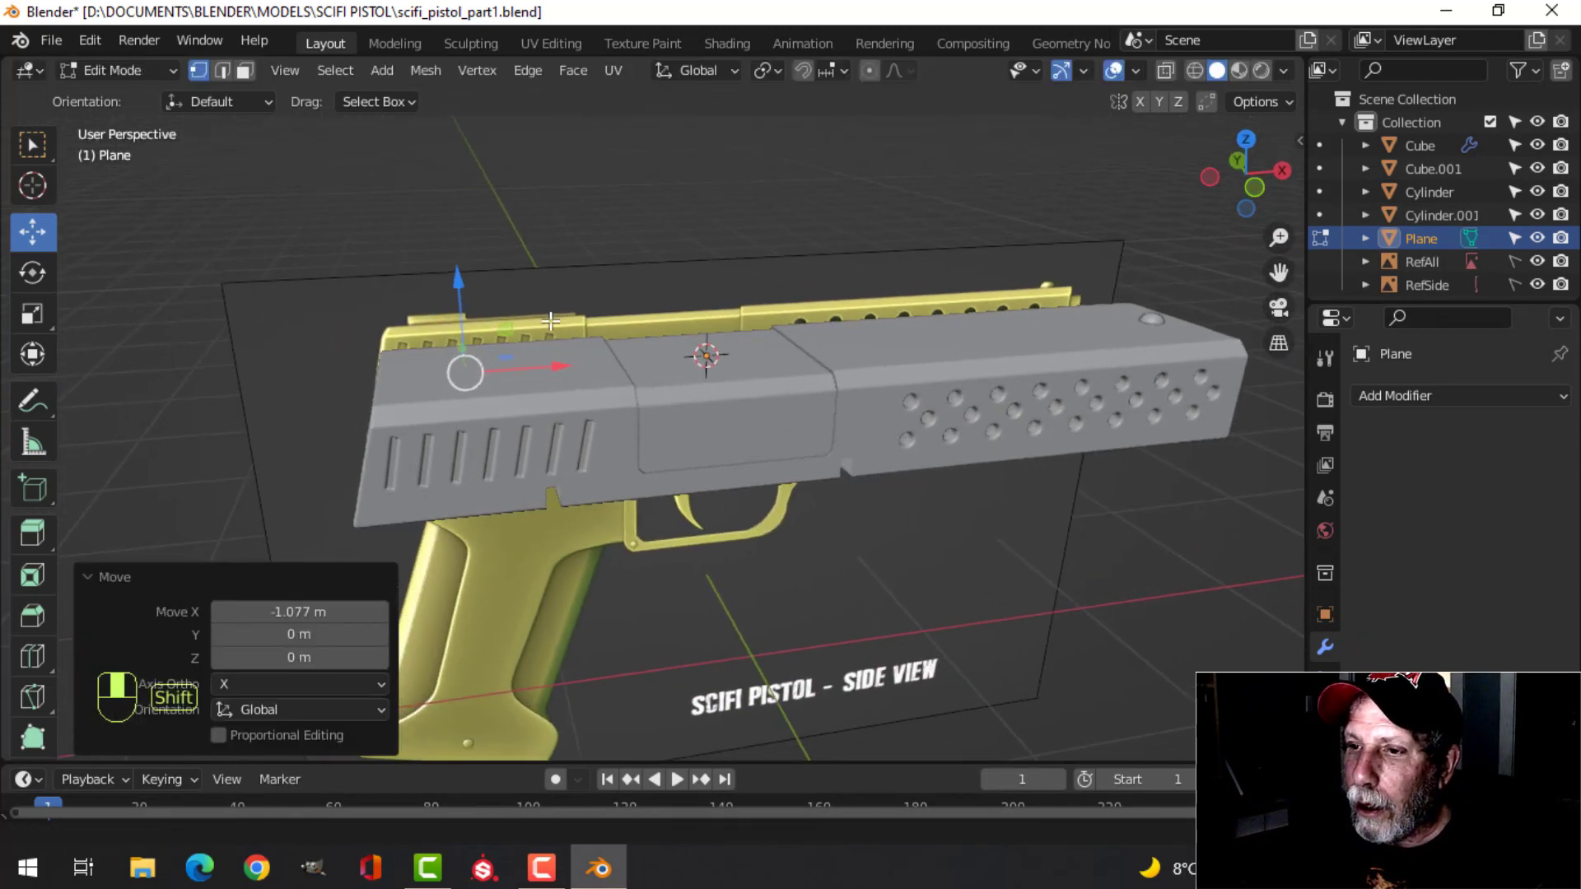
drag(452, 295, 457, 257)
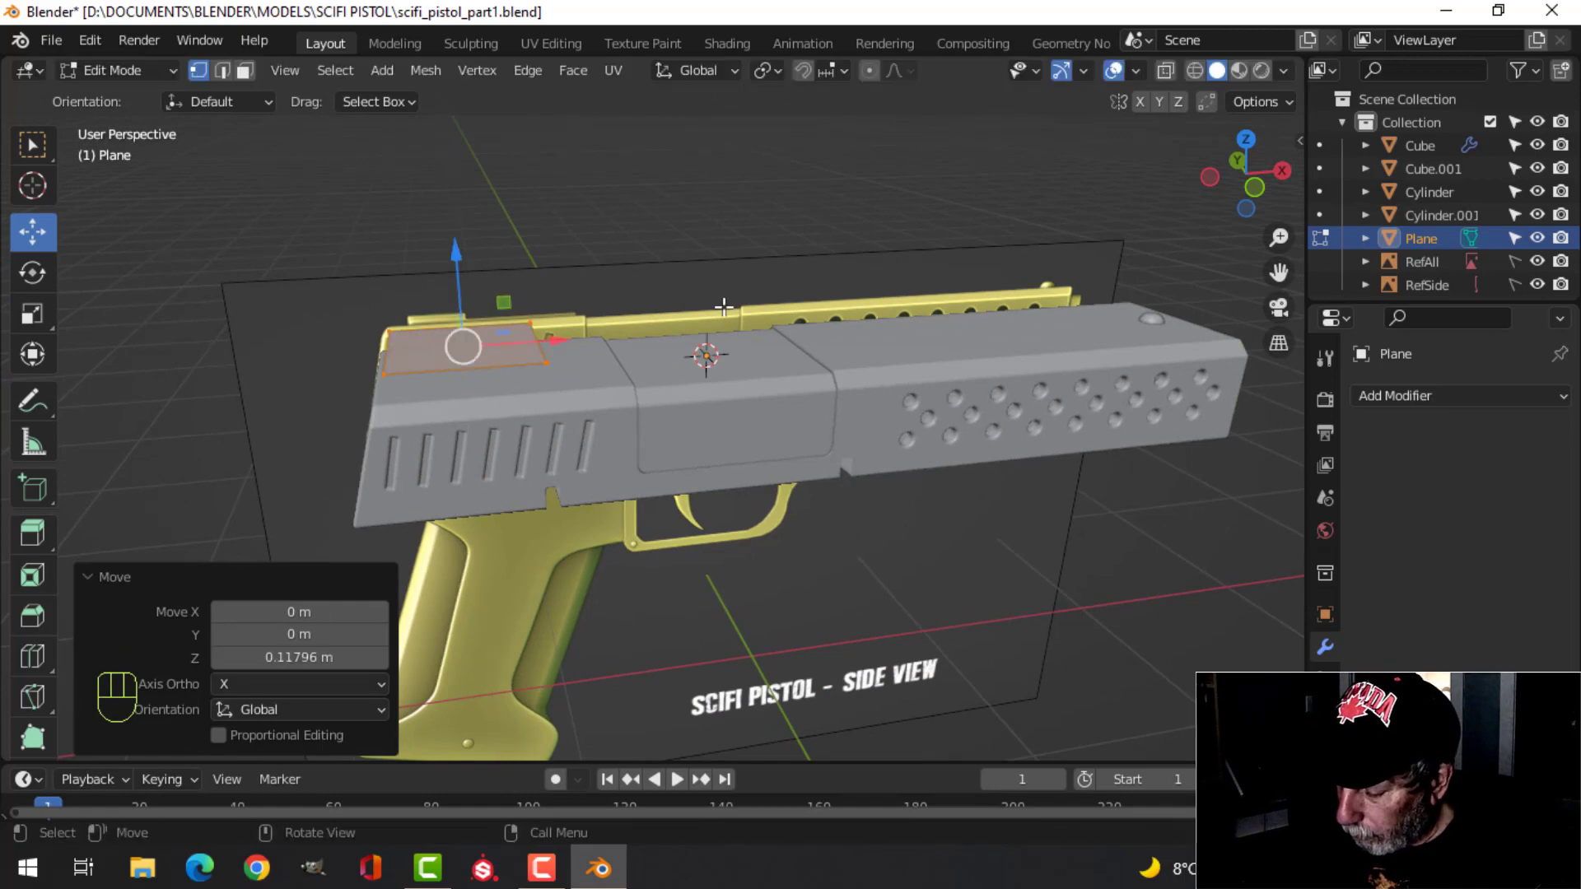
In top view, scale the plate's mesh to 0.914 overall, and to 0.888 along Y.
key(KP_7)
key(s)
click(770, 321)
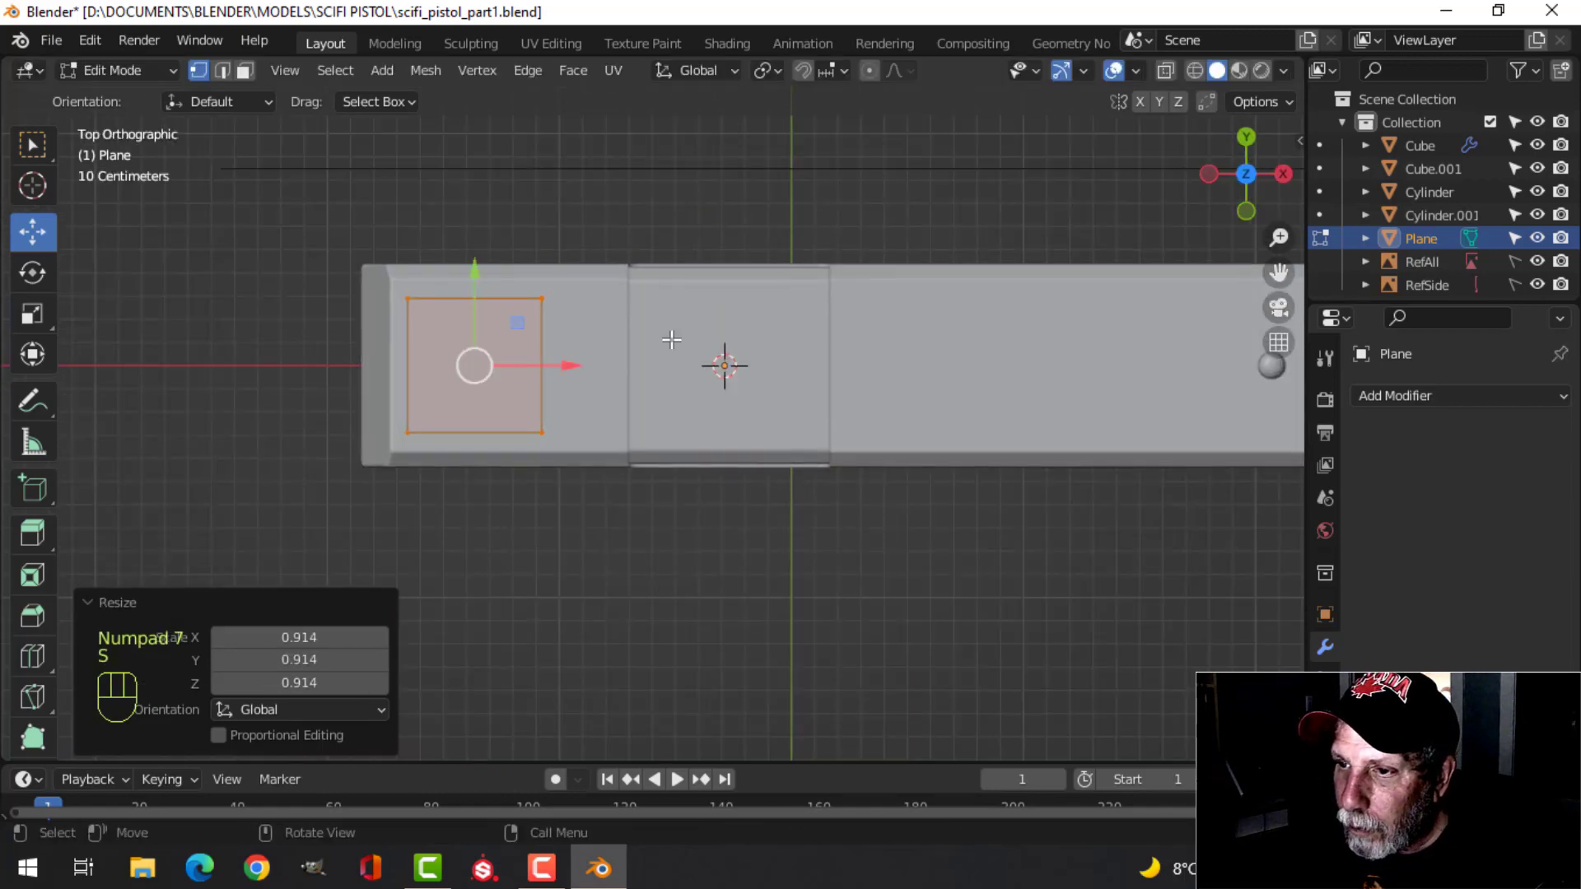
scroll(645, 289, up, 3)
key(alt+a)
click(527, 191)
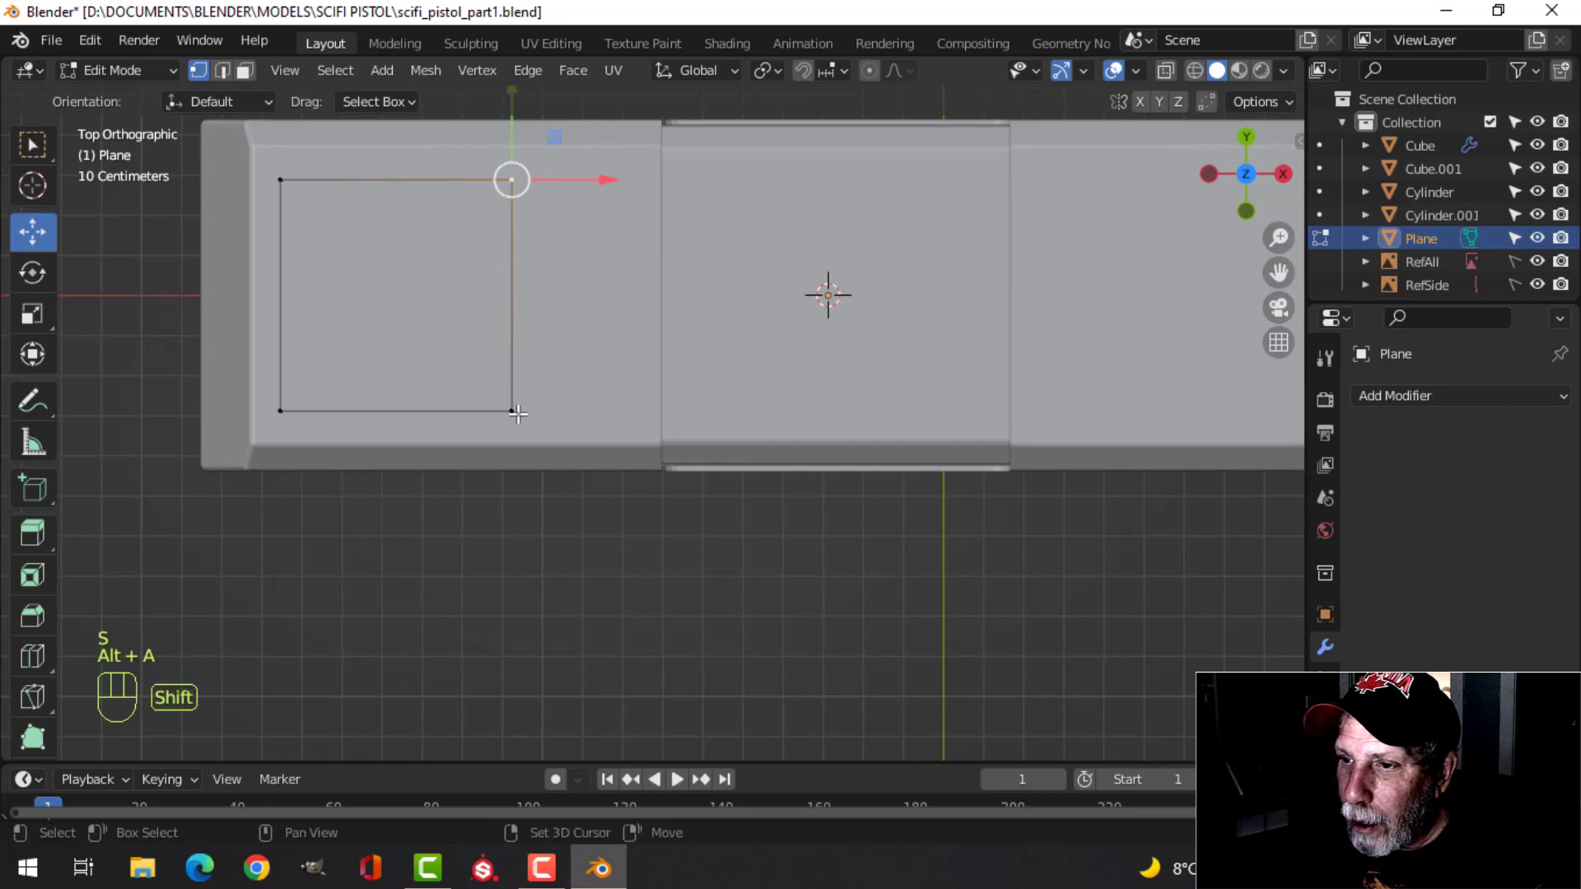
key(s)
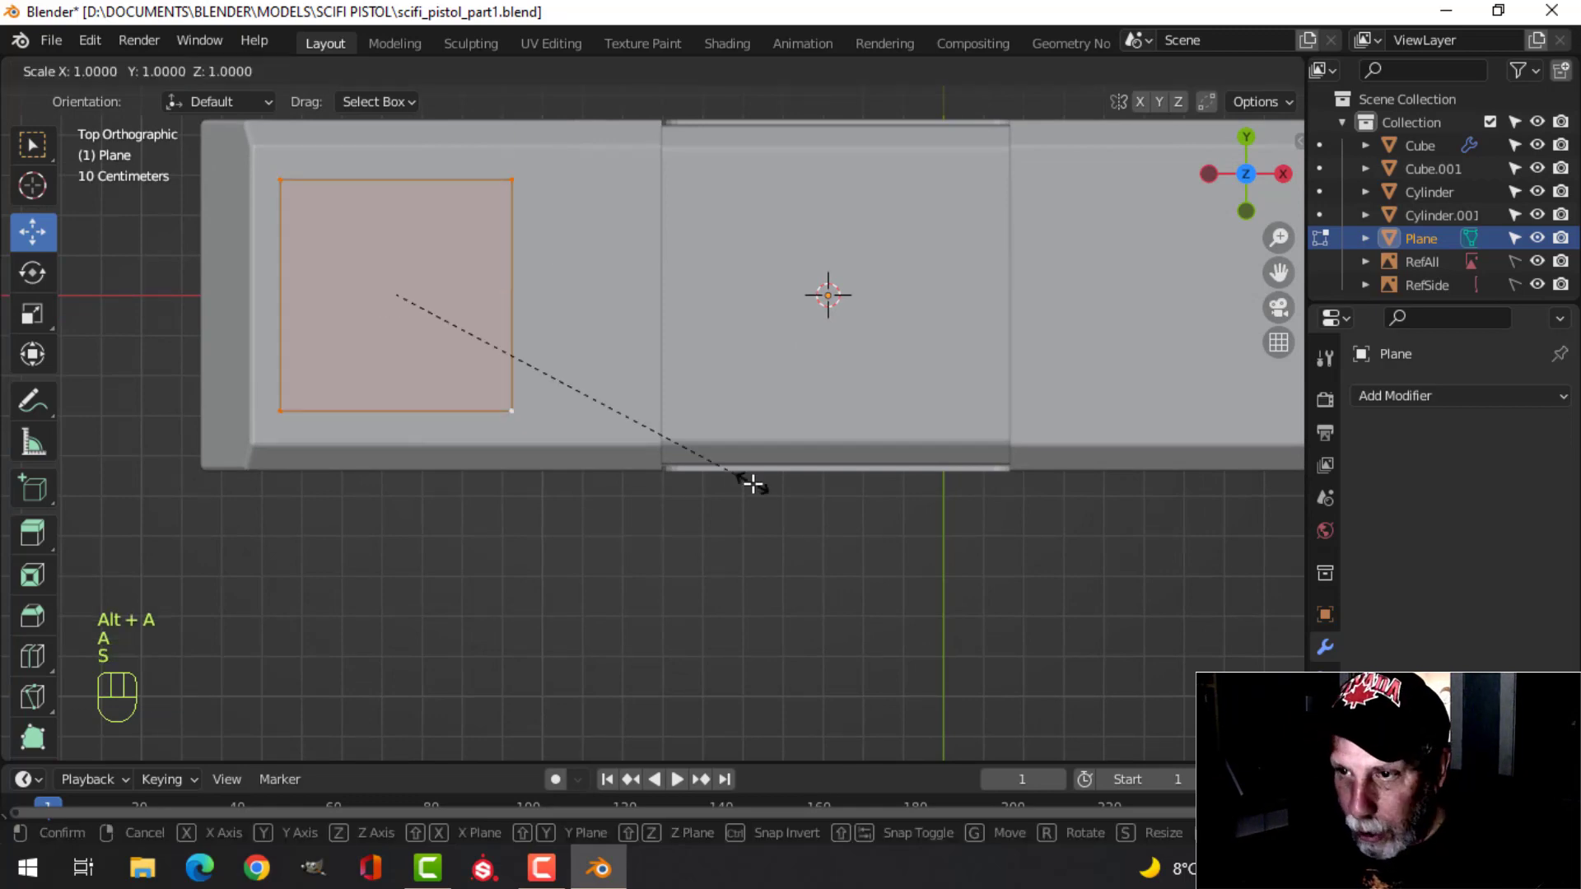
key(y)
click(717, 458)
Examine the reference sheet's top view for the proportions and layout of the slide's rear top plate.
scroll(911, 448, down, 5)
scroll(635, 430, down, 3)
shift+middle_drag(930, 464, 832, 305)
scroll(832, 305, up, 3)
shift+middle_drag(1042, 362, 468, 365)
scroll(645, 400, up, 5)
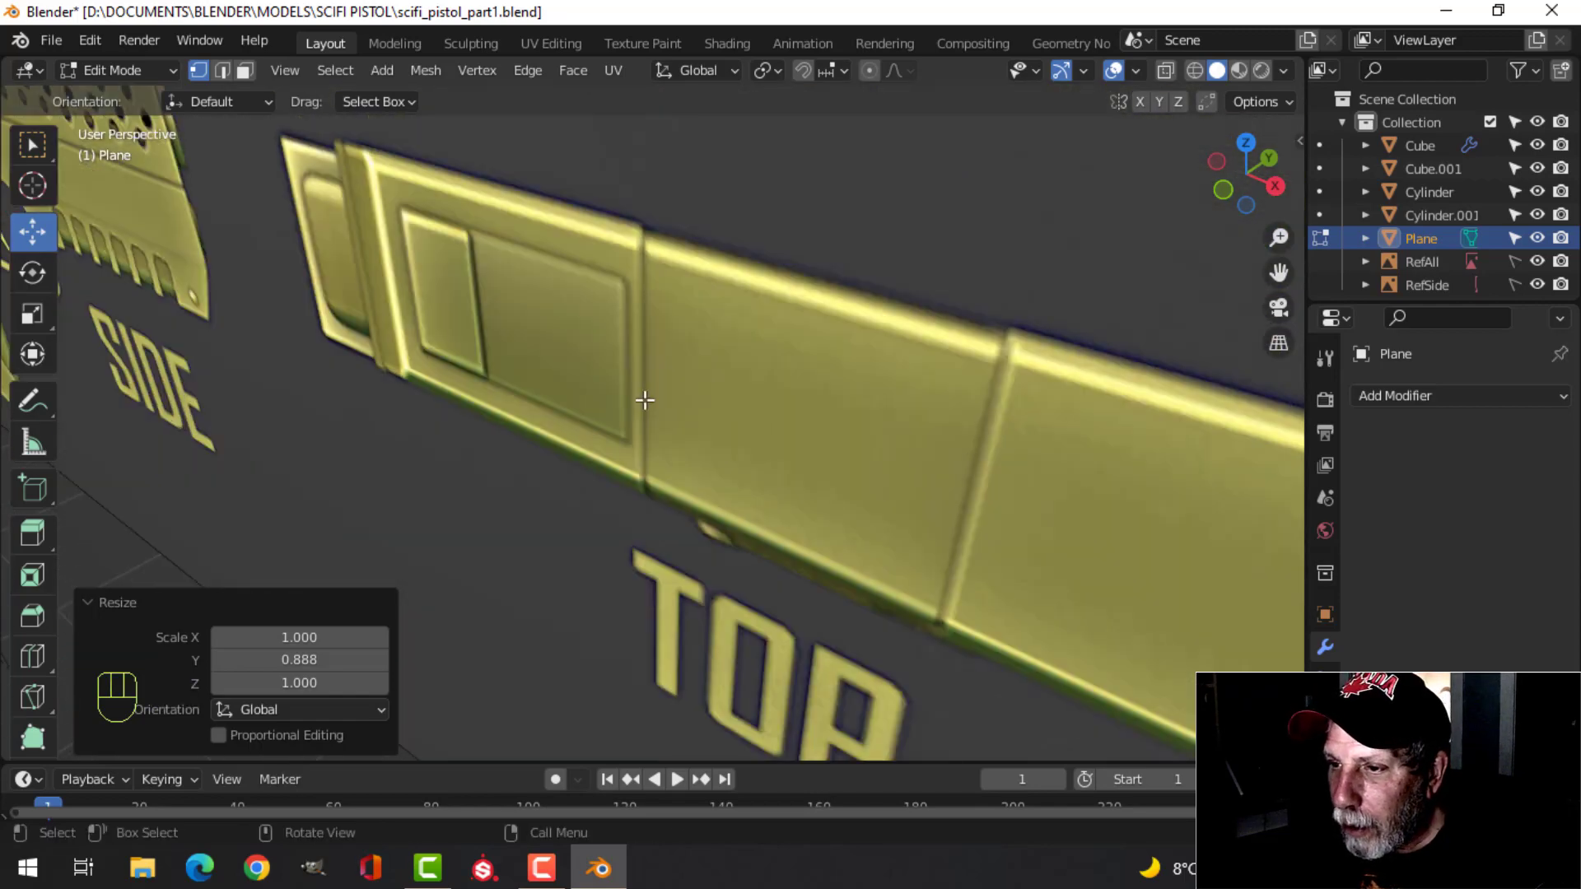
scroll(606, 388, down, 4)
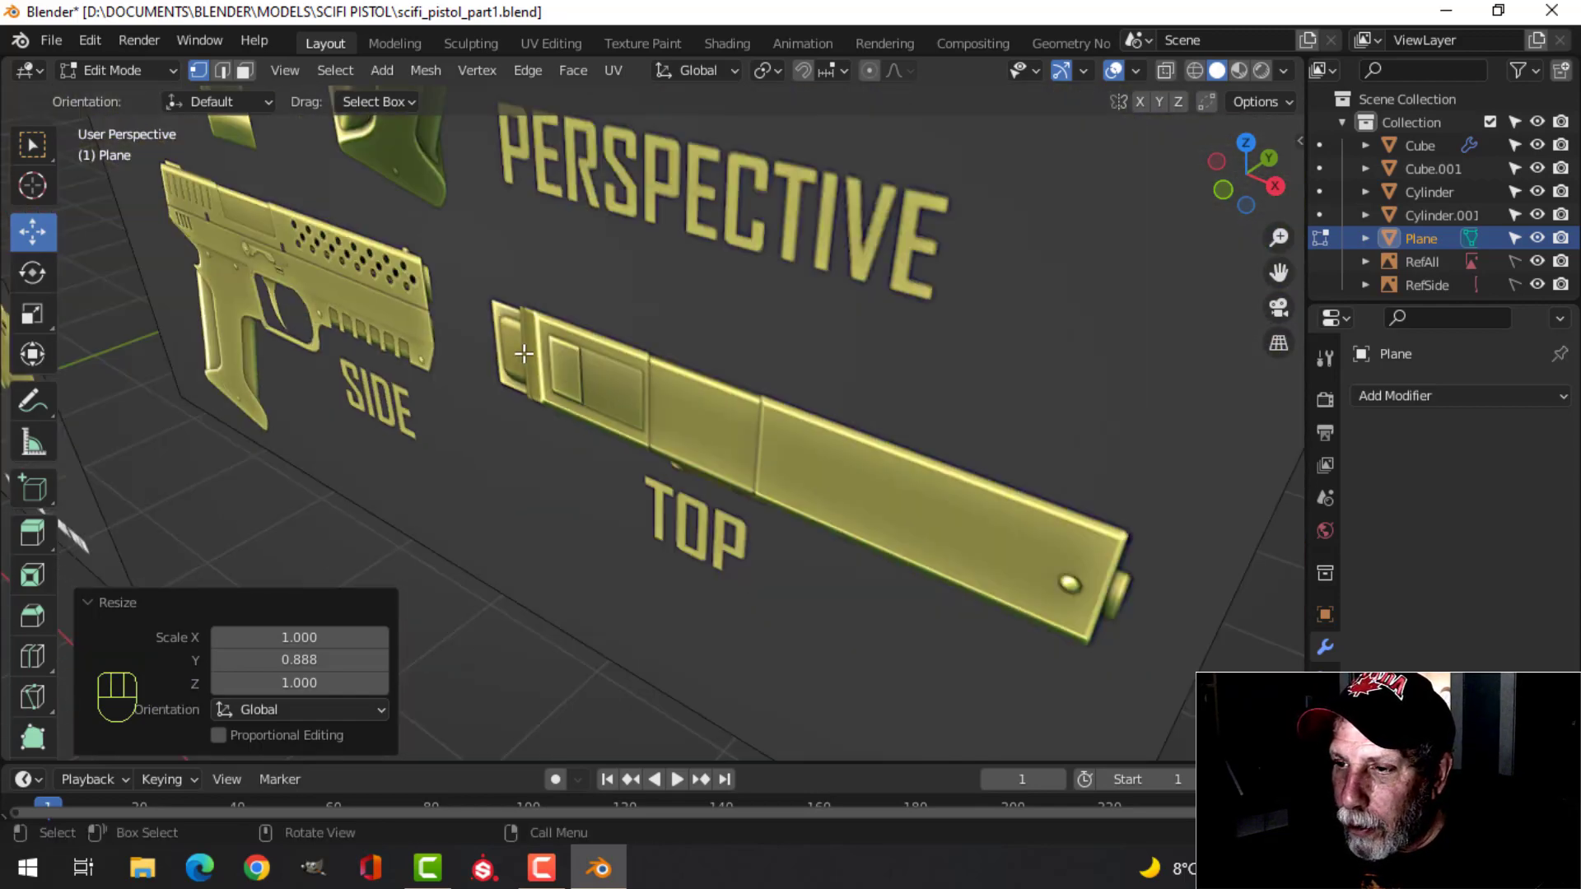
scroll(383, 399, down, 4)
middle_drag(370, 392, 681, 406)
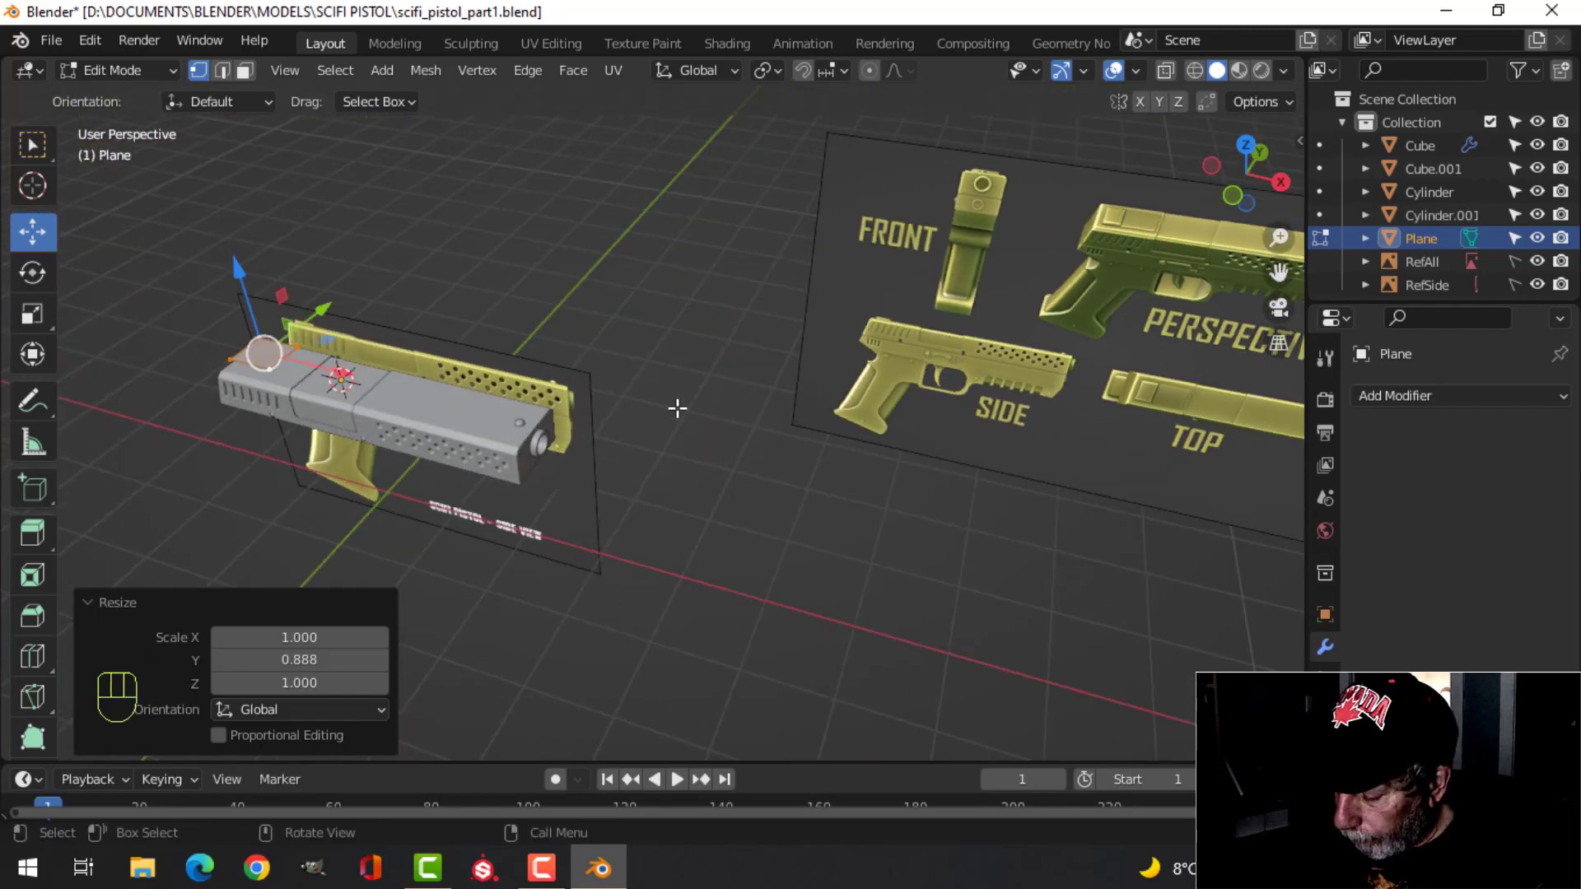
Shift the plate's mesh about 0.036 m forward along X and extend its front edge almost to the slide's first seam.
key(KP_7)
scroll(536, 441, up, 3)
shift+middle_drag(400, 458, 868, 377)
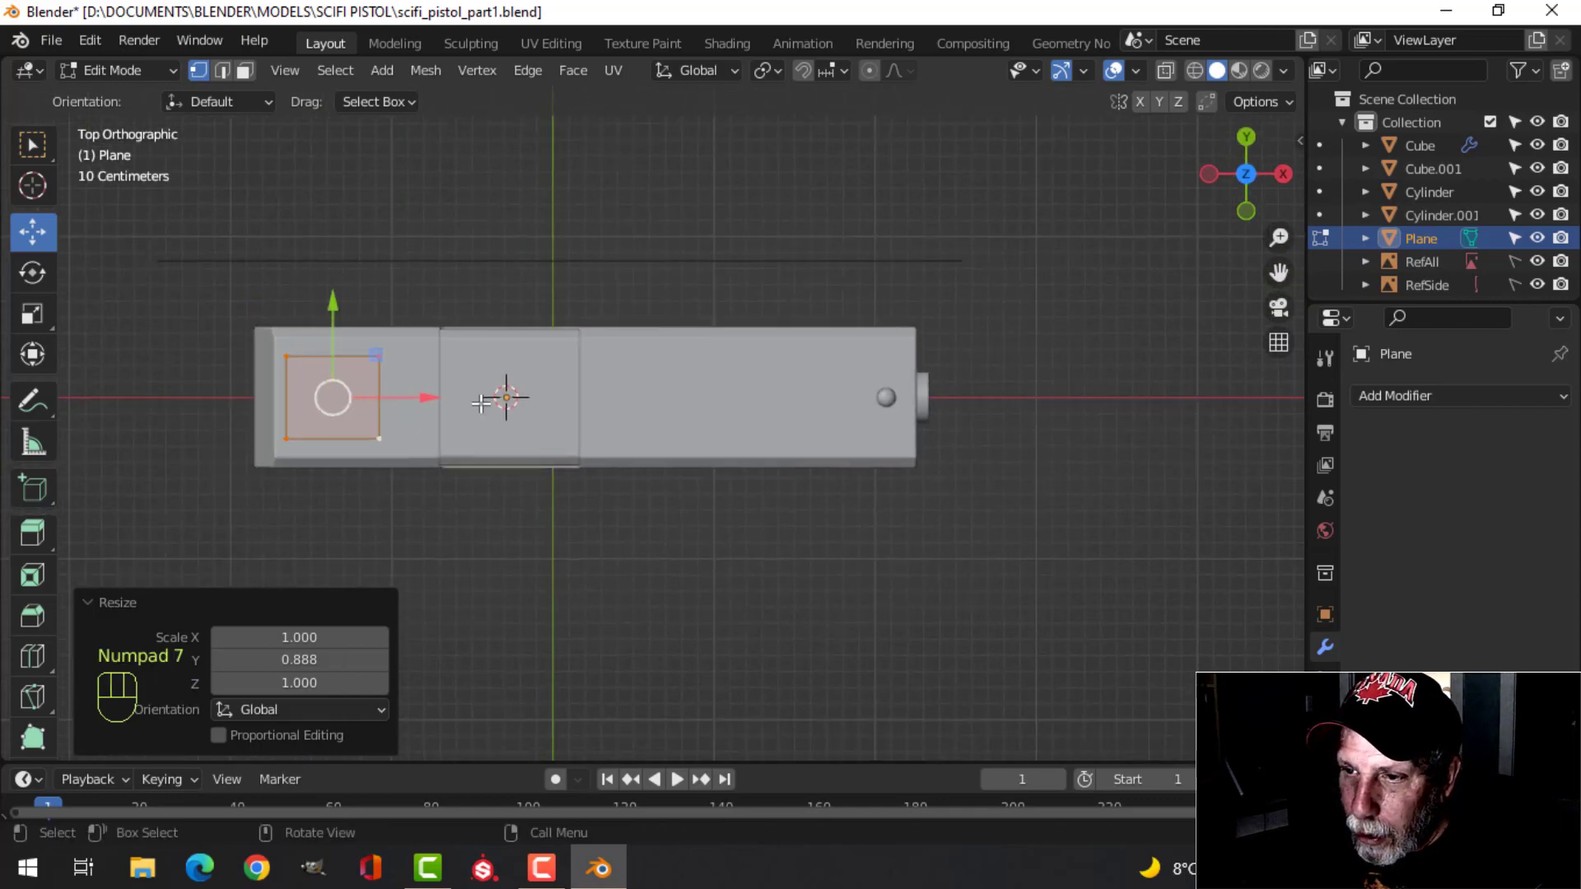
drag(439, 402, 445, 401)
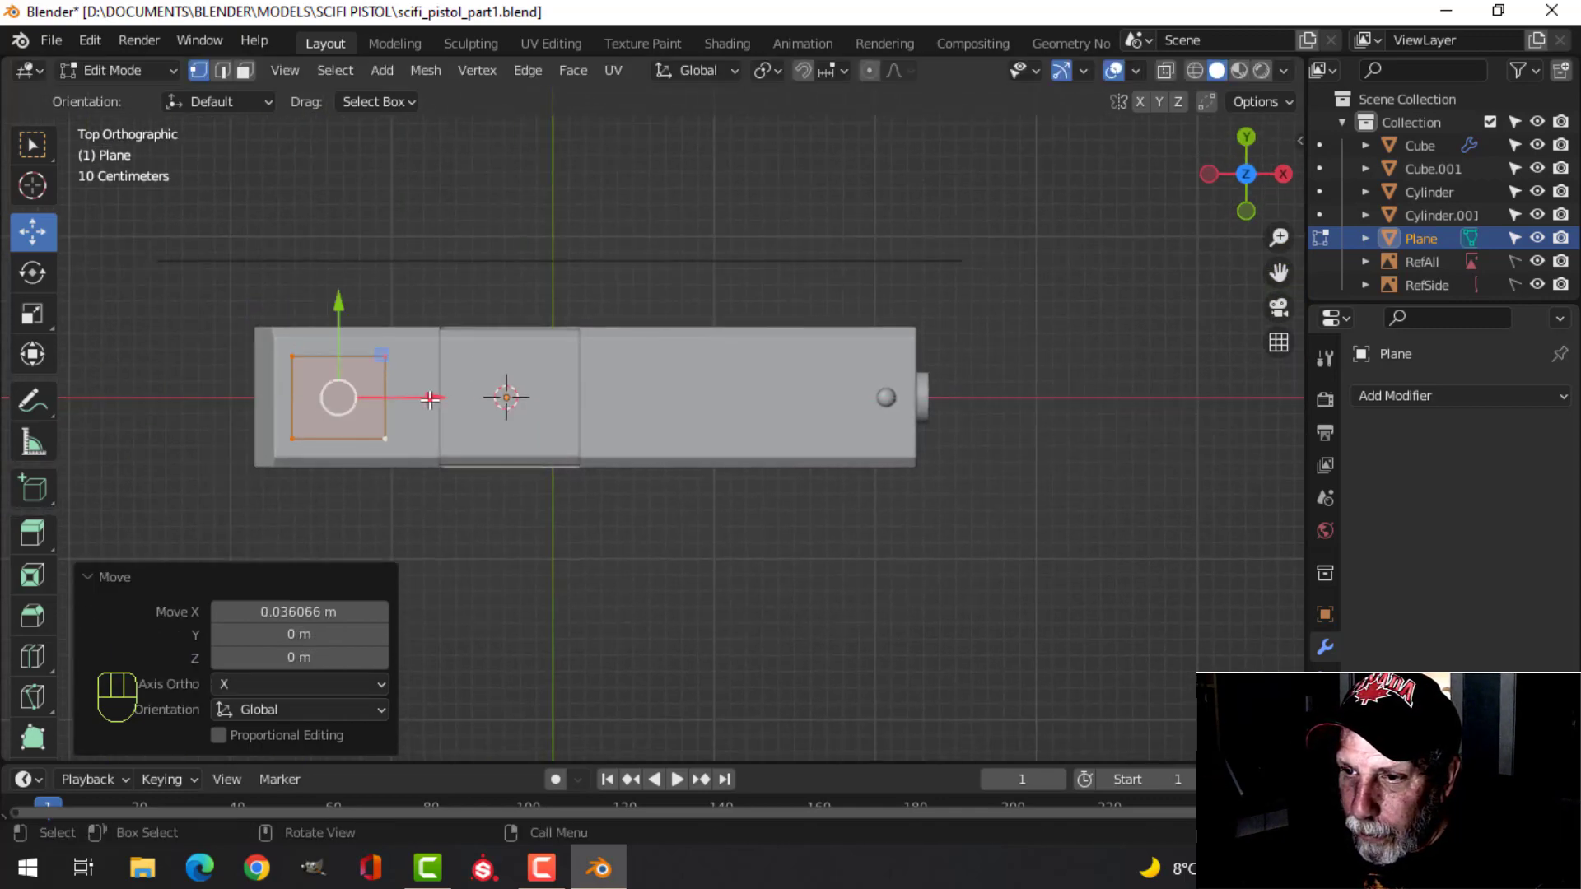
key(alt+a)
drag(453, 407, 510, 408)
key(a)
Add two crosswise loop cuts to the plate, one near its rear edge at factor 0.894 and one near the middle.
middle_drag(543, 470, 716, 376)
scroll(550, 423, up, 3)
shift+middle_drag(550, 423, 621, 354)
middle_drag(621, 354, 634, 390)
shift+middle_drag(634, 389, 701, 417)
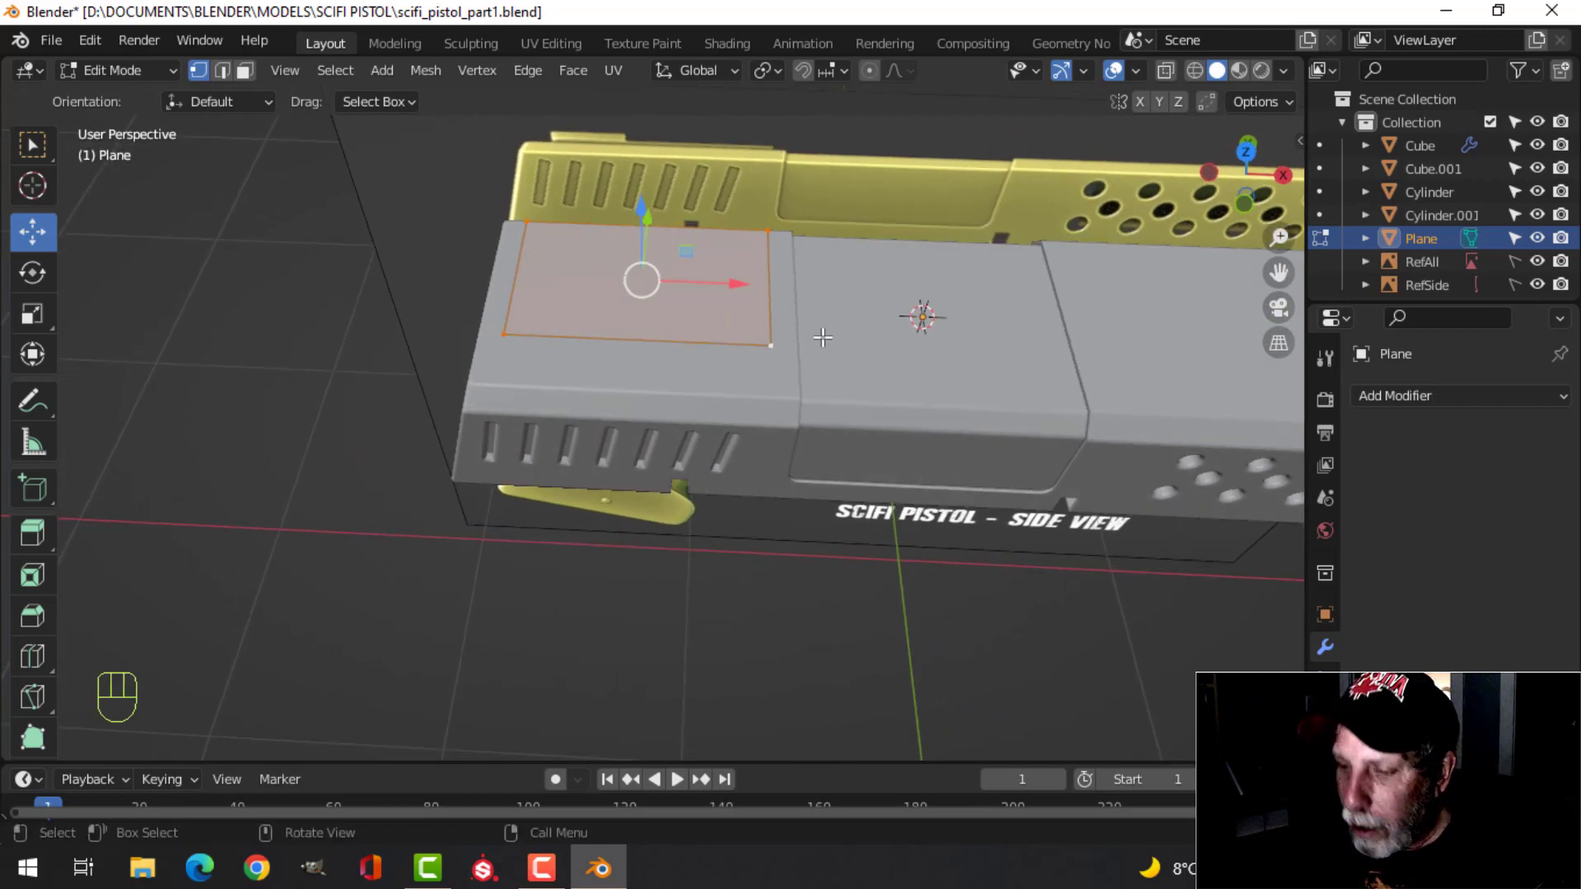
key(ctrl+r)
click(664, 355)
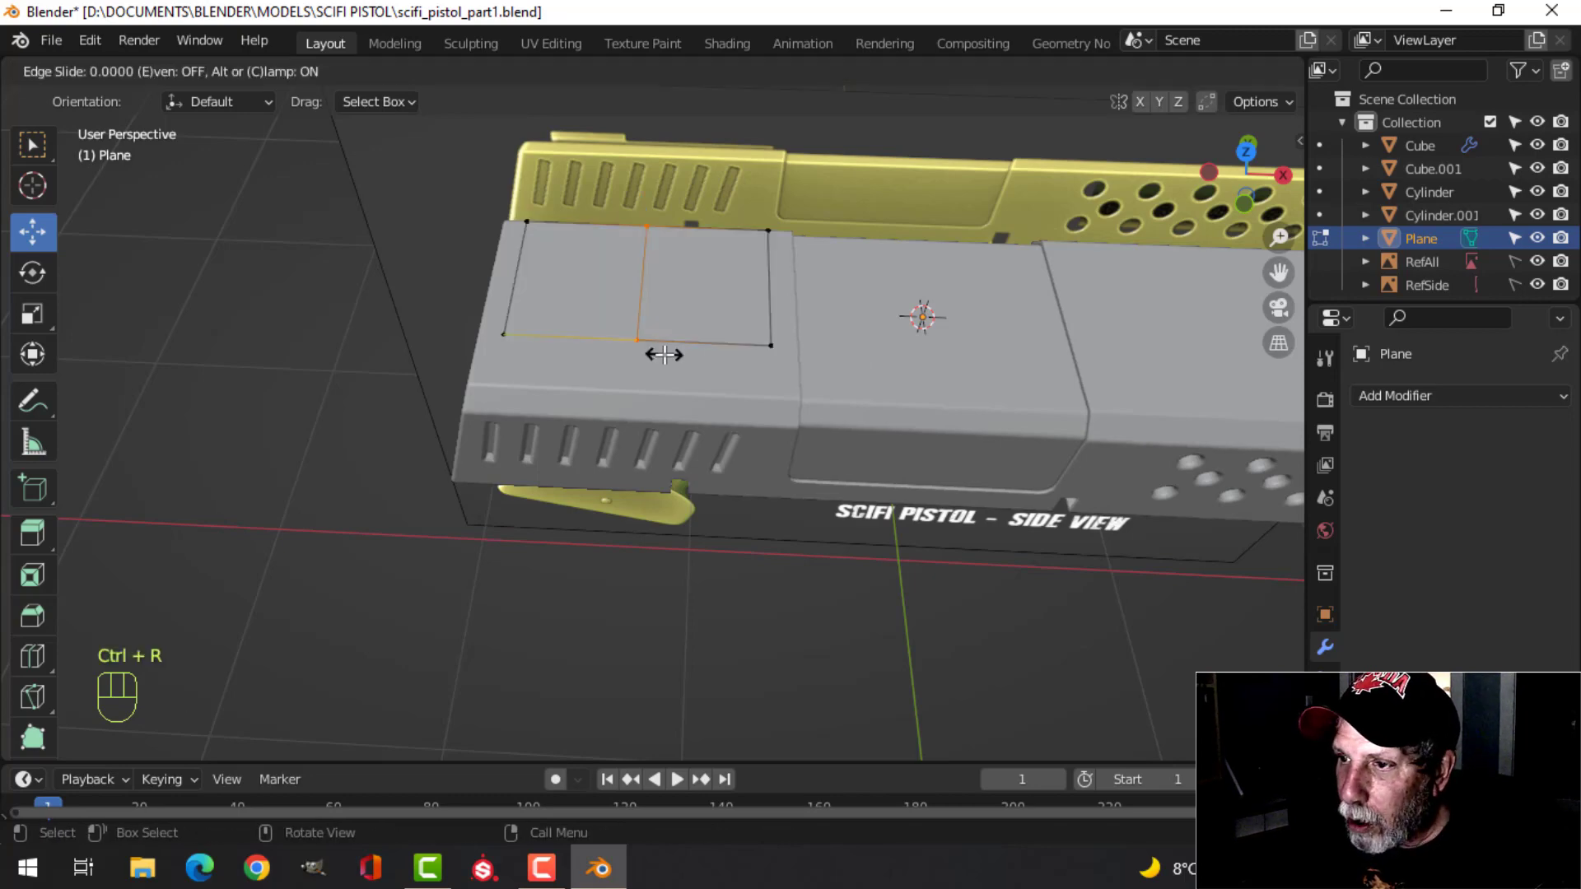
click(545, 352)
key(ctrl+r)
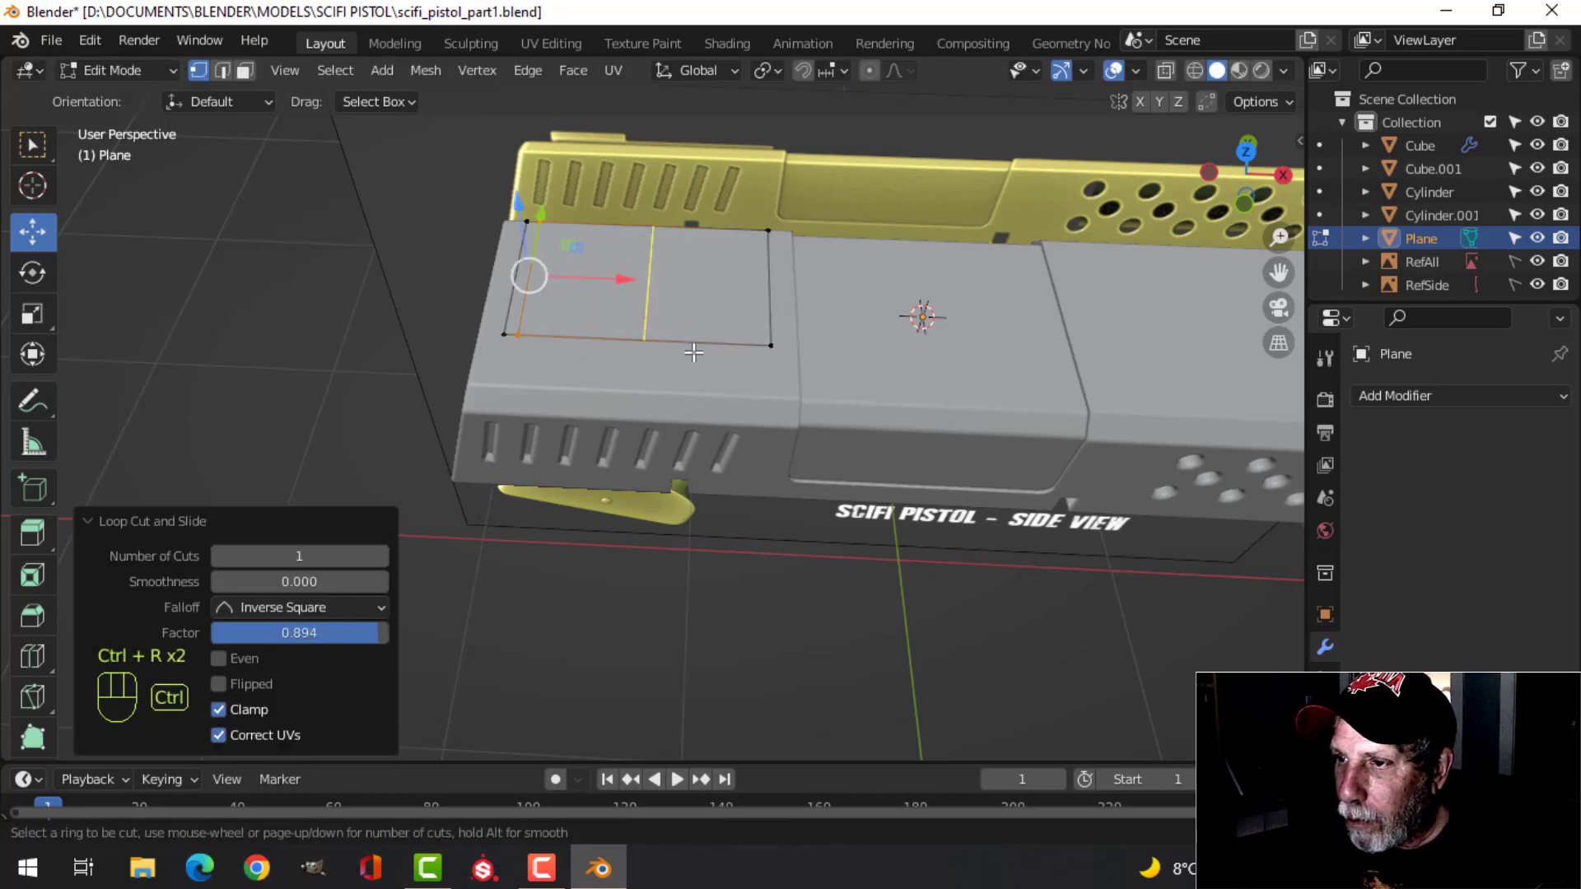
click(692, 354)
click(675, 350)
Add a centred lengthwise loop cut to the plate and bevel it 0.221 m wide with one segment.
key(alt+a)
middle_drag(778, 336, 783, 366)
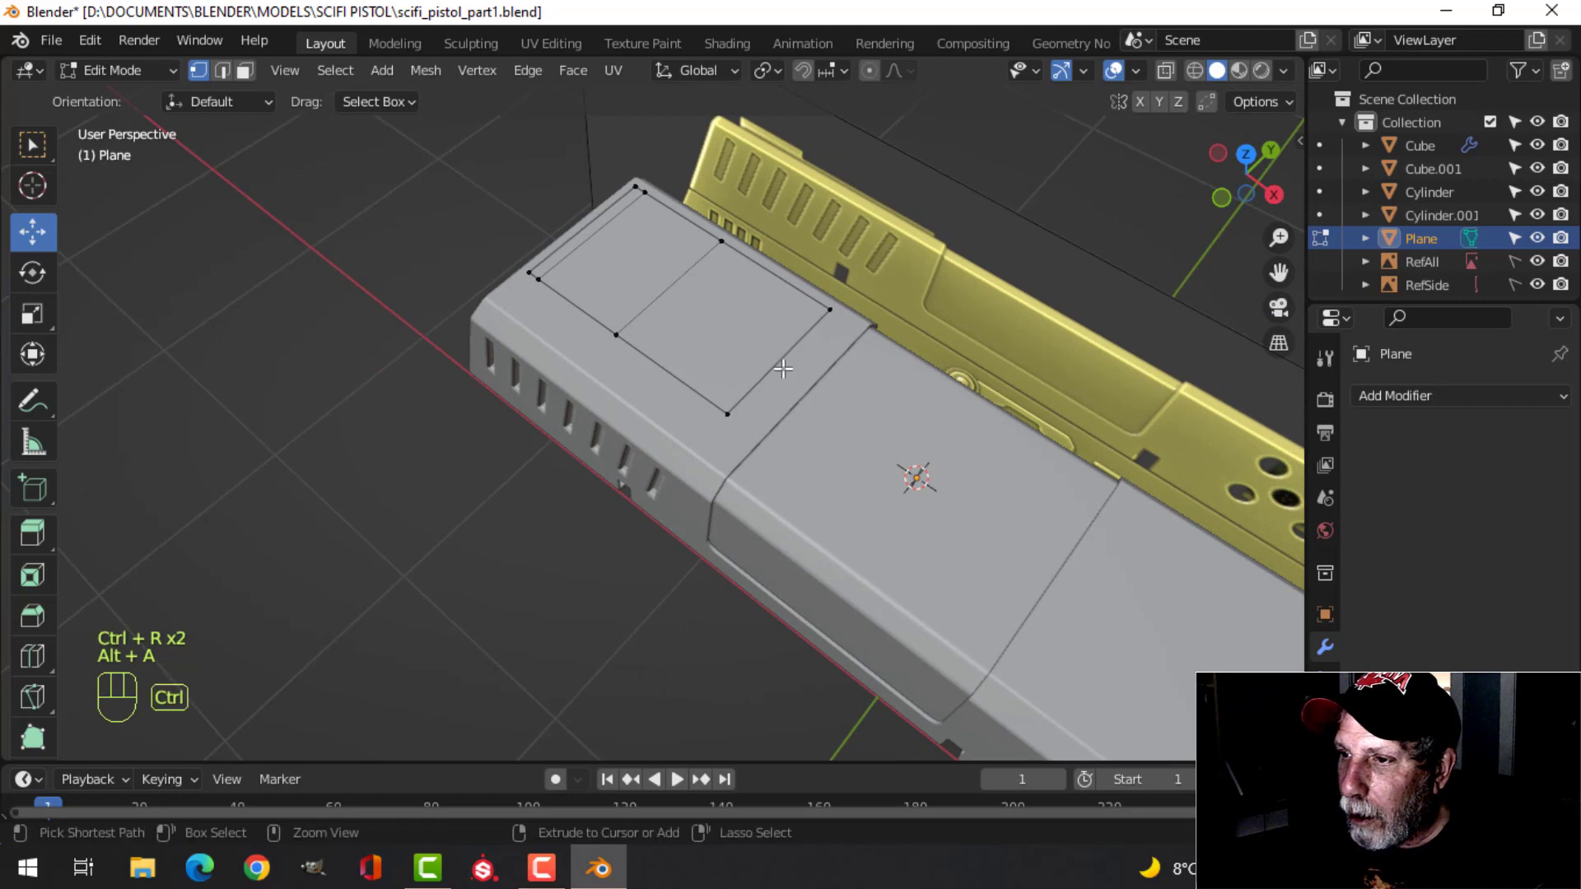
key(ctrl+r)
click(788, 369)
right_click(913, 371)
key(ctrl+b)
scroll(931, 362, up, 2)
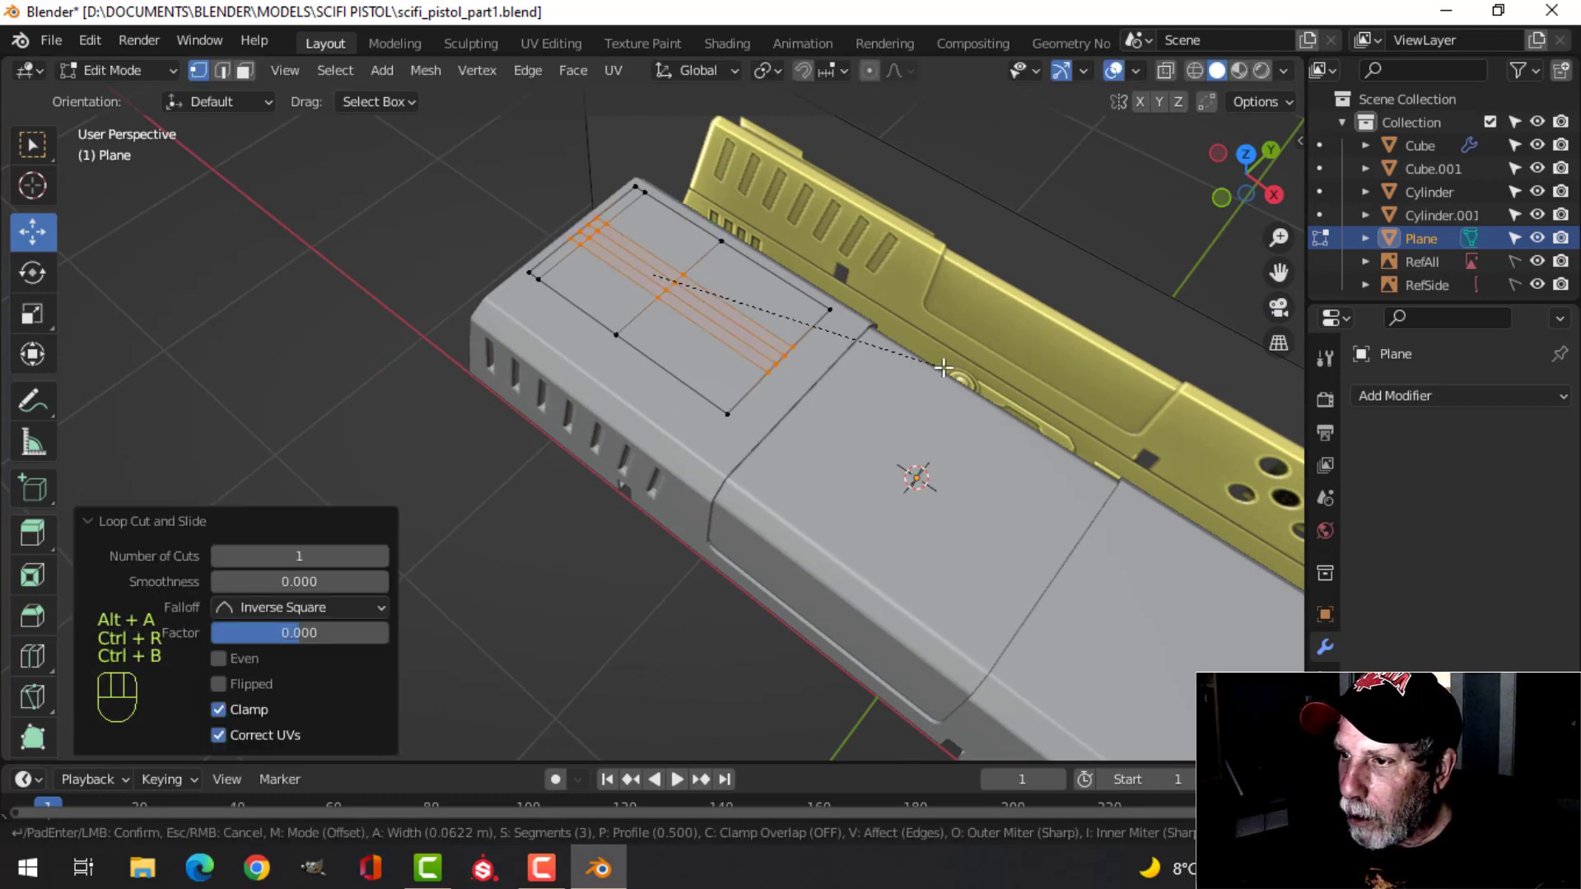
click(1004, 317)
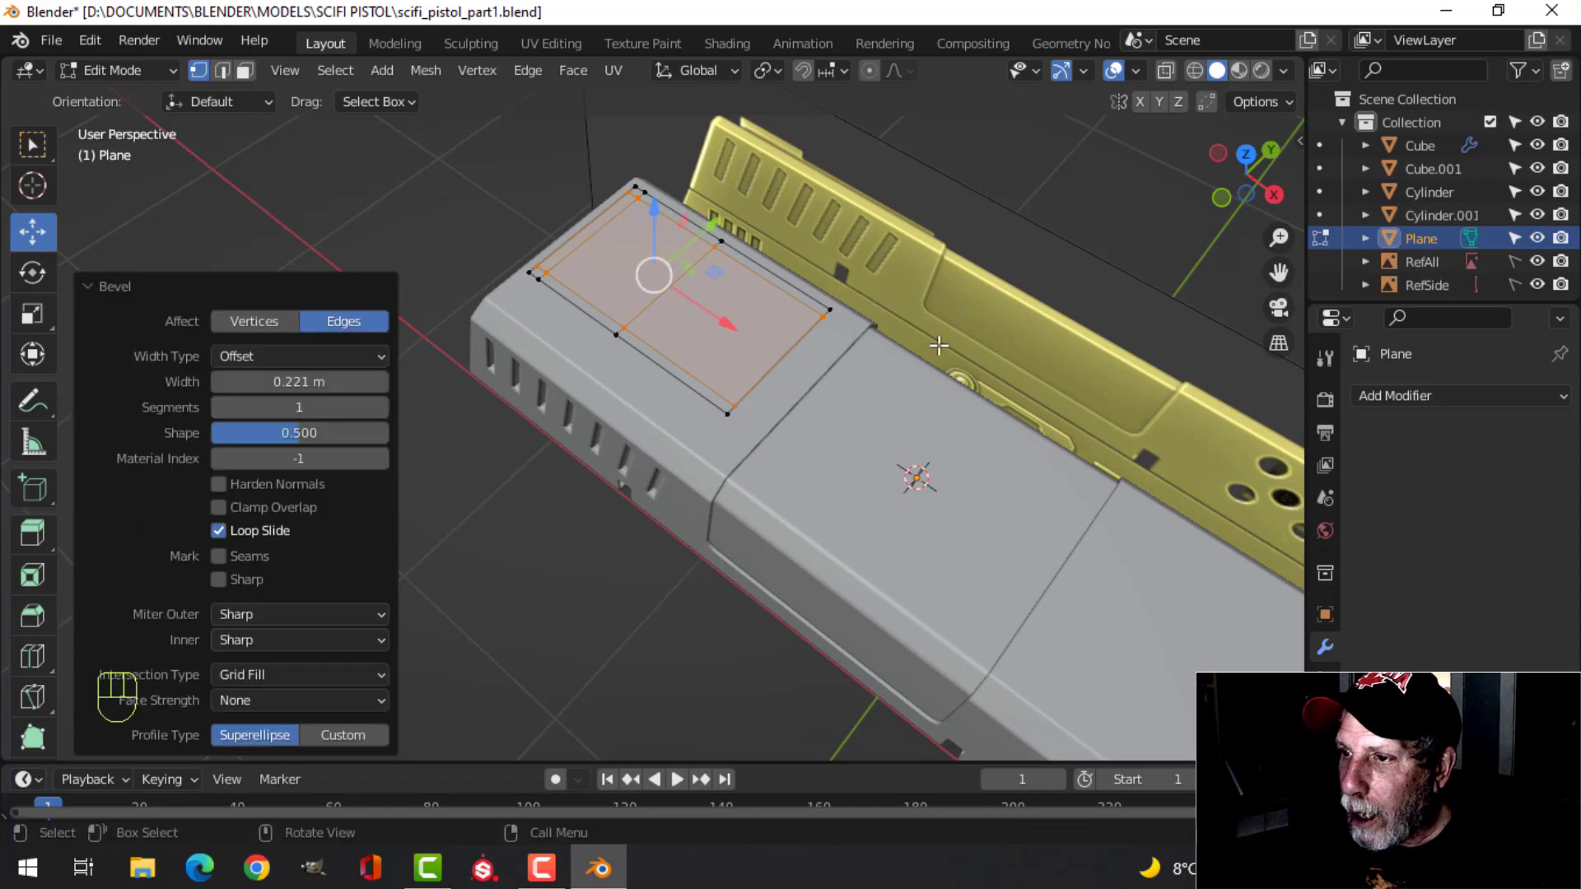
Extrude the whole plate upward to give it a thin, even thickness above the slide.
key(a)
middle_drag(677, 406, 782, 379)
key(e)
click(858, 380)
scroll(795, 386, up, 2)
Extrude the inner rear face on the plate's top slightly upward to form a raised pad.
key(alt+a)
key(3)
click(782, 331)
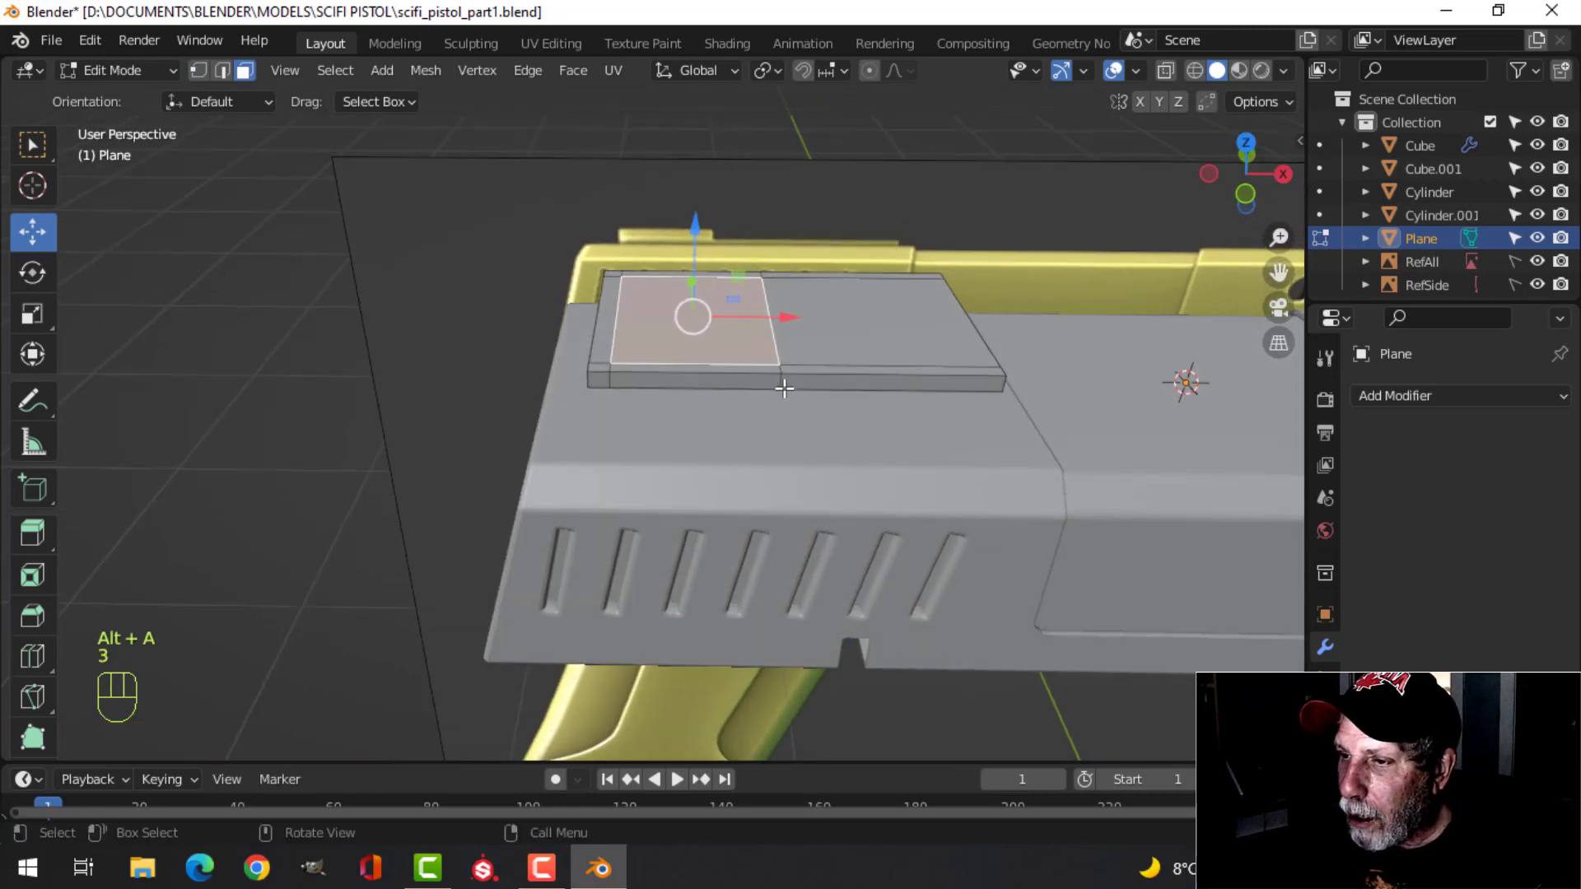
key(e)
click(880, 400)
key(Tab)
key(Tab)
key(Tab)
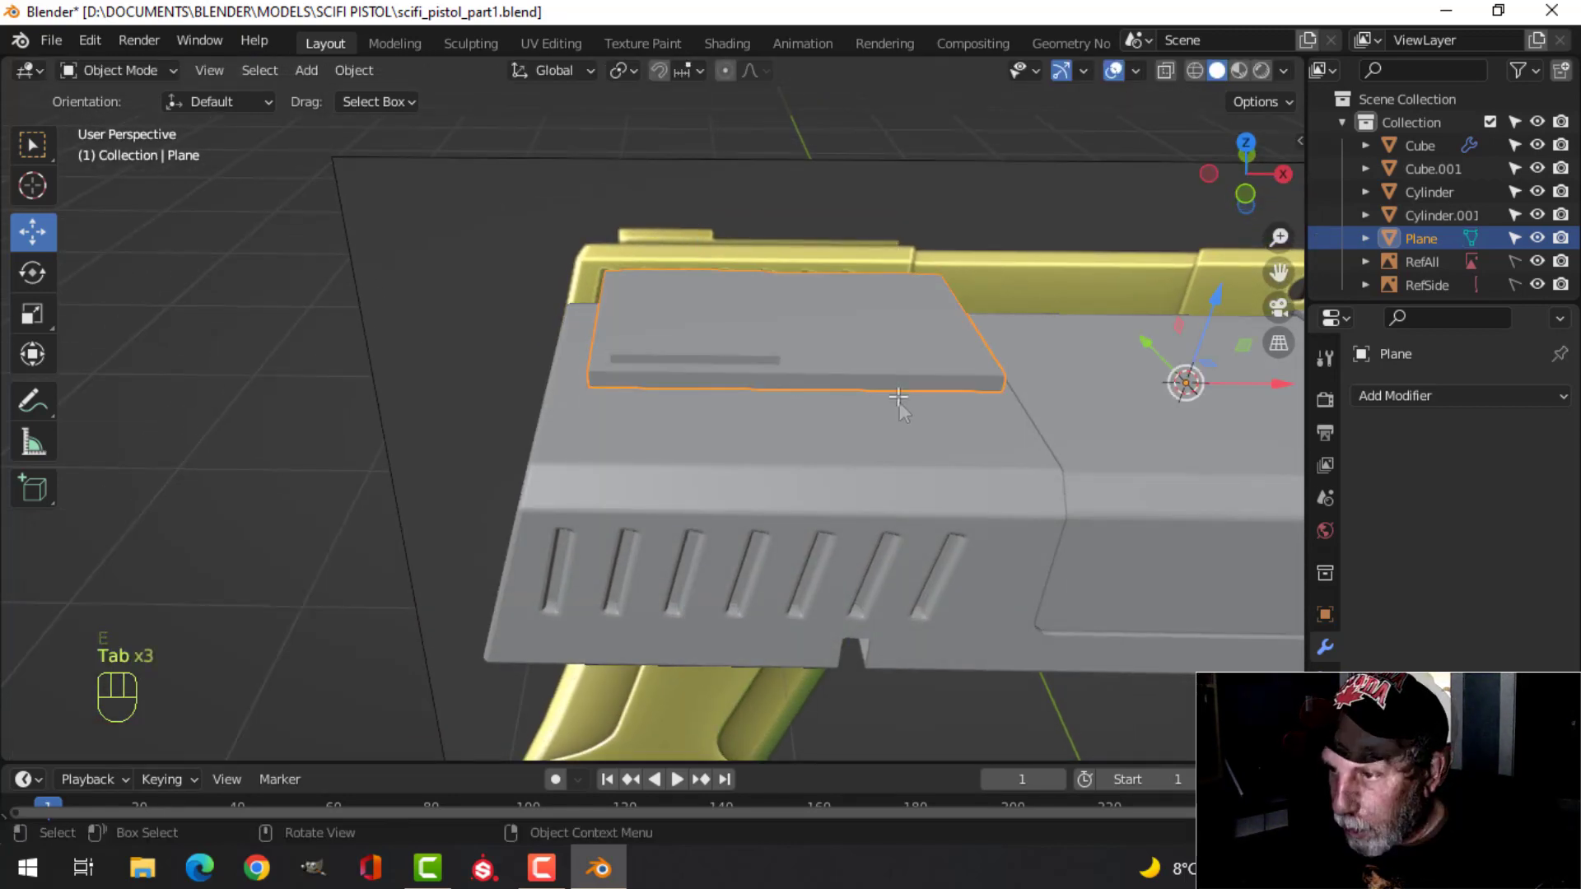
Isolate the plate in local view and open its mesh for editing with nothing selected.
key(slash)
middle_drag(900, 406, 778, 222)
key(Tab)
middle_drag(690, 411, 674, 363)
key(alt+a)
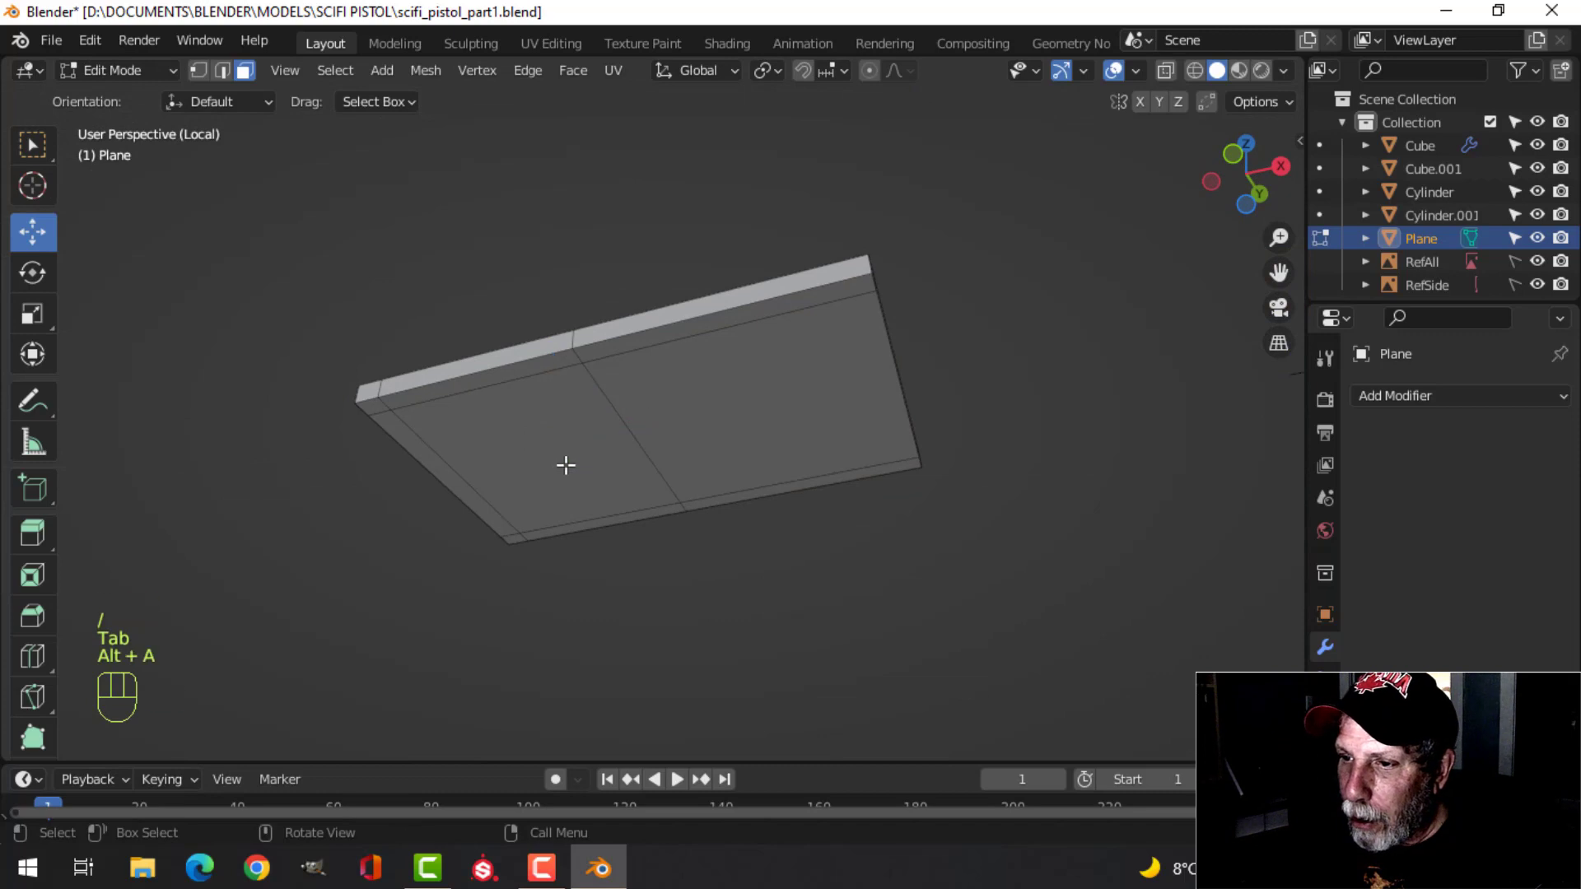
middle_drag(565, 462, 572, 335)
Select all underside faces of the plate in front wireframe view, delete them, and return to solid shading.
key(KP_1)
key(z)
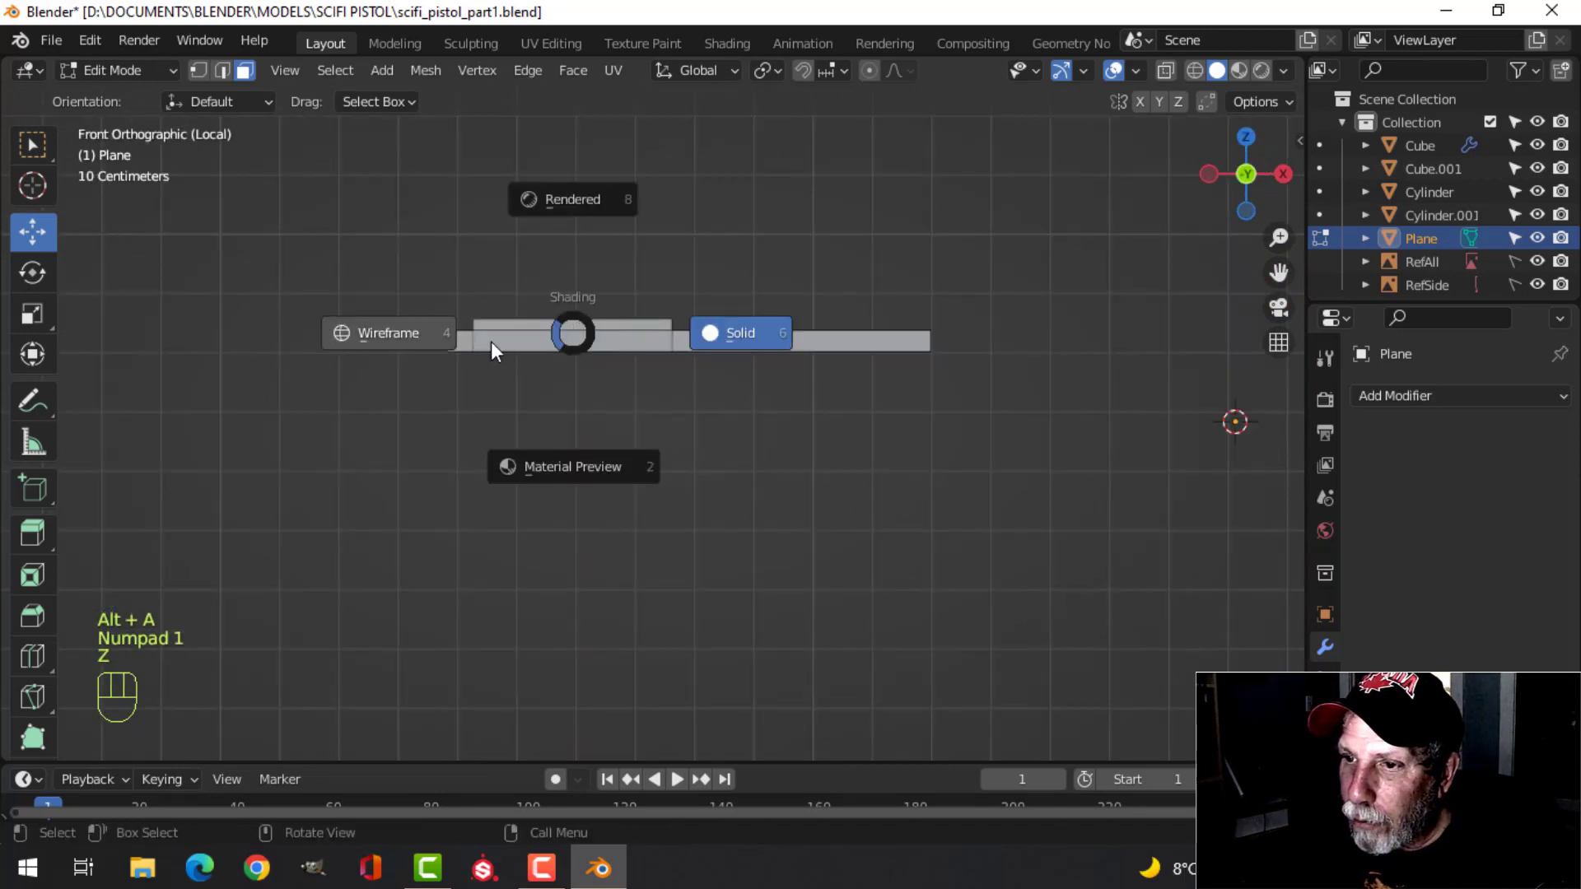
click(380, 361)
key(b)
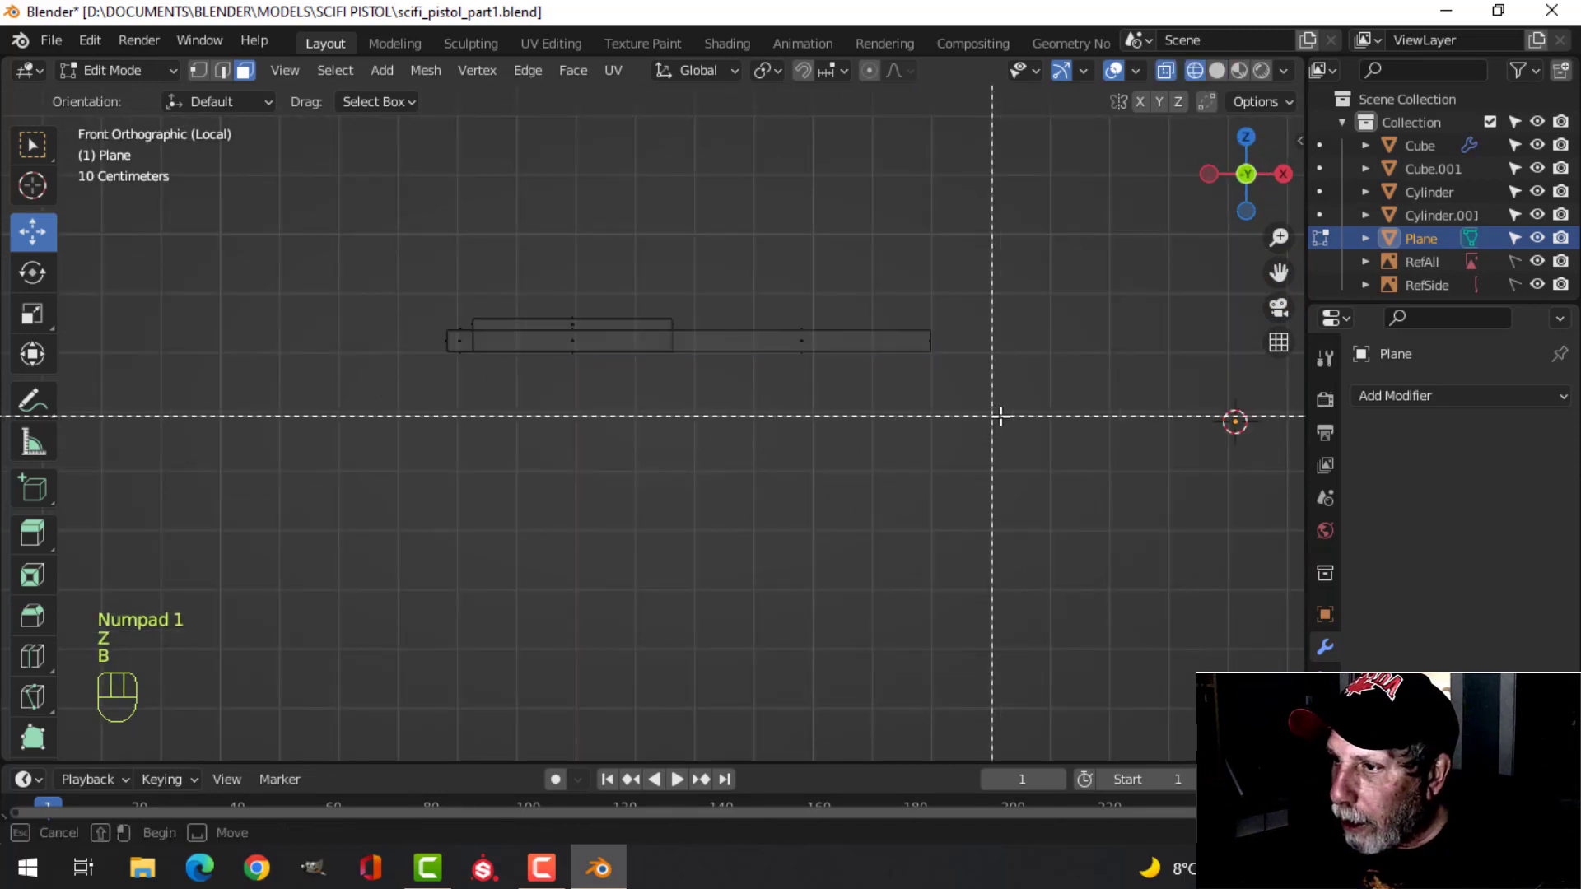
drag(1025, 414, 280, 344)
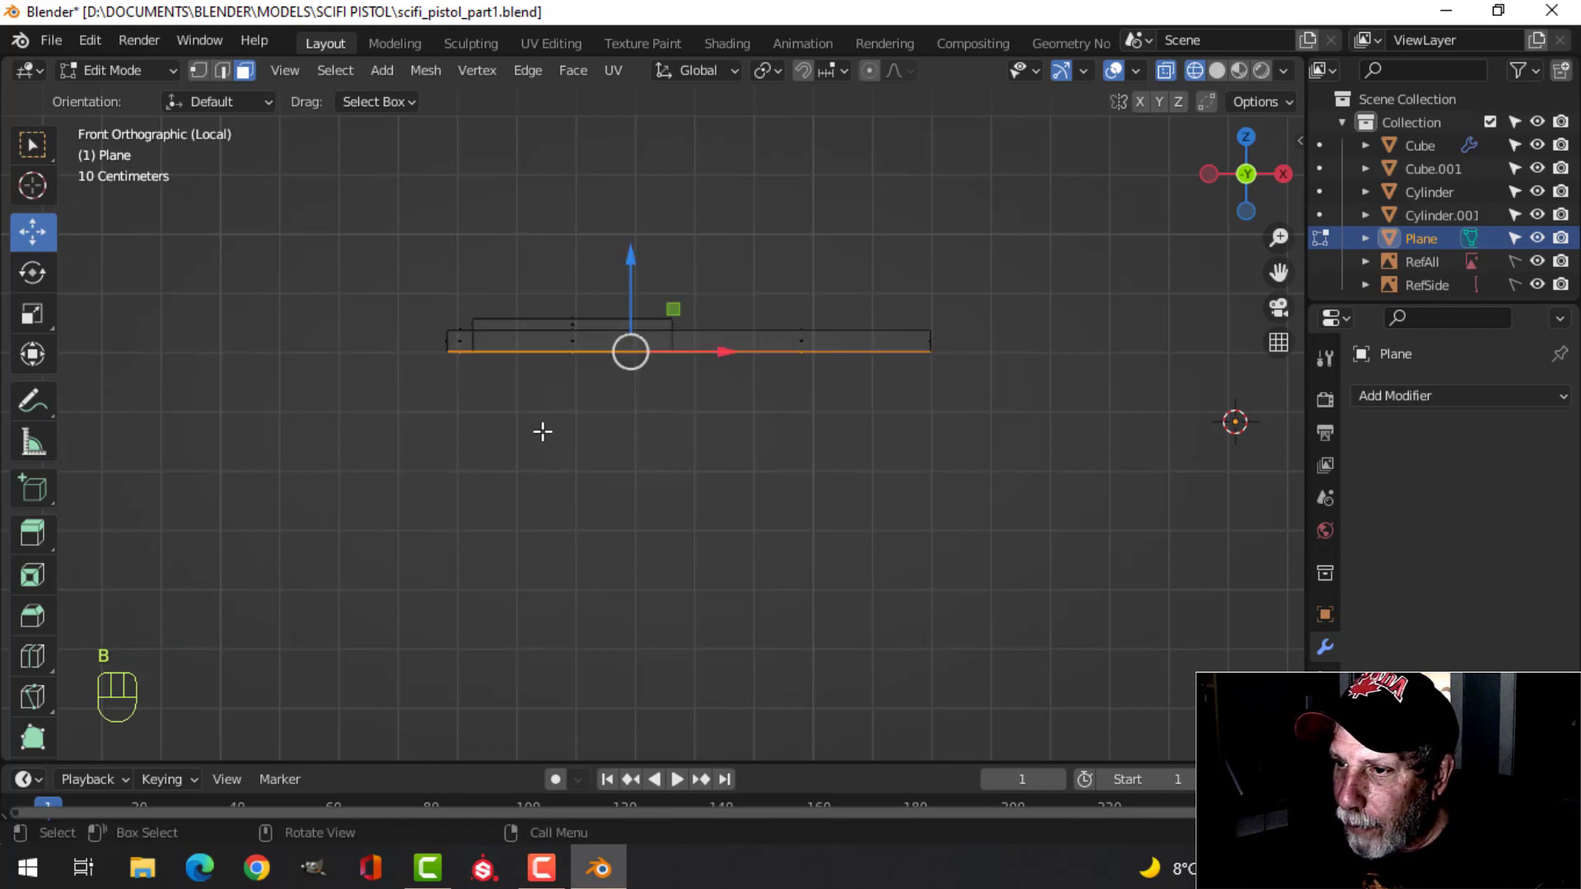
key(x)
click(572, 432)
key(z)
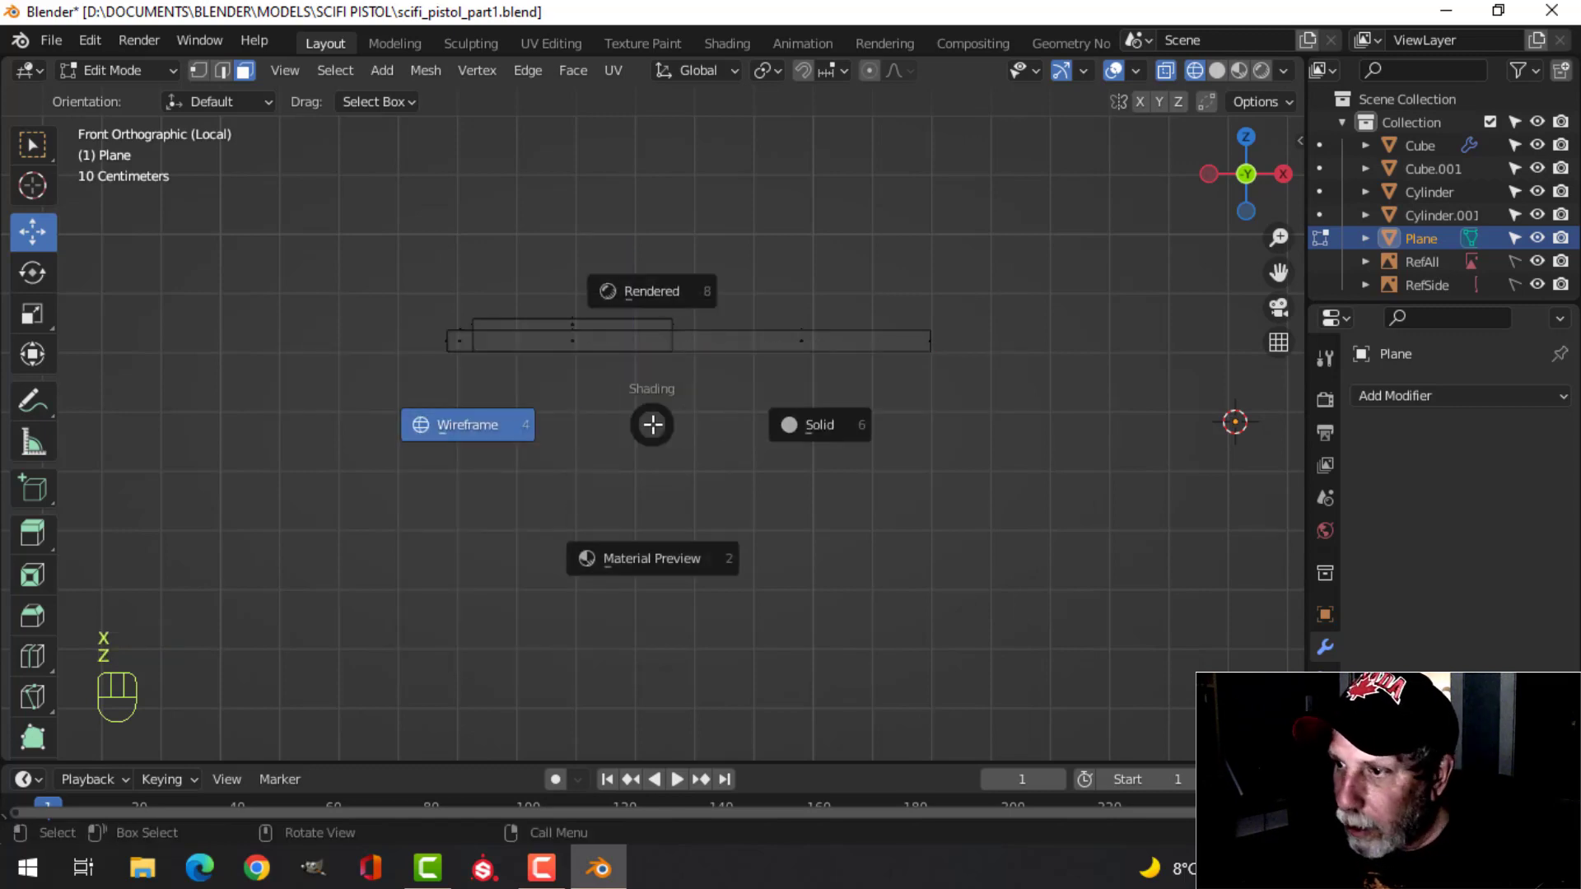
click(794, 418)
Add a Bevel modifier to the plate with 3 segments and an amount of 0.01 m.
middle_drag(794, 418, 794, 483)
key(Tab)
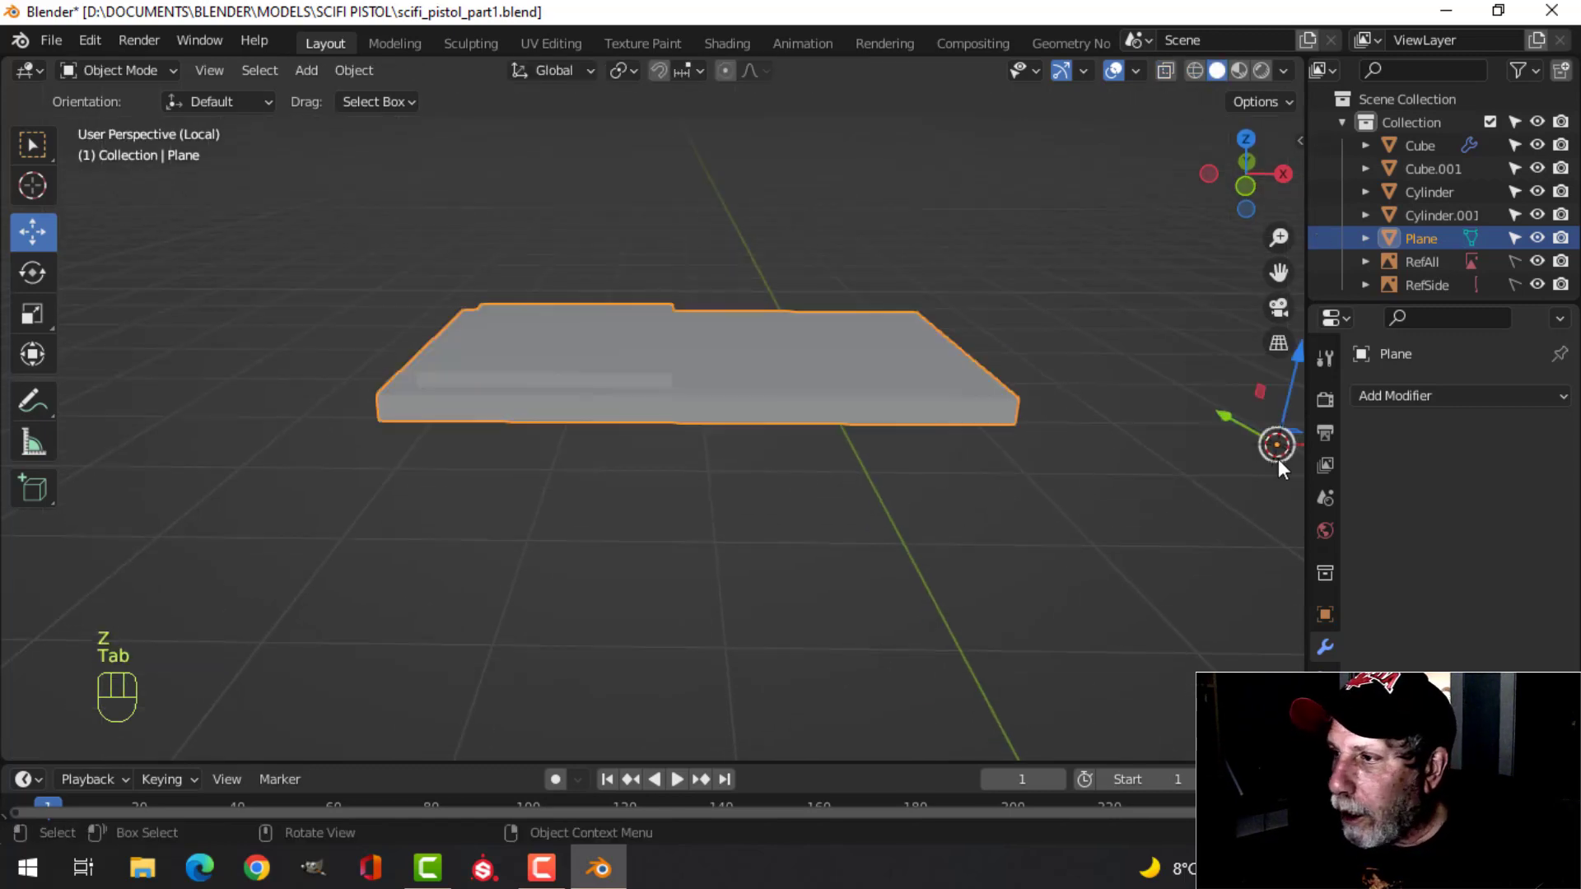
click(1410, 395)
click(1103, 485)
scroll(996, 480, up, 3)
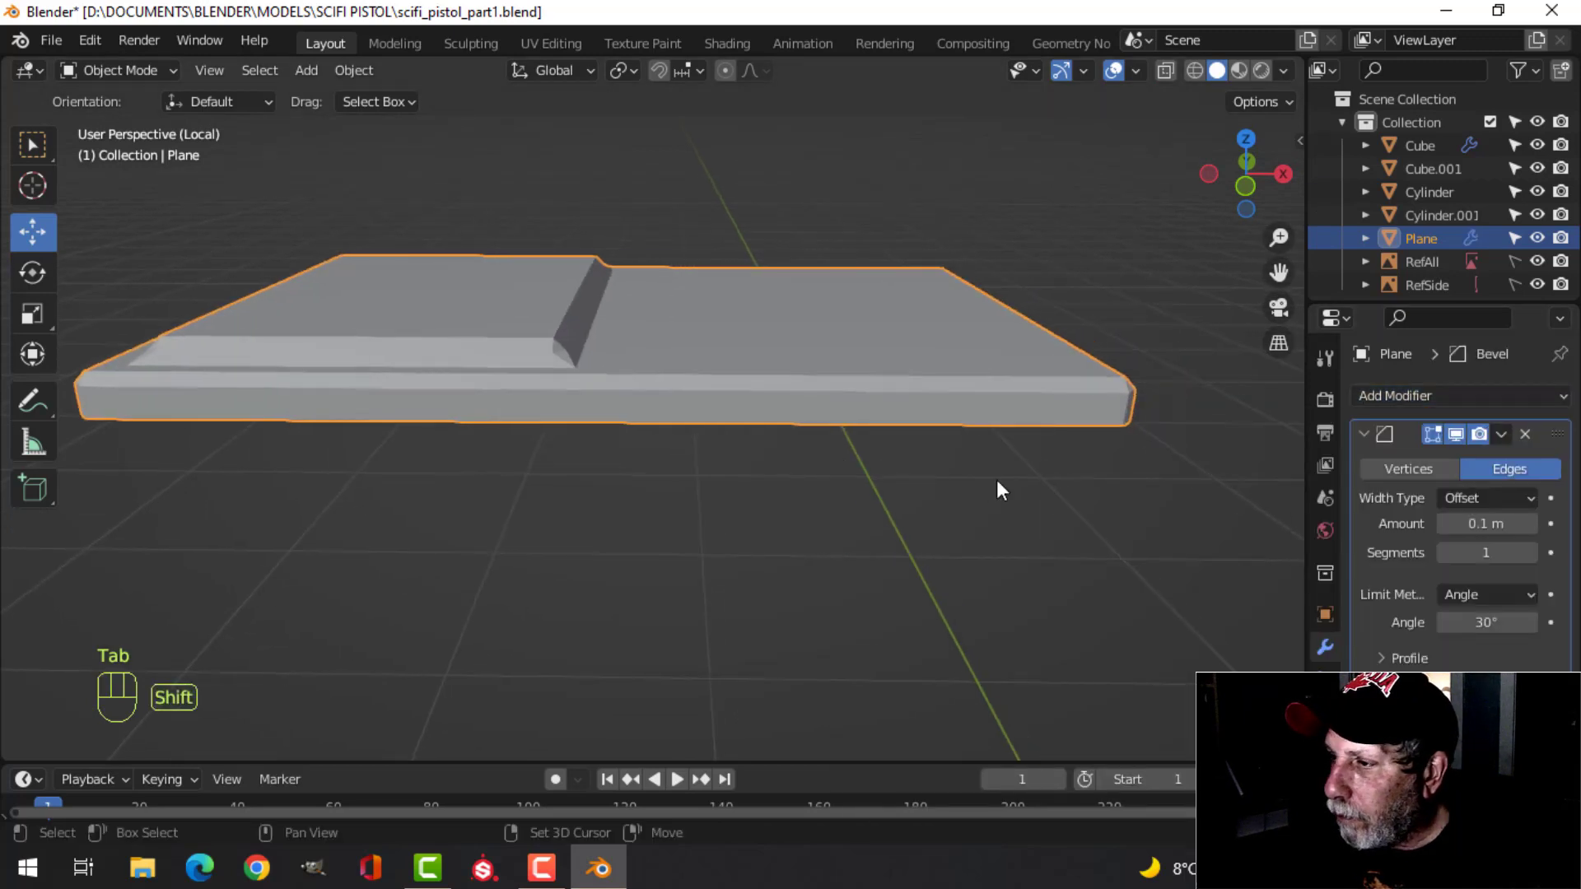
click(1530, 552)
click(1530, 552)
click(1528, 524)
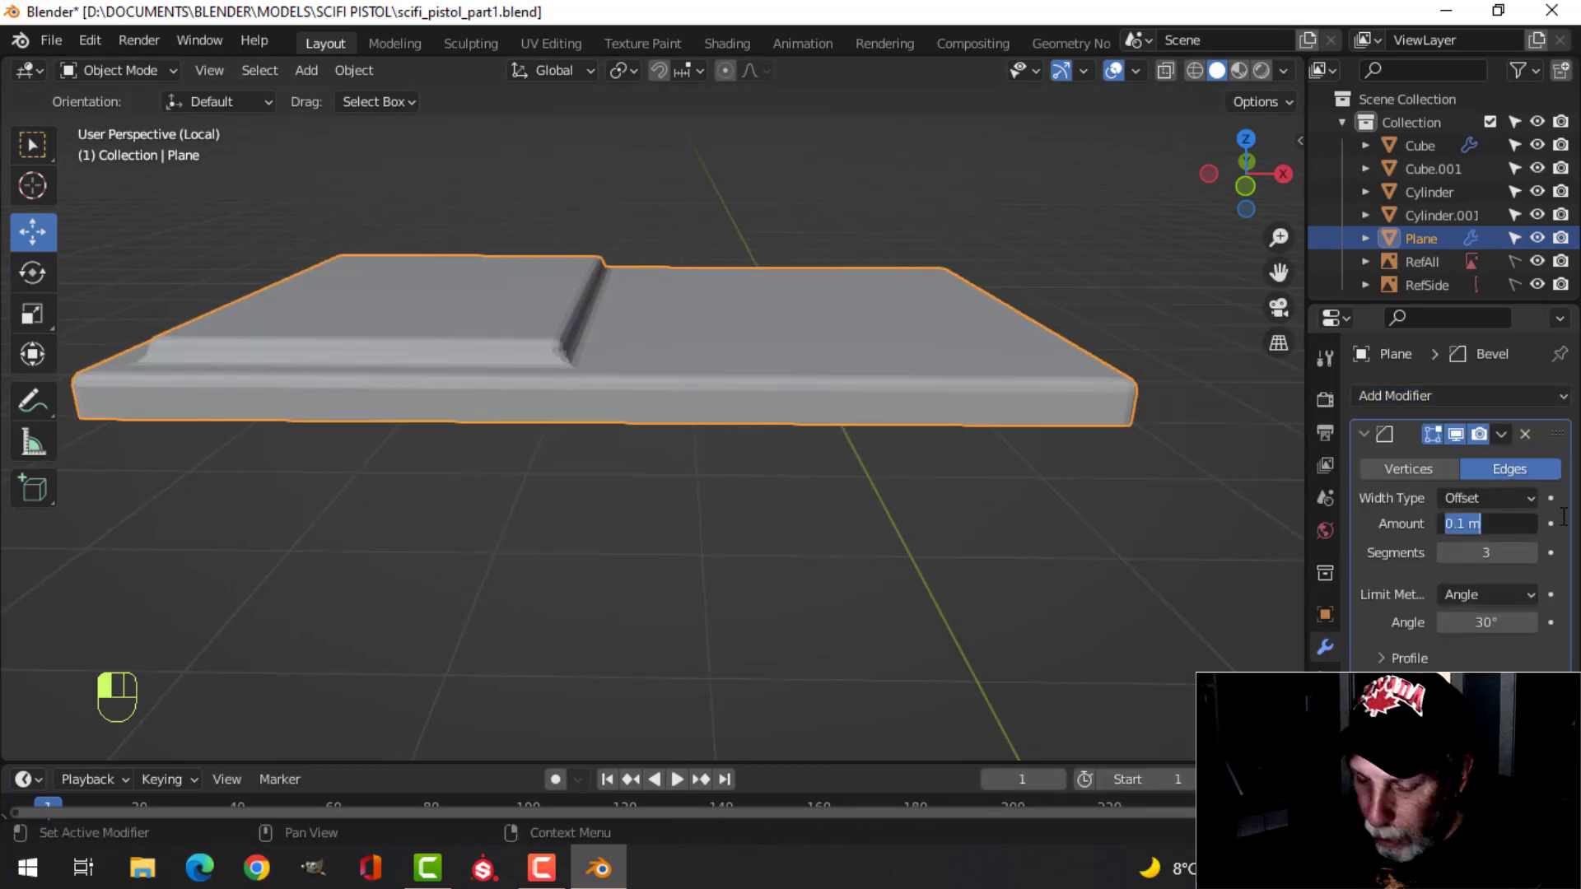
text(0.01)
key(Return)
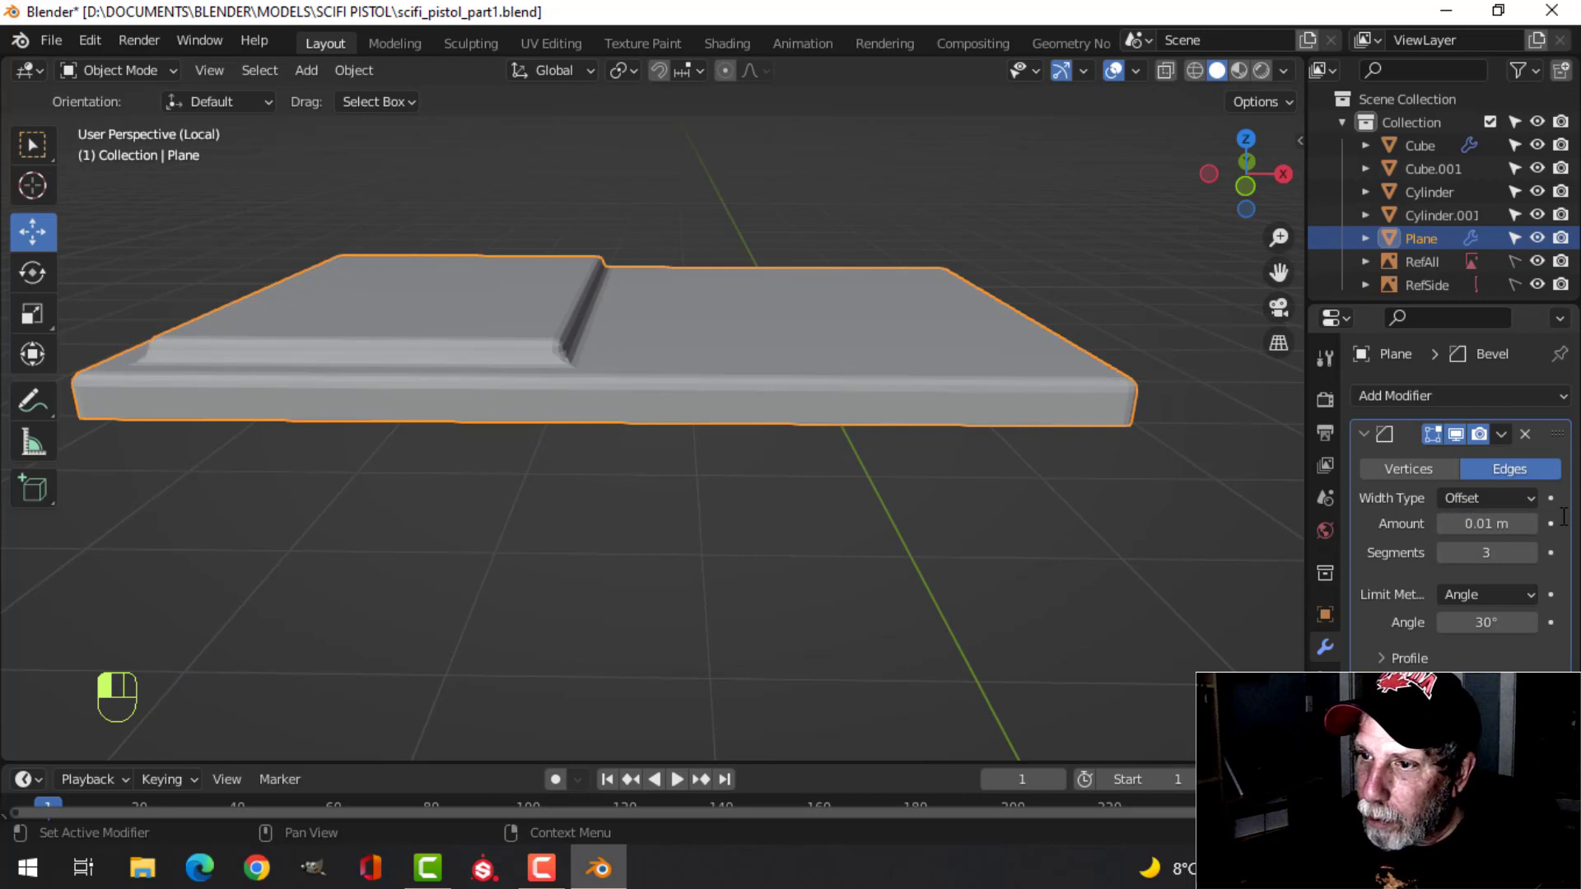
Apply smooth shading to the isolated plate.
right_click(442, 304)
click(442, 304)
key(alt+a)
scroll(662, 421, down, 3)
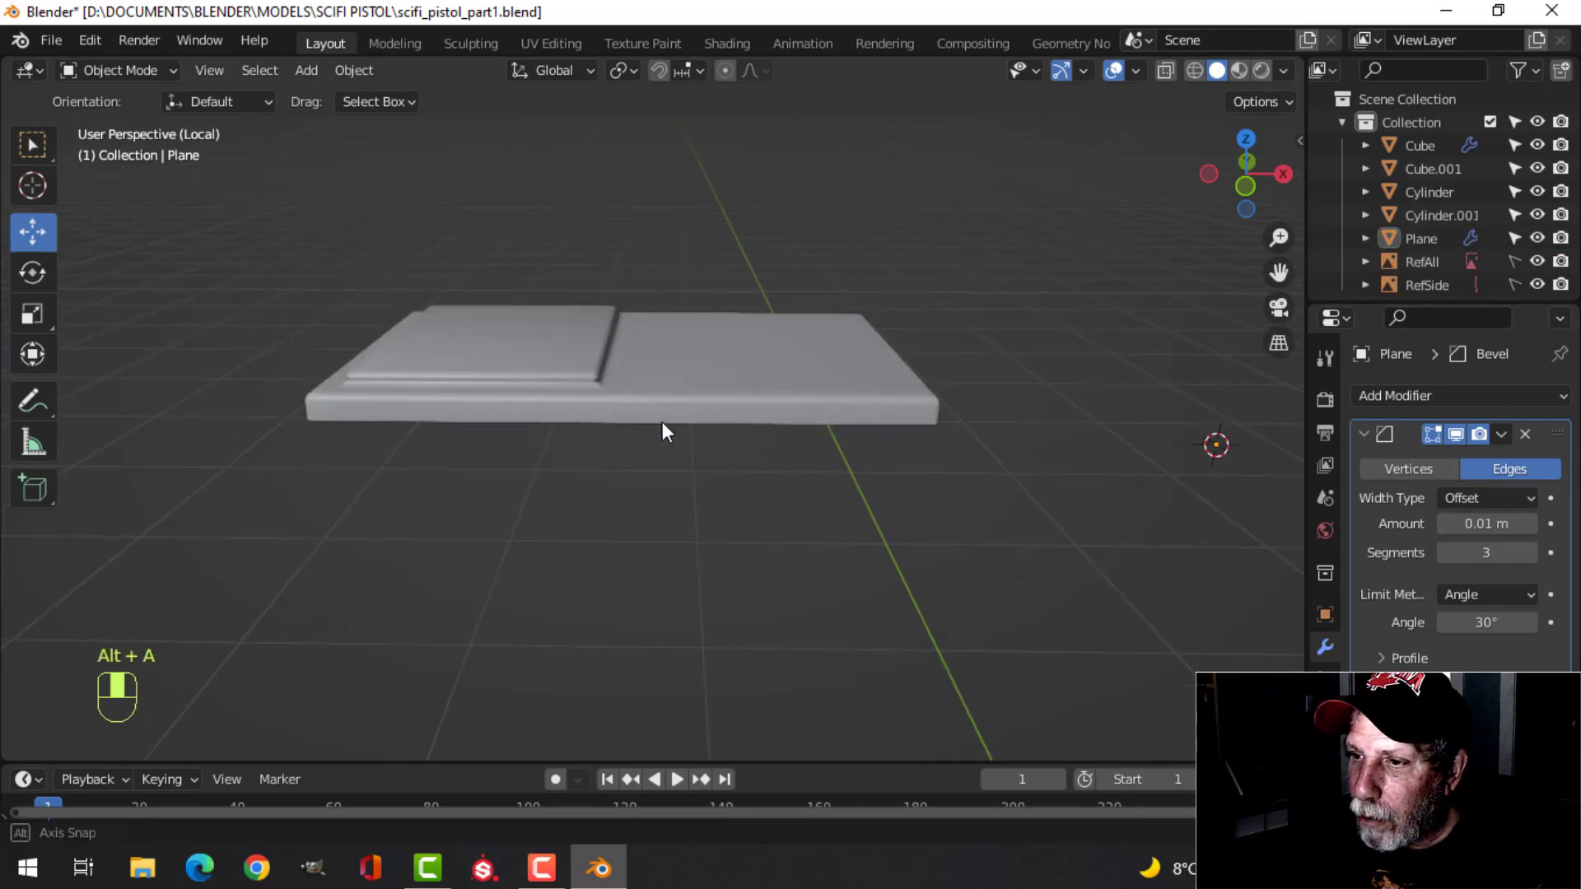
middle_drag(662, 421, 621, 448)
click(621, 448)
Add a Weighted Normal modifier to the plate and enable Auto Smooth at 30° for its normals.
click(1364, 432)
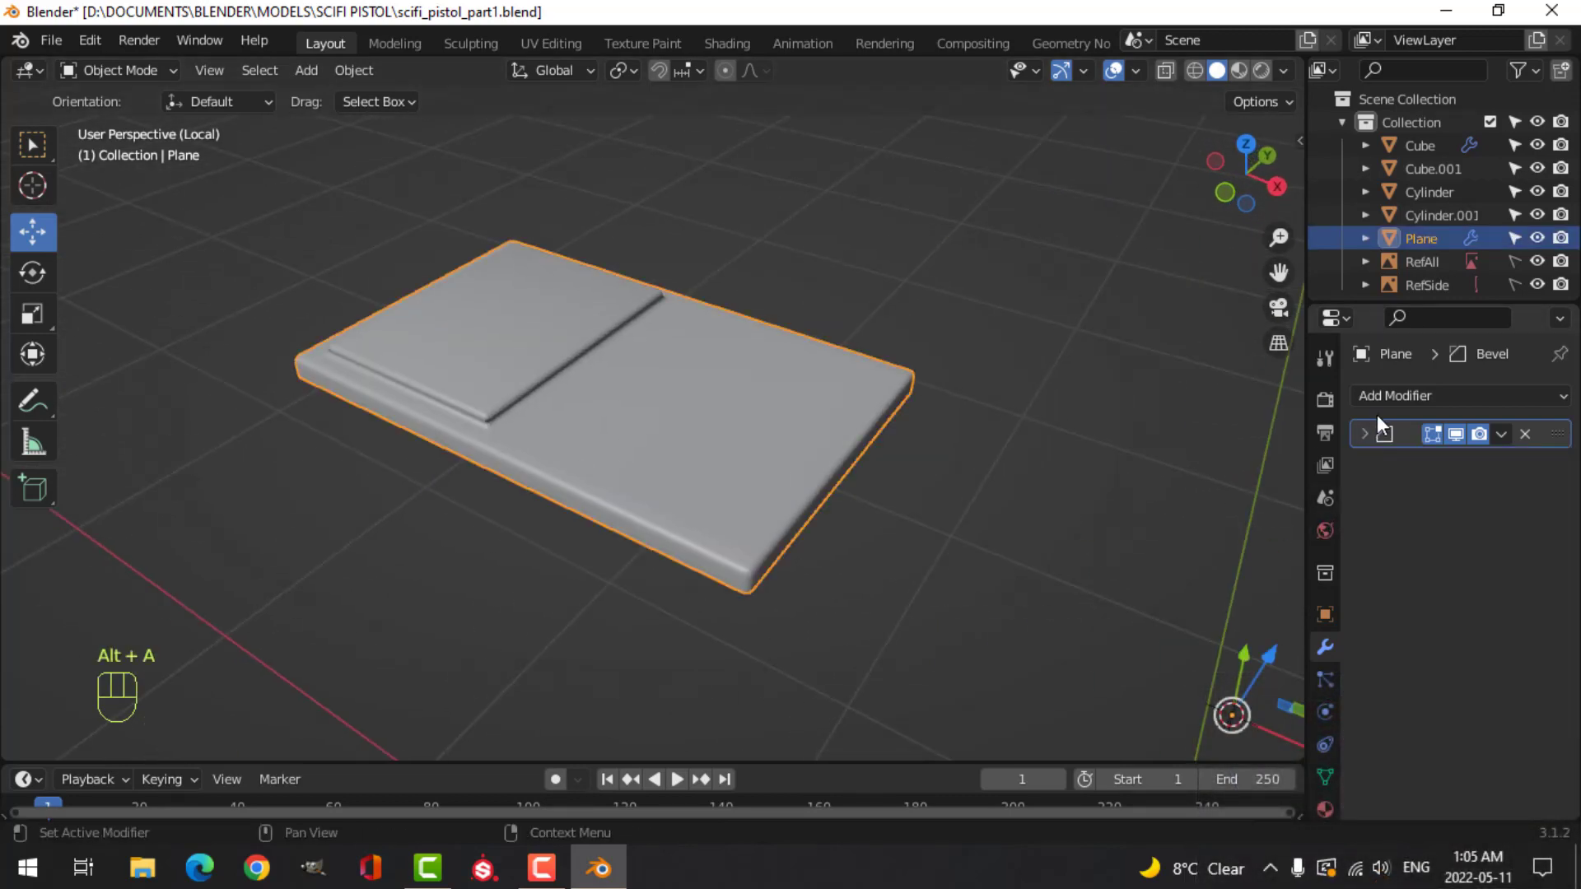
click(1383, 396)
click(949, 565)
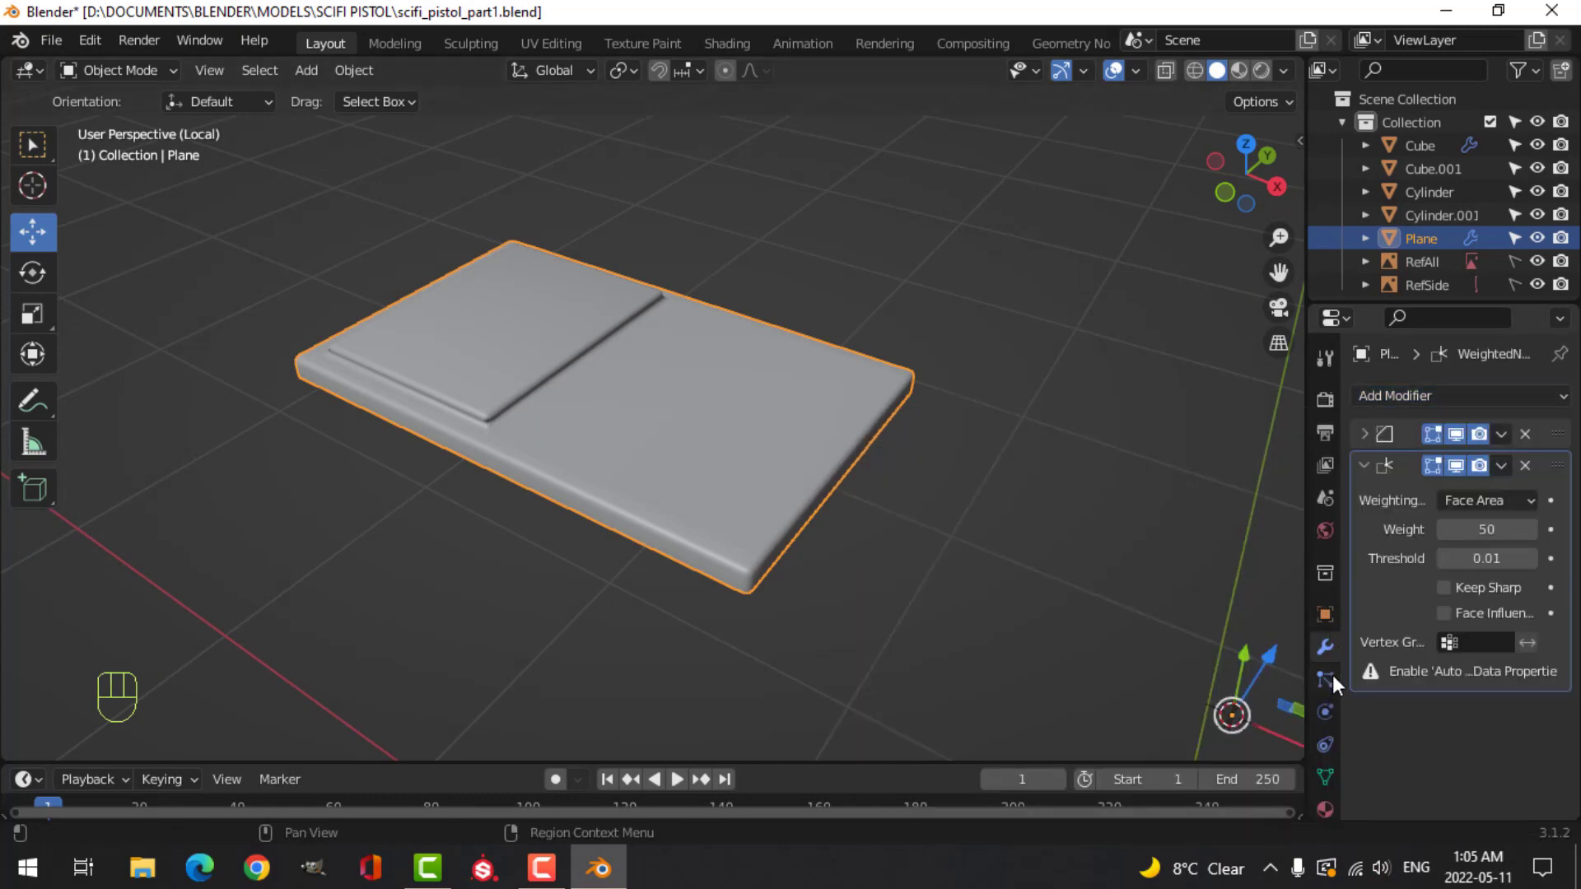
click(1320, 774)
scroll(1420, 700, down, 5)
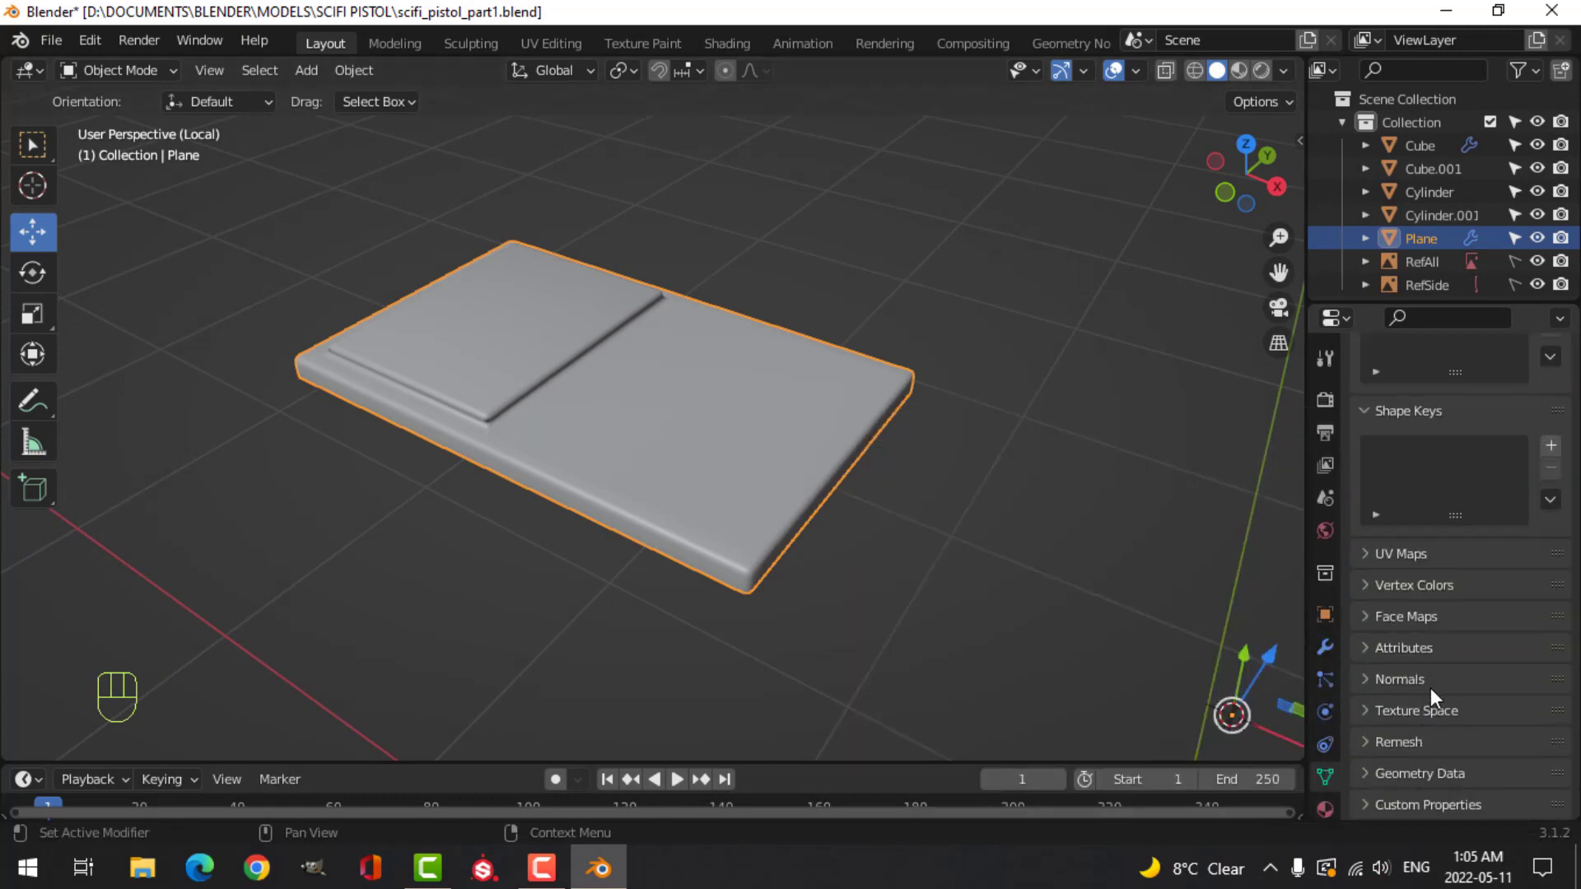
click(1366, 679)
middle_drag(741, 494, 738, 422)
key(alt+a)
click(738, 422)
scroll(629, 432, up, 4)
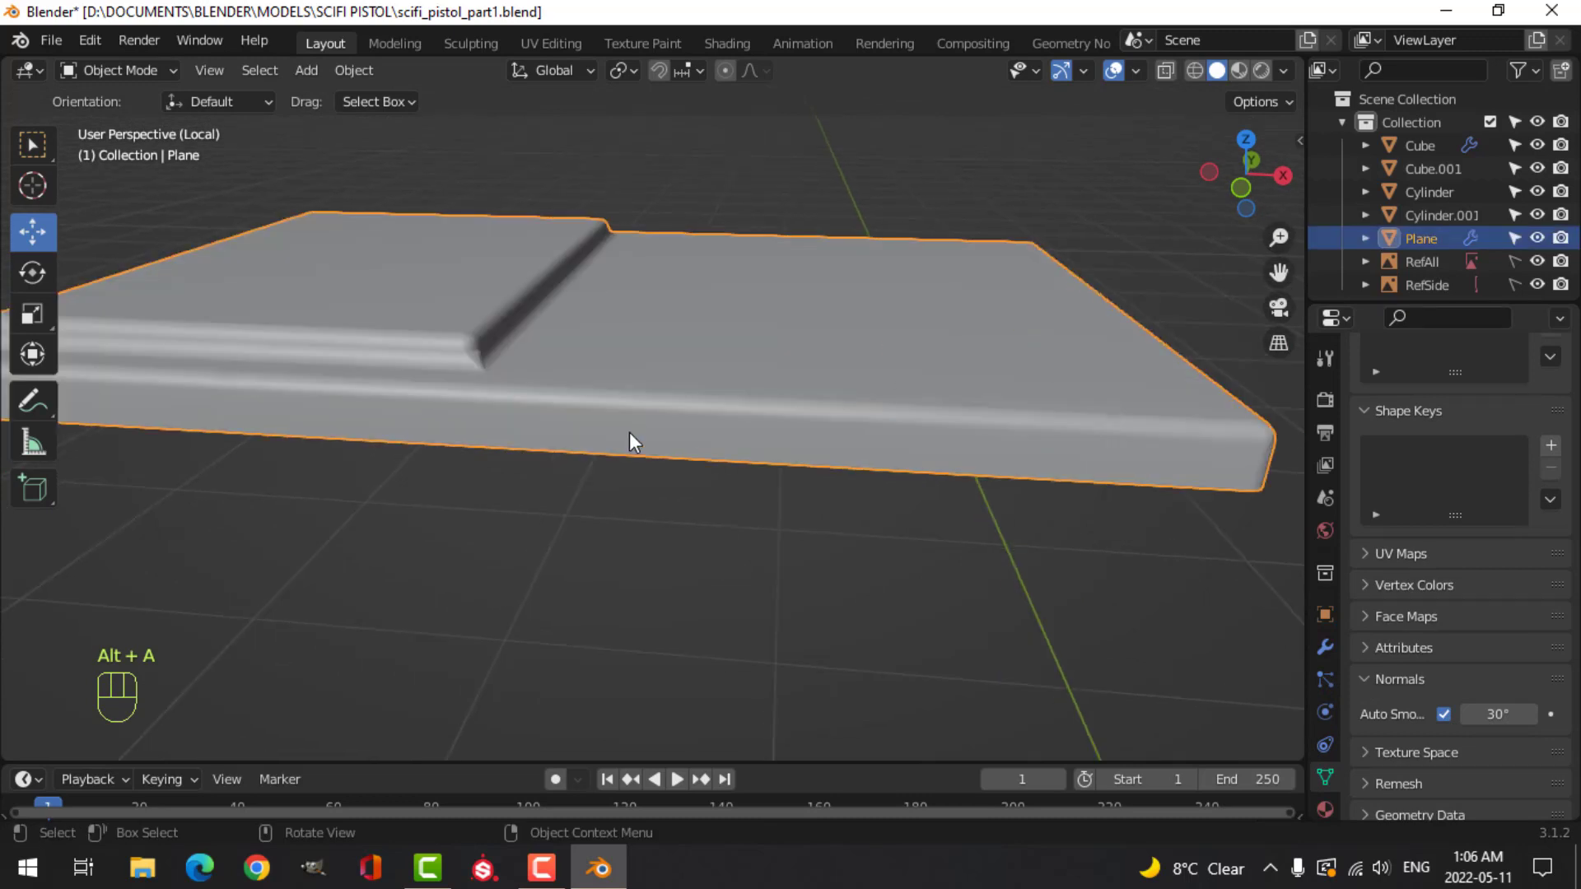
Set the outer miter of the plate's Bevel modifier to Arc and leave local view.
click(1325, 647)
click(1362, 434)
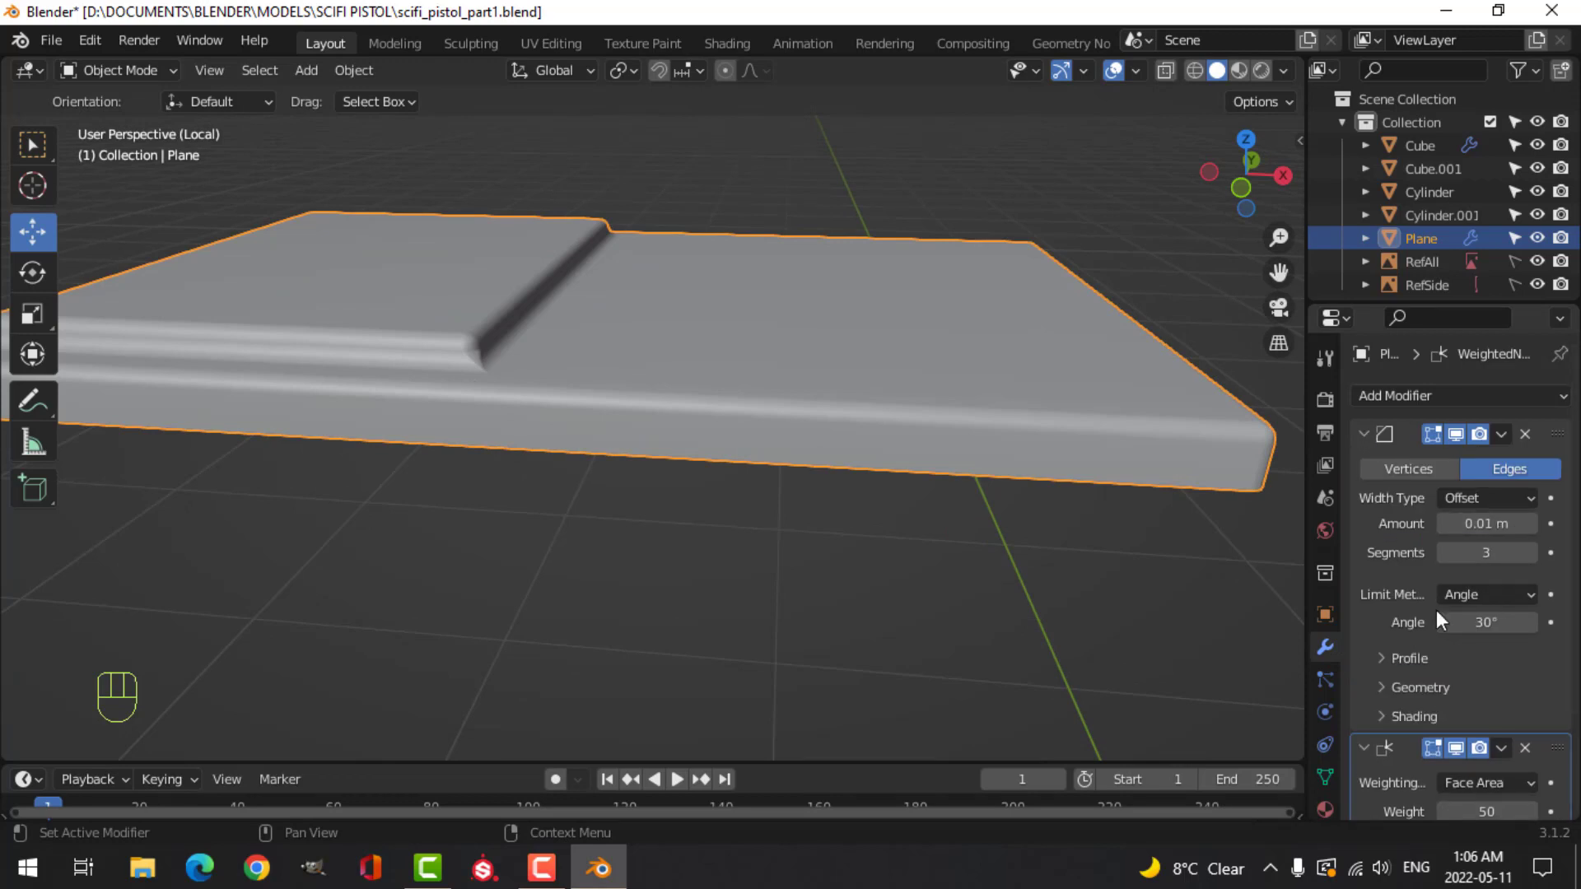
click(1385, 683)
scroll(1474, 668, down, 4)
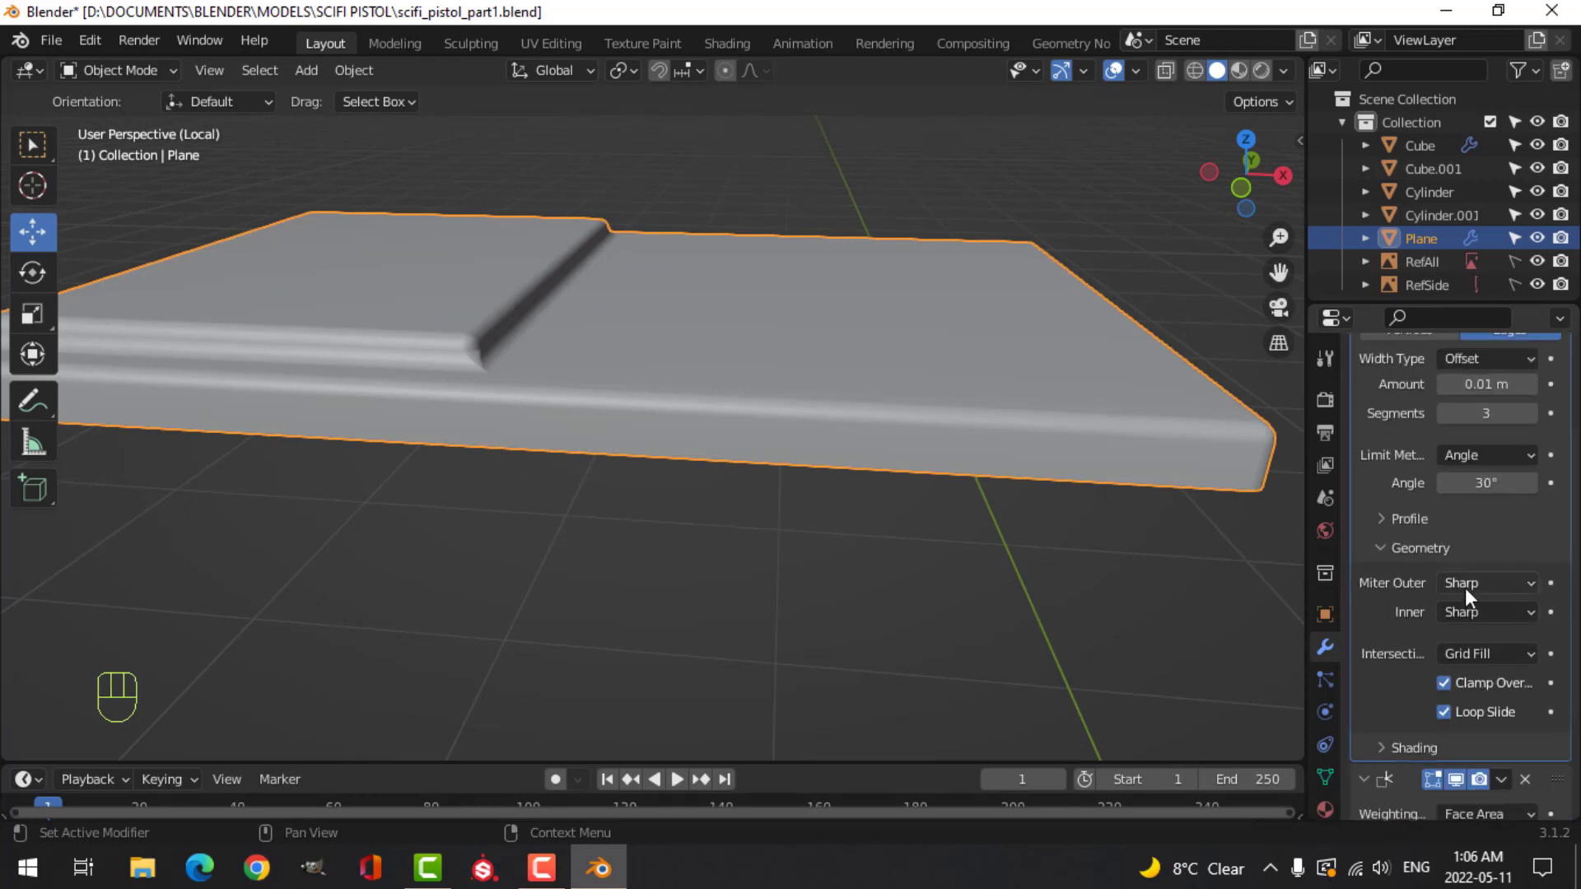
click(1464, 583)
click(1449, 658)
scroll(710, 435, down, 3)
key(alt+a)
middle_drag(748, 360, 799, 334)
key(slash)
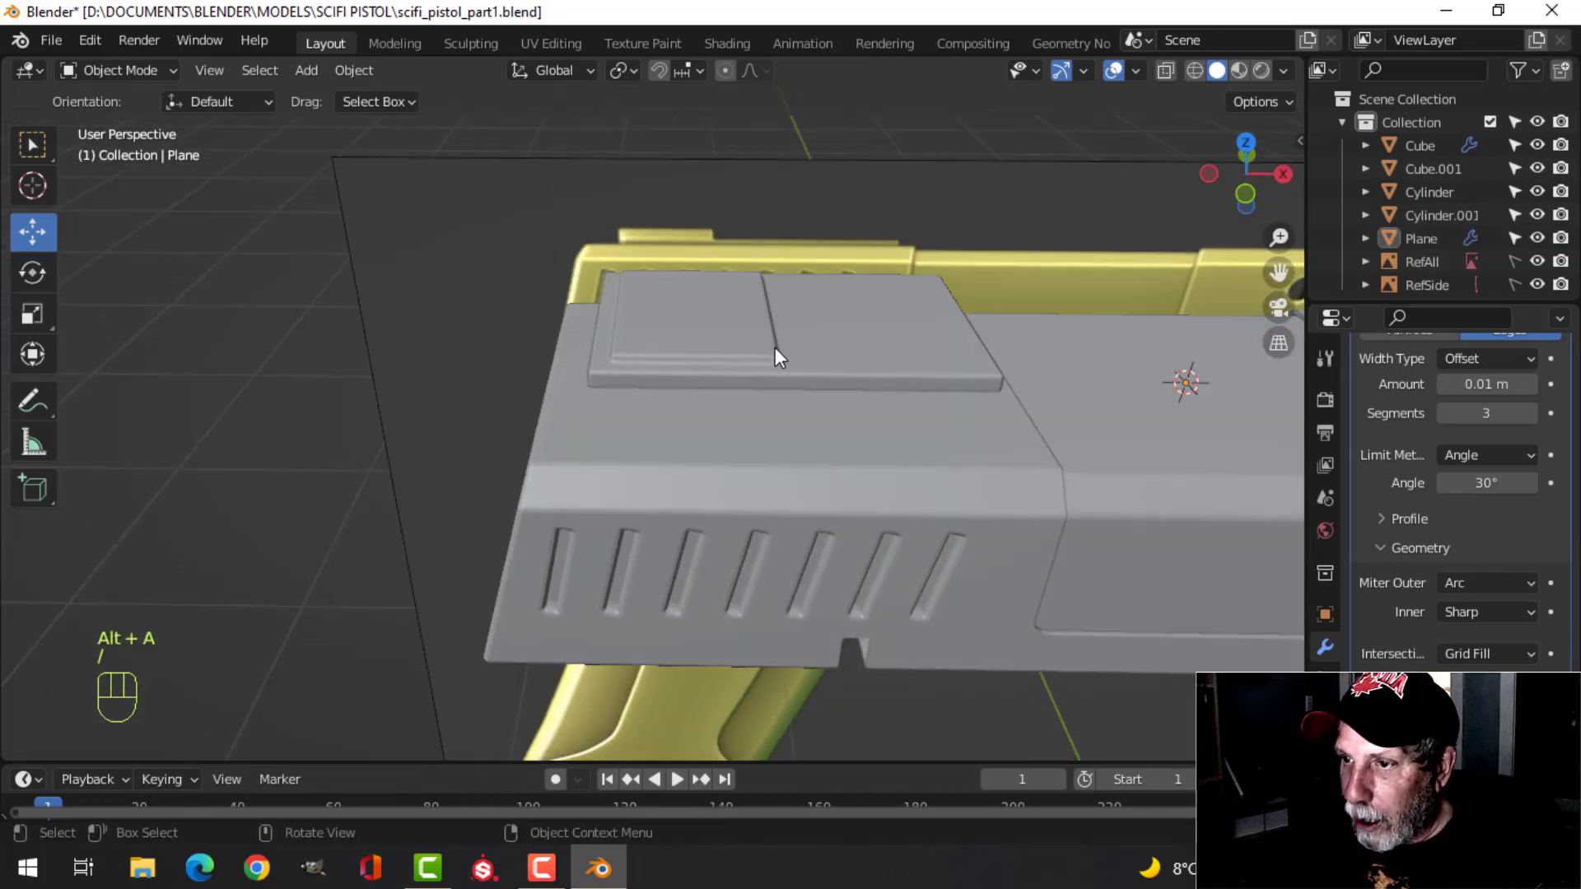
Lower the top plate's entire mesh about 0.109 m along Z onto the slide's rear top surface.
click(864, 374)
key(KP_1)
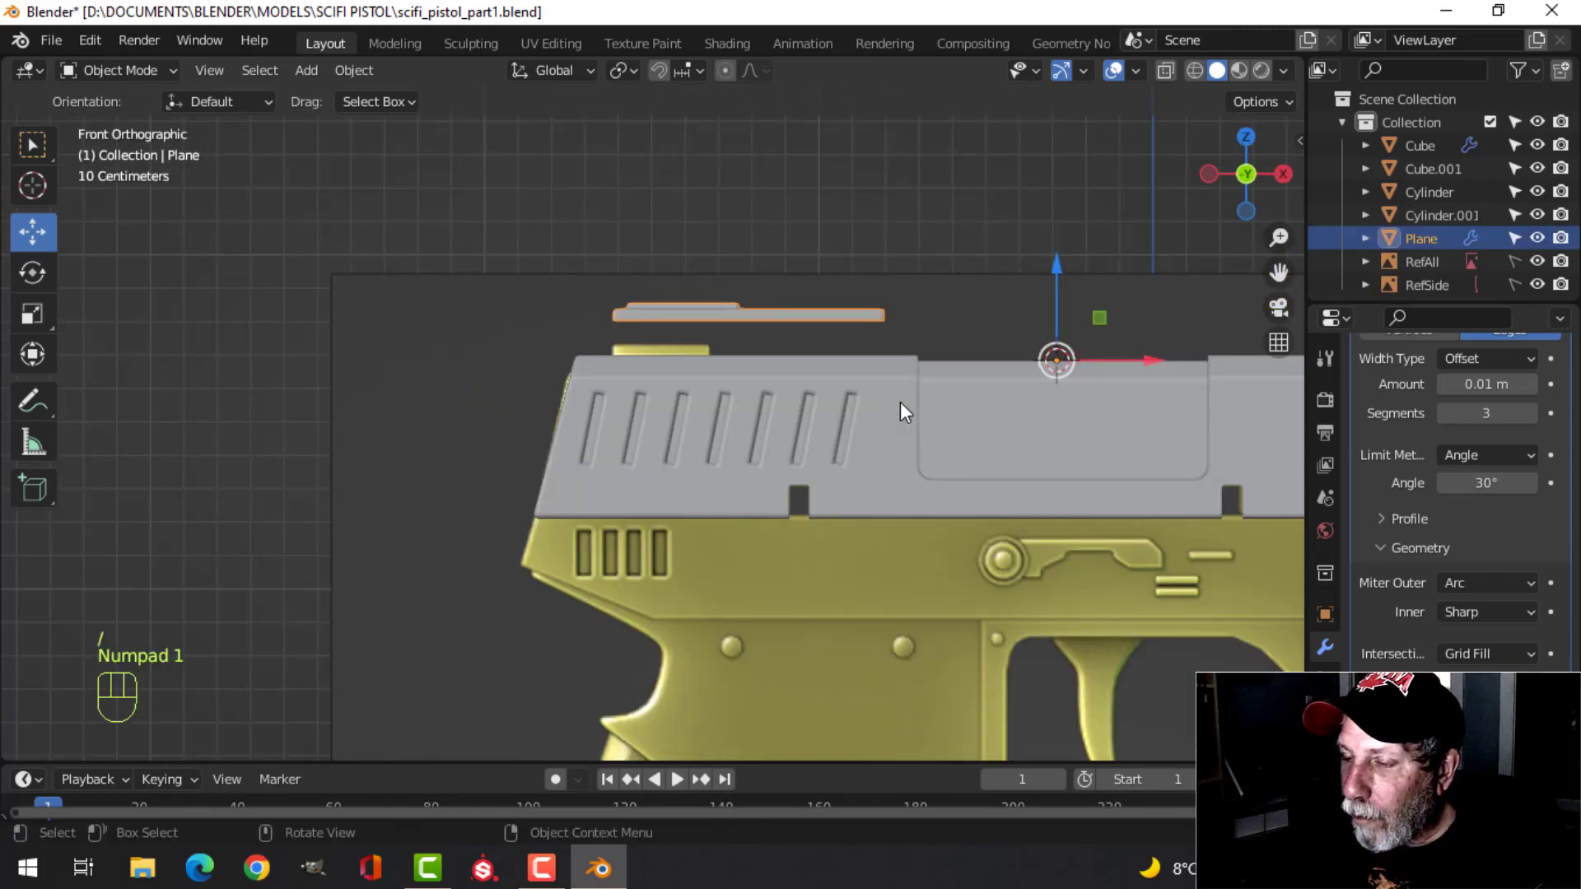
scroll(860, 425, up, 3)
key(Tab)
key(a)
shift+middle_drag(857, 417, 815, 446)
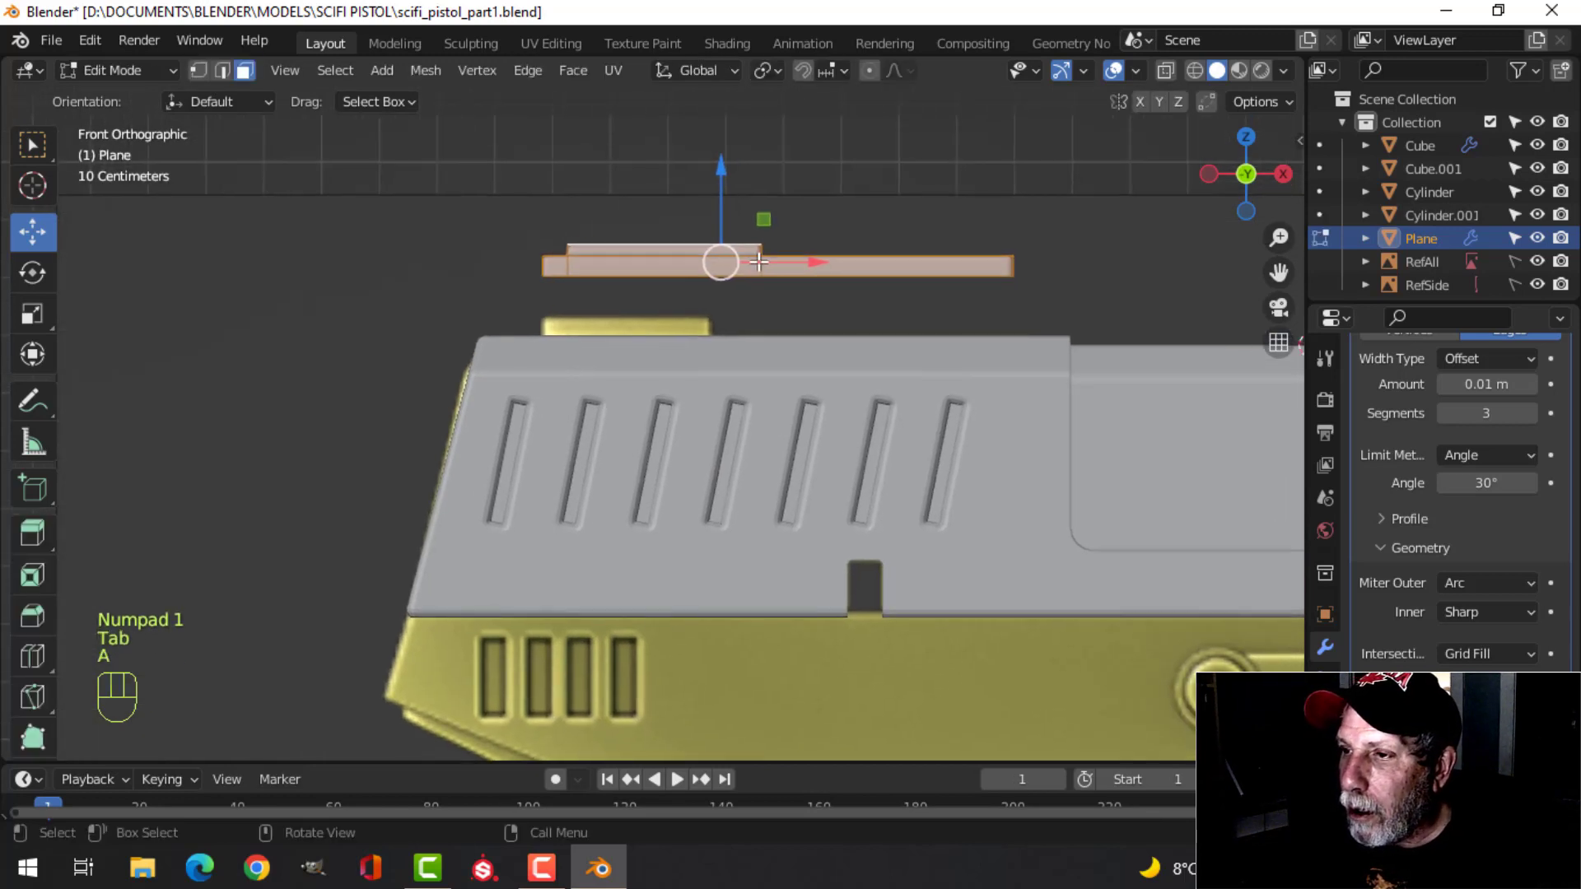
drag(720, 168, 707, 247)
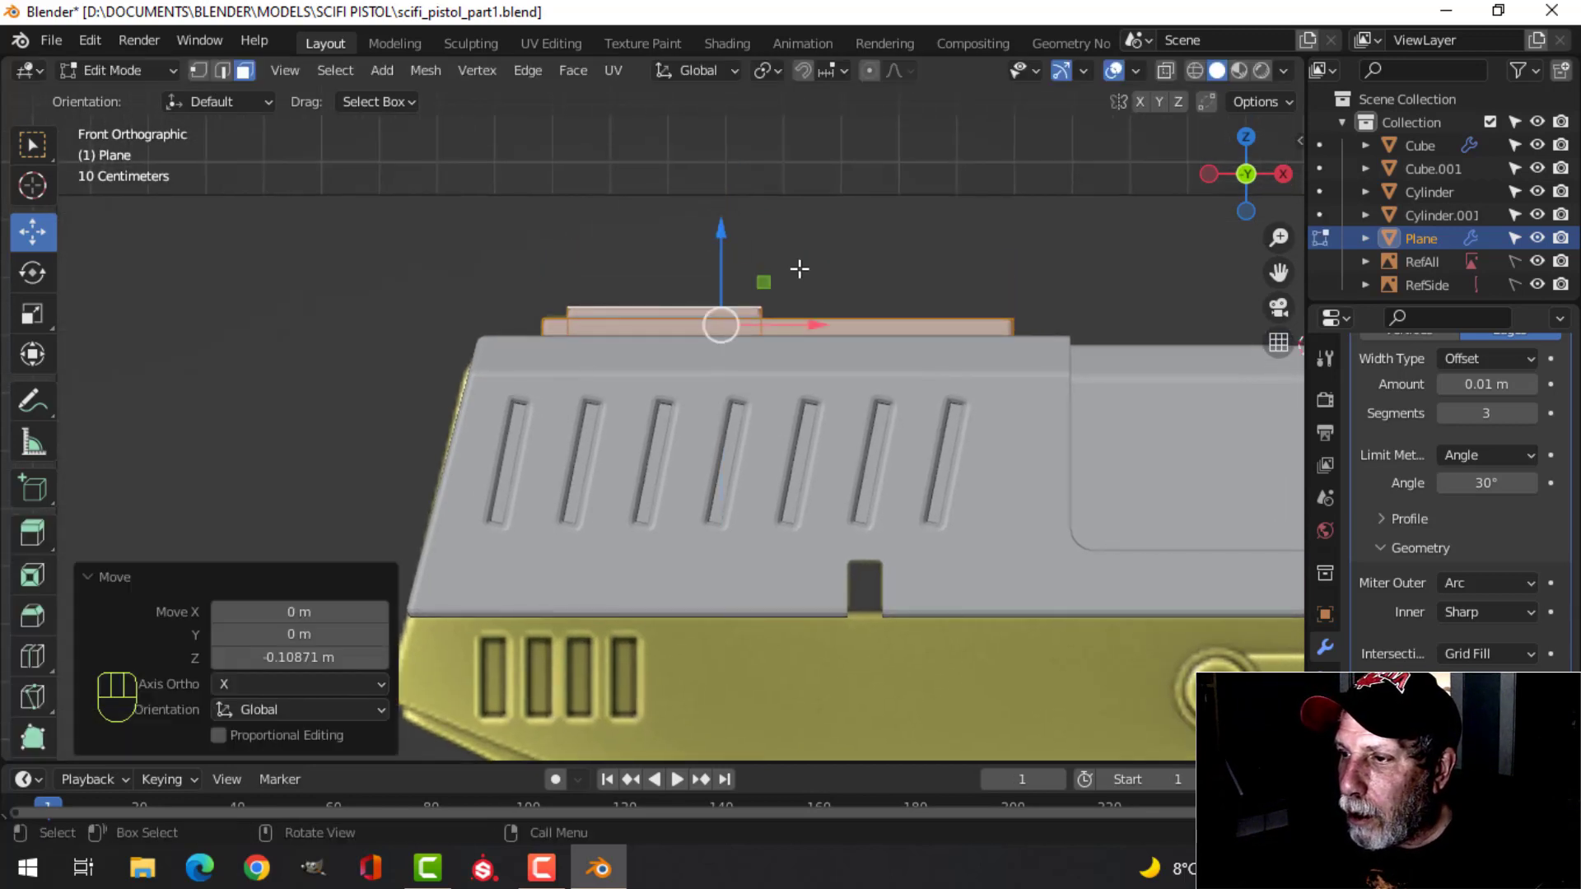
Shift the plate's mesh about 0.04 m toward the slide's rear along X and lower it slightly to seat it, finishing in Object Mode.
drag(810, 330, 779, 327)
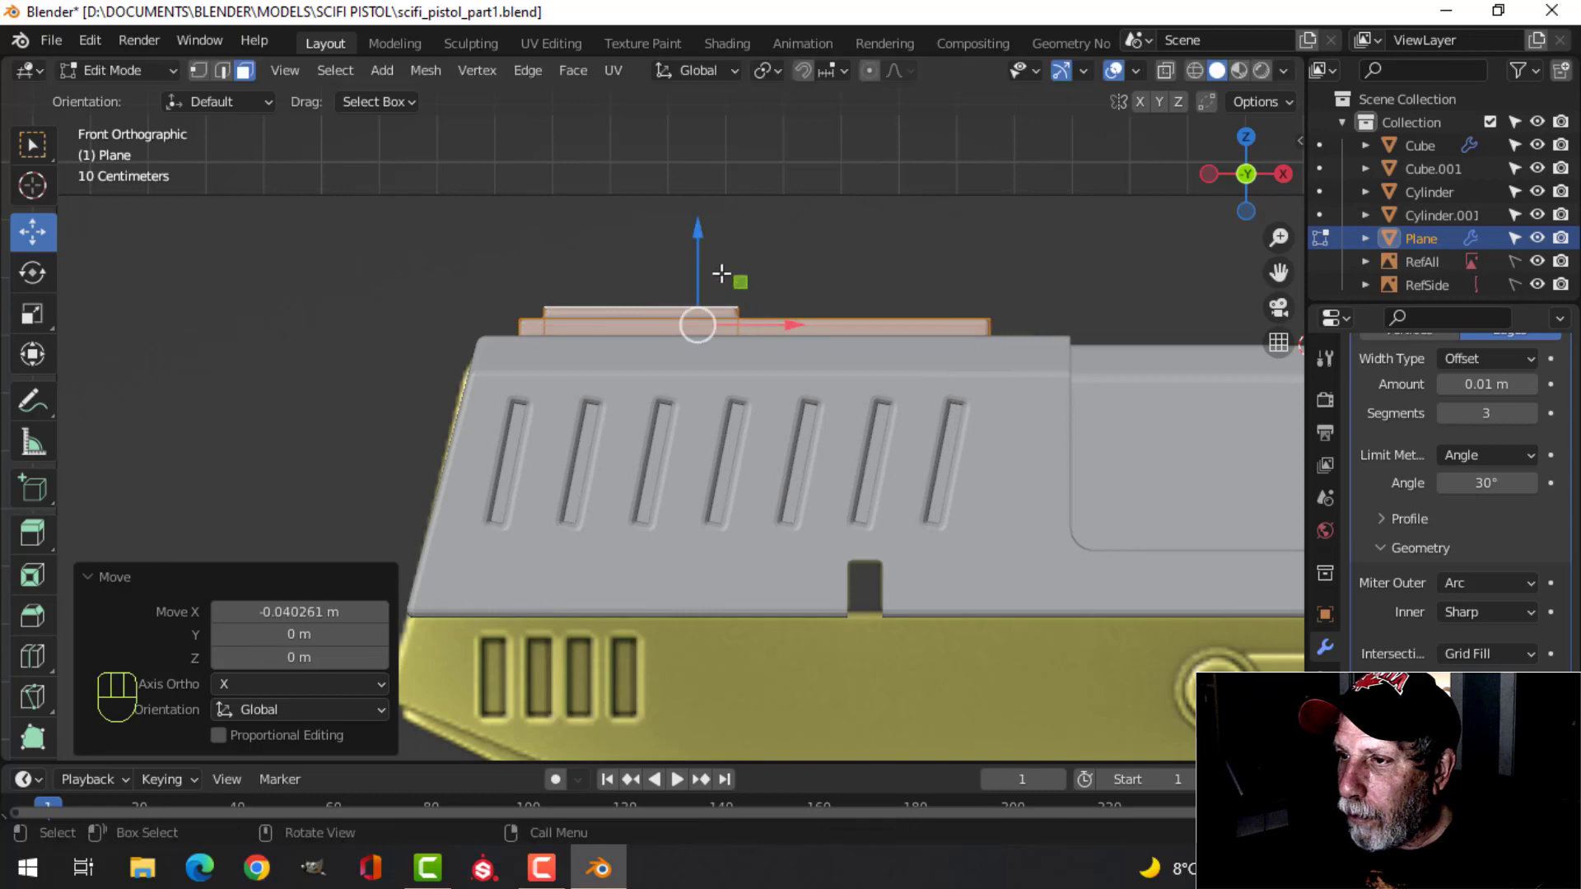
drag(707, 240, 704, 245)
key(alt+a)
scroll(773, 307, down, 3)
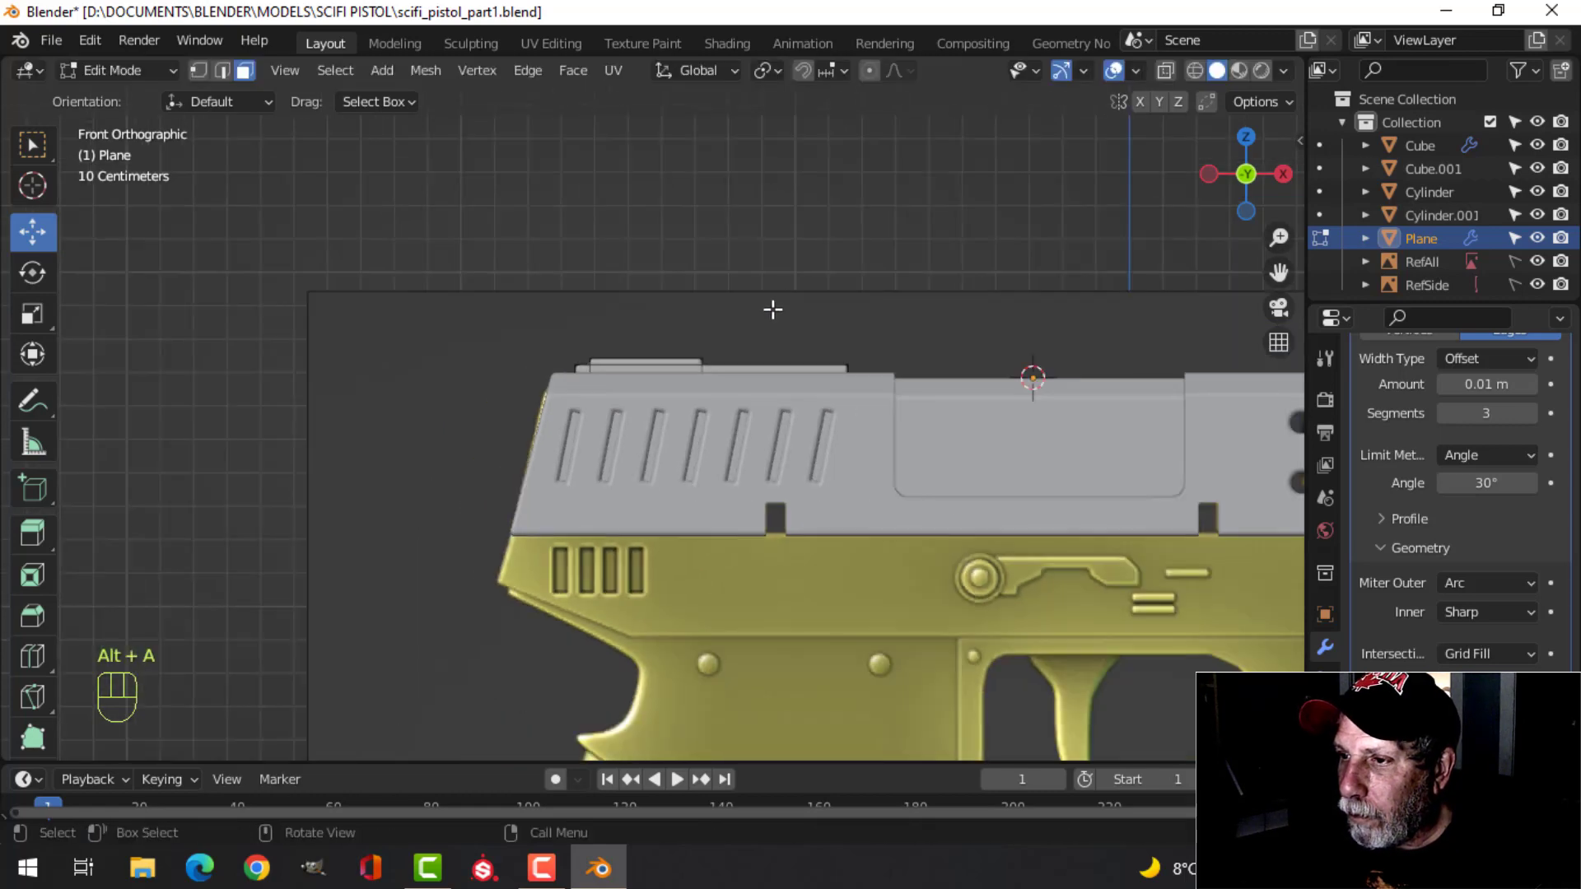
middle_drag(791, 327, 861, 426)
key(Tab)
scroll(807, 359, down, 3)
key(alt+a)
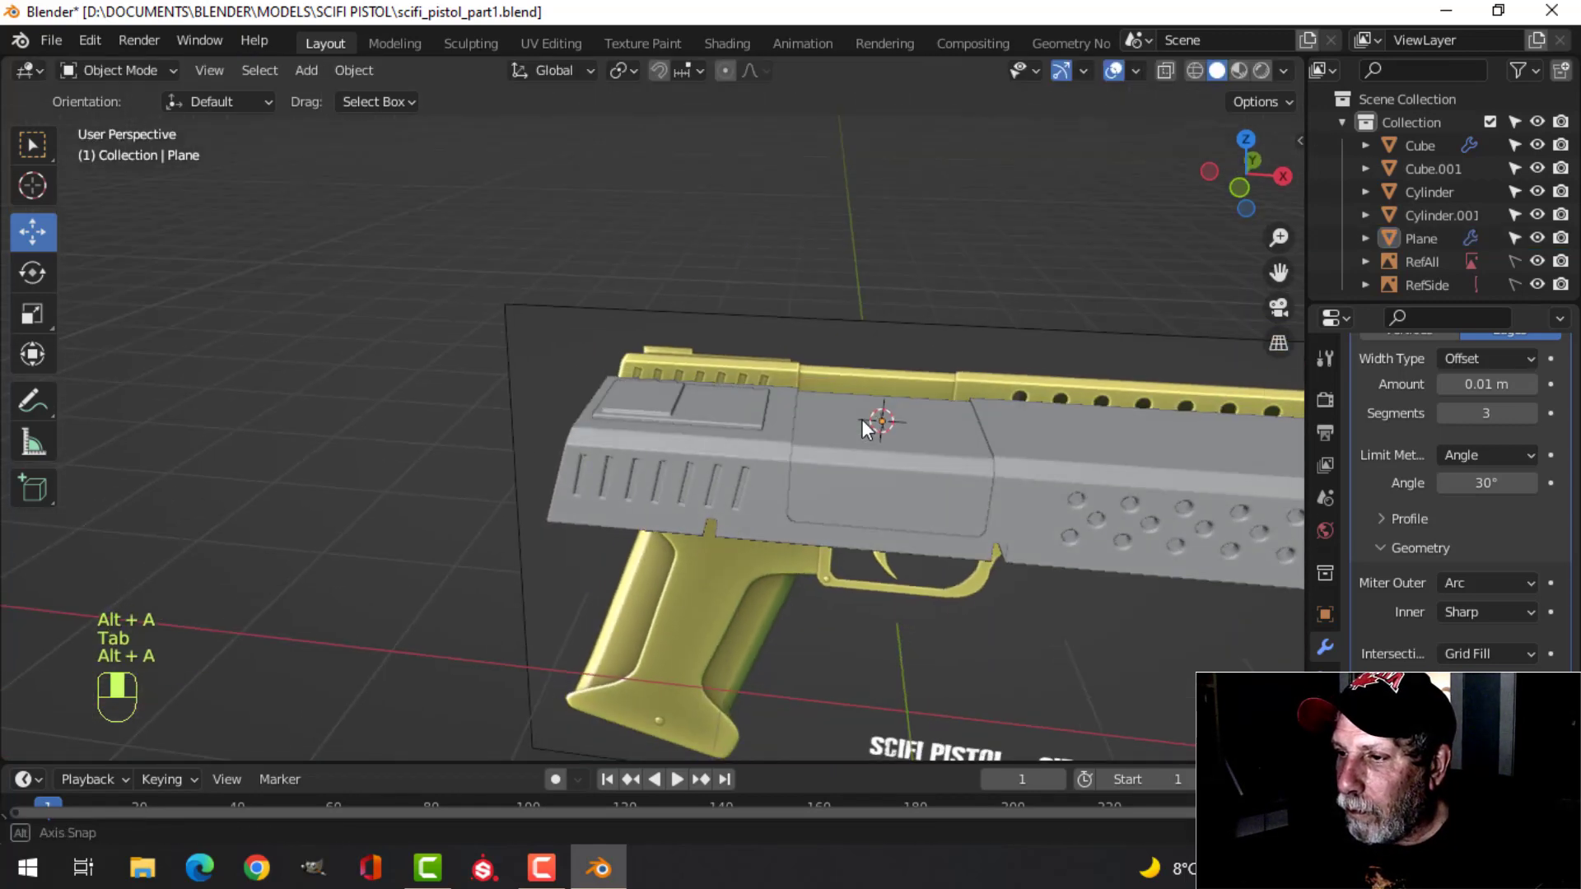
Hide the viewport gizmos and overlays so that the whole slide is shown without the reference images.
click(1135, 70)
click(1048, 491)
click(1048, 491)
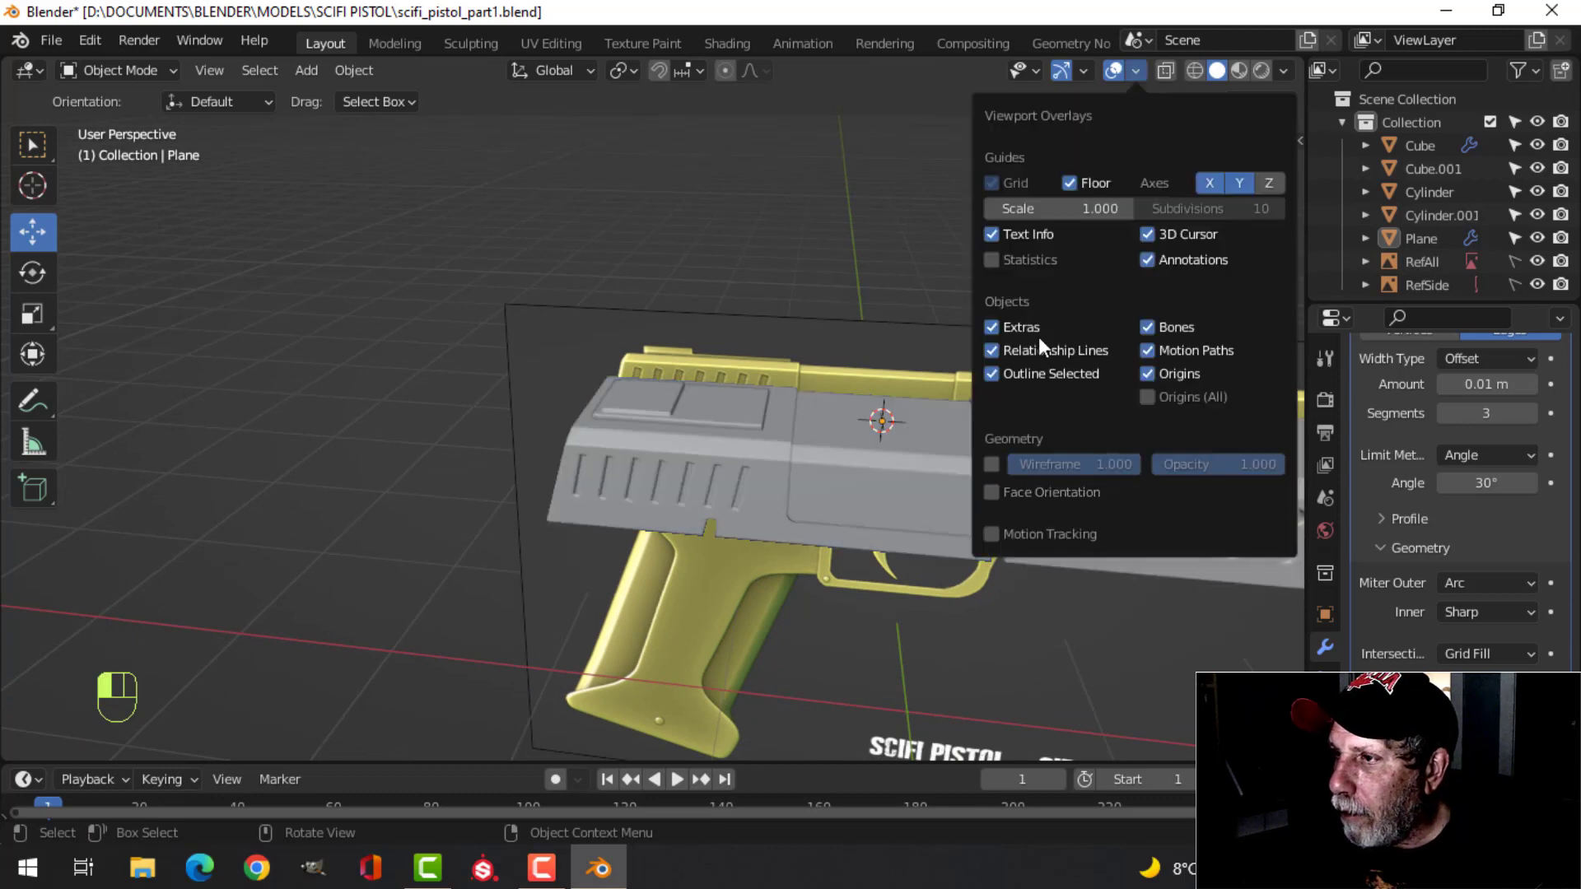
click(1060, 70)
click(1113, 70)
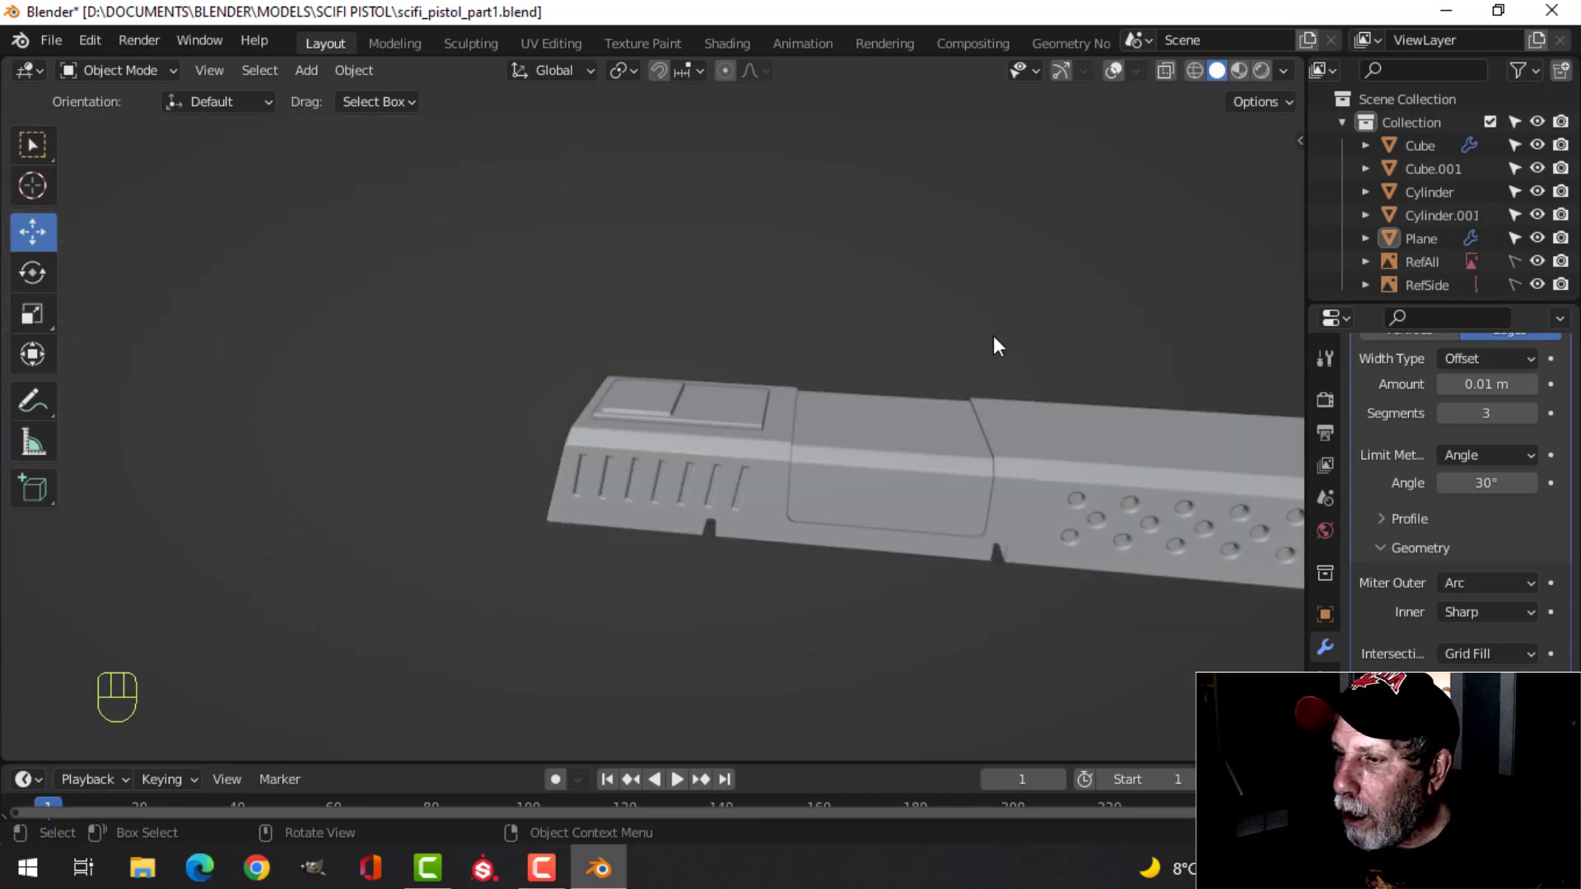
scroll(994, 336, down, 2)
shift+middle_drag(947, 334, 856, 354)
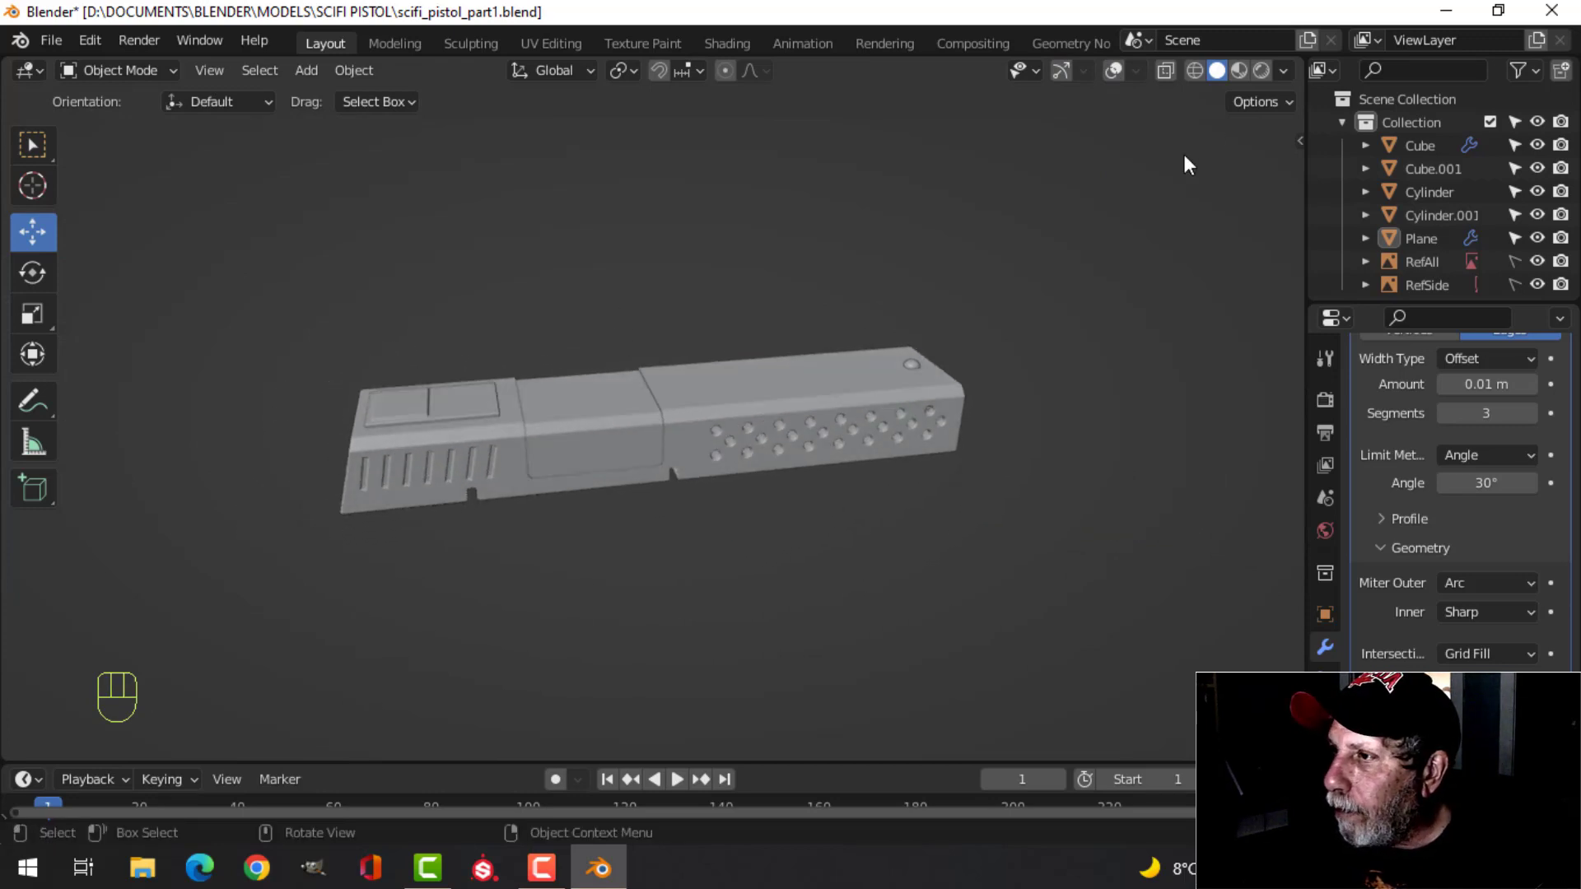
Set the viewport's solid shading to MatCap lighting with the olive-gold metallic matcap.
click(1286, 71)
click(1260, 185)
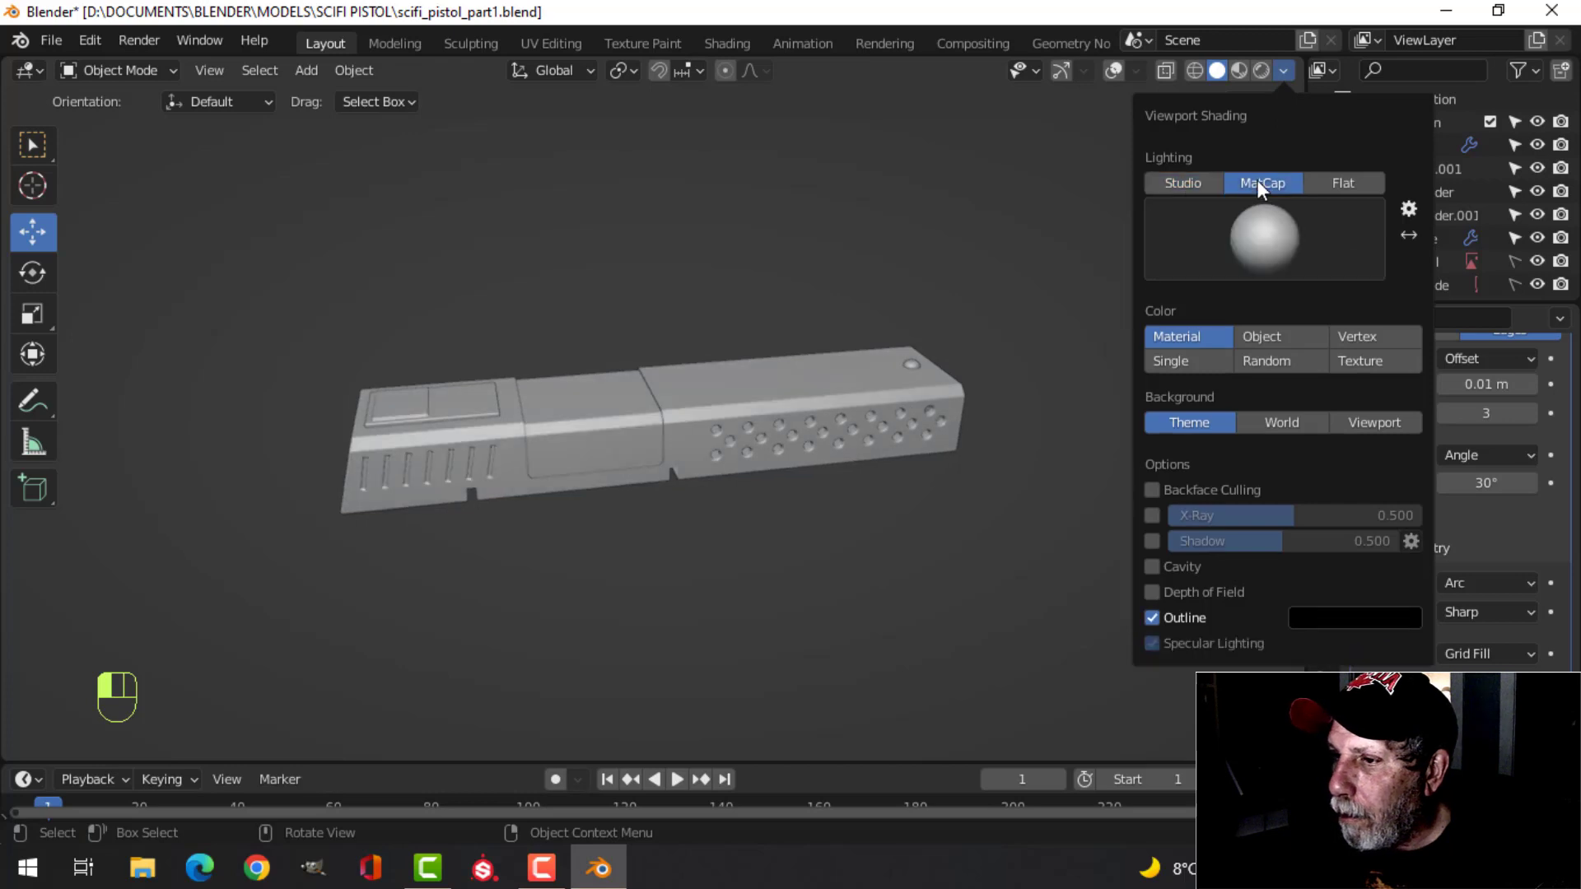
click(1272, 246)
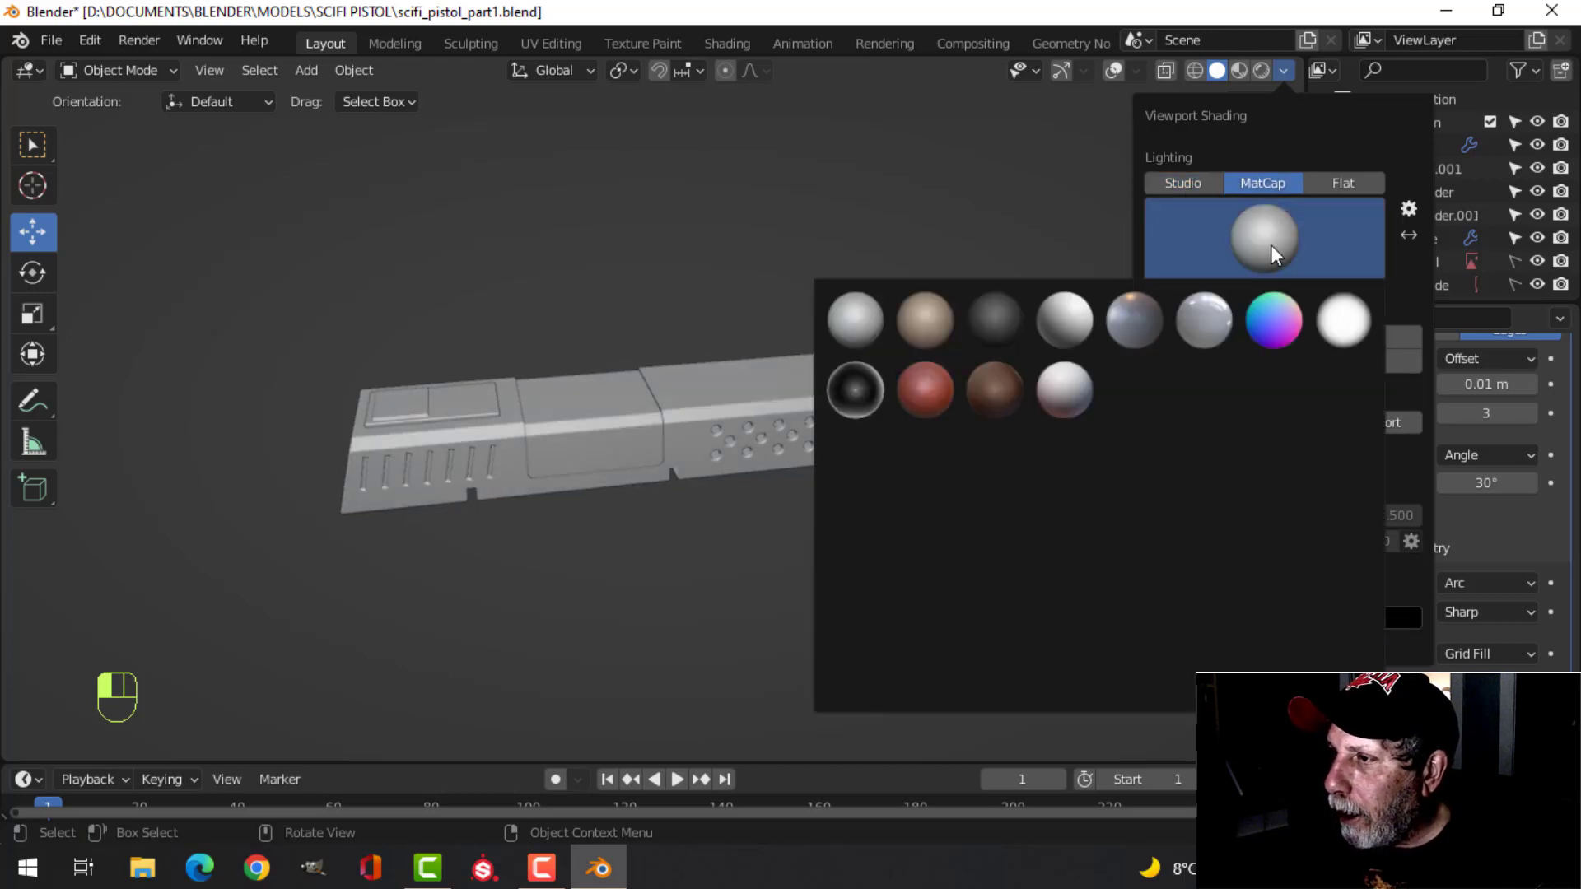
click(924, 599)
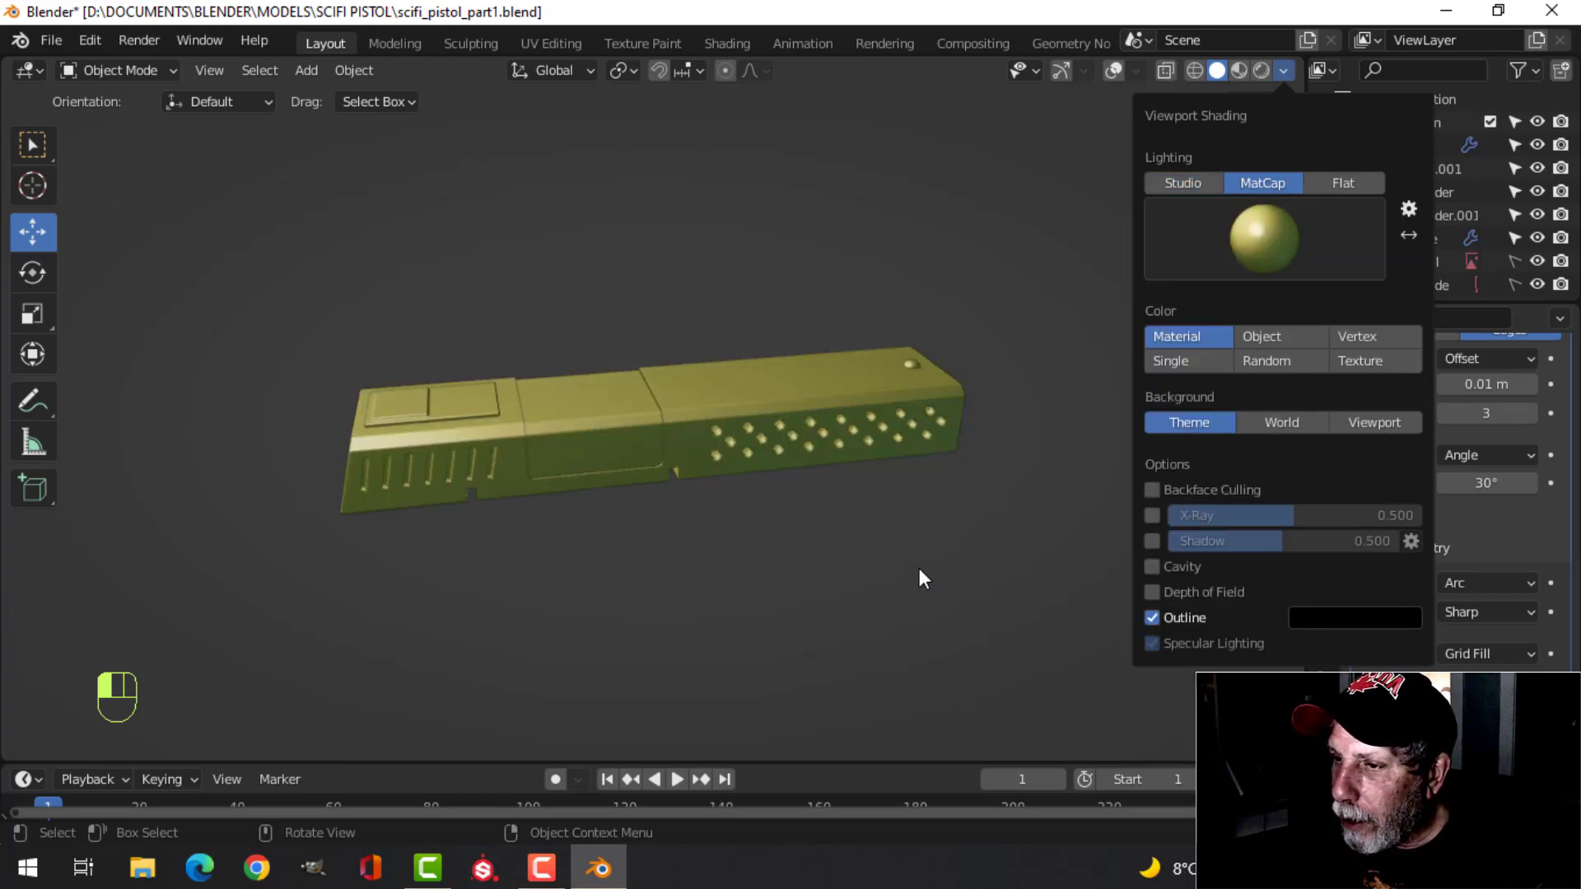
scroll(878, 483, up, 3)
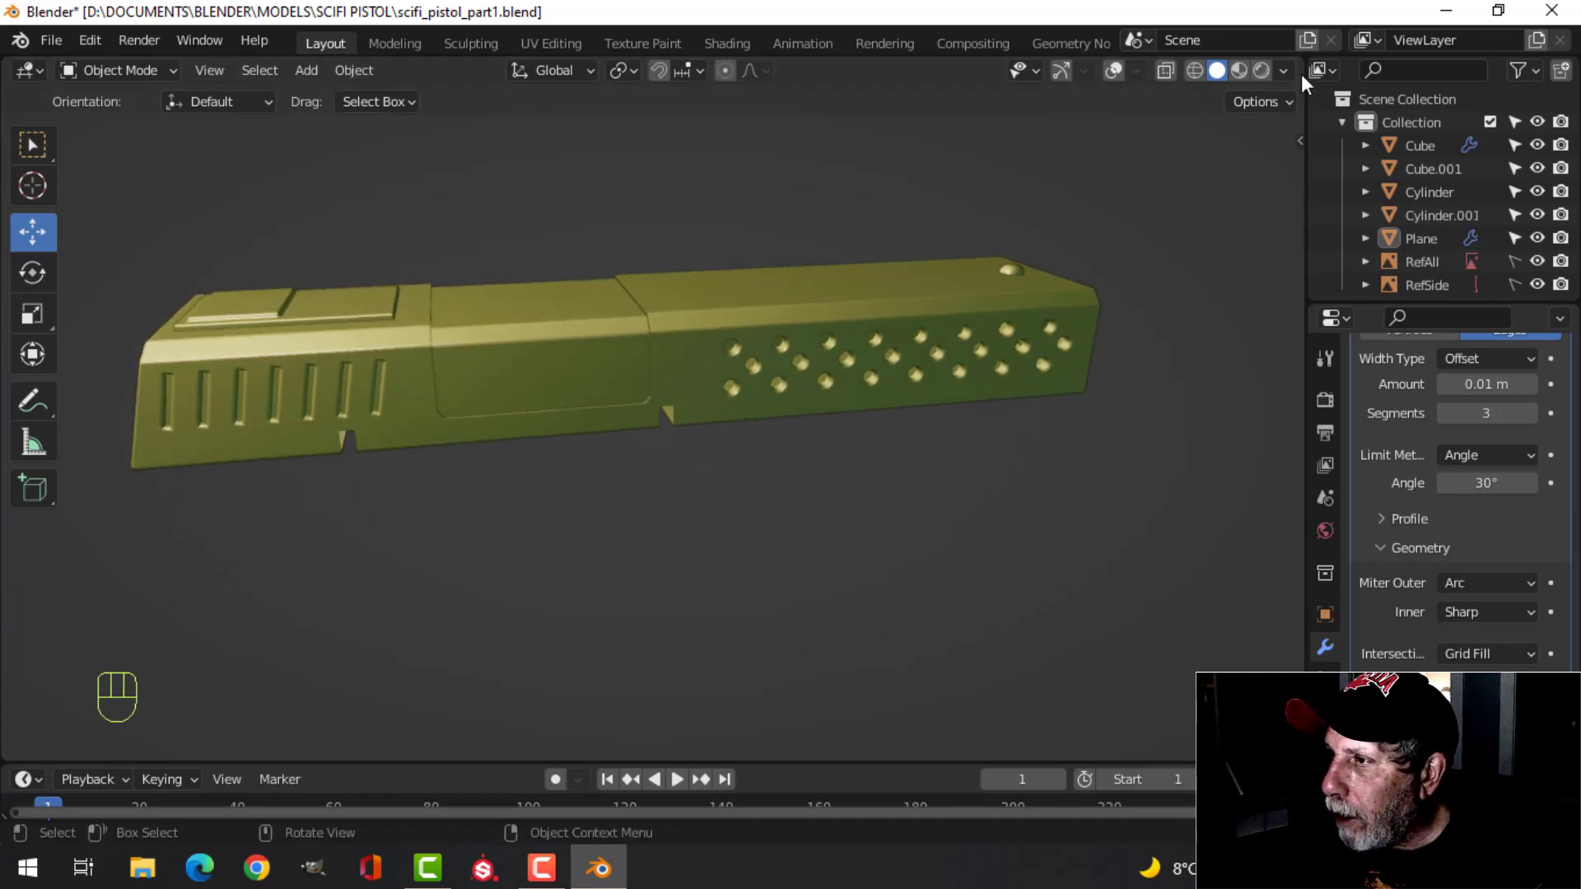
Enable cavity shading of type Both, with world-space ridge 1.591 and valley 1.841, and screen-space ridge 1.433 and valley about 1.533.
click(1284, 71)
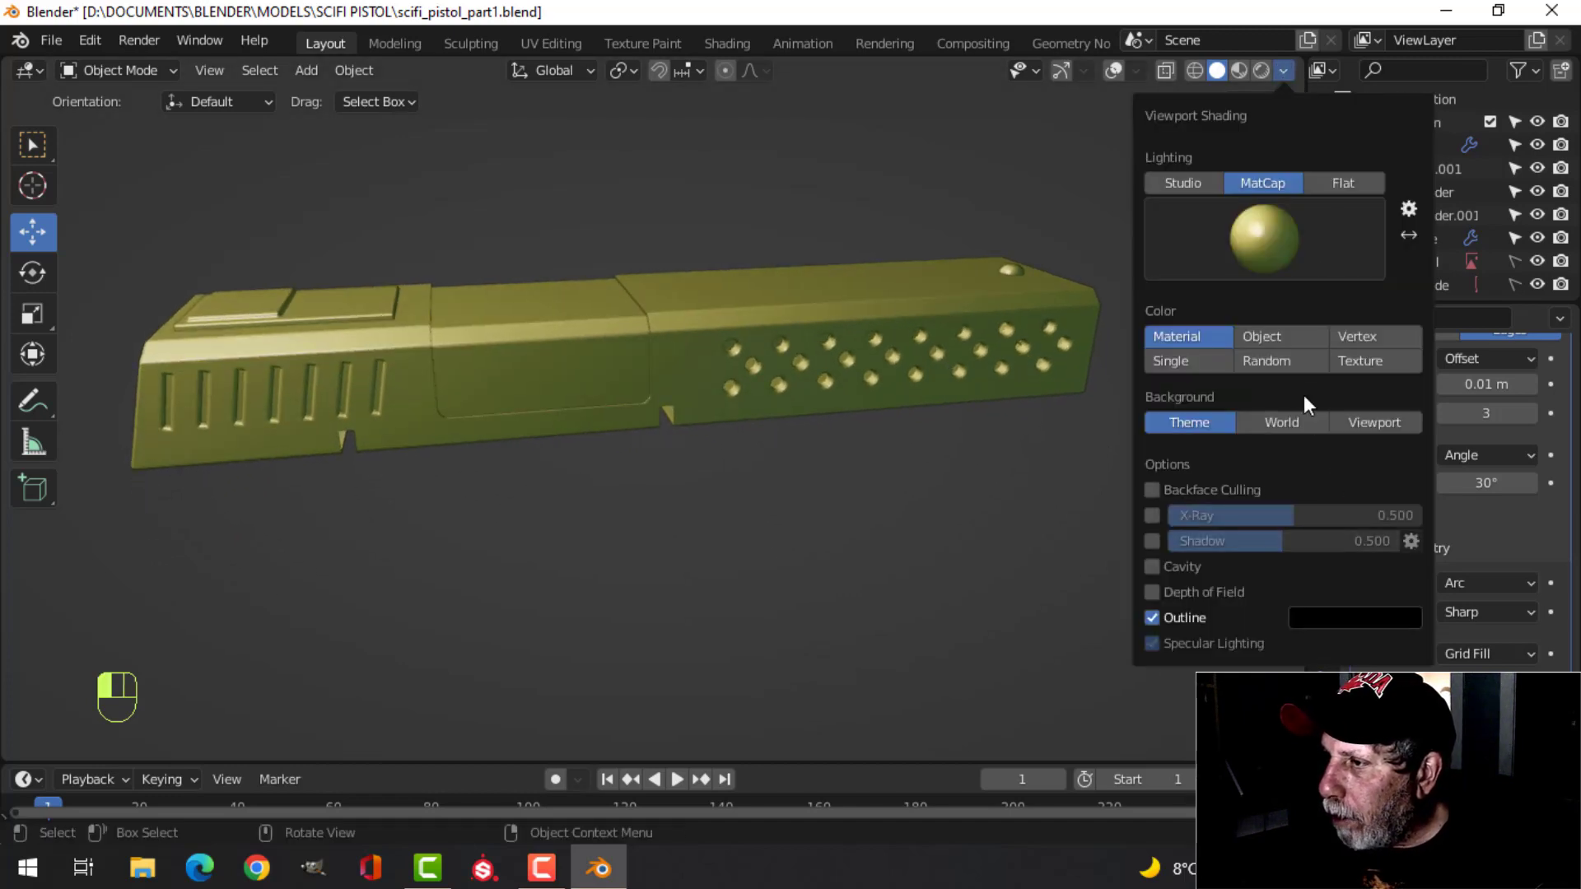
click(1165, 567)
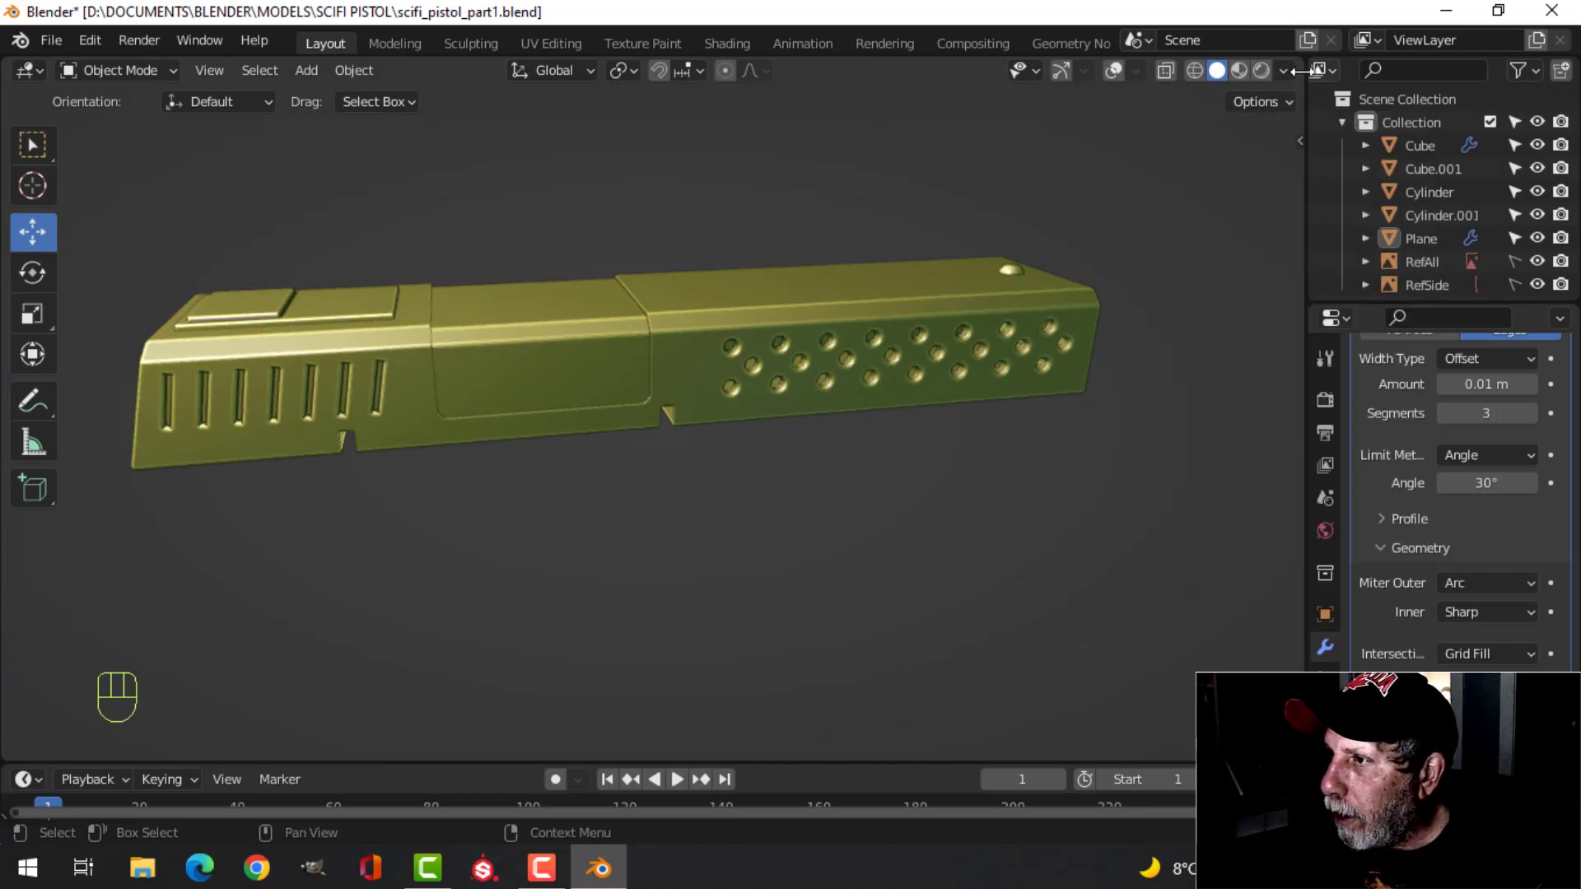
click(1283, 71)
click(1385, 566)
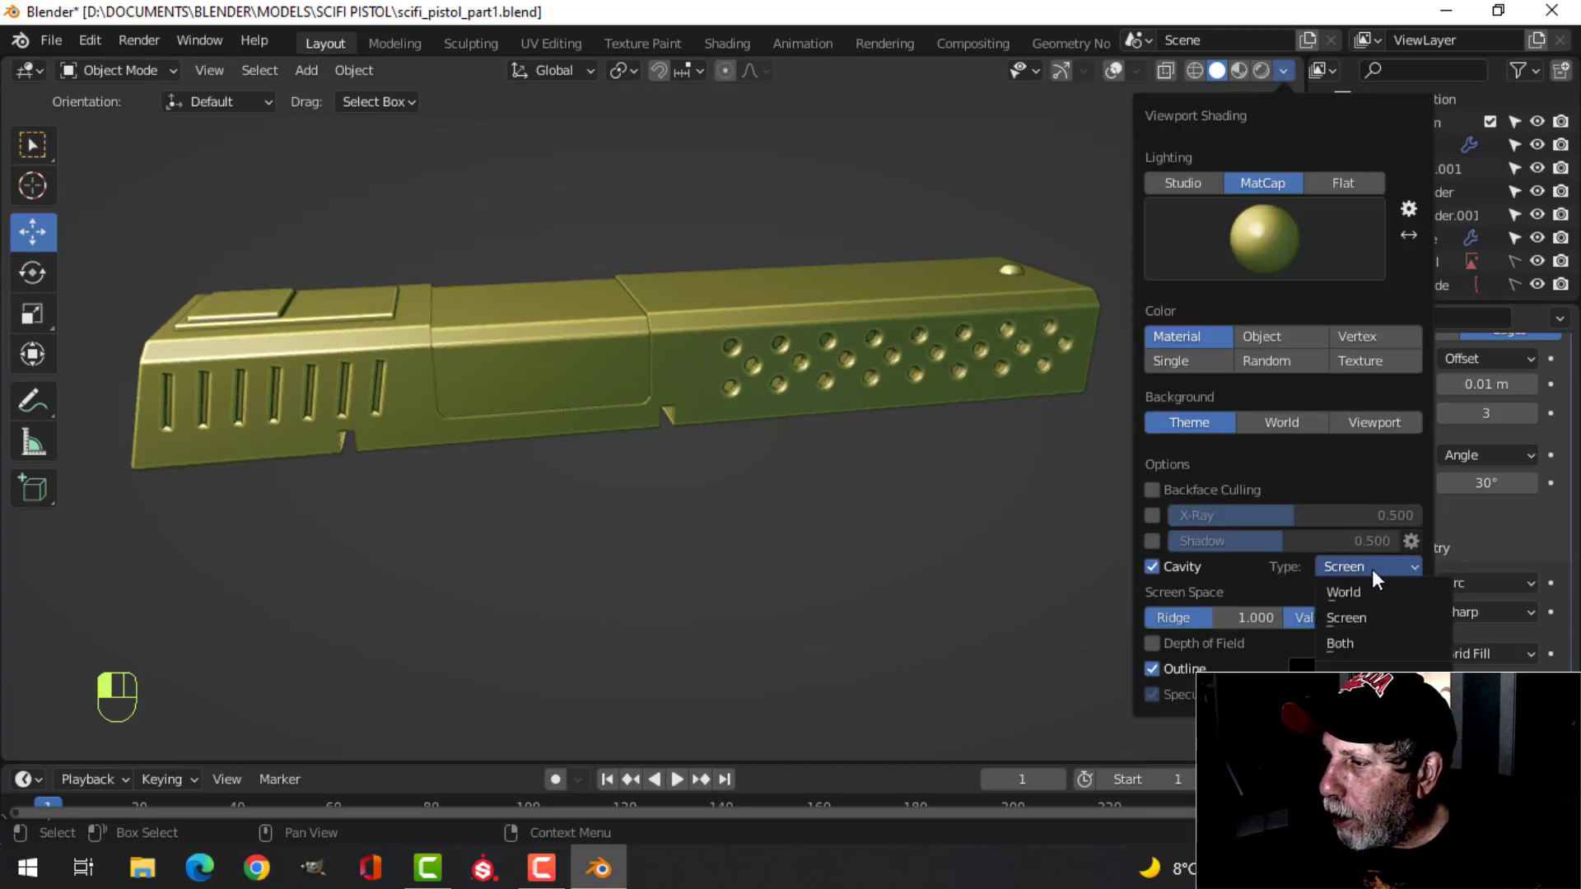
click(1353, 644)
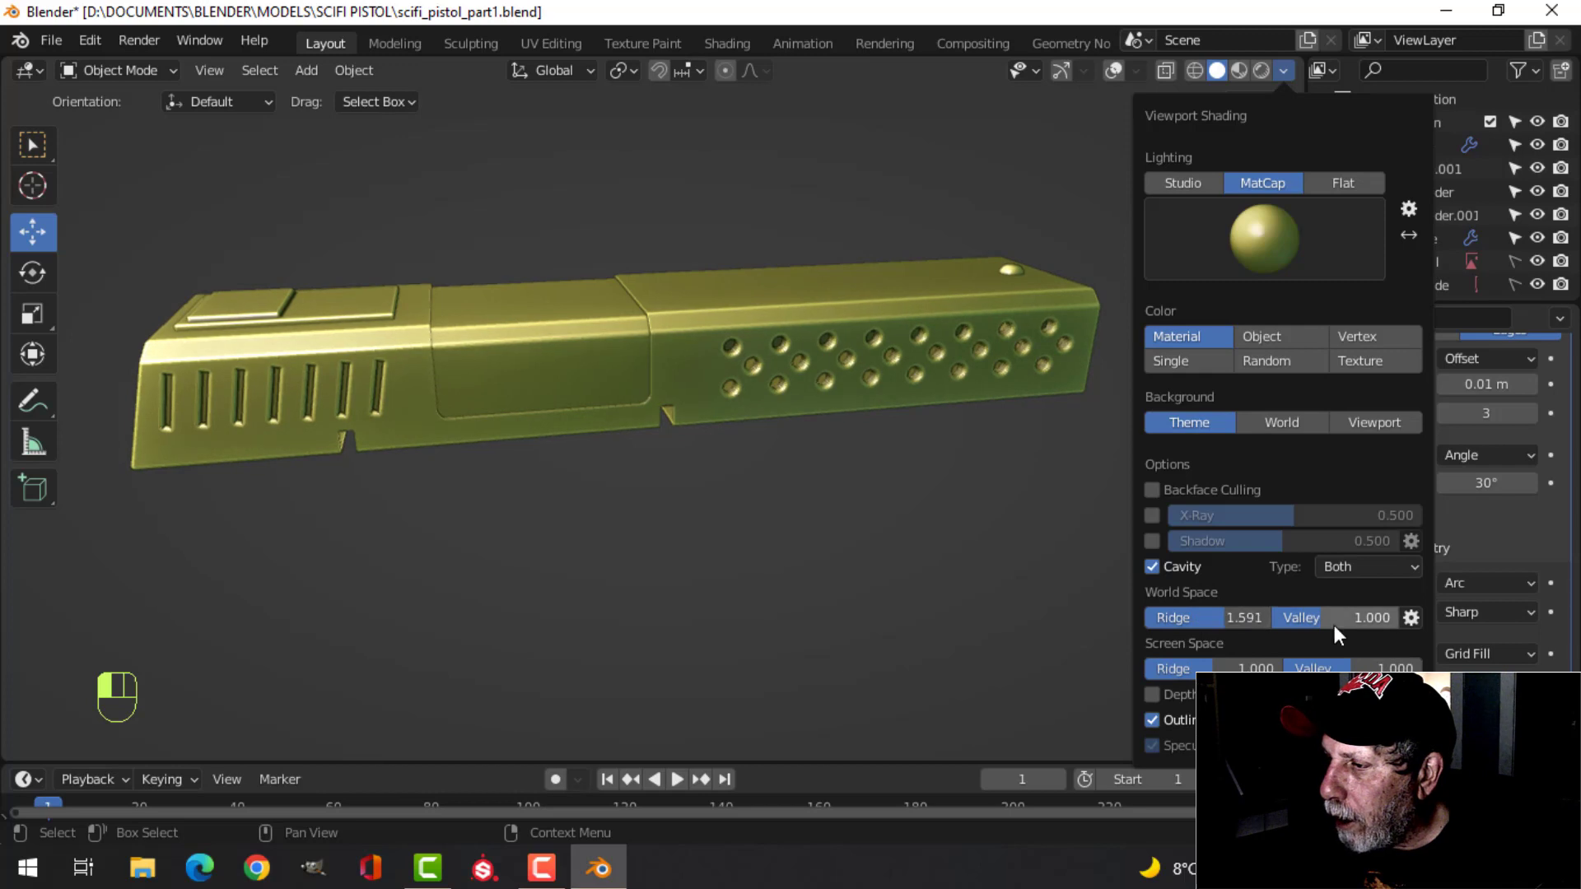
drag(1334, 625, 1371, 617)
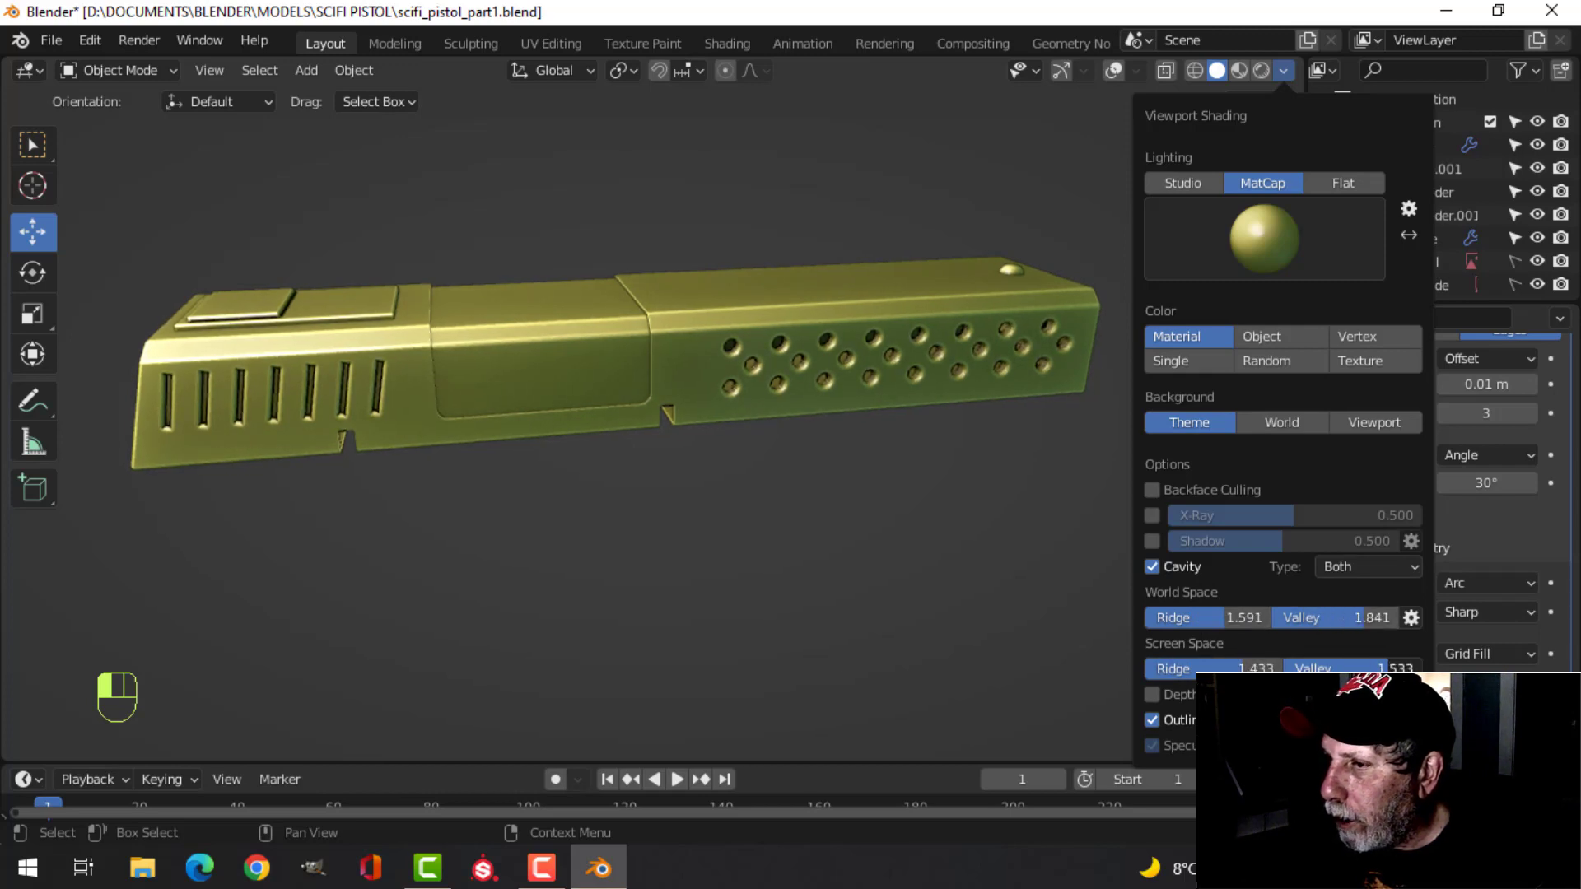
Frame the finished slide in front view and save the blend file.
mouse_move(761, 433)
middle_down()
mouse_move(807, 329)
mouse_move(728, 393)
mouse_move(727, 456)
mouse_move(822, 523)
mouse_move(950, 428)
mouse_move(510, 423)
mouse_move(768, 436)
mouse_move(738, 438)
mouse_move(776, 423)
mouse_move(739, 403)
middle_up()
key(KP_1)
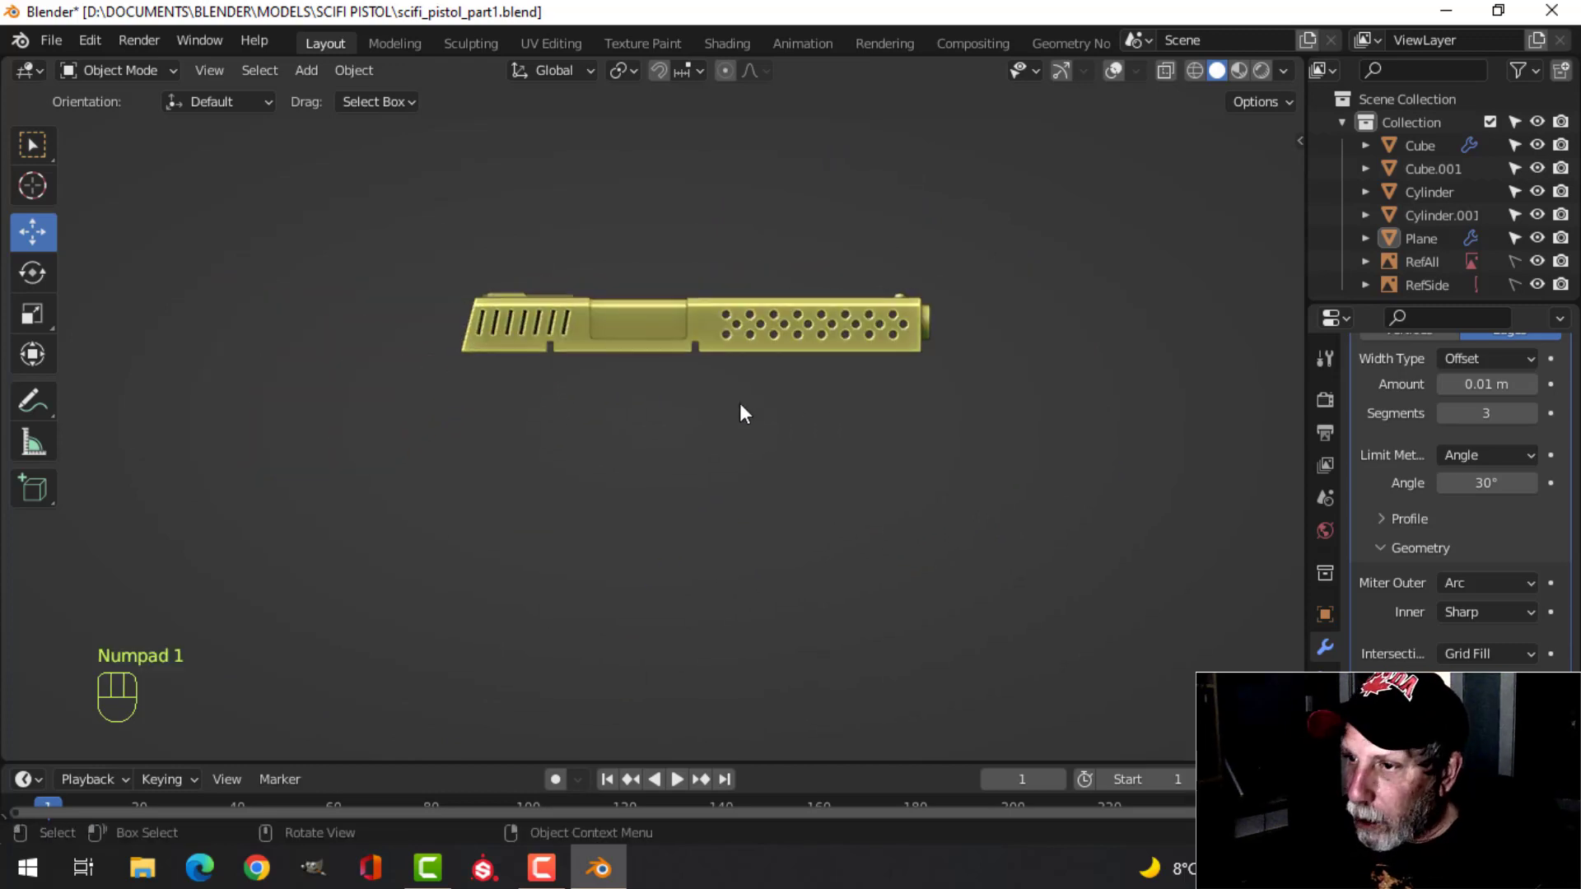
scroll(739, 402, up, 1)
scroll(684, 408, up, 1)
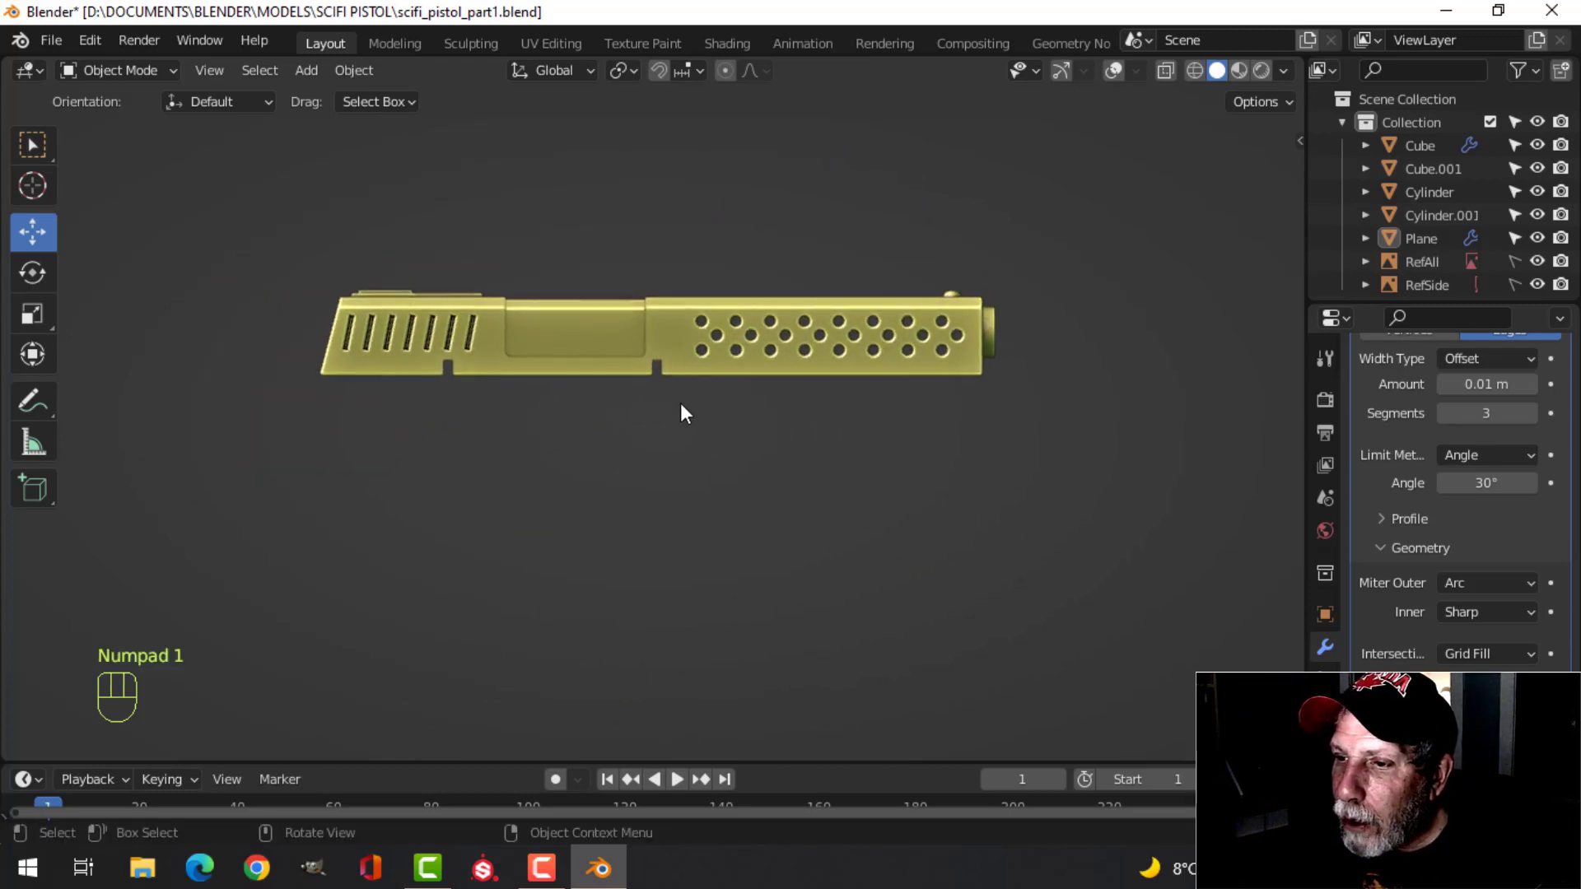
scroll(680, 402, up, 2)
shift+middle_drag(680, 389, 675, 423)
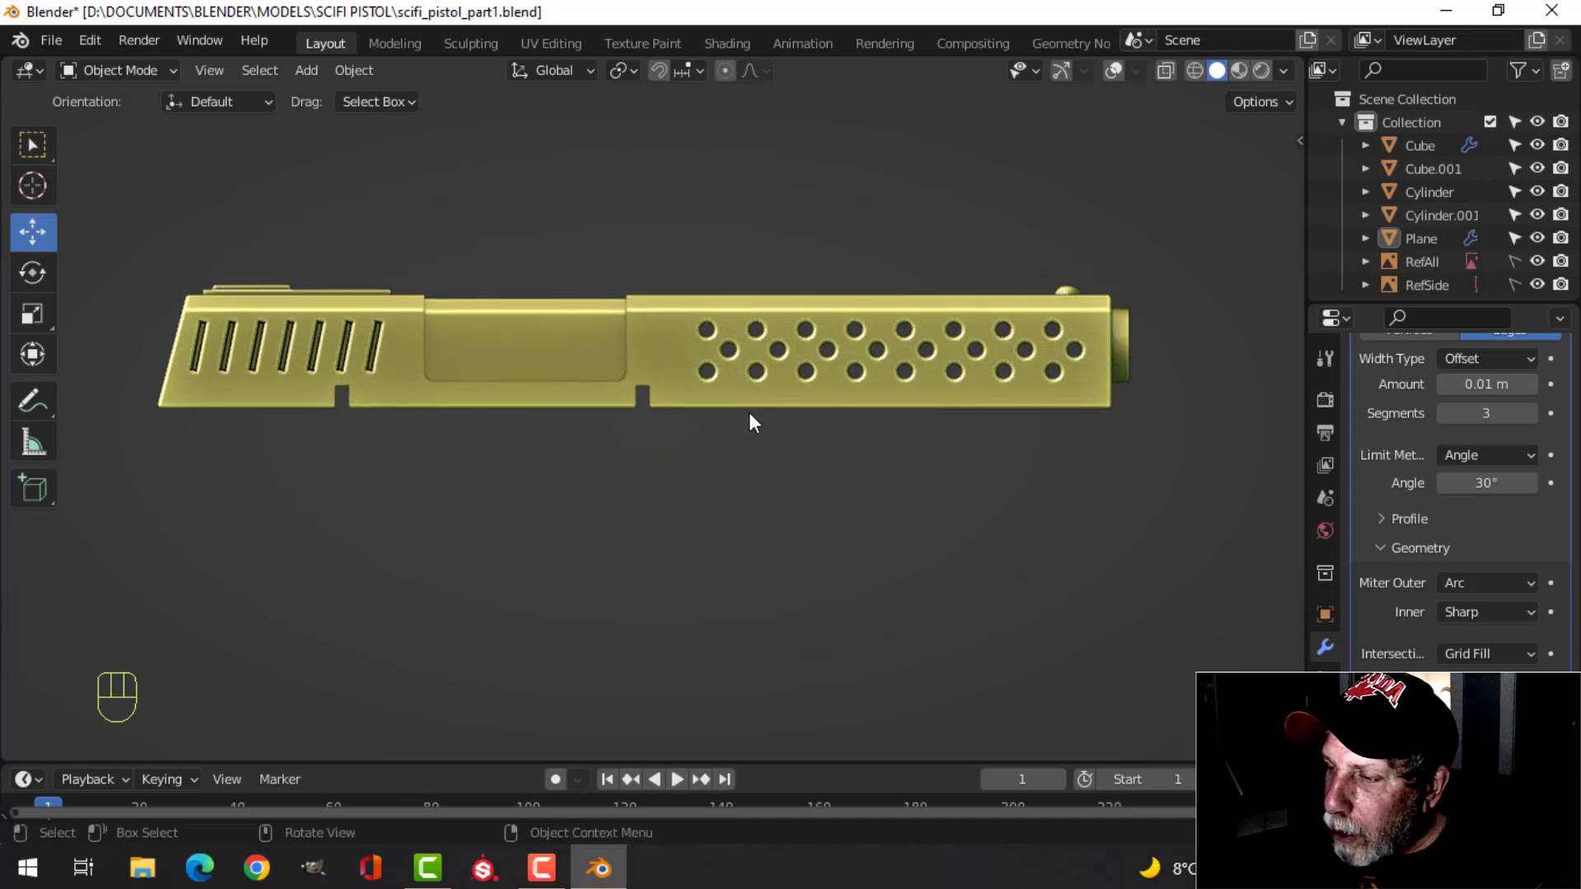
shift+middle_drag(784, 393, 729, 398)
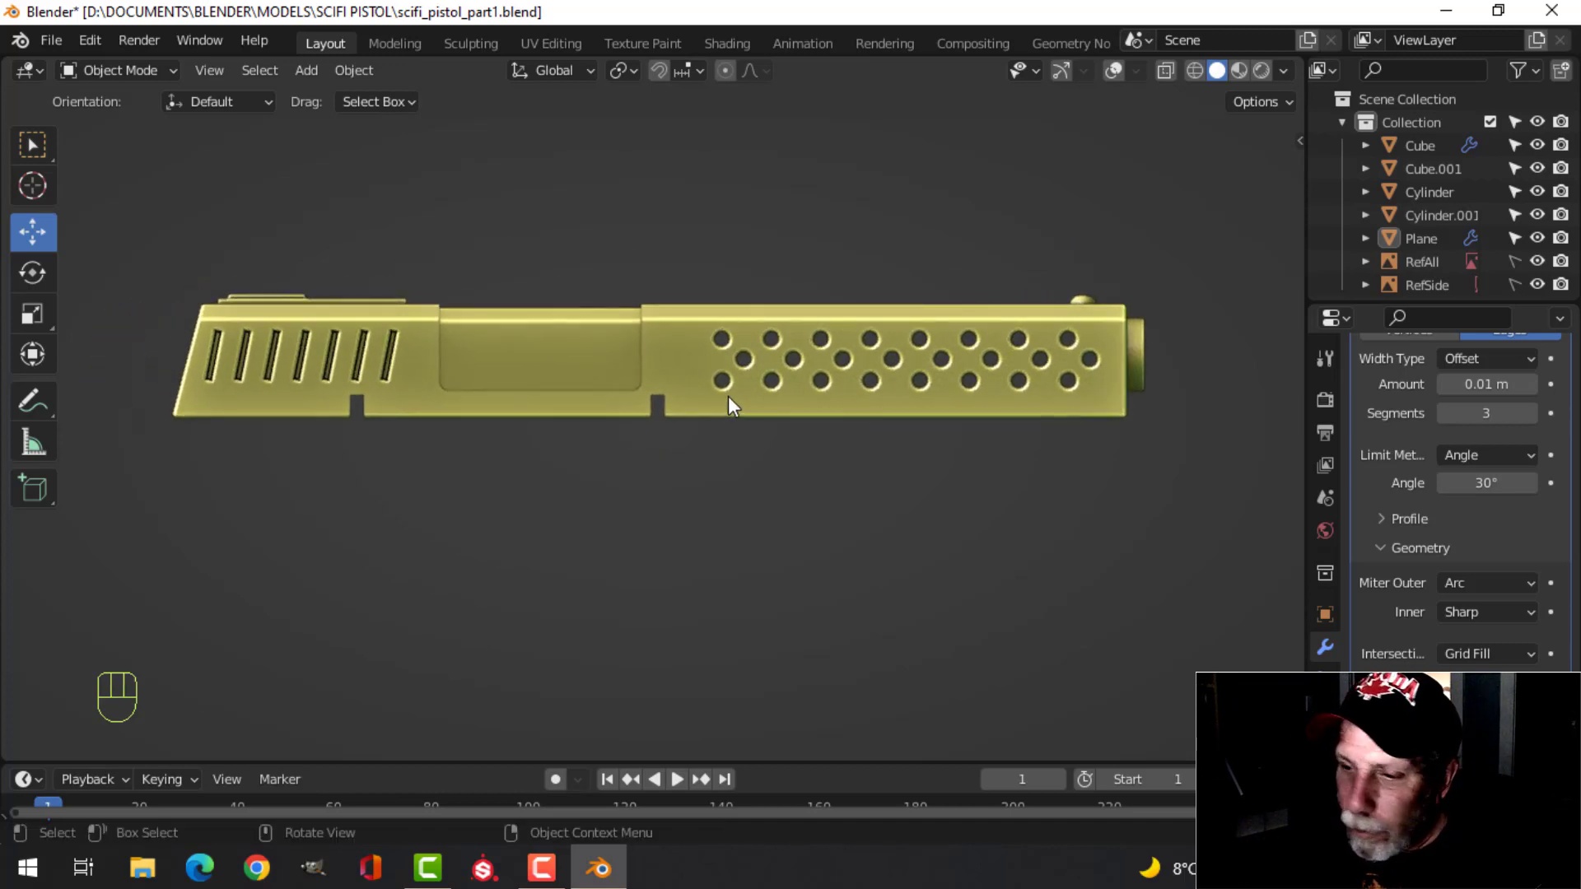
key(ctrl+s)
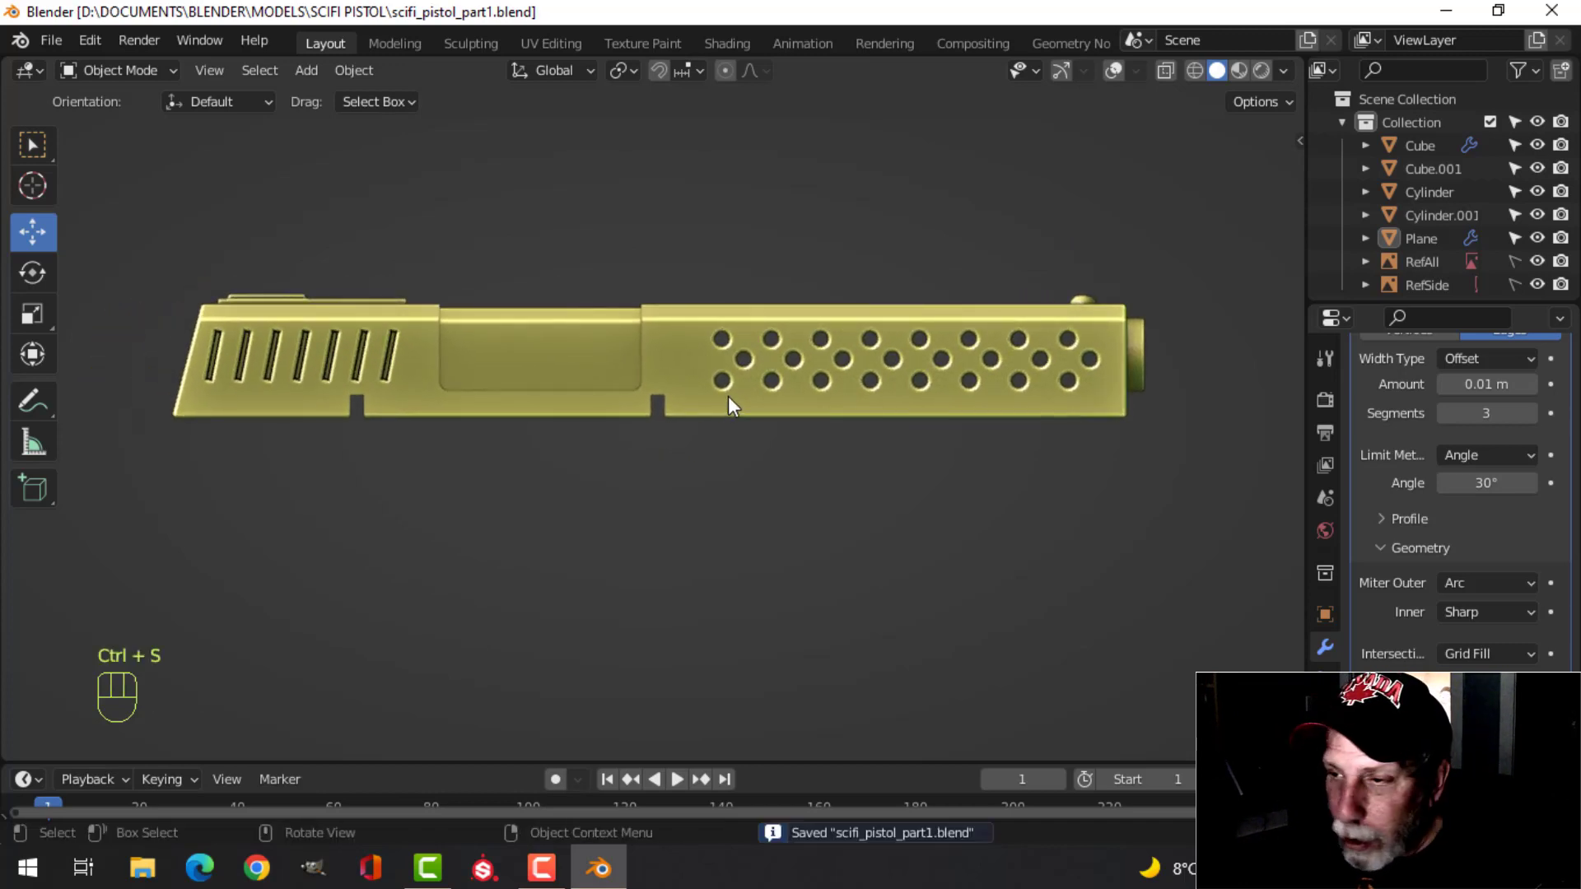